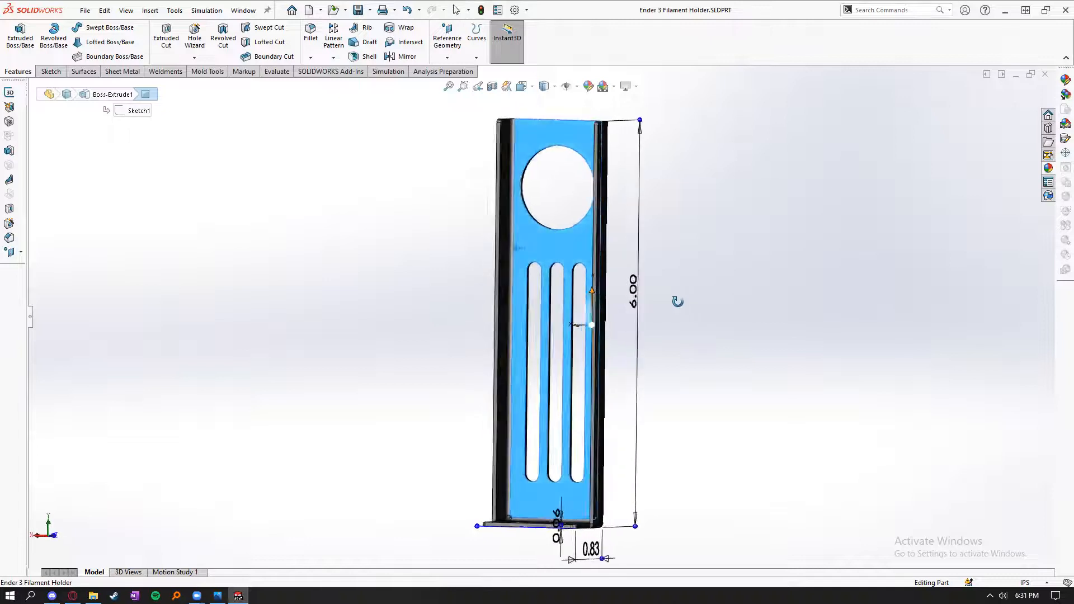
- Switch to Photos and examine the reference photo of the filament spool mounted on the printer's holder
{"action": "left_click", "coordinate": [724, 326]}
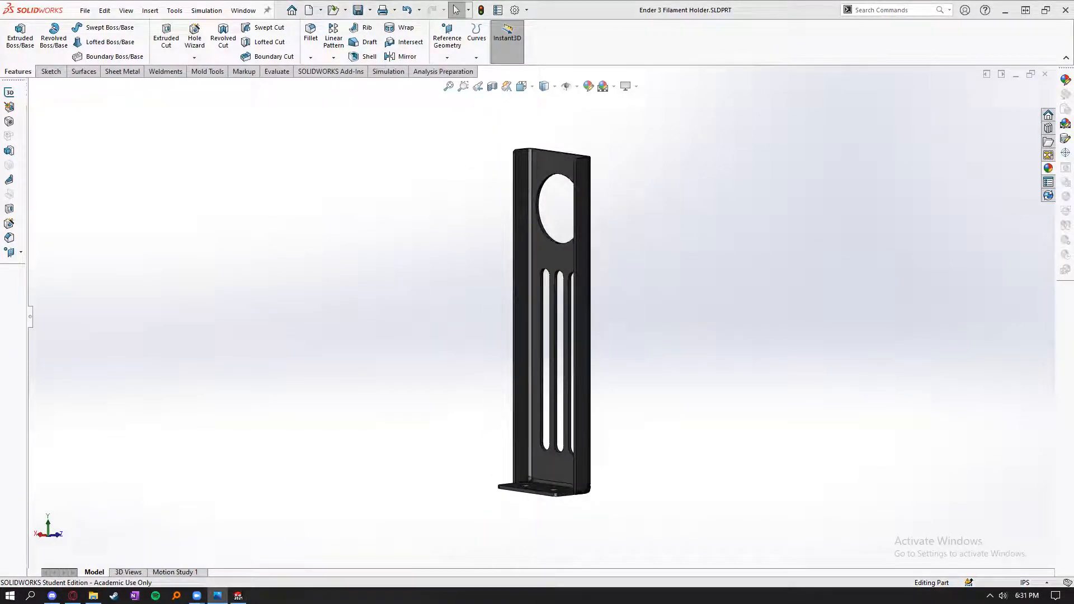
{"action": "key", "text": "alt+Tab"}
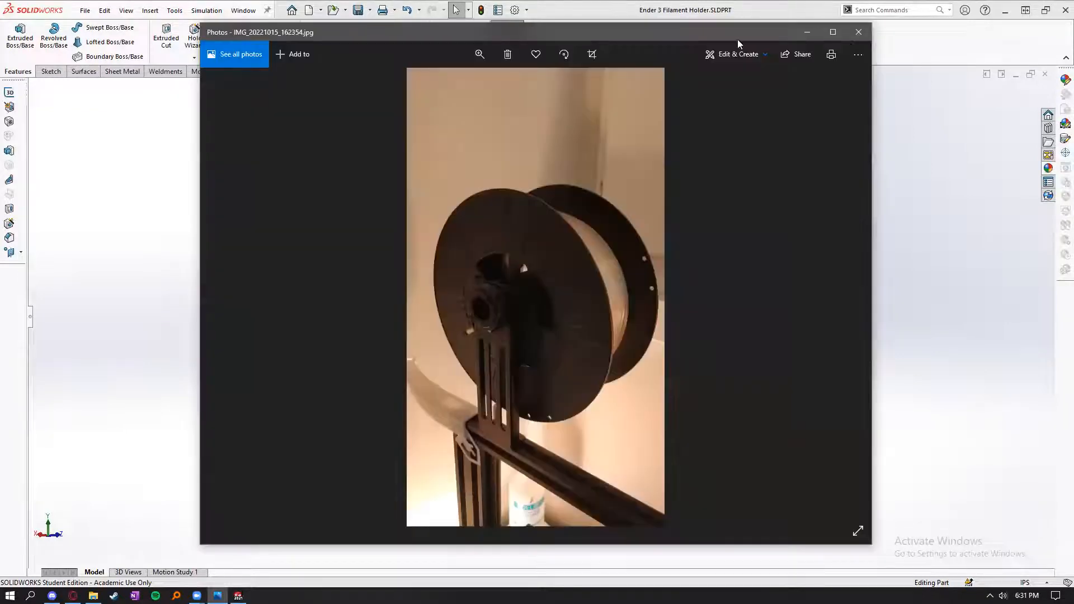
{"action": "left_click", "coordinate": [841, 26]}
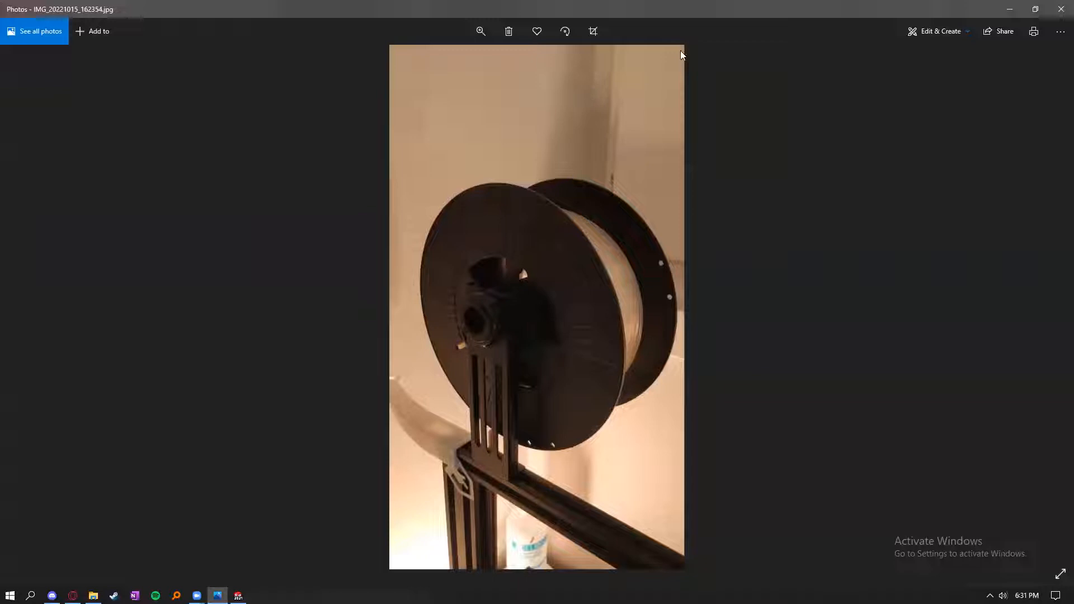
{"action": "scroll", "coordinate": [637, 310], "scroll_direction": "up", "scroll_amount": 3, "text": "ctrl"}
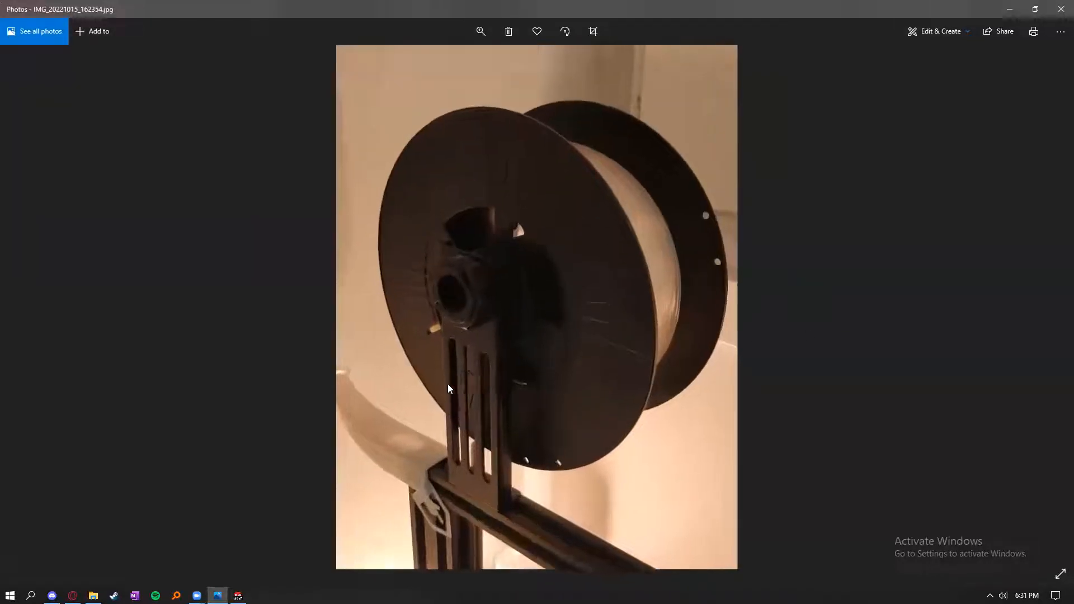
{"action": "left_click_drag", "start_coordinate": [387, 402], "coordinate": [461, 385]}
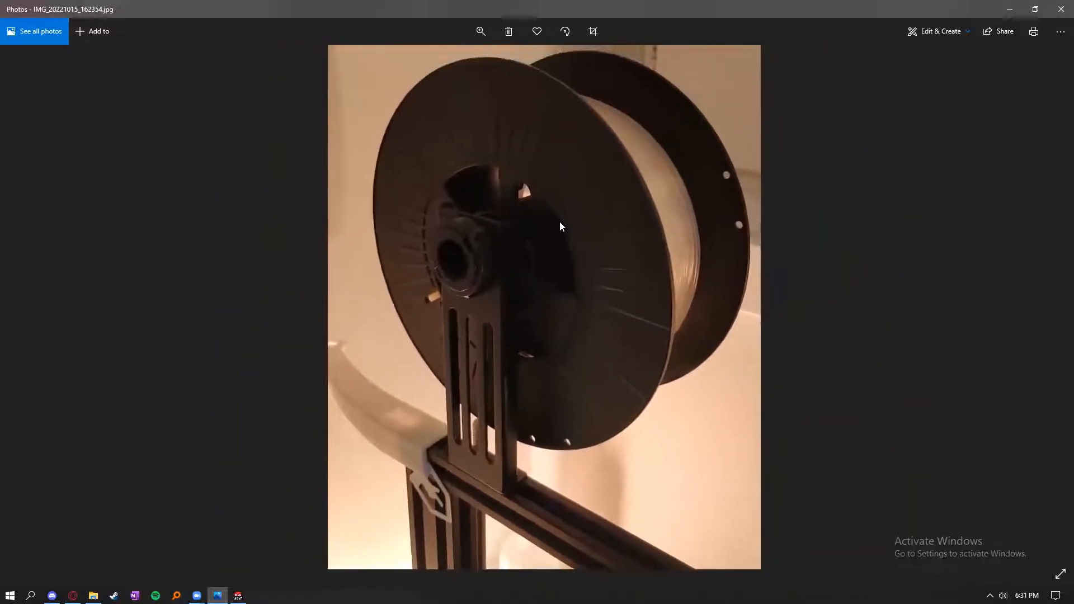
{"action": "left_click", "coordinate": [1009, 9]}
- Examine the finished Ender 3 Filament Holder model, including its round opening, three slots, side flanges and base flange, from several angles
{"action": "middle_click_drag", "start_coordinate": [465, 285], "coordinate": [589, 388]}
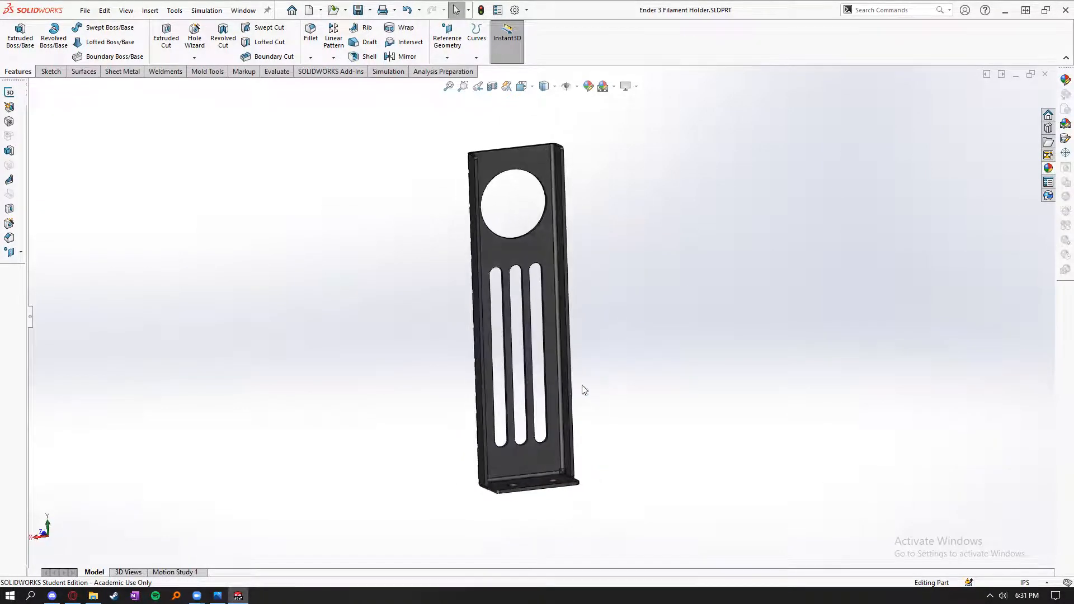
{"action": "scroll", "coordinate": [557, 389], "scroll_direction": "down", "scroll_amount": 1}
{"action": "left_click", "coordinate": [548, 362]}
{"action": "left_click", "coordinate": [597, 358]}
{"action": "mouse_move", "coordinate": [610, 344]}
{"action": "middle_mouse_down"}
{"action": "mouse_move", "coordinate": [628, 355]}
{"action": "mouse_move", "coordinate": [610, 345]}
{"action": "middle_mouse_up"}
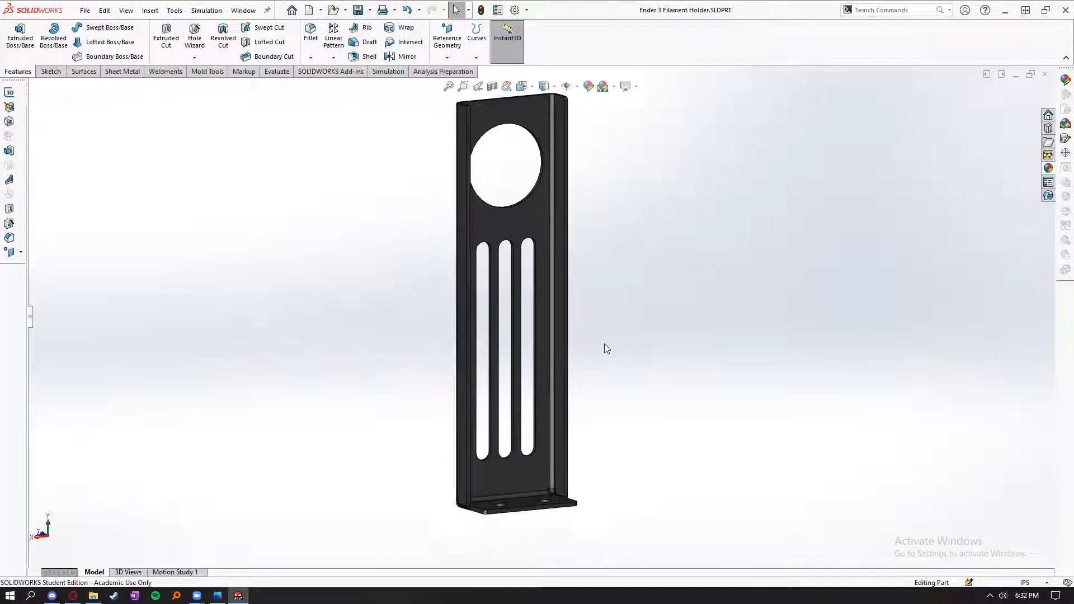
{"action": "mouse_move", "coordinate": [609, 345]}
{"action": "middle_mouse_down"}
{"action": "mouse_move", "coordinate": [582, 326]}
{"action": "mouse_move", "coordinate": [593, 341]}
{"action": "middle_mouse_up"}
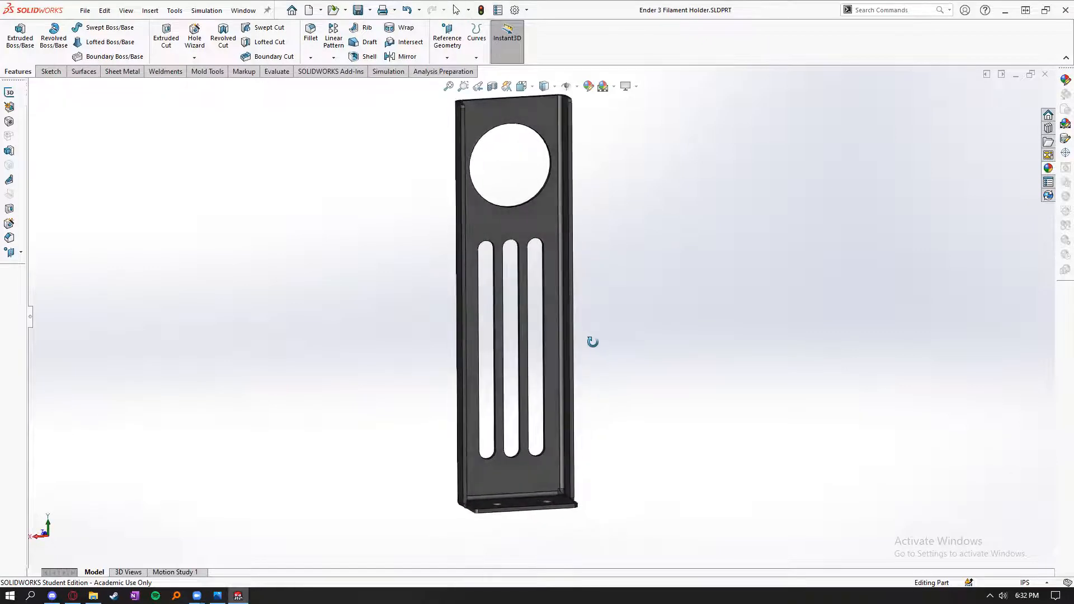
{"action": "scroll", "coordinate": [566, 288], "scroll_direction": "up", "scroll_amount": 2}
{"action": "scroll", "coordinate": [551, 215], "scroll_direction": "down", "scroll_amount": 3}
{"action": "scroll", "coordinate": [515, 278], "scroll_direction": "up", "scroll_amount": 3}
{"action": "middle_click_drag", "start_coordinate": [519, 281], "coordinate": [491, 297]}
{"action": "middle_click_drag", "start_coordinate": [656, 383], "coordinate": [630, 398]}
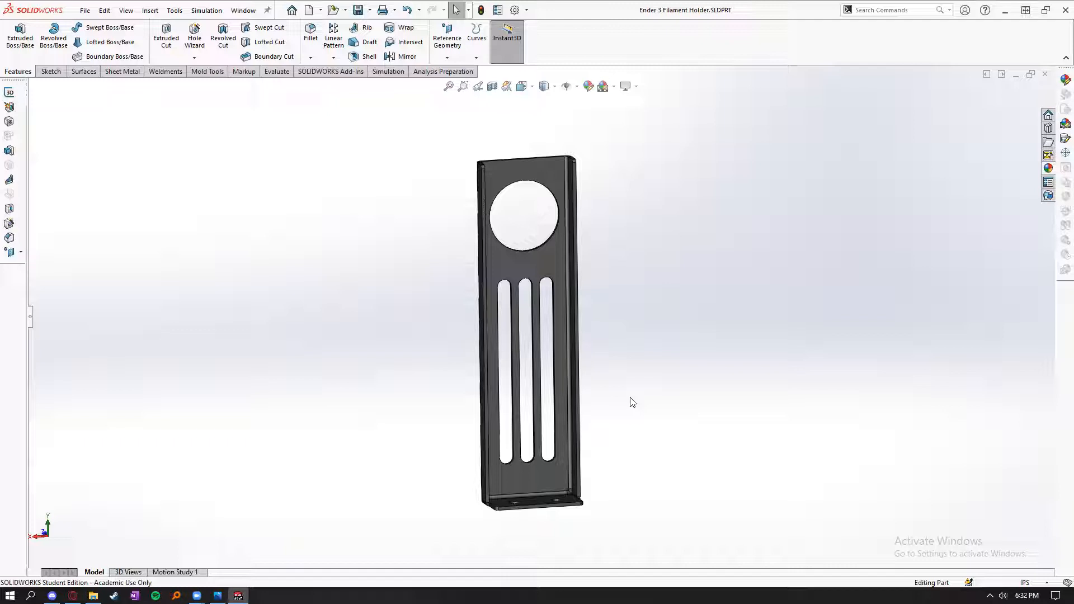
{"action": "mouse_move", "coordinate": [587, 408]}
{"action": "middle_mouse_down"}
{"action": "mouse_move", "coordinate": [601, 414]}
{"action": "mouse_move", "coordinate": [603, 395]}
{"action": "middle_mouse_up"}
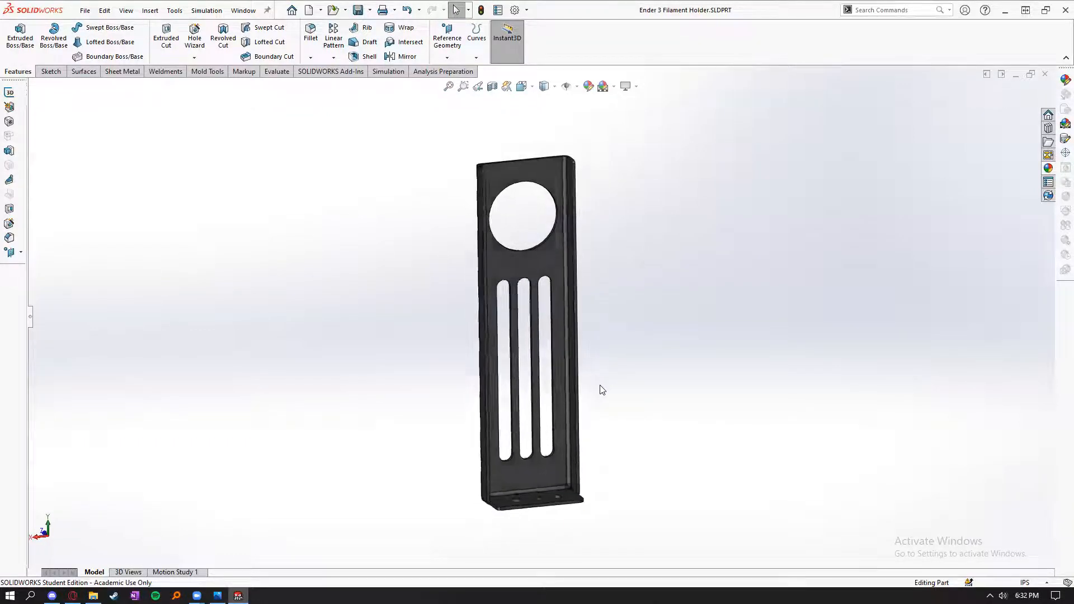
{"action": "scroll", "coordinate": [587, 375], "scroll_direction": "down", "scroll_amount": 3}
{"action": "middle_click_drag", "start_coordinate": [578, 359], "coordinate": [601, 322]}
{"action": "scroll", "coordinate": [601, 302], "scroll_direction": "up", "scroll_amount": 2}
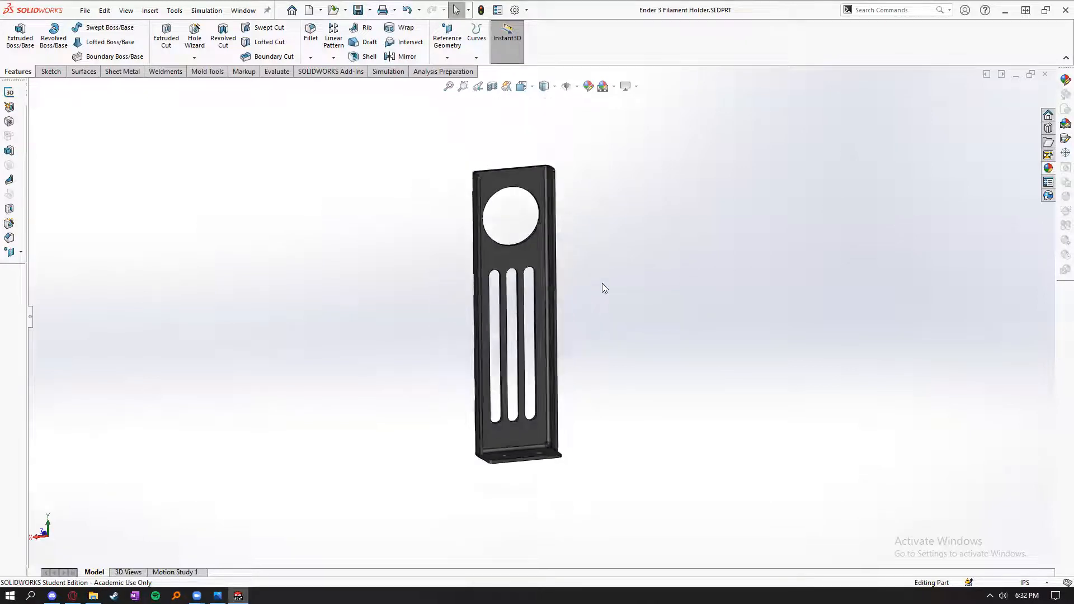
{"action": "scroll", "coordinate": [600, 284], "scroll_direction": "down", "scroll_amount": 2}
{"action": "scroll", "coordinate": [597, 287], "scroll_direction": "up", "scroll_amount": 2}
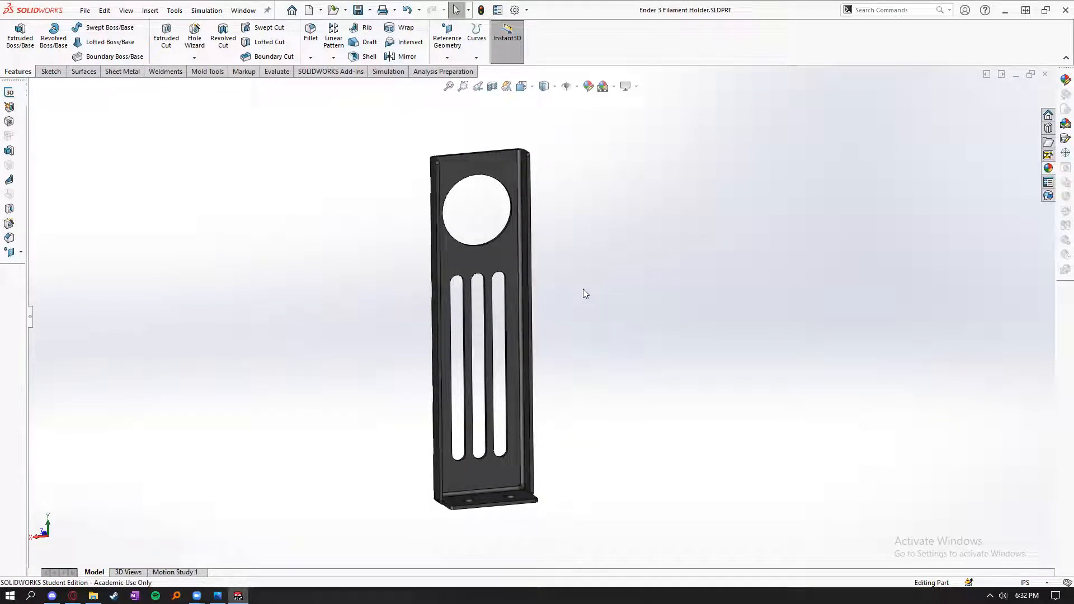
{"action": "middle_click_drag", "start_coordinate": [526, 319], "coordinate": [494, 305]}
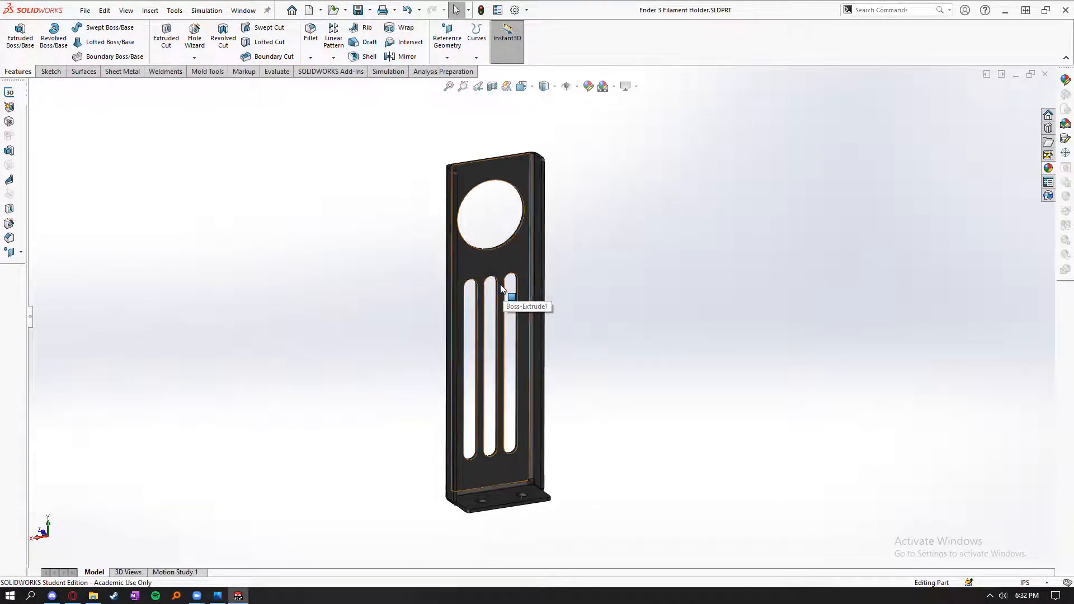
{"action": "middle_click_drag", "start_coordinate": [501, 276], "coordinate": [604, 273]}
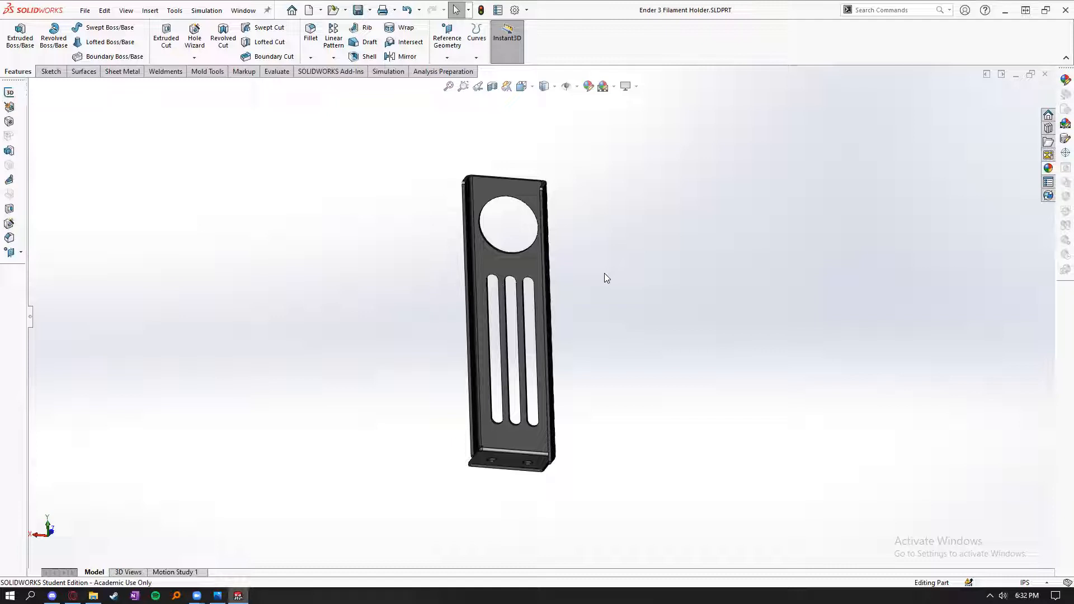
{"action": "mouse_move", "coordinate": [420, 347]}
{"action": "middle_mouse_down"}
{"action": "mouse_move", "coordinate": [396, 332]}
{"action": "mouse_move", "coordinate": [411, 328]}
{"action": "middle_mouse_up"}
{"action": "scroll", "coordinate": [487, 347], "scroll_direction": "down", "scroll_amount": 2}
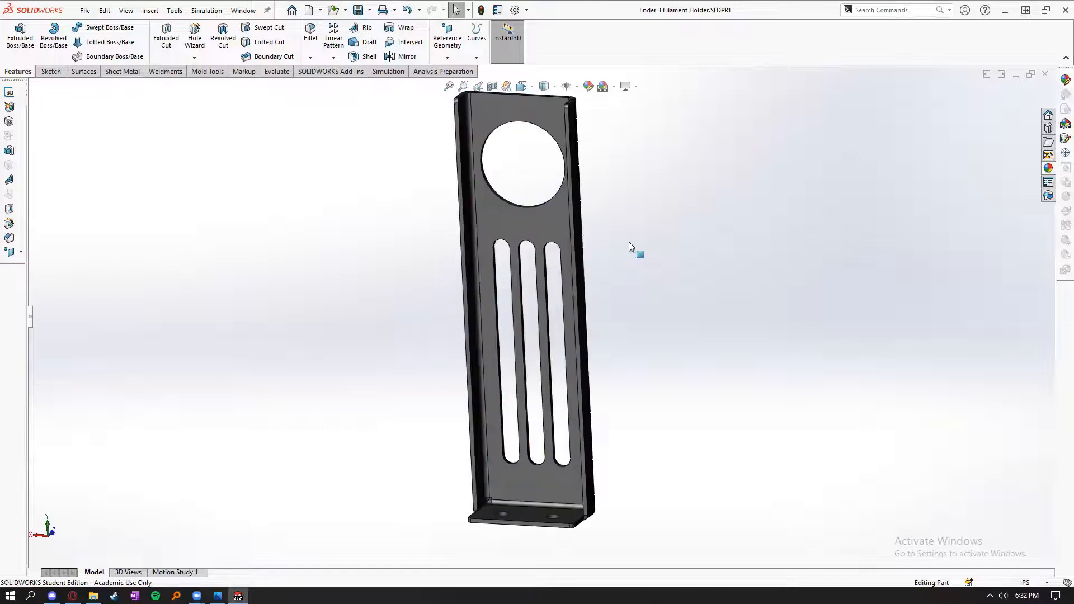
{"action": "scroll", "coordinate": [629, 241], "scroll_direction": "up", "scroll_amount": 1}
{"action": "middle_click_drag", "start_coordinate": [366, 284], "coordinate": [386, 283]}
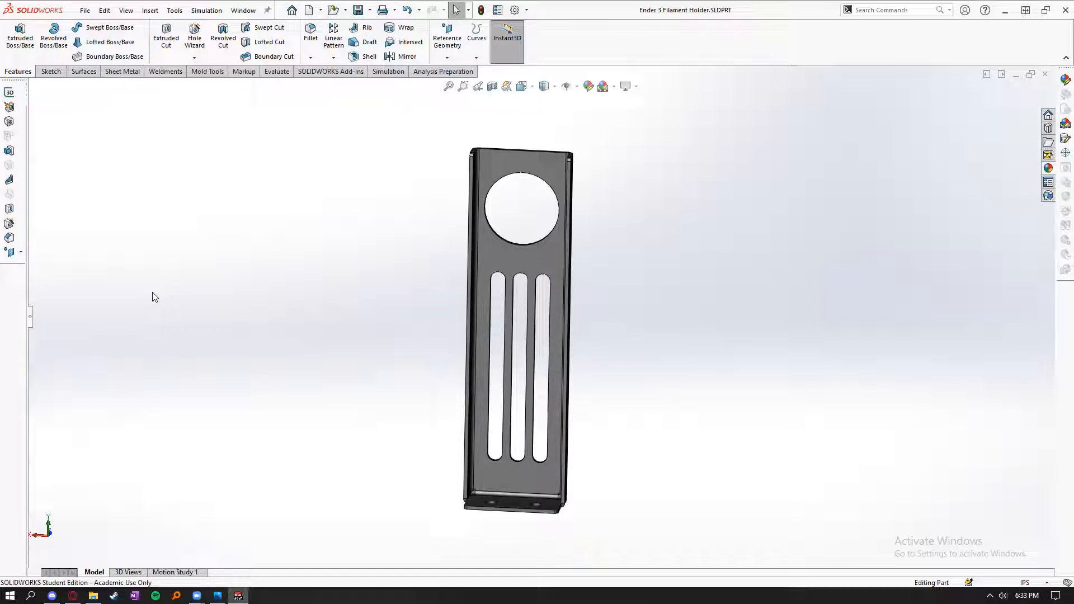
{"action": "middle_click_drag", "start_coordinate": [305, 328], "coordinate": [384, 257]}
{"action": "key", "text": "f"}
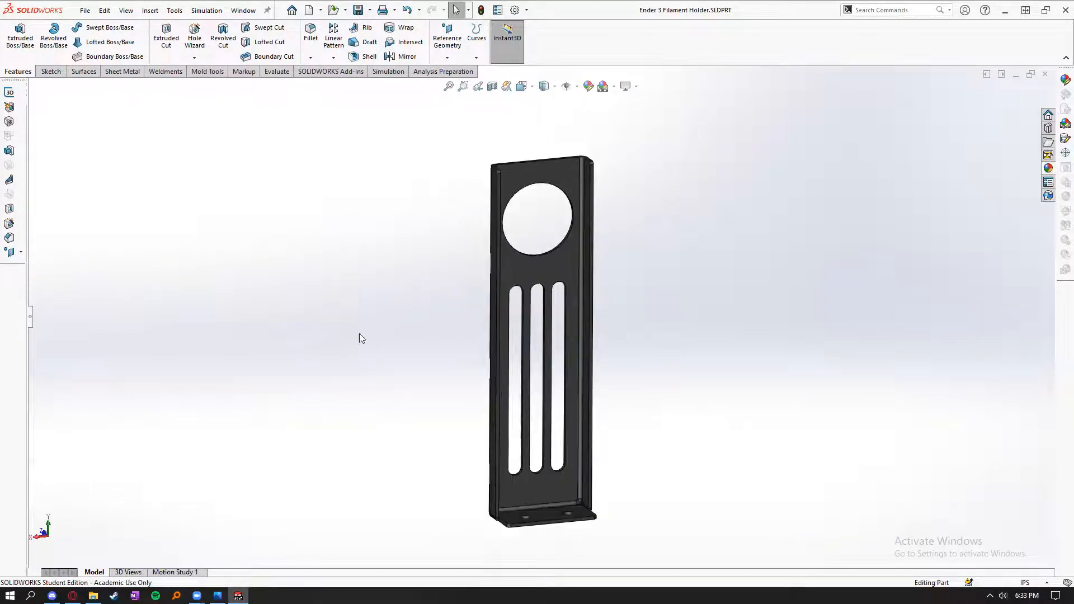
- Create a new part from the Imperial Part template with IPS (inch, pound, second) as the document units
{"action": "left_click", "coordinate": [85, 10]}
{"action": "left_click", "coordinate": [106, 31]}
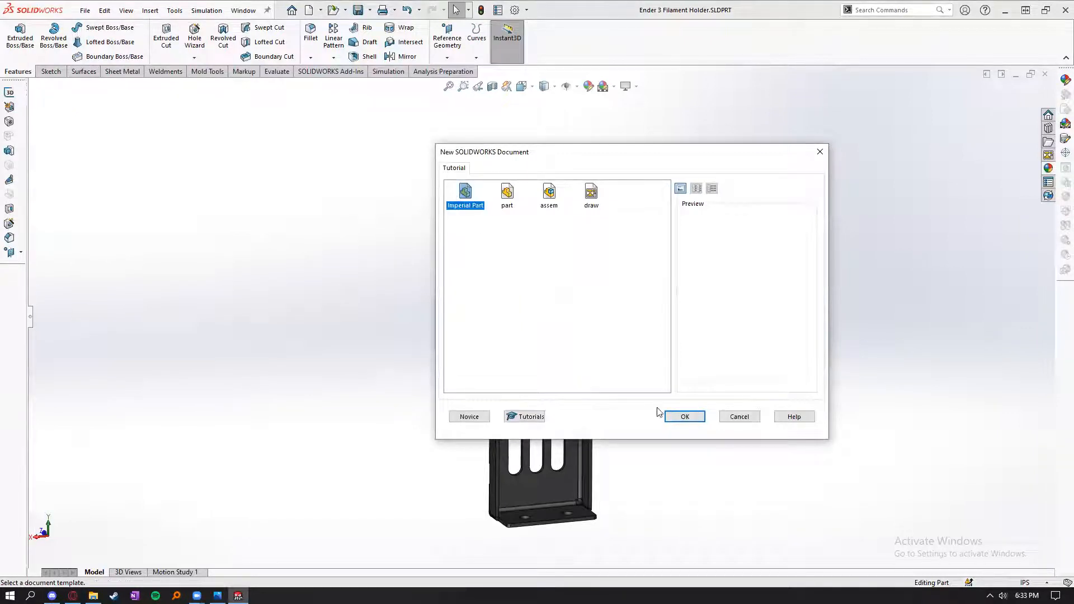
{"action": "left_click", "coordinate": [680, 416]}
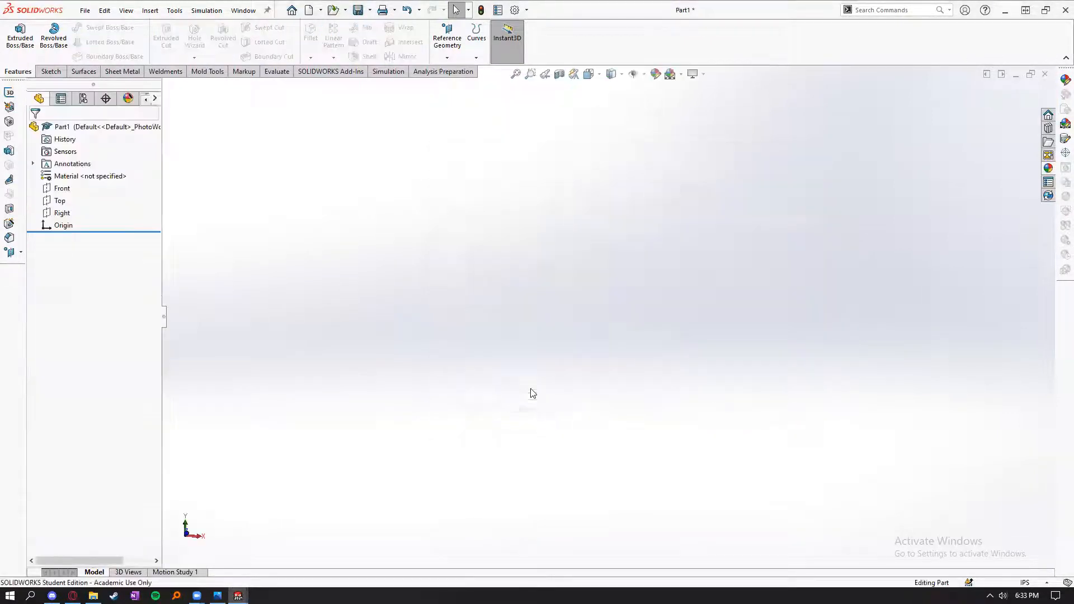
{"action": "left_click", "coordinate": [1020, 583]}
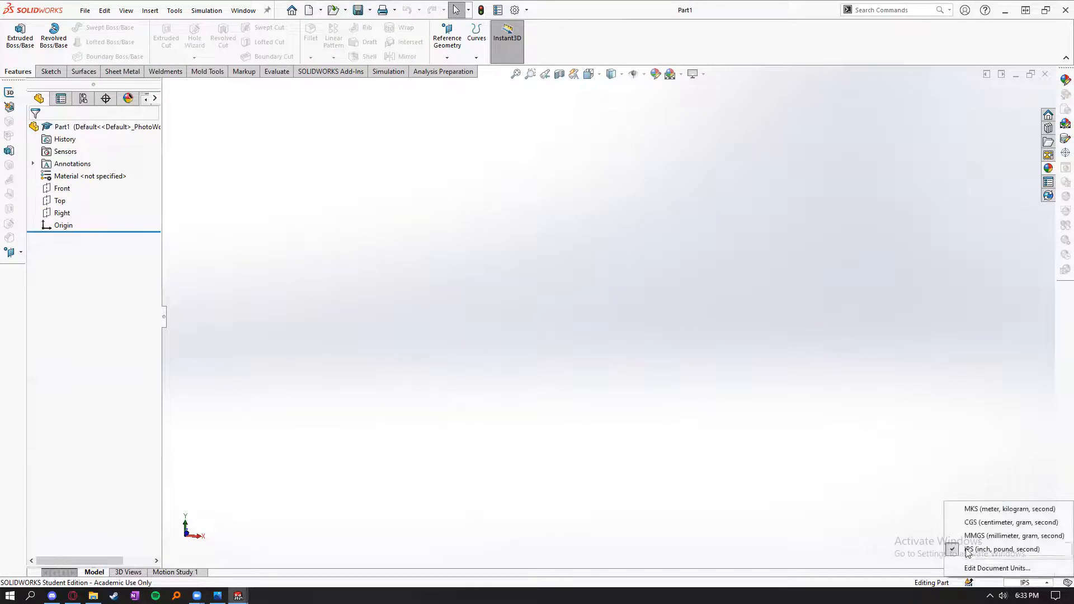
{"action": "left_click", "coordinate": [1046, 583]}
{"action": "left_click", "coordinate": [984, 552]}
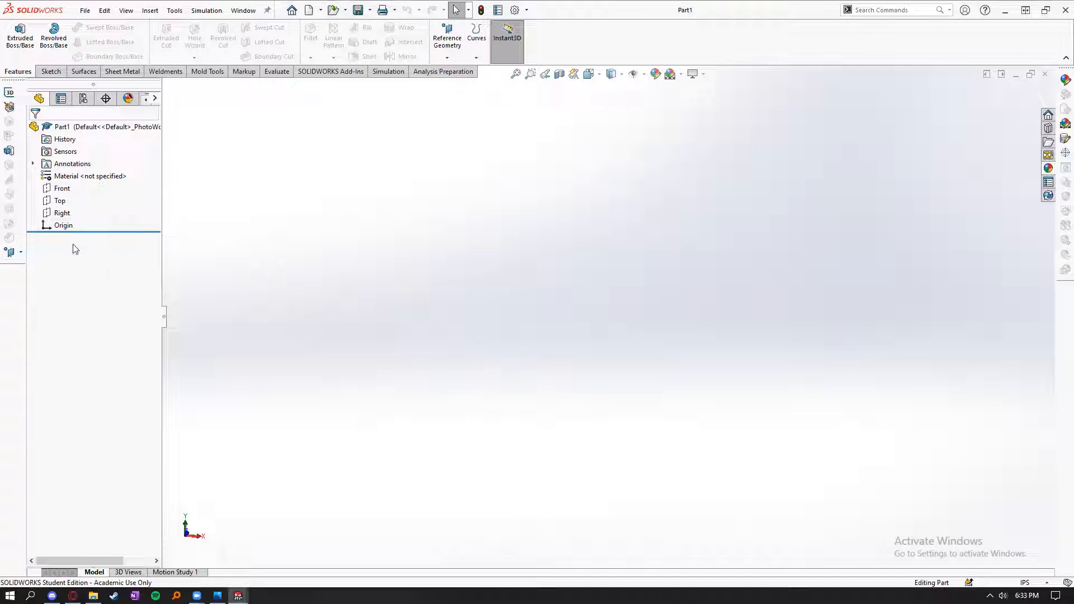
- Start a sketch on the Right plane and draw a horizontal rectangle from the origin, about 3.23 in long and 0.34 in high
{"action": "left_click", "coordinate": [62, 213]}
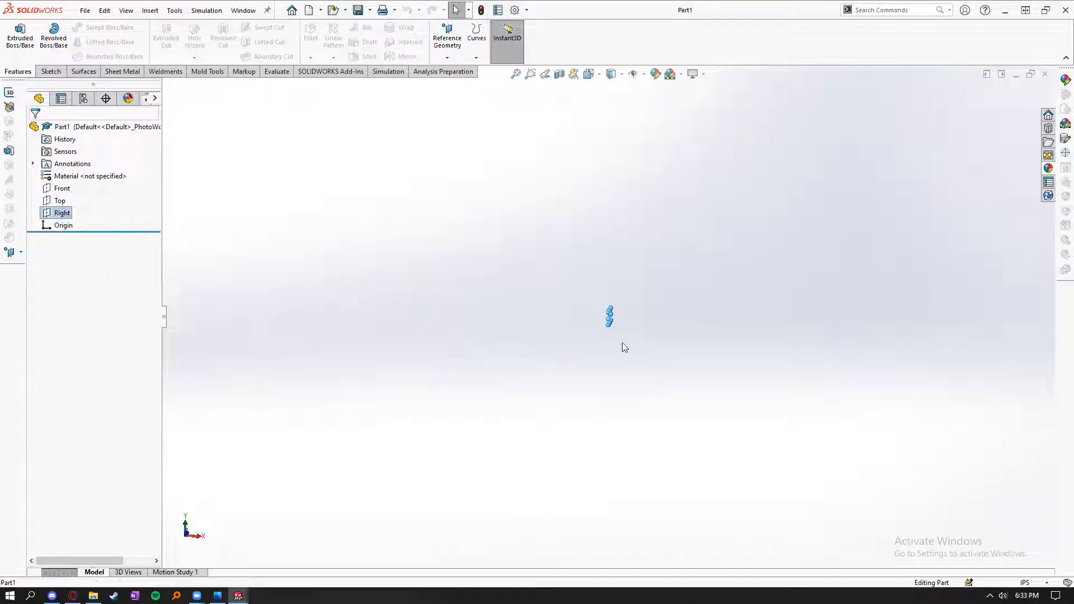
{"action": "left_click", "coordinate": [115, 276]}
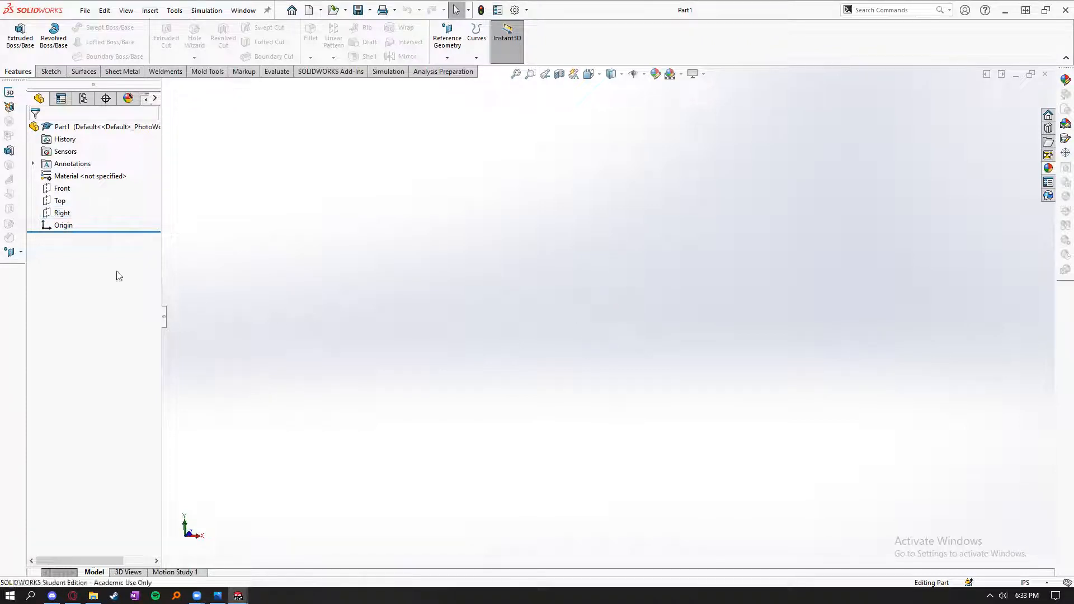
{"action": "right_click", "coordinate": [58, 215]}
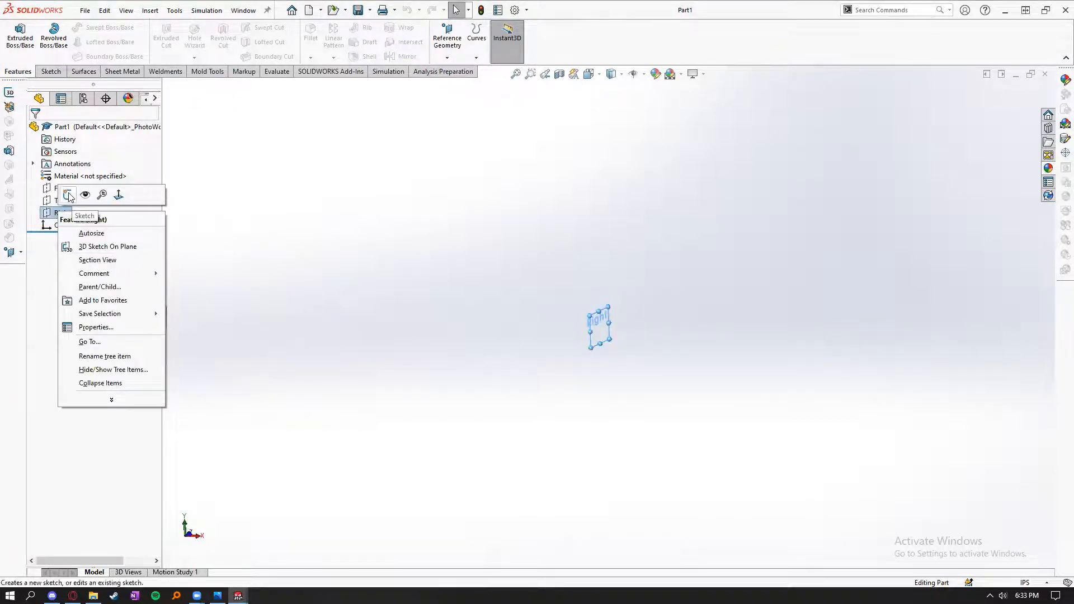
{"action": "left_click", "coordinate": [69, 196]}
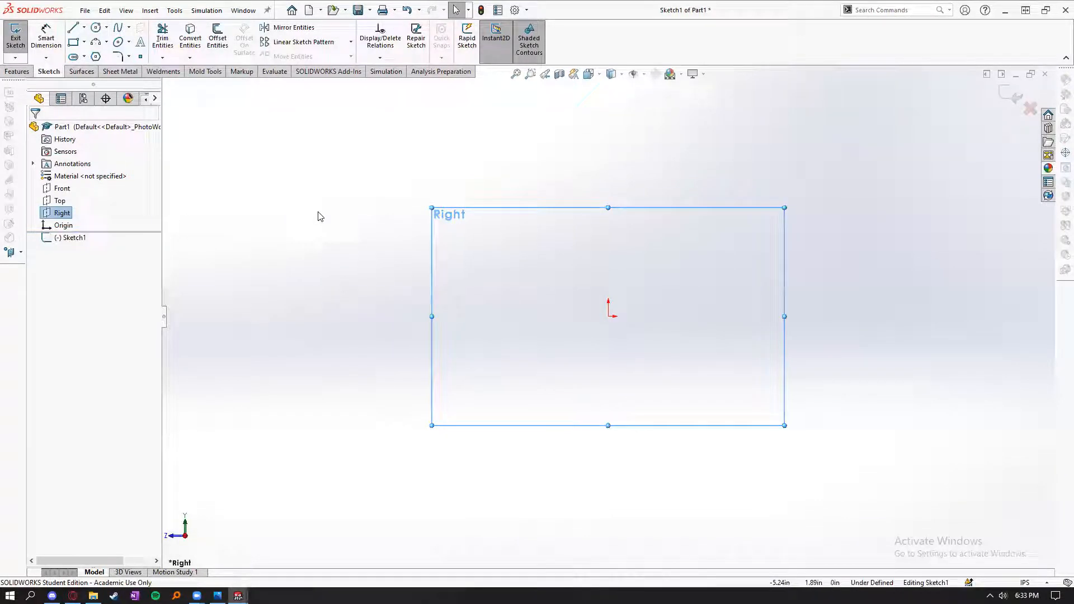
{"action": "left_click", "coordinate": [73, 42]}
{"action": "left_click", "coordinate": [608, 316]}
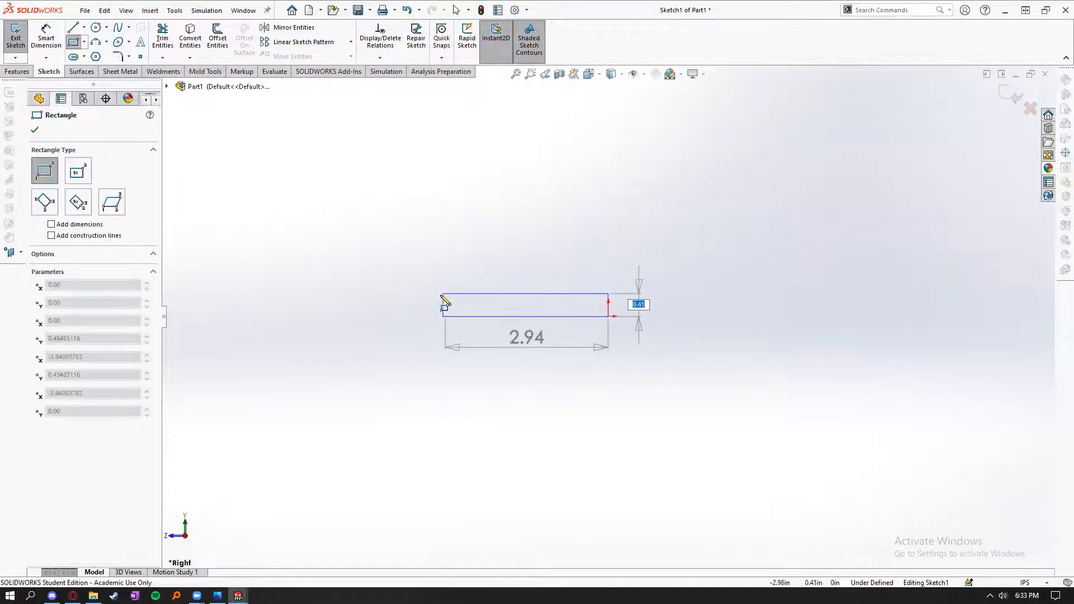
{"action": "left_click", "coordinate": [430, 297]}
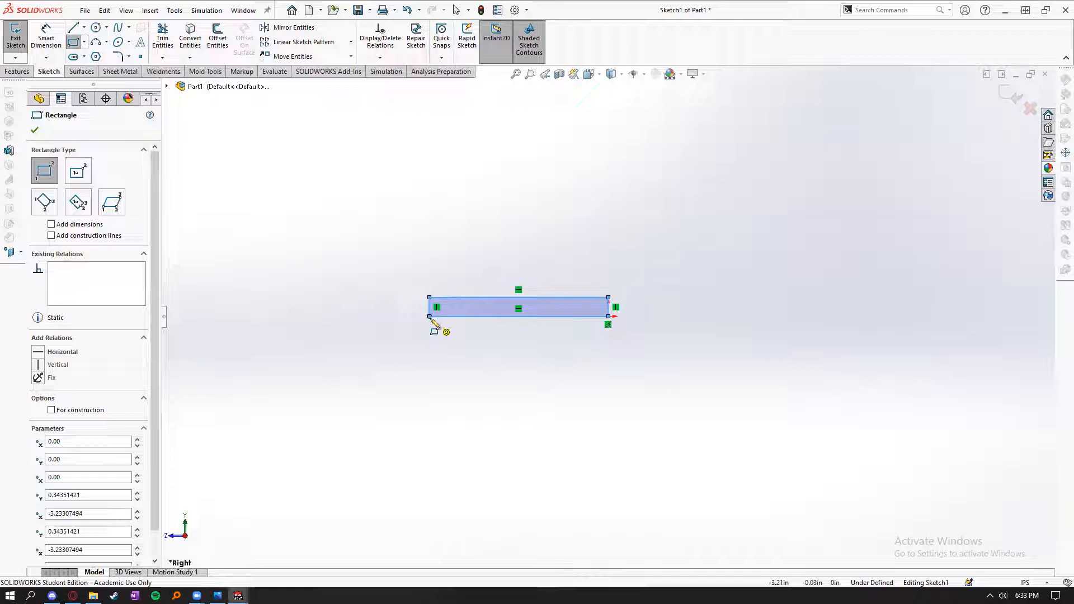
- Draw a vertical rectangle about 0.54 in wide and 10.06 in tall from the base rectangle's lower corner opposite the origin, forming an L
{"action": "left_click", "coordinate": [429, 316]}
{"action": "scroll", "coordinate": [379, 98], "scroll_direction": "up", "scroll_amount": 4}
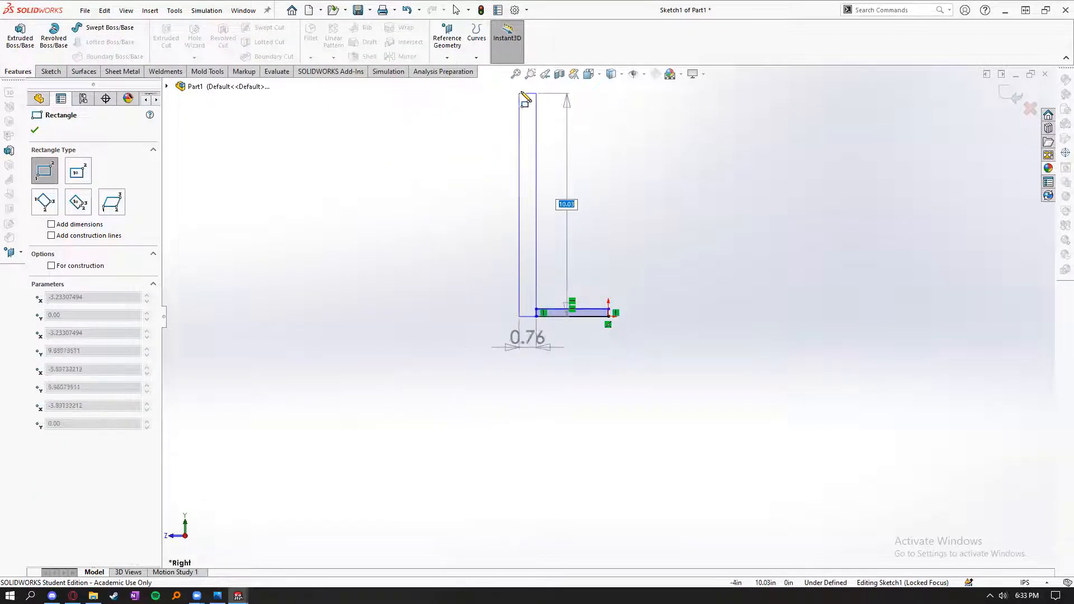
{"action": "left_click", "coordinate": [524, 93]}
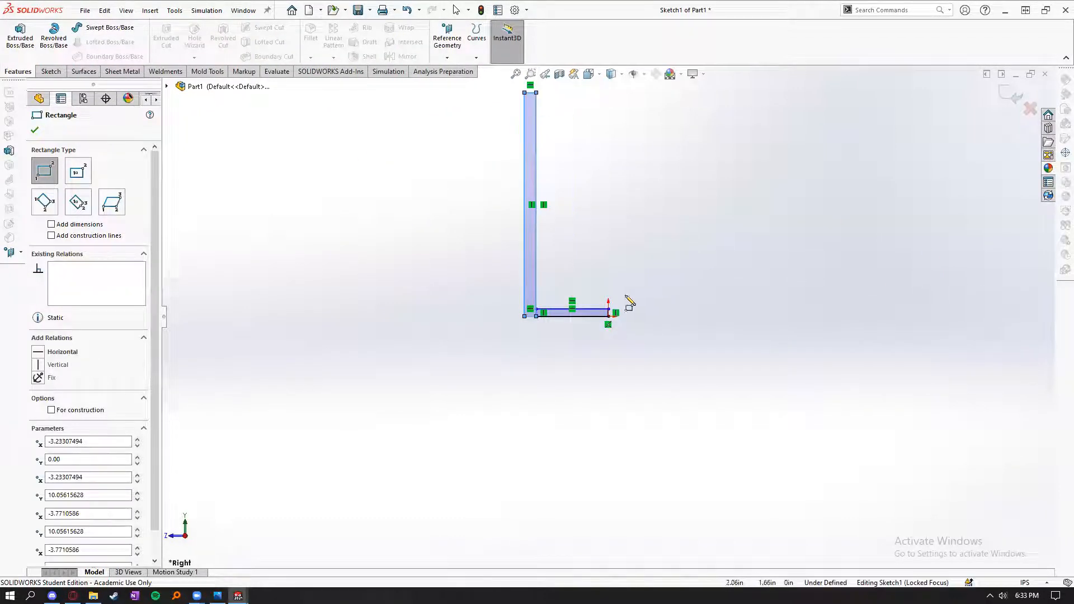
{"action": "key", "text": "Escape"}
- Review the L-shaped sketch and compare it with the reference photo of the mounted holder in Photos
{"action": "scroll", "coordinate": [592, 175], "scroll_direction": "down", "scroll_amount": 5}
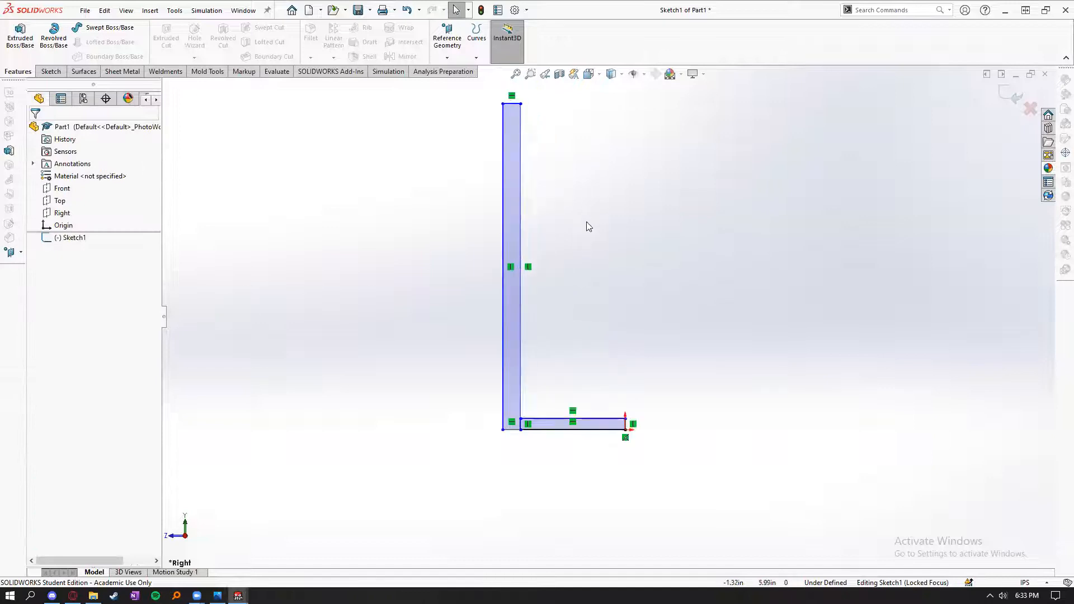
{"action": "scroll", "coordinate": [650, 257], "scroll_direction": "down", "scroll_amount": 1}
{"action": "scroll", "coordinate": [651, 391], "scroll_direction": "down", "scroll_amount": 2}
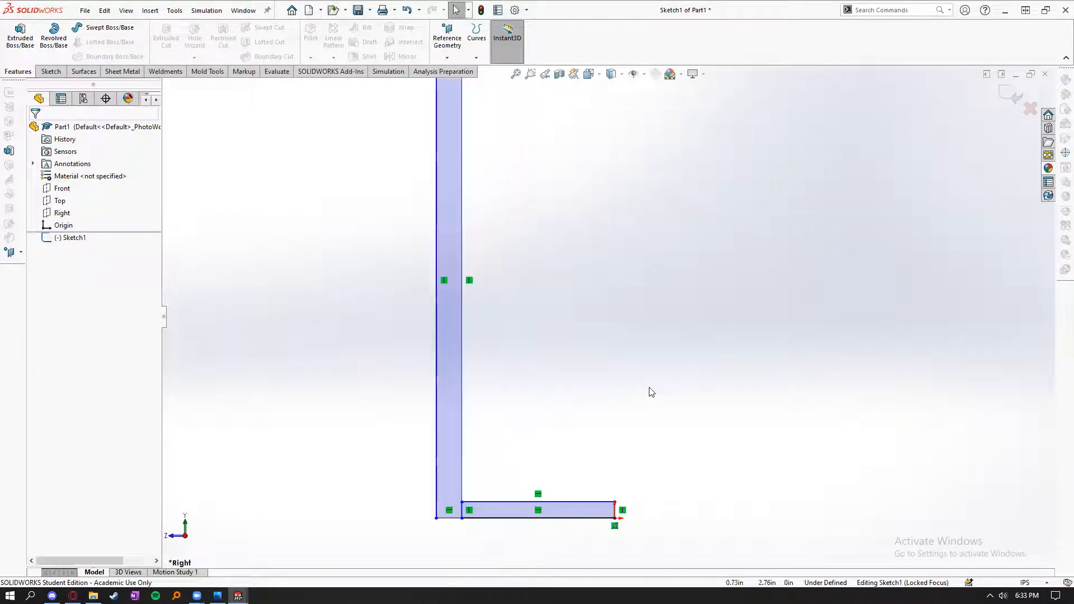
{"action": "scroll", "coordinate": [568, 335], "scroll_direction": "up", "scroll_amount": 1}
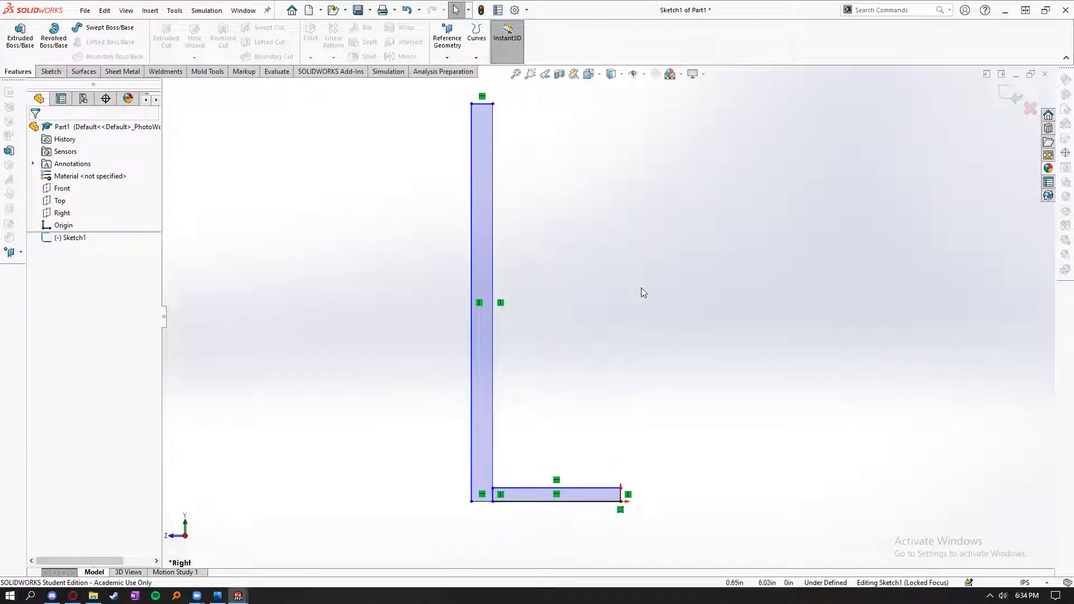
{"action": "key", "text": "f"}
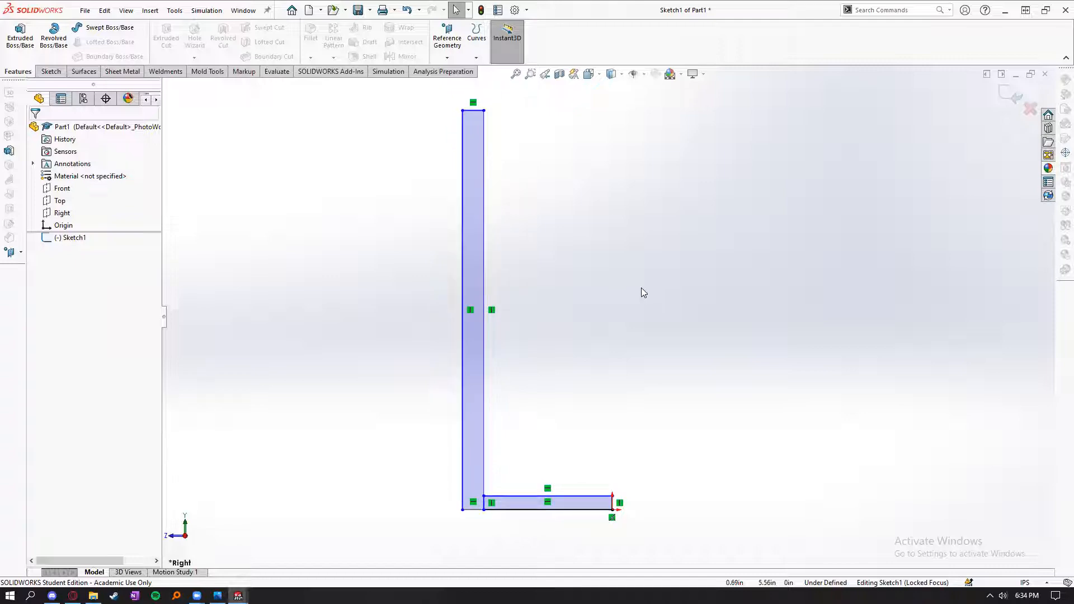
{"action": "left_click", "coordinate": [218, 595]}
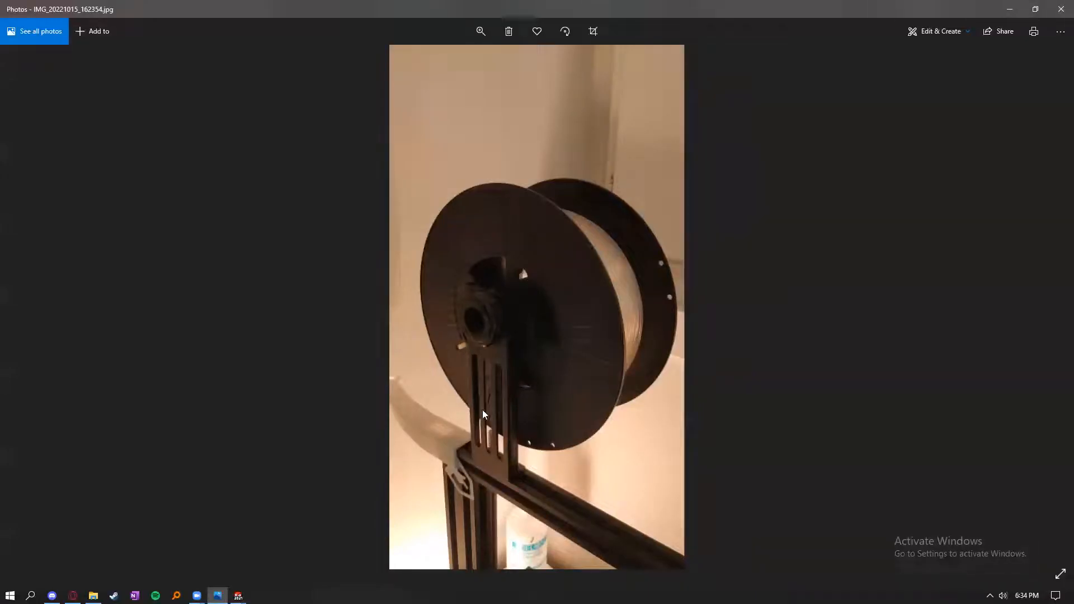
{"action": "left_click", "coordinate": [1001, 9]}
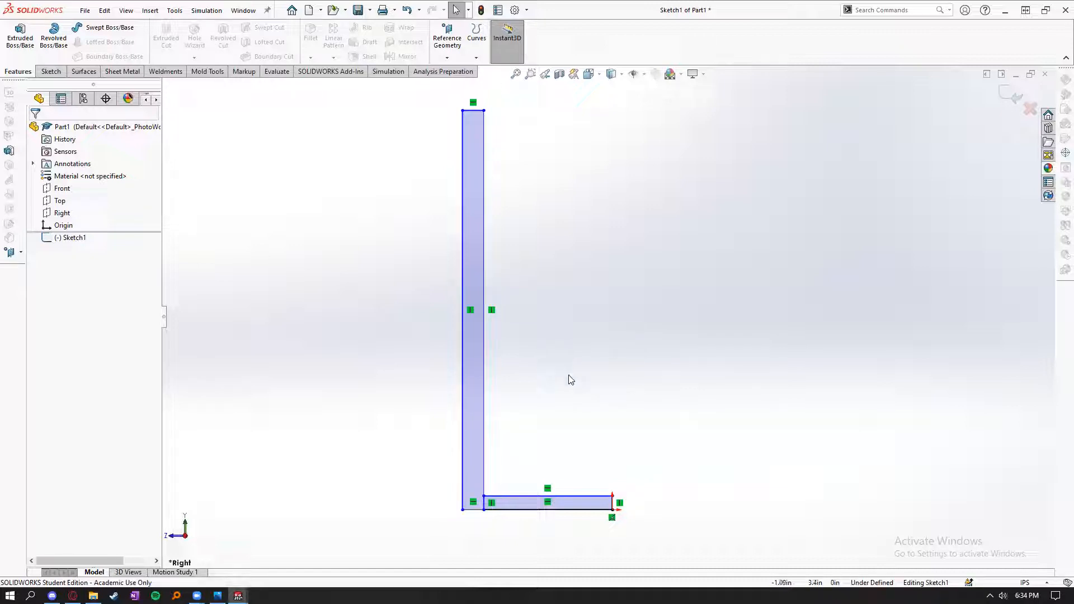
- Make the vertical rectangle's top edge and the base rectangle's end edge at the origin equal in length
{"action": "scroll", "coordinate": [568, 372], "scroll_direction": "up", "scroll_amount": 2}
{"action": "scroll", "coordinate": [642, 386], "scroll_direction": "down", "scroll_amount": 2}
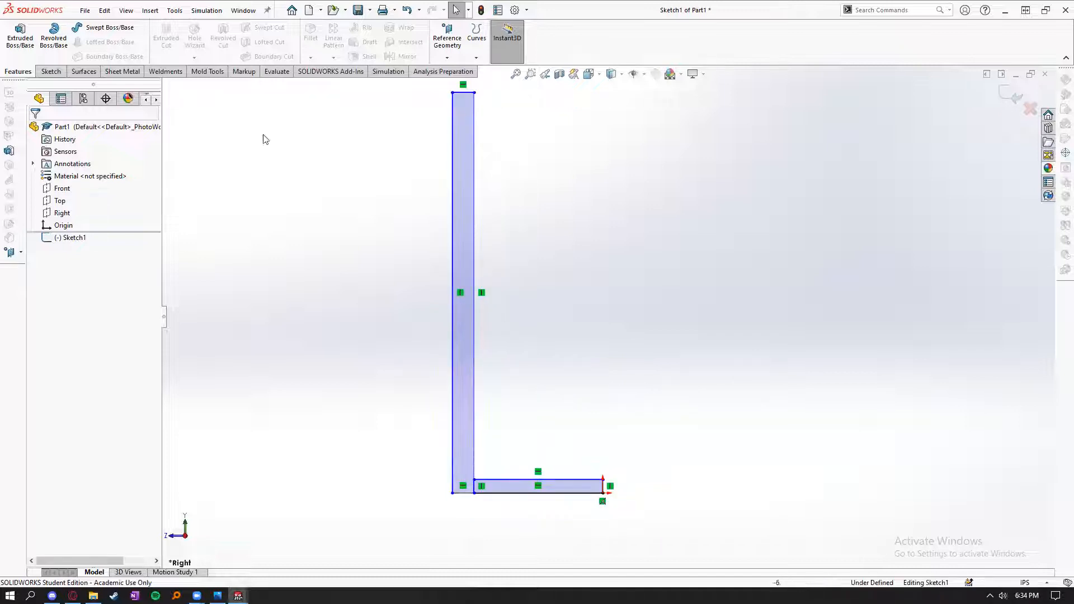
{"action": "left_click", "coordinate": [51, 71]}
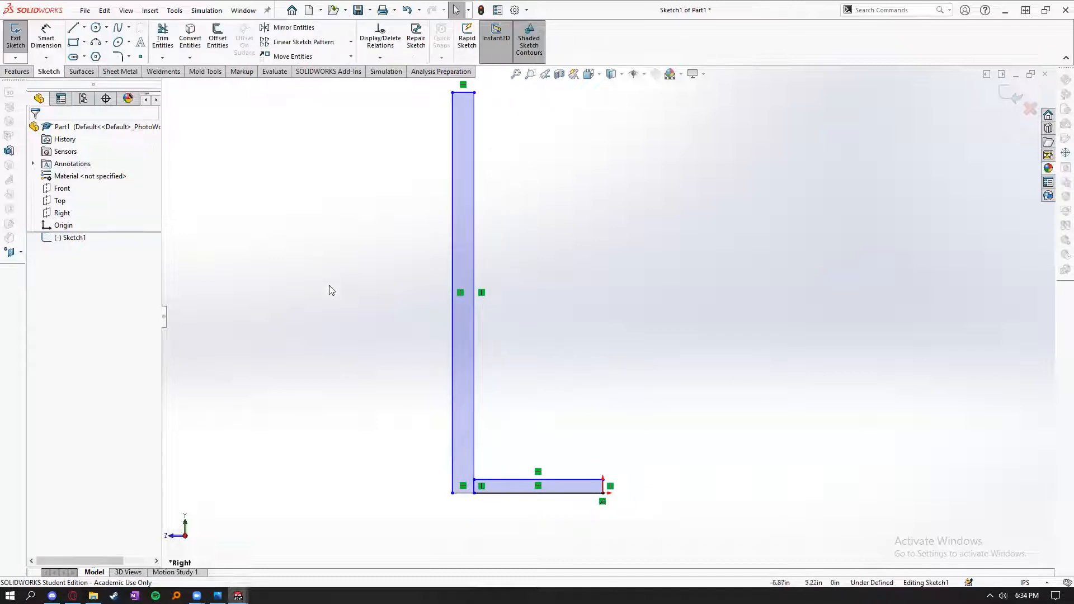
{"action": "left_click", "coordinate": [490, 102]}
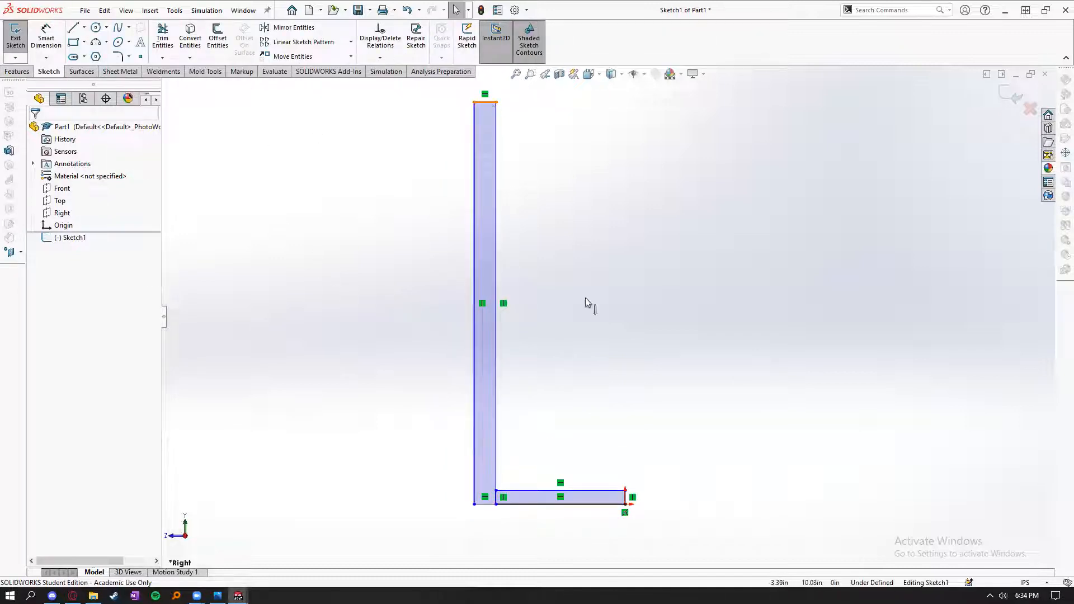
{"action": "scroll", "coordinate": [683, 498], "scroll_direction": "down", "scroll_amount": 1}
{"action": "scroll", "coordinate": [611, 531], "scroll_direction": "down", "scroll_amount": 1}
{"action": "left_click", "coordinate": [605, 480], "text": "ctrl"}
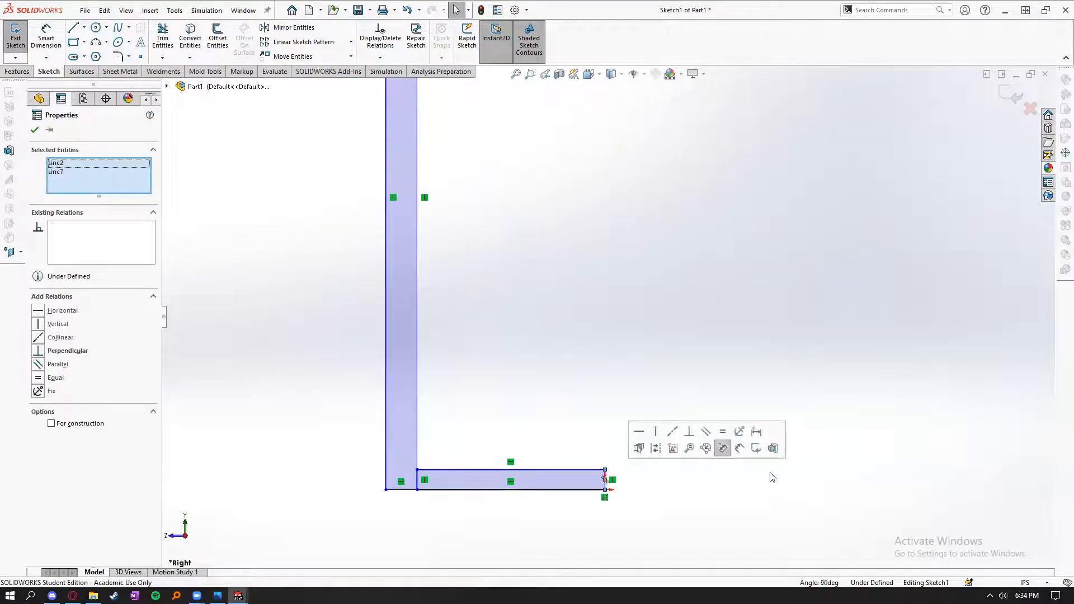
{"action": "left_click", "coordinate": [720, 432]}
{"action": "left_click", "coordinate": [504, 321]}
- Dimension the base rectangle's end edge at the origin and set its thickness to 0.0598 in
{"action": "scroll", "coordinate": [505, 321], "scroll_direction": "up", "scroll_amount": 3}
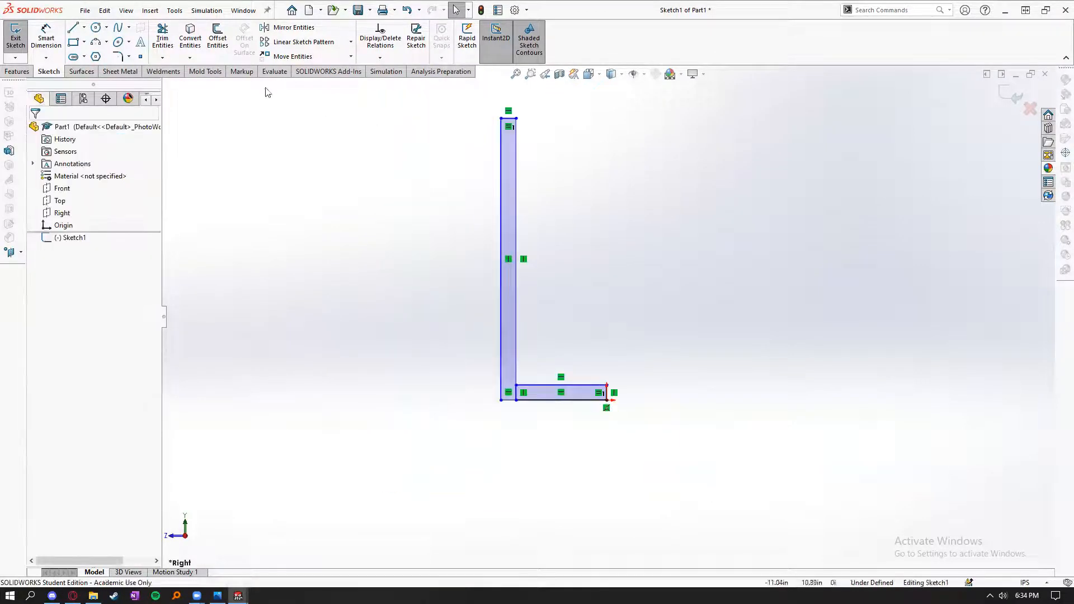
{"action": "left_click", "coordinate": [607, 394]}
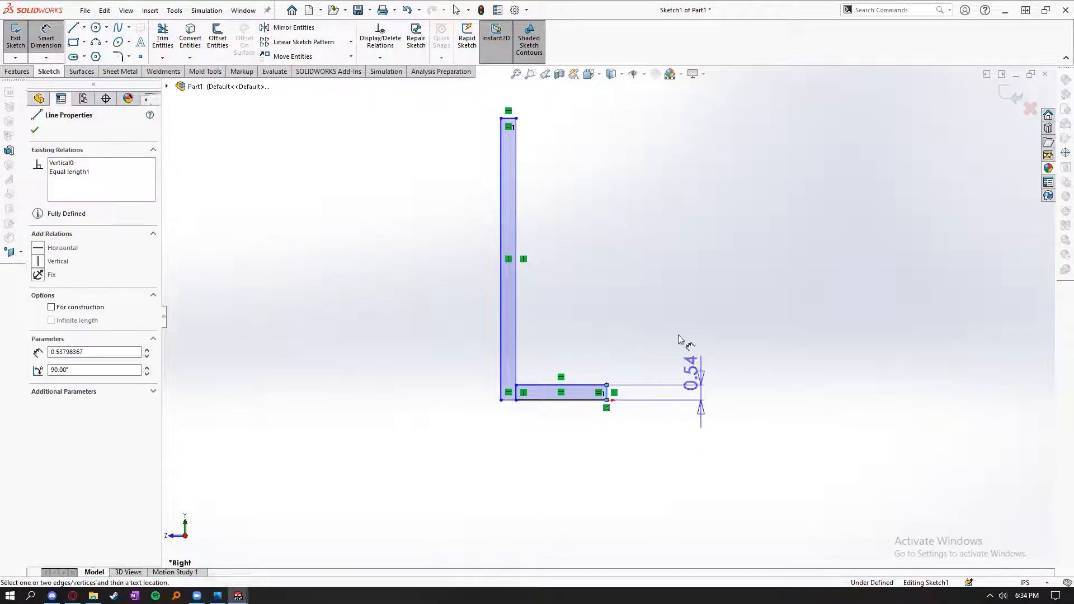
{"action": "left_click", "coordinate": [676, 425]}
{"action": "type", "text": ".0598"}
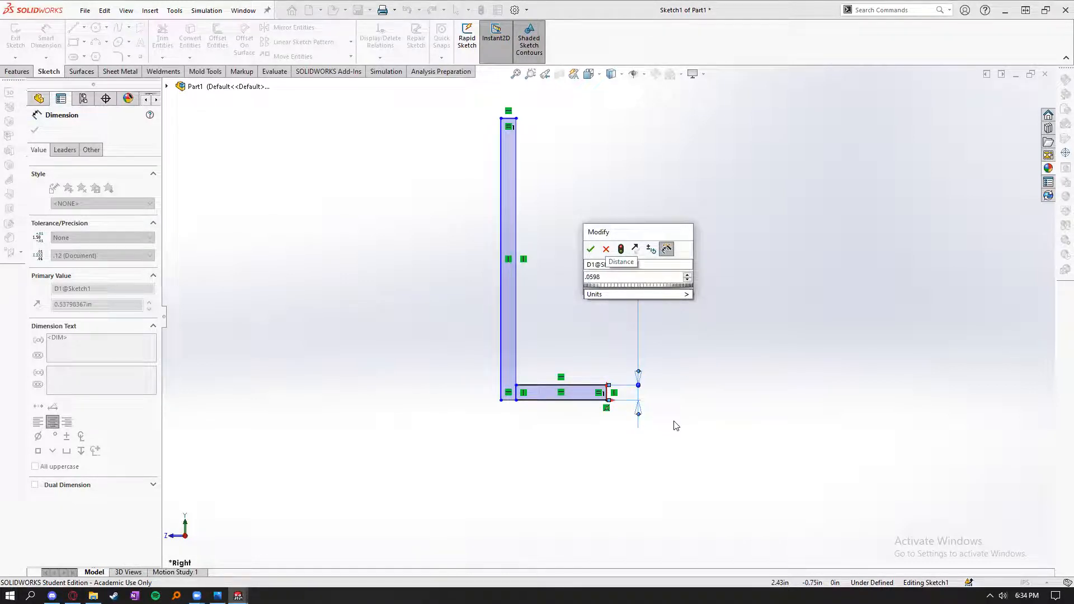
{"action": "key", "text": "Return"}
{"action": "key", "text": "Escape"}
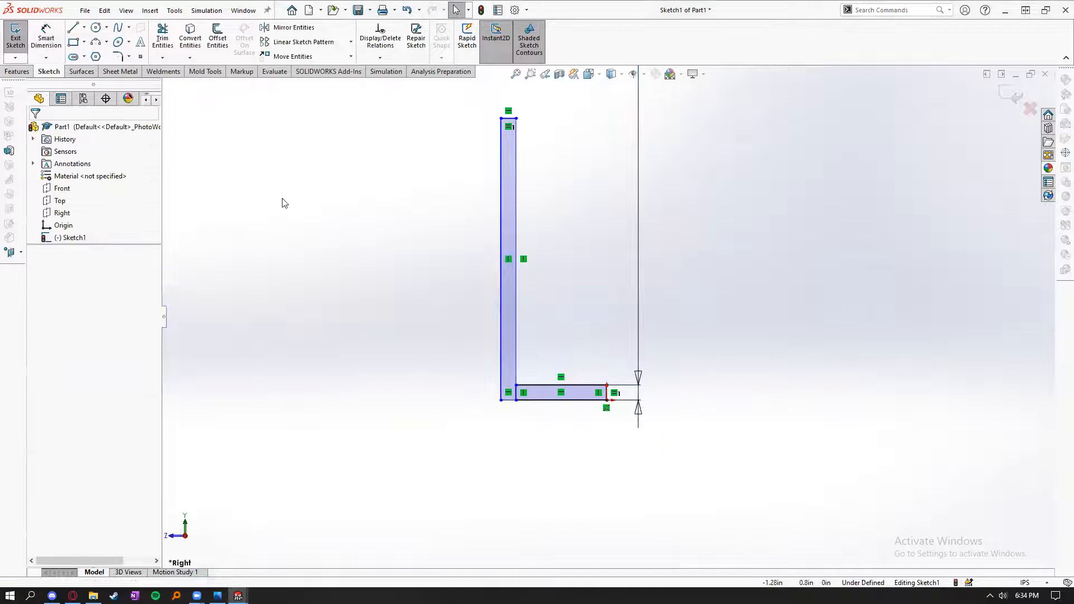
- Move the base thickness dimension's text closer to the L profile
{"action": "scroll", "coordinate": [609, 168], "scroll_direction": "down", "scroll_amount": 2}
{"action": "scroll", "coordinate": [657, 244], "scroll_direction": "up", "scroll_amount": 2}
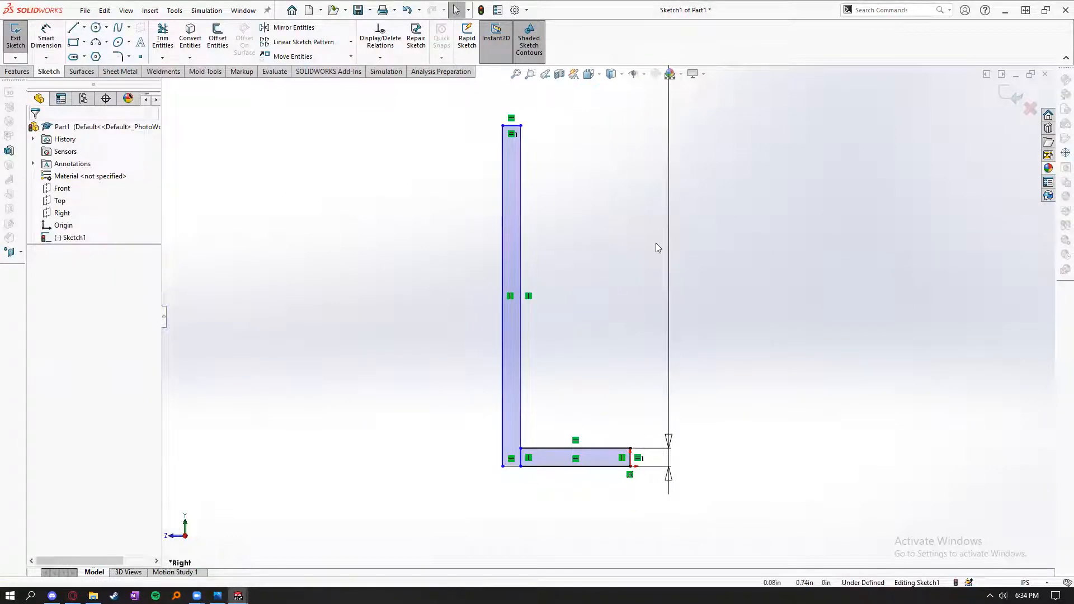
{"action": "scroll", "coordinate": [637, 314], "scroll_direction": "up", "scroll_amount": 5}
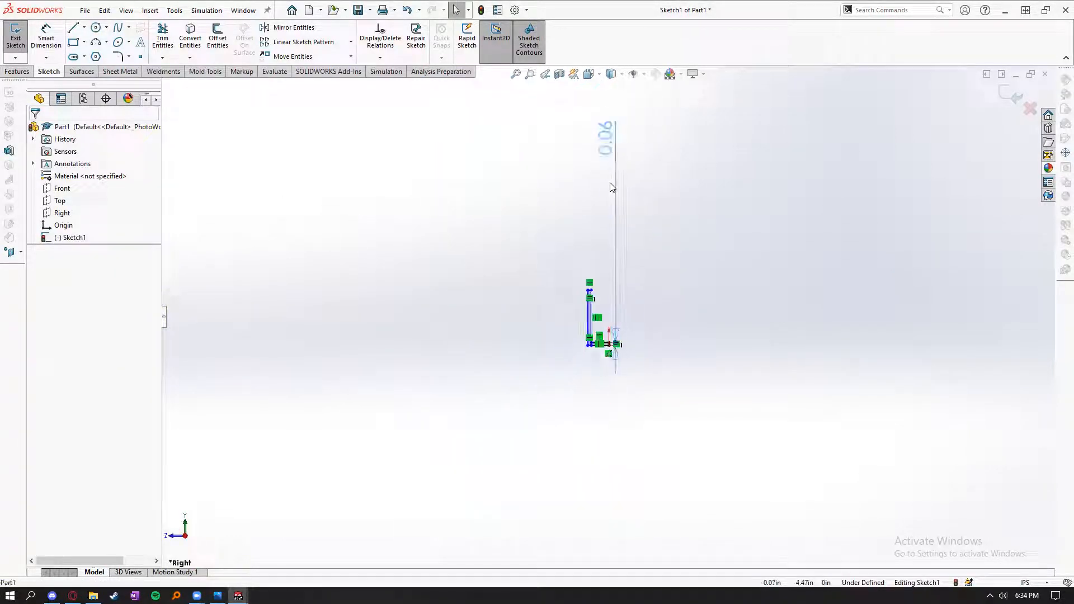
{"action": "left_click", "coordinate": [633, 326]}
{"action": "scroll", "coordinate": [658, 330], "scroll_direction": "down", "scroll_amount": 5}
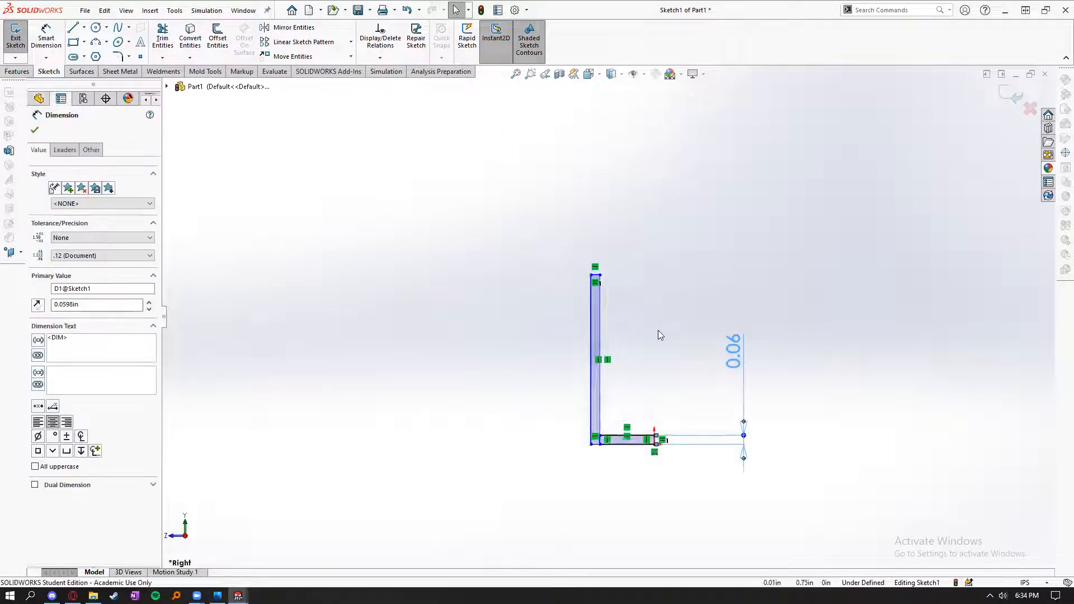
{"action": "left_click_drag", "start_coordinate": [815, 293], "coordinate": [666, 307]}
{"action": "left_click", "coordinate": [542, 328]}
{"action": "scroll", "coordinate": [536, 326], "scroll_direction": "down", "scroll_amount": 1}
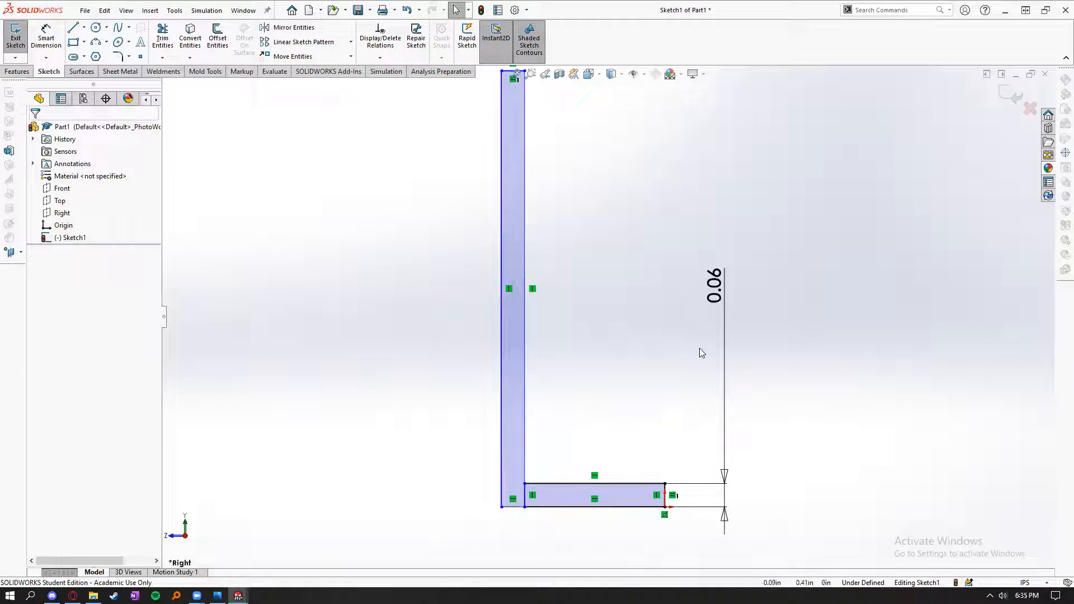
{"action": "scroll", "coordinate": [606, 263], "scroll_direction": "up", "scroll_amount": 1}
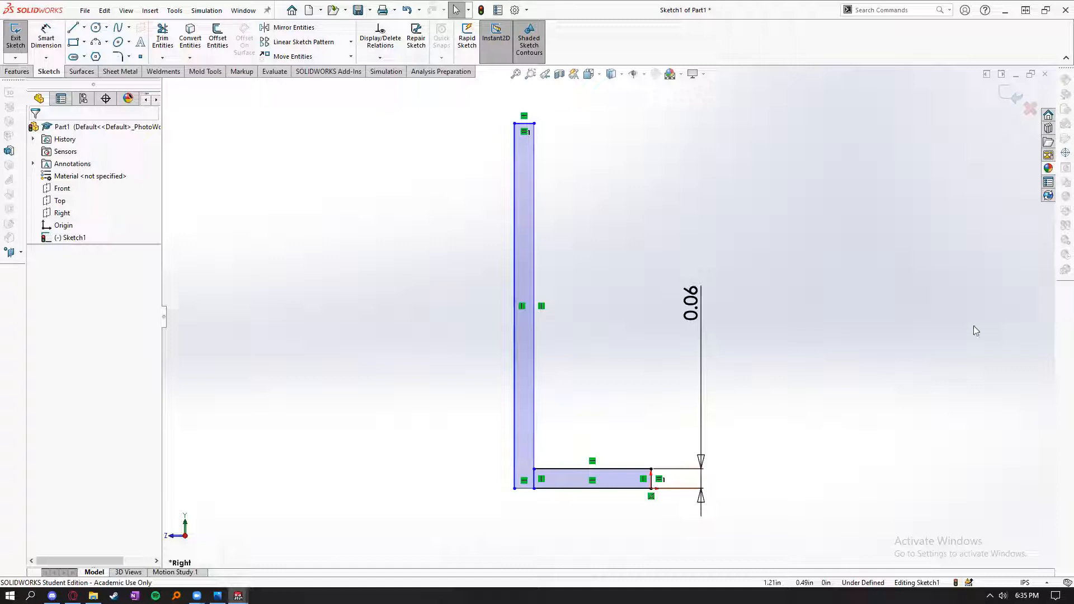
{"action": "scroll", "coordinate": [574, 369], "scroll_direction": "down", "scroll_amount": 1}
{"action": "scroll", "coordinate": [626, 291], "scroll_direction": "up", "scroll_amount": 2}
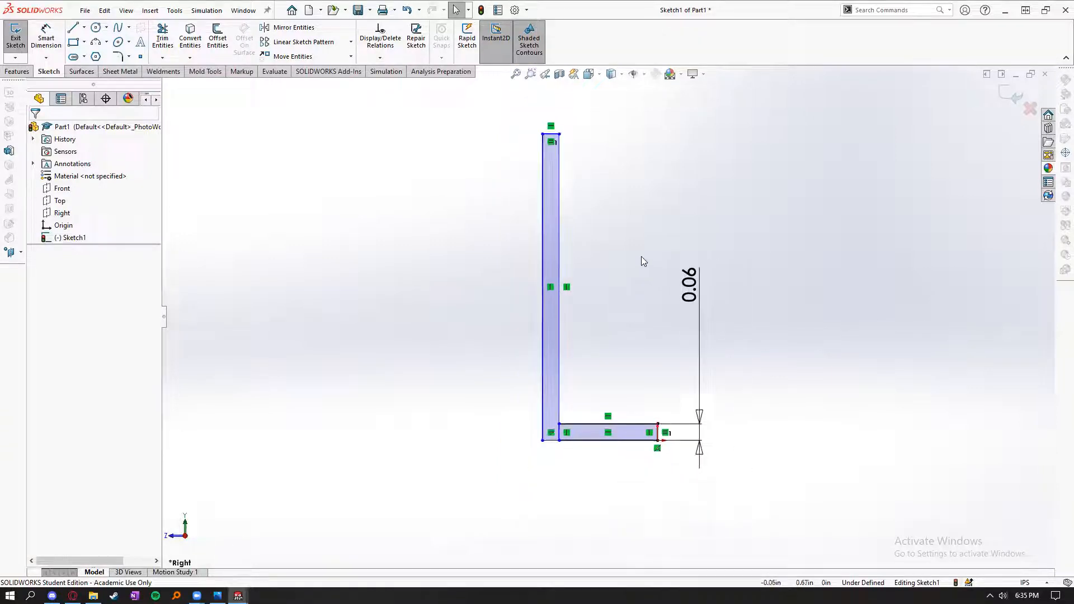
{"action": "scroll", "coordinate": [644, 268], "scroll_direction": "down", "scroll_amount": 1}
{"action": "scroll", "coordinate": [643, 273], "scroll_direction": "down", "scroll_amount": 1}
{"action": "scroll", "coordinate": [608, 167], "scroll_direction": "up", "scroll_amount": 1}
{"action": "scroll", "coordinate": [599, 171], "scroll_direction": "down", "scroll_amount": 1}
{"action": "scroll", "coordinate": [626, 324], "scroll_direction": "up", "scroll_amount": 1}
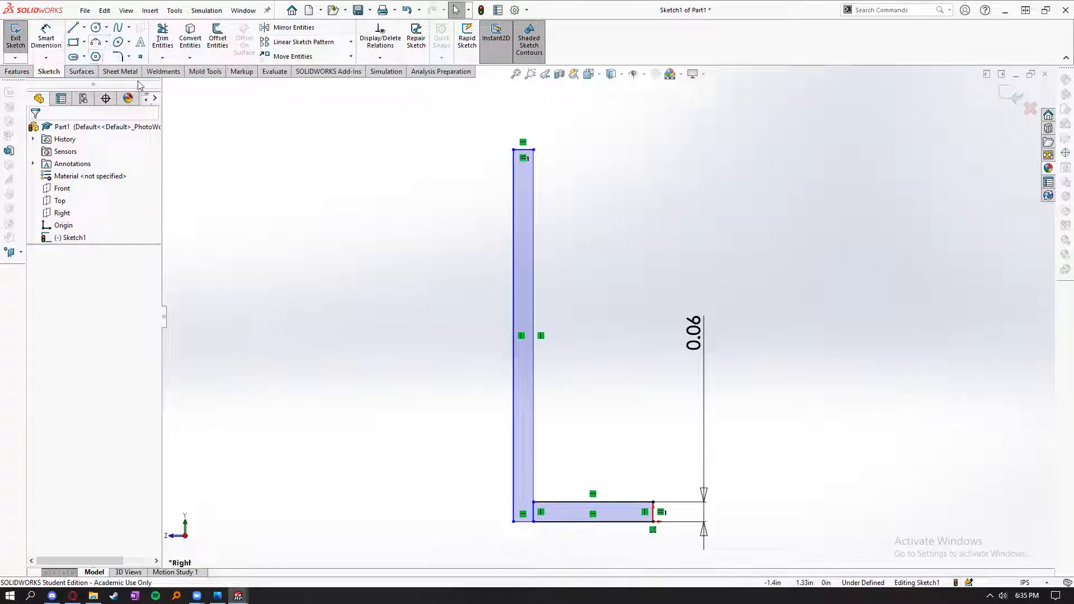
- Trim away the internal line between the two rectangles at the L's corner, using Trim to closest
{"action": "left_click", "coordinate": [162, 37]}
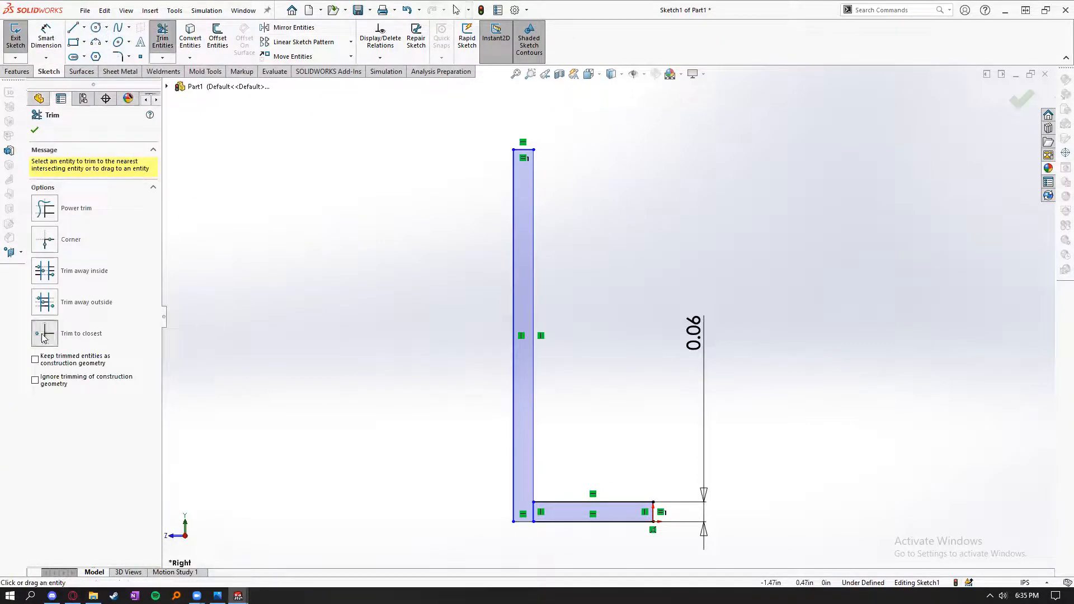
{"action": "left_click", "coordinate": [44, 334]}
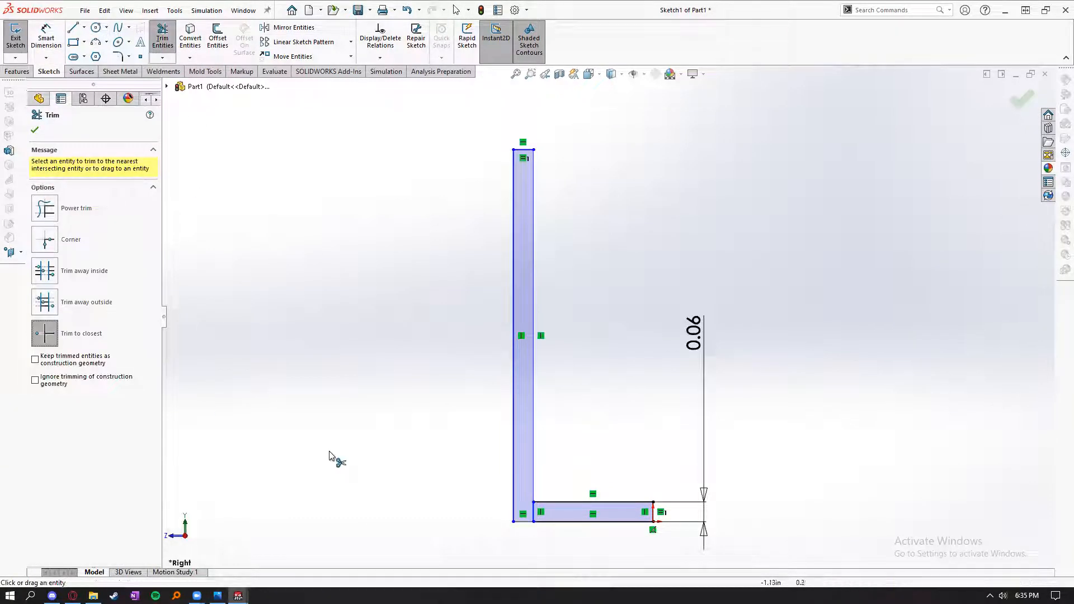
{"action": "scroll", "coordinate": [597, 548], "scroll_direction": "down", "scroll_amount": 2}
{"action": "scroll", "coordinate": [580, 431], "scroll_direction": "down", "scroll_amount": 3}
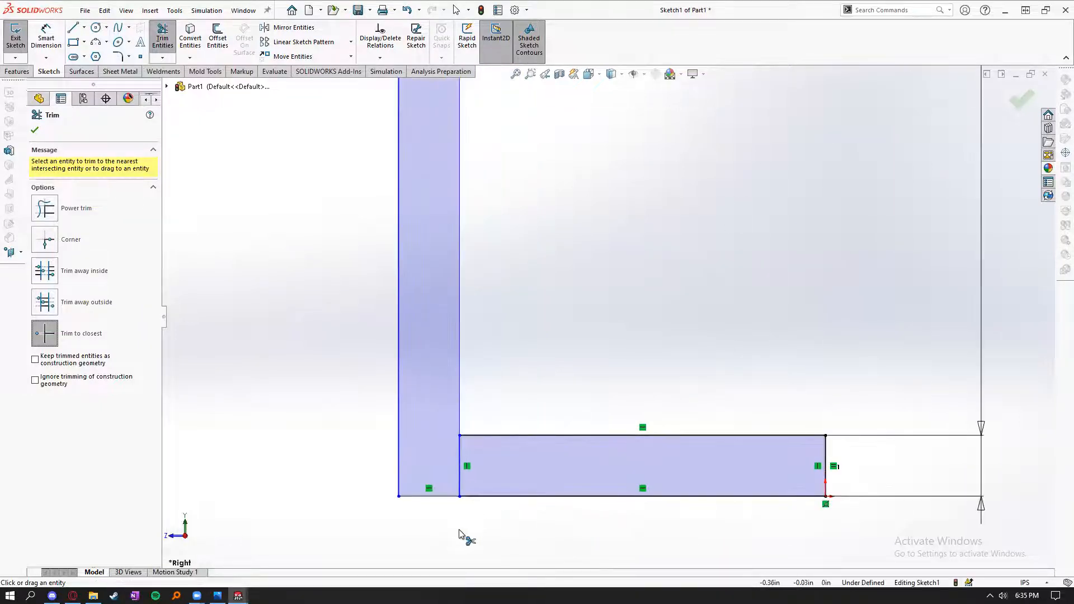
{"action": "left_click", "coordinate": [460, 473]}
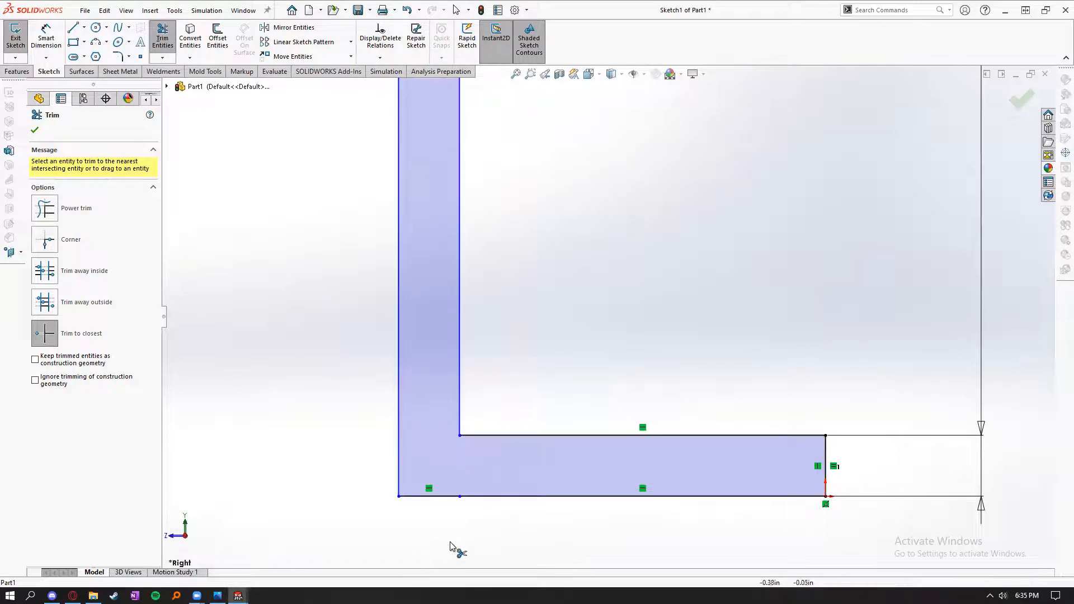
{"action": "scroll", "coordinate": [474, 536], "scroll_direction": "up", "scroll_amount": 1}
{"action": "key", "text": "Escape"}
- Delete the separate bottom segment under the vertical leg and stretch the remaining bottom line to the L's outer corner
{"action": "scroll", "coordinate": [474, 536], "scroll_direction": "down", "scroll_amount": 2}
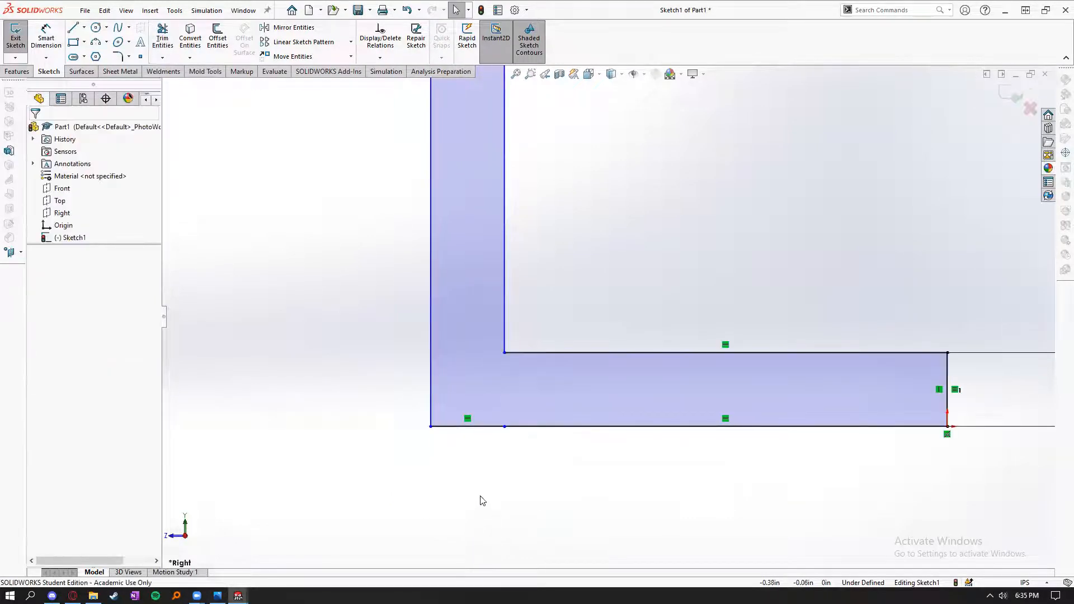
{"action": "scroll", "coordinate": [600, 293], "scroll_direction": "up", "scroll_amount": 2}
{"action": "scroll", "coordinate": [790, 256], "scroll_direction": "down", "scroll_amount": 2}
{"action": "scroll", "coordinate": [639, 227], "scroll_direction": "up", "scroll_amount": 2}
{"action": "scroll", "coordinate": [616, 257], "scroll_direction": "down", "scroll_amount": 2}
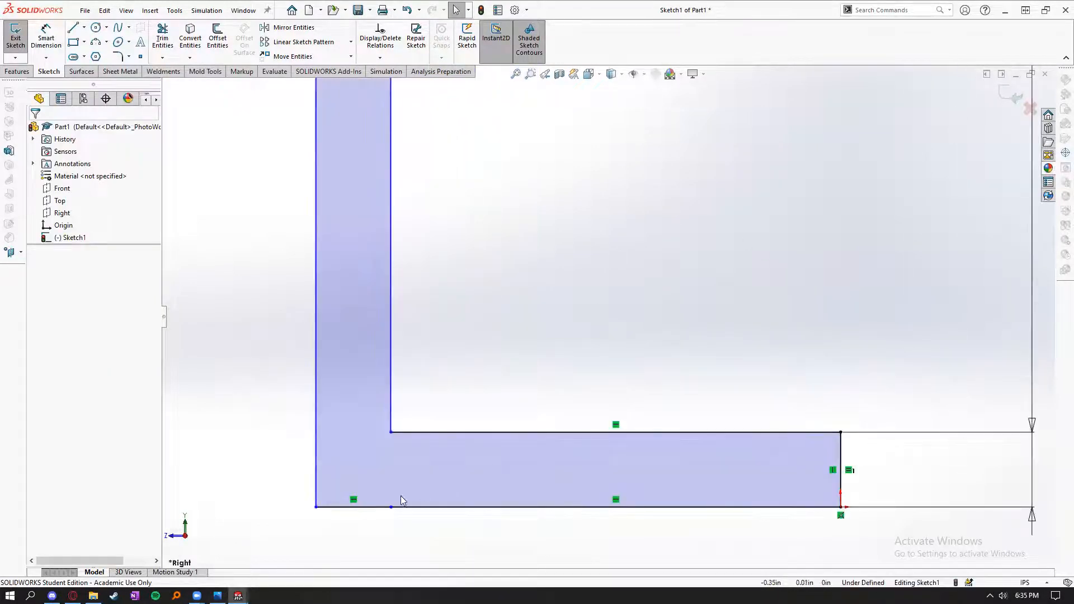
{"action": "mouse_move", "coordinate": [393, 513]}
{"action": "left_mouse_down"}
{"action": "mouse_move", "coordinate": [664, 529]}
{"action": "mouse_move", "coordinate": [460, 511]}
{"action": "mouse_move", "coordinate": [527, 513]}
{"action": "mouse_move", "coordinate": [509, 514]}
{"action": "left_mouse_up"}
{"action": "left_click", "coordinate": [509, 514]}
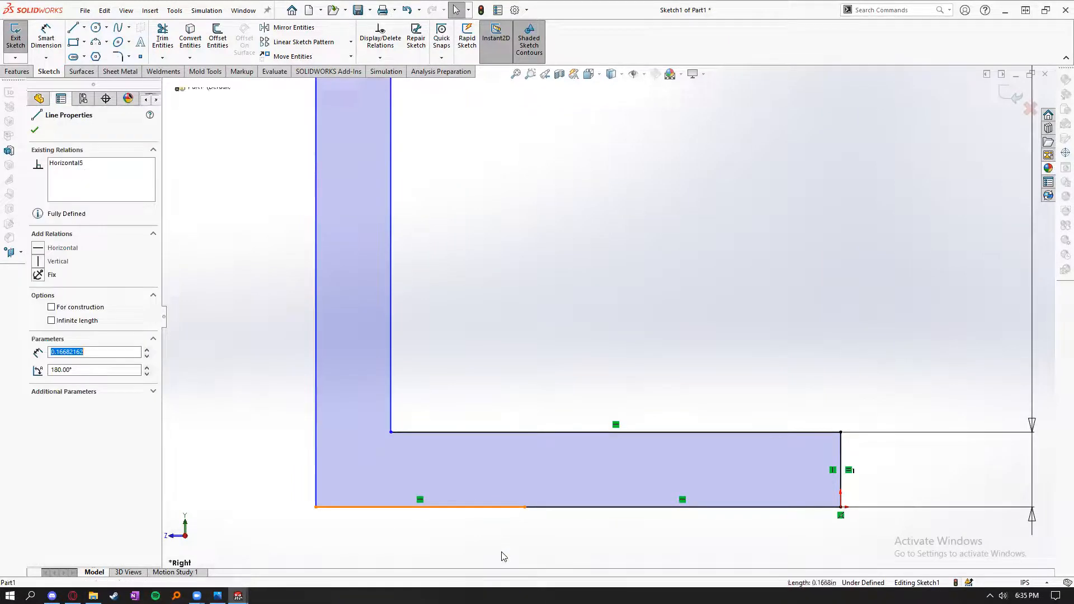
{"action": "key", "text": "Delete"}
{"action": "left_click_drag", "start_coordinate": [525, 510], "coordinate": [334, 517]}
{"action": "key", "text": "z"}
{"action": "scroll", "coordinate": [575, 230], "scroll_direction": "up", "scroll_amount": 9}
{"action": "scroll", "coordinate": [606, 144], "scroll_direction": "down", "scroll_amount": 4}
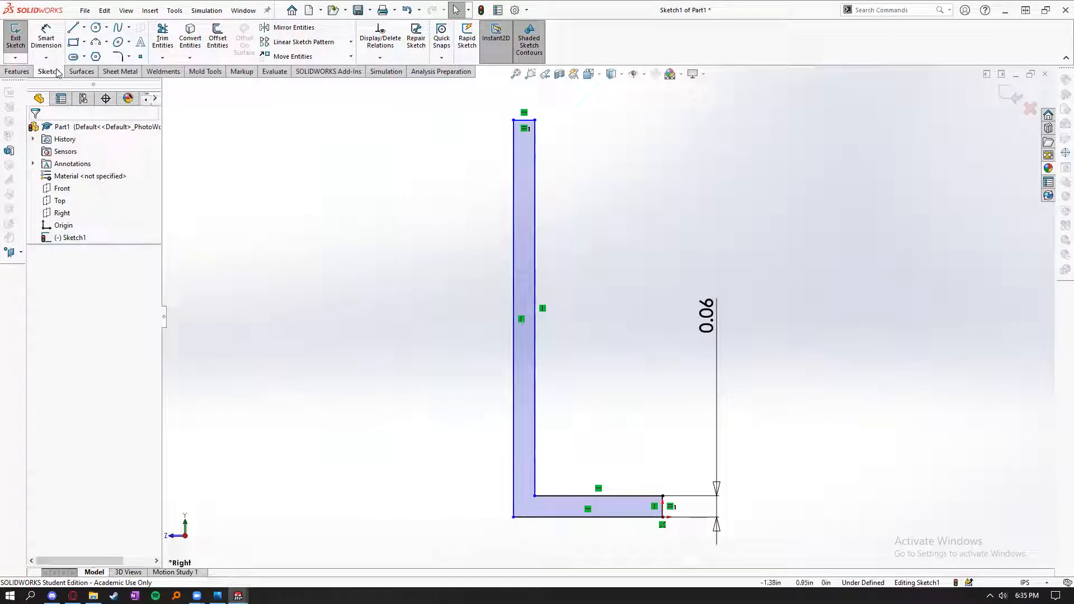
- Dimension the full bottom edge of the L profile and set its length to 0.8 in
{"action": "left_click", "coordinate": [46, 37]}
{"action": "scroll", "coordinate": [618, 475], "scroll_direction": "down", "scroll_amount": 3}
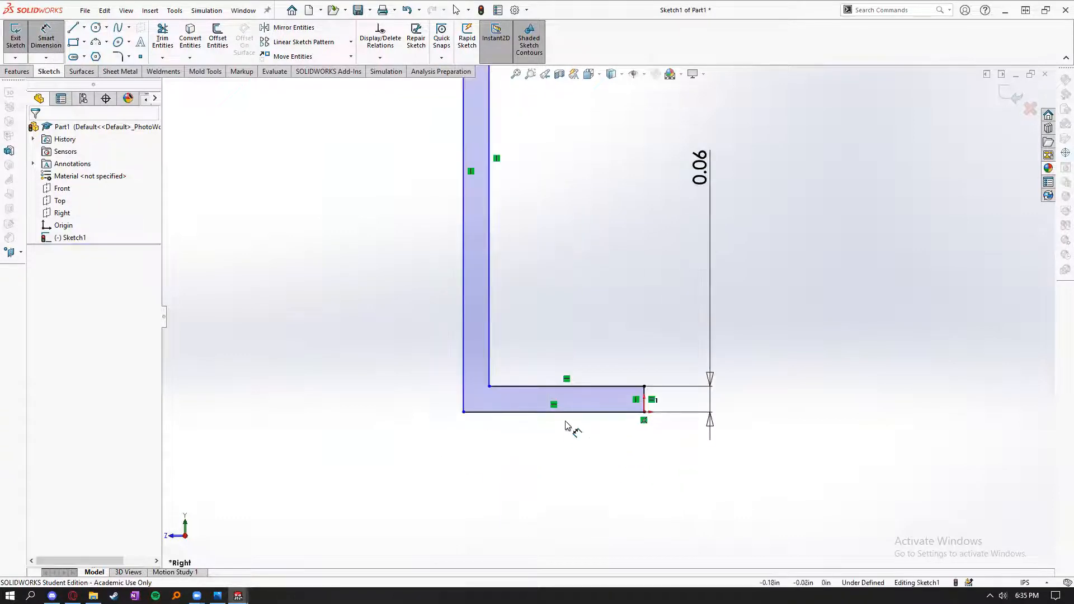
{"action": "left_click", "coordinate": [547, 412]}
{"action": "left_click", "coordinate": [546, 481]}
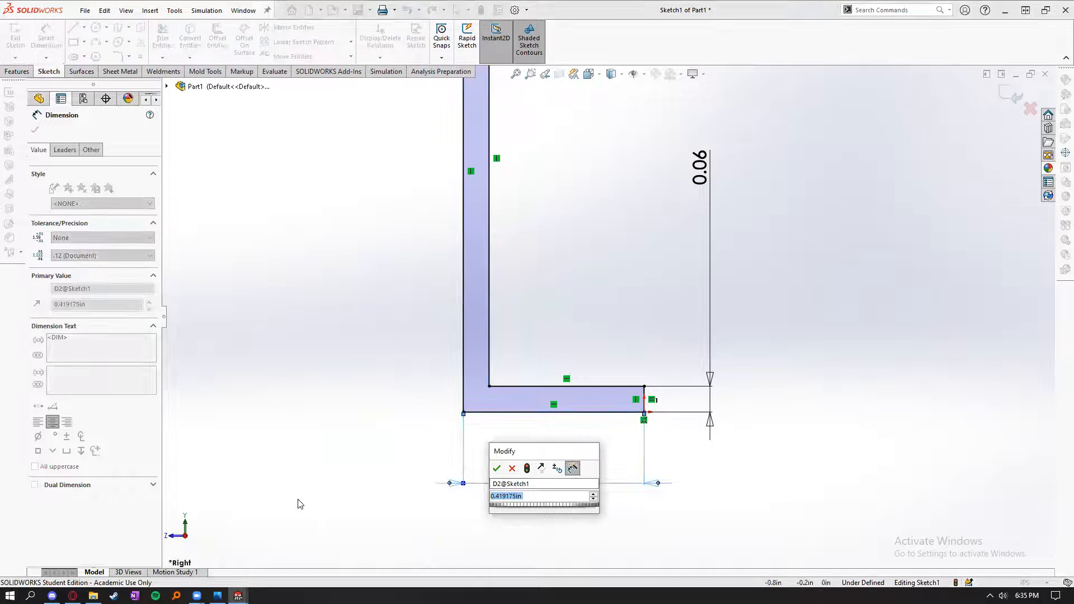
{"action": "type", "text": ".8"}
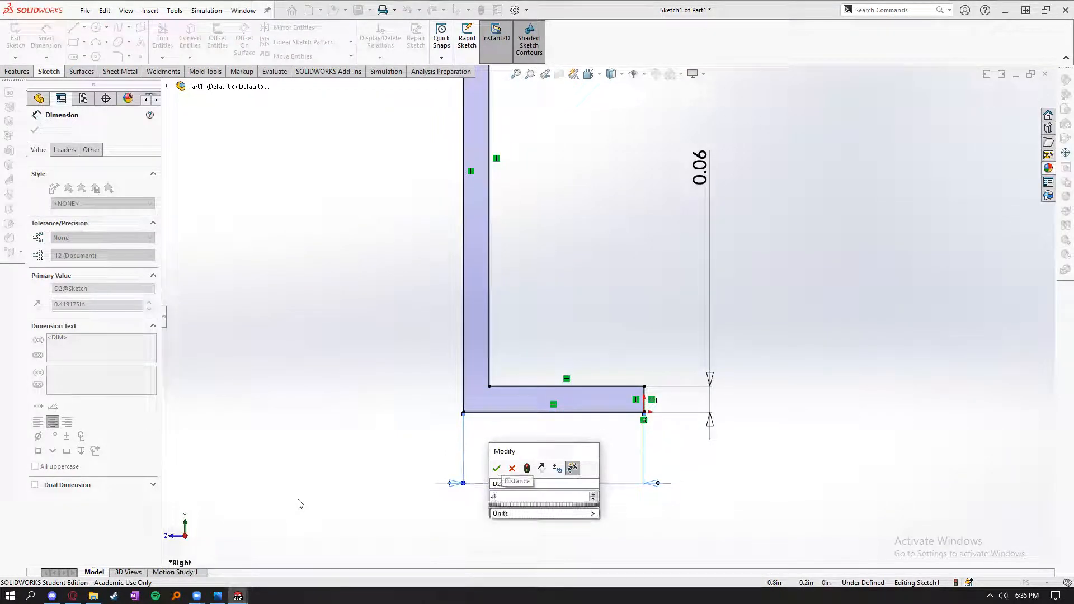
{"action": "key", "text": "Return"}
{"action": "key", "text": "Escape"}
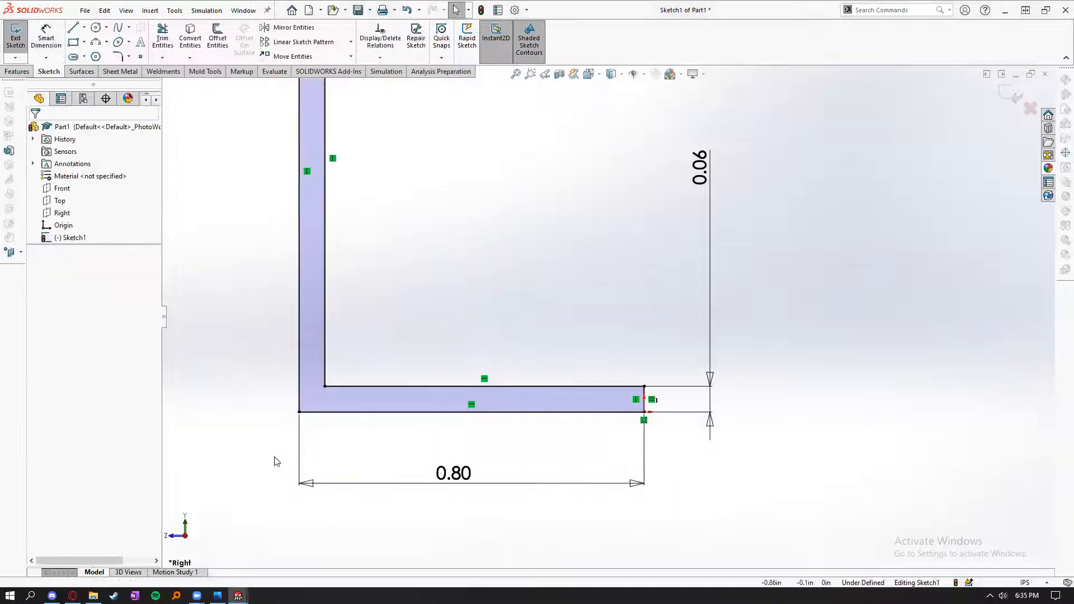
- Dimension the outer vertical edge of the L profile and set its height to 6 in
{"action": "scroll", "coordinate": [390, 160], "scroll_direction": "up", "scroll_amount": 7}
{"action": "scroll", "coordinate": [570, 205], "scroll_direction": "down", "scroll_amount": 3}
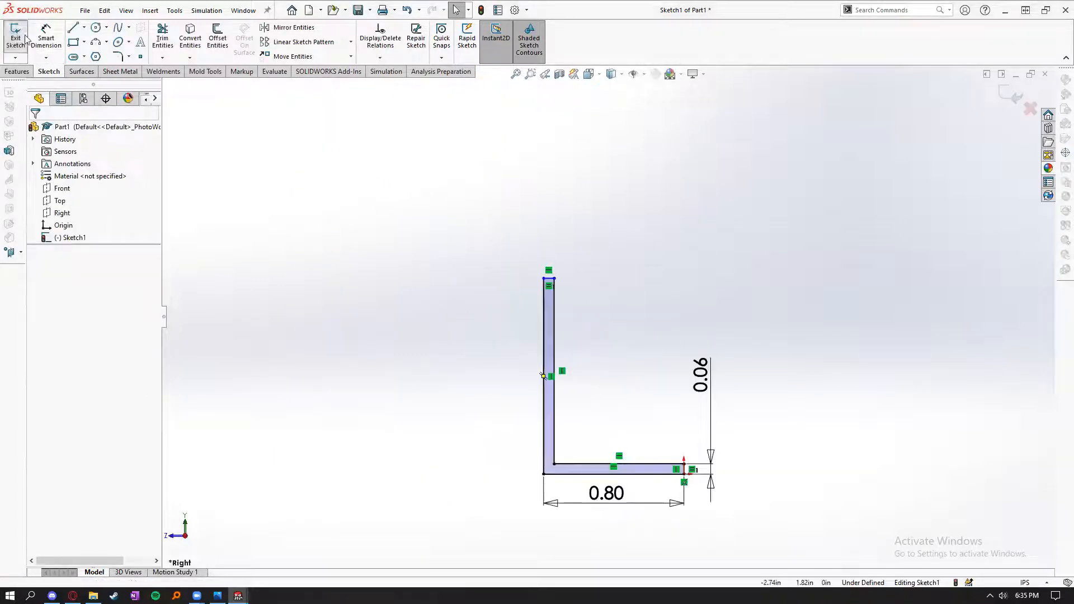
{"action": "left_click", "coordinate": [42, 39]}
{"action": "left_click", "coordinate": [541, 398]}
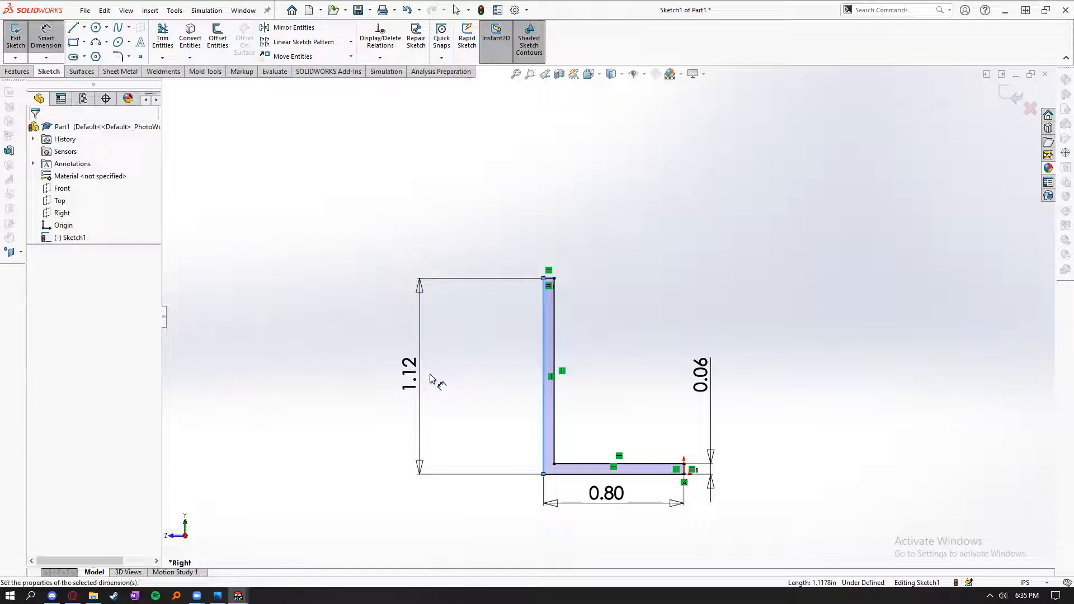
{"action": "left_click", "coordinate": [432, 380]}
{"action": "type", "text": "6"}
{"action": "key", "text": "Return"}
{"action": "key", "text": "Escape"}
- Reposition the width, thickness and height dimensions clear of the L profile so they no longer overlap
{"action": "scroll", "coordinate": [635, 283], "scroll_direction": "up", "scroll_amount": 5}
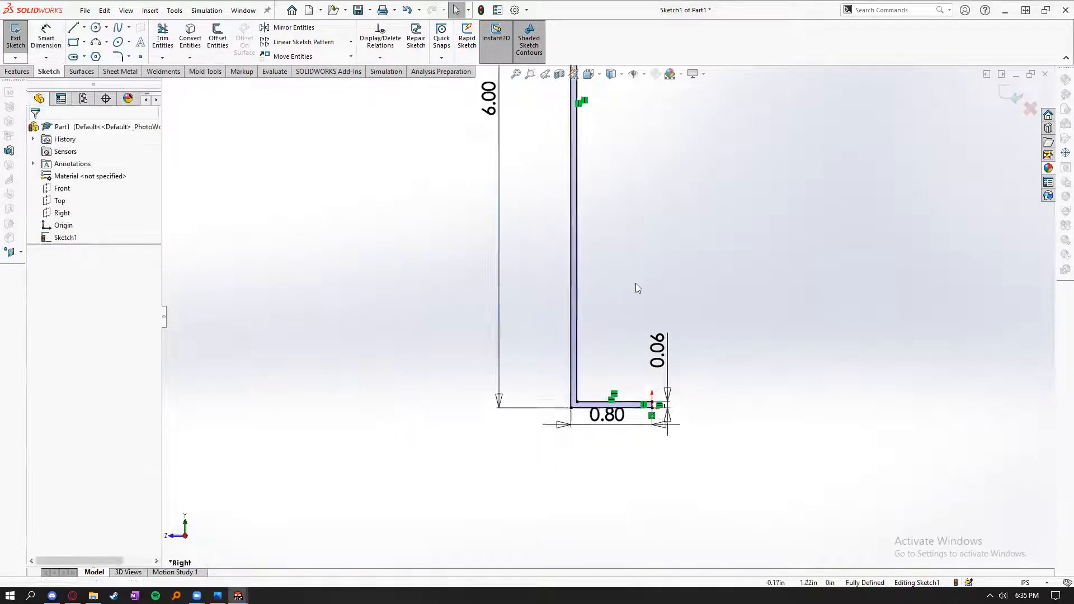
{"action": "scroll", "coordinate": [655, 187], "scroll_direction": "up", "scroll_amount": 3}
{"action": "scroll", "coordinate": [633, 337], "scroll_direction": "down", "scroll_amount": 3}
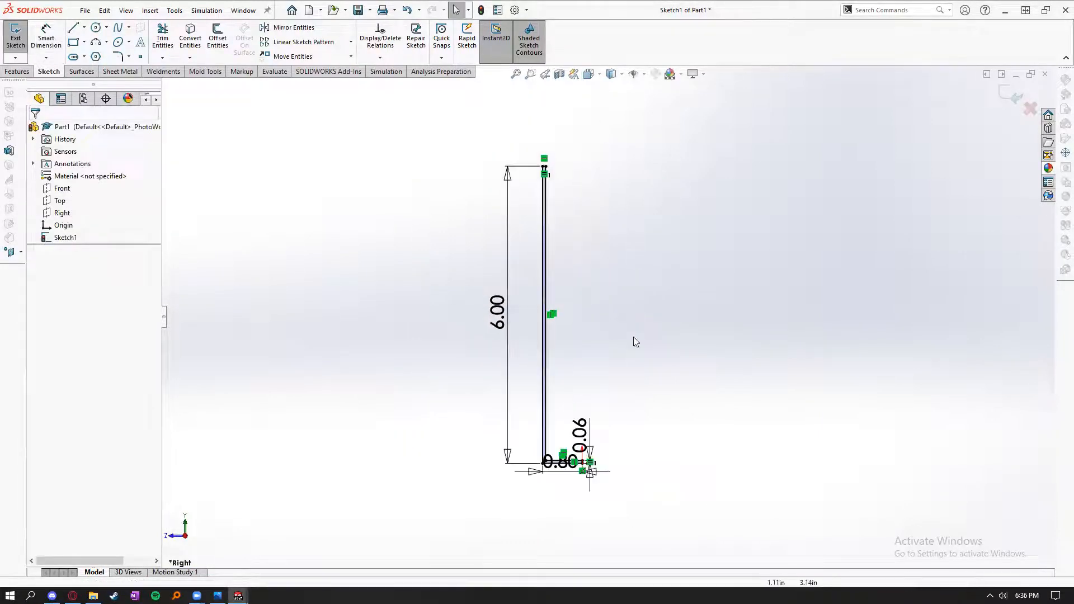
{"action": "scroll", "coordinate": [568, 339], "scroll_direction": "up", "scroll_amount": 1}
{"action": "left_click_drag", "start_coordinate": [535, 498], "coordinate": [534, 529]}
{"action": "left_click_drag", "start_coordinate": [566, 464], "coordinate": [589, 447]}
{"action": "left_click", "coordinate": [530, 440]}
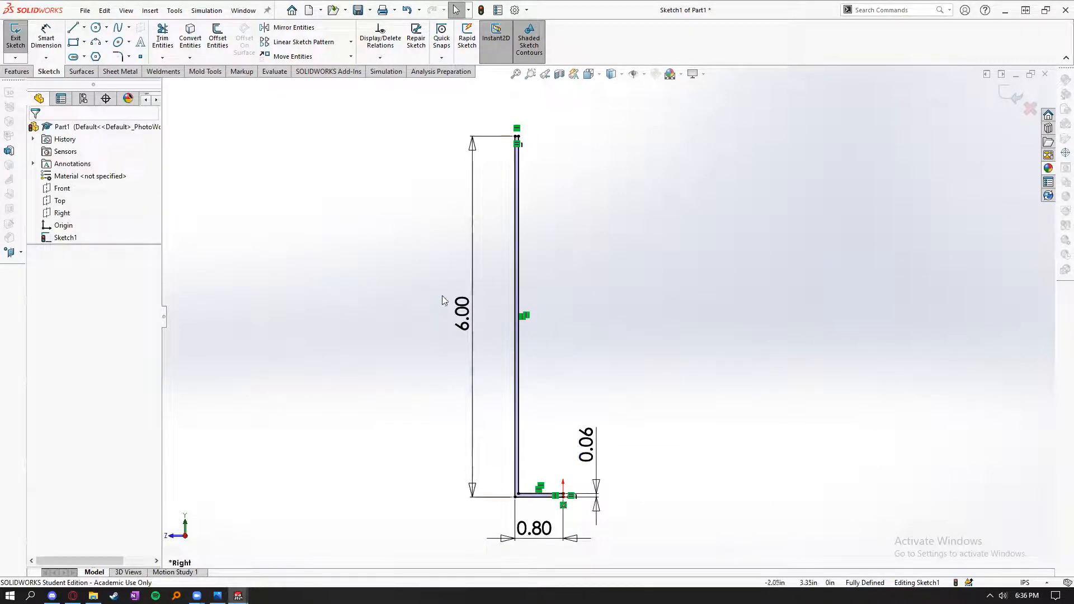
{"action": "left_click_drag", "start_coordinate": [461, 307], "coordinate": [450, 309]}
{"action": "left_click", "coordinate": [608, 403]}
{"action": "scroll", "coordinate": [605, 313], "scroll_direction": "up", "scroll_amount": 2}
{"action": "scroll", "coordinate": [582, 316], "scroll_direction": "down", "scroll_amount": 2}
{"action": "middle_click_drag", "start_coordinate": [595, 333], "coordinate": [601, 333]}
{"action": "scroll", "coordinate": [601, 333], "scroll_direction": "up", "scroll_amount": 2}
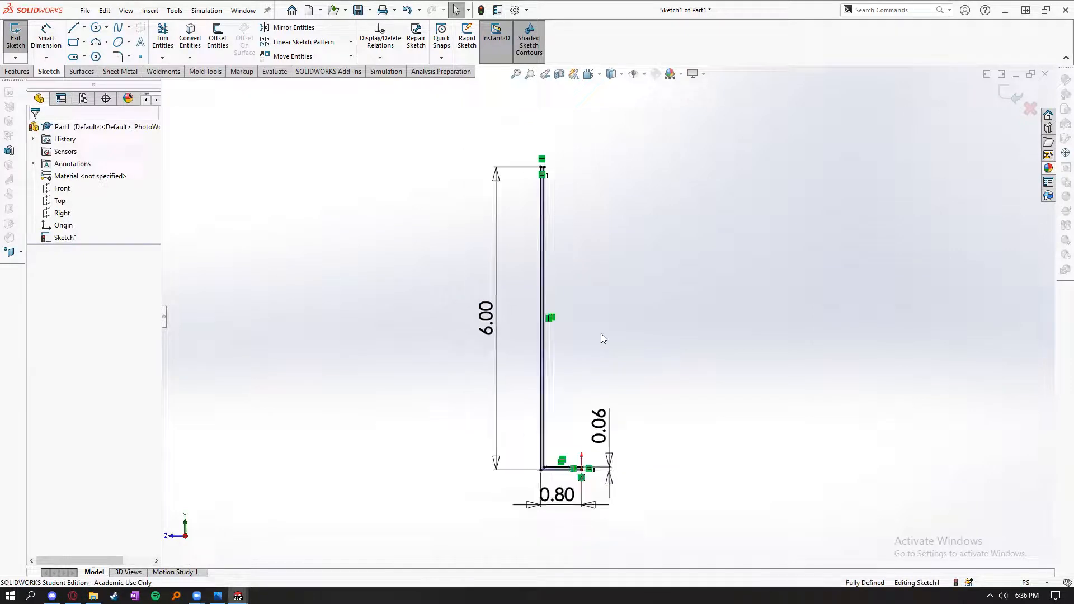
{"action": "scroll", "coordinate": [600, 333], "scroll_direction": "down", "scroll_amount": 1}
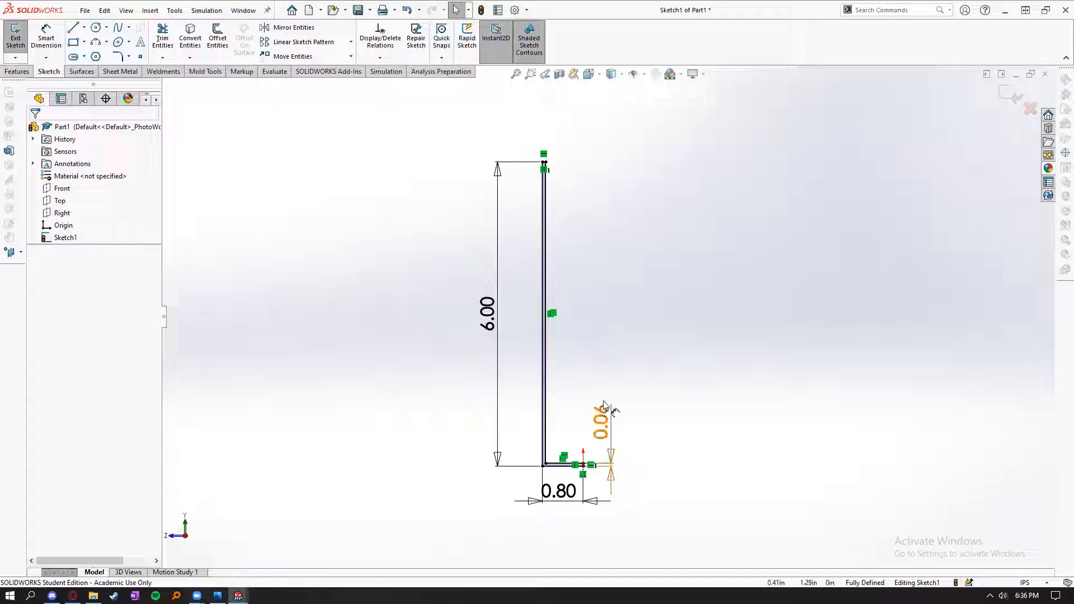
{"action": "scroll", "coordinate": [587, 420], "scroll_direction": "up", "scroll_amount": 1}
{"action": "scroll", "coordinate": [573, 475], "scroll_direction": "down", "scroll_amount": 2}
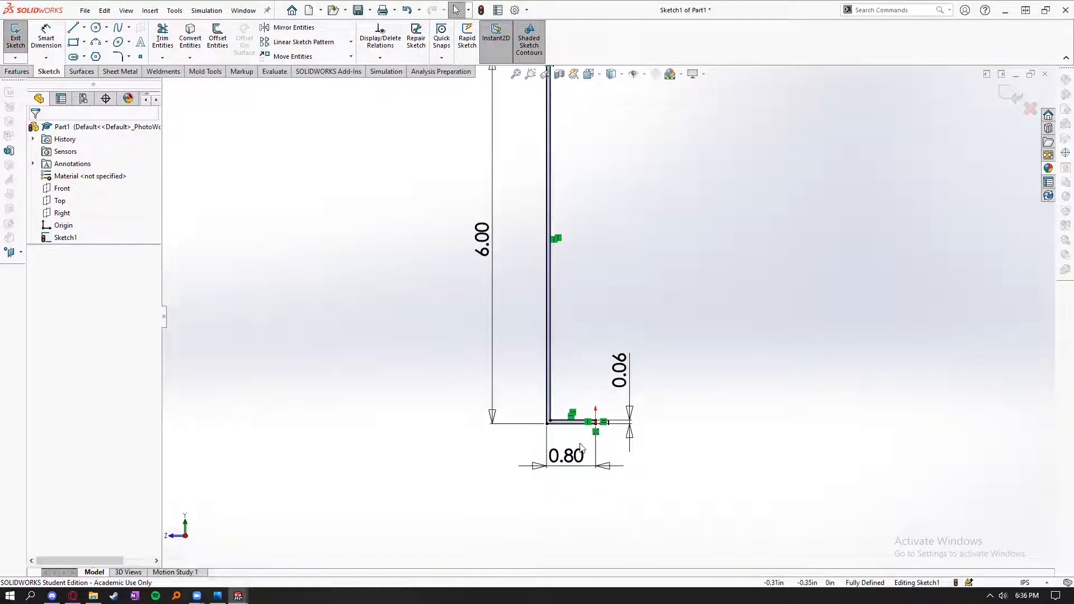
- Check the sketch relations shared by the bottom leg's short end line and the vertical leg's top end line
{"action": "scroll", "coordinate": [598, 305], "scroll_direction": "up", "scroll_amount": 2}
{"action": "scroll", "coordinate": [608, 272], "scroll_direction": "up", "scroll_amount": 1}
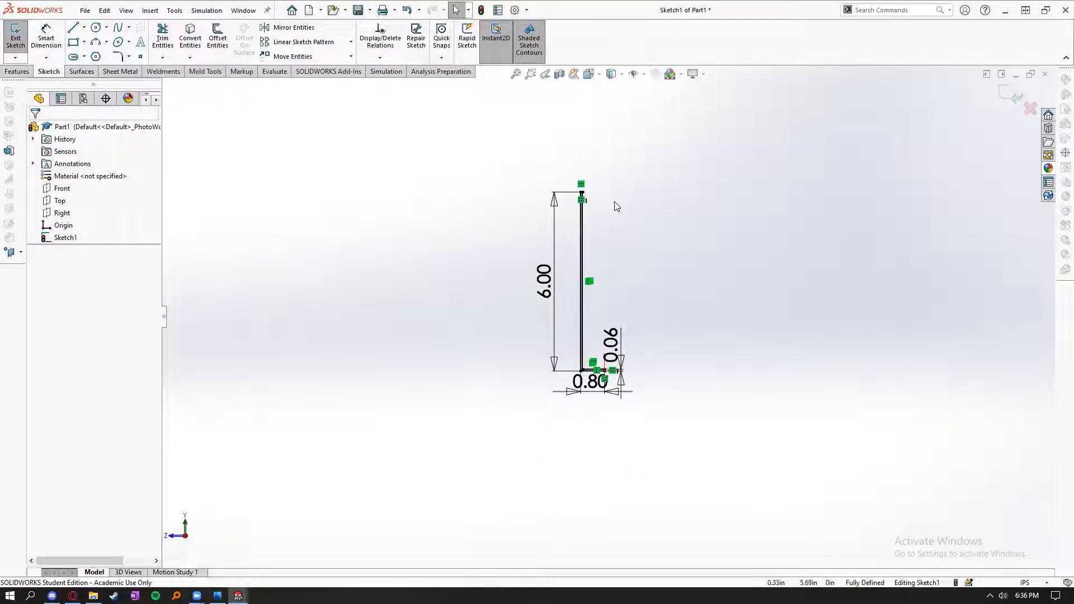
{"action": "scroll", "coordinate": [612, 248], "scroll_direction": "down", "scroll_amount": 2}
{"action": "left_click", "coordinate": [573, 205]}
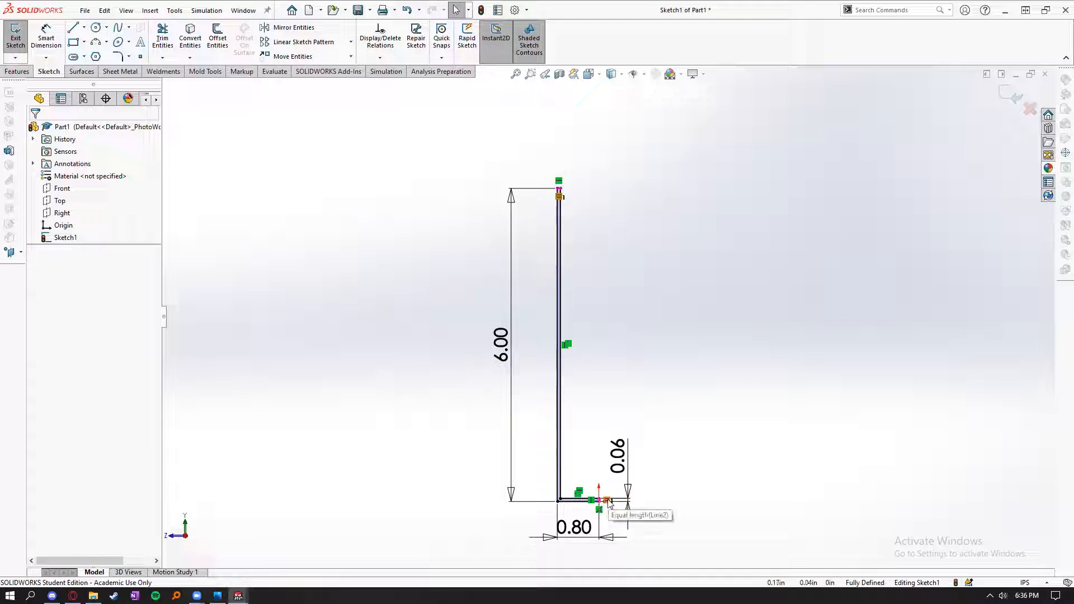
{"action": "scroll", "coordinate": [608, 502], "scroll_direction": "down", "scroll_amount": 8}
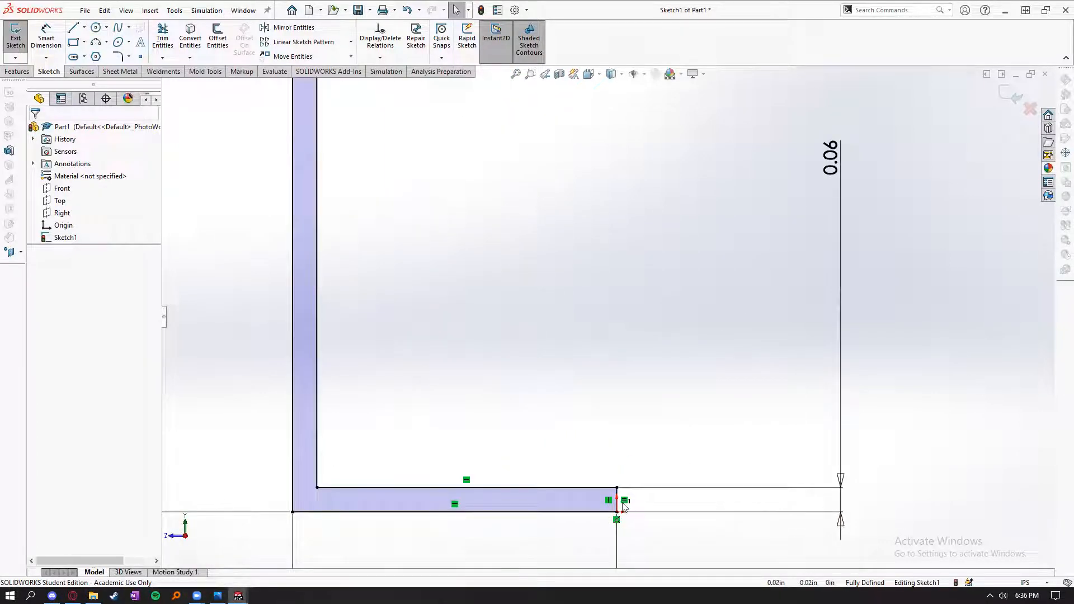
{"action": "left_click", "coordinate": [617, 503]}
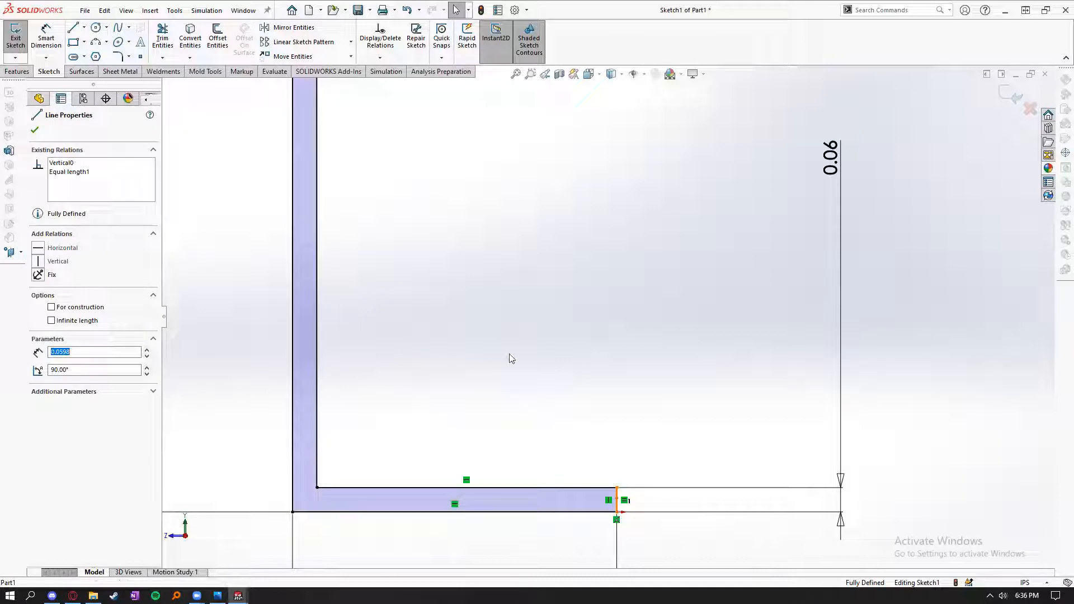
{"action": "scroll", "coordinate": [559, 143], "scroll_direction": "up", "scroll_amount": 6}
{"action": "scroll", "coordinate": [582, 165], "scroll_direction": "down", "scroll_amount": 8}
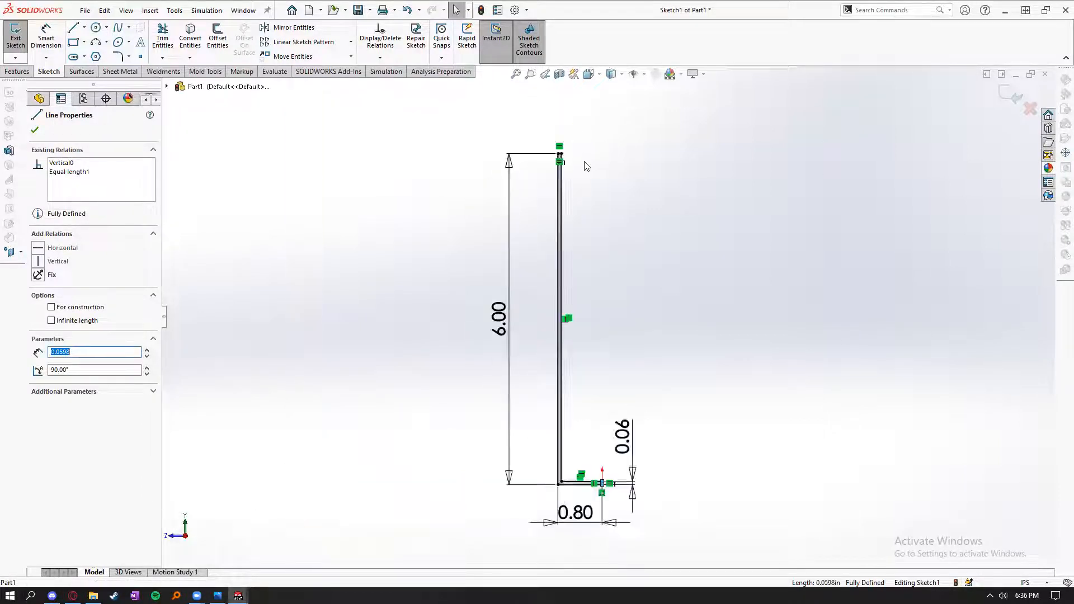
{"action": "left_click", "coordinate": [544, 229], "text": "ctrl"}
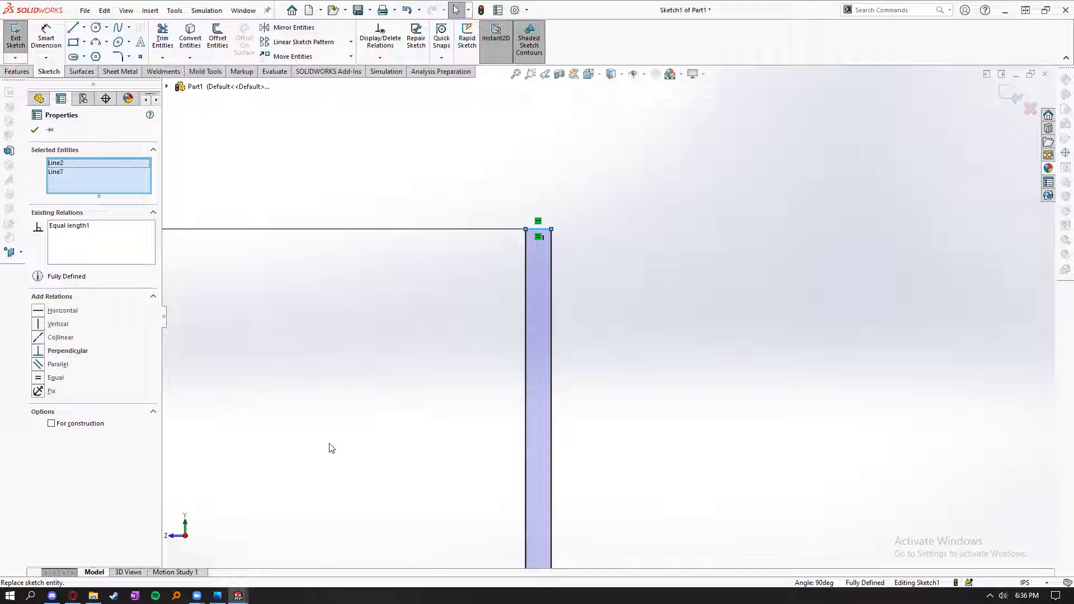
{"action": "left_click", "coordinate": [425, 468]}
{"action": "key", "text": "f"}
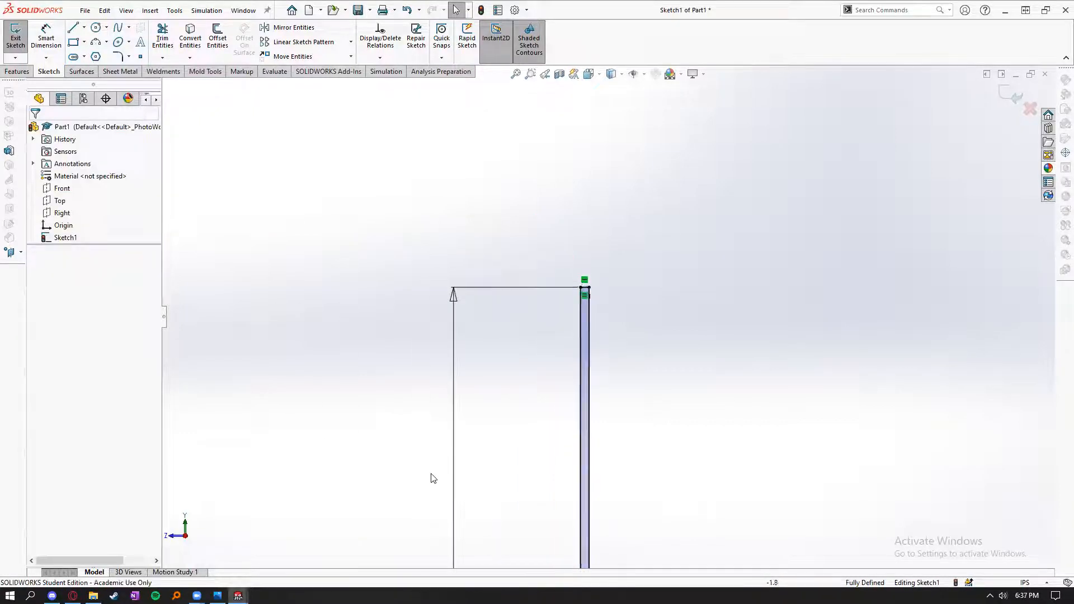
- Reposition the thickness dimension clear of the L profile, just beyond the bottom leg's free end
{"action": "left_click_drag", "start_coordinate": [559, 457], "coordinate": [579, 436]}
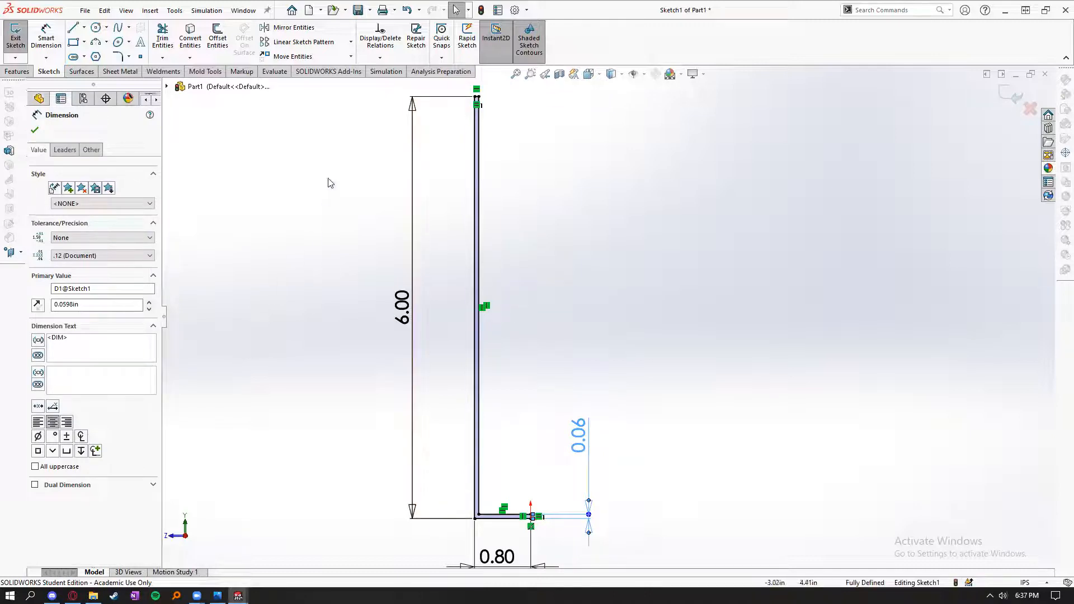
{"action": "scroll", "coordinate": [344, 188], "scroll_direction": "up", "scroll_amount": 1}
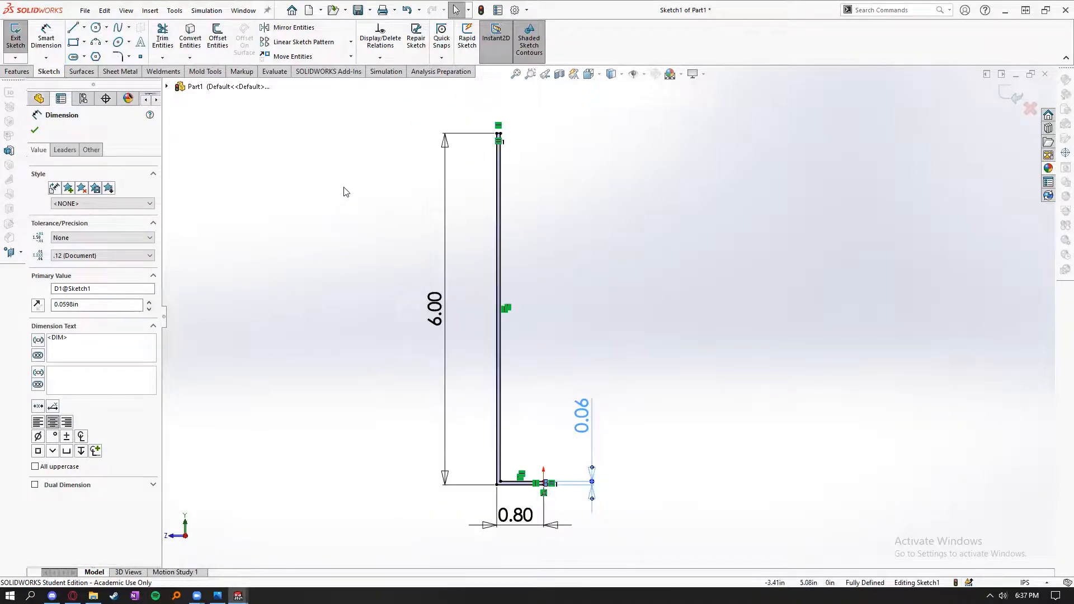
{"action": "left_click", "coordinate": [376, 182]}
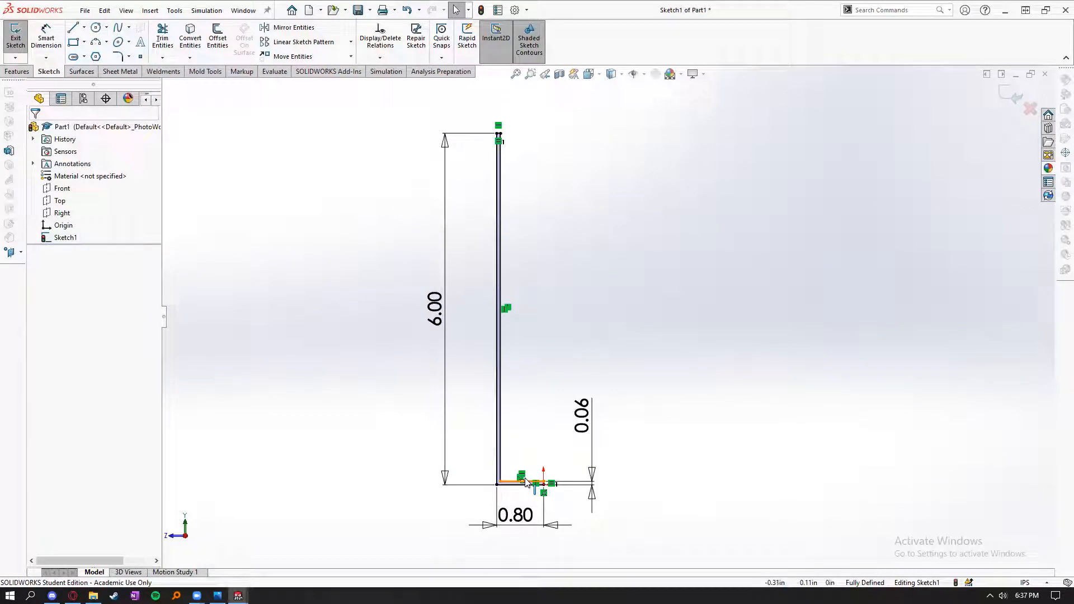
{"action": "left_click_drag", "start_coordinate": [596, 432], "coordinate": [616, 388]}
{"action": "left_click", "coordinate": [589, 423]}
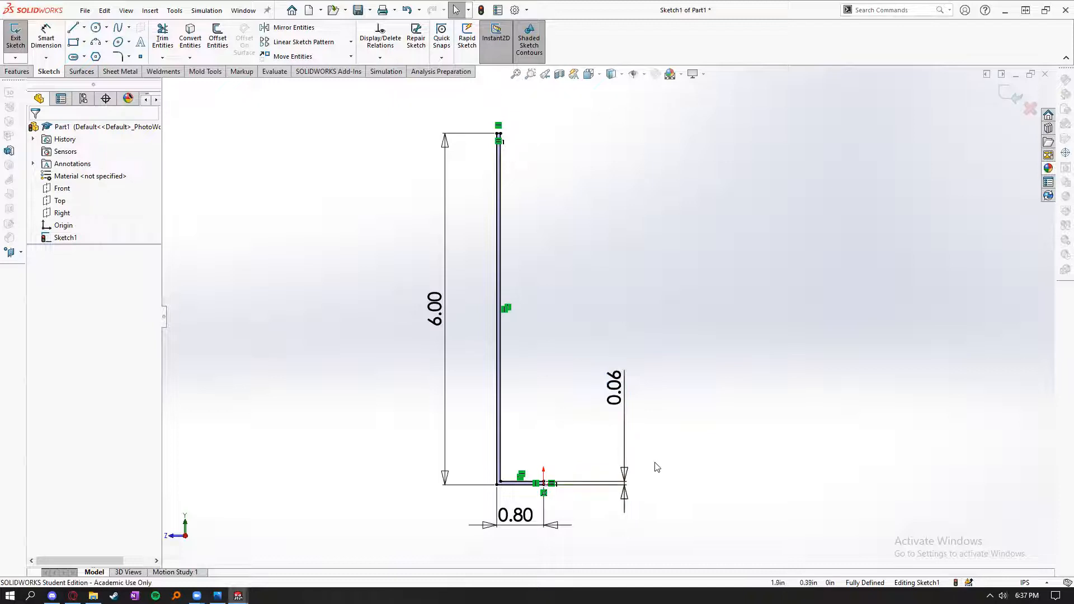
{"action": "scroll", "coordinate": [608, 388], "scroll_direction": "up", "scroll_amount": 1}
{"action": "scroll", "coordinate": [608, 387], "scroll_direction": "down", "scroll_amount": 1}
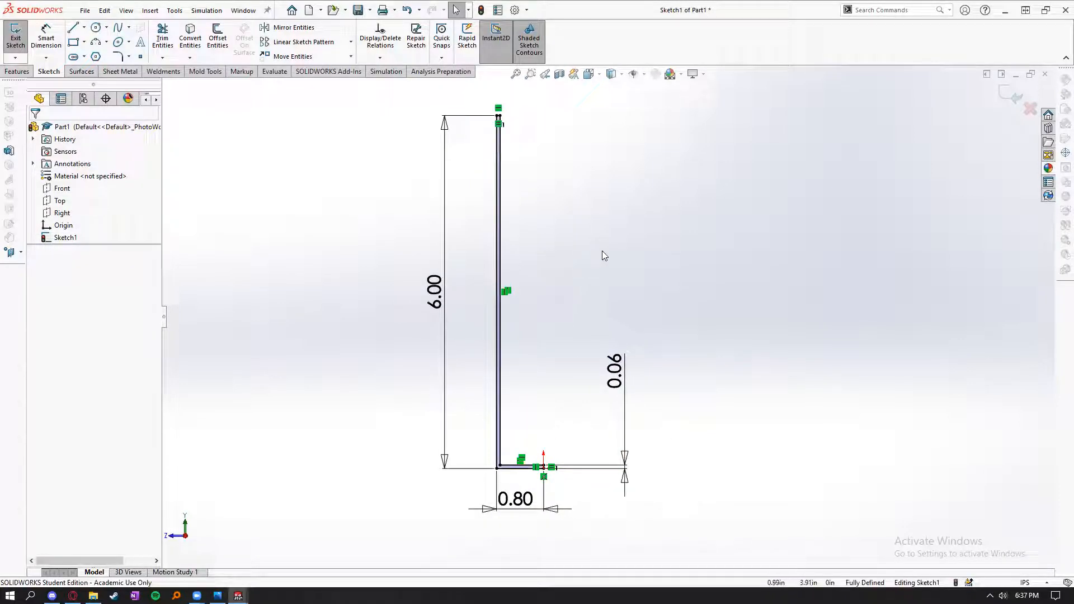
{"action": "left_click_drag", "start_coordinate": [614, 370], "coordinate": [581, 372]}
{"action": "left_click", "coordinate": [559, 129]}
{"action": "left_click", "coordinate": [498, 116]}
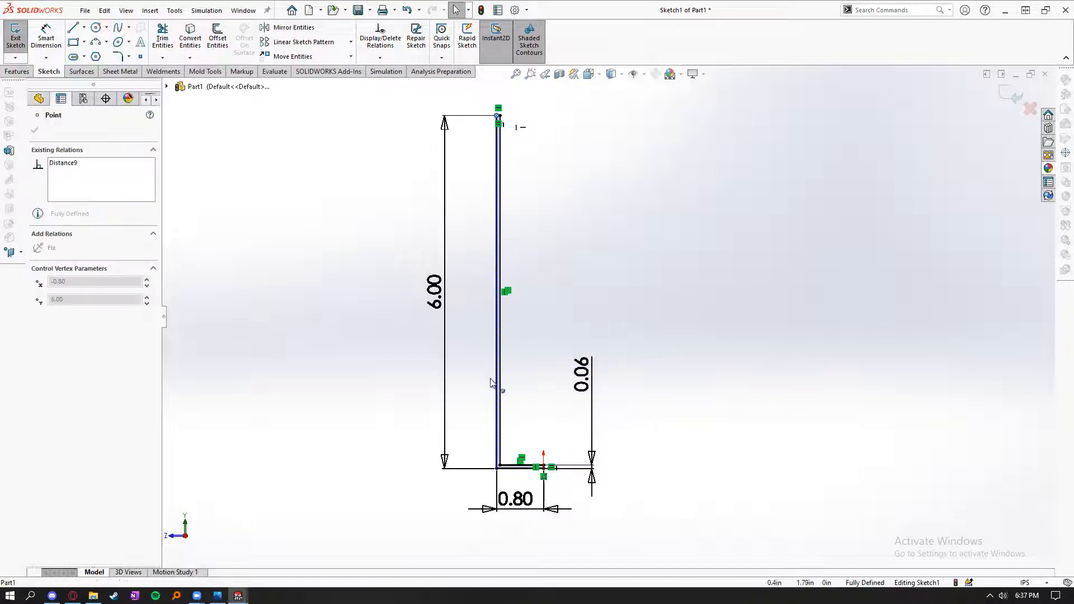
{"action": "left_click", "coordinate": [622, 329]}
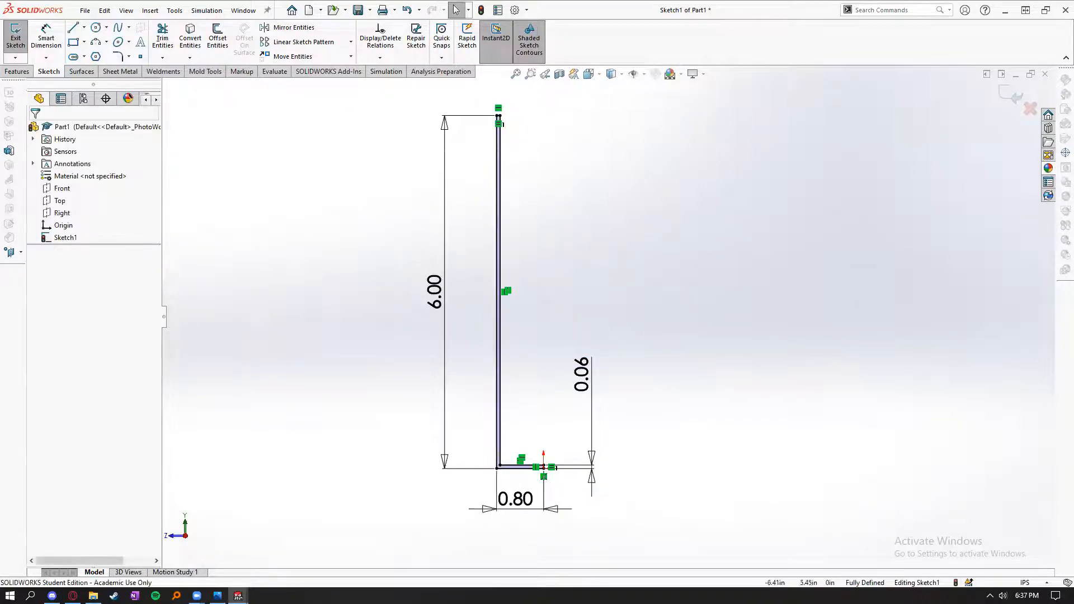
- Extrude the L profile as a blind boss 1.6 in deep from the sketch plane
{"action": "left_click", "coordinate": [16, 71]}
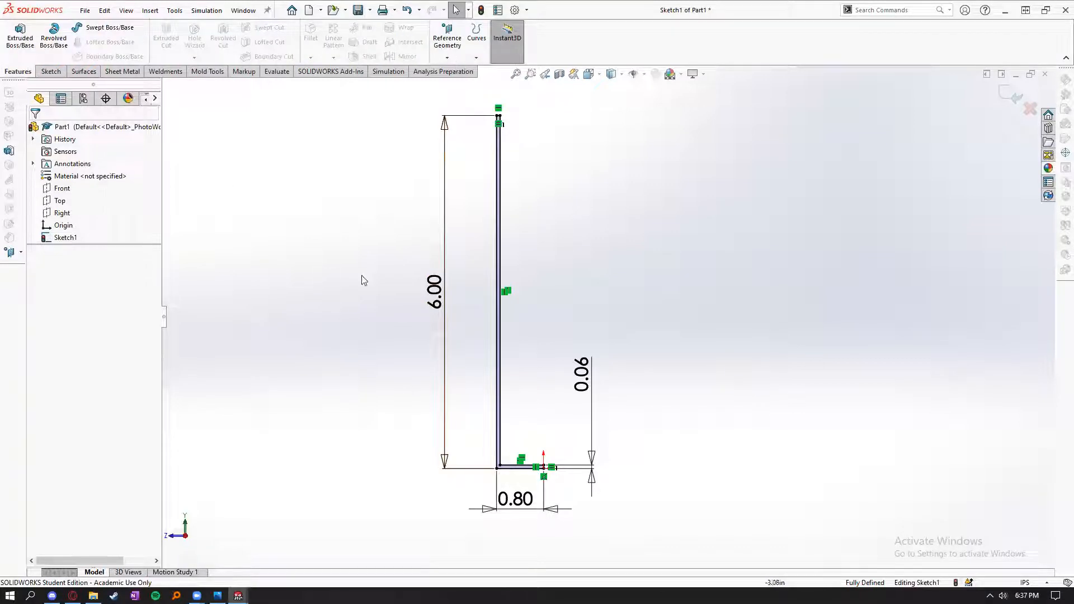
{"action": "left_click", "coordinate": [20, 34]}
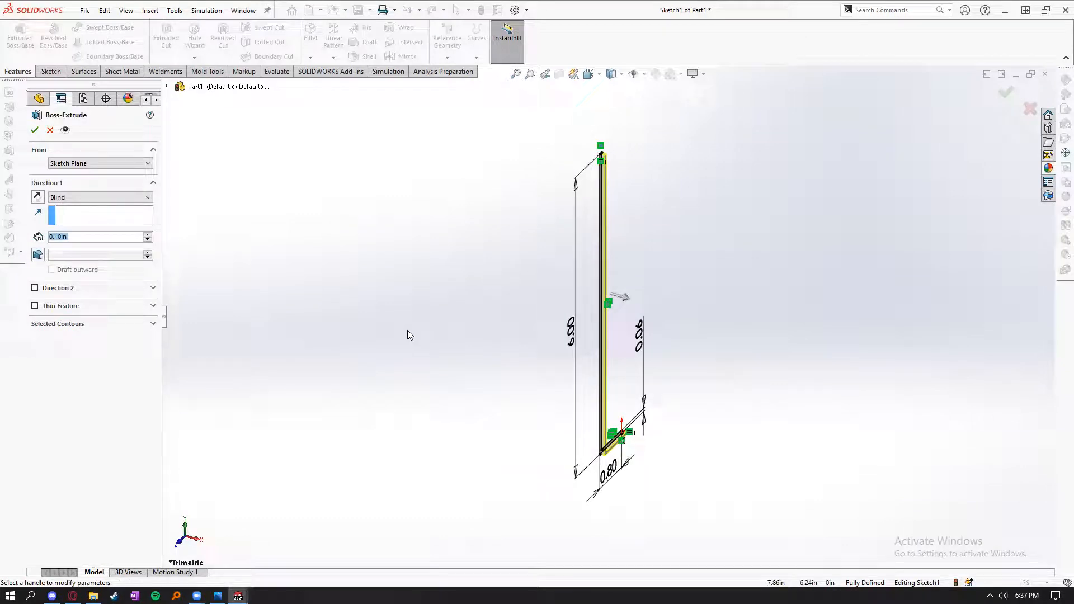
{"action": "type", "text": "1.6"}
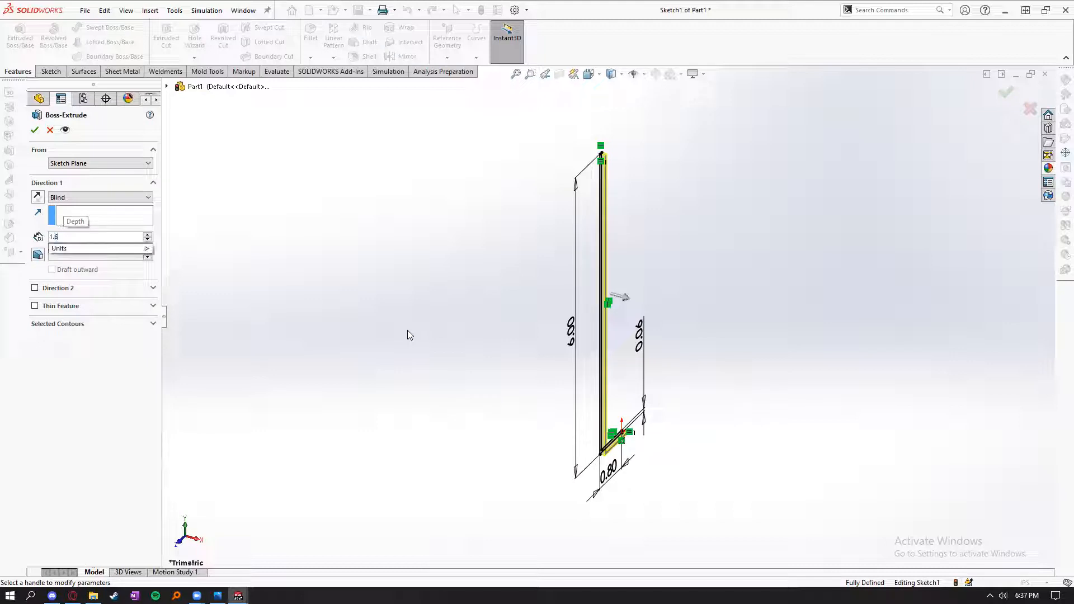
{"action": "key", "text": "Return"}
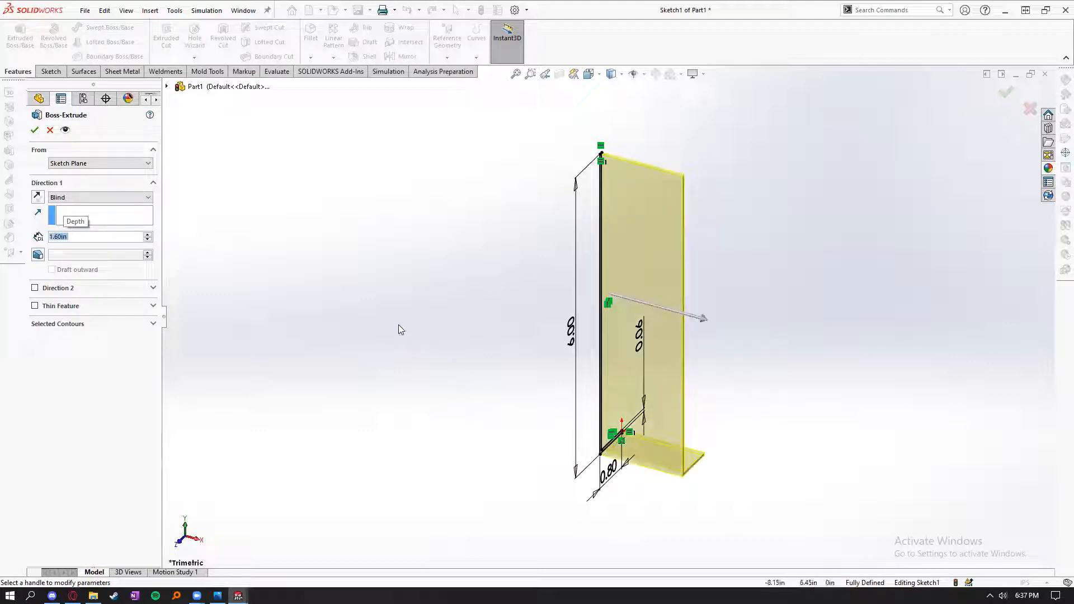
{"action": "left_click", "coordinate": [34, 130]}
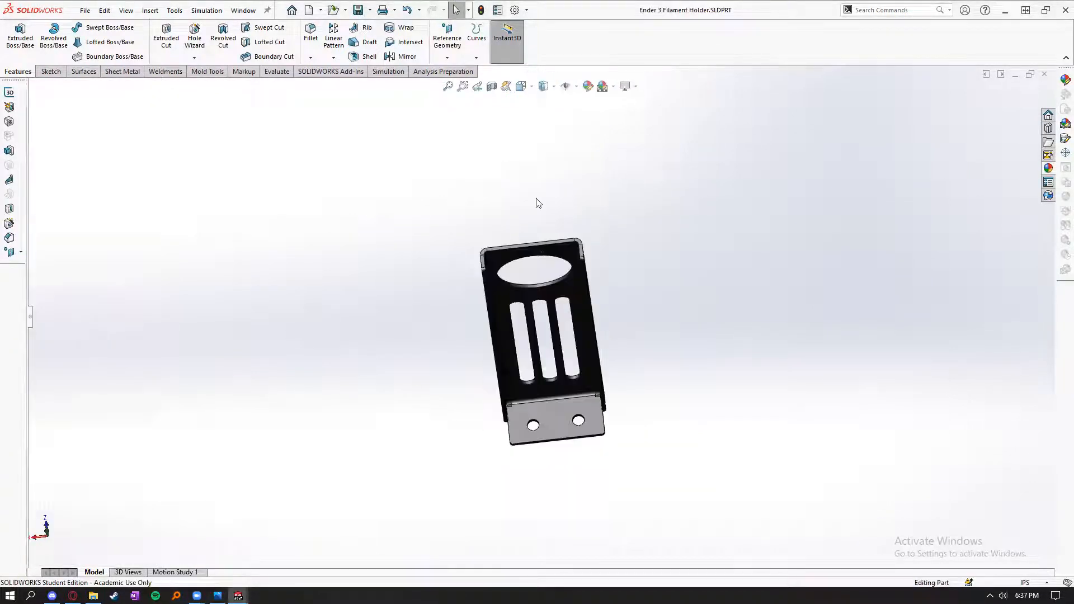
- Check the top edge's length in the finished Ender 3 Filament Holder part, and return to Part1
{"action": "left_click", "coordinate": [538, 249]}
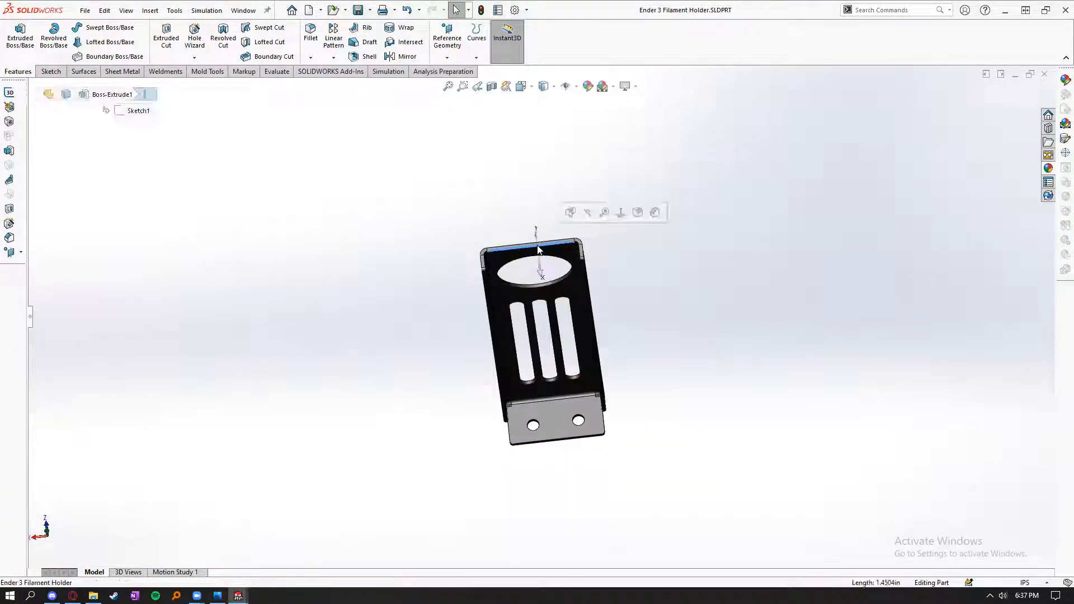
{"action": "left_click", "coordinate": [364, 340]}
{"action": "mouse_move", "coordinate": [238, 595]}
{"action": "left_click", "coordinate": [297, 549]}
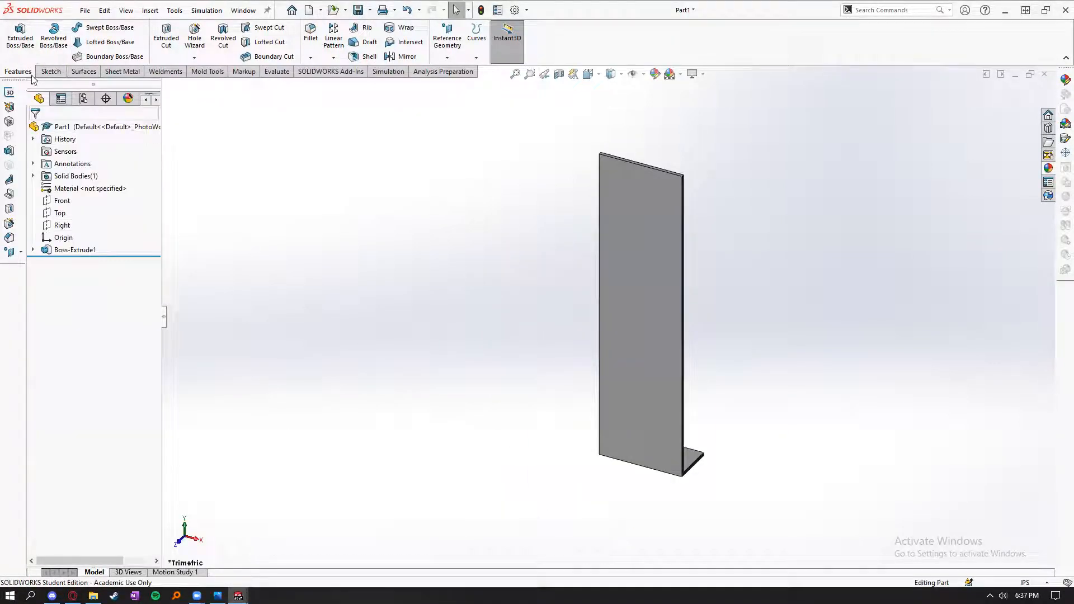
- Set the extrusion depth of the L-shaped bracket to 1.45 in
{"action": "middle_click_drag", "start_coordinate": [455, 469], "coordinate": [555, 198]}
{"action": "left_click", "coordinate": [555, 198]}
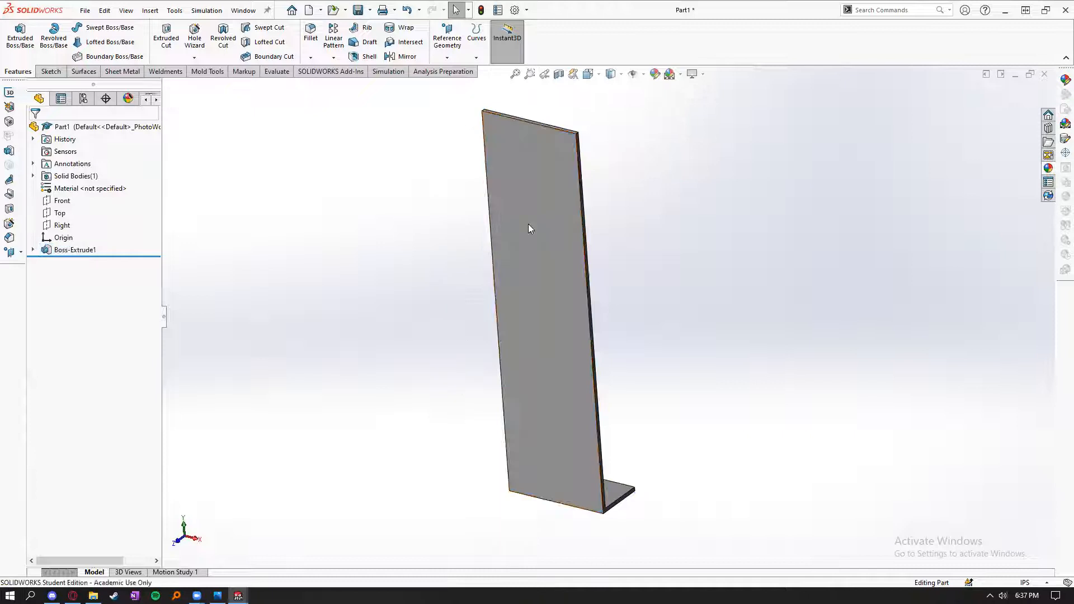
{"action": "middle_click_drag", "start_coordinate": [420, 342], "coordinate": [382, 424]}
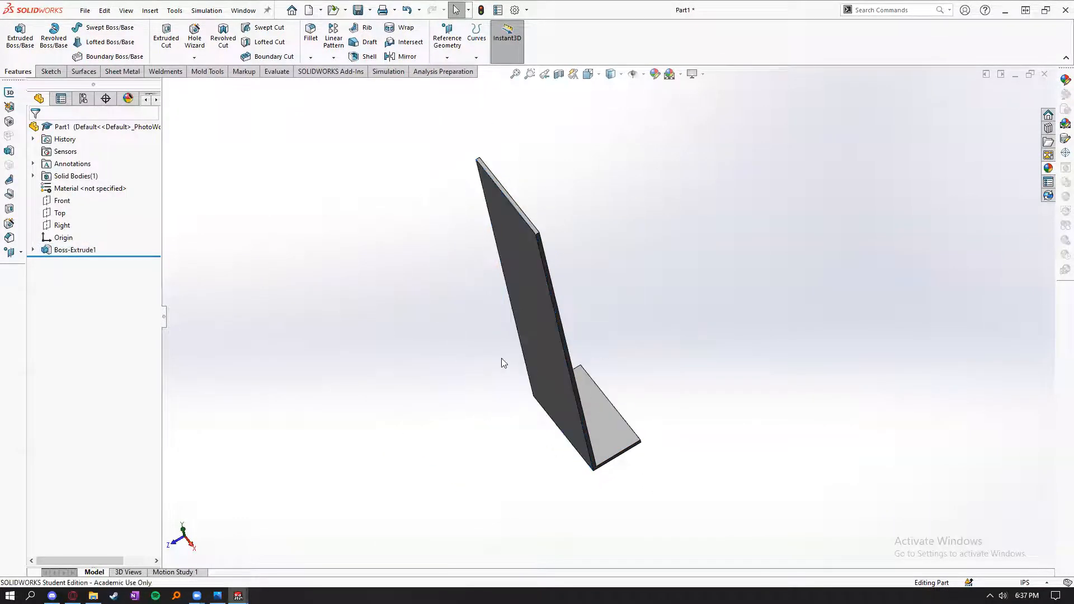
{"action": "left_click", "coordinate": [550, 360]}
{"action": "double_click", "coordinate": [655, 388]}
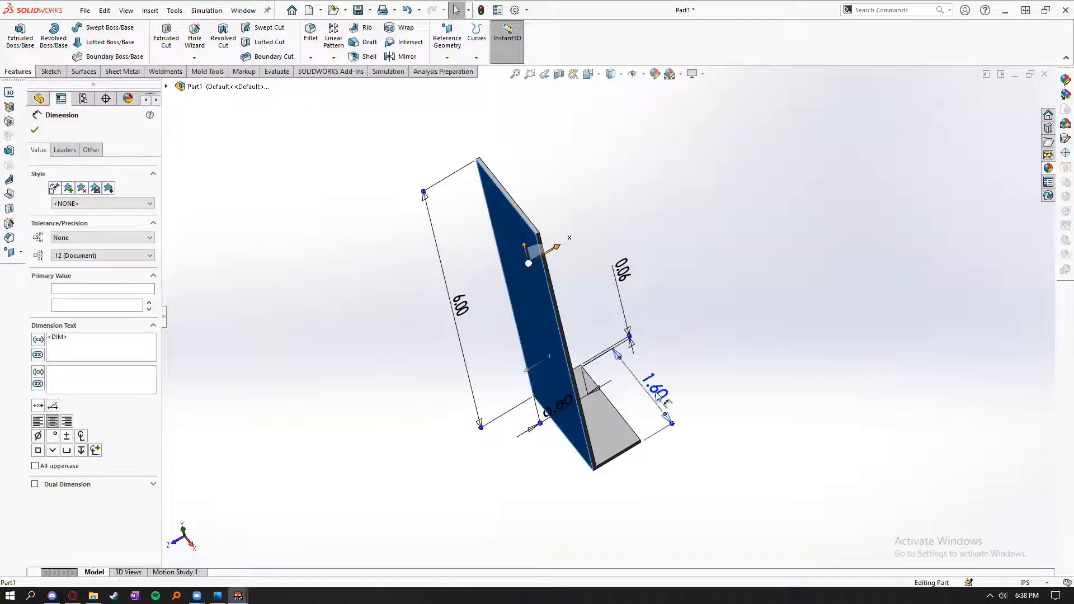
{"action": "type", "text": "1.4"}
{"action": "key", "text": "Return"}
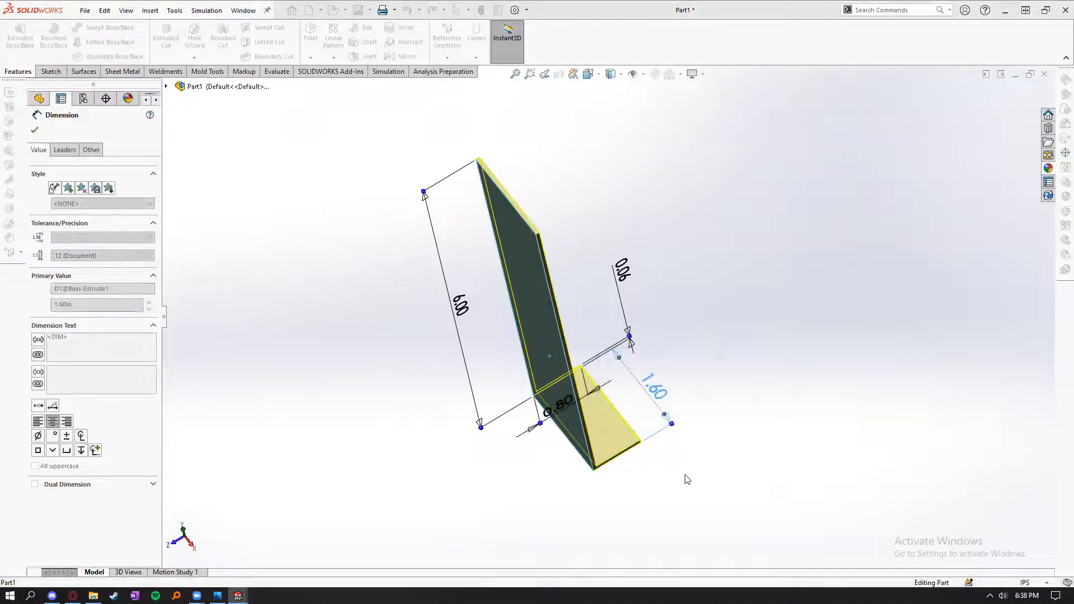
{"action": "left_click", "coordinate": [704, 485]}
- Examine the faces of the extruded bracket from several sides and compare it with the photo of the mounted filament holder
{"action": "left_click", "coordinate": [549, 390]}
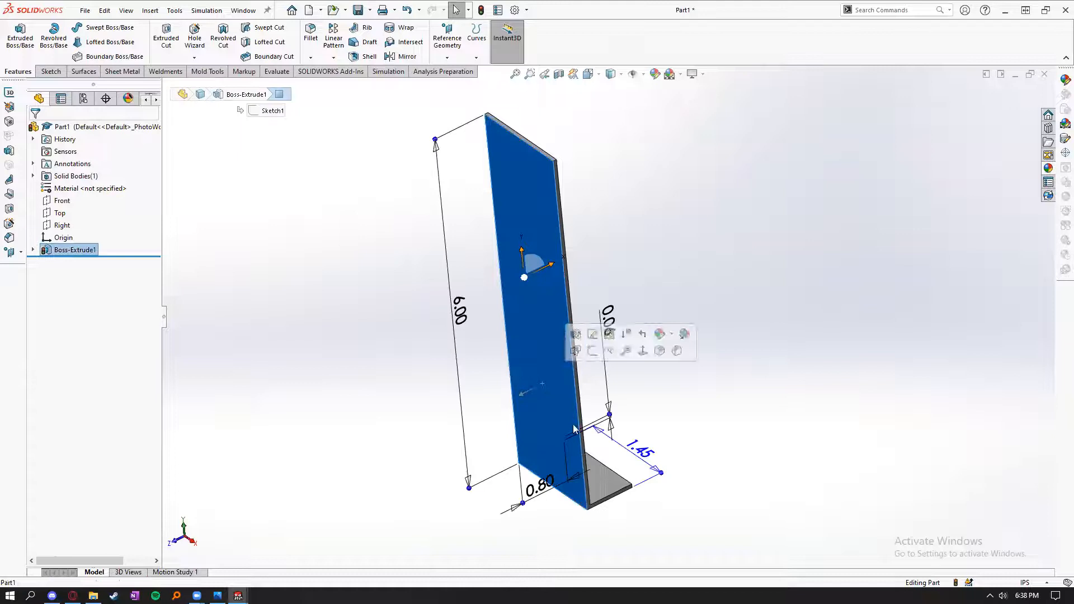
{"action": "left_click", "coordinate": [611, 489]}
{"action": "left_click", "coordinate": [414, 460]}
{"action": "middle_click_drag", "start_coordinate": [415, 460], "coordinate": [503, 479]}
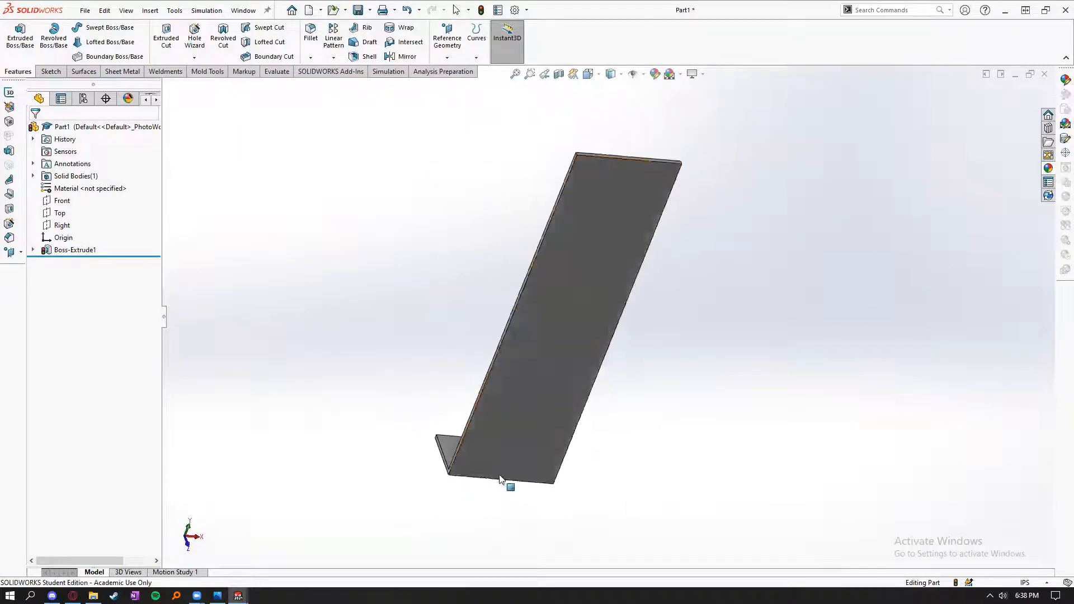
{"action": "left_click", "coordinate": [506, 470]}
{"action": "middle_click_drag", "start_coordinate": [379, 441], "coordinate": [367, 543]}
{"action": "middle_click_drag", "start_coordinate": [410, 481], "coordinate": [456, 229]}
{"action": "left_click", "coordinate": [457, 229]}
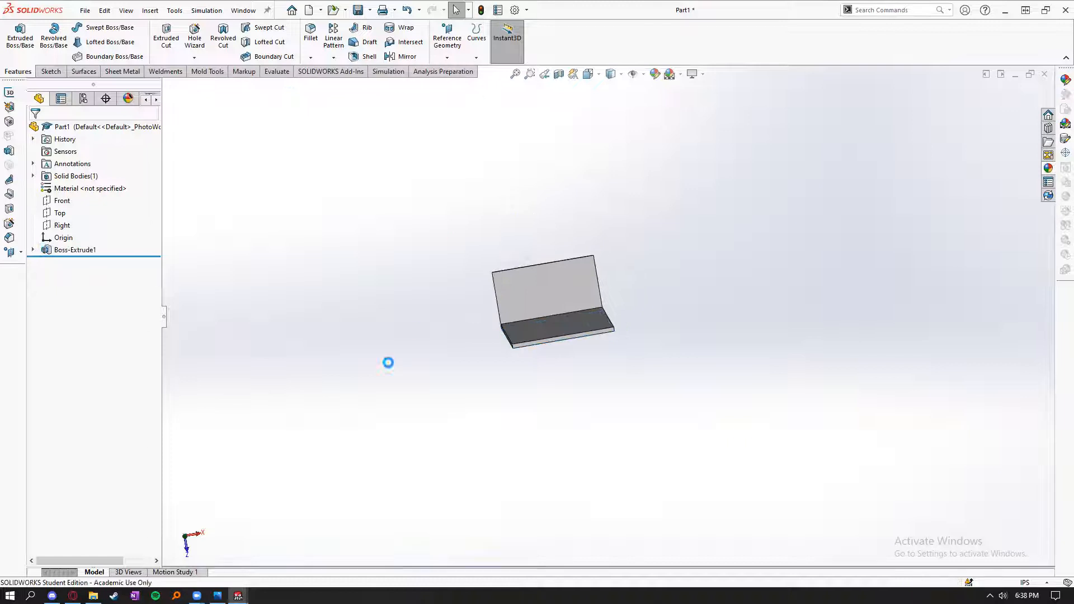
{"action": "middle_click_drag", "start_coordinate": [408, 371], "coordinate": [451, 326]}
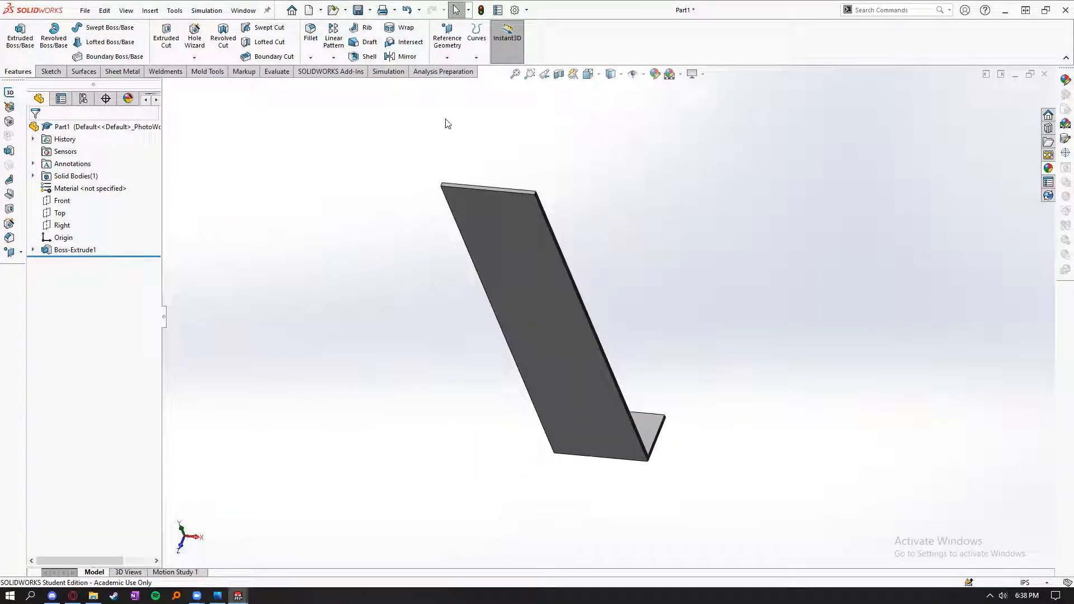
{"action": "left_click", "coordinate": [504, 283]}
{"action": "left_click", "coordinate": [749, 367]}
{"action": "left_click", "coordinate": [652, 427]}
{"action": "middle_click_drag", "start_coordinate": [674, 247], "coordinate": [501, 349]}
{"action": "scroll", "coordinate": [621, 331], "scroll_direction": "up", "scroll_amount": 2}
{"action": "left_click", "coordinate": [502, 349]}
{"action": "middle_click_drag", "start_coordinate": [369, 237], "coordinate": [397, 292]}
{"action": "left_click", "coordinate": [397, 292]}
{"action": "left_click", "coordinate": [518, 343]}
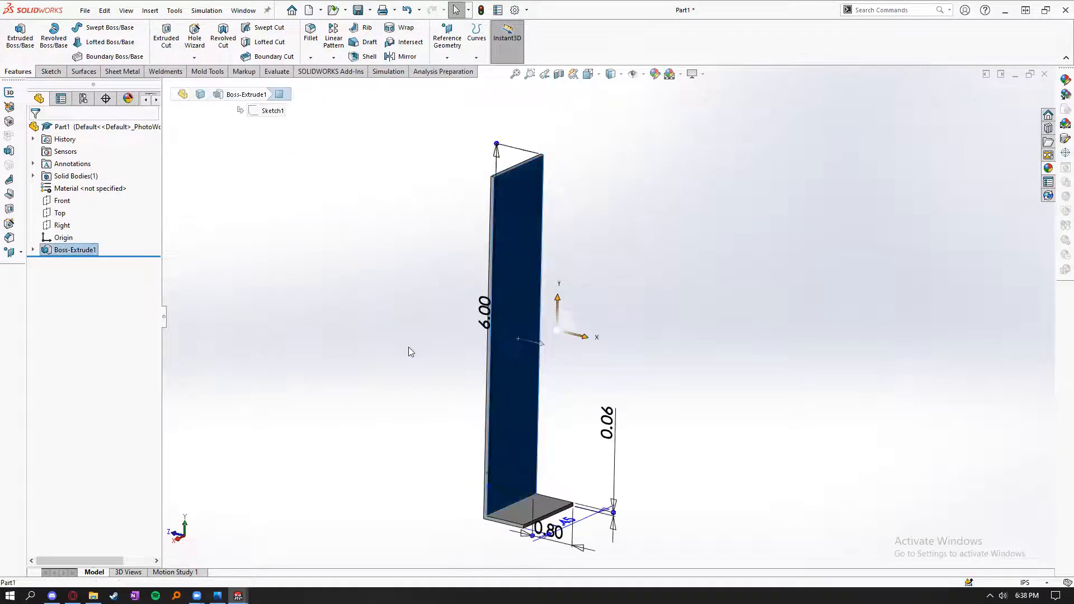
{"action": "middle_click_drag", "start_coordinate": [412, 332], "coordinate": [511, 331]}
{"action": "left_click", "coordinate": [398, 324]}
{"action": "left_click", "coordinate": [513, 331]}
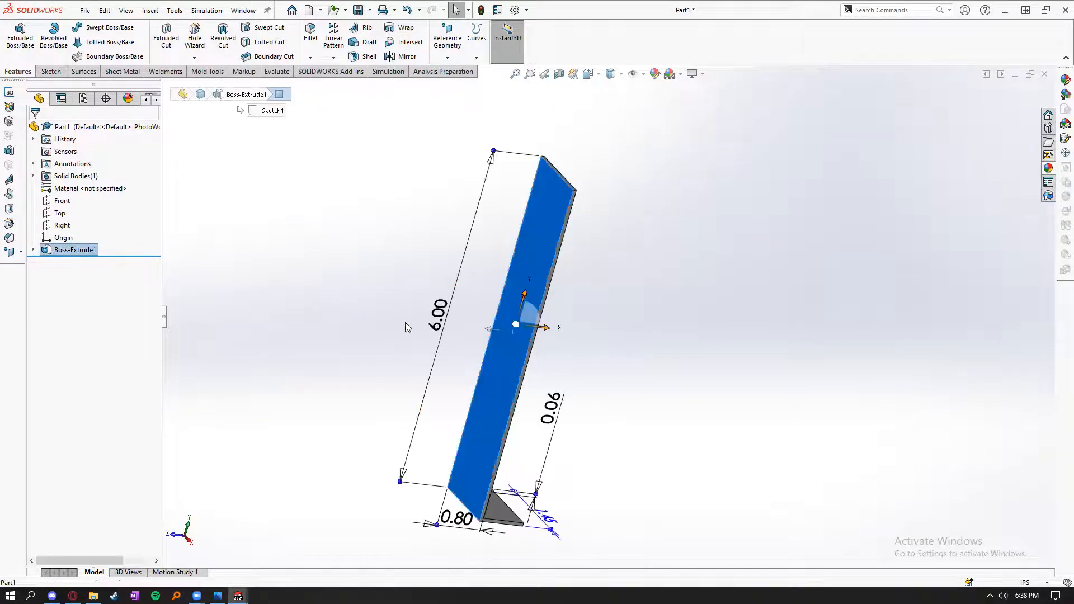
{"action": "left_click", "coordinate": [388, 288]}
{"action": "middle_click_drag", "start_coordinate": [388, 288], "coordinate": [676, 348]}
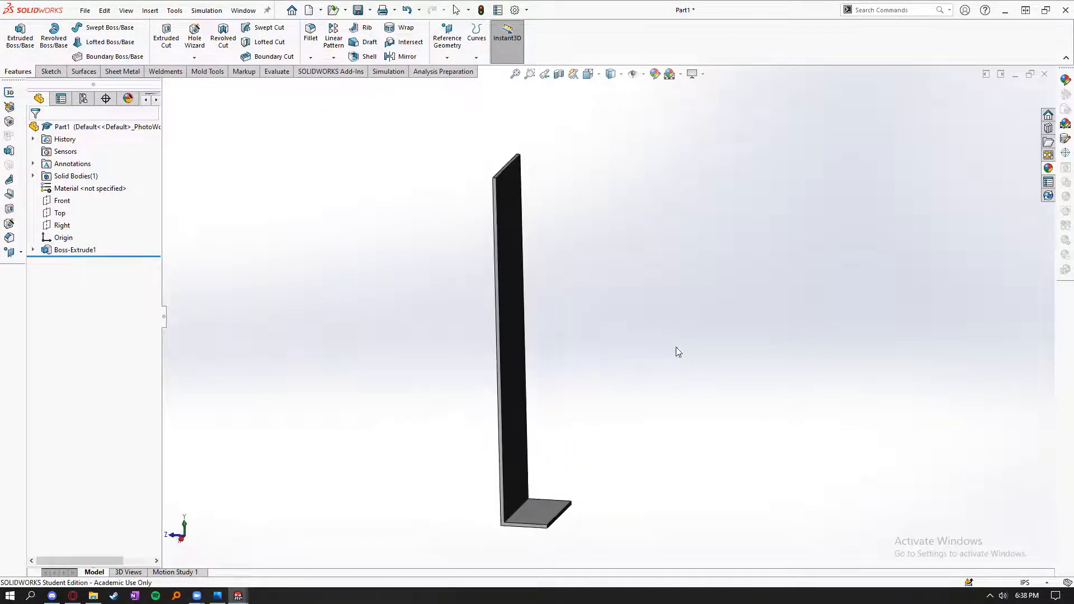
{"action": "left_click", "coordinate": [520, 357]}
{"action": "left_click", "coordinate": [408, 332]}
{"action": "middle_click_drag", "start_coordinate": [407, 332], "coordinate": [553, 283]}
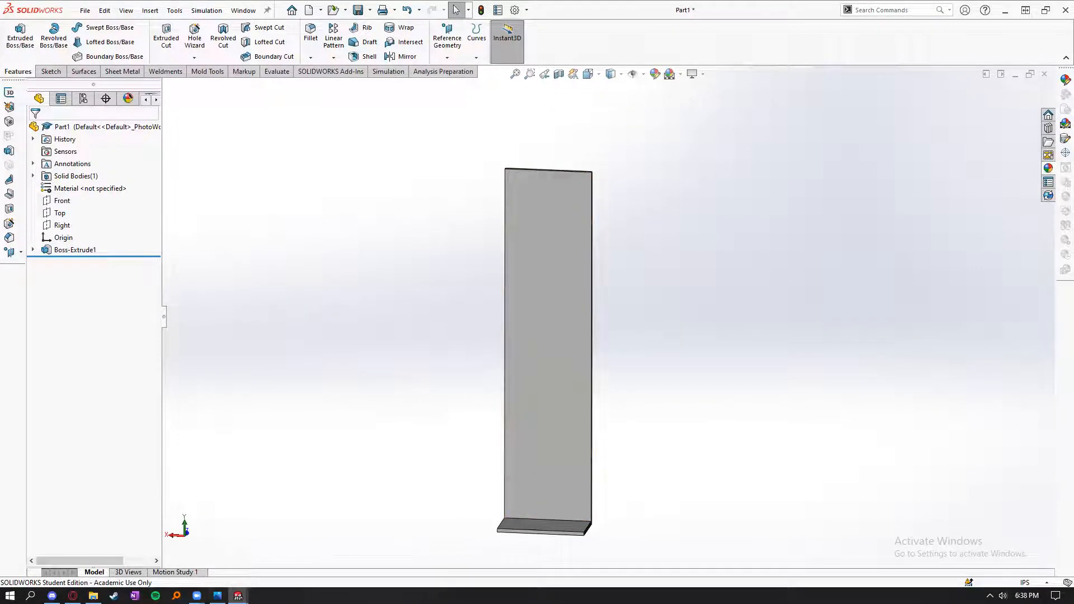
{"action": "key", "text": "alt+Tab"}
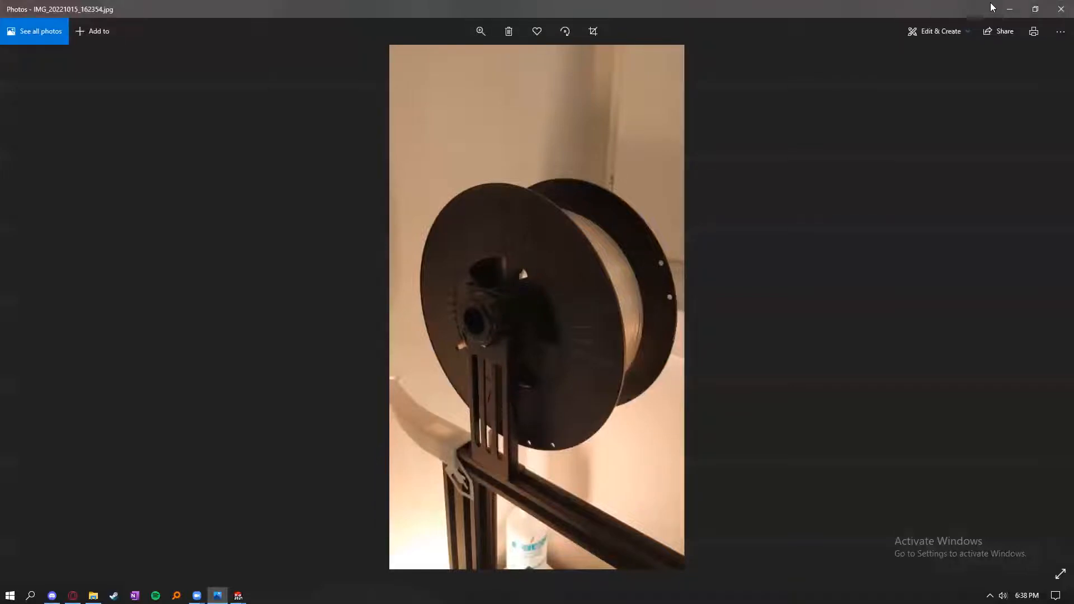
{"action": "left_click", "coordinate": [1010, 9]}
- Start a sketch on the vertical plate's large face and draw a vertical centerline between the midpoints of its upper and lower edges
{"action": "middle_click_drag", "start_coordinate": [775, 308], "coordinate": [558, 364]}
{"action": "left_click", "coordinate": [553, 358]}
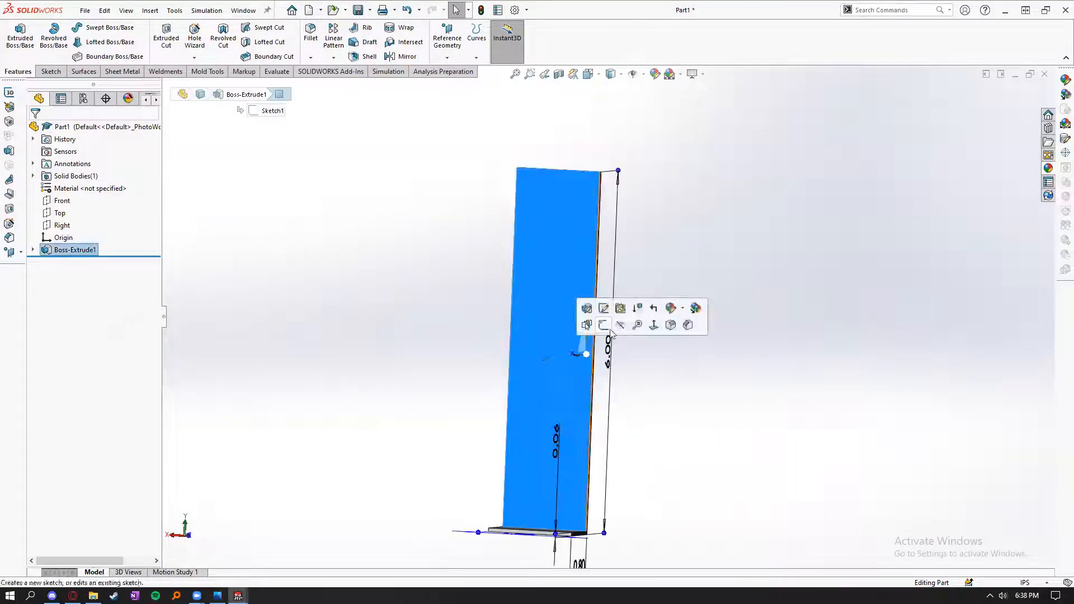
{"action": "left_click", "coordinate": [653, 325]}
{"action": "right_click", "coordinate": [576, 298]}
{"action": "left_click", "coordinate": [601, 285]}
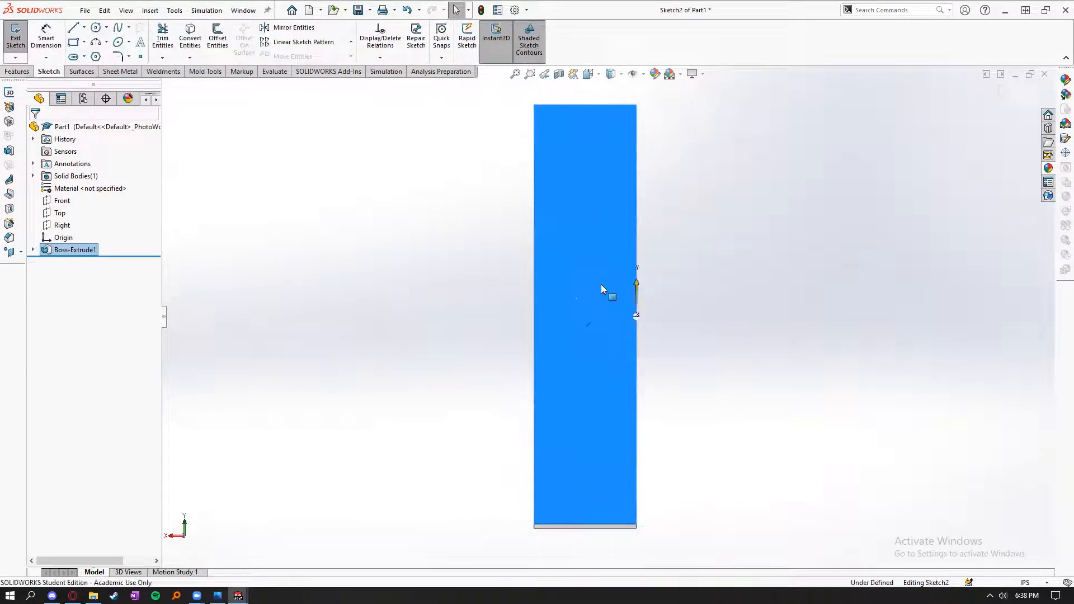
{"action": "left_click", "coordinate": [97, 29]}
{"action": "left_click", "coordinate": [84, 28]}
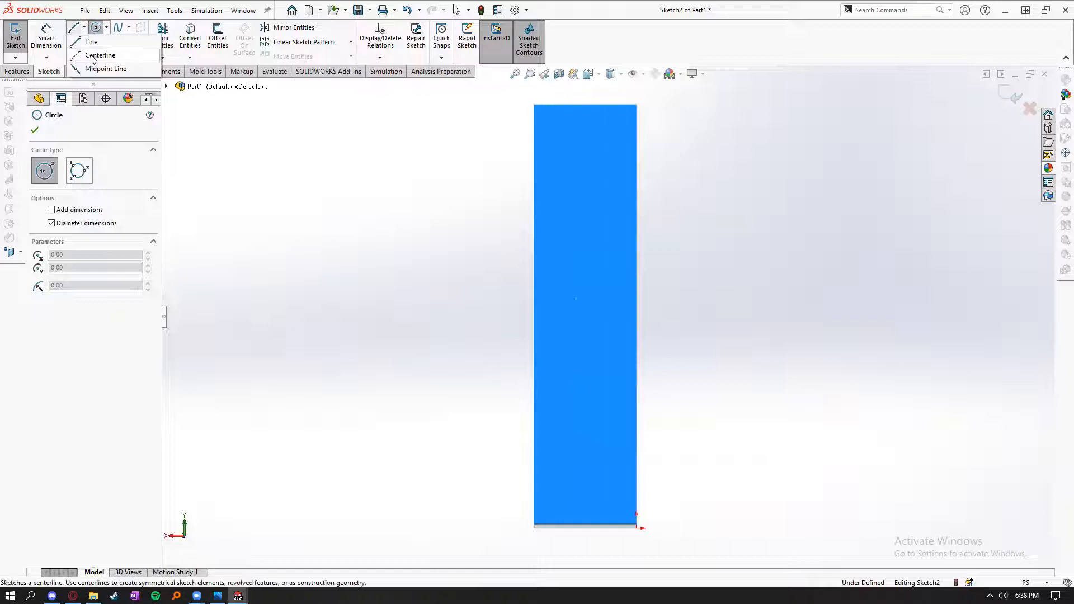
{"action": "left_click", "coordinate": [90, 55]}
{"action": "left_click", "coordinate": [584, 104]}
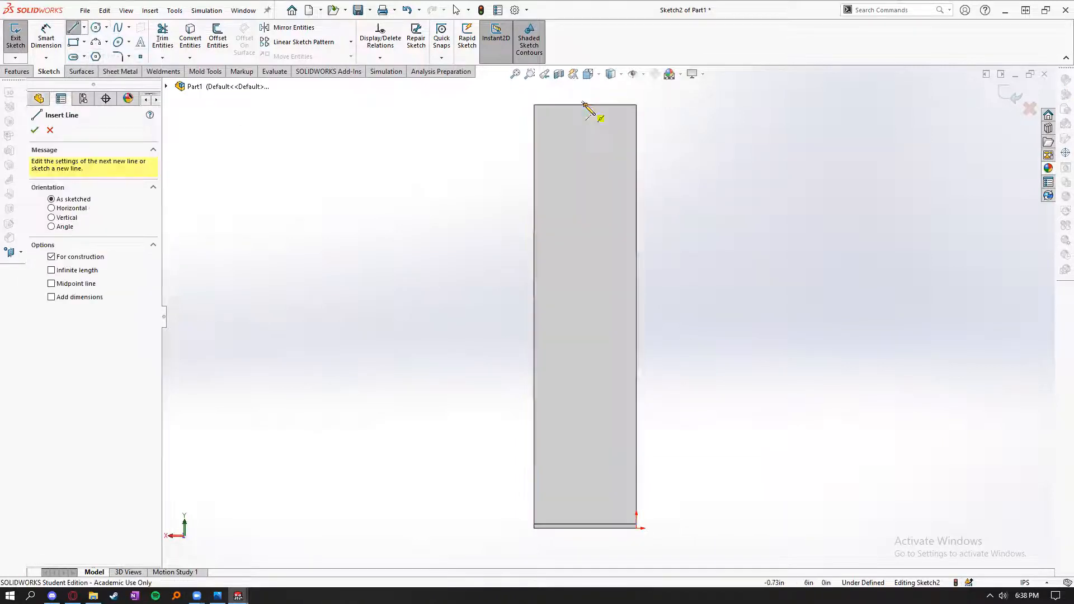
{"action": "left_click", "coordinate": [585, 525]}
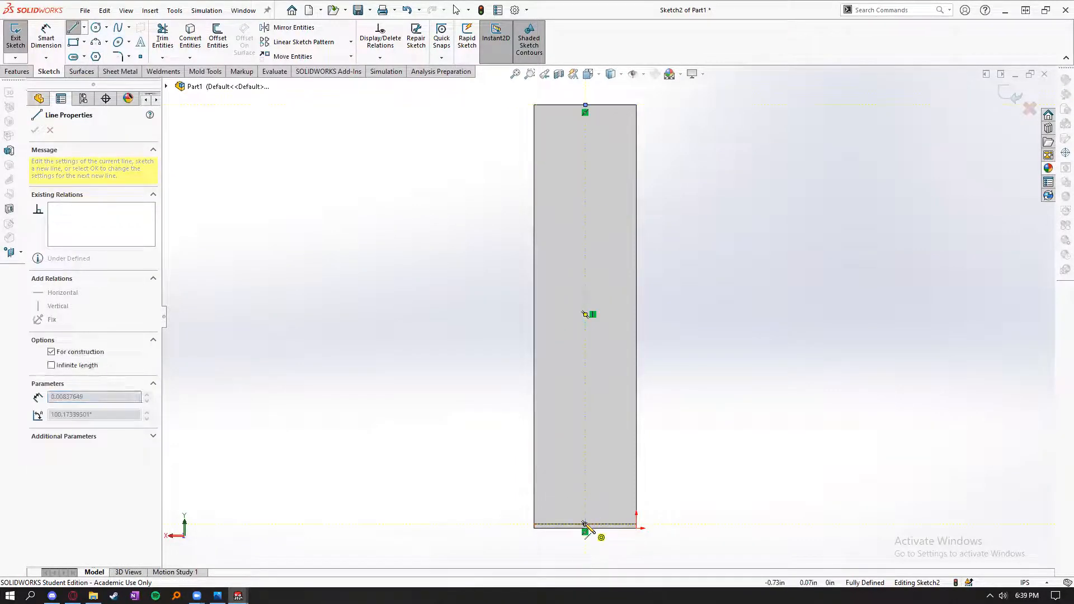
{"action": "key", "text": "Escape"}
- Sketch a circle about 1.09 in in diameter centered on the centerline near the plate's upper end
{"action": "left_click", "coordinate": [95, 30]}
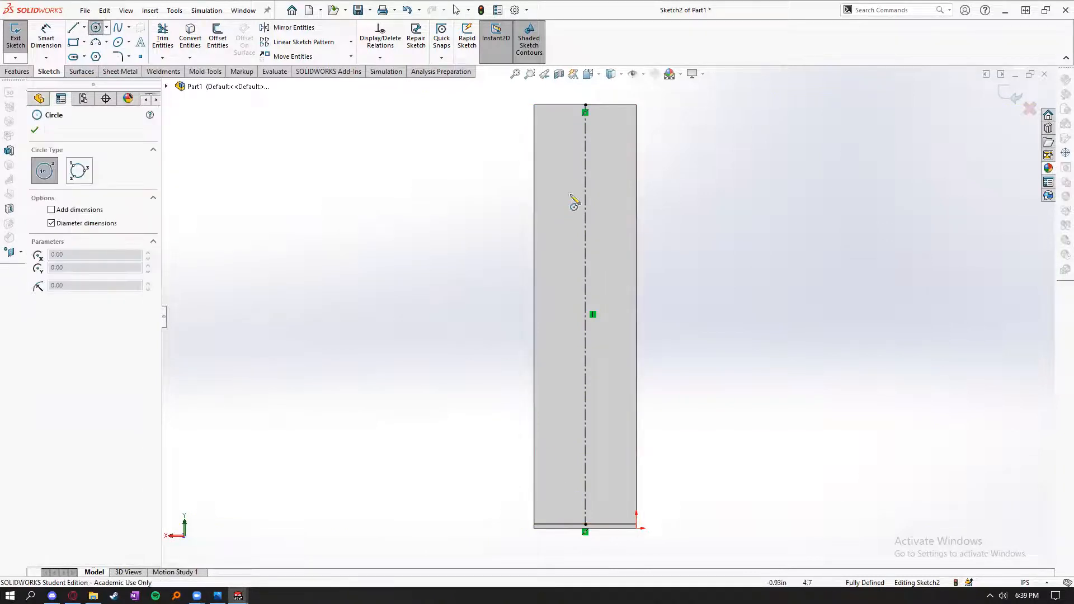
{"action": "left_click", "coordinate": [585, 167]}
{"action": "left_click", "coordinate": [610, 194]}
{"action": "key", "text": "Escape"}
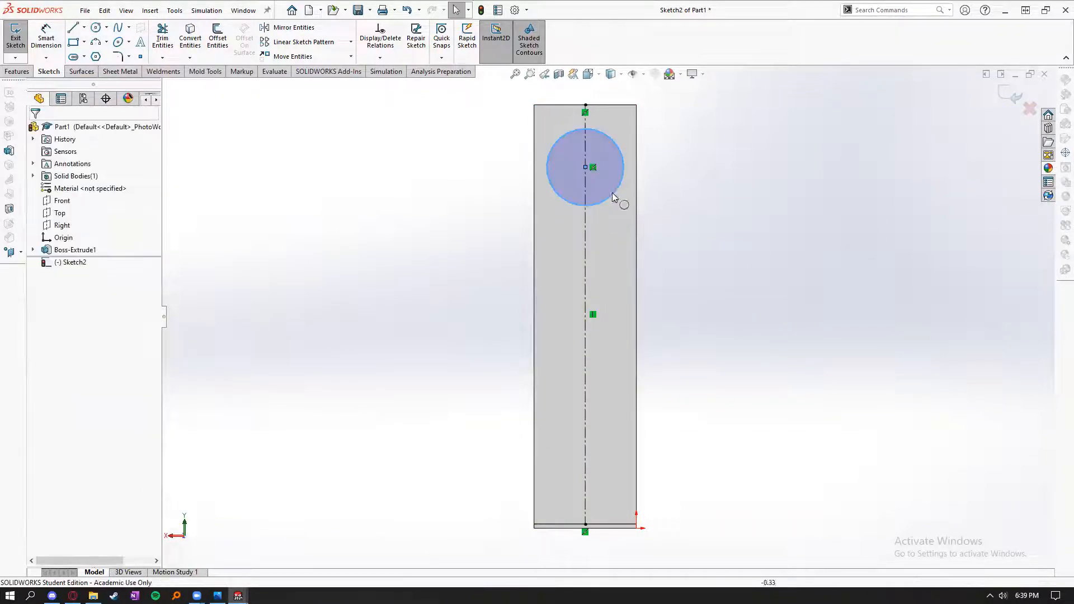
- Dimension the circle's diameter as 1.25 in
{"action": "left_click", "coordinate": [45, 35]}
{"action": "left_click", "coordinate": [613, 194]}
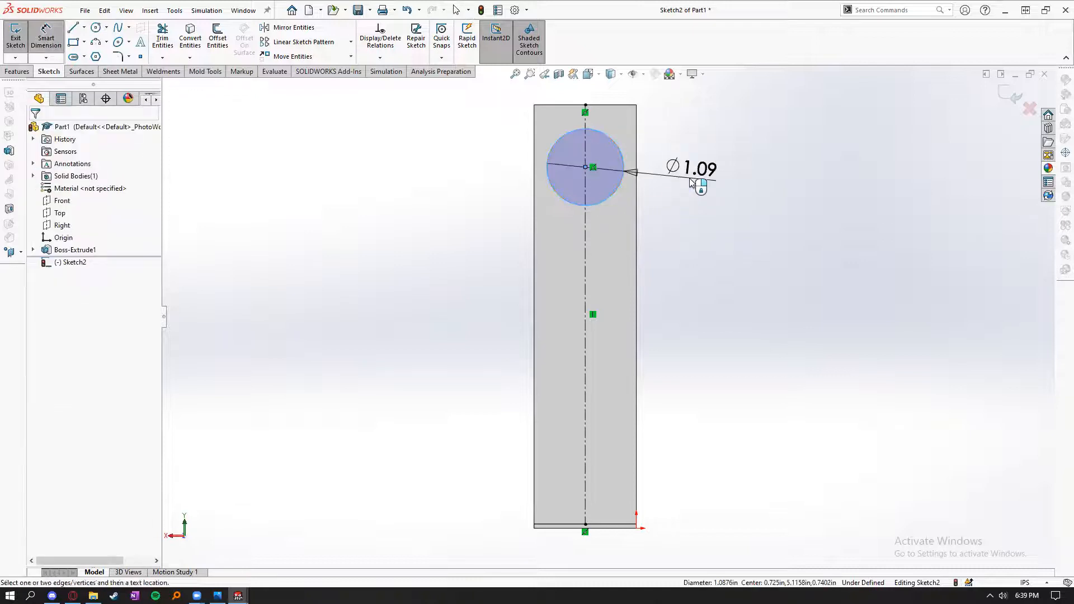
{"action": "left_click", "coordinate": [691, 182]}
{"action": "type", "text": "1.25"}
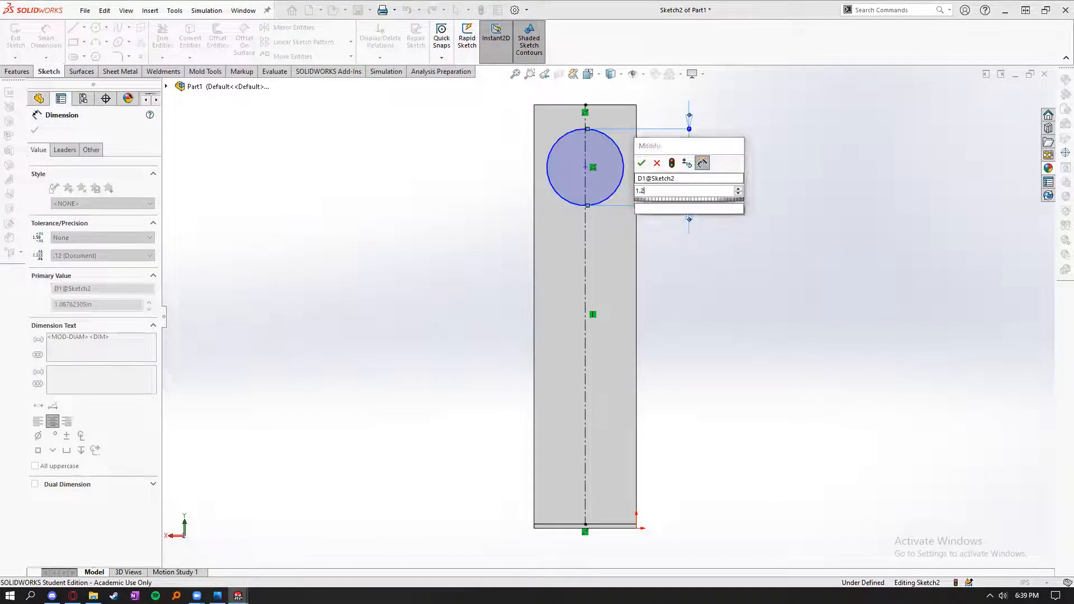
{"action": "key", "text": "Return"}
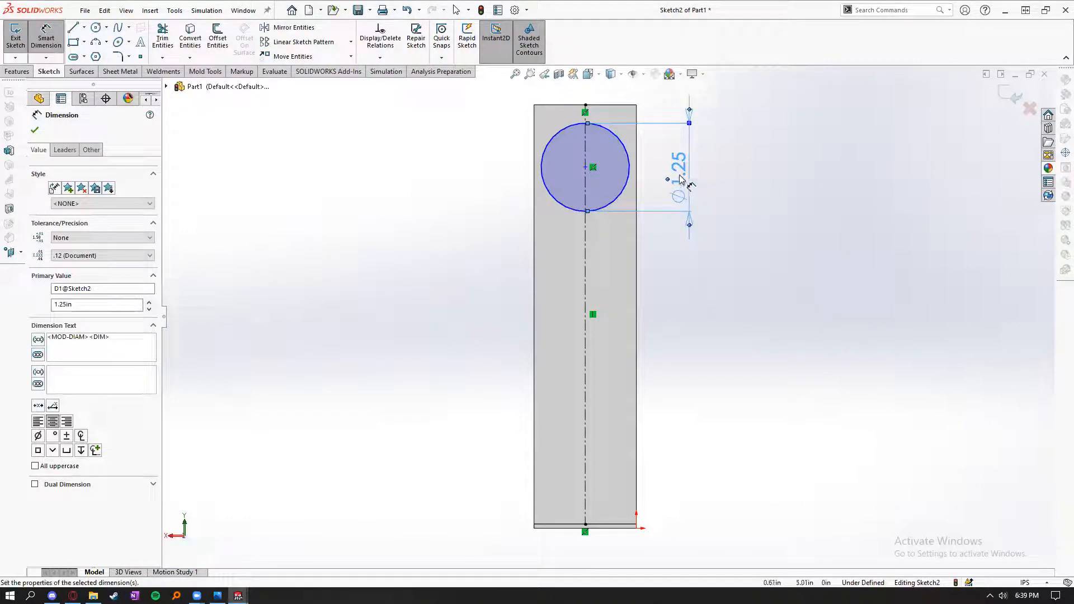
- Change the circle's diameter to 1 in
{"action": "double_click", "coordinate": [679, 175]}
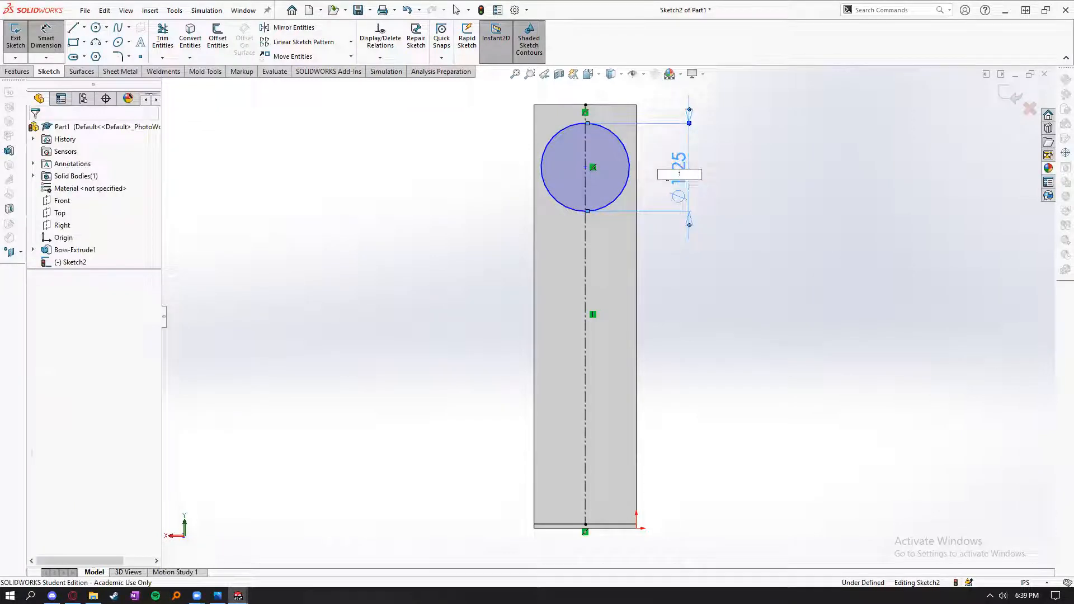
{"action": "type", "text": "1"}
{"action": "key", "text": "Return"}
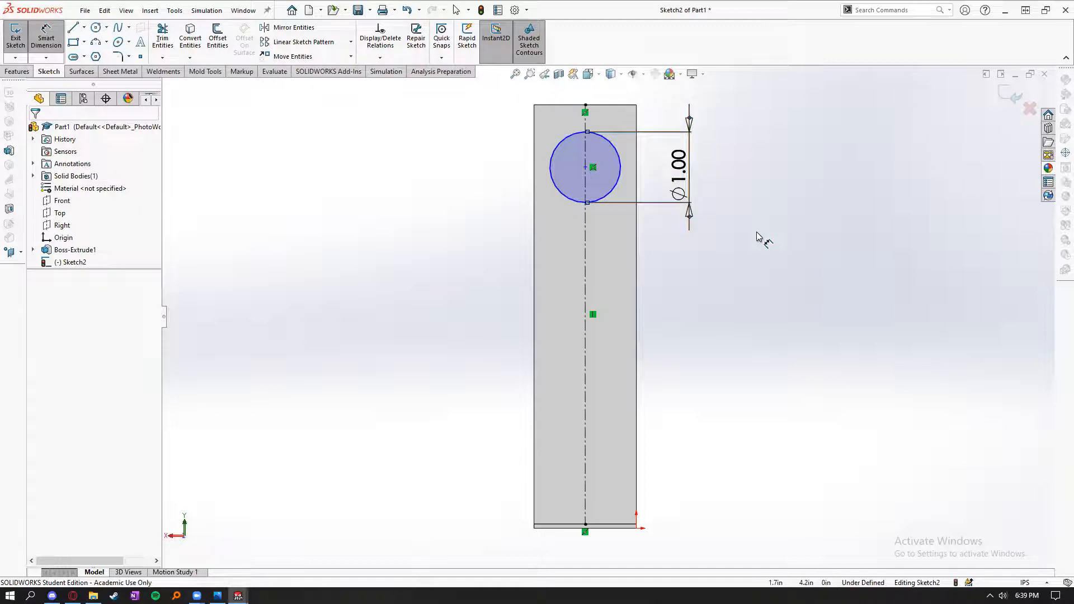
- Move the circle up along the centerline and dimension its center 0.75 in below the plate's top edge
{"action": "scroll", "coordinate": [611, 163], "scroll_direction": "down", "scroll_amount": 3}
{"action": "scroll", "coordinate": [598, 223], "scroll_direction": "up", "scroll_amount": 1}
{"action": "scroll", "coordinate": [595, 229], "scroll_direction": "down", "scroll_amount": 1}
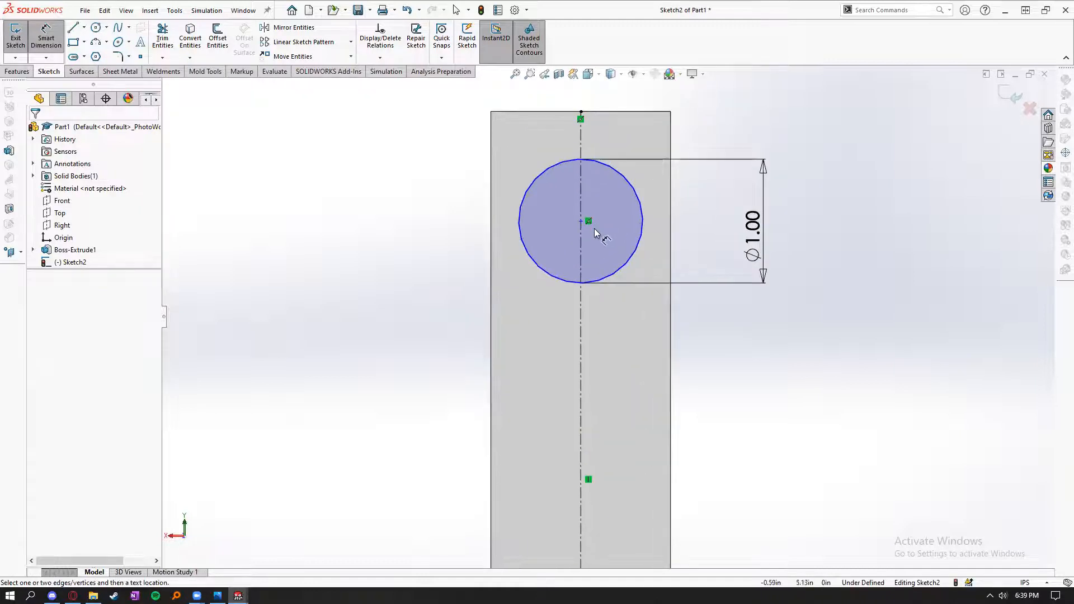
{"action": "key", "text": "Escape"}
{"action": "left_click_drag", "start_coordinate": [578, 230], "coordinate": [572, 200]}
{"action": "left_click", "coordinate": [342, 246]}
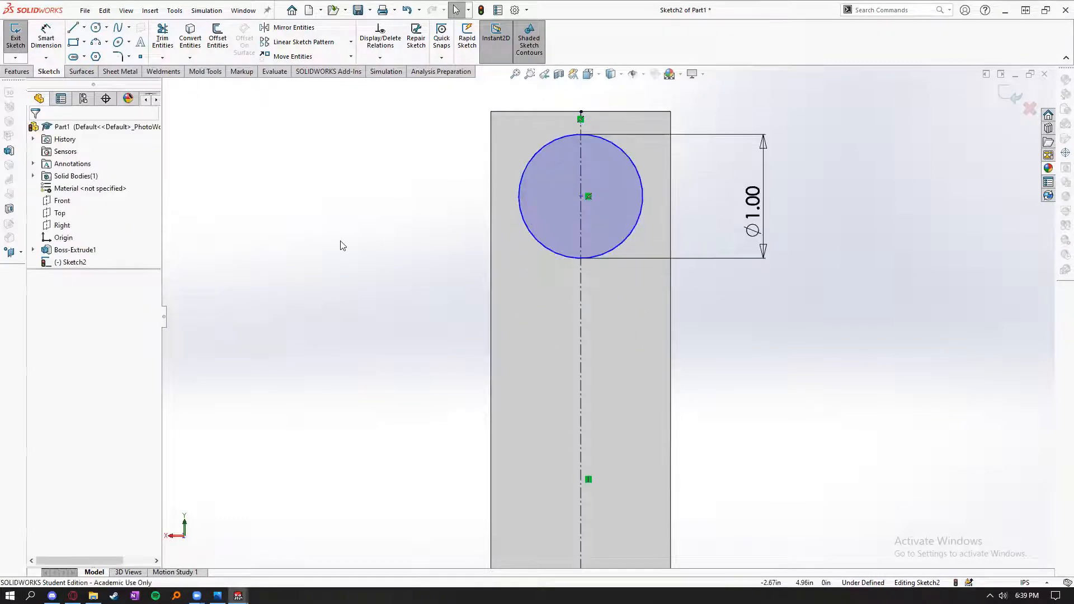
{"action": "left_click", "coordinate": [47, 42]}
{"action": "left_click", "coordinate": [581, 196]}
{"action": "left_click", "coordinate": [558, 112]}
{"action": "left_click", "coordinate": [329, 153]}
{"action": "type", "text": ".75"}
{"action": "key", "text": "Return"}
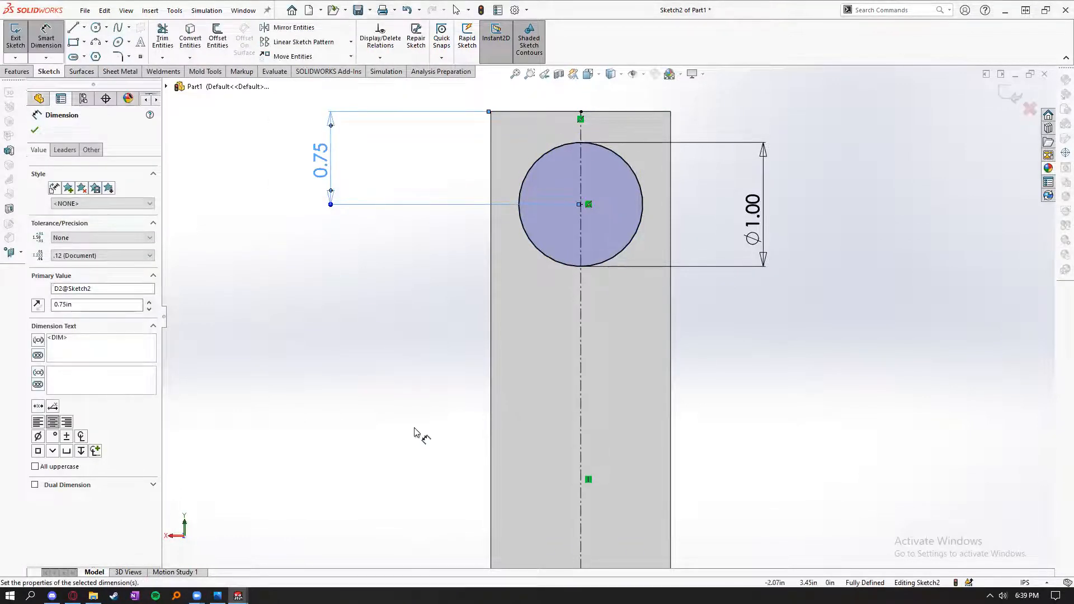
{"action": "left_click", "coordinate": [400, 402]}
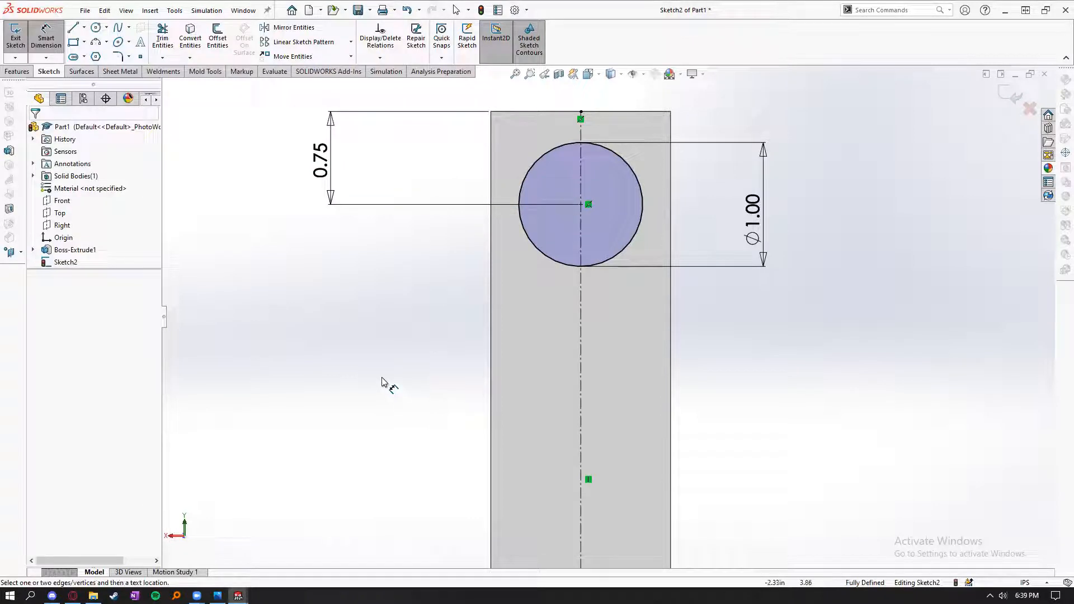
{"action": "scroll", "coordinate": [407, 337], "scroll_direction": "up", "scroll_amount": 2}
{"action": "scroll", "coordinate": [470, 321], "scroll_direction": "down", "scroll_amount": 1}
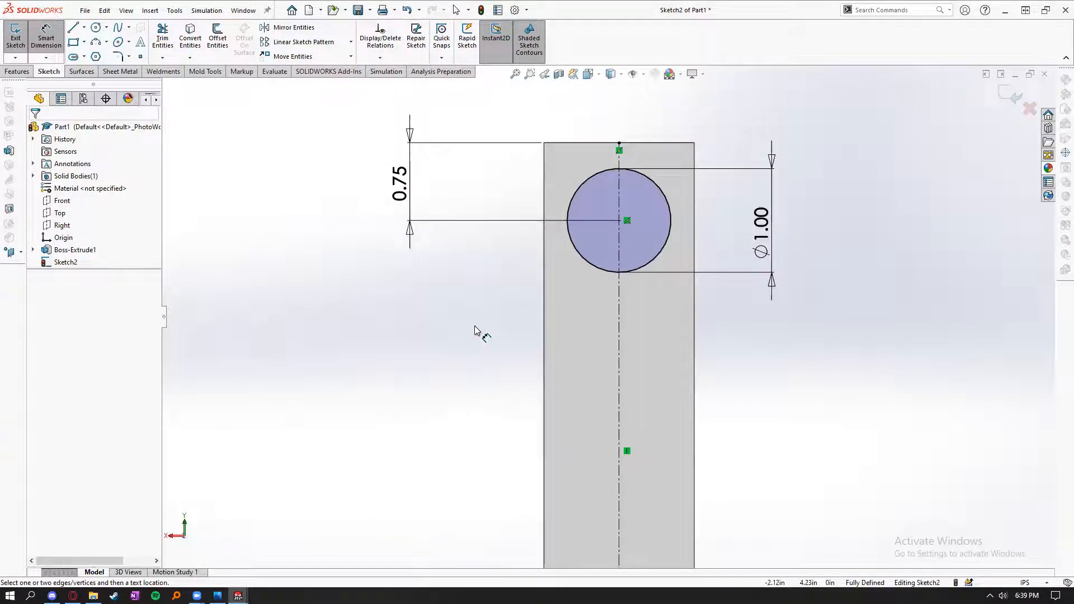
{"action": "scroll", "coordinate": [552, 384], "scroll_direction": "up", "scroll_amount": 3}
{"action": "scroll", "coordinate": [703, 384], "scroll_direction": "down", "scroll_amount": 1}
{"action": "scroll", "coordinate": [720, 385], "scroll_direction": "up", "scroll_amount": 1}
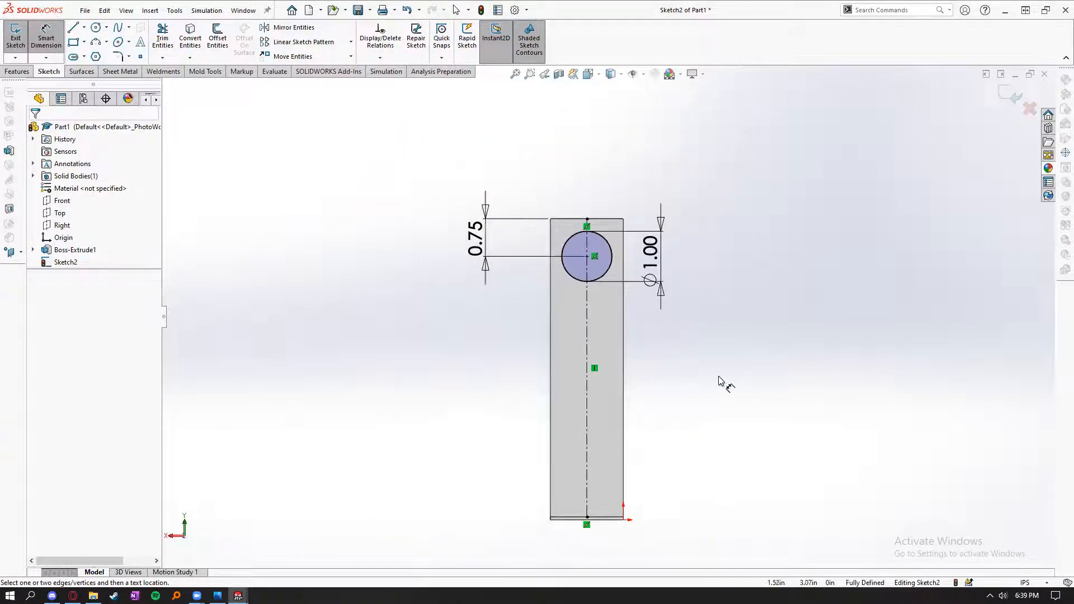
{"action": "scroll", "coordinate": [716, 382], "scroll_direction": "down", "scroll_amount": 1}
{"action": "scroll", "coordinate": [611, 276], "scroll_direction": "down", "scroll_amount": 2}
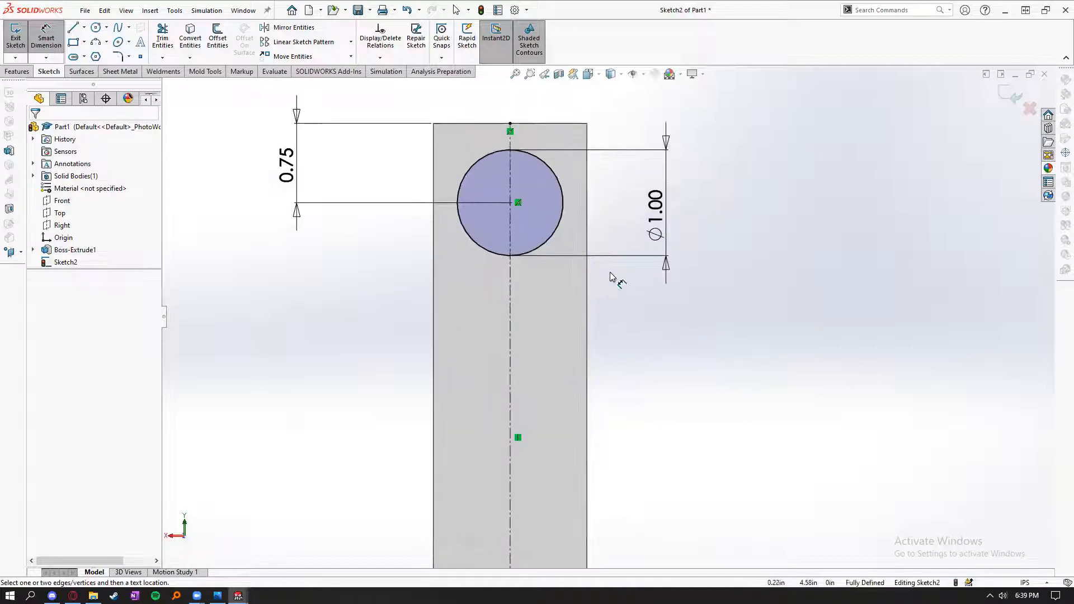
{"action": "scroll", "coordinate": [292, 249], "scroll_direction": "up", "scroll_amount": 1}
{"action": "scroll", "coordinate": [694, 445], "scroll_direction": "up", "scroll_amount": 3}
{"action": "scroll", "coordinate": [662, 443], "scroll_direction": "down", "scroll_amount": 3}
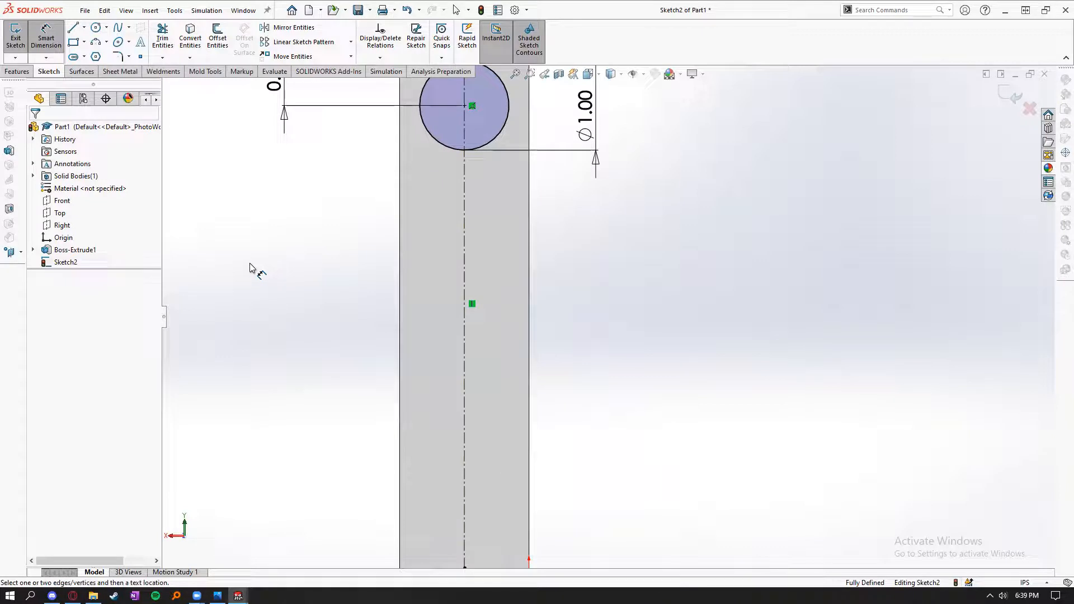
- Sketch a vertical centerpoint straight slot on the centerline below the circle, about 0.41 in wide and 2.83 in between arc centers
{"action": "left_click", "coordinate": [83, 58]}
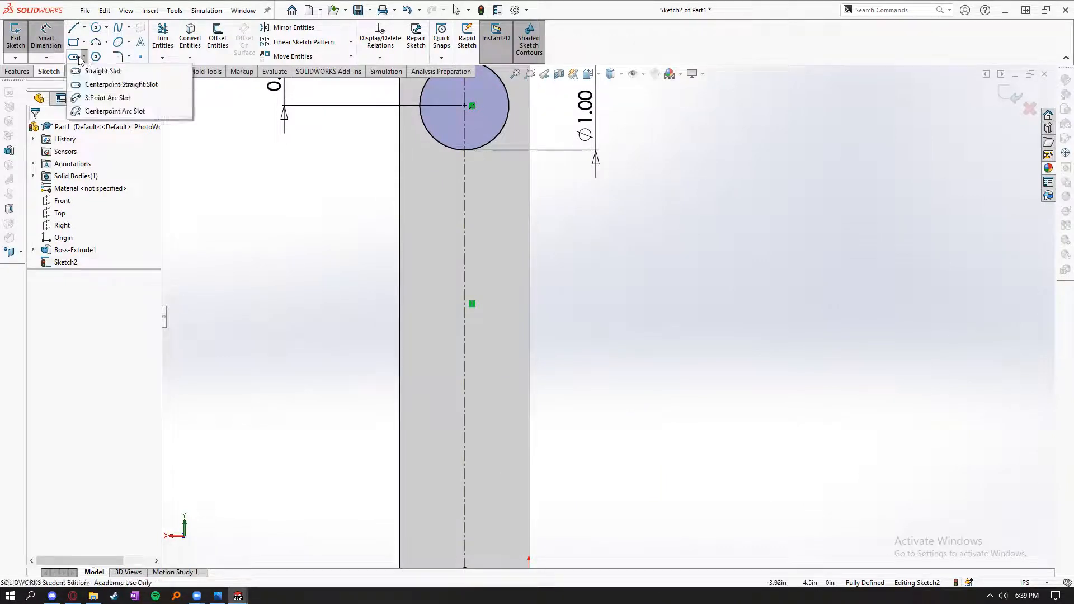
{"action": "left_click", "coordinate": [97, 85]}
{"action": "scroll", "coordinate": [613, 319], "scroll_direction": "up", "scroll_amount": 3}
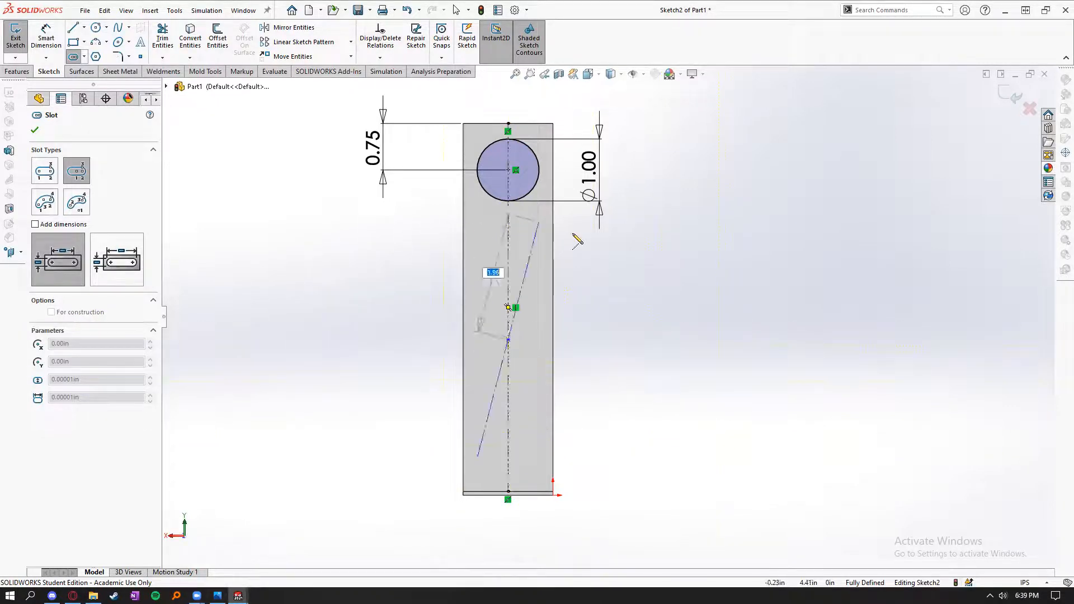
{"action": "left_click", "coordinate": [507, 252]}
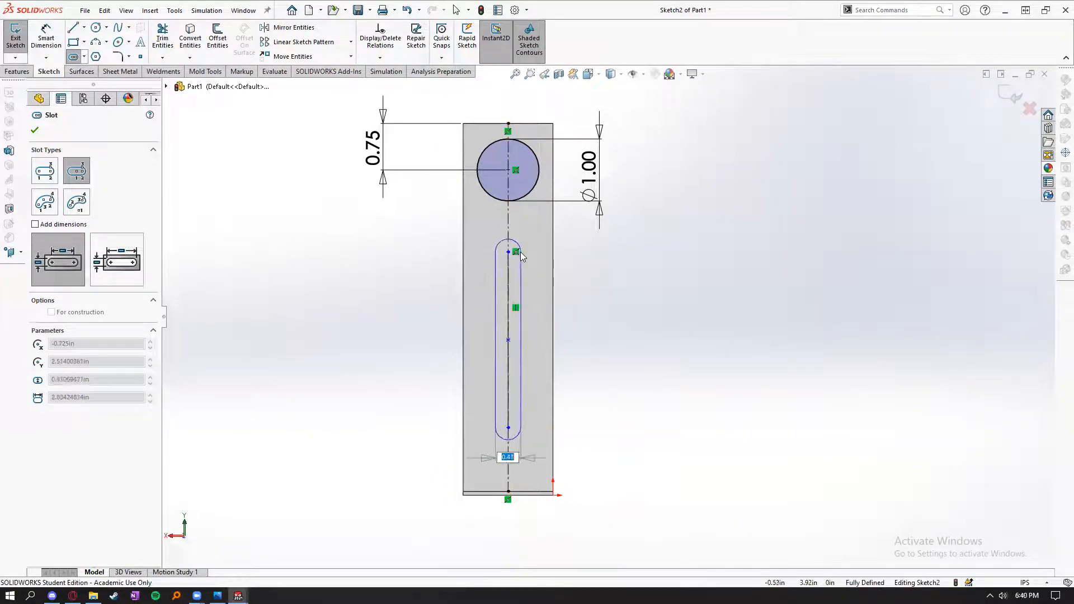
{"action": "left_click", "coordinate": [520, 255]}
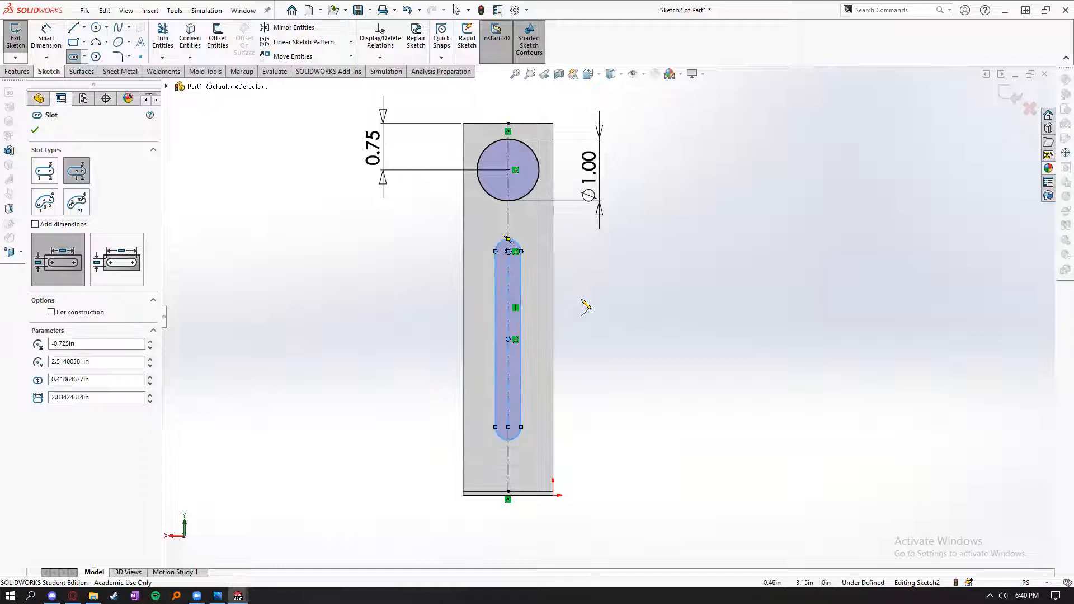
{"action": "key", "text": "Escape"}
{"action": "scroll", "coordinate": [579, 296], "scroll_direction": "down", "scroll_amount": 3}
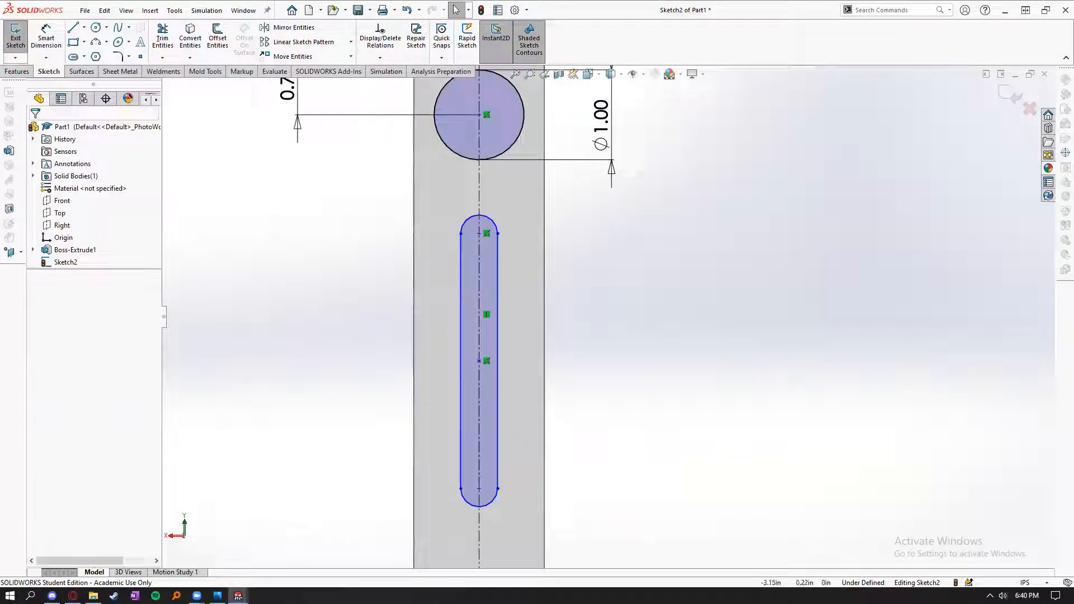
- Measure the middle slot's edge length and width in the finished Ender 3 Filament Holder part, and return to the Part1 sketch
{"action": "mouse_move", "coordinate": [238, 596]}
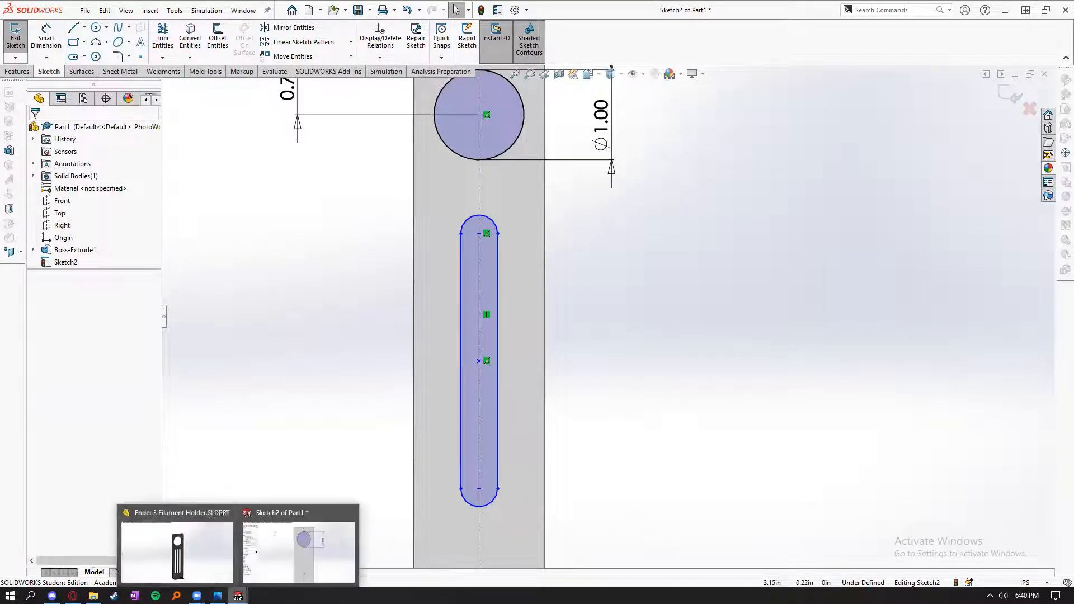
{"action": "left_click", "coordinate": [208, 566]}
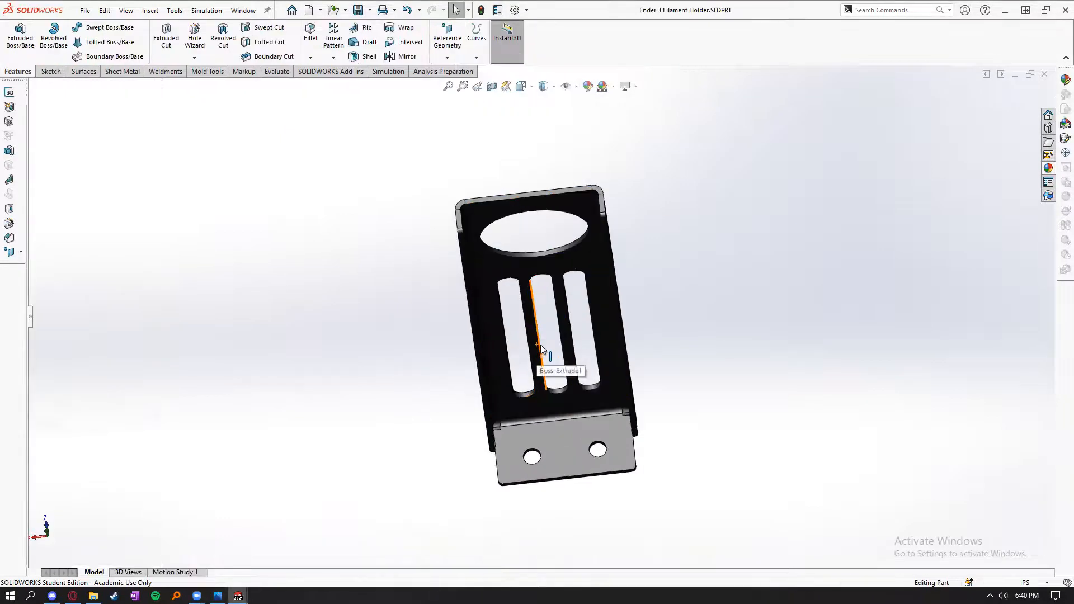
{"action": "left_click", "coordinate": [540, 346]}
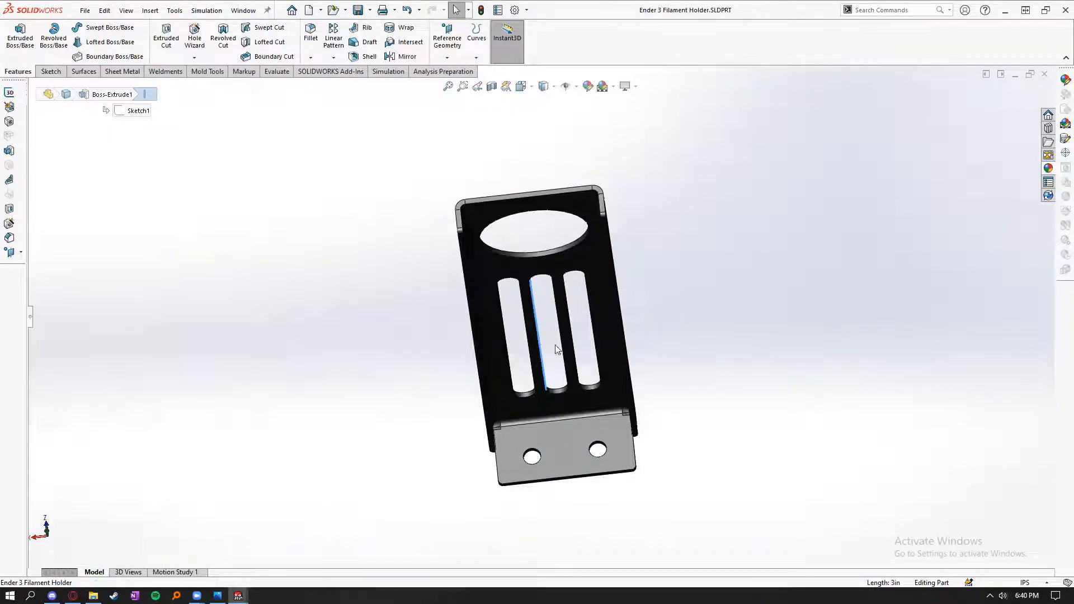
{"action": "key", "text": "m"}
{"action": "left_click", "coordinate": [559, 340]}
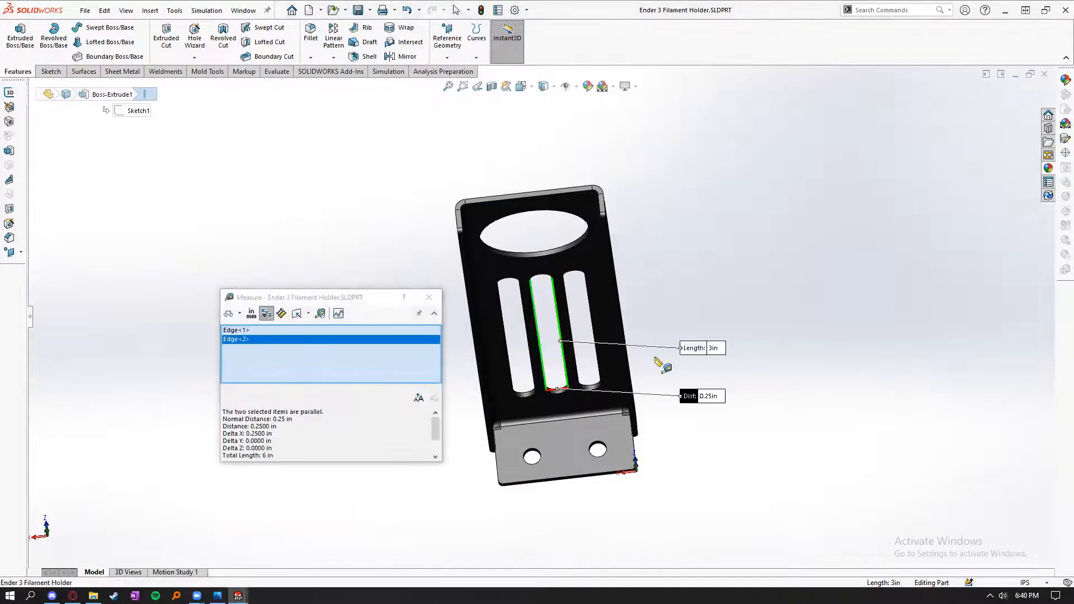
{"action": "left_click", "coordinate": [767, 470]}
{"action": "left_click", "coordinate": [429, 298]}
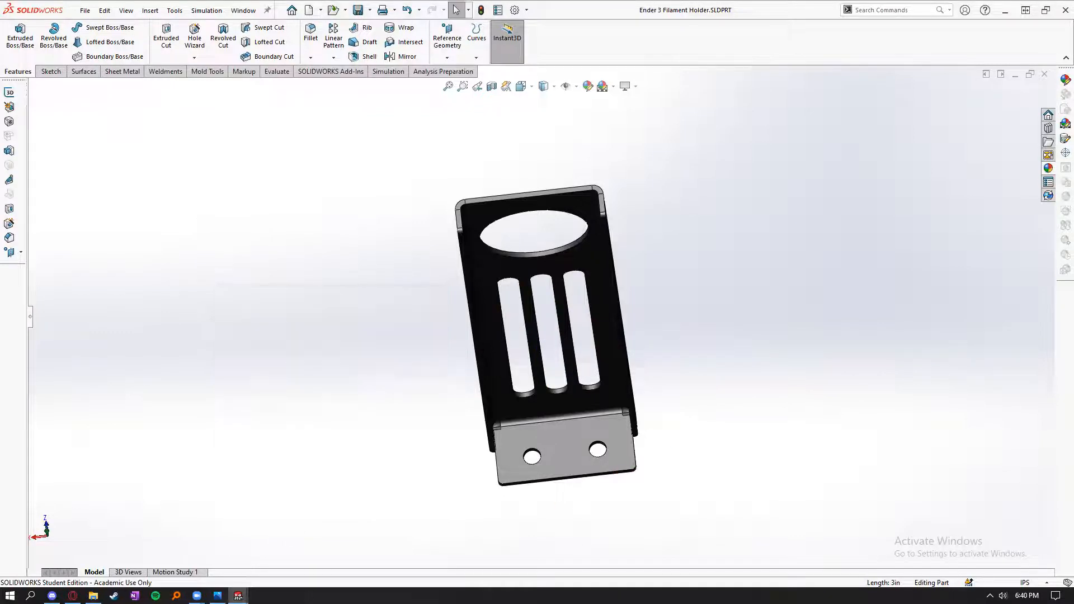
{"action": "mouse_move", "coordinate": [239, 595]}
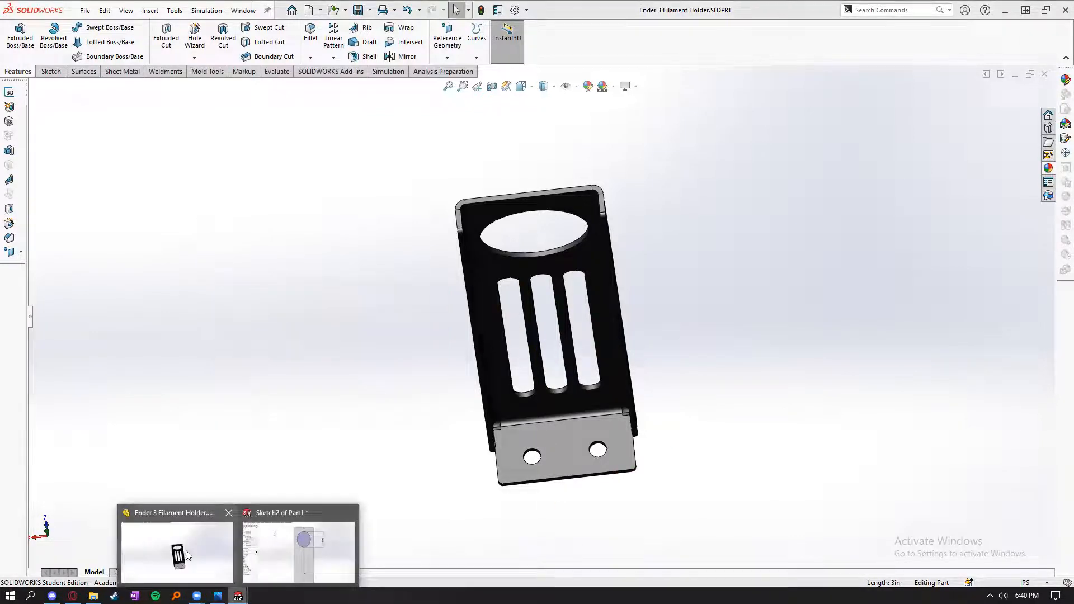
{"action": "left_click", "coordinate": [333, 563]}
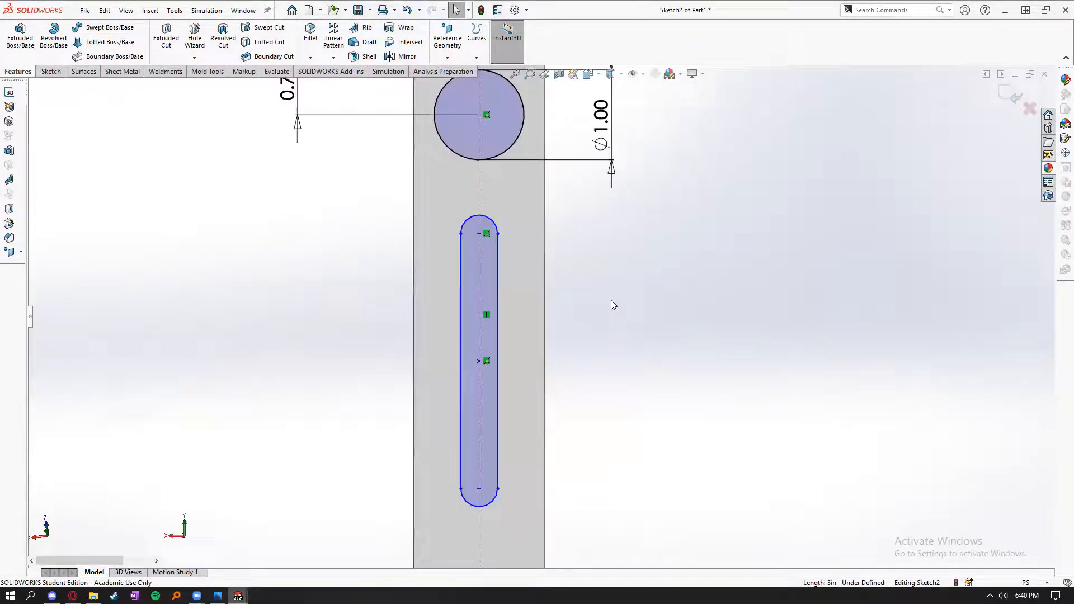
- Dimension the slot's width between its two straight sides as 0.25 in
{"action": "left_click", "coordinate": [50, 71]}
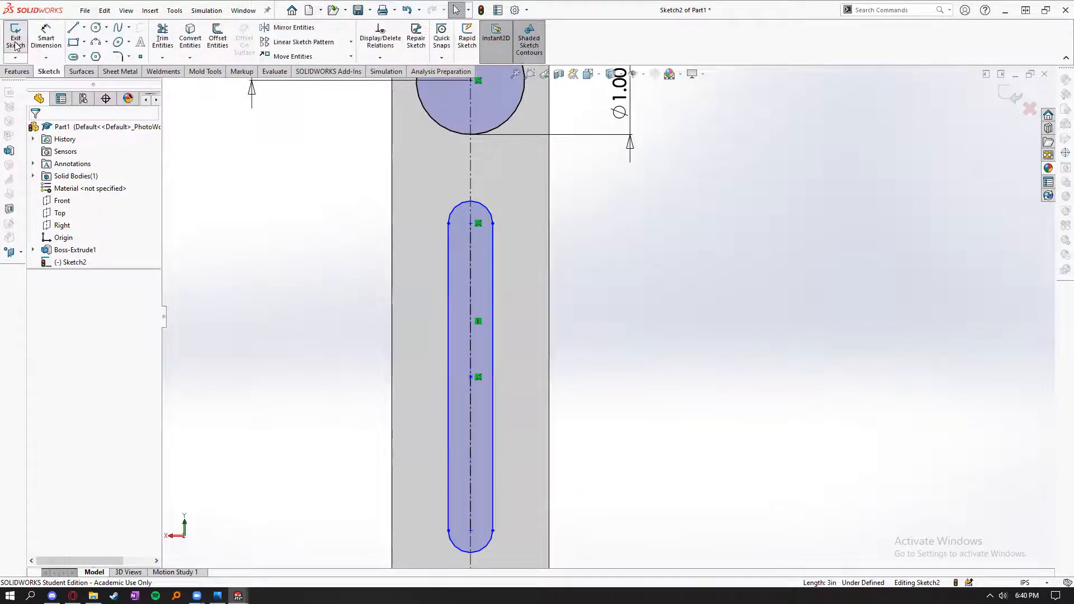
{"action": "left_click", "coordinate": [448, 349]}
{"action": "left_click", "coordinate": [493, 358]}
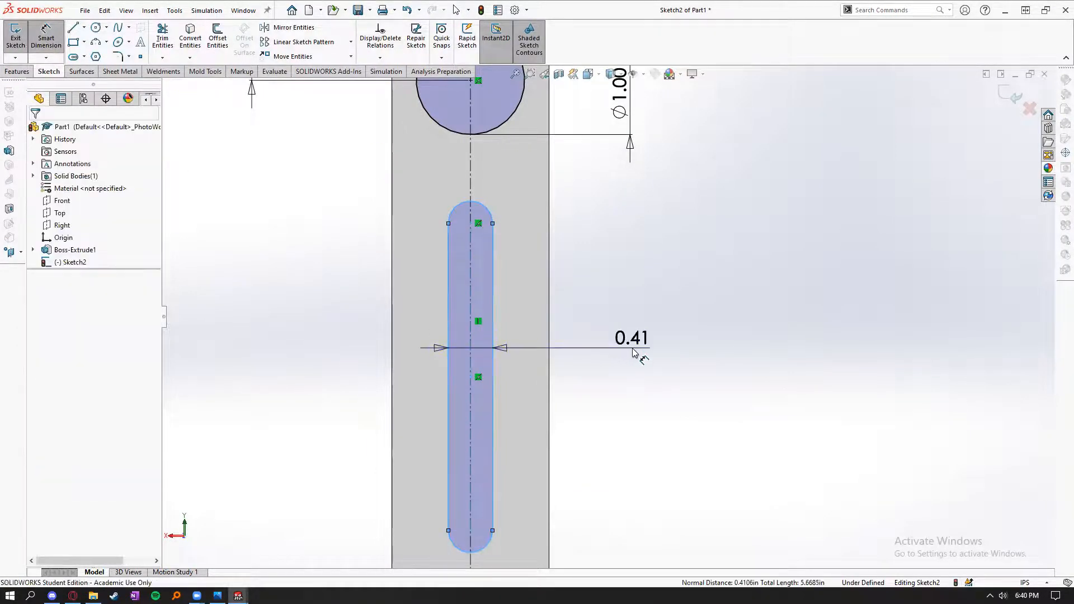
{"action": "left_click", "coordinate": [634, 353]}
{"action": "type", "text": "0.25"}
{"action": "key", "text": "Return"}
{"action": "key", "text": "Escape"}
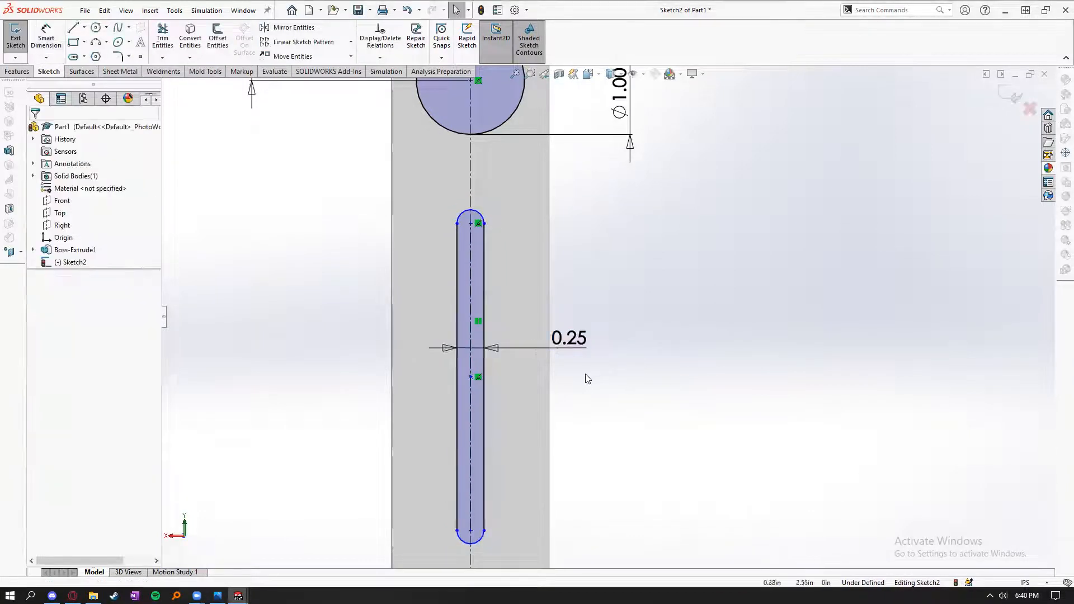
{"action": "scroll", "coordinate": [586, 375], "scroll_direction": "up", "scroll_amount": 2}
{"action": "scroll", "coordinate": [587, 391], "scroll_direction": "down", "scroll_amount": 1}
{"action": "left_click", "coordinate": [46, 37]}
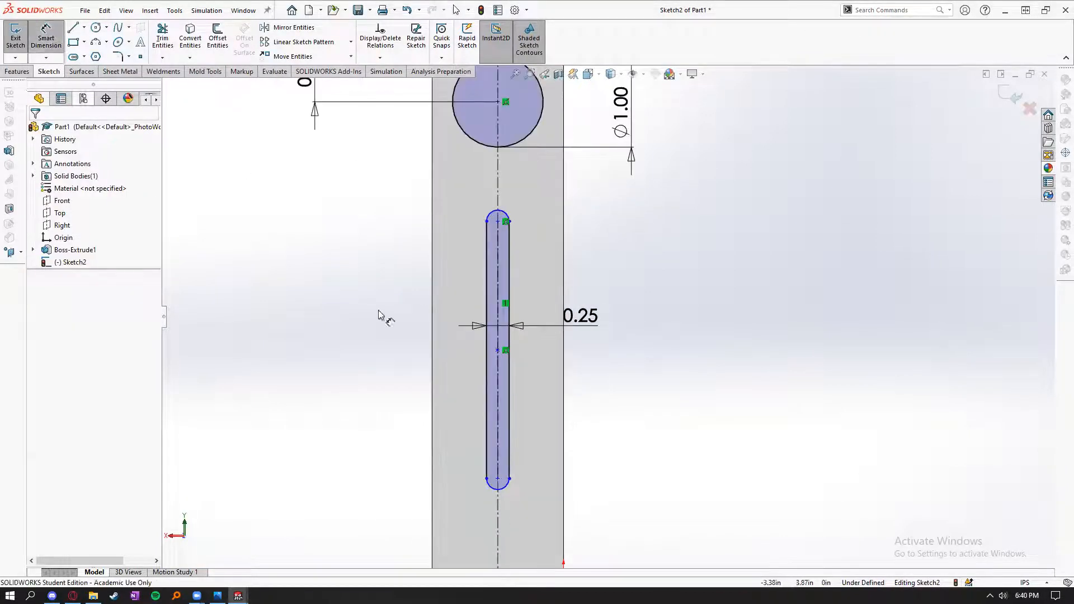
{"action": "left_click", "coordinate": [501, 390]}
{"action": "key", "text": "Escape"}
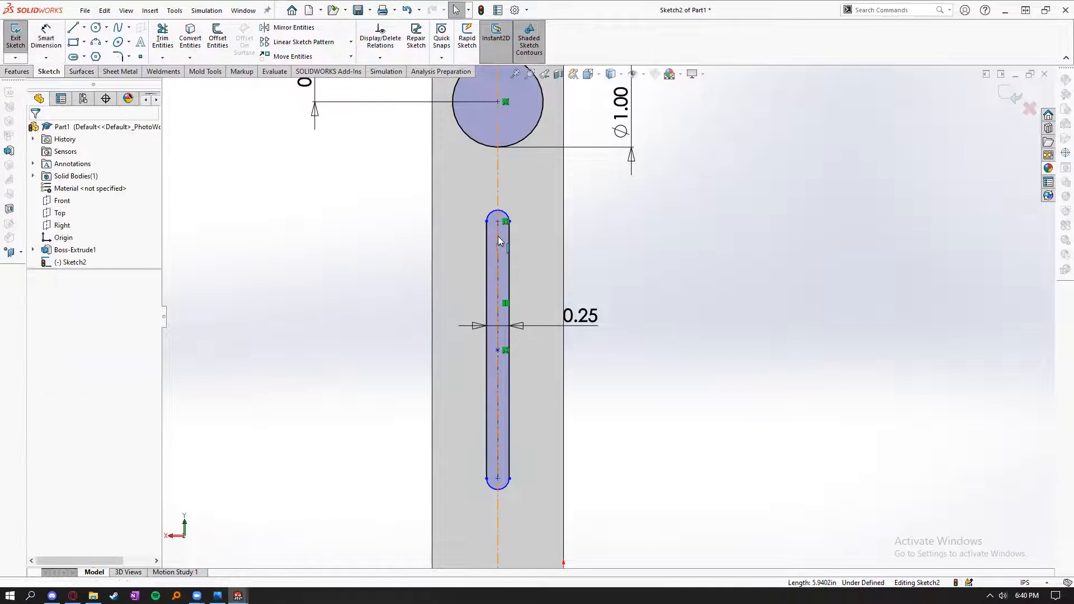
- Dimension the slot's length between its upper and lower arc centers as 3 in
{"action": "left_click", "coordinate": [49, 39]}
{"action": "left_click", "coordinate": [498, 223]}
{"action": "left_click", "coordinate": [498, 479]}
{"action": "left_click", "coordinate": [313, 360]}
{"action": "type", "text": "2."}
{"action": "scroll", "coordinate": [440, 428], "scroll_direction": "up", "scroll_amount": 3}
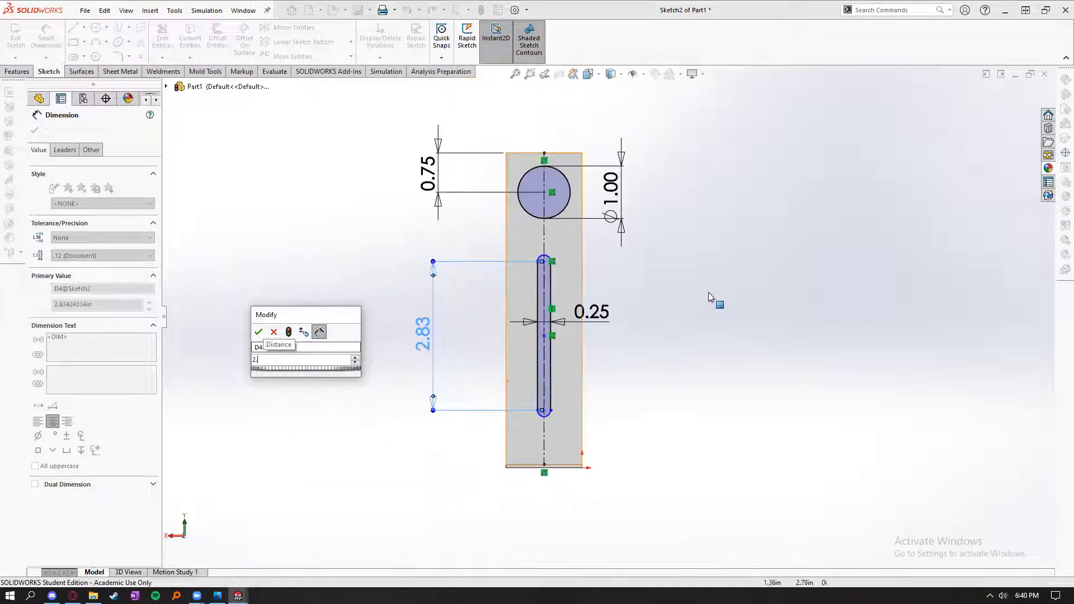
{"action": "scroll", "coordinate": [708, 294], "scroll_direction": "down", "scroll_amount": 2}
{"action": "key", "text": "BackSpace"}
{"action": "key", "text": "BackSpace"}
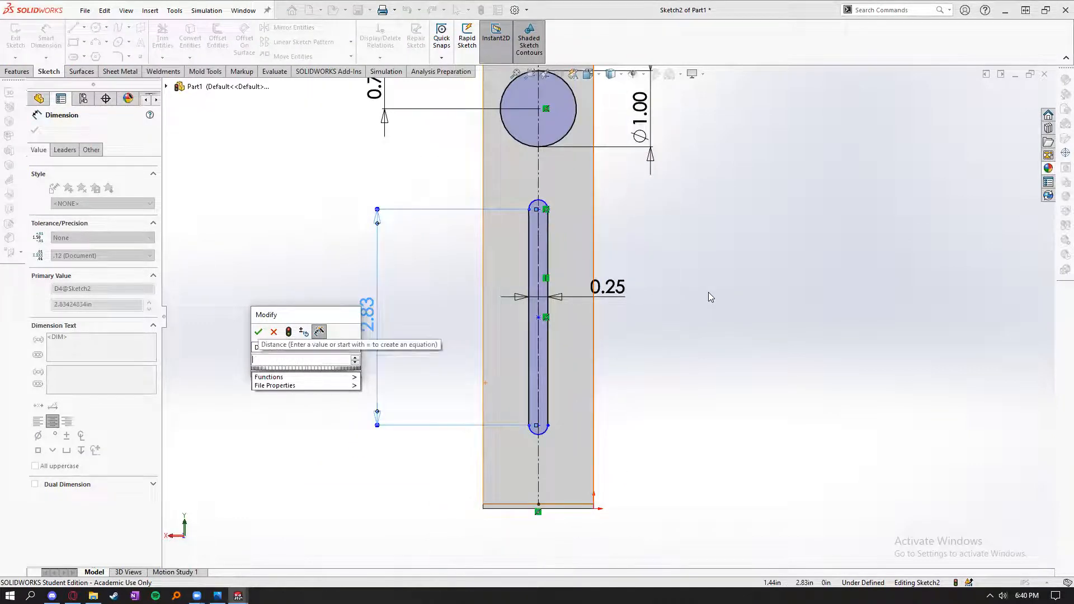
{"action": "type", "text": "3"}
{"action": "key", "text": "Return"}
{"action": "key", "text": "Escape"}
{"action": "key", "text": "Escape"}
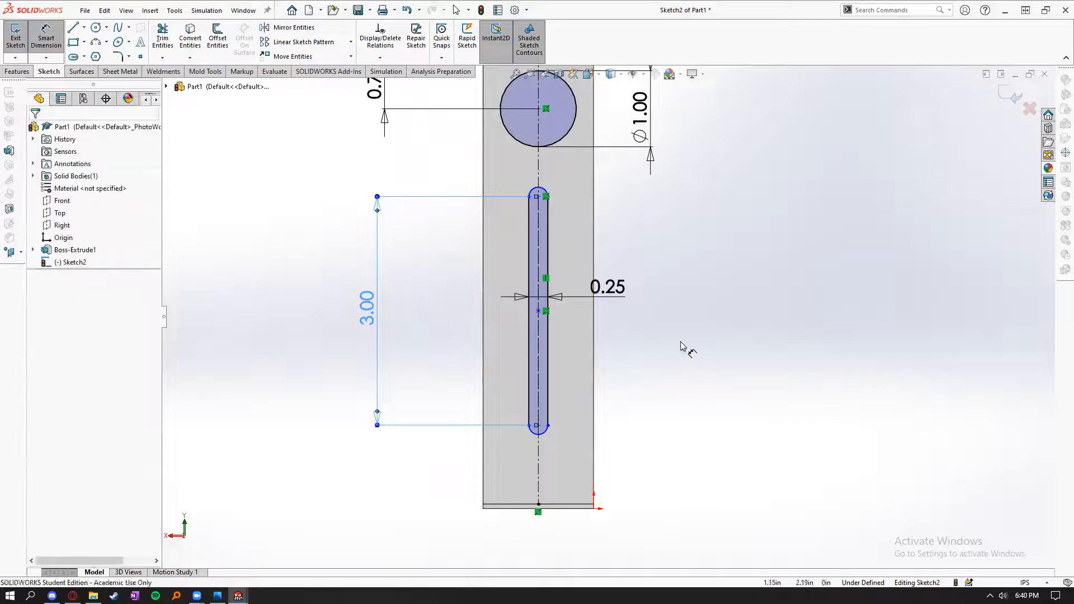
- Move the slot slightly down along the centerline by its lower arc center
{"action": "left_click", "coordinate": [538, 196]}
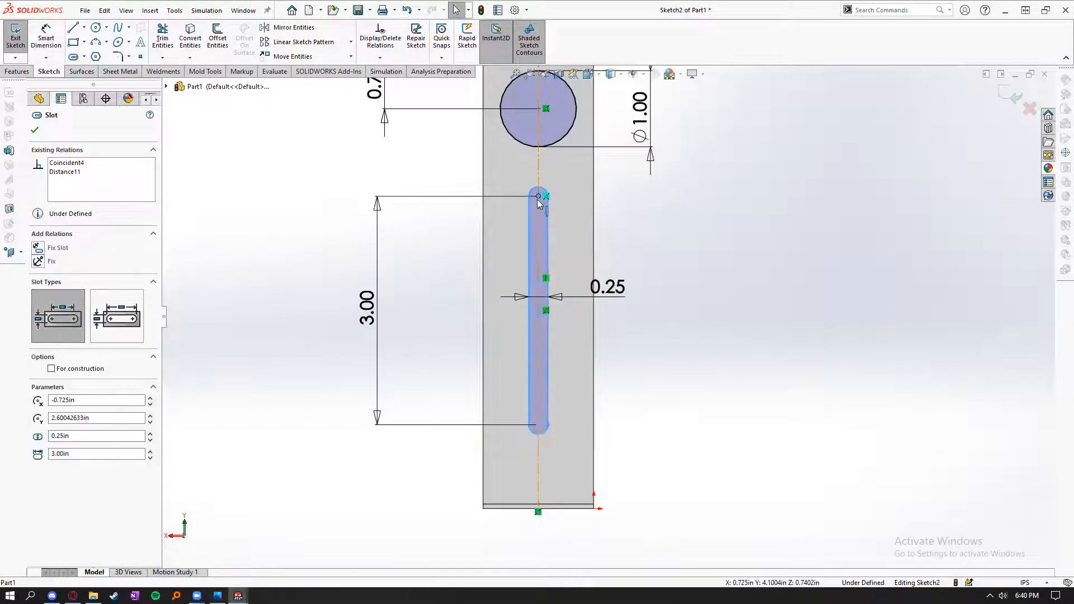
{"action": "left_click", "coordinate": [307, 260]}
{"action": "scroll", "coordinate": [660, 334], "scroll_direction": "up", "scroll_amount": 1}
{"action": "scroll", "coordinate": [660, 335], "scroll_direction": "down", "scroll_amount": 2}
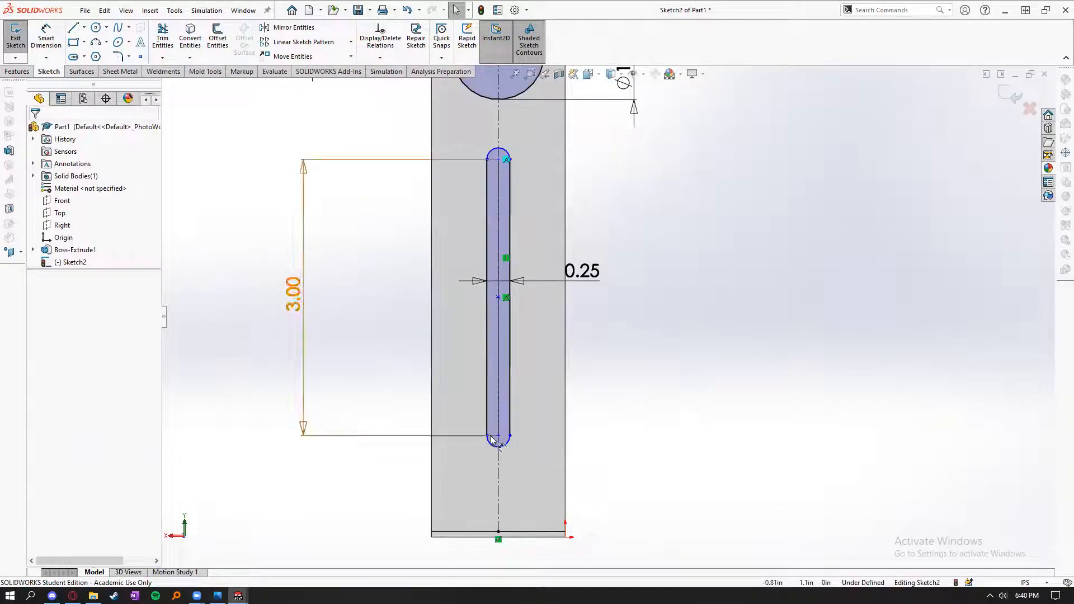
{"action": "mouse_move", "coordinate": [500, 437]}
{"action": "left_mouse_down"}
{"action": "mouse_move", "coordinate": [501, 367]}
{"action": "mouse_move", "coordinate": [501, 435]}
{"action": "left_mouse_up"}
{"action": "left_click", "coordinate": [318, 446]}
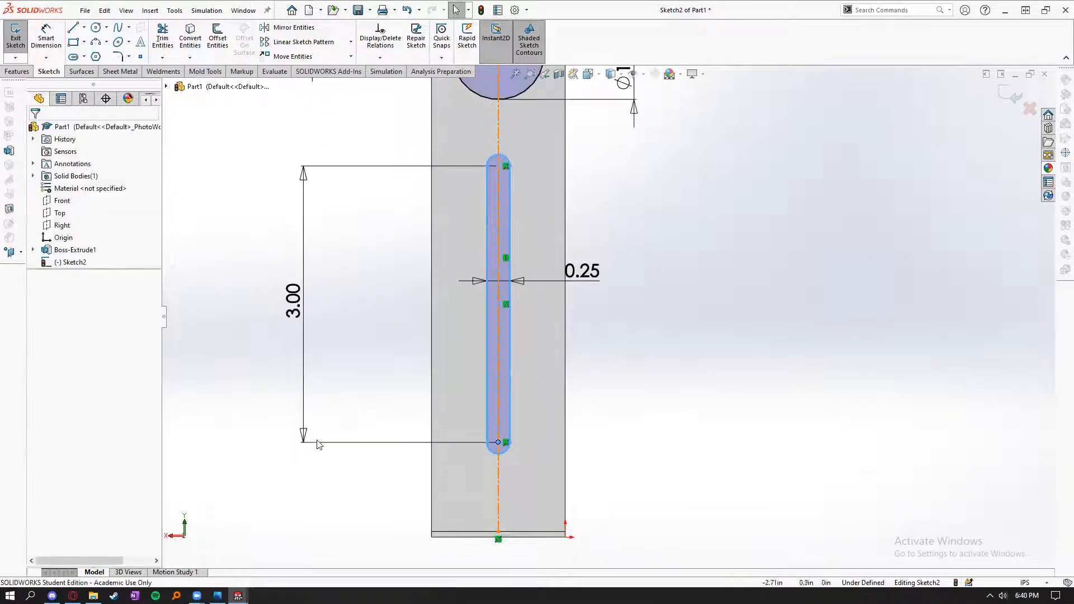
- Dimension the distance from the slot's lowest arc point to the centerline's lower endpoint, and delete that dimension
{"action": "left_click", "coordinate": [49, 44]}
{"action": "scroll", "coordinate": [688, 439], "scroll_direction": "up", "scroll_amount": 1}
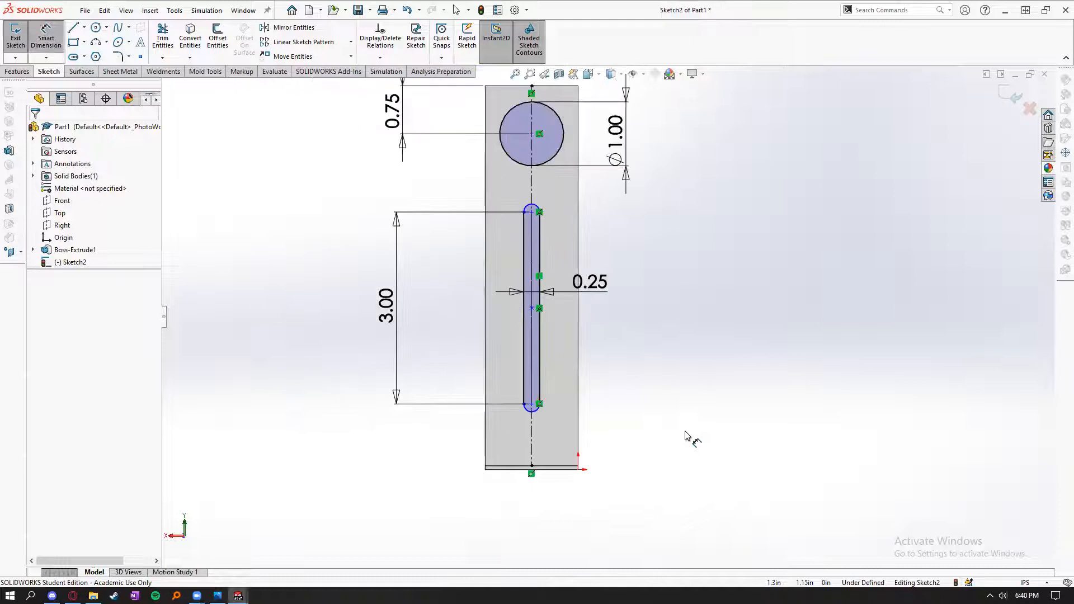
{"action": "scroll", "coordinate": [636, 413], "scroll_direction": "down", "scroll_amount": 3}
{"action": "scroll", "coordinate": [443, 474], "scroll_direction": "down", "scroll_amount": 2}
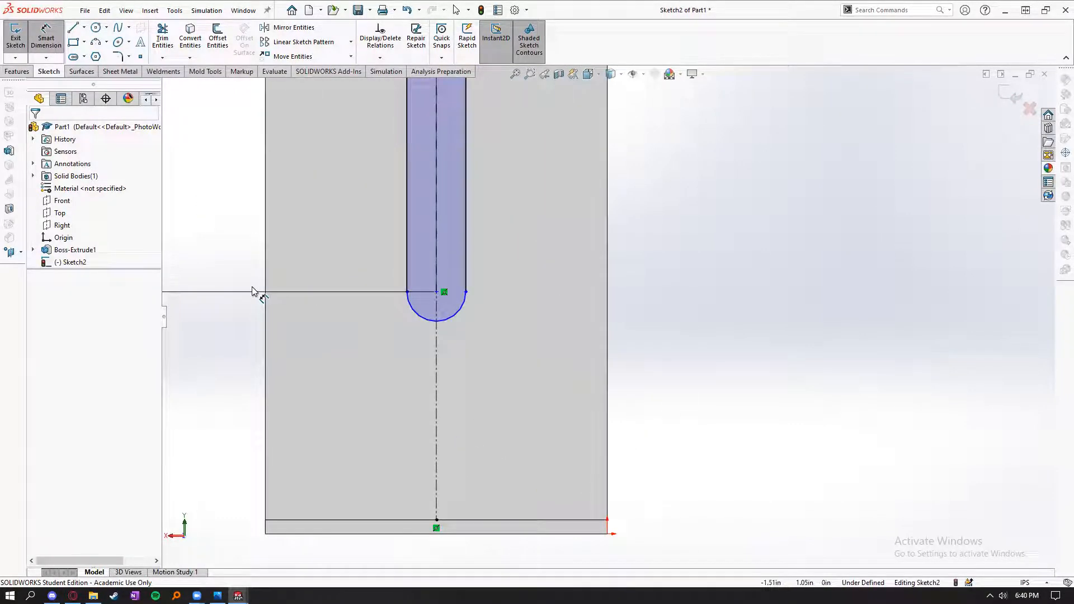
{"action": "left_click", "coordinate": [437, 323]}
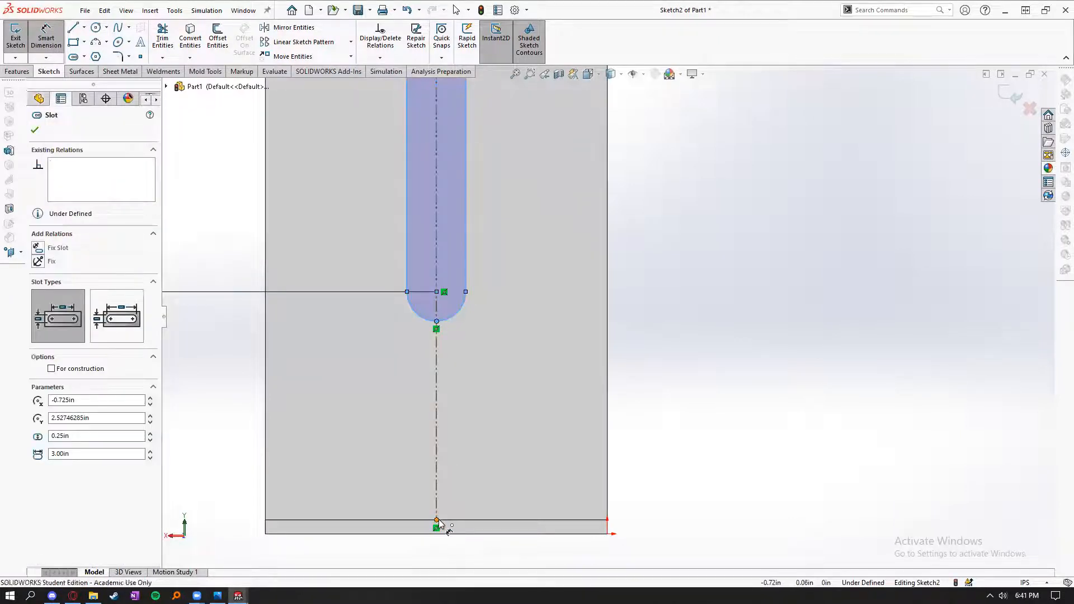
{"action": "left_click", "coordinate": [439, 522]}
{"action": "left_click", "coordinate": [770, 562]}
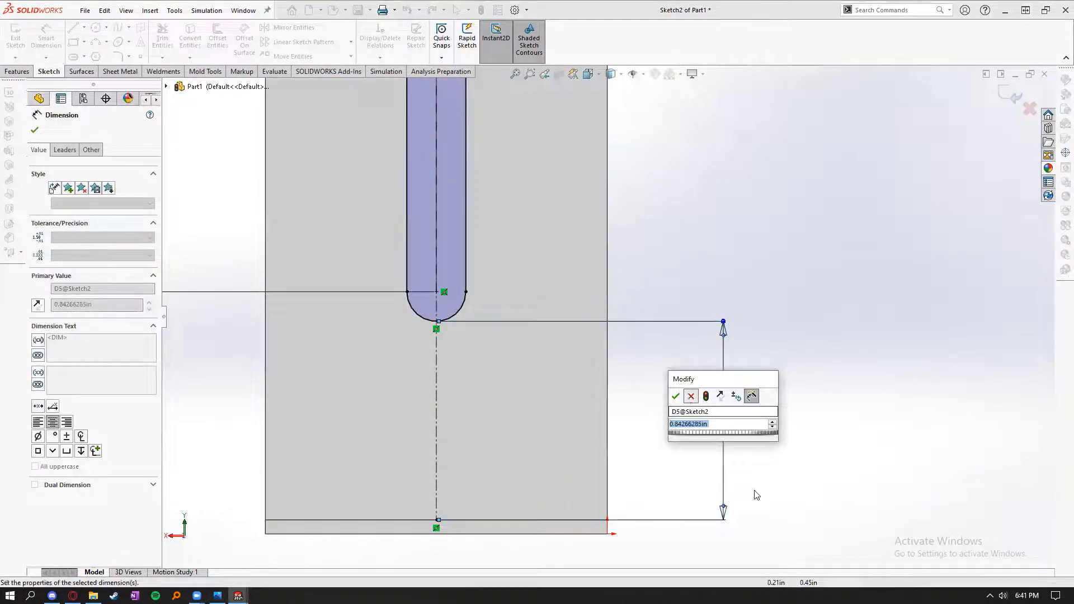
{"action": "key", "text": "Return"}
{"action": "key", "text": "Escape"}
{"action": "left_click", "coordinate": [726, 504]}
{"action": "key", "text": "Delete"}
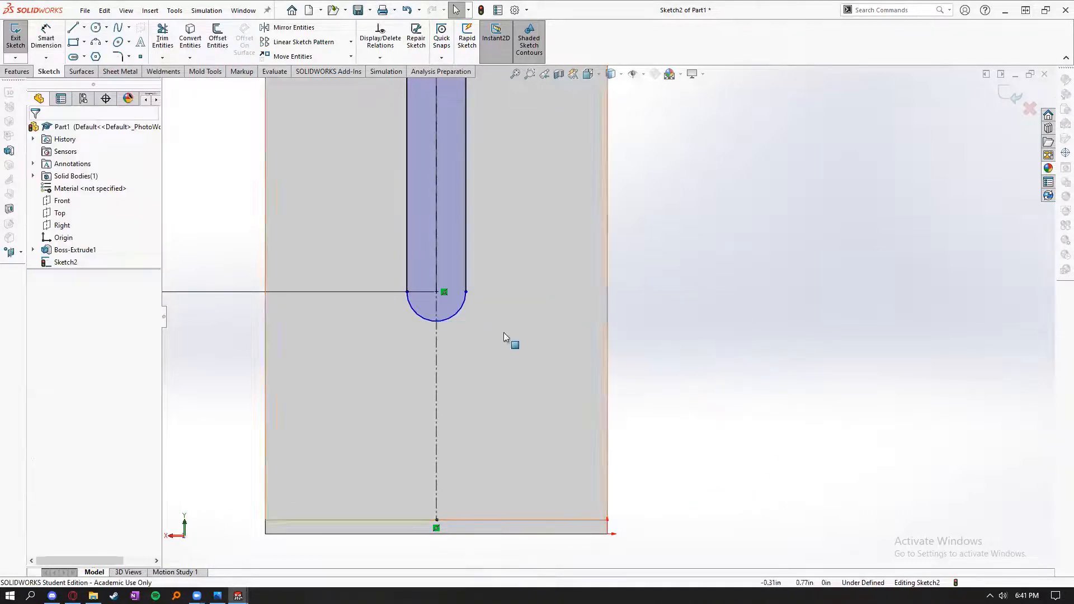
- Dimension the vertical distance from the centerline's lower endpoint to the slot's lowest arc point as 0.75 in
{"action": "left_click", "coordinate": [47, 40]}
{"action": "left_click", "coordinate": [437, 520]}
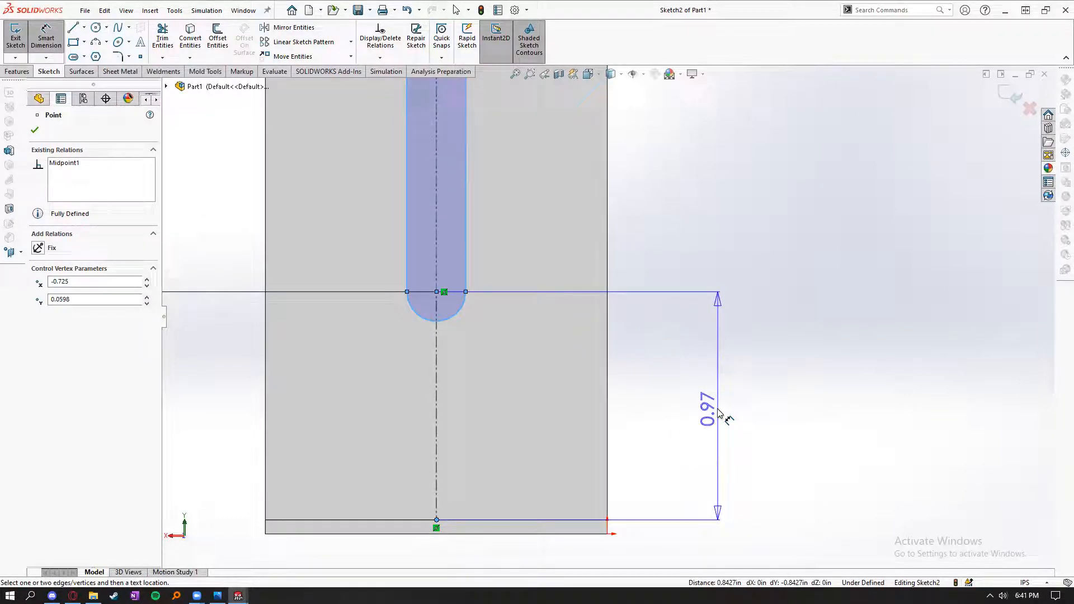
{"action": "key", "text": "Escape"}
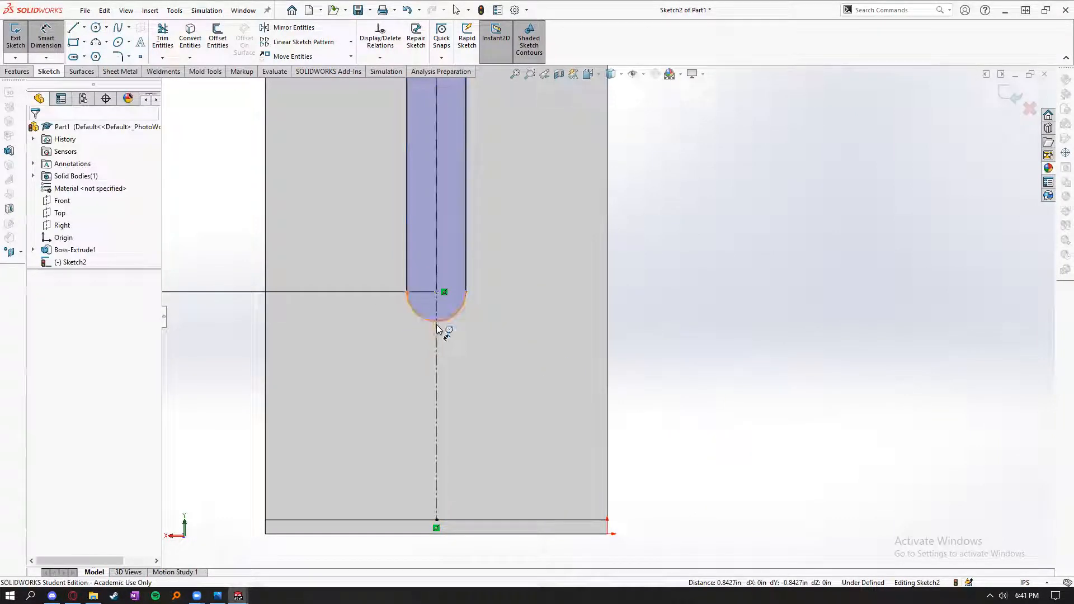
{"action": "left_click", "coordinate": [436, 520]}
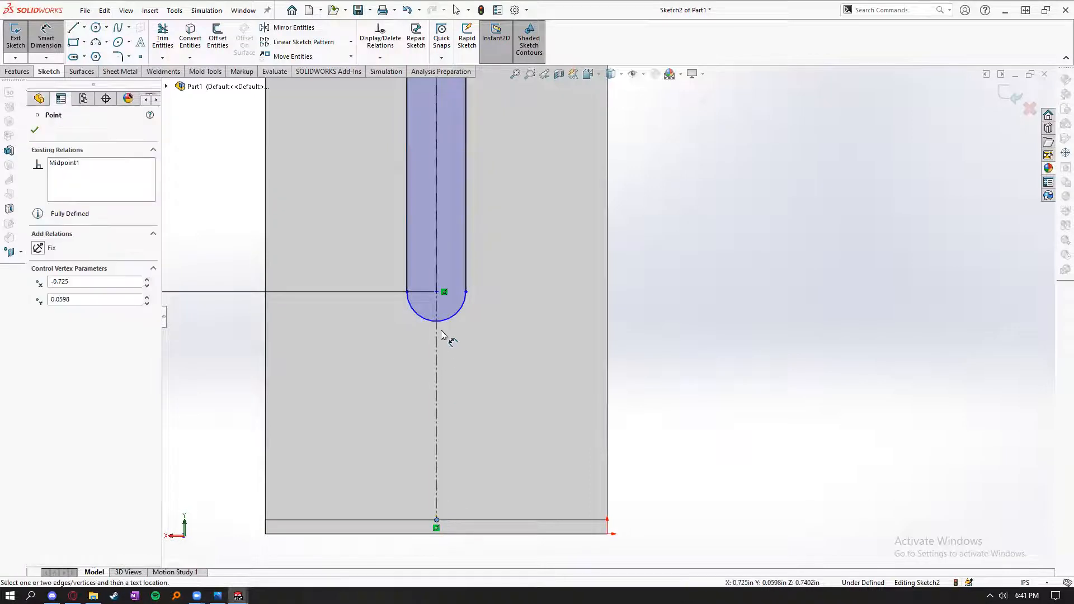
{"action": "left_click", "coordinate": [436, 322]}
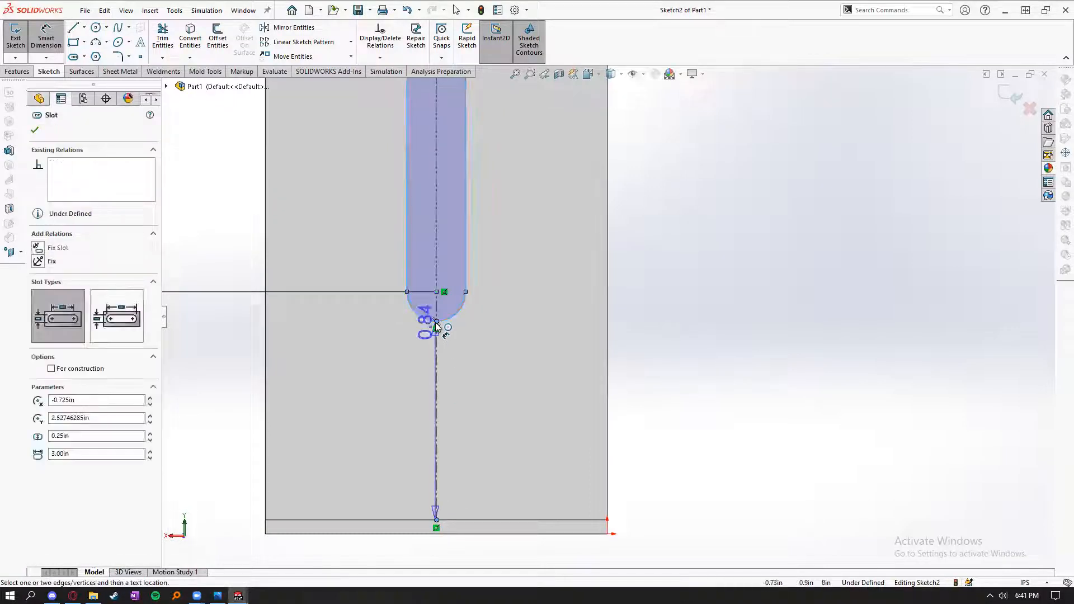
{"action": "left_click", "coordinate": [693, 358]}
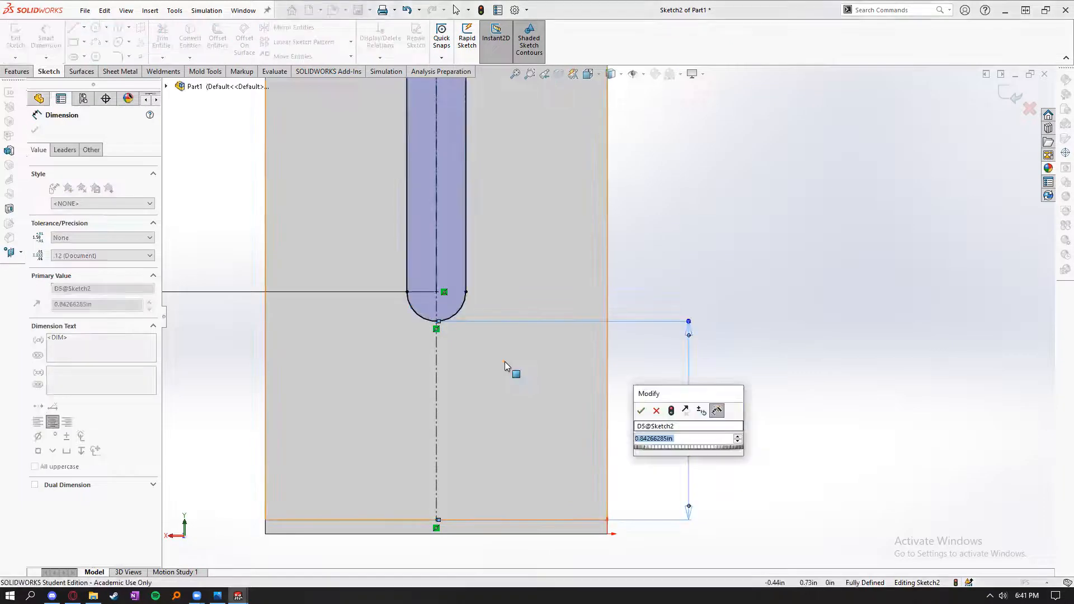
{"action": "key", "text": "BackSpace"}
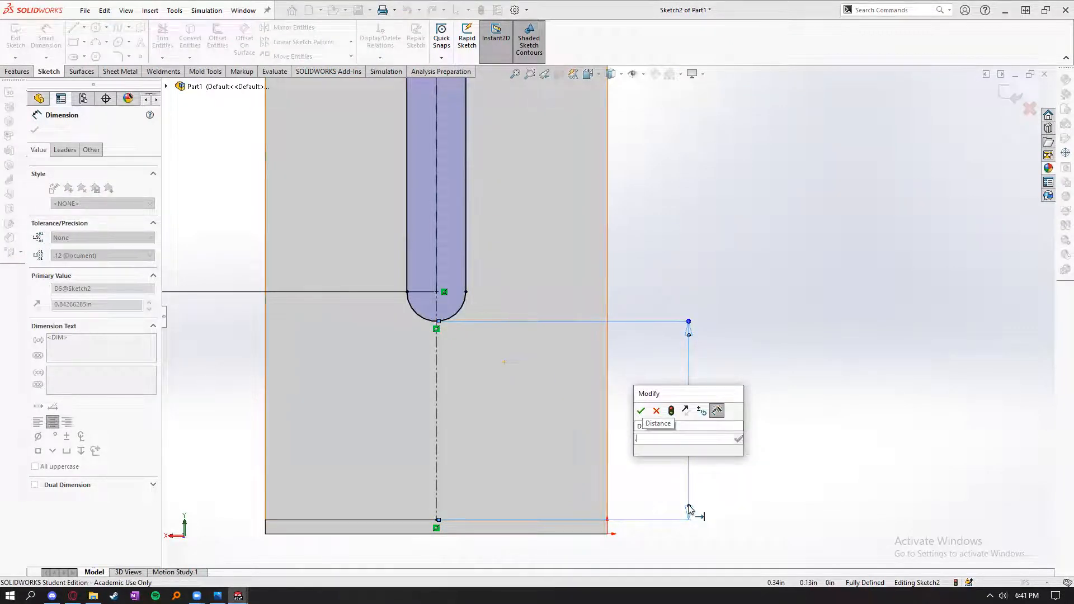
{"action": "type", "text": ".75"}
{"action": "key", "text": "Return"}
{"action": "key", "text": "Escape"}
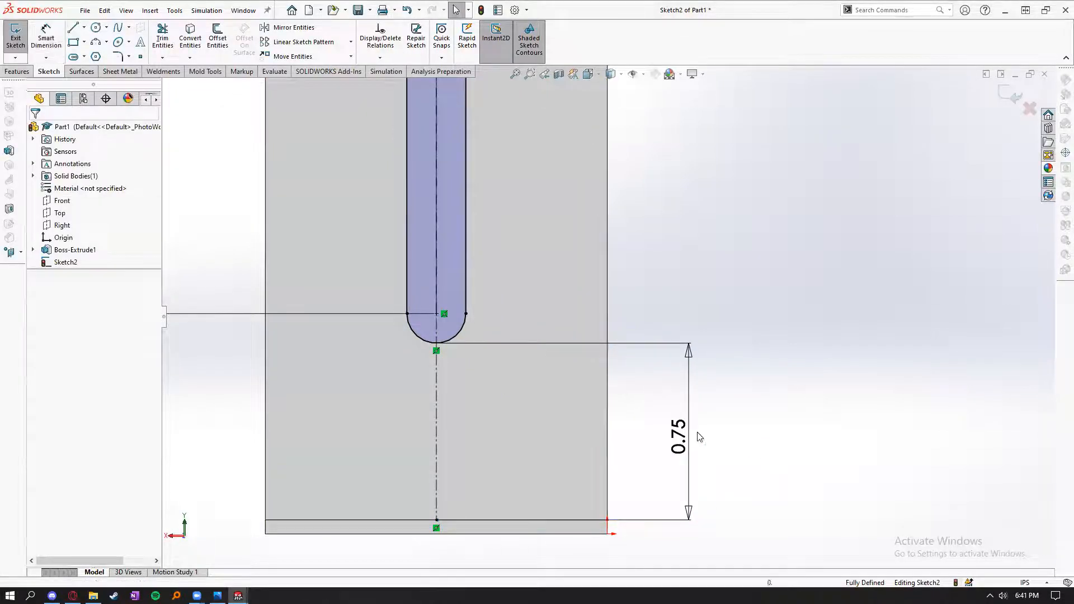
{"action": "left_click", "coordinate": [453, 341]}
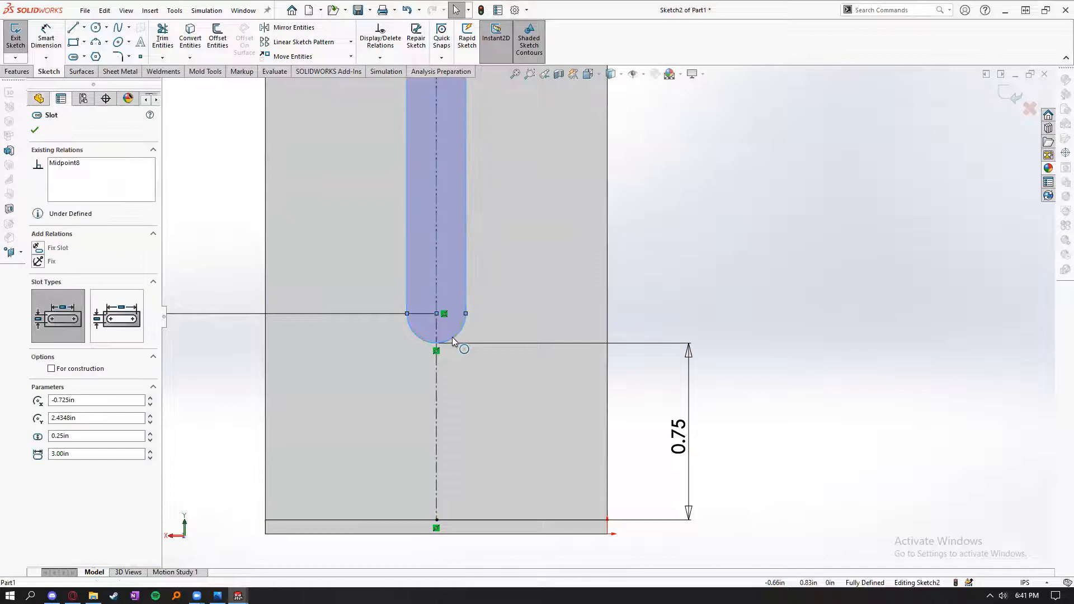
{"action": "right_click", "coordinate": [453, 341]}
{"action": "left_click", "coordinate": [492, 363]}
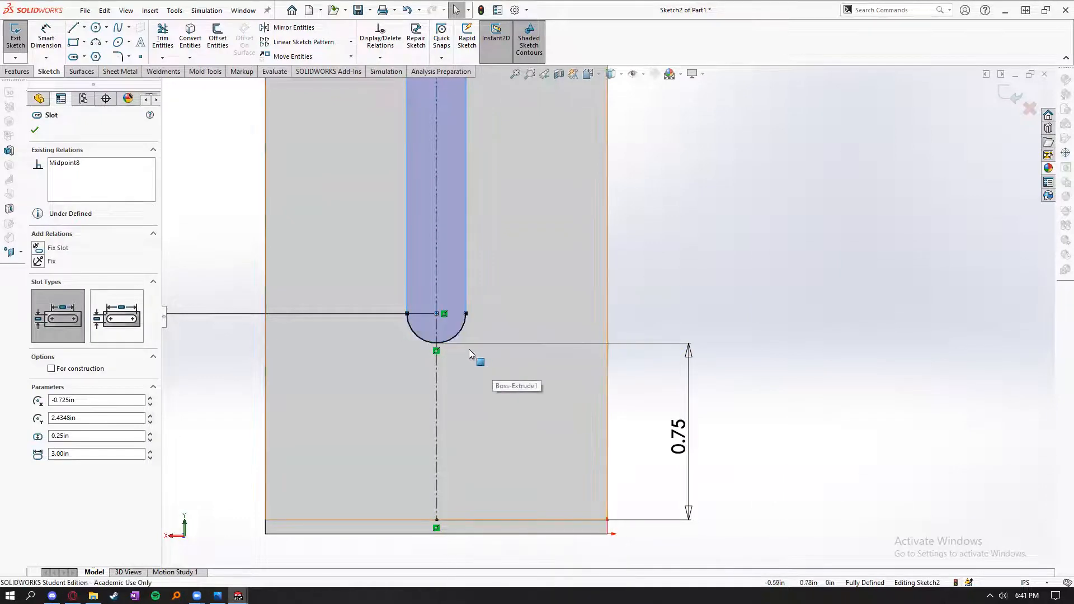
{"action": "left_click", "coordinate": [455, 336]}
{"action": "right_click", "coordinate": [455, 337]}
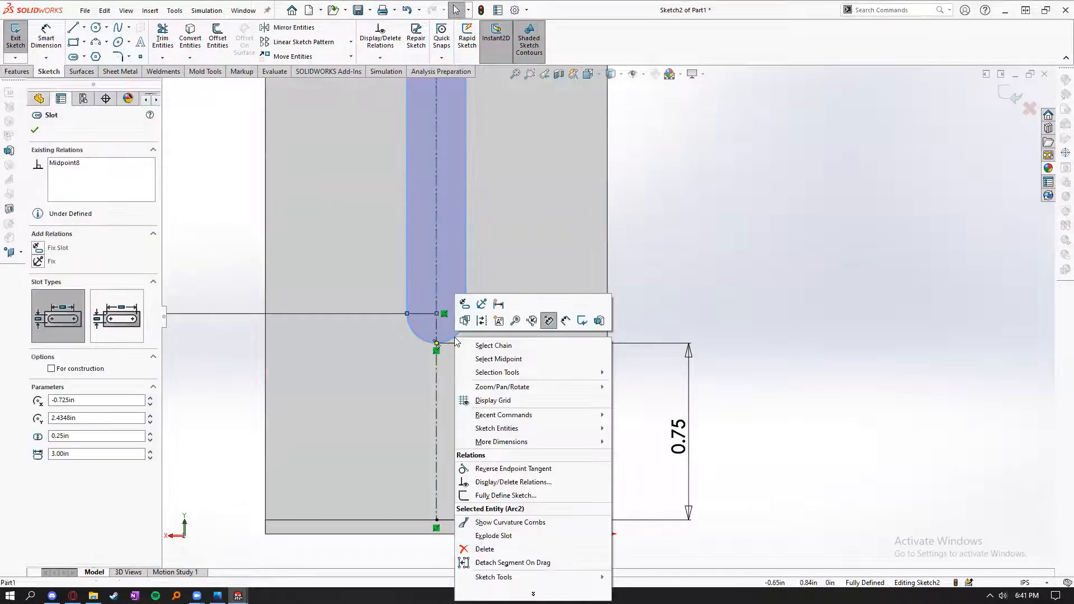
{"action": "left_click", "coordinate": [874, 337]}
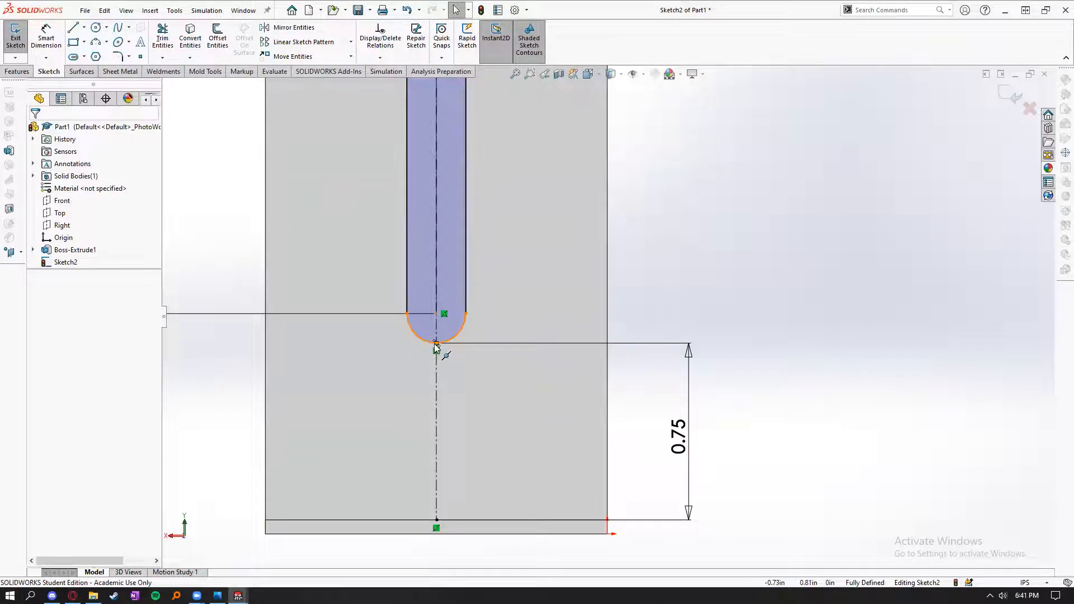
- Sketch a horizontal midpoint line about 0.88 in long, centered on the slot's center point
{"action": "scroll", "coordinate": [607, 316], "scroll_direction": "up", "scroll_amount": 3}
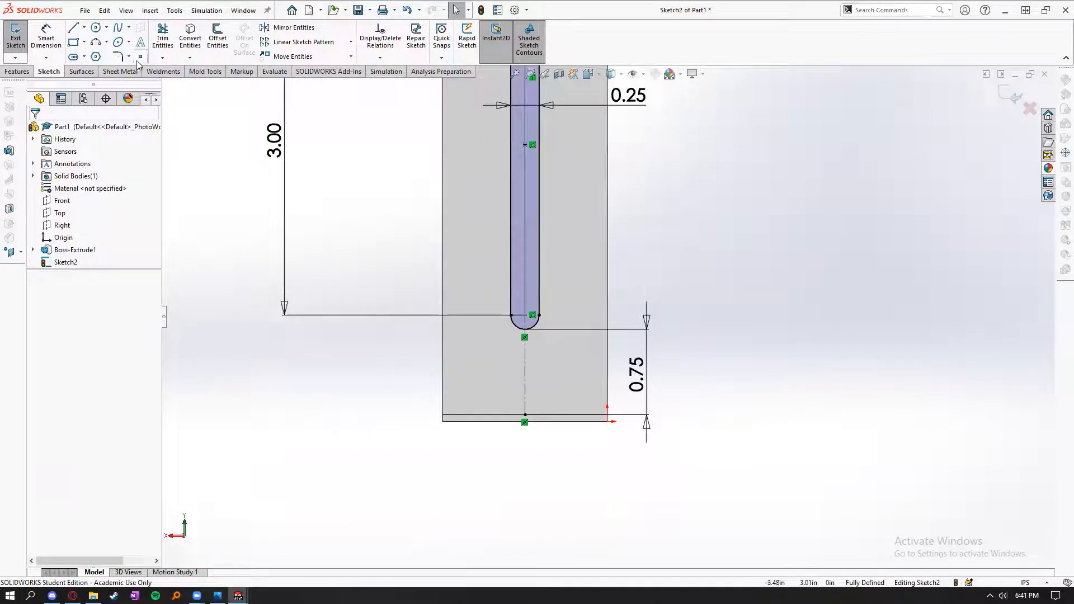
{"action": "scroll", "coordinate": [607, 316], "scroll_direction": "up", "scroll_amount": 3}
{"action": "scroll", "coordinate": [691, 214], "scroll_direction": "down", "scroll_amount": 2}
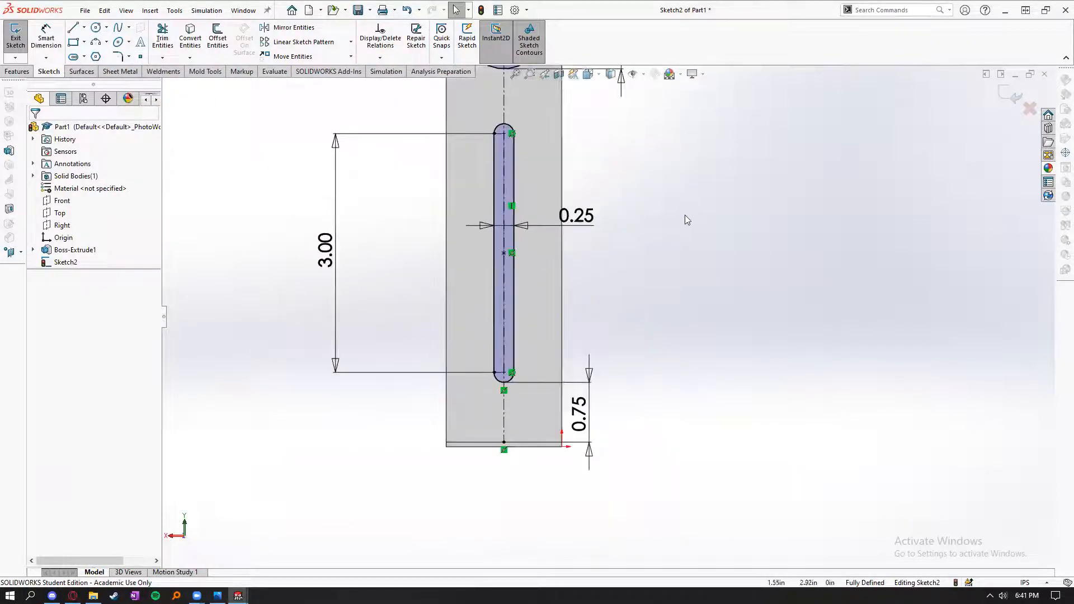
{"action": "scroll", "coordinate": [632, 239], "scroll_direction": "down", "scroll_amount": 2}
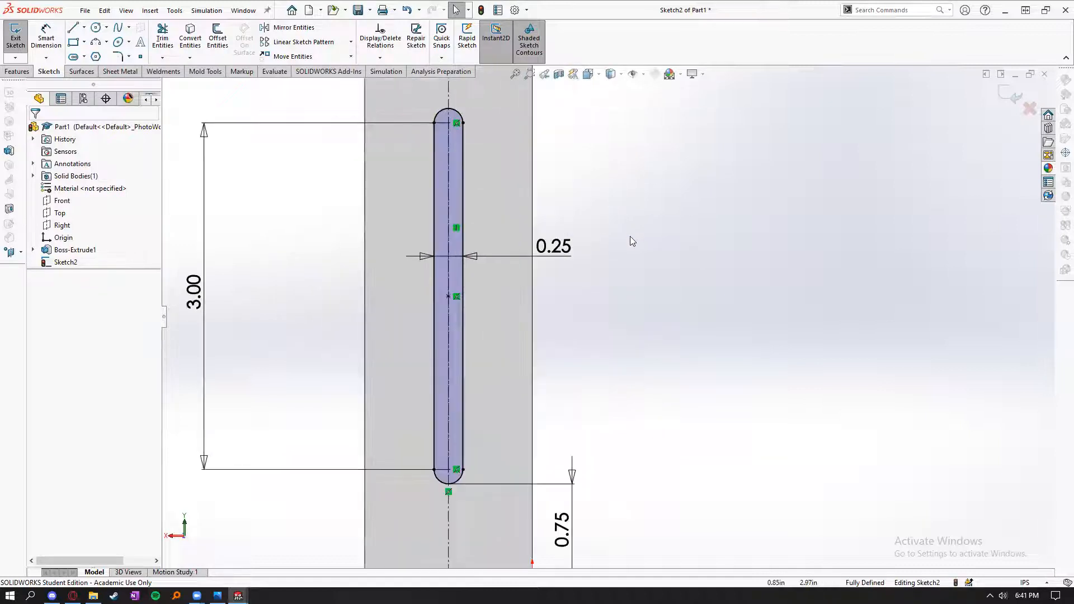
{"action": "left_click", "coordinate": [73, 56]}
{"action": "left_click", "coordinate": [73, 56]}
{"action": "left_click", "coordinate": [84, 27]}
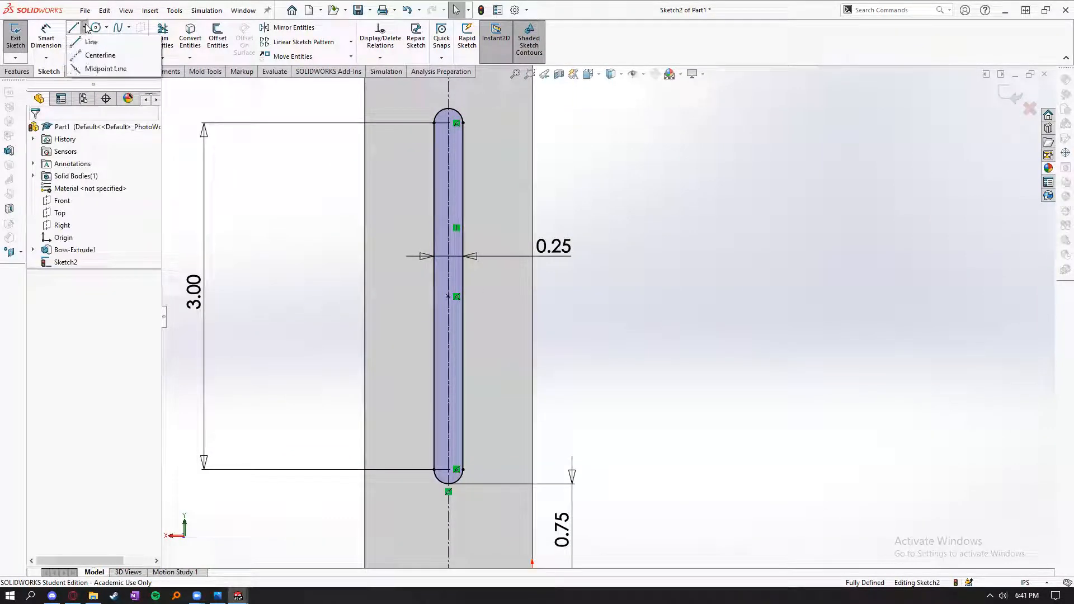
{"action": "left_click", "coordinate": [94, 68]}
{"action": "scroll", "coordinate": [428, 319], "scroll_direction": "down", "scroll_amount": 2}
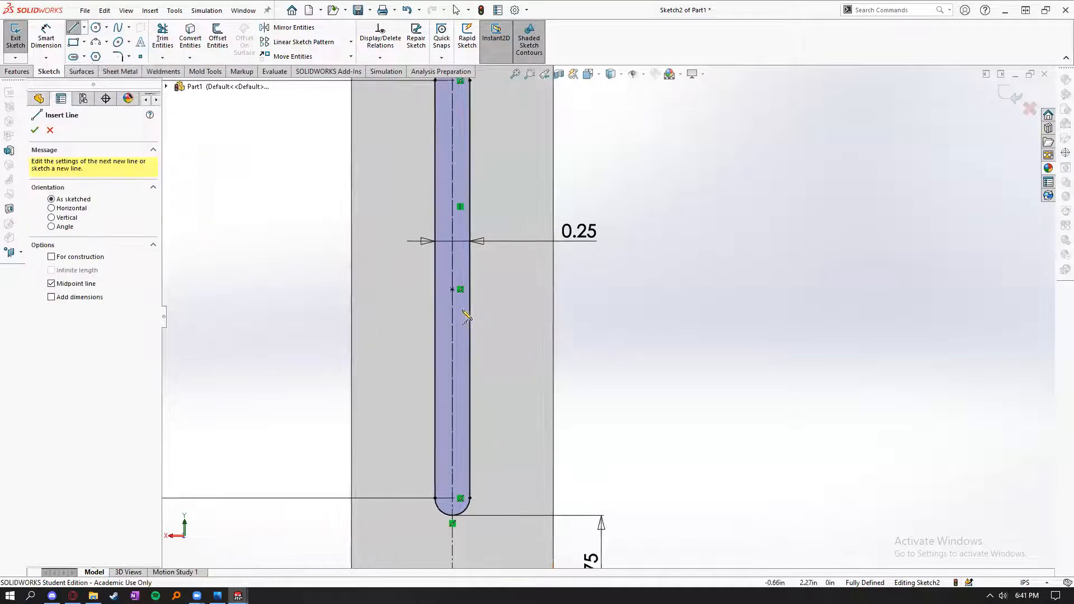
{"action": "left_click", "coordinate": [457, 287]}
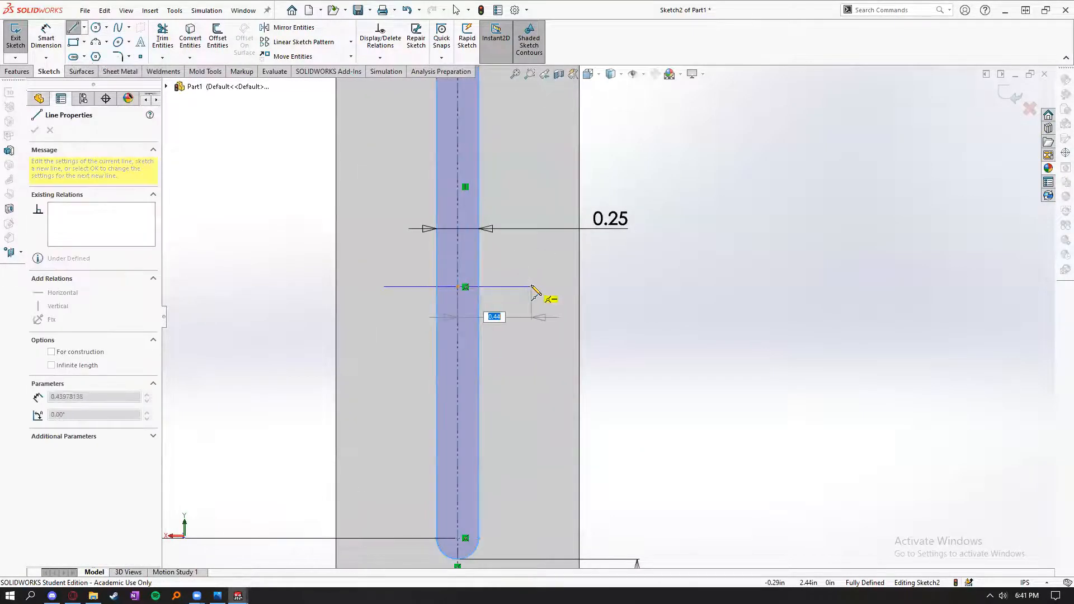
{"action": "left_click", "coordinate": [531, 286]}
{"action": "key", "text": "Escape"}
- Dimension the horizontal midpoint line's length as 0.75 in and convert the line to construction geometry
{"action": "left_click", "coordinate": [42, 37]}
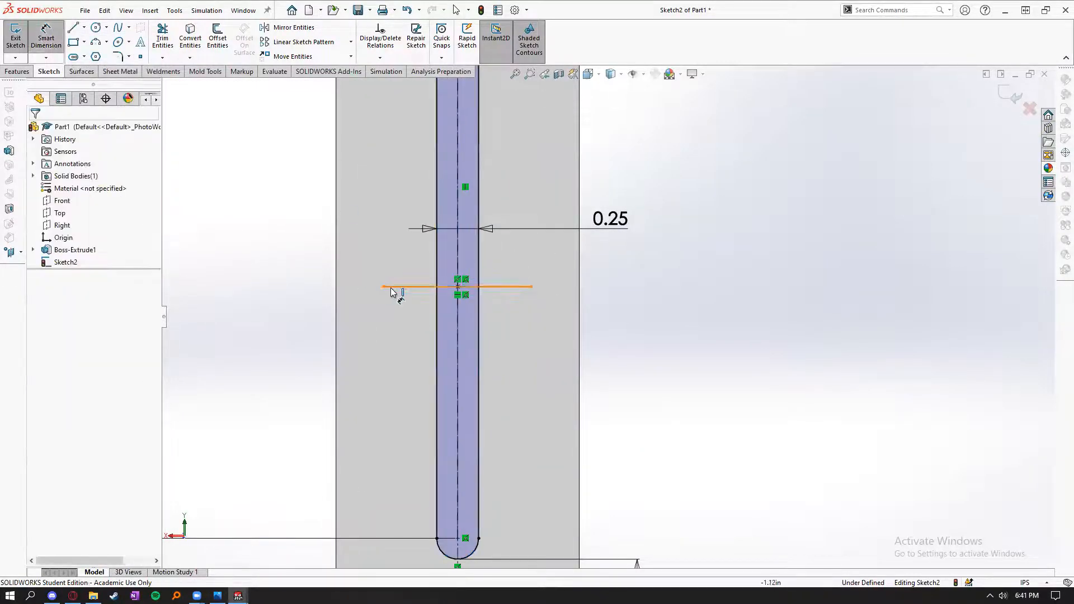
{"action": "left_click", "coordinate": [401, 290]}
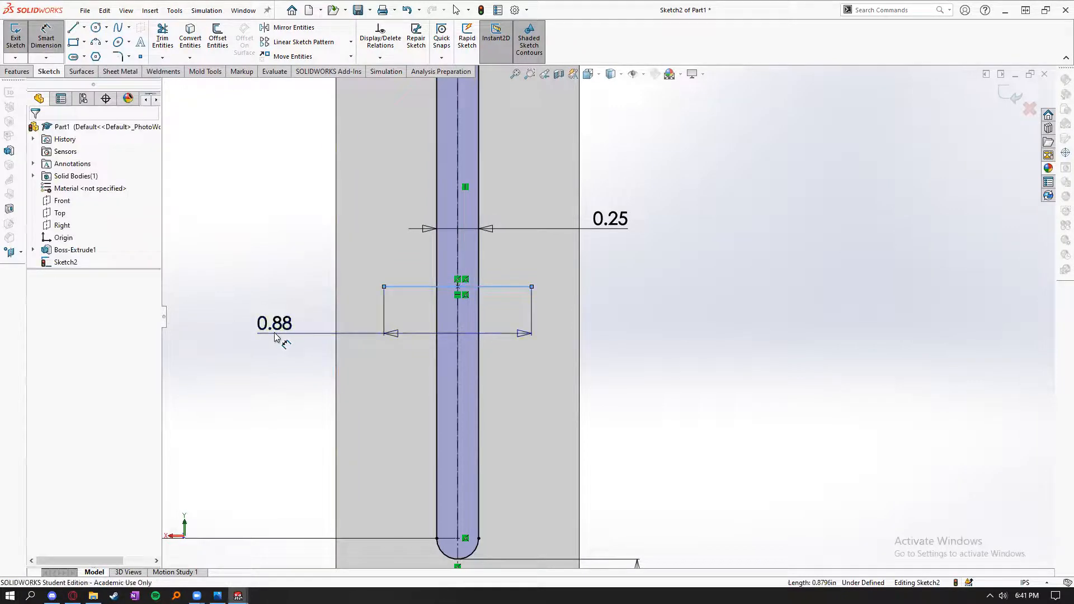
{"action": "left_click", "coordinate": [275, 333]}
{"action": "type", "text": ".75"}
{"action": "key", "text": "Return"}
{"action": "key", "text": "Escape"}
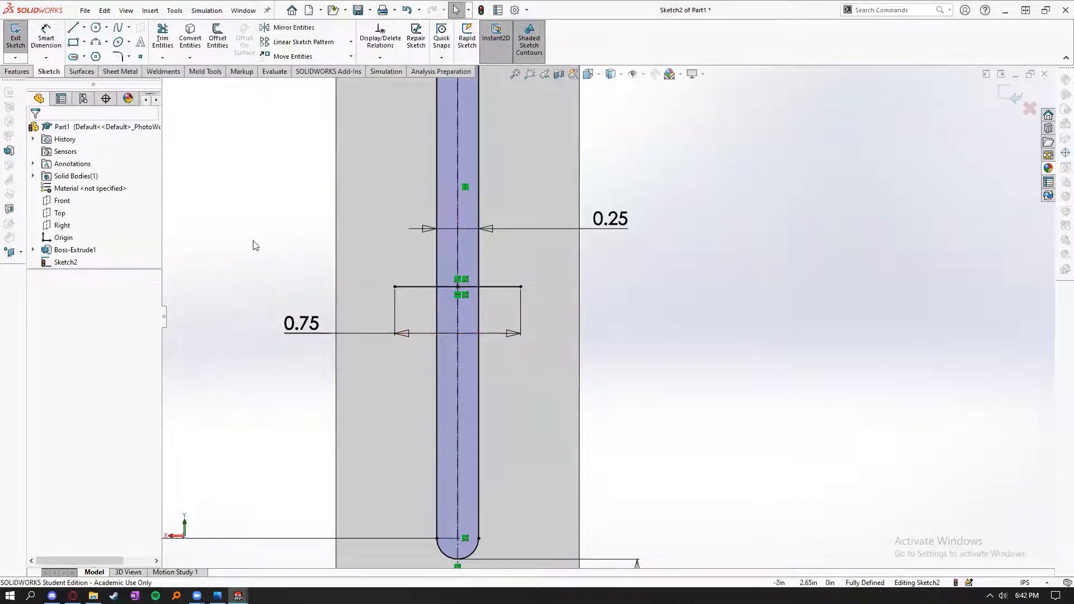
{"action": "right_click", "coordinate": [414, 287]}
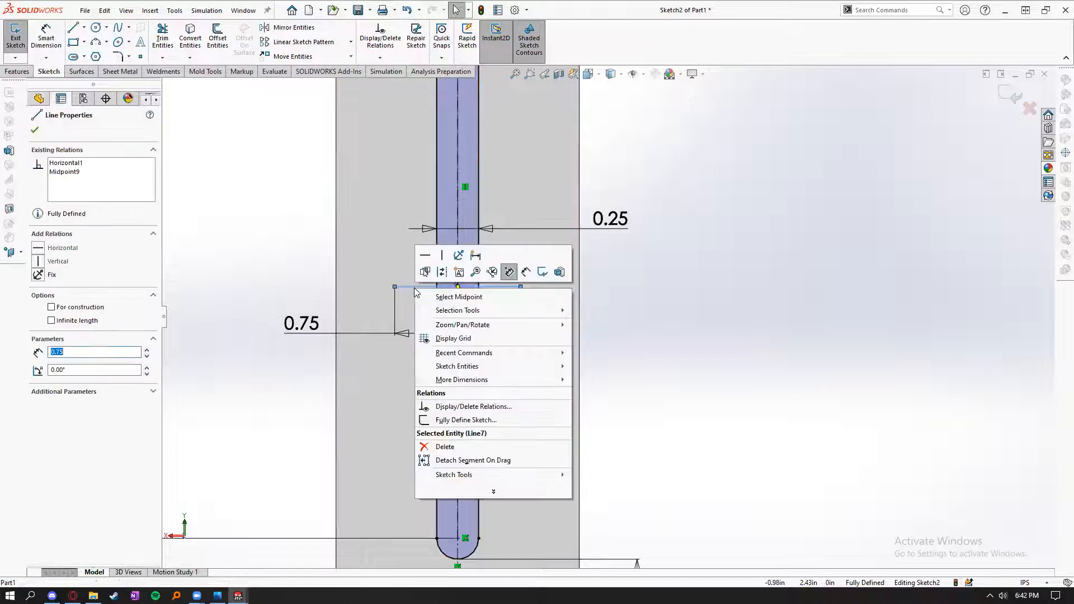
{"action": "left_click", "coordinate": [442, 272]}
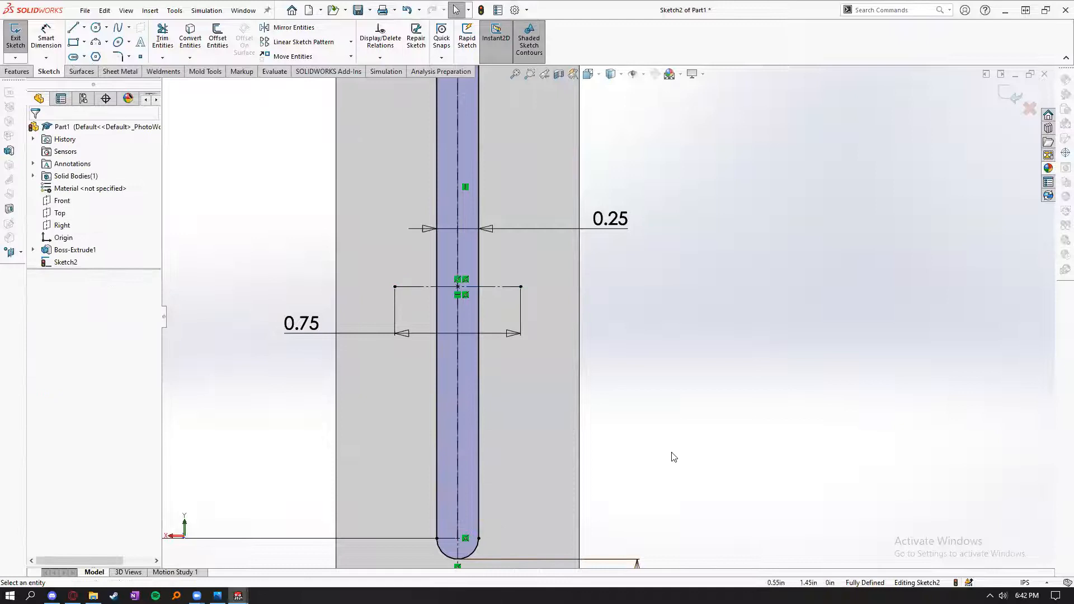
- Sketch a vertical centerpoint slot about 3 in long and 0.28 in wide, centered on the left endpoint of the horizontal construction line
{"action": "scroll", "coordinate": [559, 346], "scroll_direction": "up", "scroll_amount": 2}
{"action": "left_click", "coordinate": [537, 296]}
{"action": "left_click", "coordinate": [332, 356]}
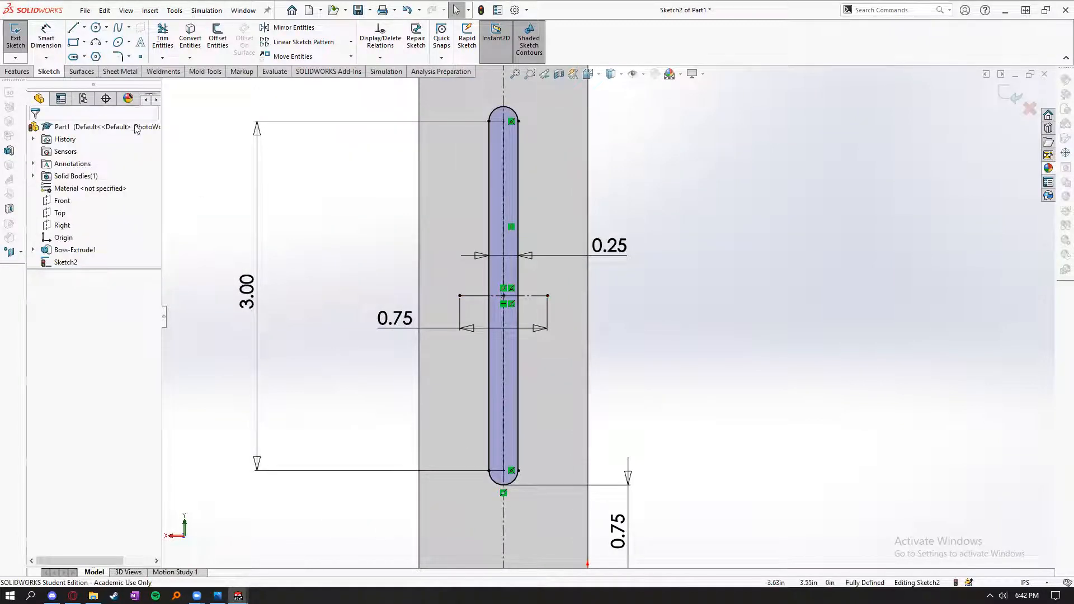
{"action": "left_click", "coordinate": [73, 57]}
{"action": "left_click", "coordinate": [460, 296]}
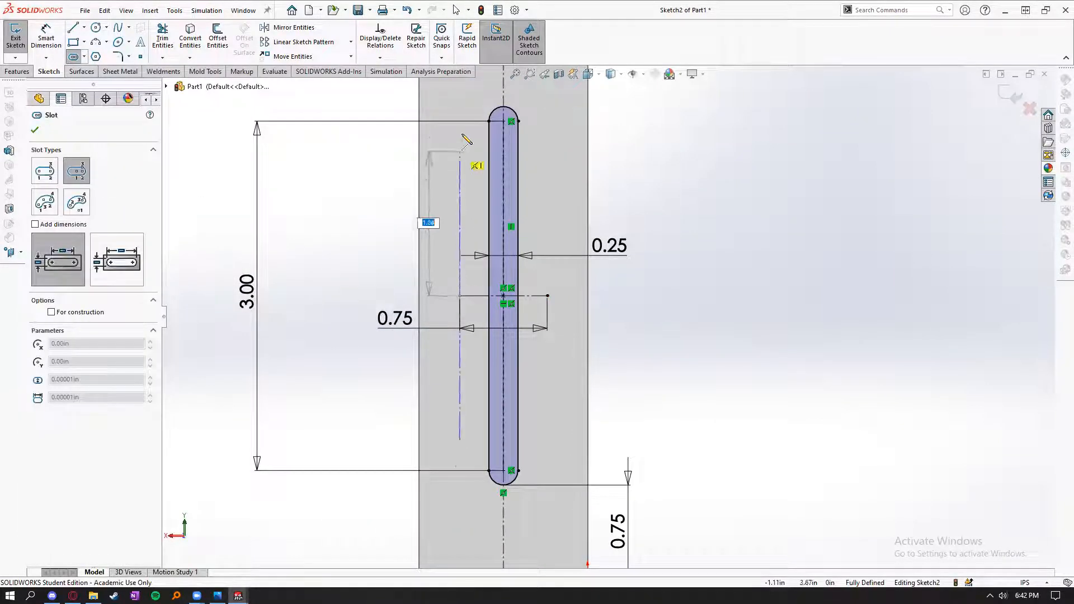
{"action": "left_click", "coordinate": [459, 121]}
{"action": "left_click", "coordinate": [476, 156]}
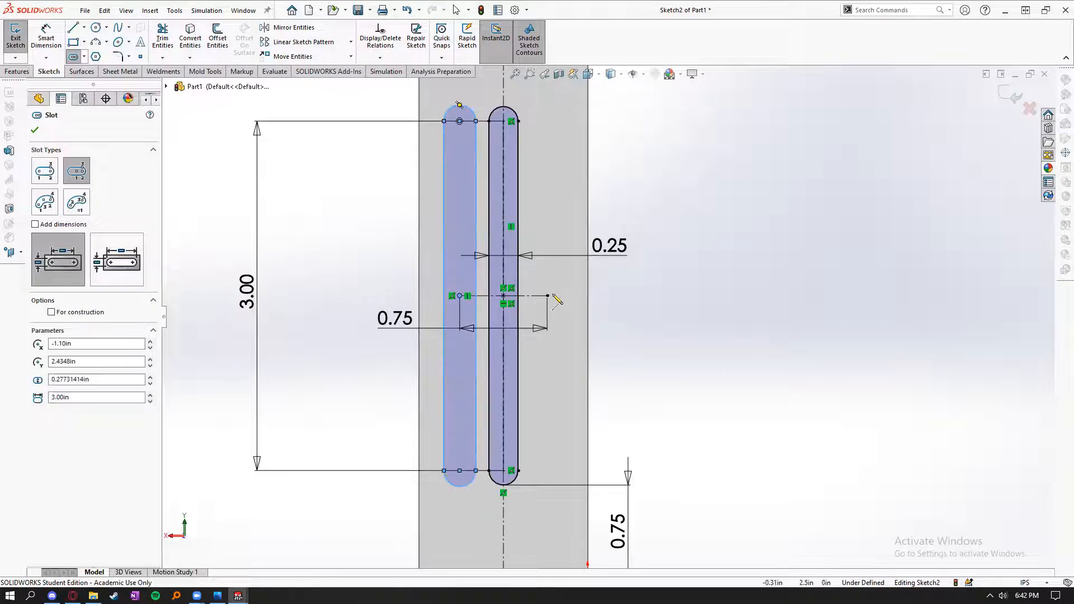
- Sketch a similar vertical centerpoint slot centered on the right endpoint of the horizontal construction line
{"action": "left_click", "coordinate": [547, 295]}
{"action": "left_click", "coordinate": [547, 120]}
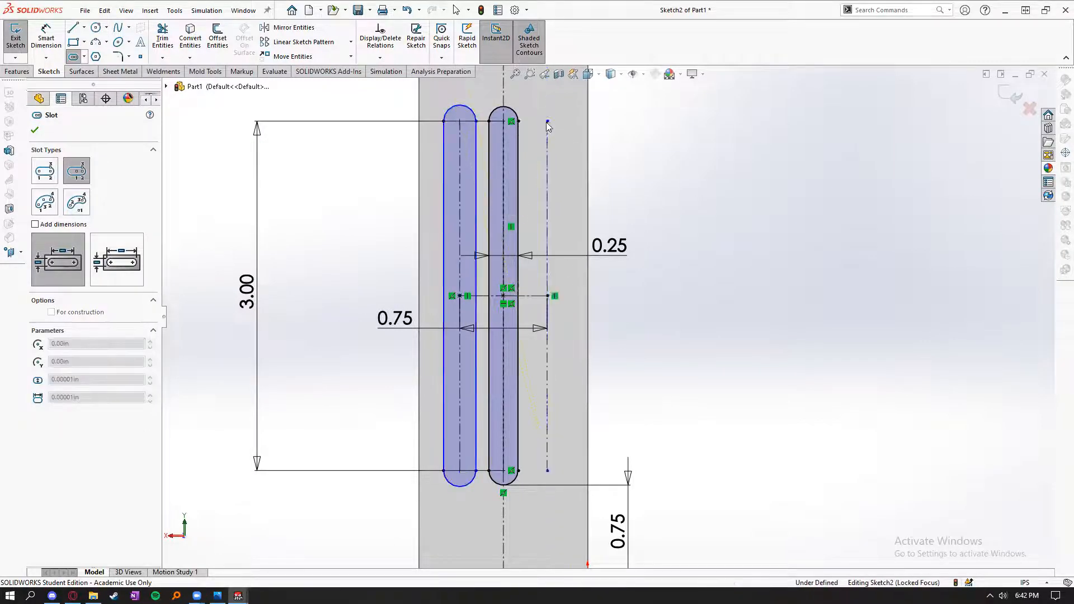
{"action": "left_click", "coordinate": [564, 129]}
{"action": "key", "text": "Escape"}
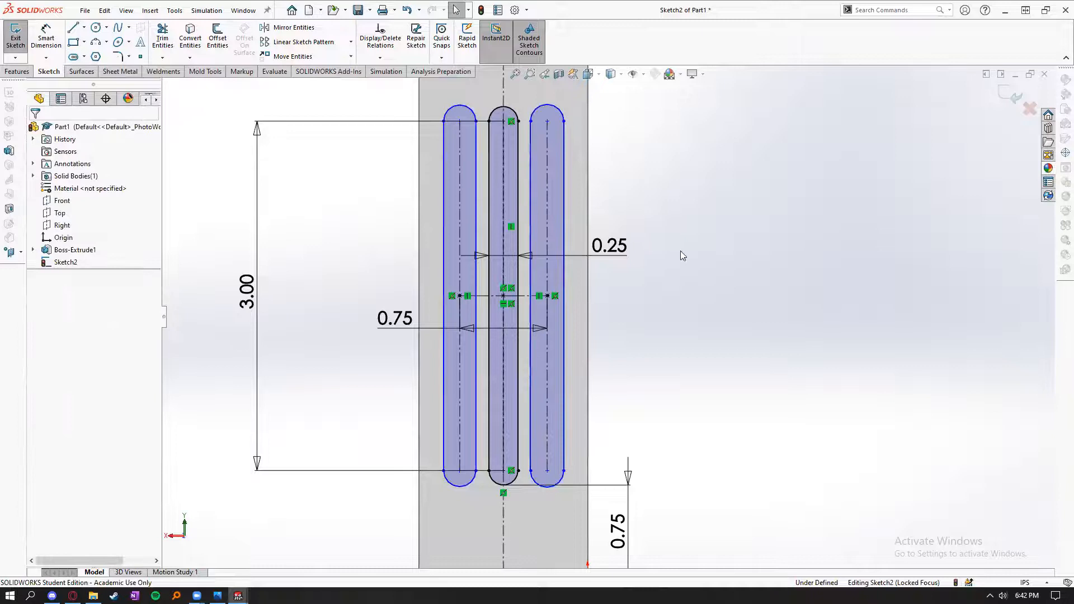
- Apply an Equal Slots relation between the dimensioned middle slot and the two outer slots
{"action": "scroll", "coordinate": [486, 501], "scroll_direction": "down", "scroll_amount": 3}
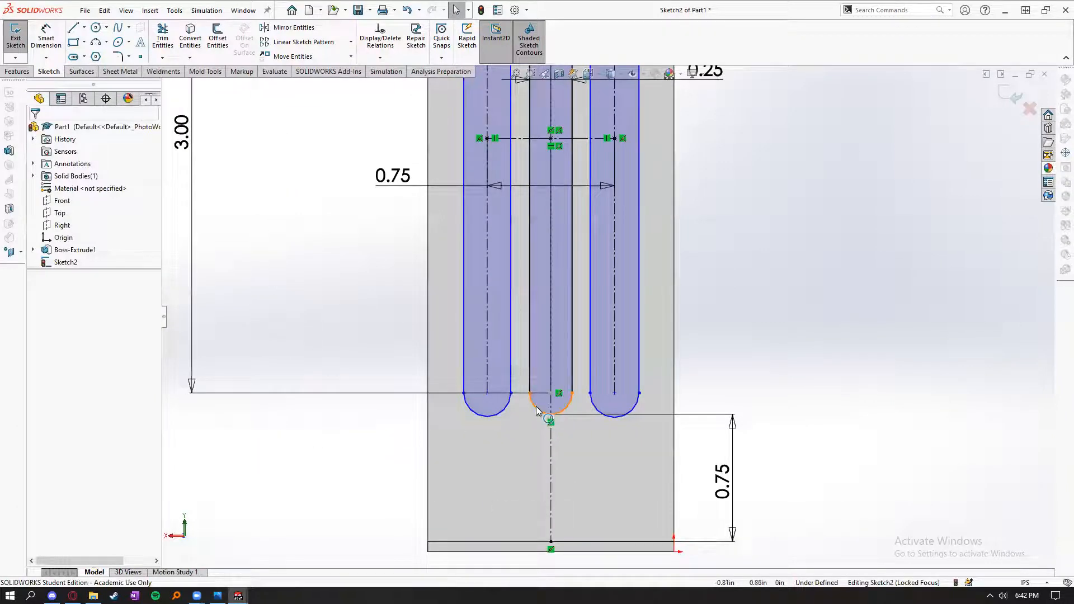
{"action": "left_click", "coordinate": [534, 414]}
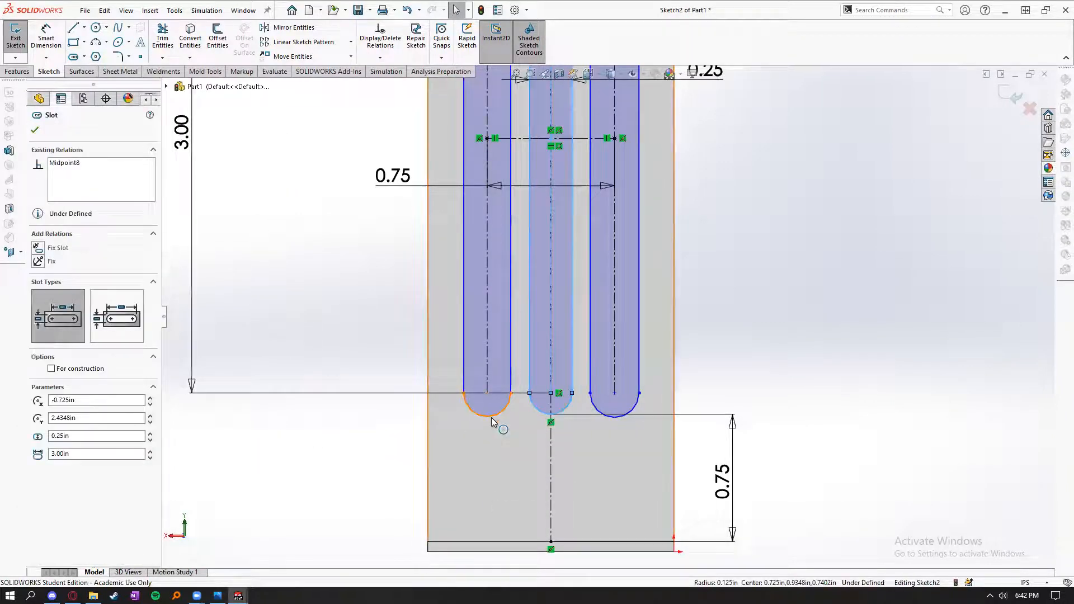
{"action": "left_click", "coordinate": [612, 417], "text": "ctrl"}
{"action": "left_click", "coordinate": [40, 327]}
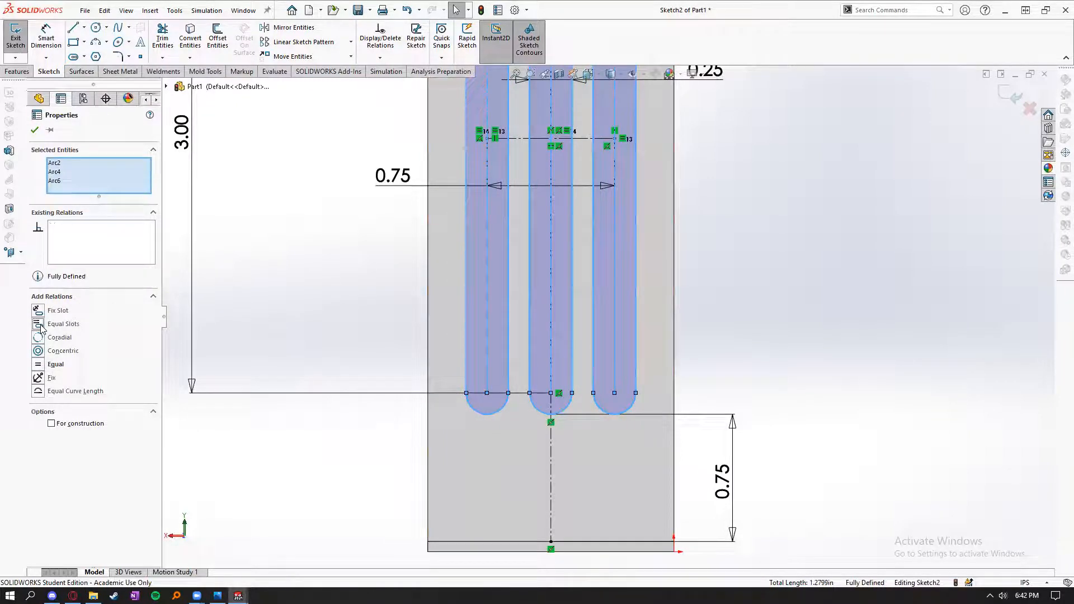
{"action": "left_click", "coordinate": [387, 469]}
- Examine the dimensioned sketch of the hole and three slots on the vertical plate
{"action": "scroll", "coordinate": [607, 314], "scroll_direction": "up", "scroll_amount": 5}
{"action": "scroll", "coordinate": [638, 224], "scroll_direction": "down", "scroll_amount": 3}
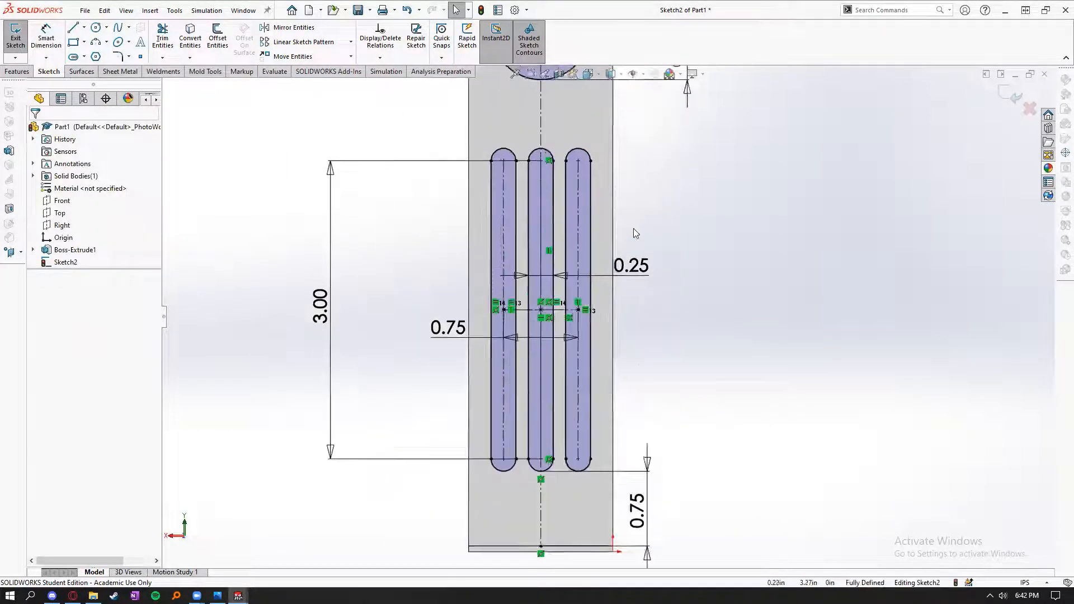
{"action": "scroll", "coordinate": [779, 463], "scroll_direction": "up", "scroll_amount": 5}
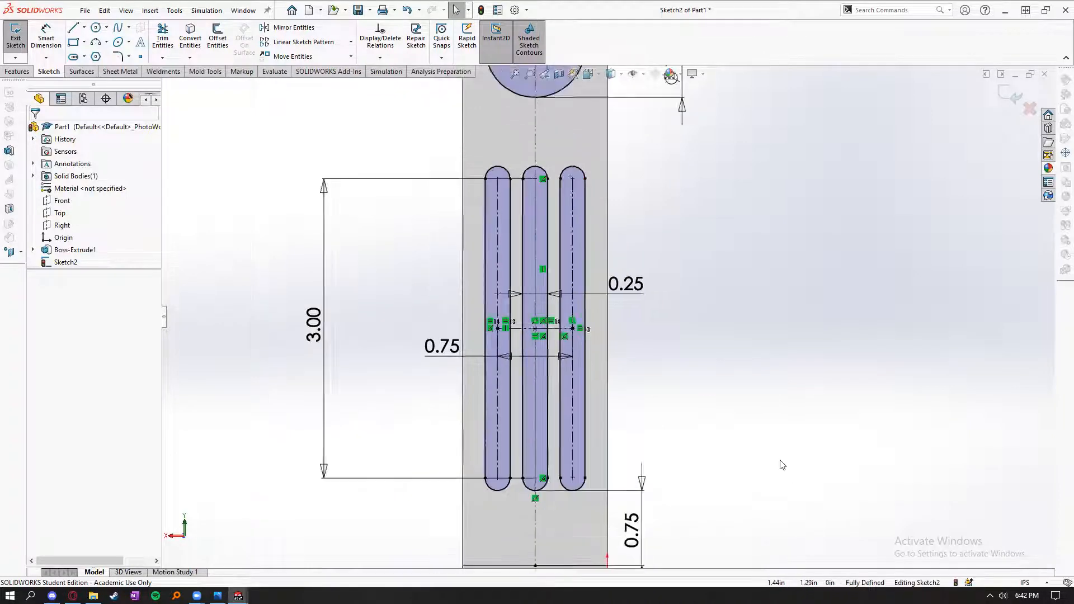
{"action": "scroll", "coordinate": [697, 377], "scroll_direction": "down", "scroll_amount": 2}
{"action": "scroll", "coordinate": [610, 166], "scroll_direction": "up", "scroll_amount": 2}
{"action": "scroll", "coordinate": [610, 252], "scroll_direction": "down", "scroll_amount": 2}
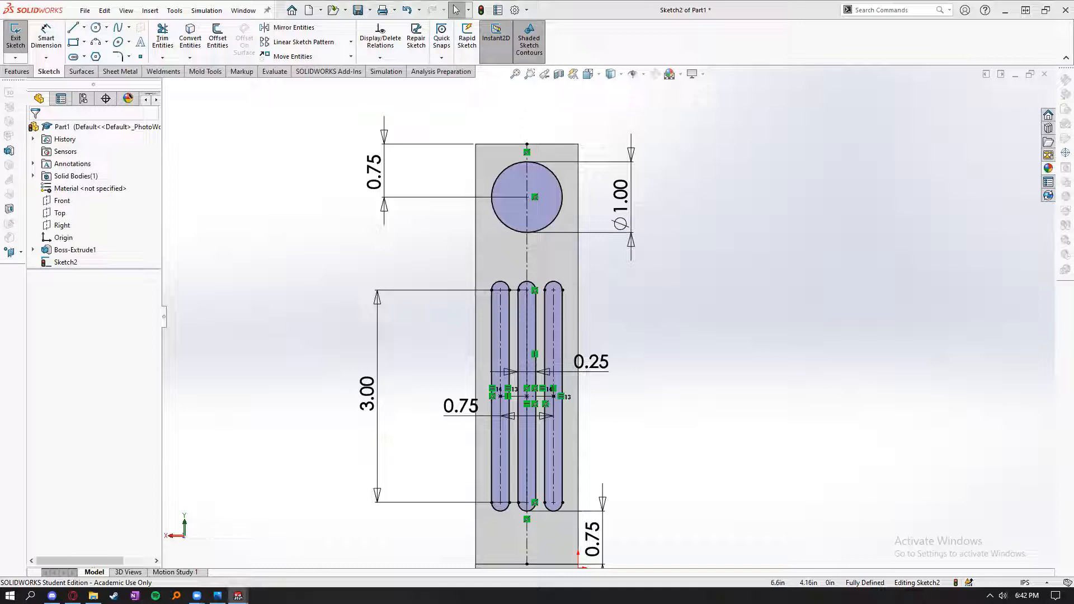
{"action": "scroll", "coordinate": [635, 441], "scroll_direction": "up", "scroll_amount": 2}
{"action": "scroll", "coordinate": [632, 340], "scroll_direction": "down", "scroll_amount": 1}
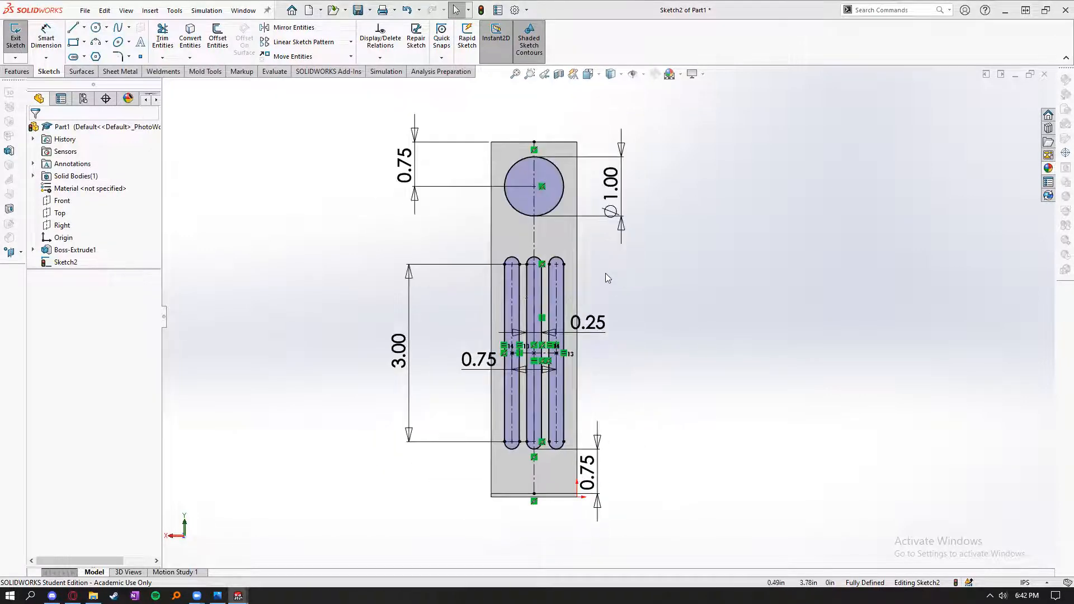
{"action": "scroll", "coordinate": [605, 273], "scroll_direction": "down", "scroll_amount": 1}
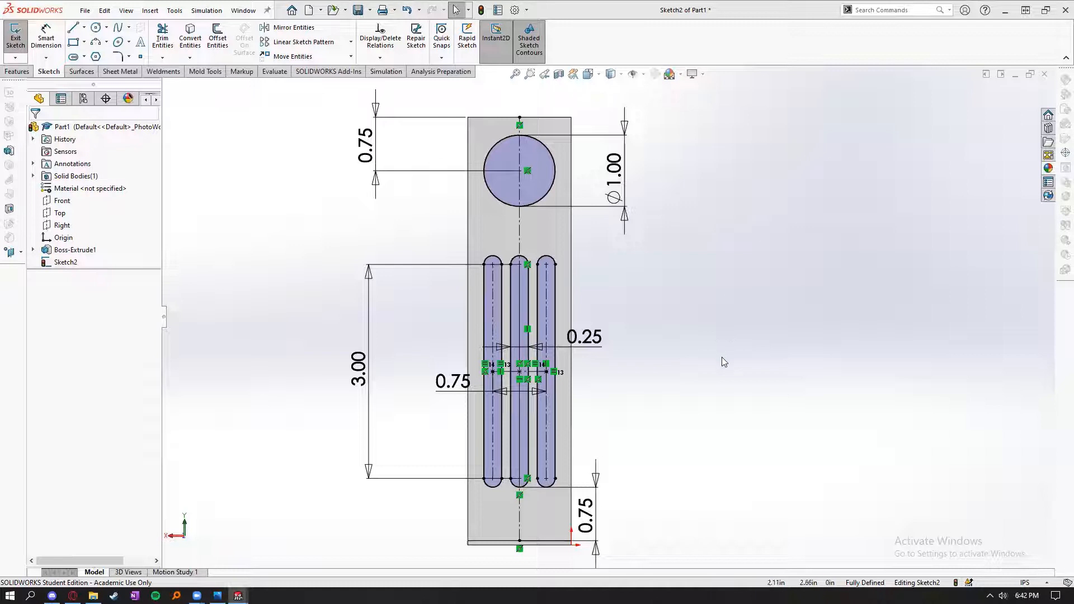
{"action": "scroll", "coordinate": [621, 271], "scroll_direction": "up", "scroll_amount": 2}
{"action": "scroll", "coordinate": [616, 346], "scroll_direction": "down", "scroll_amount": 1}
{"action": "scroll", "coordinate": [630, 374], "scroll_direction": "up", "scroll_amount": 1}
{"action": "scroll", "coordinate": [630, 374], "scroll_direction": "down", "scroll_amount": 1}
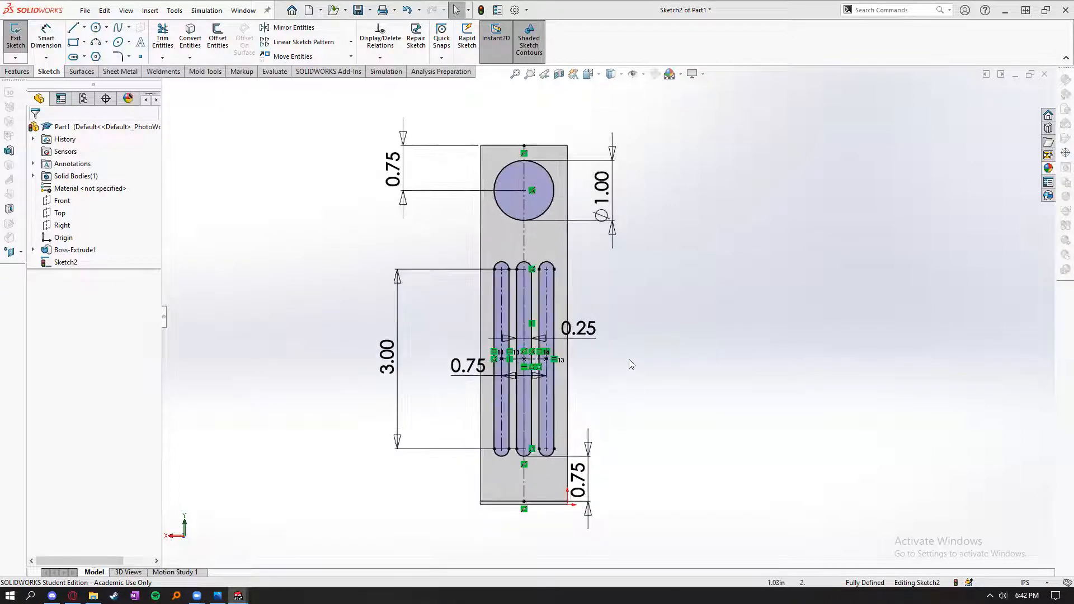
- Cut the hole and three slots through the vertical plate with an Extruded Cut set to Through All
{"action": "left_click", "coordinate": [17, 71]}
{"action": "left_click", "coordinate": [166, 50]}
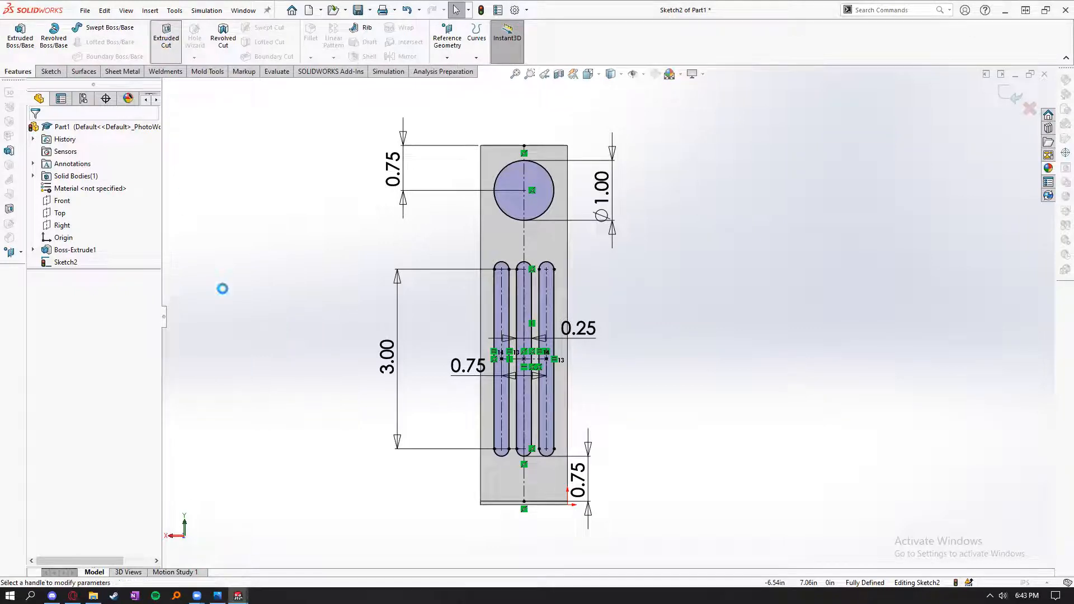
{"action": "left_click", "coordinate": [96, 200]}
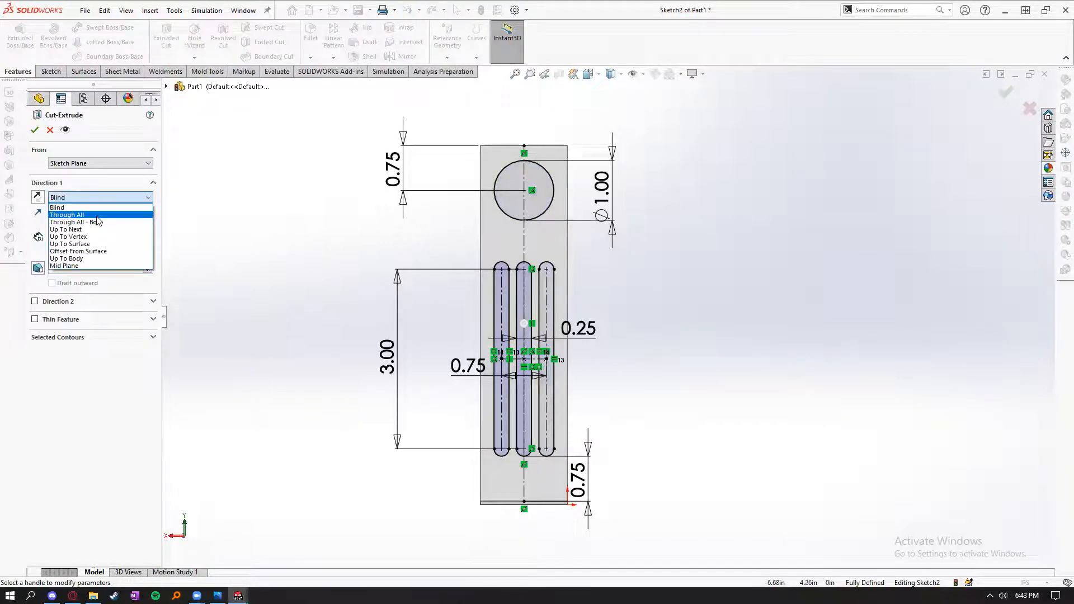
{"action": "left_click", "coordinate": [96, 216]}
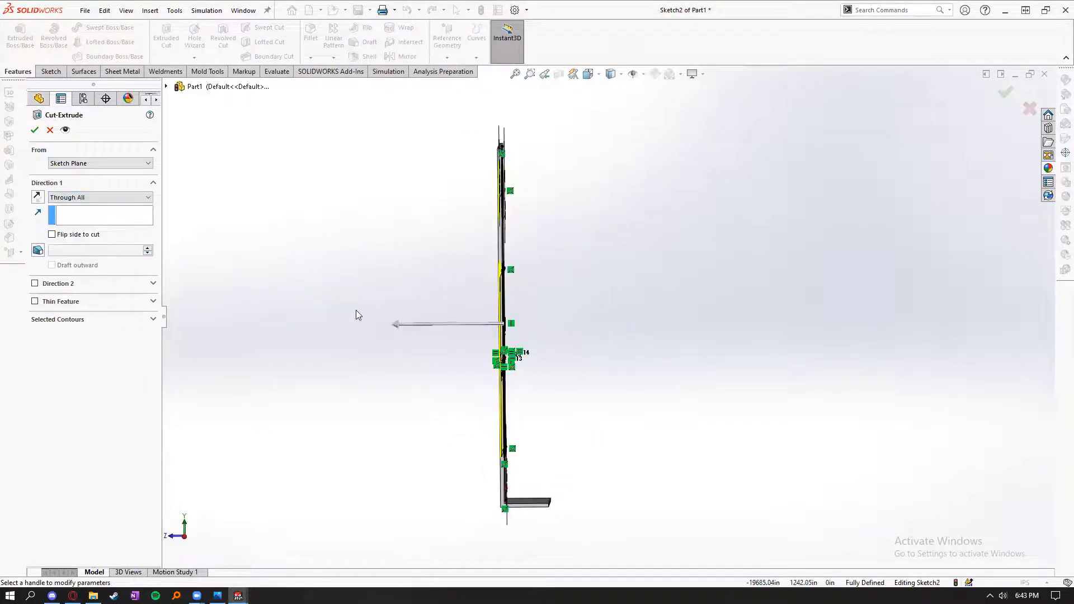
{"action": "left_click", "coordinate": [34, 130]}
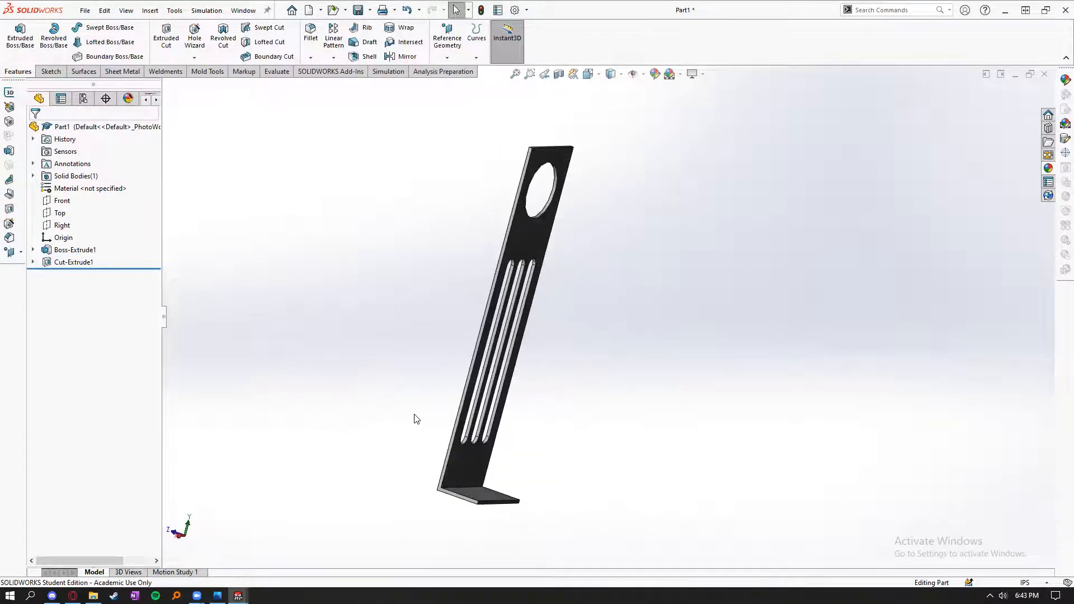
- Inspect the cut hole and slots in the bracket from several angles
{"action": "left_click", "coordinate": [551, 233]}
{"action": "middle_click_drag", "start_coordinate": [473, 239], "coordinate": [424, 277]}
{"action": "left_click", "coordinate": [424, 278]}
{"action": "scroll", "coordinate": [543, 373], "scroll_direction": "down", "scroll_amount": 3}
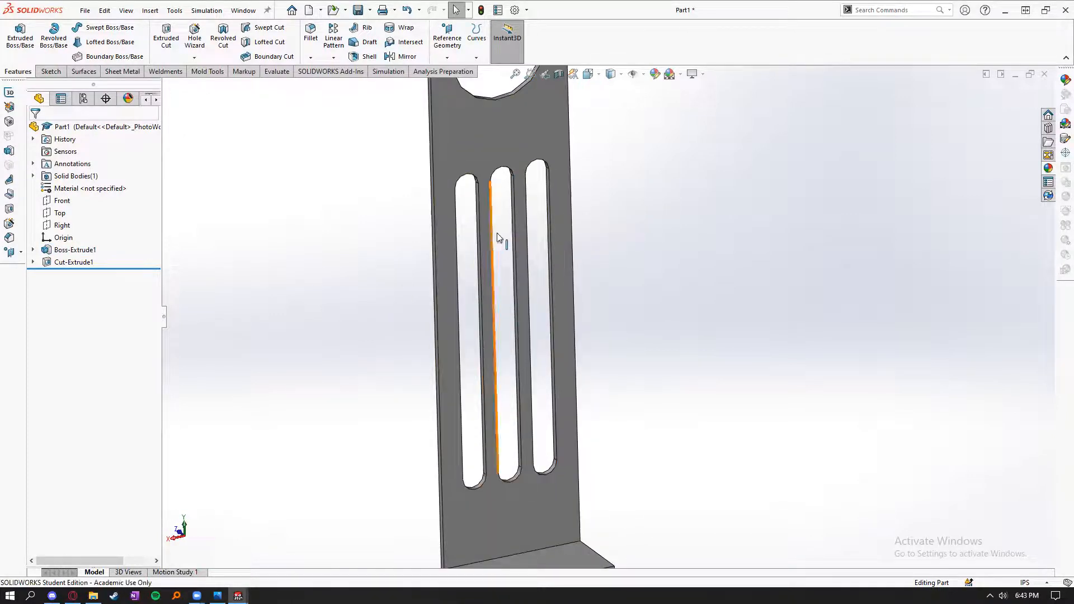
{"action": "mouse_move", "coordinate": [348, 292]}
{"action": "middle_mouse_down"}
{"action": "mouse_move", "coordinate": [360, 266]}
{"action": "mouse_move", "coordinate": [334, 276]}
{"action": "middle_mouse_up"}
{"action": "scroll", "coordinate": [559, 325], "scroll_direction": "up", "scroll_amount": 5}
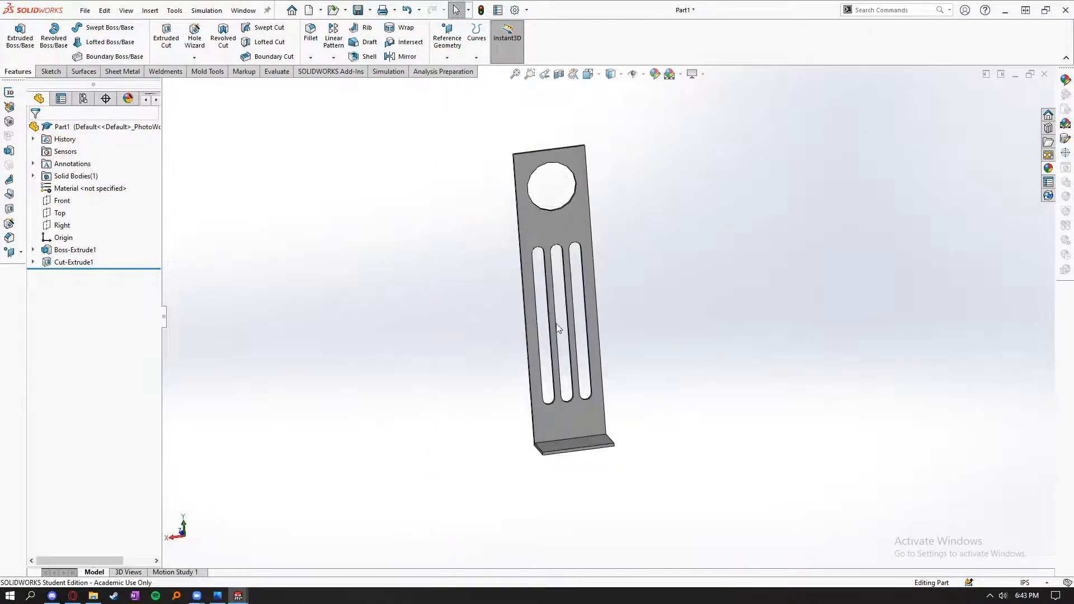
{"action": "scroll", "coordinate": [636, 324], "scroll_direction": "down", "scroll_amount": 2}
{"action": "middle_click_drag", "start_coordinate": [637, 325], "coordinate": [673, 362]}
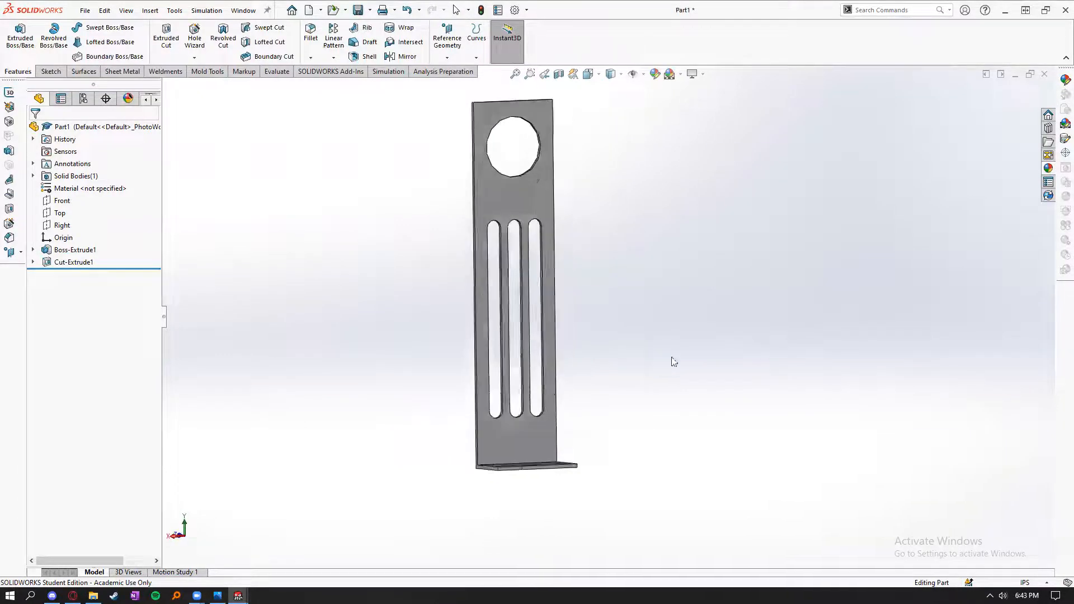
{"action": "scroll", "coordinate": [601, 363], "scroll_direction": "up", "scroll_amount": 3}
{"action": "scroll", "coordinate": [595, 303], "scroll_direction": "down", "scroll_amount": 3}
- Save the part in the 3D Printing Projects folder as "Ender 3 Filament Holder demo"
{"action": "key", "text": "ctrl+s"}
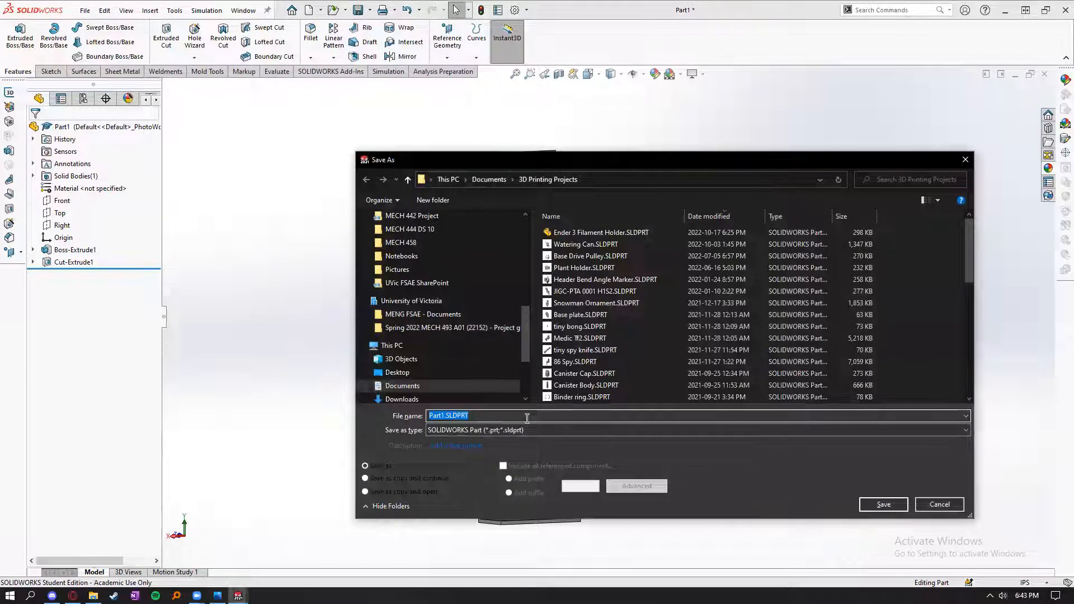
{"action": "type", "text": "Ender 3 "}
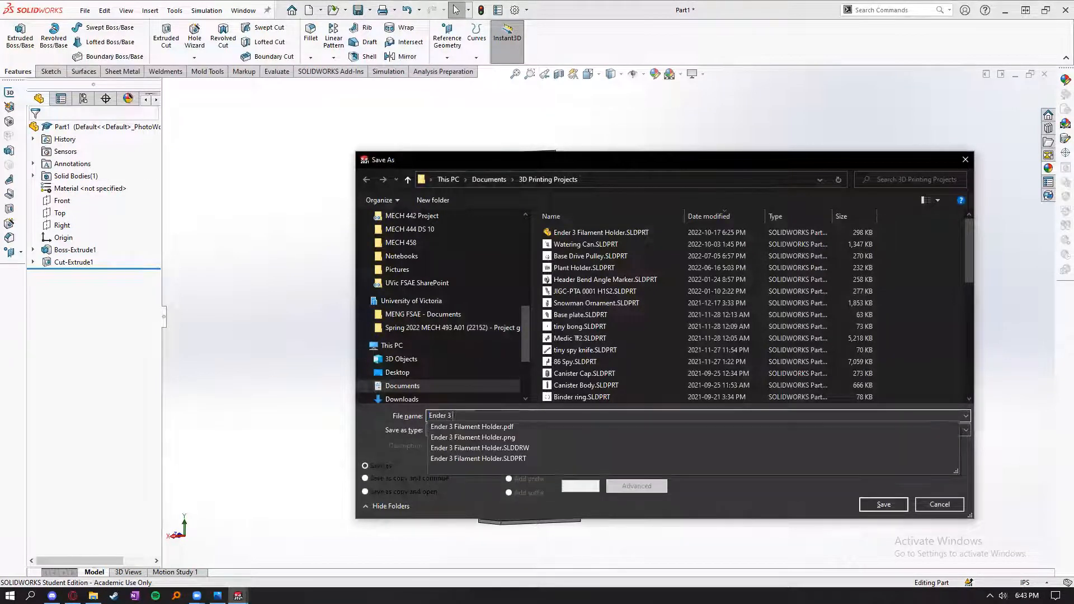
{"action": "type", "text": "Filament Holder demo"}
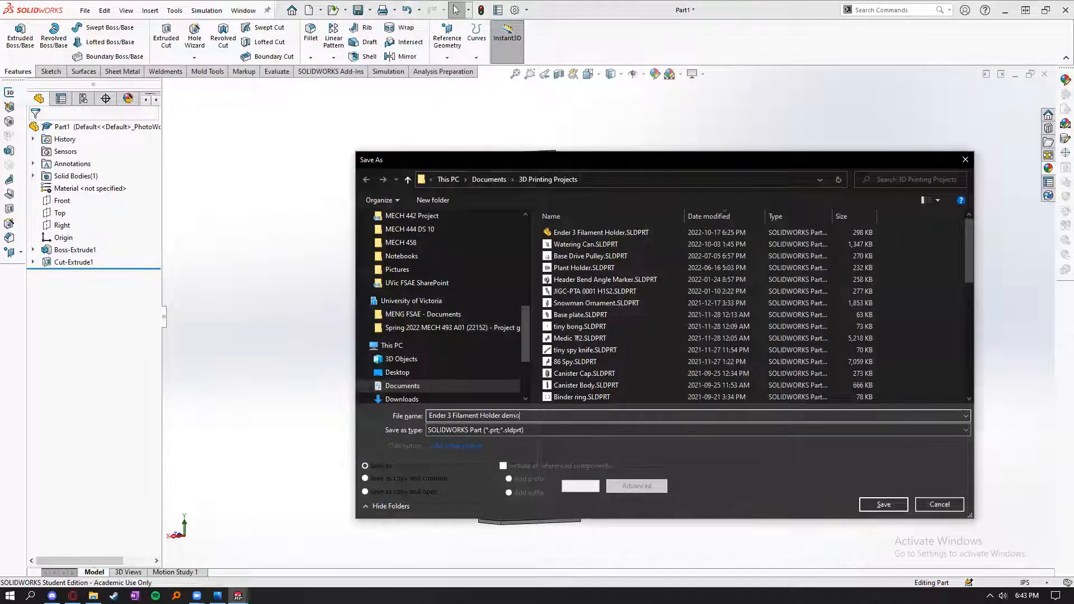
{"action": "key", "text": "Return"}
- Compare the bracket with the reference photo of the mounted filament spool in Photos, and return to SOLIDWORKS
{"action": "middle_click_drag", "start_coordinate": [631, 351], "coordinate": [592, 369]}
{"action": "scroll", "coordinate": [592, 341], "scroll_direction": "up", "scroll_amount": 2}
{"action": "middle_click_drag", "start_coordinate": [440, 319], "coordinate": [442, 357]}
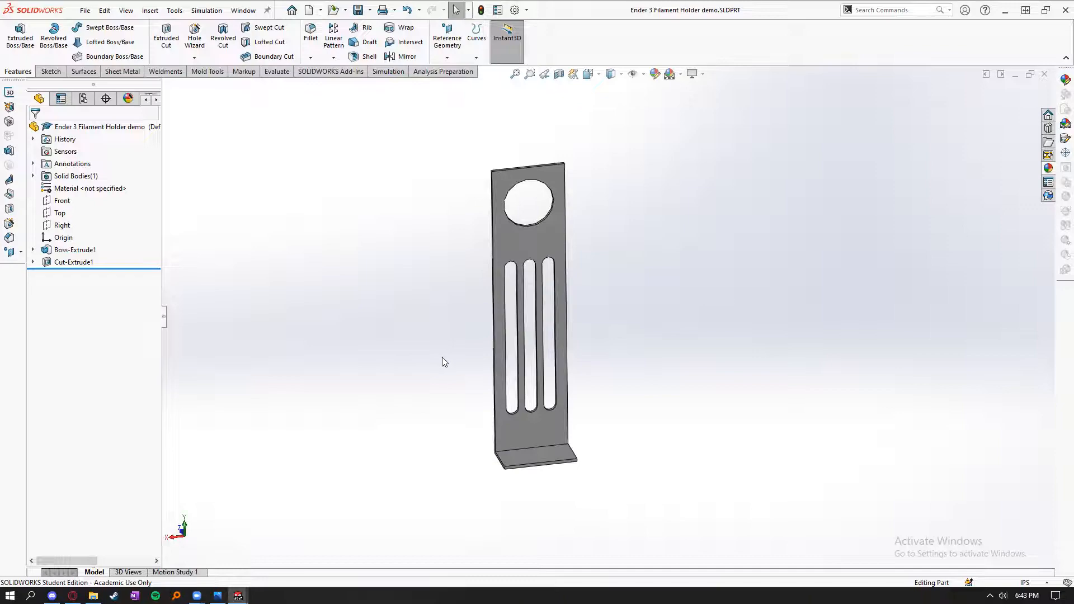
{"action": "left_click", "coordinate": [218, 595]}
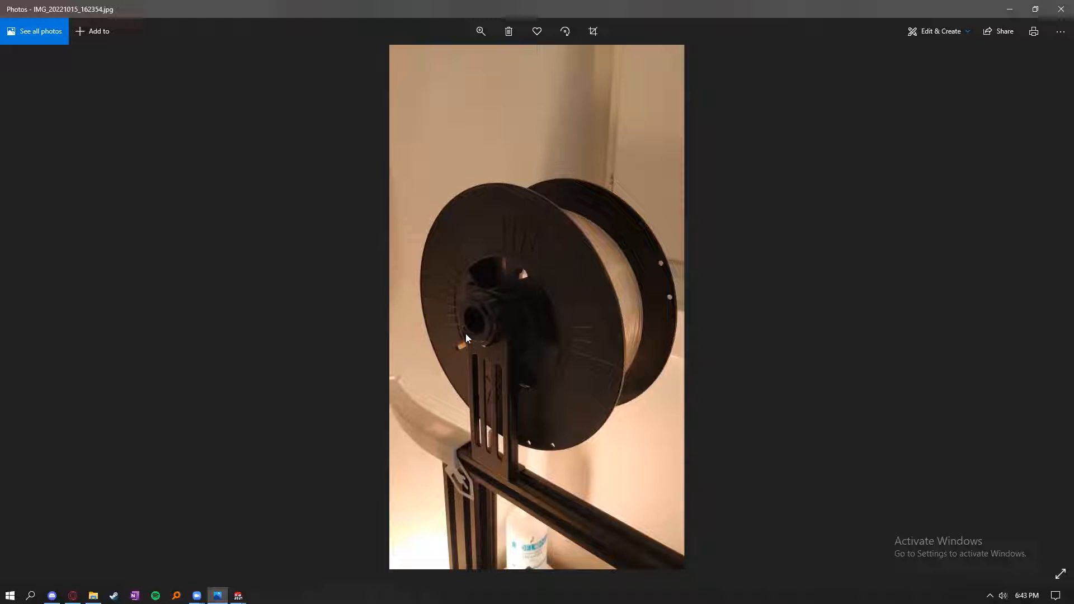
{"action": "left_click", "coordinate": [1009, 9]}
{"action": "scroll", "coordinate": [529, 237], "scroll_direction": "down", "scroll_amount": 1}
{"action": "middle_click_drag", "start_coordinate": [530, 238], "coordinate": [502, 235]}
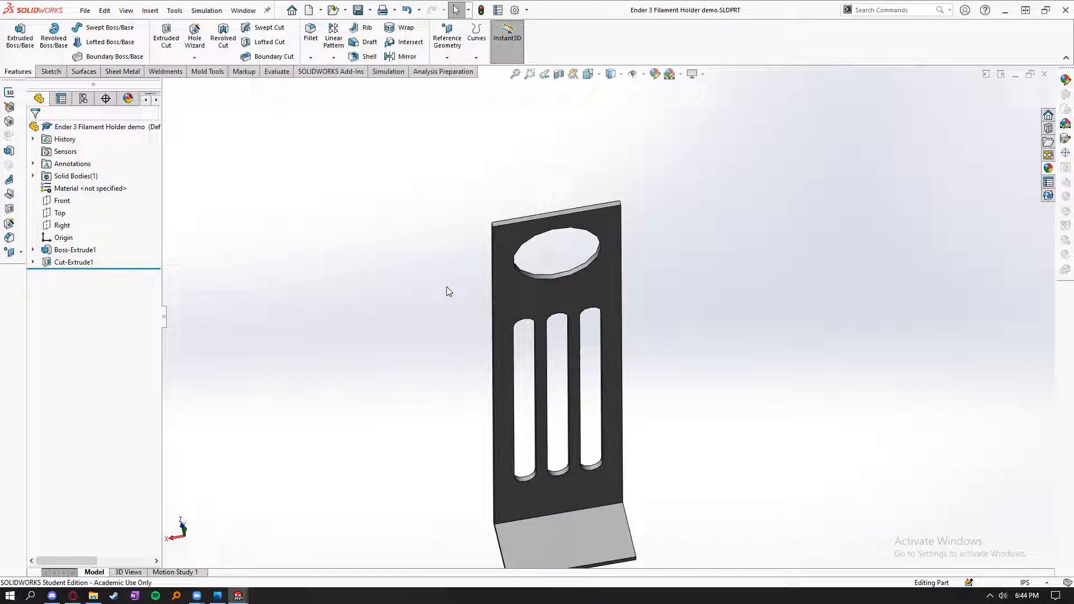
- Display the sheet metal commands and view the bracket's bend between the plate and the lower flange
{"action": "left_click", "coordinate": [122, 71]}
{"action": "middle_click_drag", "start_coordinate": [389, 510], "coordinate": [654, 410]}
{"action": "scroll", "coordinate": [590, 434], "scroll_direction": "down", "scroll_amount": 2}
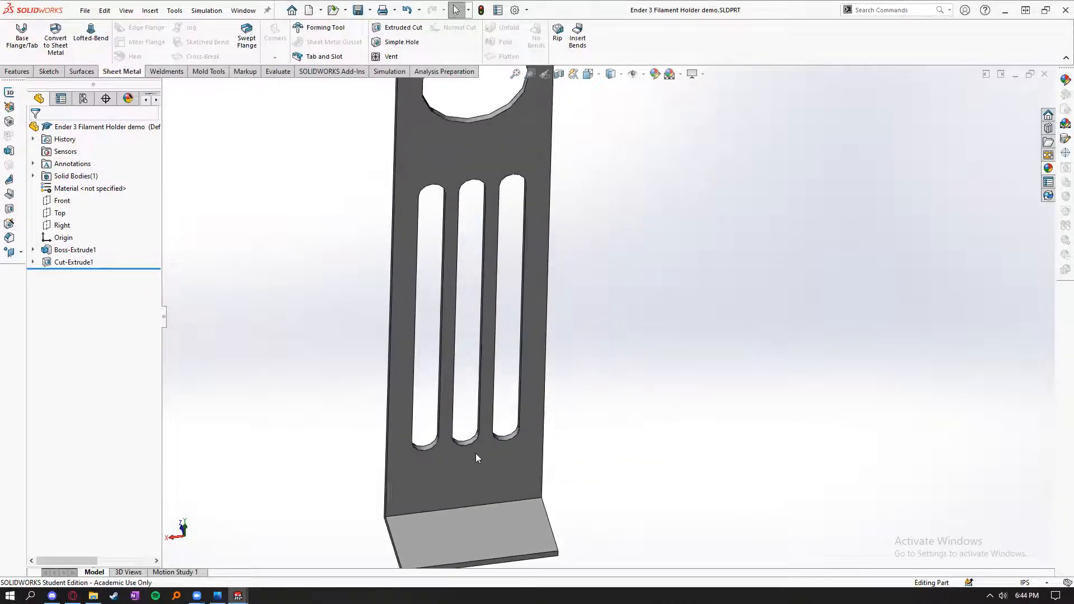
{"action": "scroll", "coordinate": [384, 292], "scroll_direction": "up", "scroll_amount": 2}
{"action": "middle_click_drag", "start_coordinate": [472, 233], "coordinate": [374, 288]}
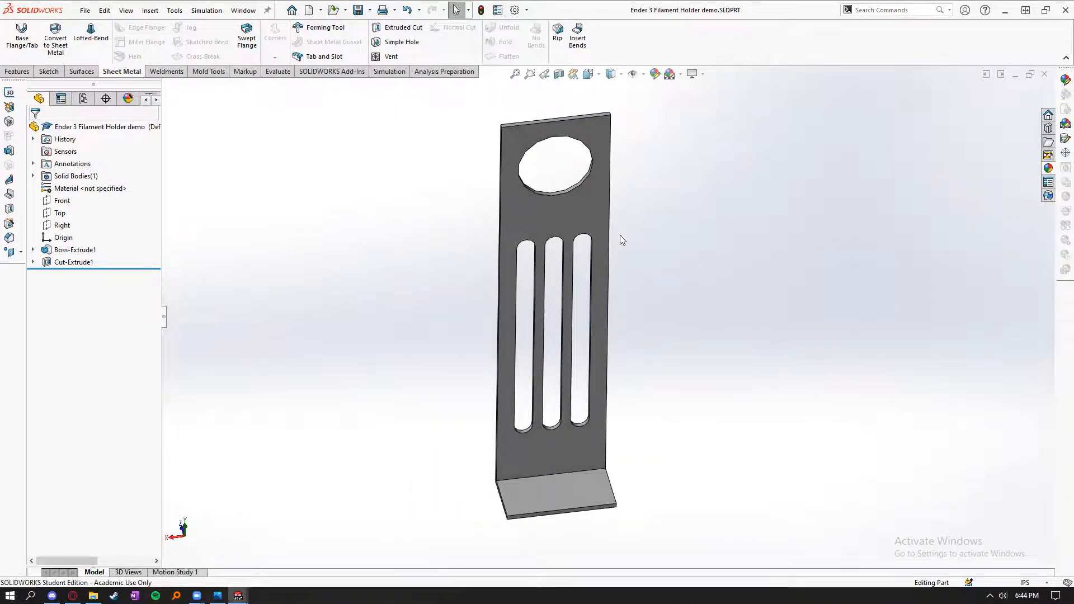
- Review which CommandManager tabs, including Sheet Metal, are enabled
{"action": "right_click", "coordinate": [130, 74]}
{"action": "mouse_move", "coordinate": [170, 109]}
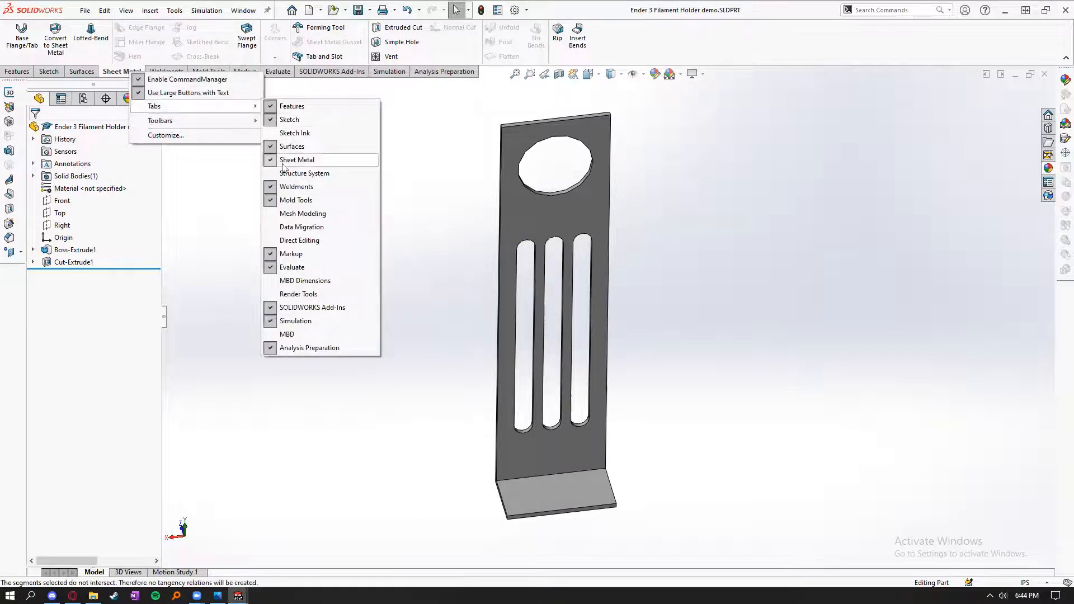
{"action": "left_click", "coordinate": [380, 130]}
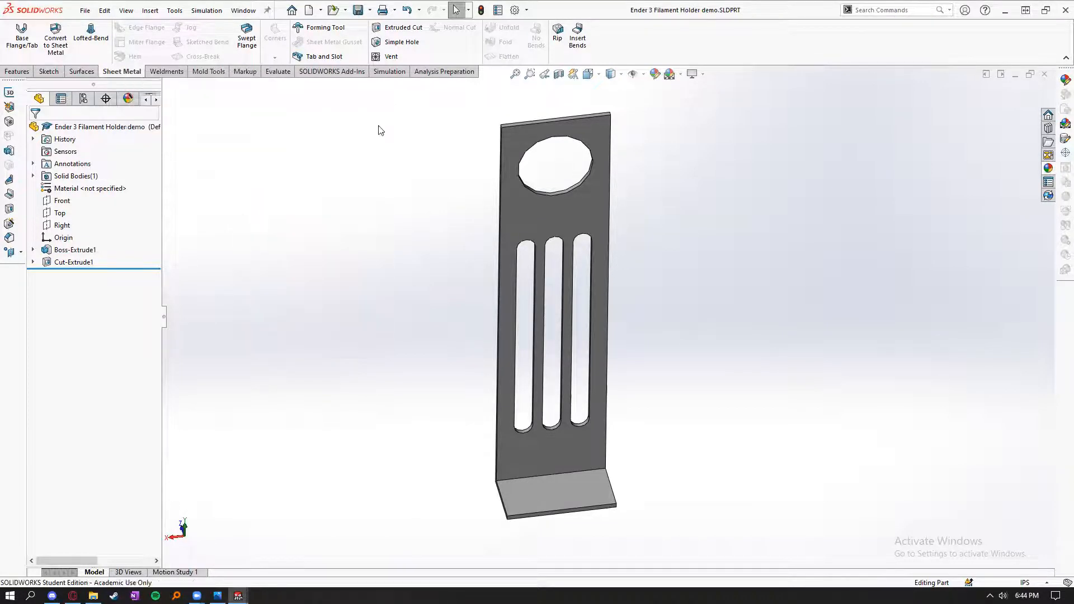
{"action": "right_click", "coordinate": [423, 73]}
{"action": "mouse_move", "coordinate": [450, 105]}
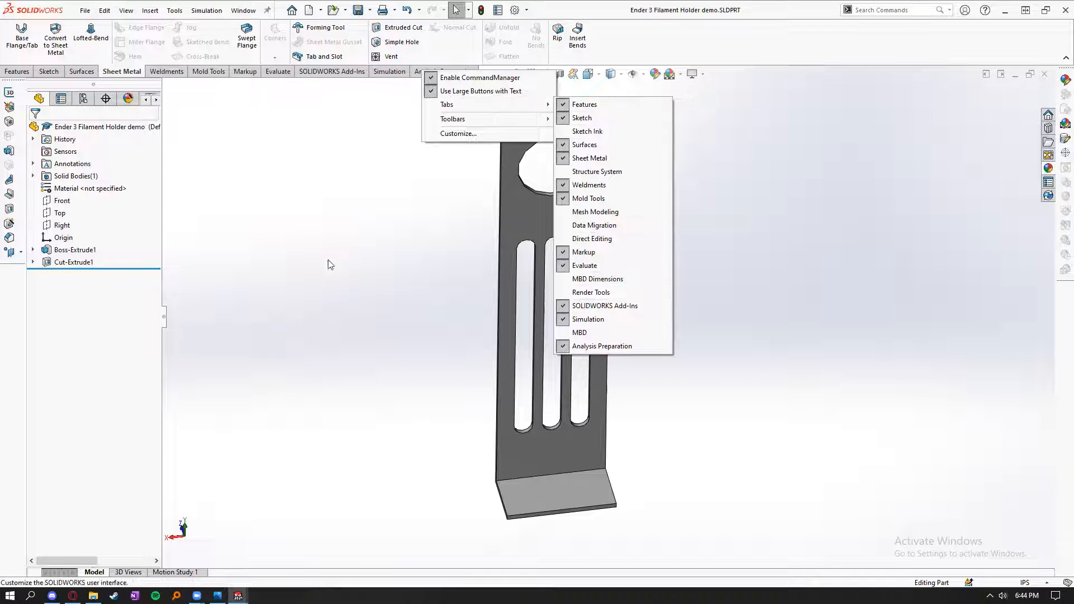
- Examine the bracket's shape from several angles and select the face of its vertical plate
{"action": "middle_click_drag", "start_coordinate": [357, 269], "coordinate": [601, 256]}
{"action": "scroll", "coordinate": [600, 253], "scroll_direction": "down", "scroll_amount": 1}
{"action": "scroll", "coordinate": [603, 254], "scroll_direction": "up", "scroll_amount": 1}
{"action": "scroll", "coordinate": [595, 285], "scroll_direction": "down", "scroll_amount": 1}
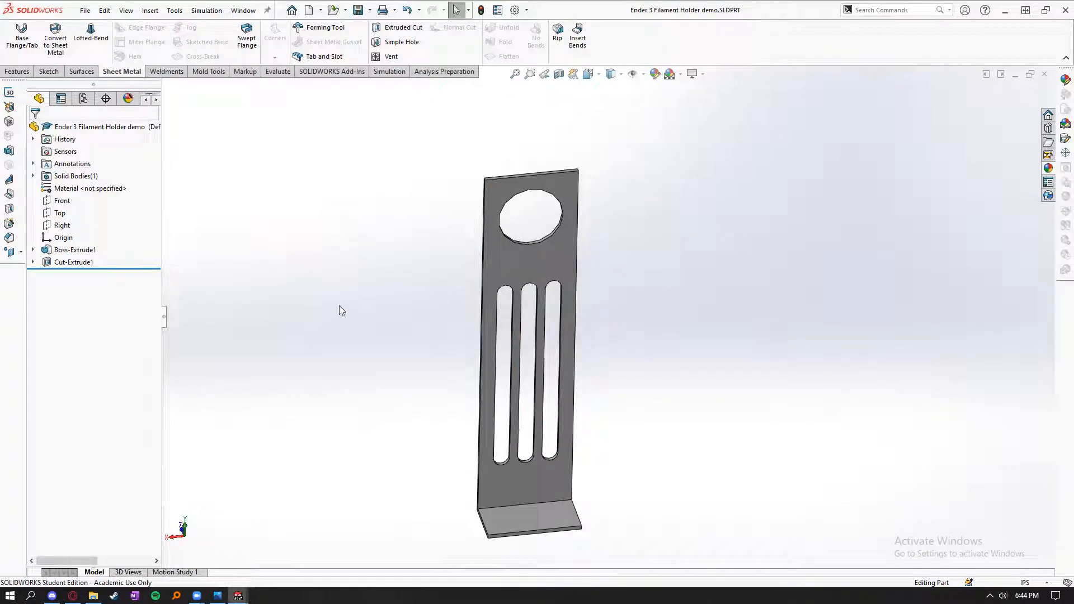
{"action": "middle_click_drag", "start_coordinate": [339, 305], "coordinate": [338, 324]}
{"action": "scroll", "coordinate": [581, 338], "scroll_direction": "up", "scroll_amount": 2}
{"action": "scroll", "coordinate": [549, 376], "scroll_direction": "down", "scroll_amount": 2}
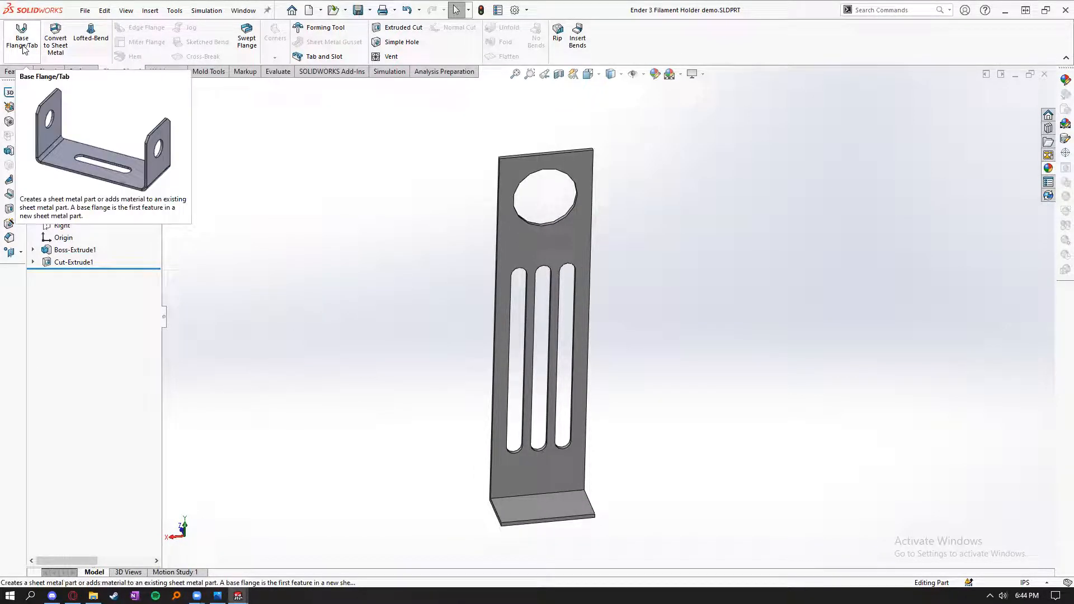
{"action": "left_click", "coordinate": [517, 258]}
{"action": "middle_click_drag", "start_coordinate": [504, 278], "coordinate": [434, 281]}
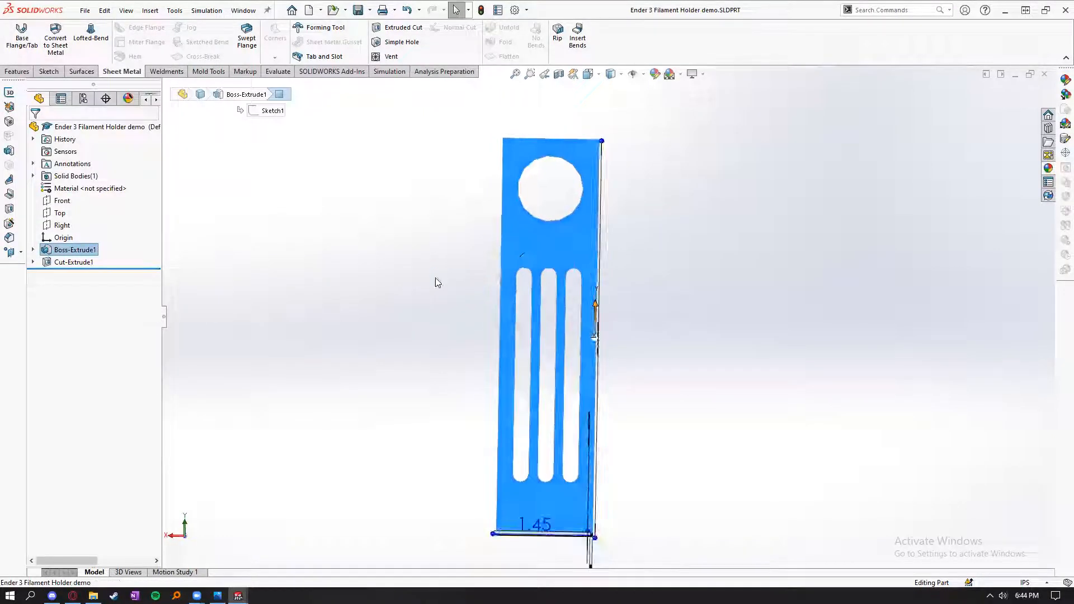
- Measure the distance between the lower flange's face and the edge of the round hole, and close the measurement
{"action": "key", "text": "ctrl+2"}
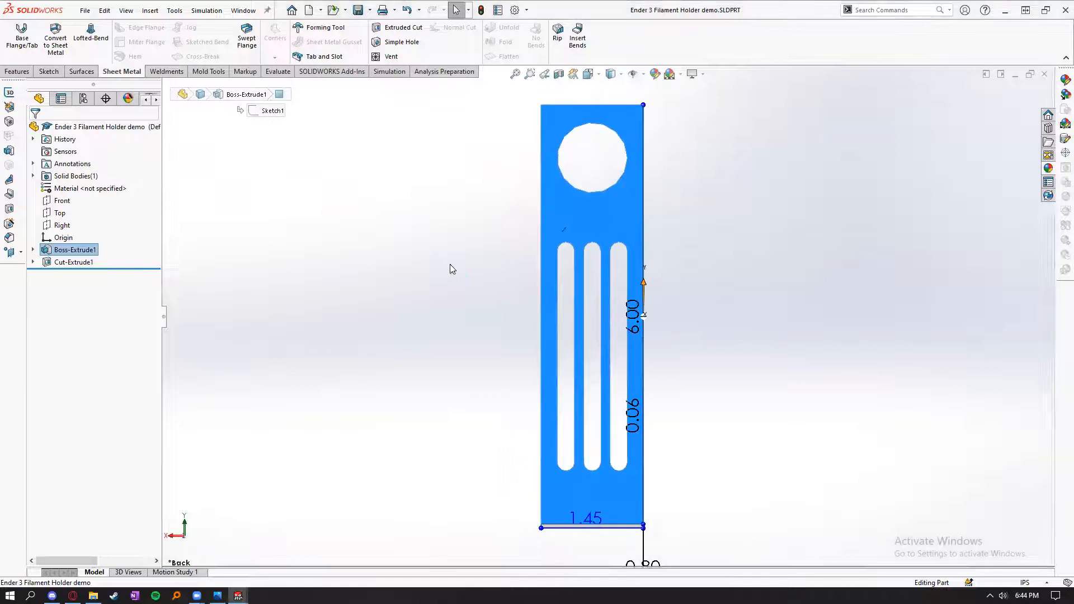
{"action": "left_click", "coordinate": [405, 330]}
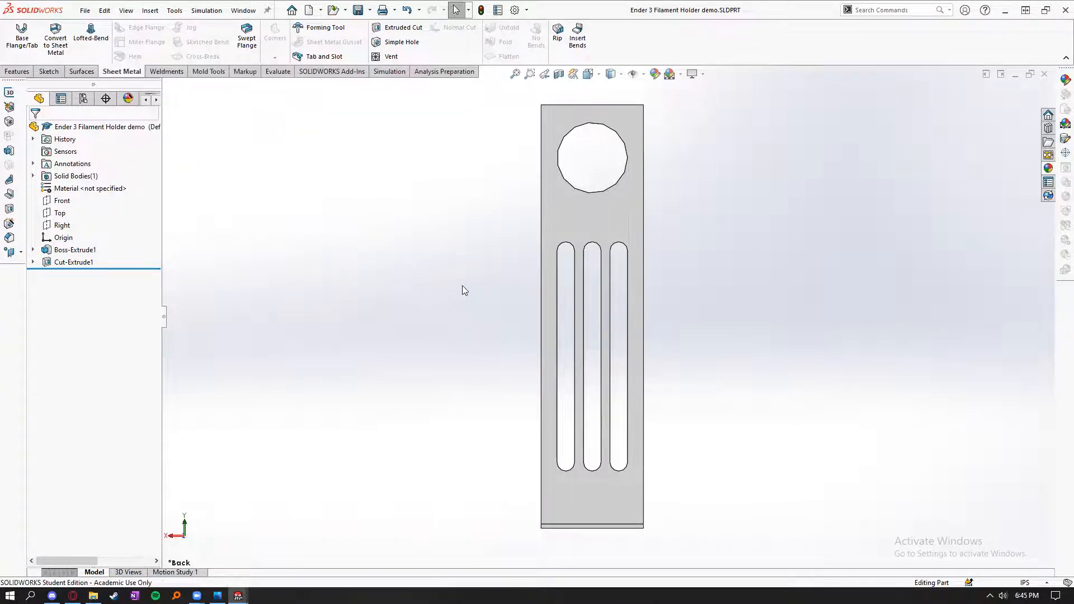
{"action": "middle_click_drag", "start_coordinate": [462, 290], "coordinate": [455, 360]}
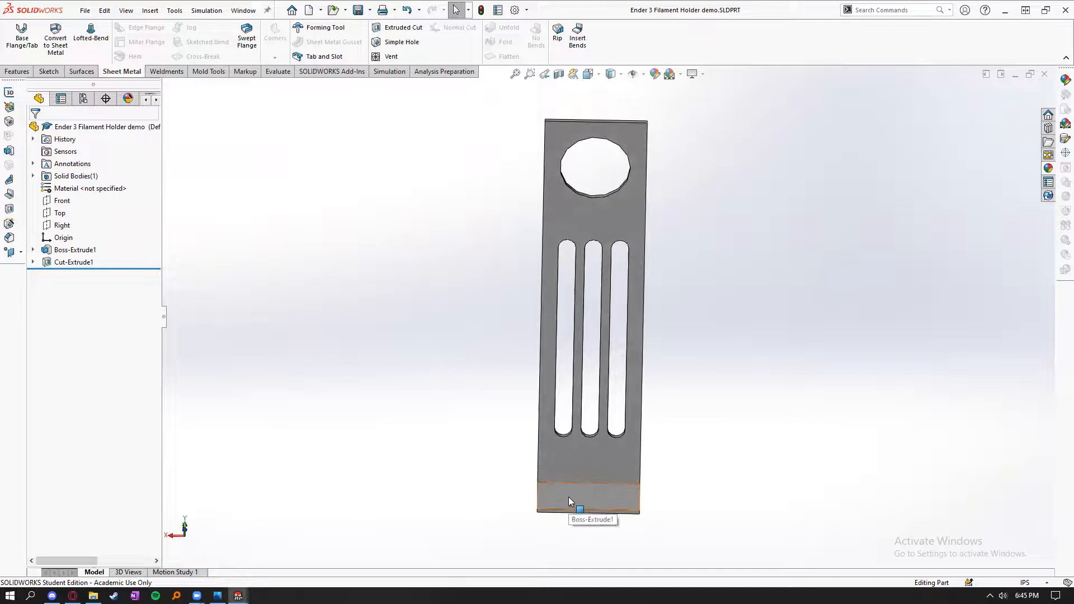
{"action": "left_click", "coordinate": [596, 504]}
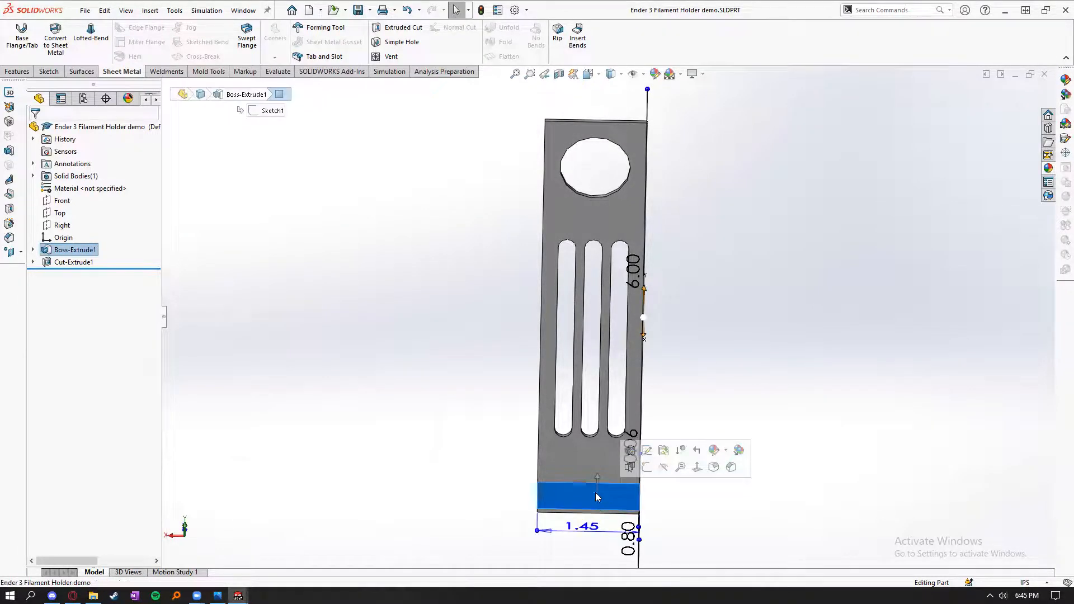
{"action": "key", "text": "m"}
{"action": "left_click", "coordinate": [594, 200]}
{"action": "middle_click_drag", "start_coordinate": [464, 290], "coordinate": [485, 263]}
{"action": "scroll", "coordinate": [528, 350], "scroll_direction": "down", "scroll_amount": 2}
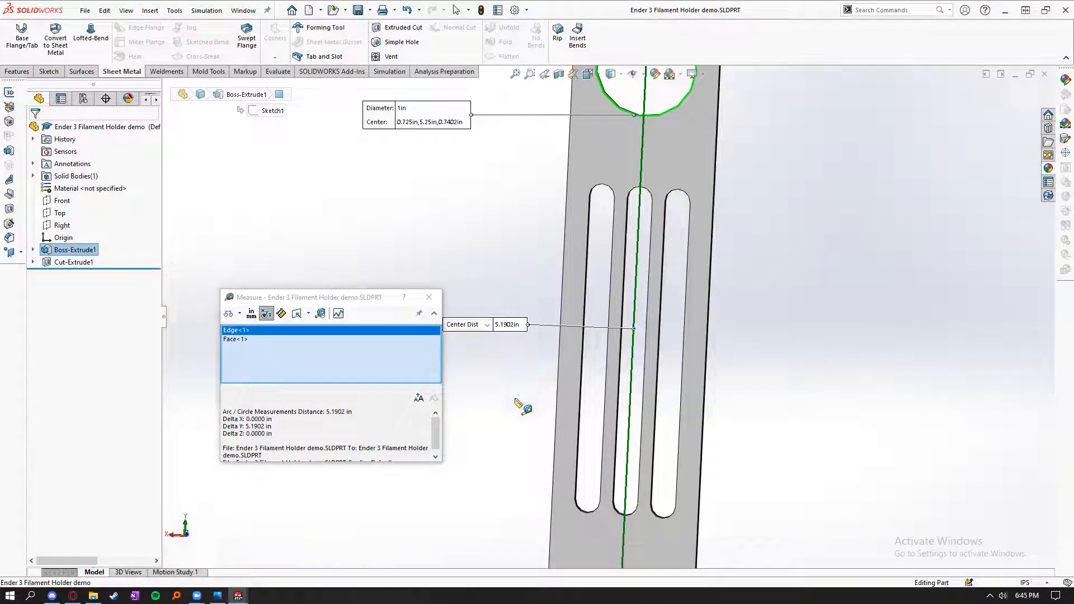
{"action": "left_click", "coordinate": [507, 415]}
{"action": "scroll", "coordinate": [528, 403], "scroll_direction": "up", "scroll_amount": 2}
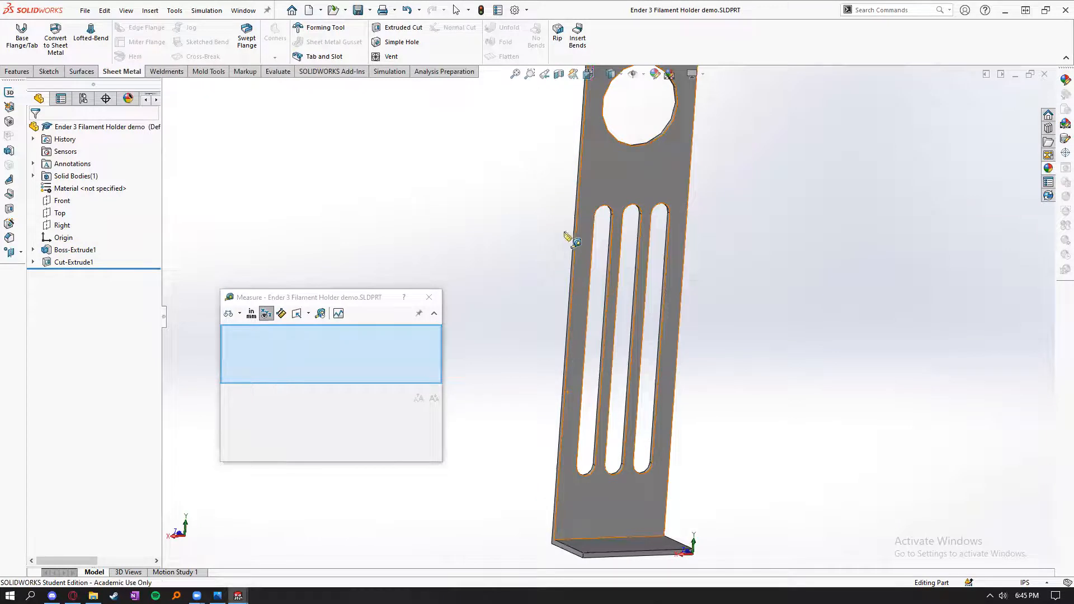
{"action": "middle_click_drag", "start_coordinate": [505, 236], "coordinate": [584, 185]}
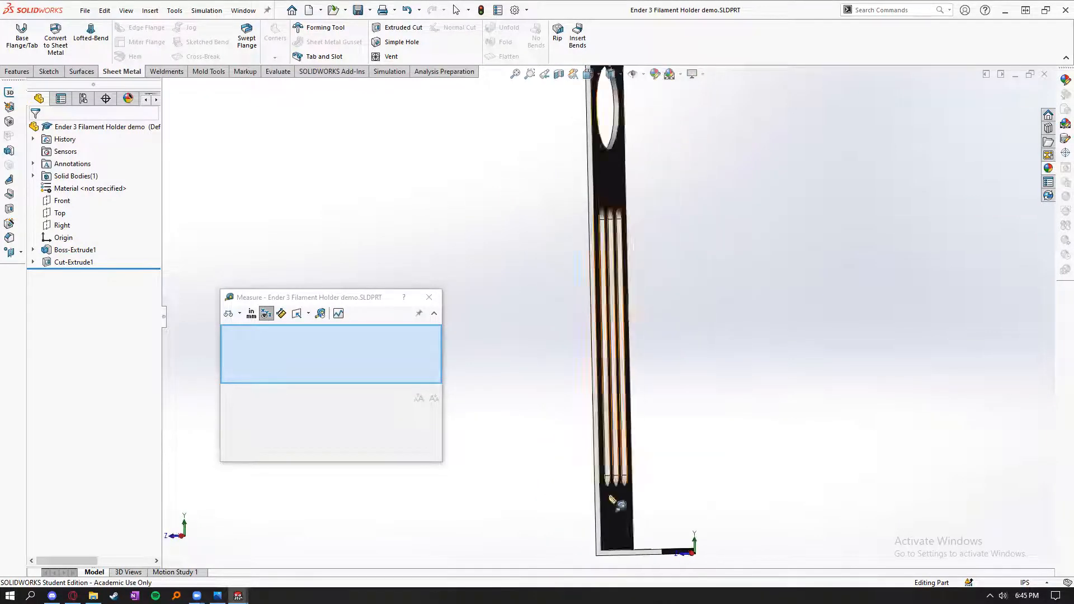
{"action": "scroll", "coordinate": [721, 318], "scroll_direction": "up", "scroll_amount": 3}
{"action": "middle_click_drag", "start_coordinate": [743, 339], "coordinate": [683, 336]}
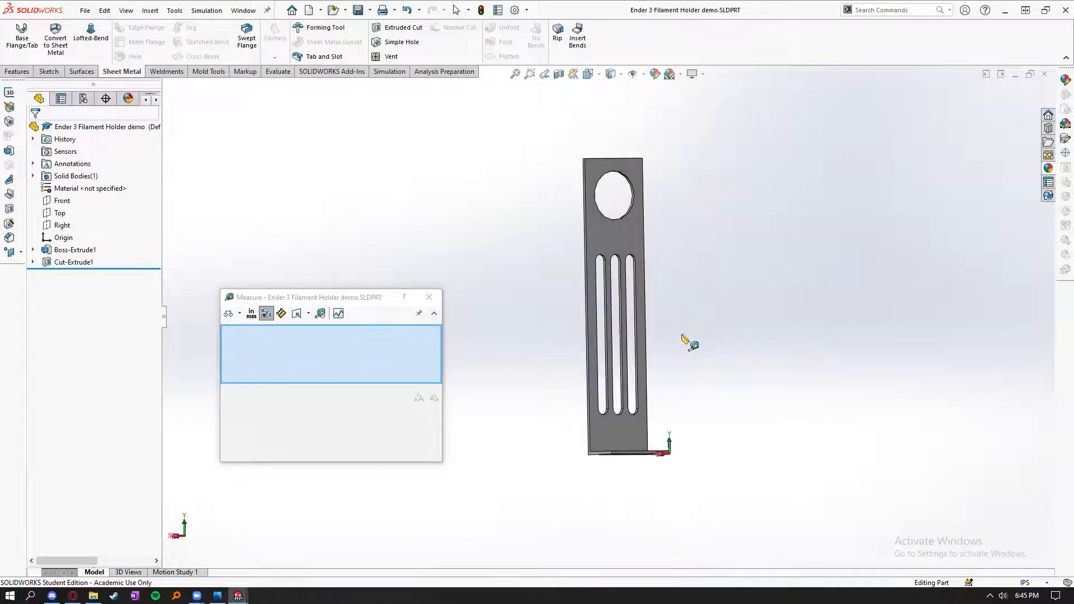
{"action": "left_click", "coordinate": [440, 301]}
- Examine the bracket's base extrusion, slots and lower flange from several angles
{"action": "mouse_move", "coordinate": [539, 315]}
{"action": "middle_mouse_down"}
{"action": "mouse_move", "coordinate": [508, 311]}
{"action": "mouse_move", "coordinate": [497, 338]}
{"action": "middle_mouse_up"}
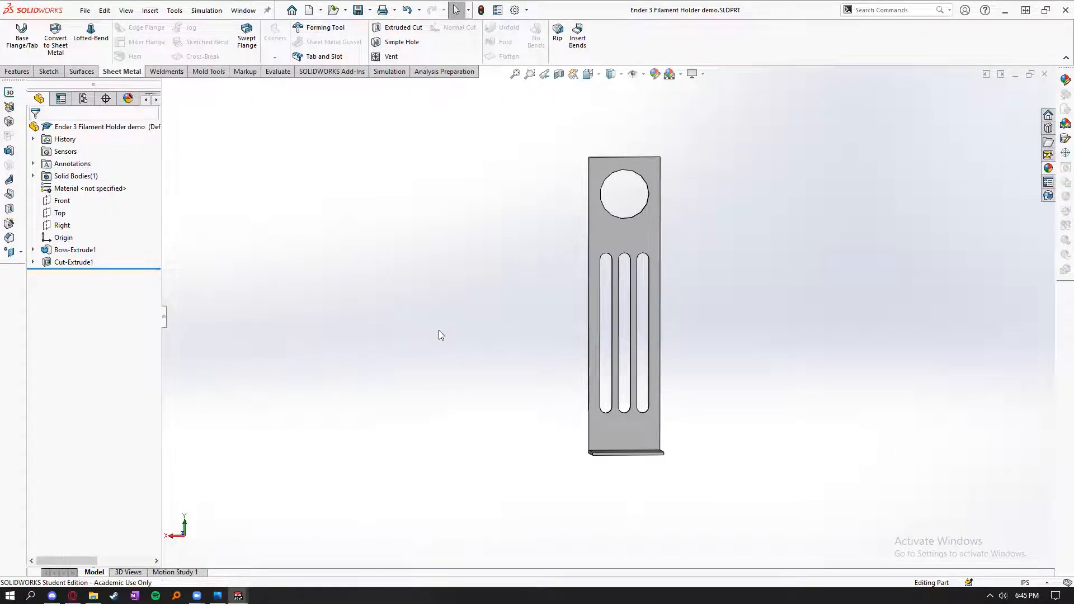
{"action": "middle_click_drag", "start_coordinate": [439, 334], "coordinate": [433, 330]}
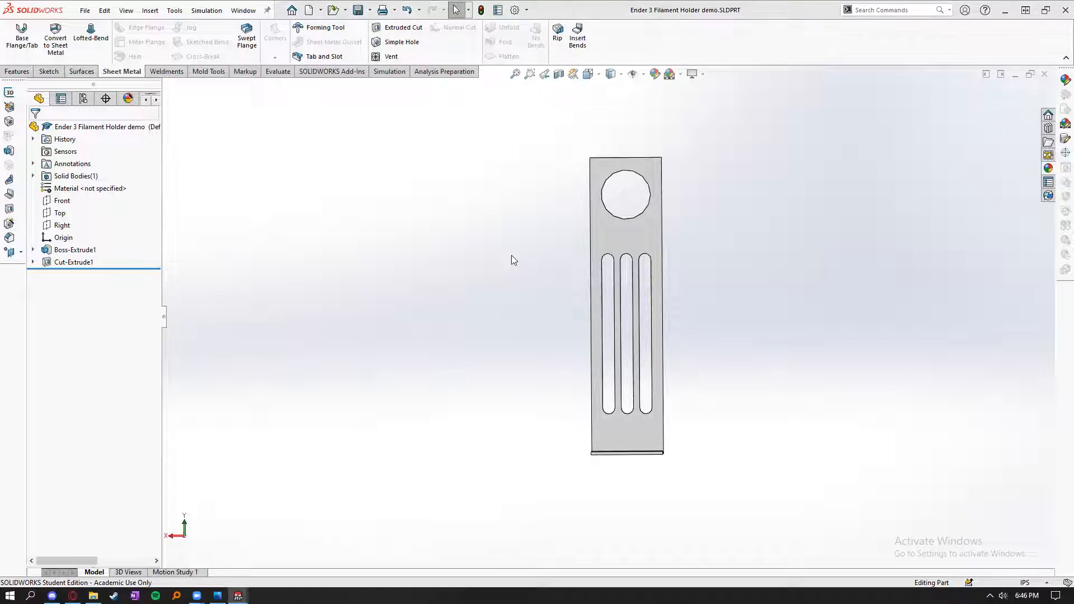
{"action": "middle_click_drag", "start_coordinate": [511, 255], "coordinate": [558, 305]}
{"action": "scroll", "coordinate": [628, 273], "scroll_direction": "down", "scroll_amount": 3}
{"action": "middle_click_drag", "start_coordinate": [628, 247], "coordinate": [620, 230]}
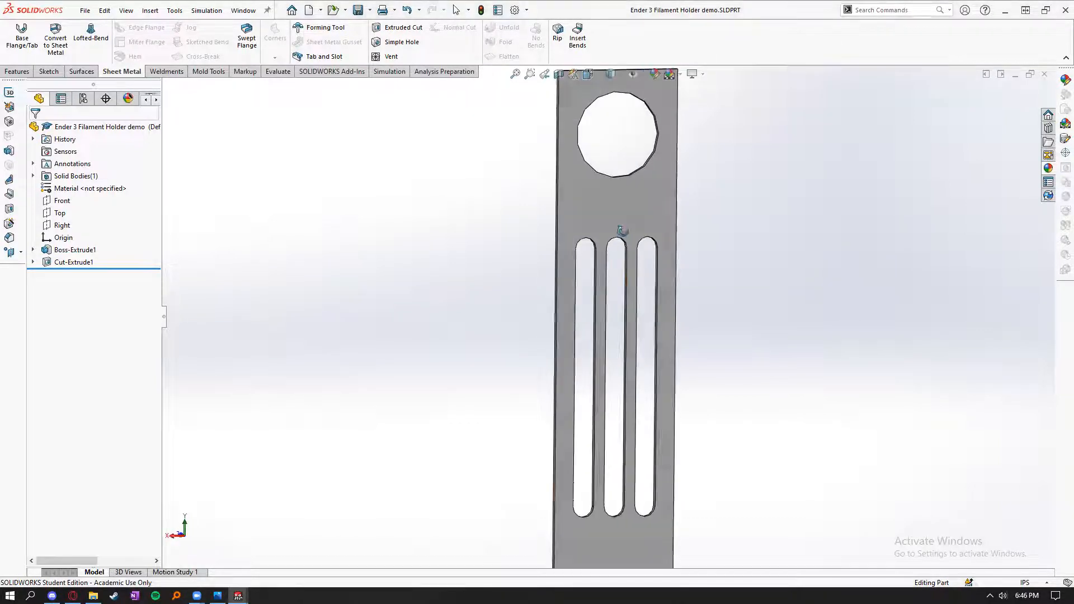
{"action": "scroll", "coordinate": [605, 312], "scroll_direction": "up", "scroll_amount": 1}
{"action": "left_click", "coordinate": [600, 312]}
{"action": "left_click", "coordinate": [72, 251]}
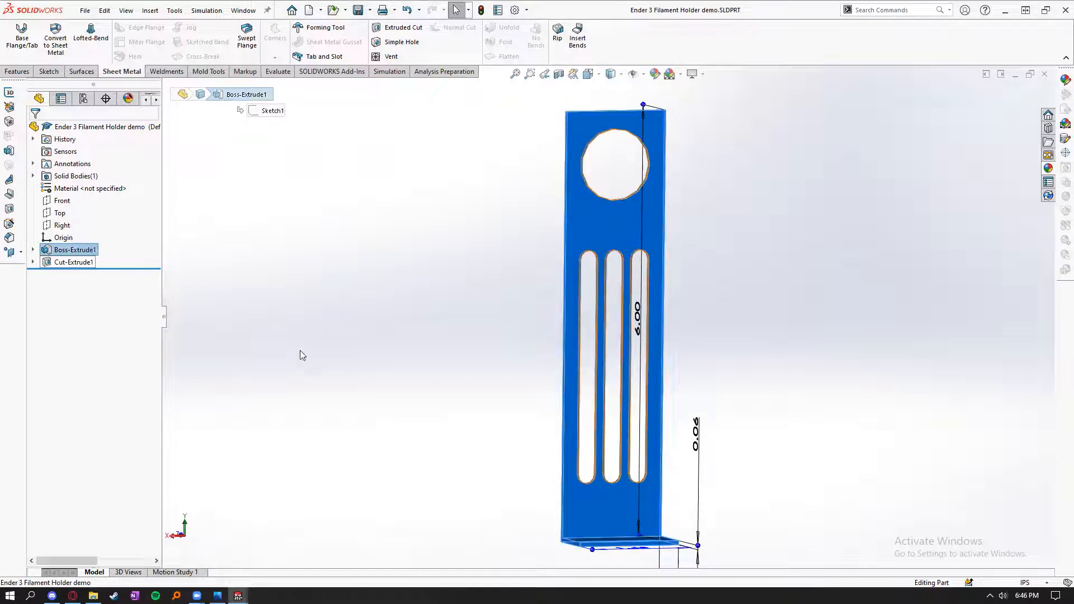
{"action": "mouse_move", "coordinate": [370, 373]}
{"action": "middle_mouse_down"}
{"action": "mouse_move", "coordinate": [398, 367]}
{"action": "mouse_move", "coordinate": [389, 380]}
{"action": "middle_mouse_up"}
{"action": "left_click", "coordinate": [383, 370]}
{"action": "scroll", "coordinate": [384, 369], "scroll_direction": "up", "scroll_amount": 1}
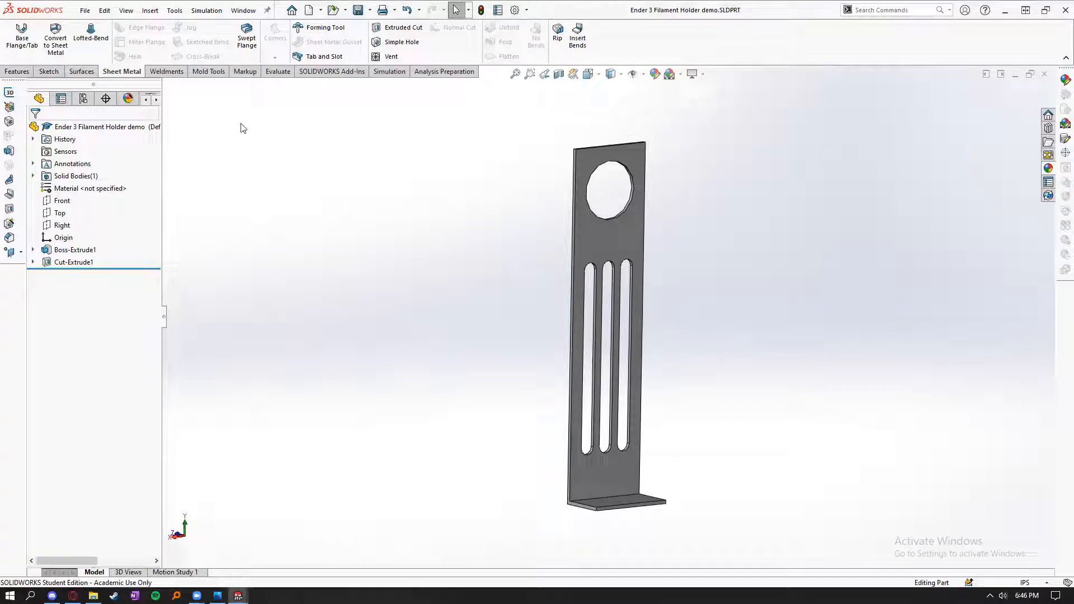
{"action": "middle_click_drag", "start_coordinate": [376, 239], "coordinate": [498, 256]}
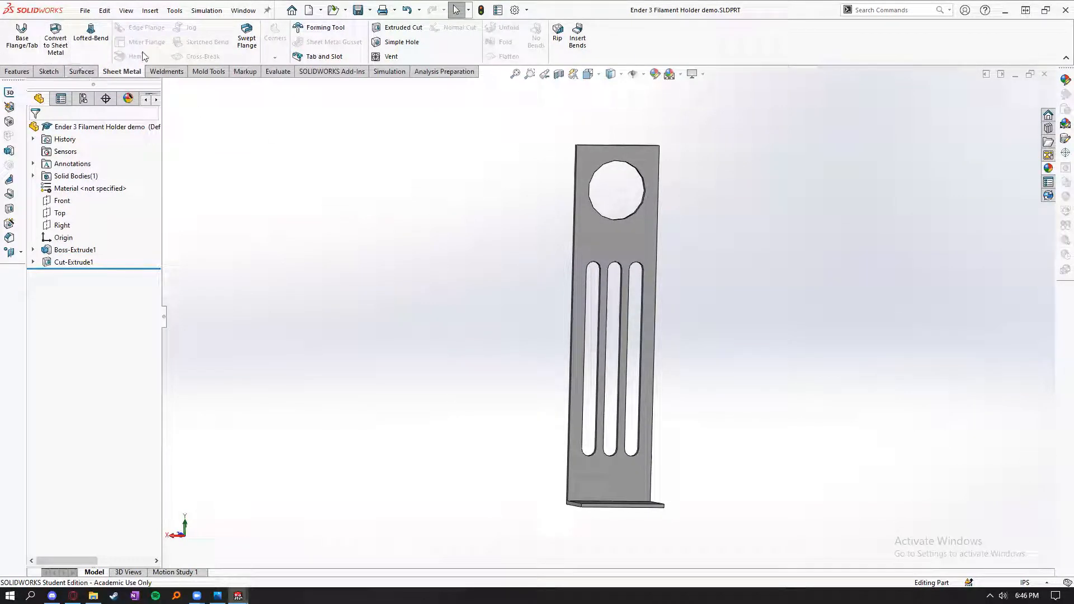
- Start a new sketch on the narrow end face of the plate beside the round hole
{"action": "middle_click_drag", "start_coordinate": [536, 304], "coordinate": [601, 263]}
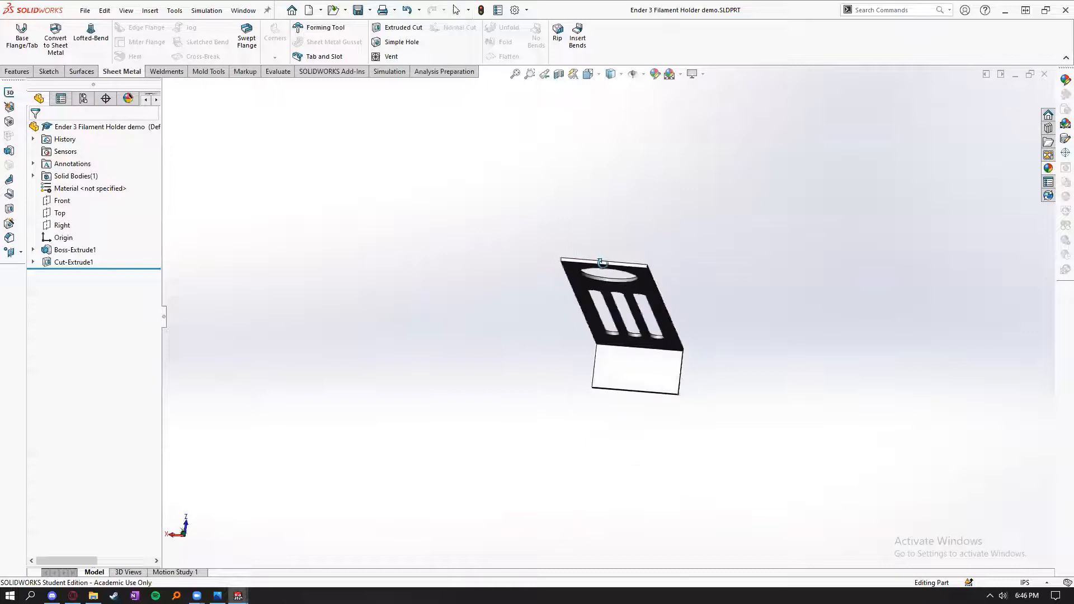
{"action": "scroll", "coordinate": [601, 263], "scroll_direction": "down", "scroll_amount": 3}
{"action": "left_click", "coordinate": [592, 272]}
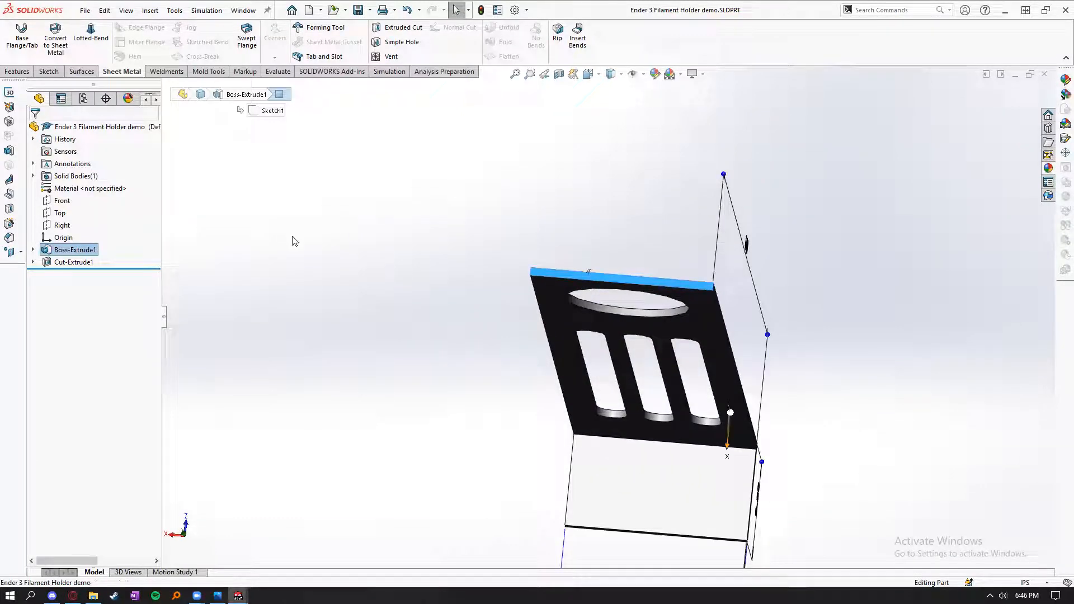
{"action": "left_click", "coordinate": [280, 338]}
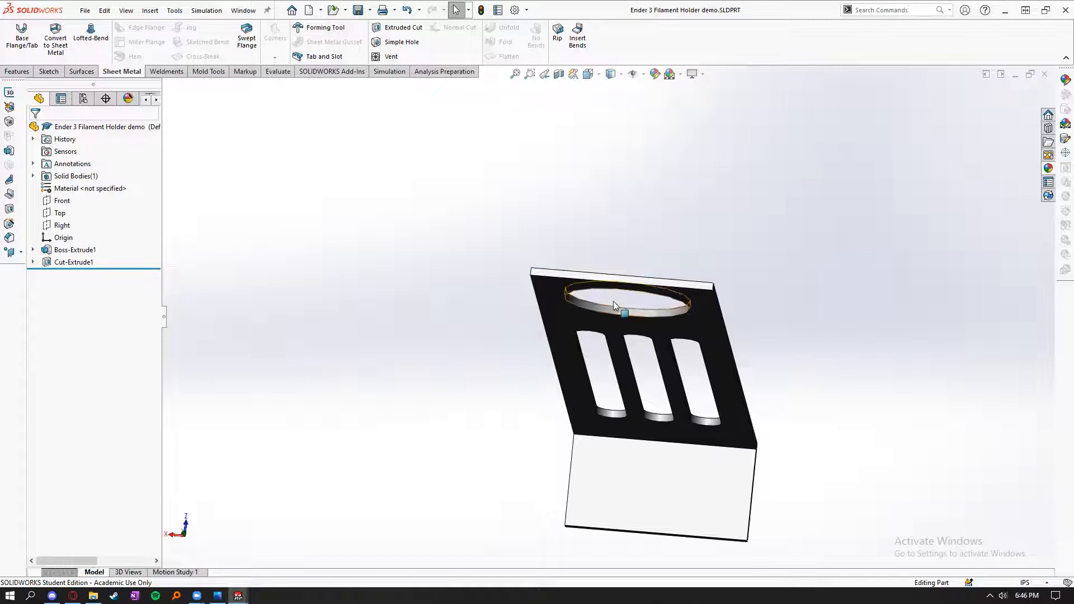
{"action": "left_click", "coordinate": [549, 278]}
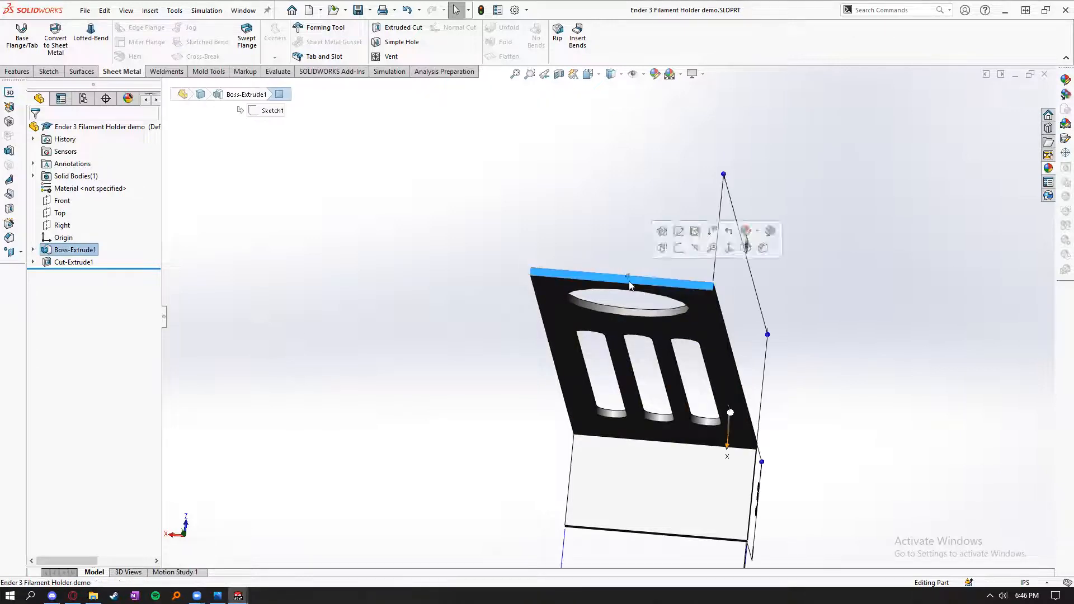
{"action": "right_click", "coordinate": [563, 275]}
{"action": "left_click", "coordinate": [368, 364]}
{"action": "middle_click_drag", "start_coordinate": [368, 363], "coordinate": [453, 363]}
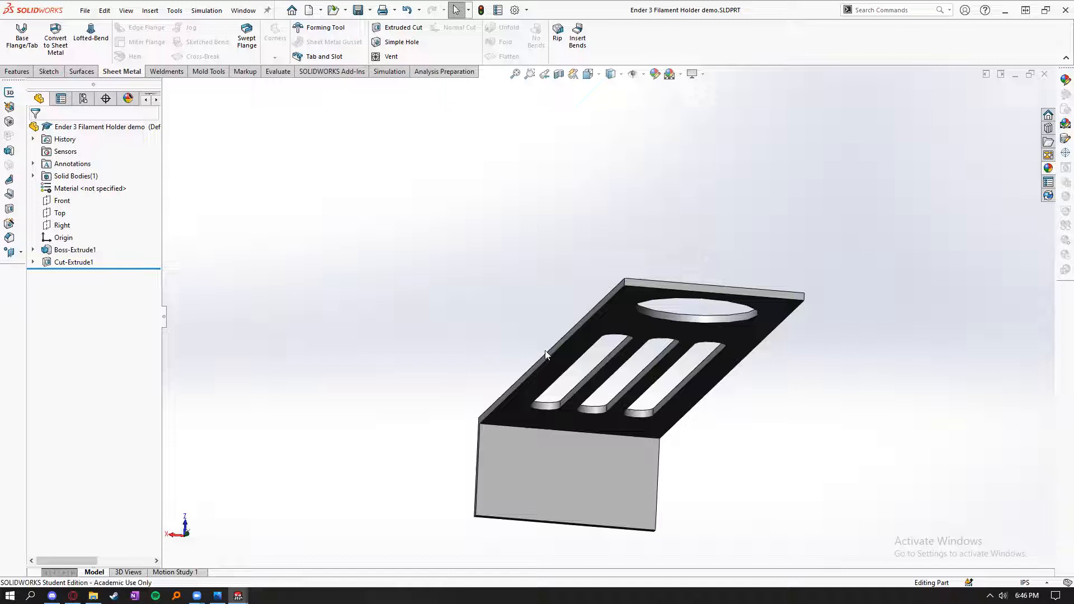
{"action": "right_click", "coordinate": [635, 288]}
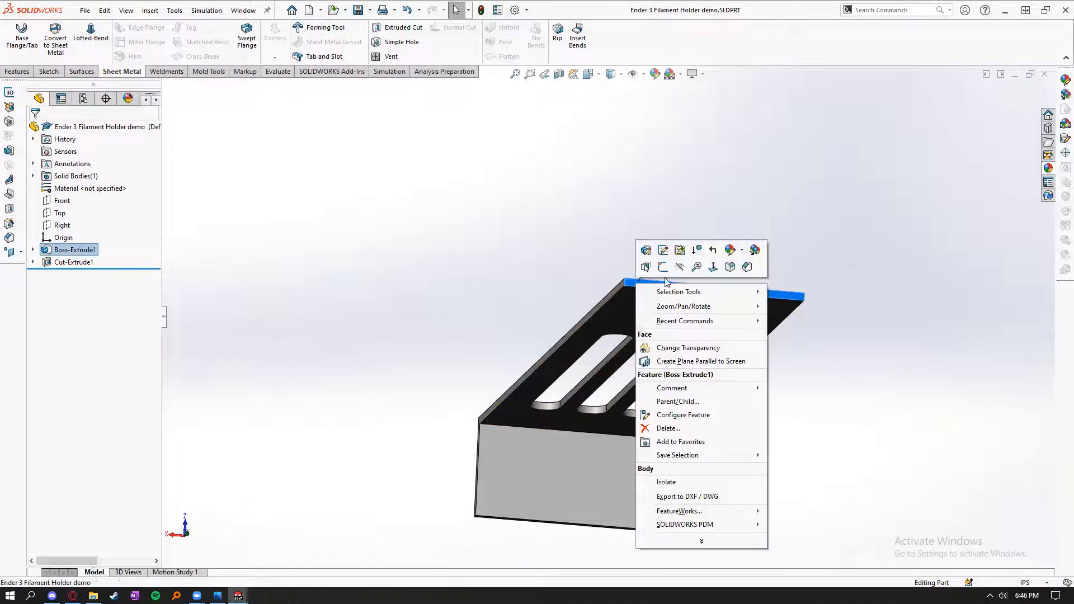
{"action": "left_click", "coordinate": [678, 267]}
- Sketch two narrow corner rectangles about 0.11 by 0.58 in, starting from the outer corners at both ends of the end face
{"action": "left_click", "coordinate": [74, 42]}
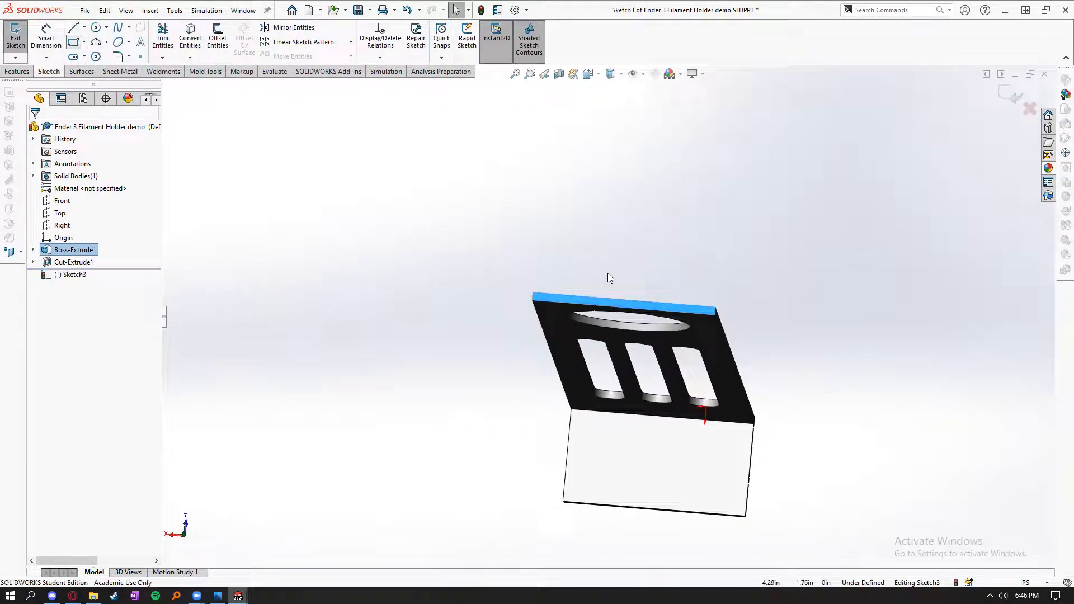
{"action": "left_click", "coordinate": [715, 307]}
{"action": "left_click", "coordinate": [722, 381]}
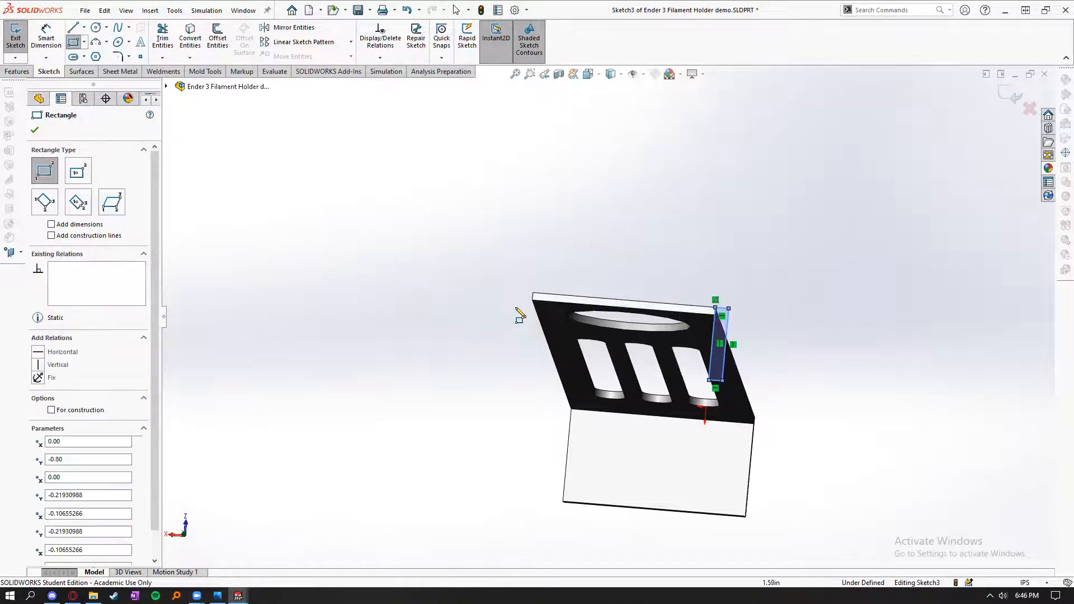
{"action": "left_click", "coordinate": [532, 294]}
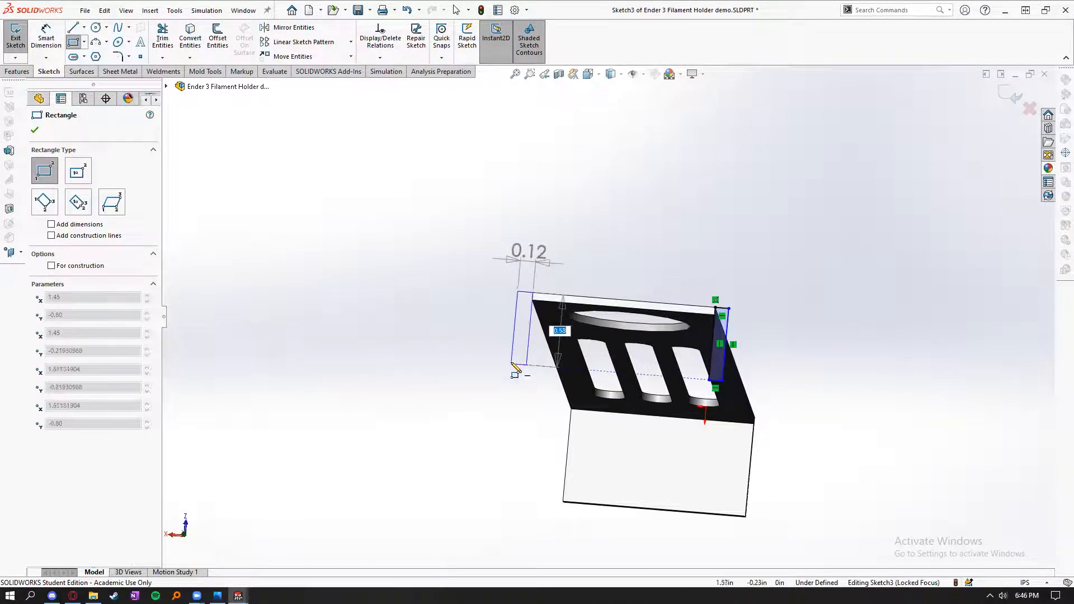
{"action": "left_click", "coordinate": [515, 367]}
{"action": "key", "text": "Escape"}
{"action": "scroll", "coordinate": [438, 372], "scroll_direction": "down", "scroll_amount": 1}
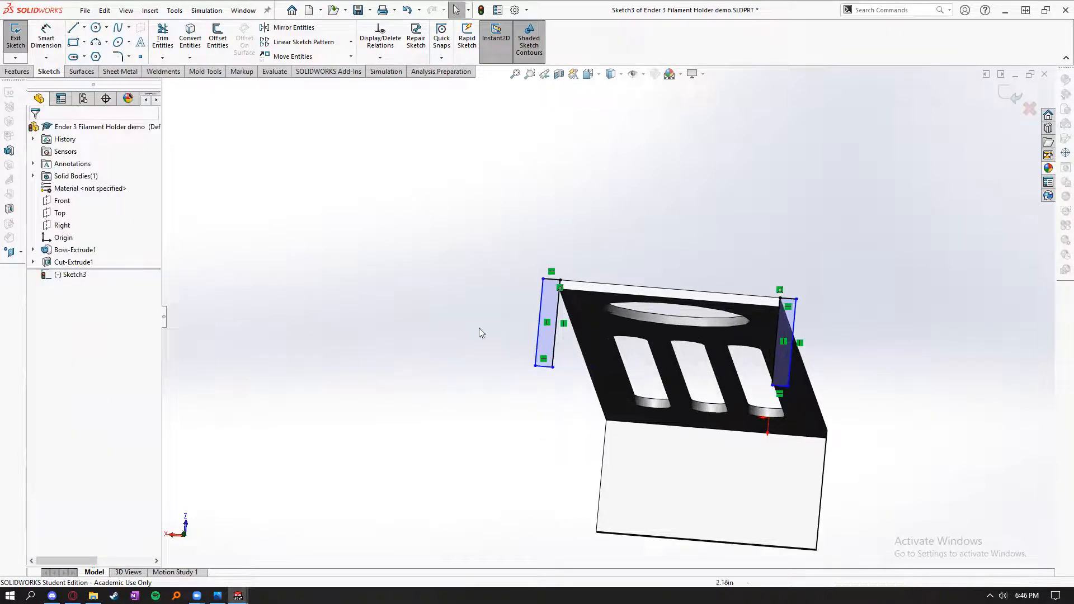
- Make the short sides of the two rectangles equal in length
{"action": "left_click", "coordinate": [551, 278]}
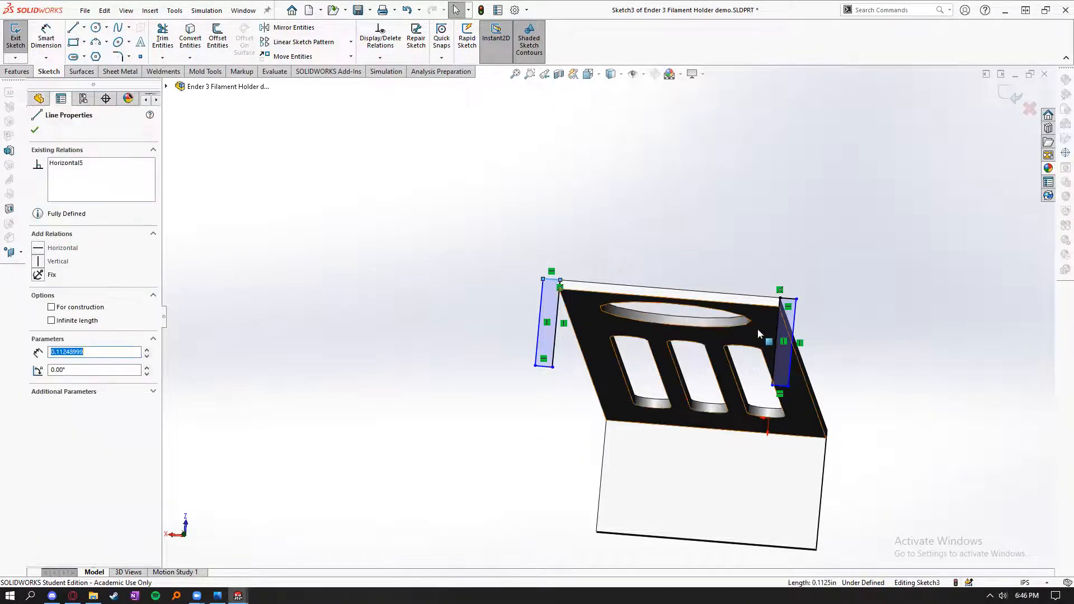
{"action": "left_click", "coordinate": [789, 302], "text": "ctrl"}
{"action": "left_click", "coordinate": [37, 380]}
{"action": "left_click", "coordinate": [361, 349]}
- Dimension the short side of one rectangle to 0.0598 in
{"action": "left_click", "coordinate": [46, 37]}
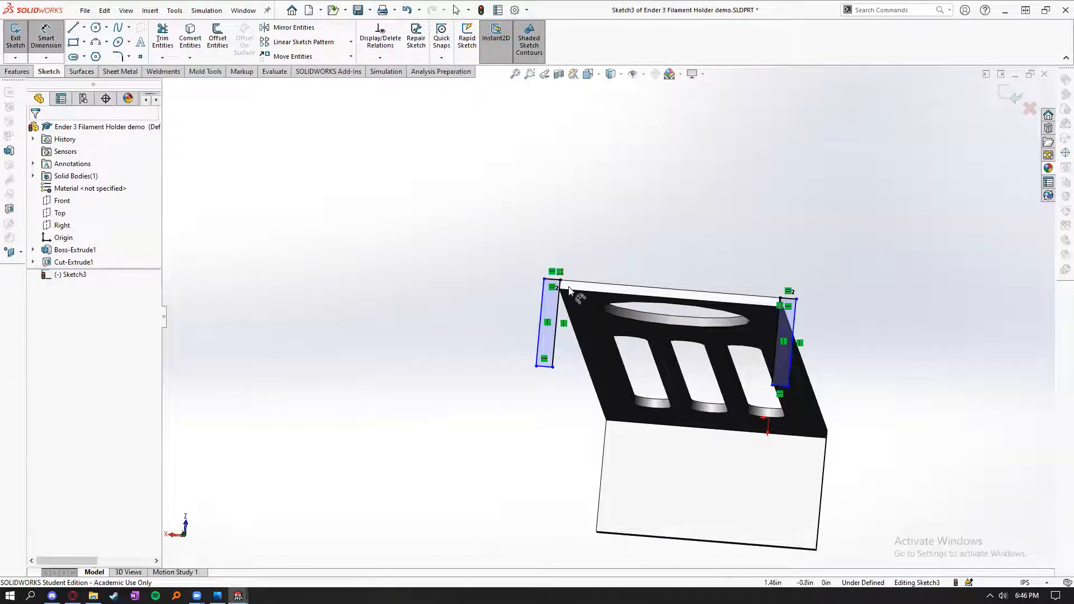
{"action": "left_click", "coordinate": [554, 279]}
{"action": "left_click", "coordinate": [425, 208]}
{"action": "type", "text": ".0598"}
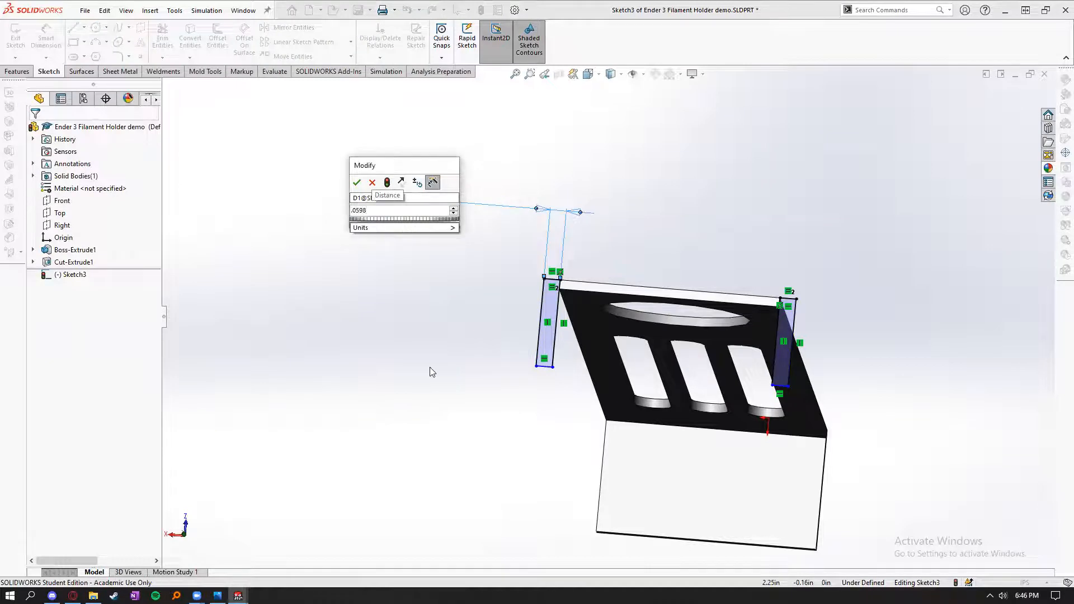
{"action": "key", "text": "Return"}
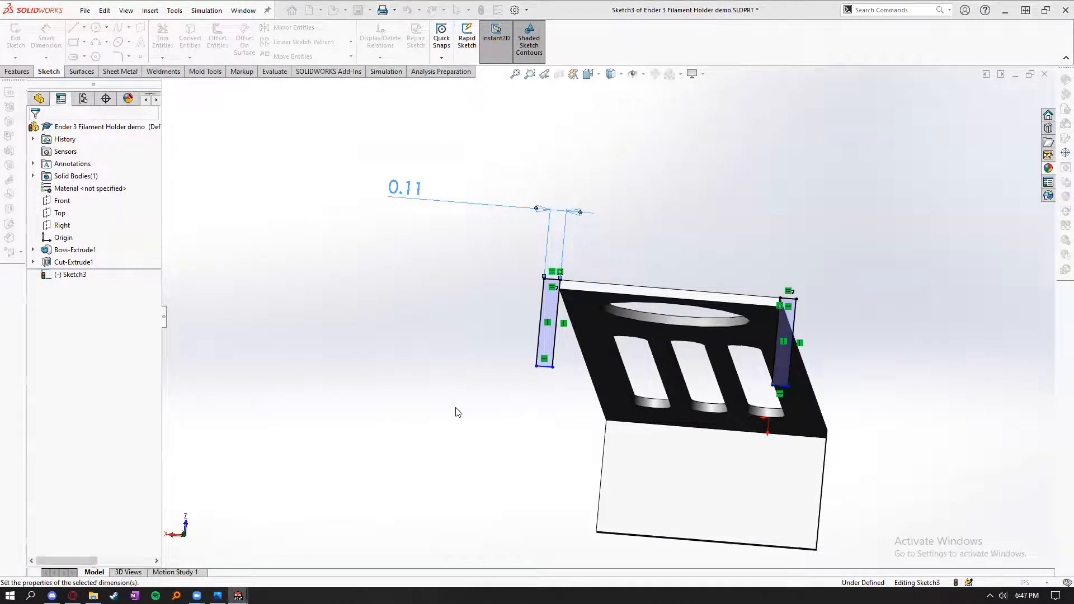
{"action": "left_click", "coordinate": [444, 414]}
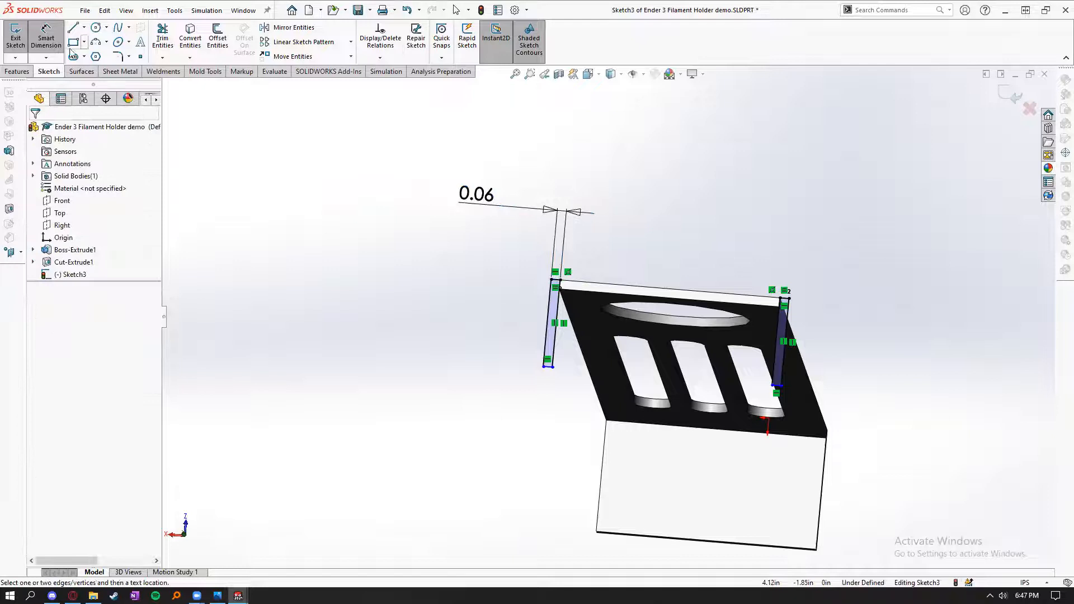
- Dimension the long side of the same rectangle to 0.4 in
{"action": "left_click", "coordinate": [548, 322]}
{"action": "left_click", "coordinate": [395, 311]}
{"action": "mouse_move", "coordinate": [522, 384]}
{"action": "middle_mouse_down"}
{"action": "mouse_move", "coordinate": [531, 511]}
{"action": "mouse_move", "coordinate": [555, 392]}
{"action": "middle_mouse_up"}
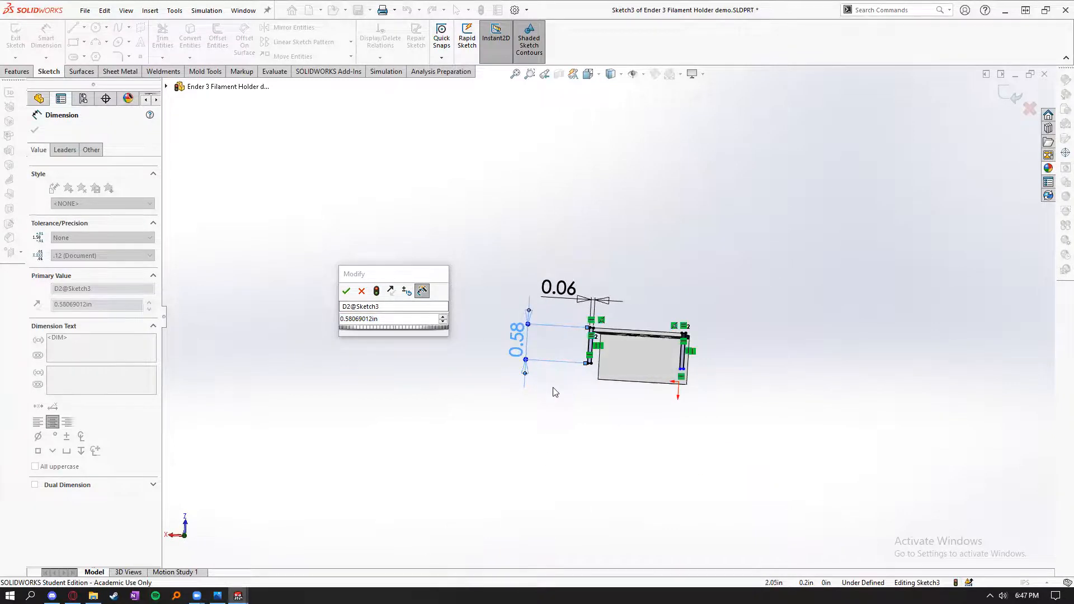
{"action": "left_click", "coordinate": [419, 320]}
{"action": "type", "text": "0.4"}
{"action": "key", "text": "Return"}
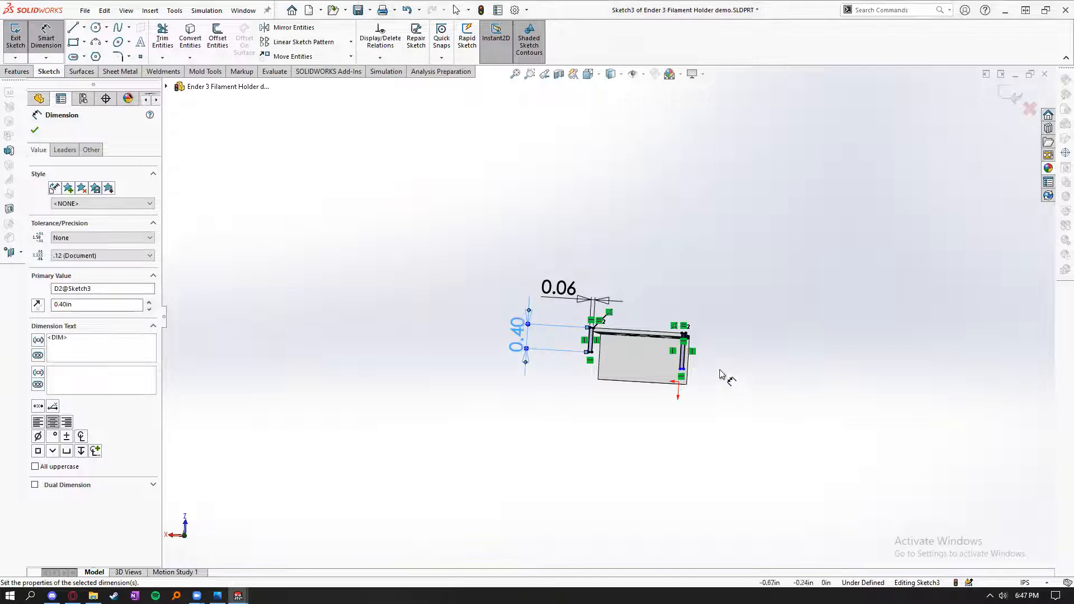
{"action": "key", "text": "Escape"}
- Make the long sides of the two rectangles equal so that the sketch is fully defined
{"action": "scroll", "coordinate": [722, 376], "scroll_direction": "down", "scroll_amount": 5}
{"action": "left_click", "coordinate": [380, 284]}
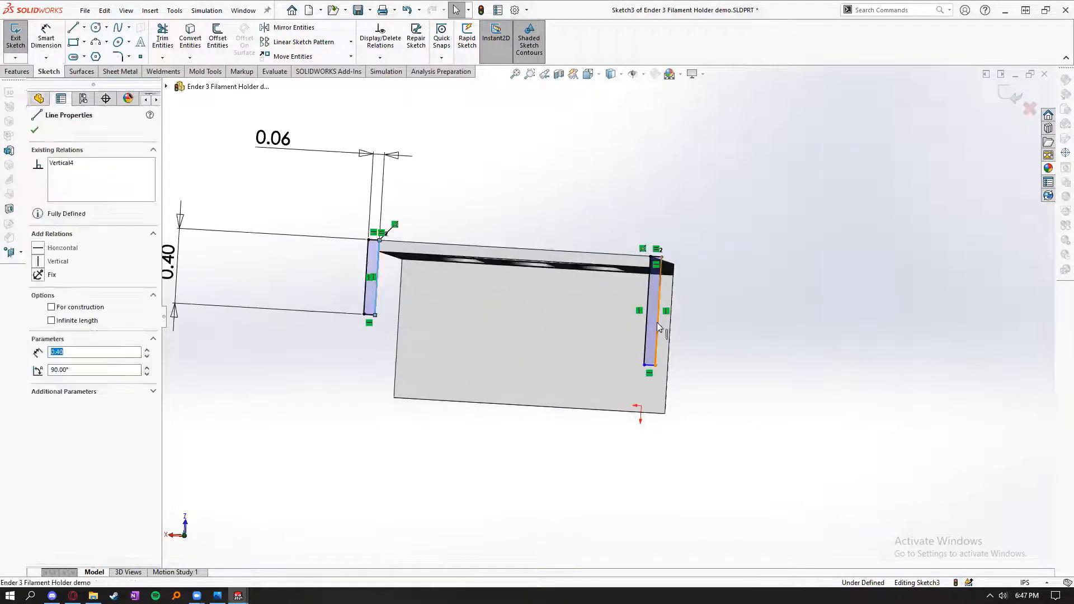
{"action": "left_click", "coordinate": [659, 304], "text": "ctrl"}
{"action": "left_click", "coordinate": [776, 256]}
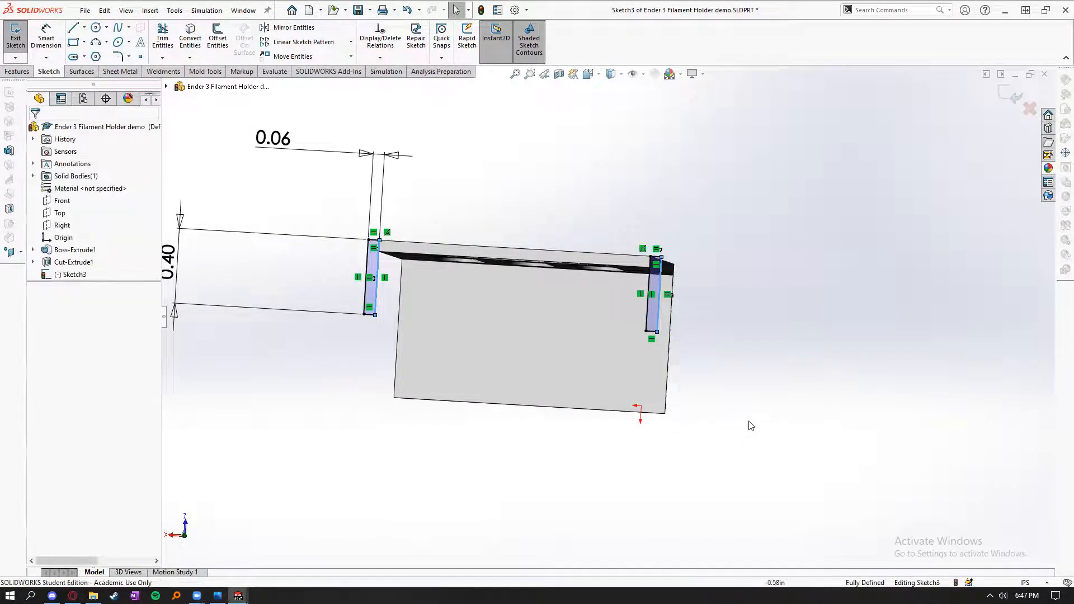
{"action": "middle_click_drag", "start_coordinate": [751, 427], "coordinate": [700, 407]}
{"action": "left_click", "coordinate": [722, 329]}
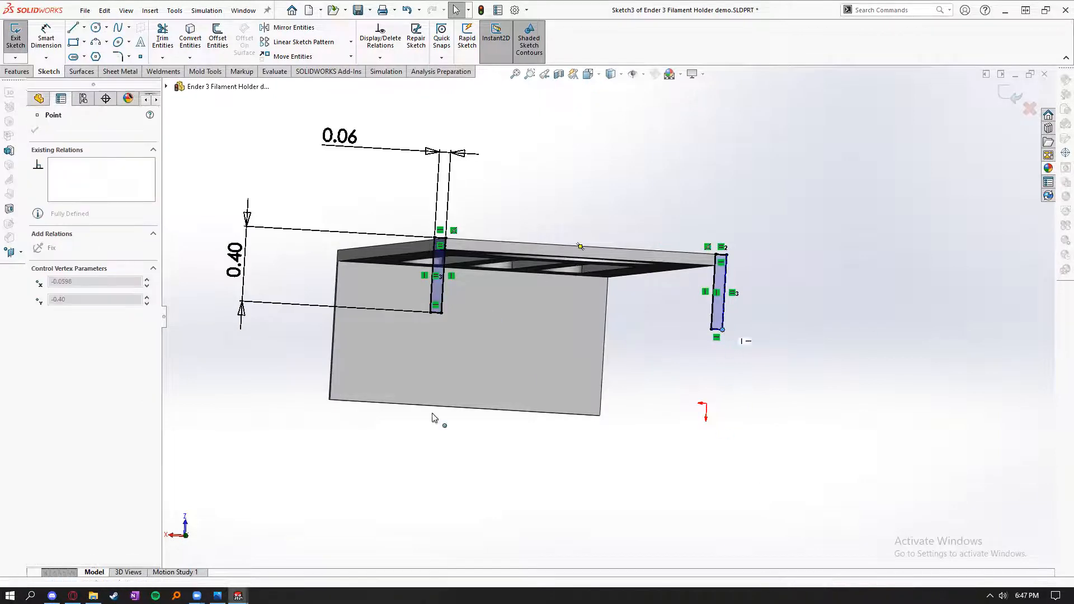
{"action": "left_click", "coordinate": [882, 431]}
- Extrude the two small rectangles up to the end face of the bracket's bottom flange, merging the result with the body
{"action": "middle_click_drag", "start_coordinate": [882, 431], "coordinate": [314, 280]}
{"action": "left_click", "coordinate": [17, 71]}
{"action": "left_click", "coordinate": [20, 36]}
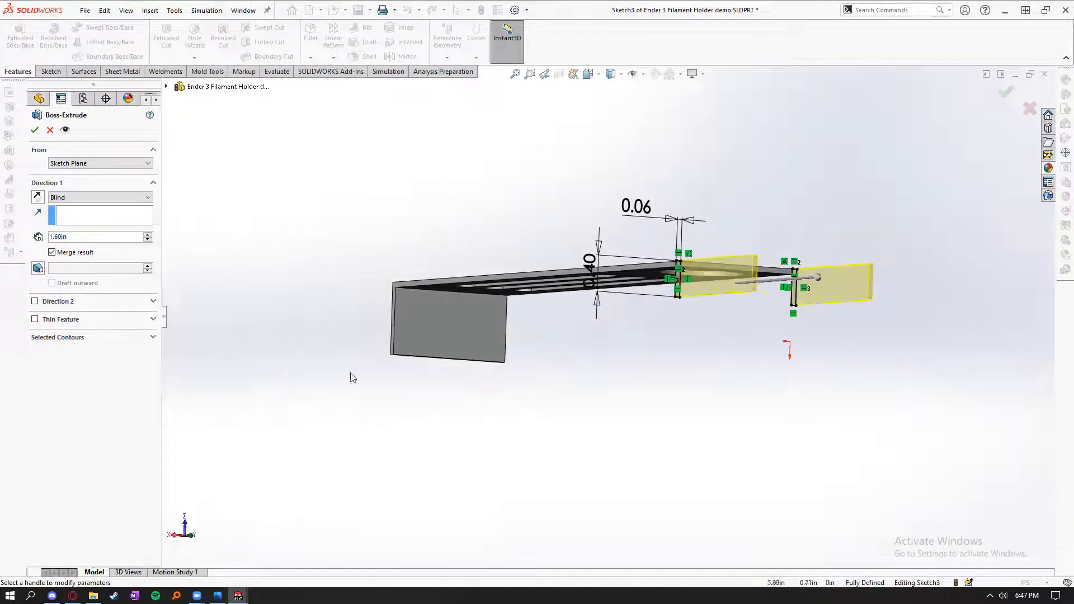
{"action": "left_click", "coordinate": [106, 198]}
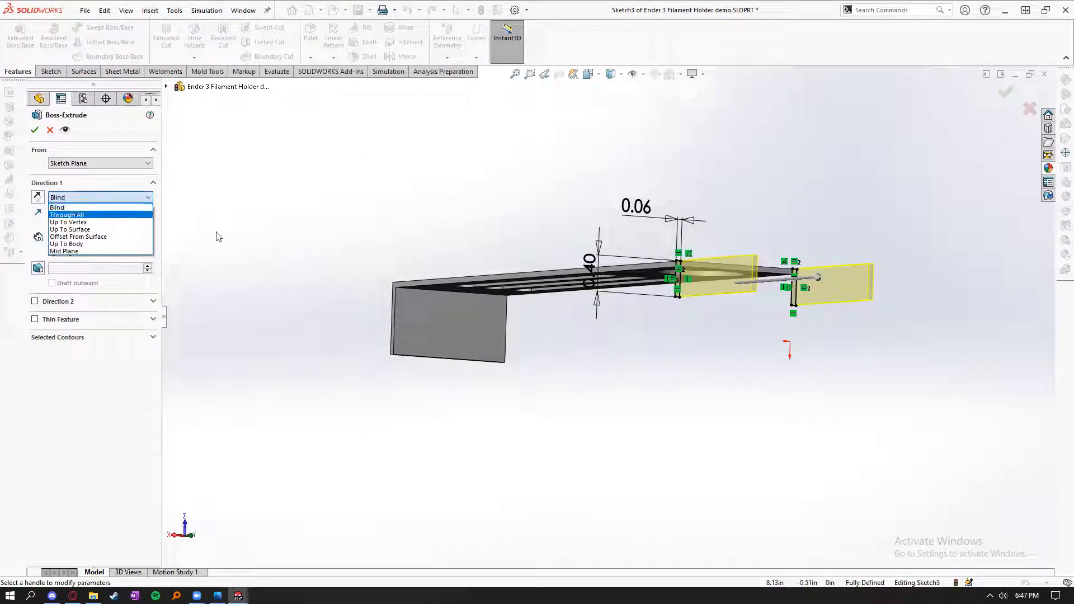
{"action": "left_click", "coordinate": [82, 197]}
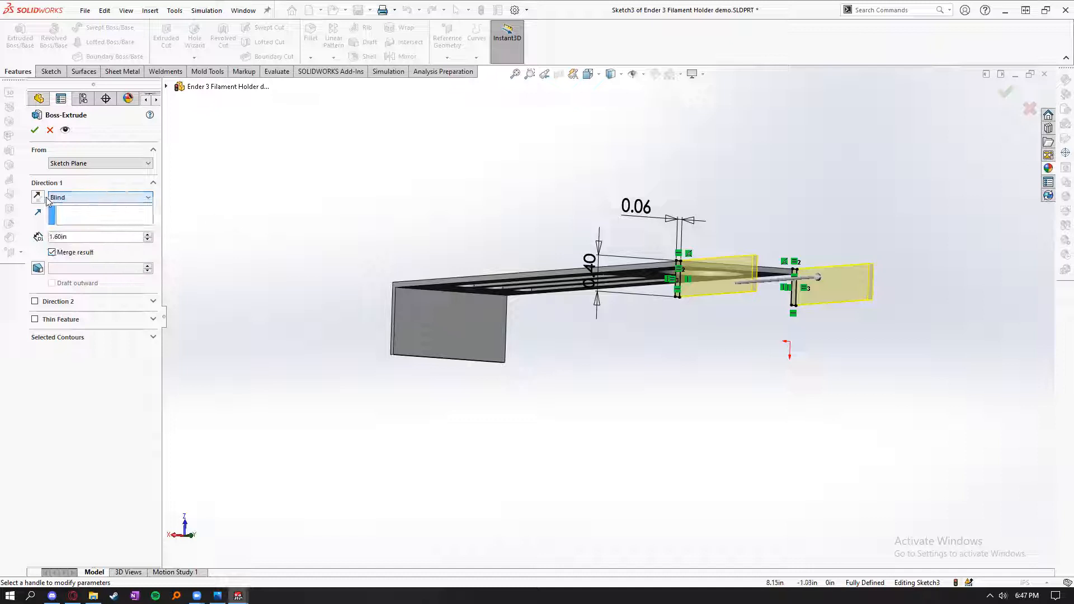
{"action": "left_click", "coordinate": [93, 197]}
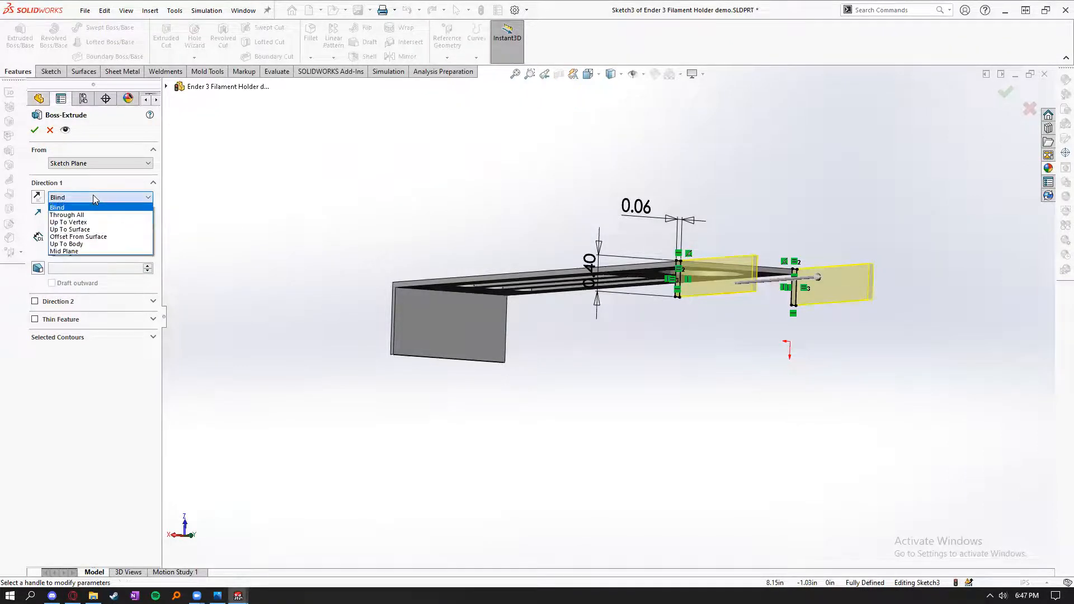
{"action": "left_click", "coordinate": [97, 230]}
{"action": "middle_click_drag", "start_coordinate": [313, 296], "coordinate": [332, 319]}
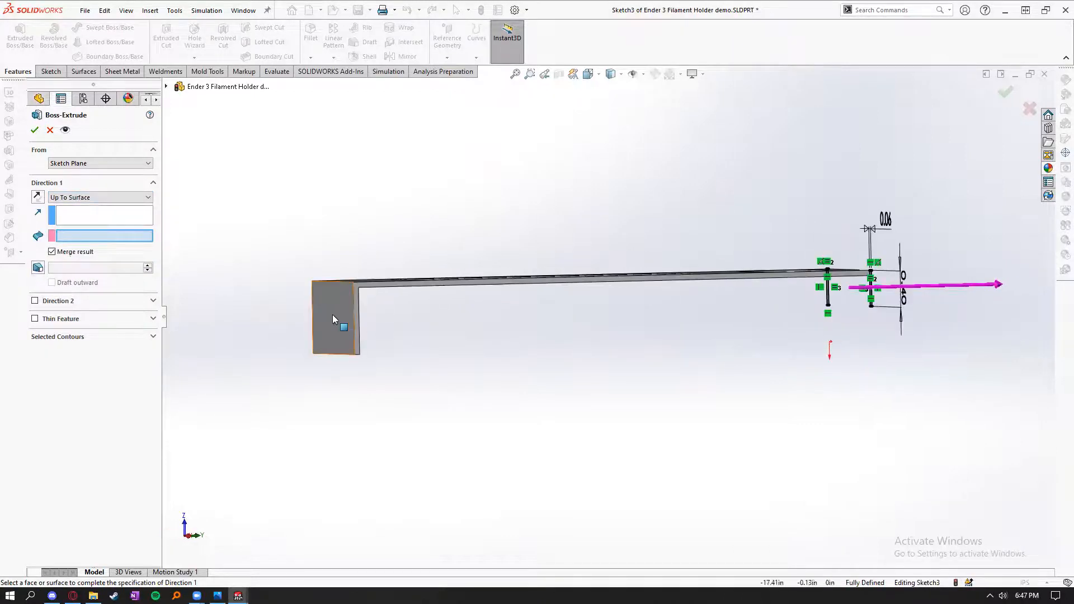
{"action": "left_click", "coordinate": [333, 315]}
{"action": "middle_click_drag", "start_coordinate": [317, 410], "coordinate": [358, 394]}
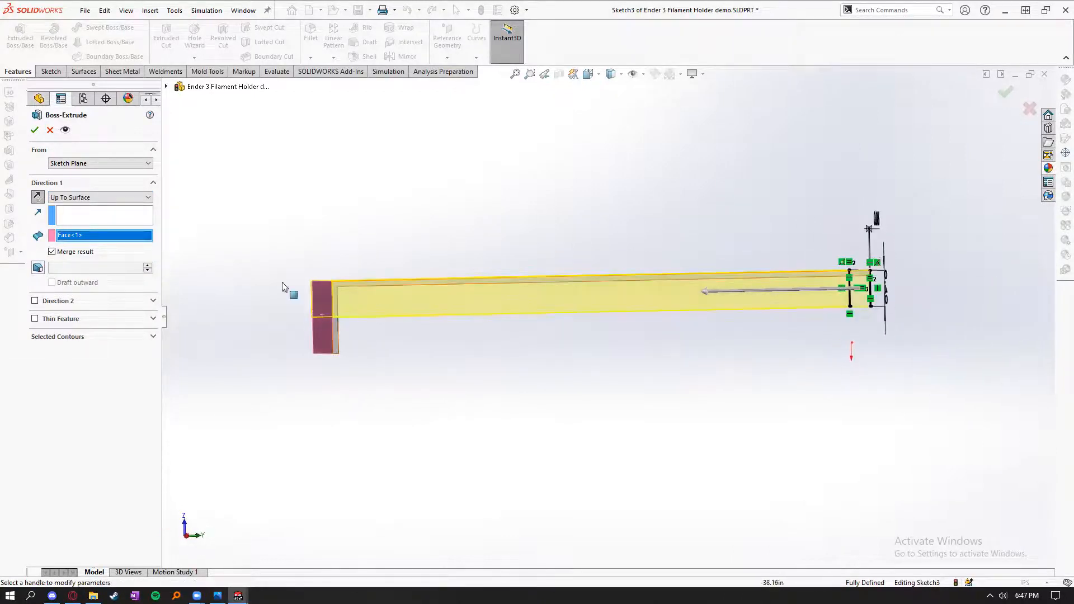
{"action": "left_click", "coordinate": [35, 132]}
- Compare the bracket and its two new side flanges with the reference photo of the spool holder
{"action": "middle_click_drag", "start_coordinate": [460, 427], "coordinate": [655, 332]}
{"action": "scroll", "coordinate": [621, 382], "scroll_direction": "down", "scroll_amount": 3}
{"action": "middle_click_drag", "start_coordinate": [620, 381], "coordinate": [604, 252]}
{"action": "scroll", "coordinate": [621, 250], "scroll_direction": "up", "scroll_amount": 3}
{"action": "left_click", "coordinate": [217, 595]}
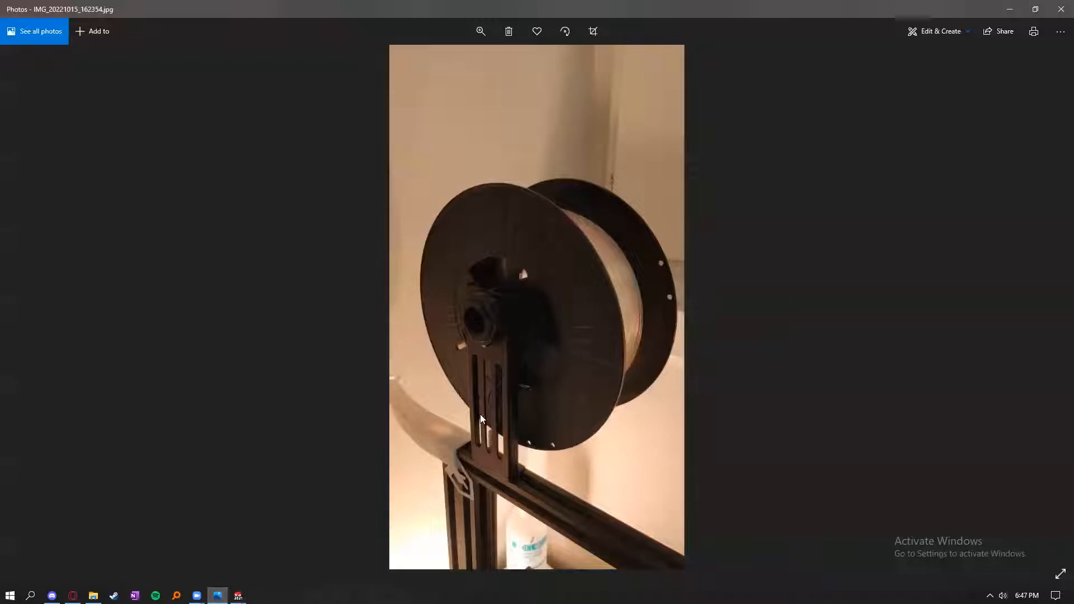
{"action": "left_click", "coordinate": [1009, 8]}
{"action": "middle_click_drag", "start_coordinate": [701, 317], "coordinate": [584, 316]}
{"action": "middle_click_drag", "start_coordinate": [669, 342], "coordinate": [524, 474]}
{"action": "scroll", "coordinate": [425, 537], "scroll_direction": "down", "scroll_amount": 1}
{"action": "middle_click_drag", "start_coordinate": [671, 372], "coordinate": [654, 327]}
{"action": "scroll", "coordinate": [604, 316], "scroll_direction": "up", "scroll_amount": 3}
{"action": "scroll", "coordinate": [302, 318], "scroll_direction": "down", "scroll_amount": 1}
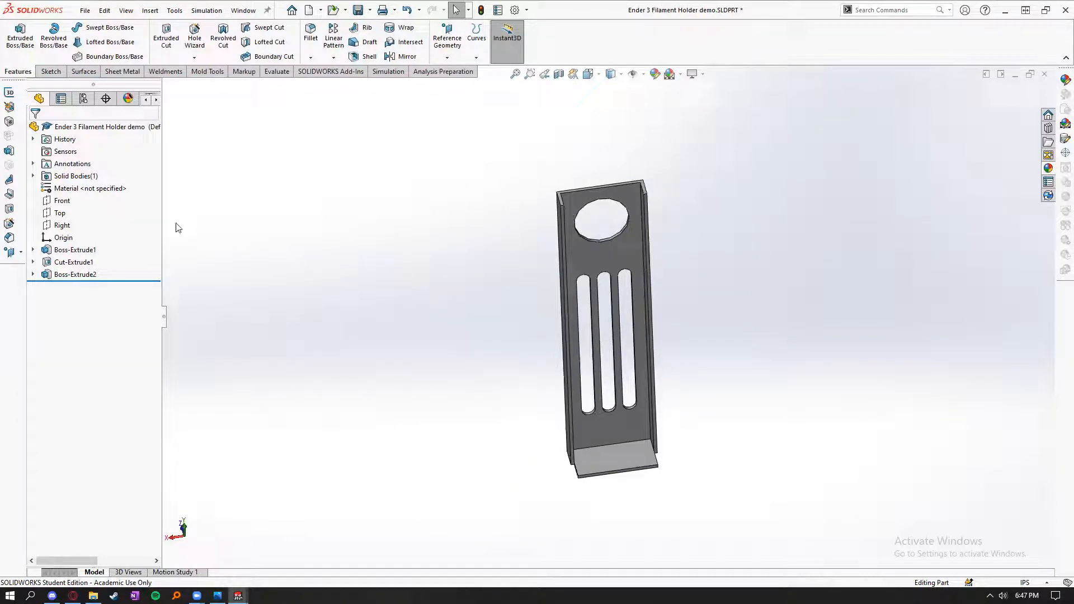
- Start inserting sheet metal bends with the bracket's inner main face as the fixed face
{"action": "left_click", "coordinate": [137, 69]}
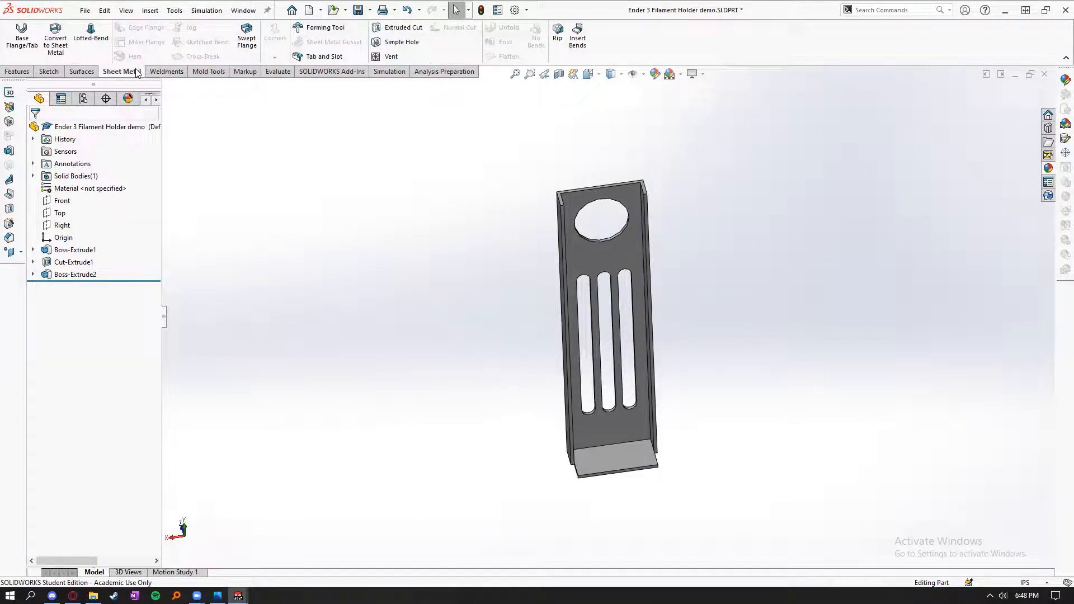
{"action": "left_click", "coordinate": [577, 38]}
{"action": "middle_click_drag", "start_coordinate": [492, 313], "coordinate": [479, 262]}
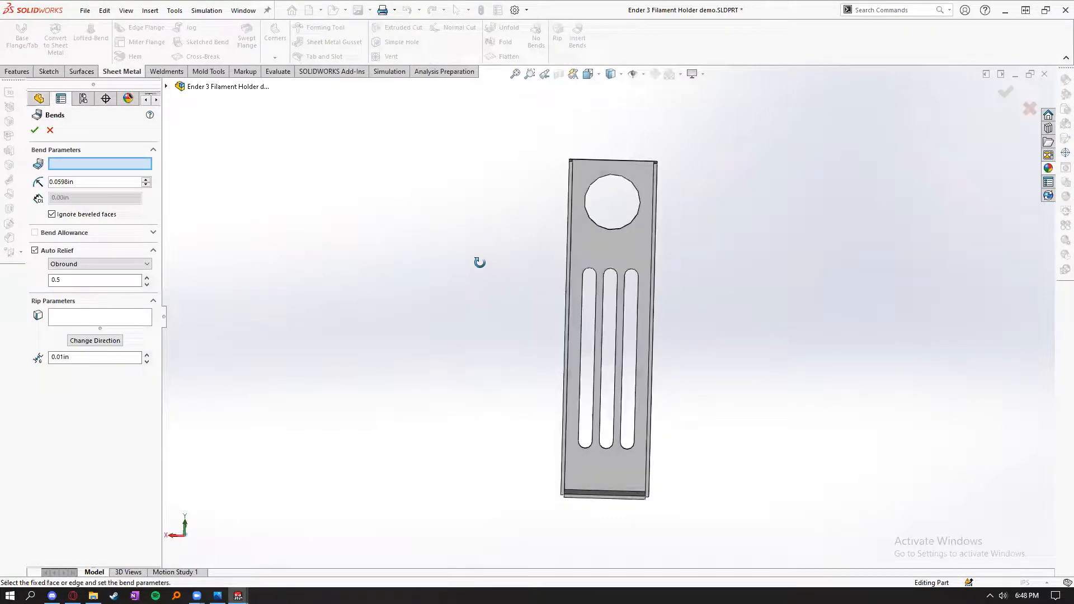
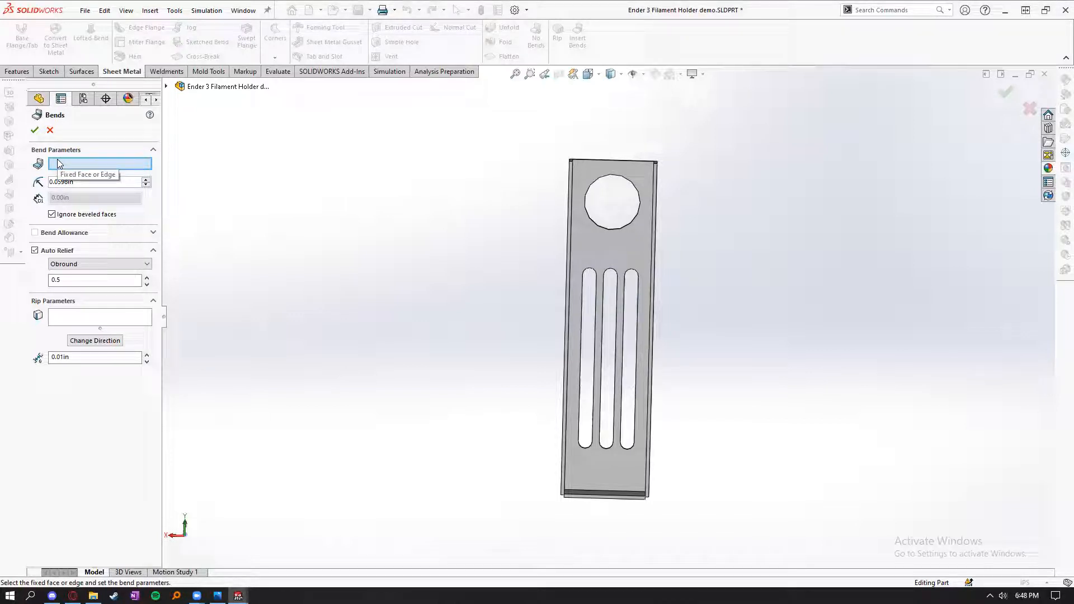
{"action": "middle_click_drag", "start_coordinate": [422, 285], "coordinate": [437, 215]}
{"action": "key", "text": "ctrl+1"}
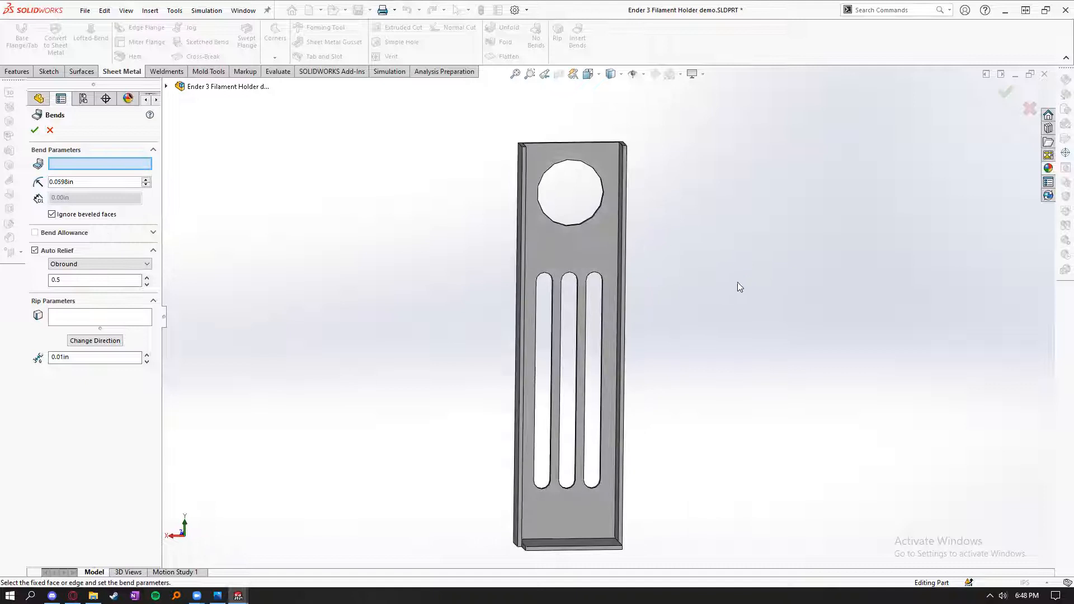
{"action": "middle_click_drag", "start_coordinate": [561, 249], "coordinate": [604, 528]}
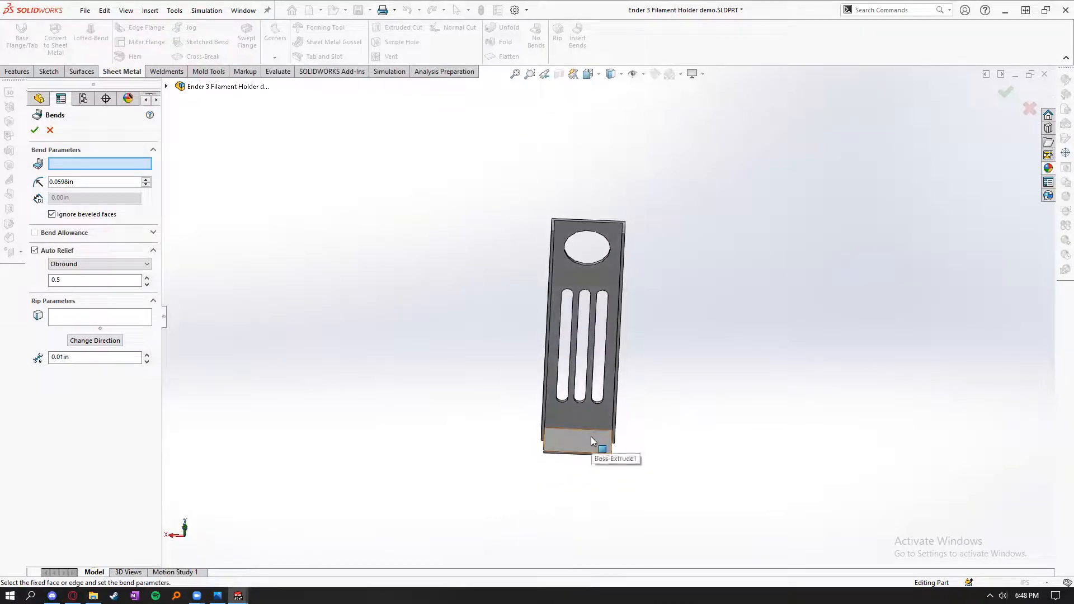
{"action": "middle_click_drag", "start_coordinate": [591, 438], "coordinate": [567, 292]}
{"action": "scroll", "coordinate": [589, 279], "scroll_direction": "down", "scroll_amount": 3}
{"action": "left_click", "coordinate": [588, 271]}
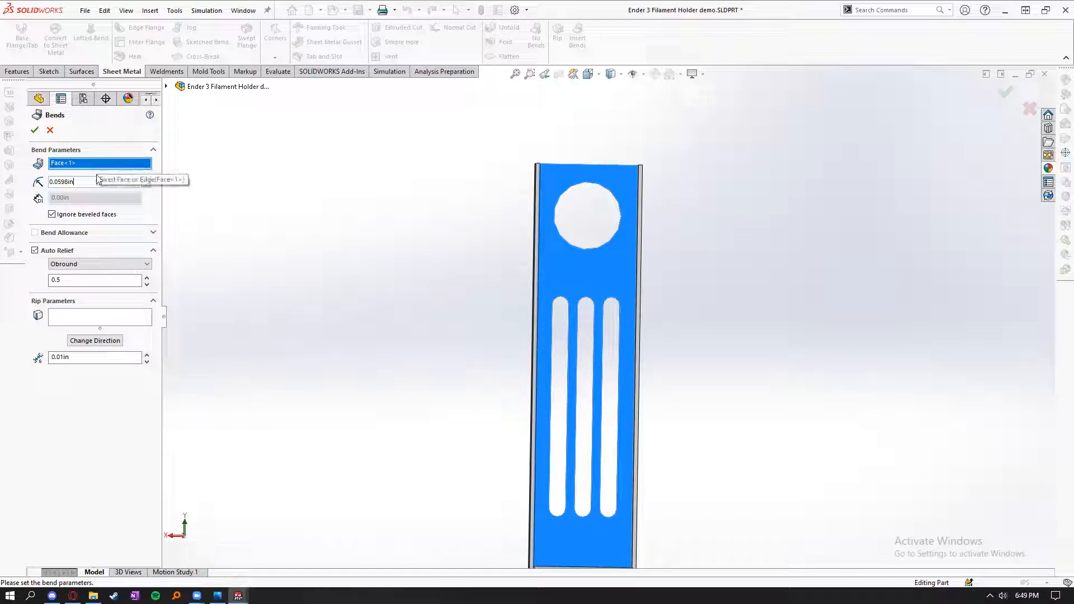
- Examine the lower corners where the side flanges meet the bottom flange
{"action": "scroll", "coordinate": [376, 346], "scroll_direction": "up", "scroll_amount": 2}
{"action": "mouse_move", "coordinate": [433, 373]}
{"action": "middle_mouse_down"}
{"action": "mouse_move", "coordinate": [441, 376]}
{"action": "mouse_move", "coordinate": [426, 389]}
{"action": "middle_mouse_up"}
{"action": "scroll", "coordinate": [497, 339], "scroll_direction": "down", "scroll_amount": 1}
{"action": "scroll", "coordinate": [810, 406], "scroll_direction": "down", "scroll_amount": 1}
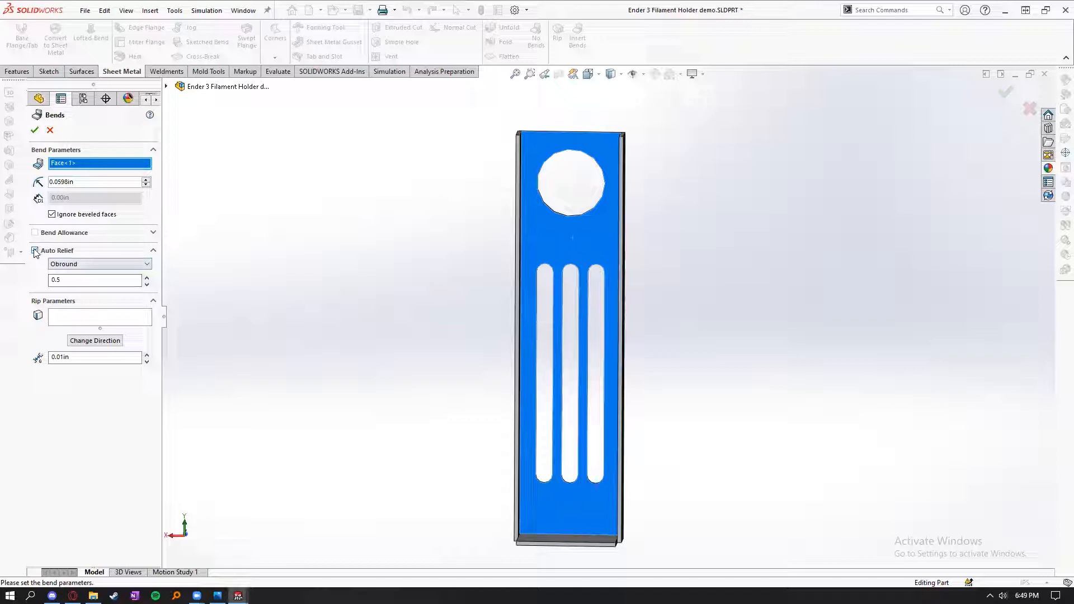
{"action": "middle_click_drag", "start_coordinate": [379, 431], "coordinate": [423, 435]}
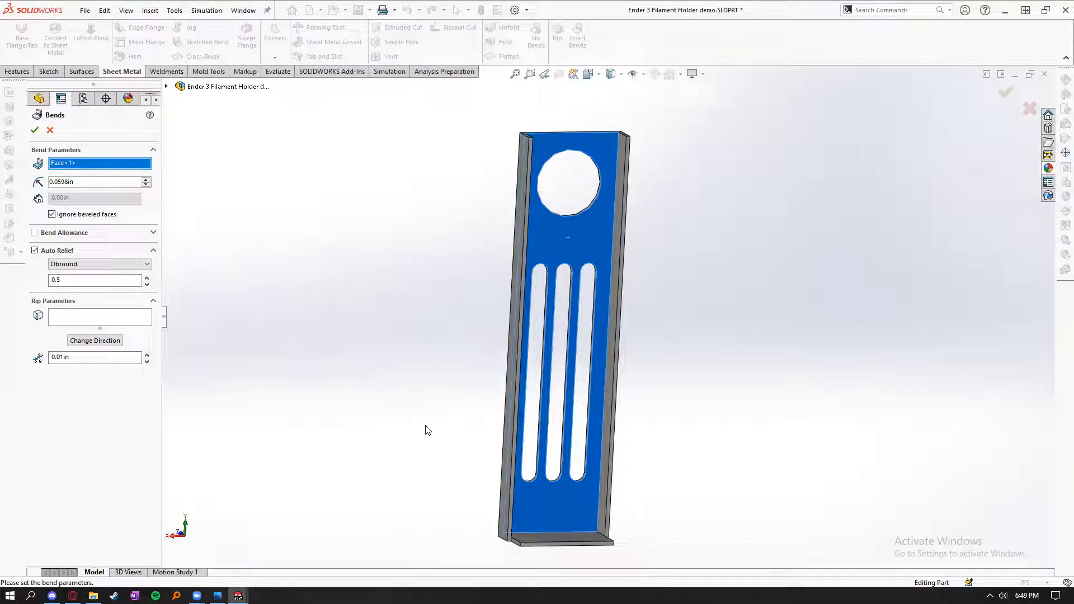
{"action": "scroll", "coordinate": [597, 525], "scroll_direction": "down", "scroll_amount": 6}
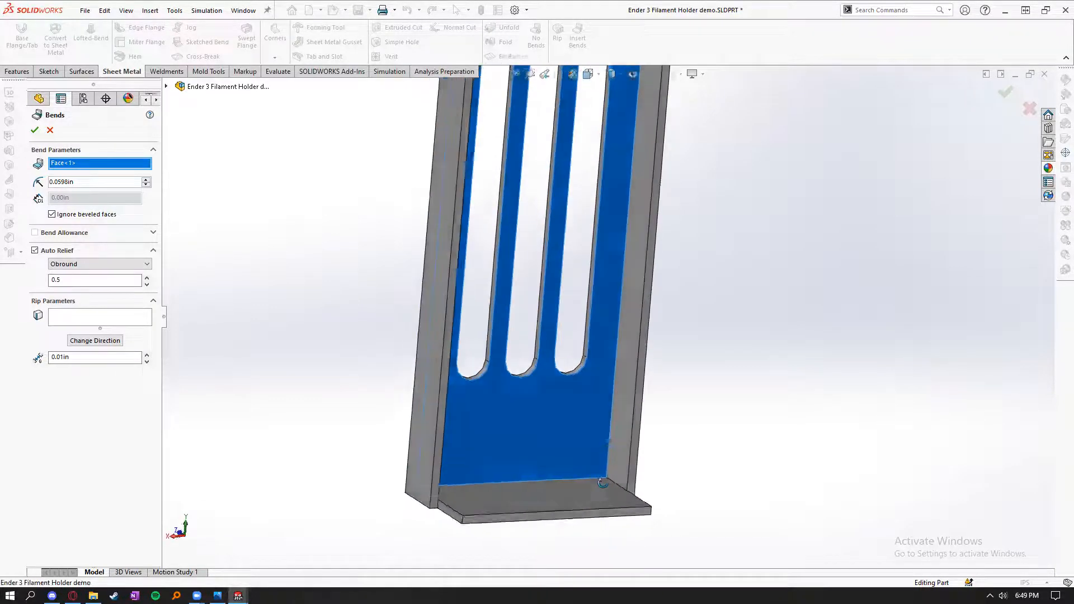
{"action": "scroll", "coordinate": [603, 490], "scroll_direction": "down", "scroll_amount": 5}
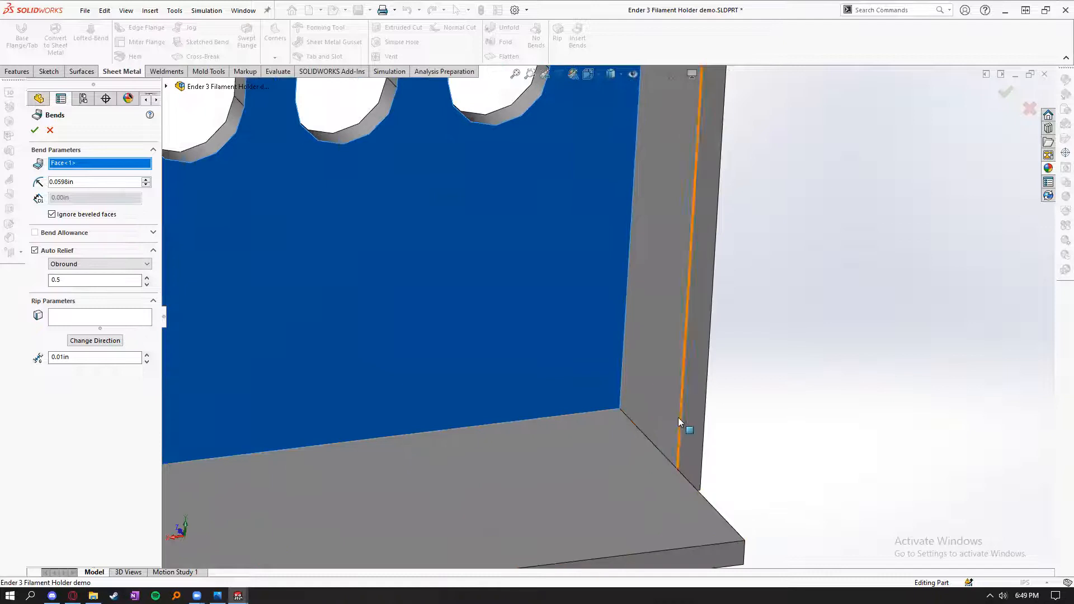
{"action": "scroll", "coordinate": [566, 405], "scroll_direction": "up", "scroll_amount": 5}
{"action": "middle_click_drag", "start_coordinate": [624, 421], "coordinate": [782, 452]}
{"action": "scroll", "coordinate": [777, 450], "scroll_direction": "up", "scroll_amount": 4}
{"action": "middle_click_drag", "start_coordinate": [610, 211], "coordinate": [526, 177]}
{"action": "scroll", "coordinate": [525, 174], "scroll_direction": "down", "scroll_amount": 1}
{"action": "middle_click_drag", "start_coordinate": [575, 214], "coordinate": [539, 225]}
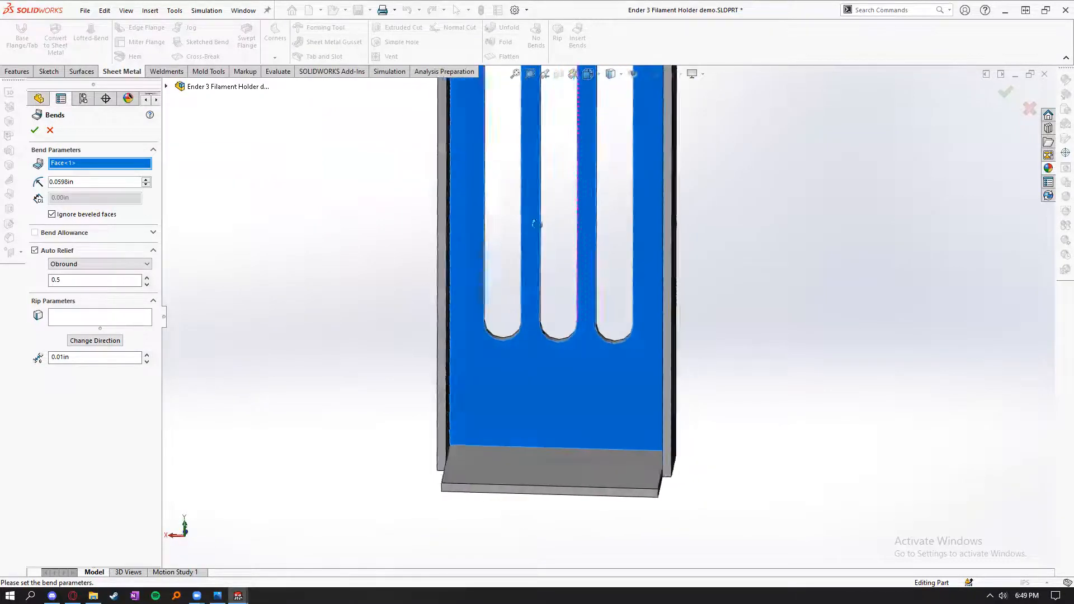
- Try to insert the bends with obround auto relief and no rip edges, and undo the conversion
{"action": "left_click", "coordinate": [73, 262]}
{"action": "left_click", "coordinate": [90, 263]}
{"action": "scroll", "coordinate": [342, 321], "scroll_direction": "up", "scroll_amount": 4}
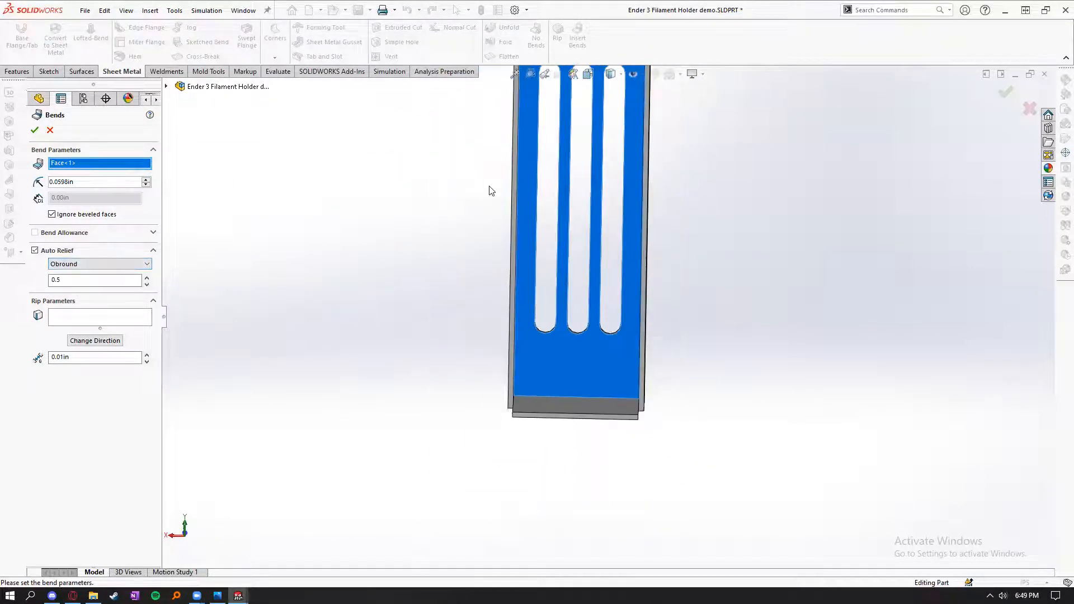
{"action": "scroll", "coordinate": [676, 154], "scroll_direction": "down", "scroll_amount": 2}
{"action": "middle_click_drag", "start_coordinate": [677, 335], "coordinate": [645, 342]}
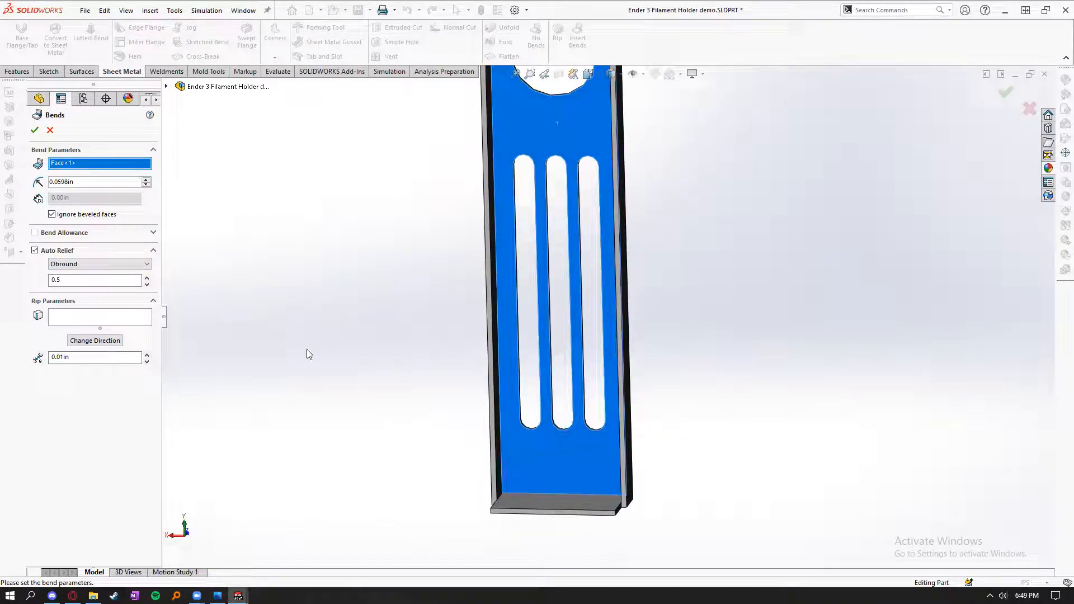
{"action": "middle_click_drag", "start_coordinate": [375, 344], "coordinate": [388, 345]}
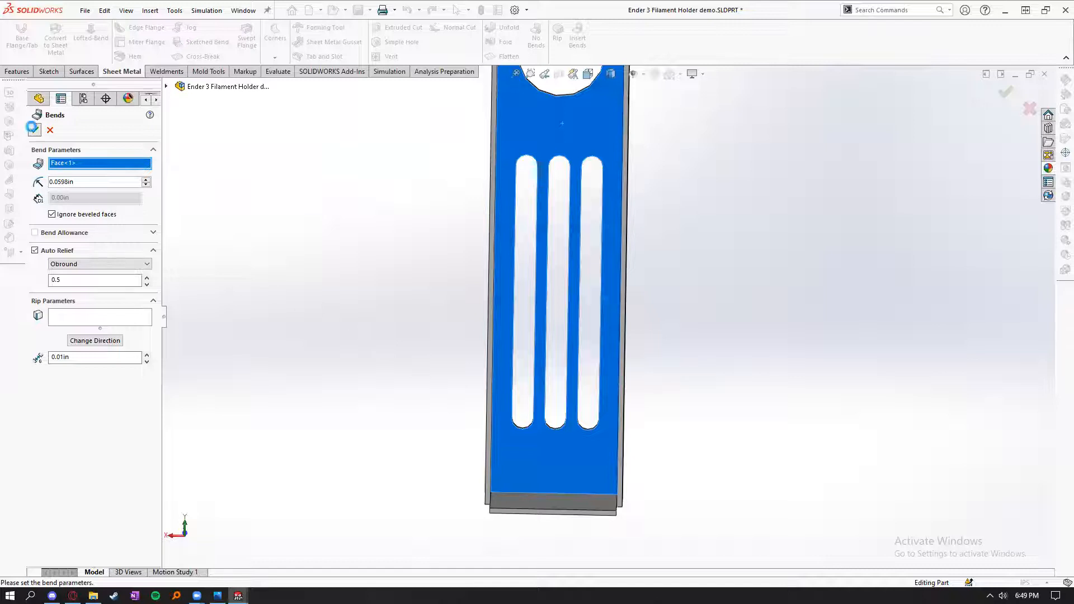
{"action": "left_click", "coordinate": [33, 129]}
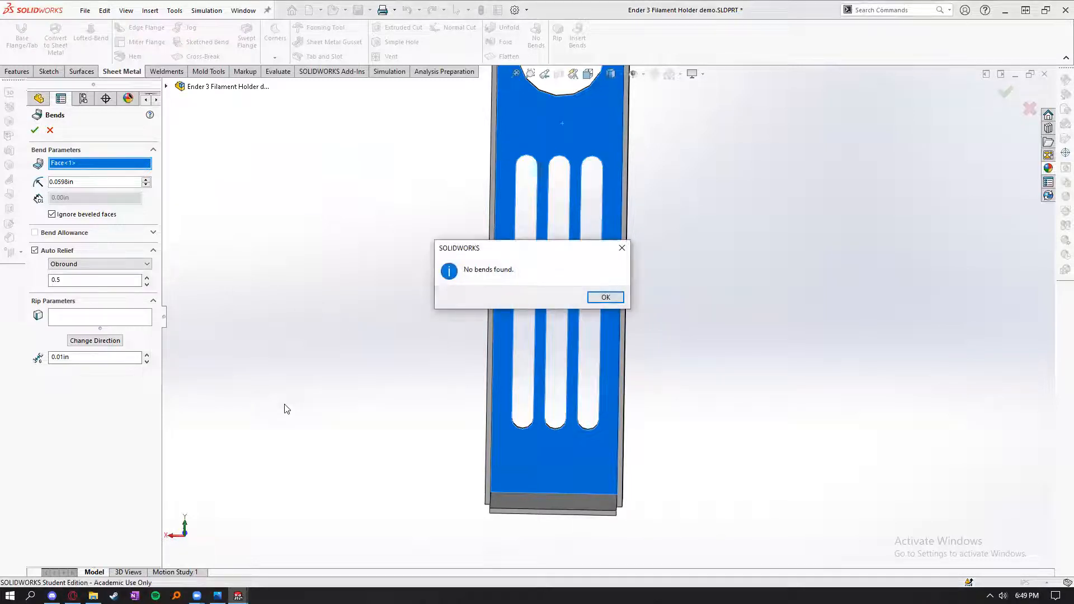
{"action": "left_click", "coordinate": [606, 298]}
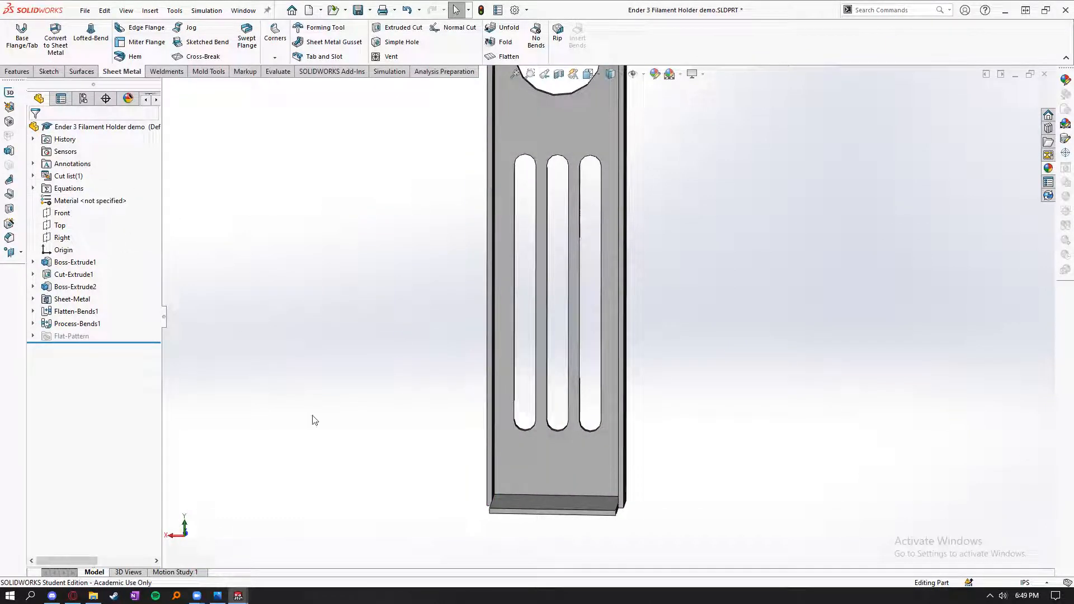
{"action": "key", "text": "ctrl+z"}
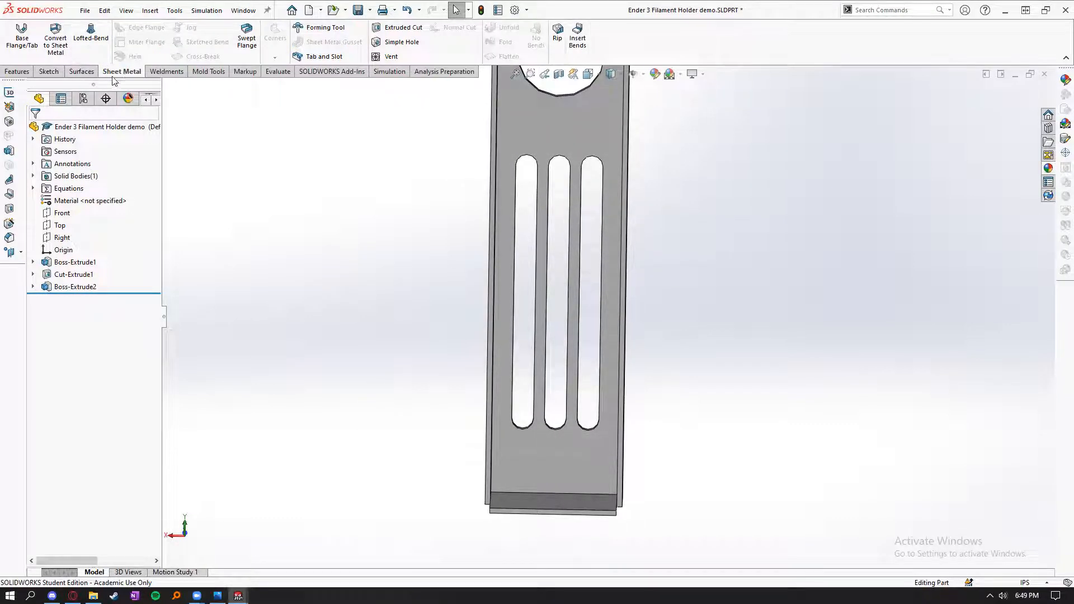
- Insert bends again using the bracket's inner main face as the fixed face
{"action": "left_click", "coordinate": [577, 37]}
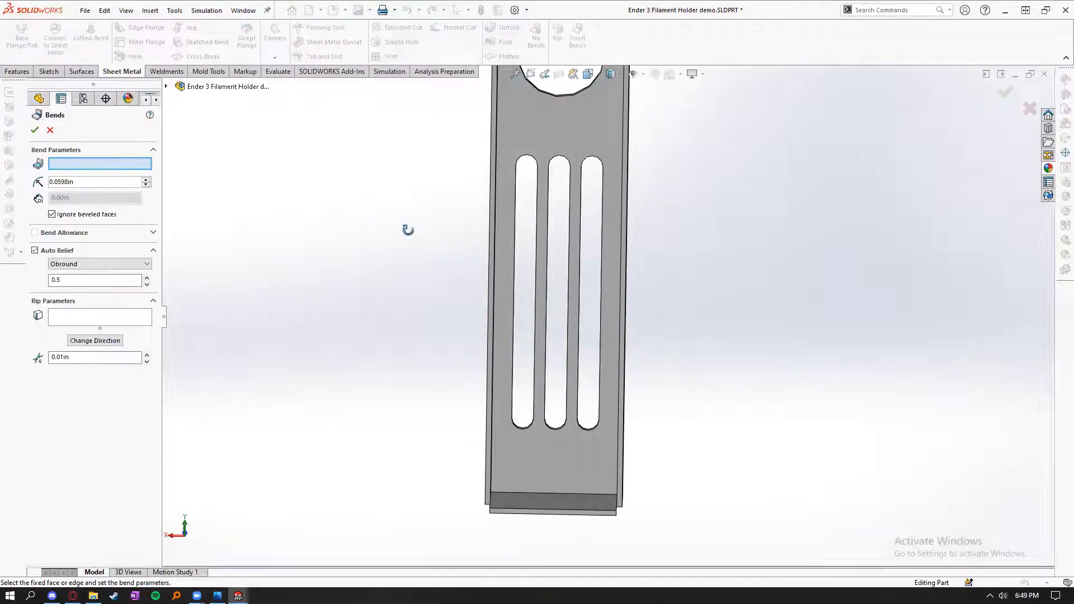
{"action": "left_click", "coordinate": [557, 131]}
{"action": "middle_click_drag", "start_coordinate": [411, 378], "coordinate": [576, 498]}
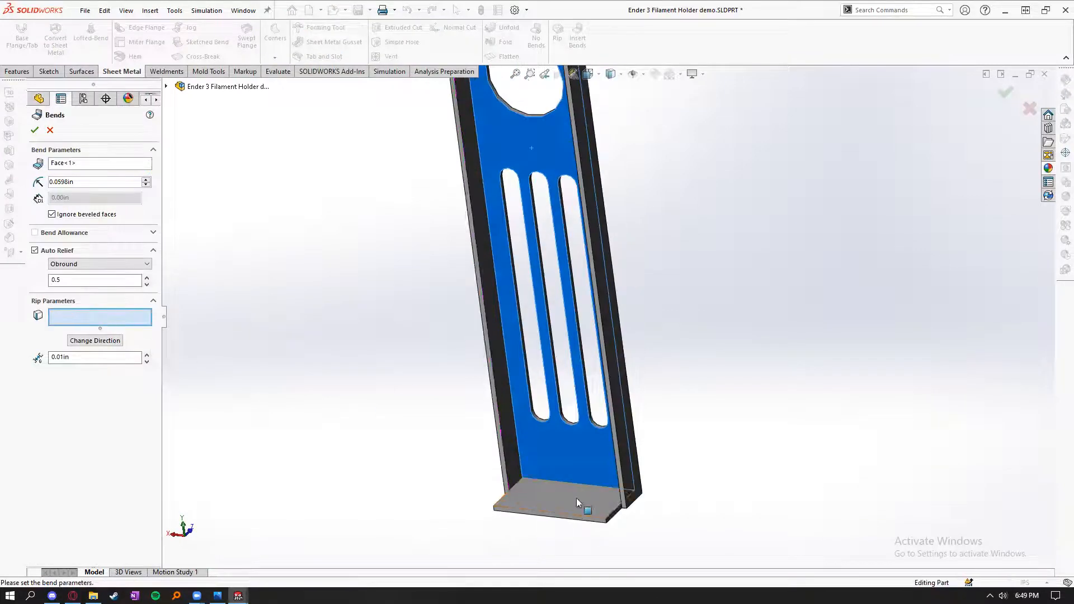
- Rip the two edges where the bottom flange meets the side flanges and apply the bends with obround auto relief
{"action": "scroll", "coordinate": [576, 498], "scroll_direction": "down", "scroll_amount": 3}
{"action": "middle_click_drag", "start_coordinate": [463, 419], "coordinate": [503, 352]}
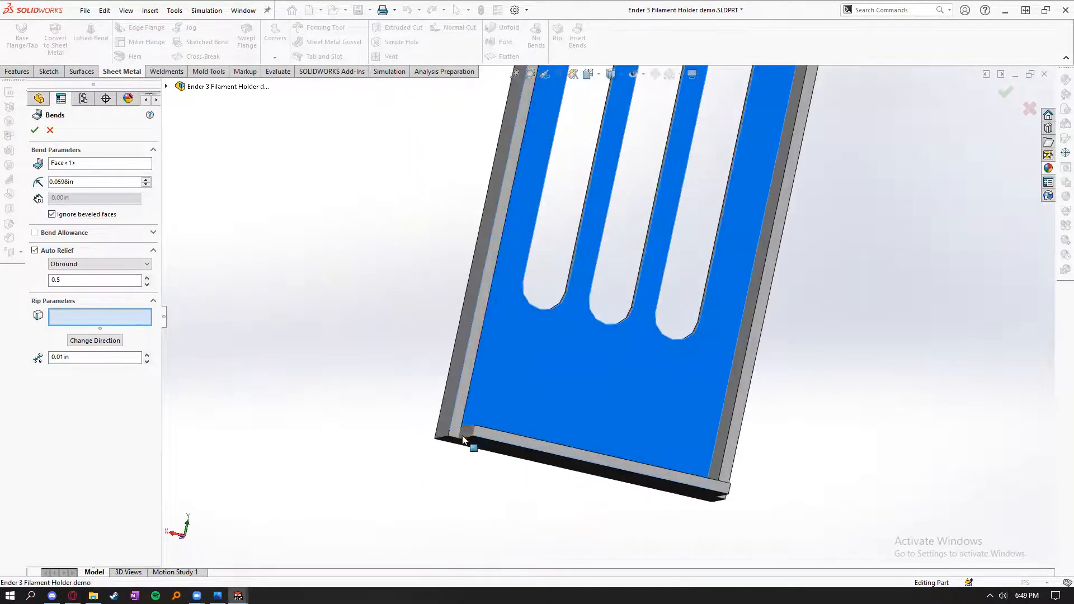
{"action": "middle_click_drag", "start_coordinate": [463, 427], "coordinate": [457, 434]}
{"action": "middle_click", "coordinate": [627, 479]}
{"action": "middle_click_drag", "start_coordinate": [626, 478], "coordinate": [583, 497]}
{"action": "scroll", "coordinate": [583, 497], "scroll_direction": "down", "scroll_amount": 2}
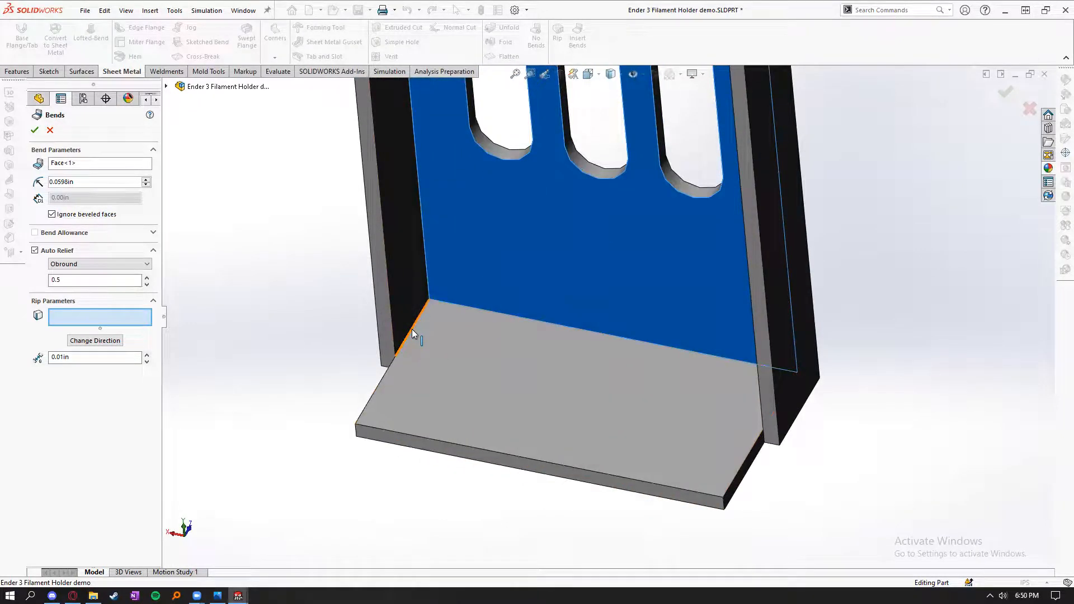
{"action": "left_click", "coordinate": [411, 329]}
{"action": "middle_click_drag", "start_coordinate": [412, 329], "coordinate": [213, 336]}
{"action": "left_click", "coordinate": [744, 383]}
{"action": "left_click", "coordinate": [35, 131]}
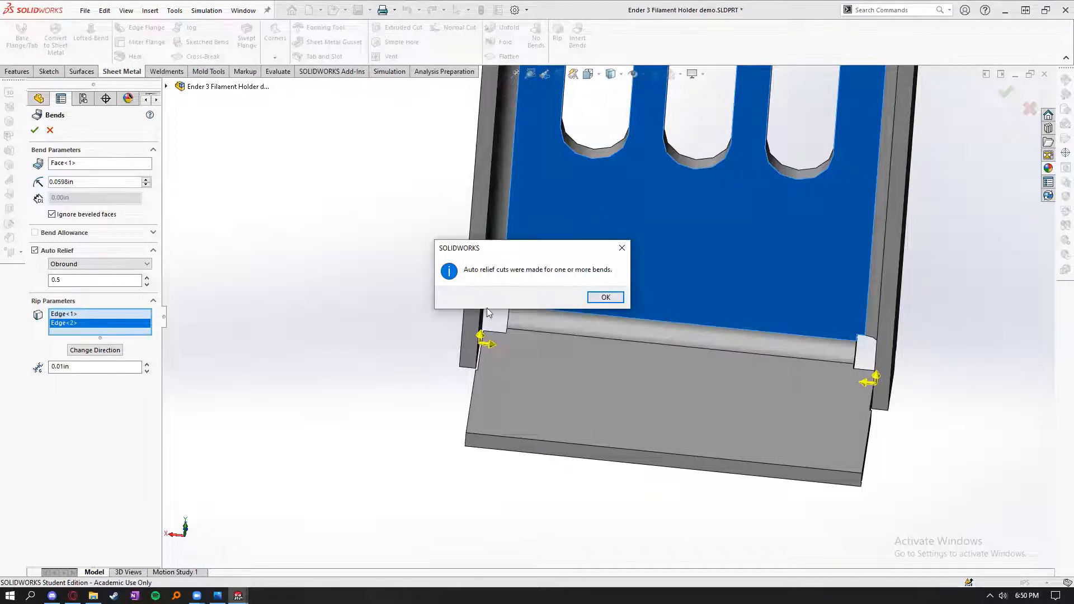
{"action": "left_click", "coordinate": [616, 301]}
- Examine the bent bracket from several sides, including its rounded flanges and the relief cuts at the lower corners
{"action": "middle_click_drag", "start_coordinate": [569, 339], "coordinate": [507, 237]}
{"action": "scroll", "coordinate": [508, 237], "scroll_direction": "up", "scroll_amount": 9}
{"action": "scroll", "coordinate": [679, 166], "scroll_direction": "down", "scroll_amount": 4}
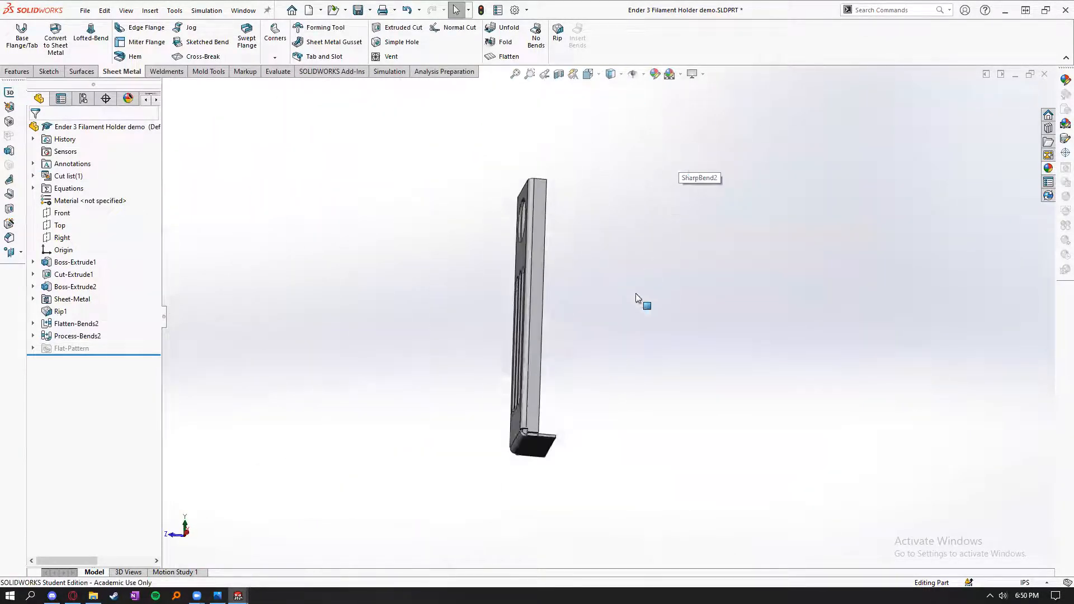
{"action": "middle_click_drag", "start_coordinate": [635, 293], "coordinate": [524, 355]}
{"action": "middle_click_drag", "start_coordinate": [649, 336], "coordinate": [580, 322]}
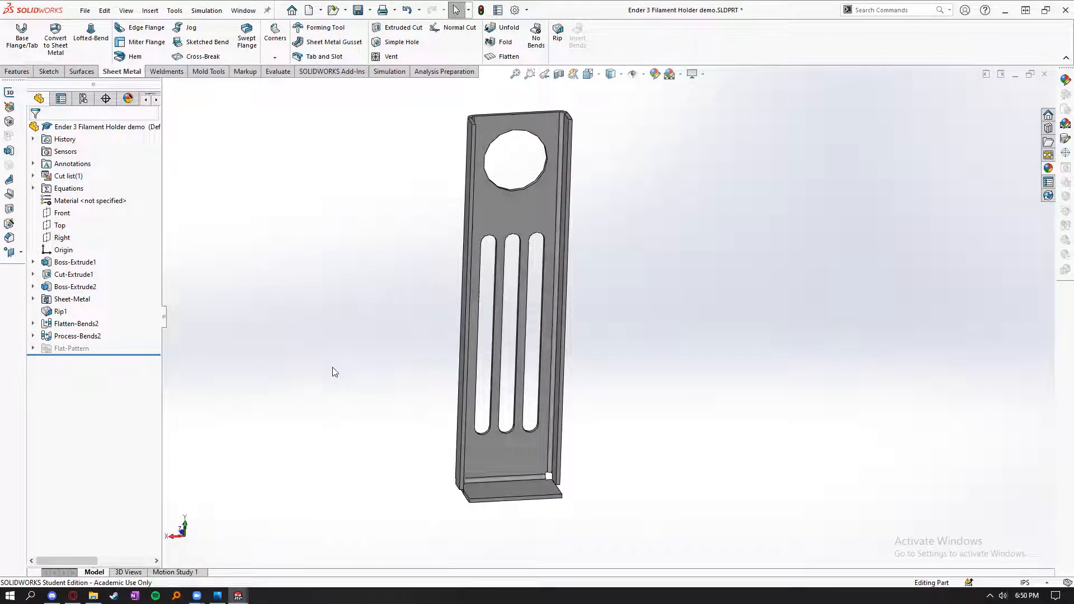
{"action": "scroll", "coordinate": [278, 376], "scroll_direction": "down", "scroll_amount": 1}
{"action": "scroll", "coordinate": [638, 127], "scroll_direction": "up", "scroll_amount": 1}
{"action": "scroll", "coordinate": [622, 132], "scroll_direction": "down", "scroll_amount": 1}
{"action": "scroll", "coordinate": [627, 116], "scroll_direction": "down", "scroll_amount": 1}
{"action": "scroll", "coordinate": [447, 372], "scroll_direction": "up", "scroll_amount": 2}
{"action": "middle_click_drag", "start_coordinate": [655, 467], "coordinate": [635, 355]}
{"action": "scroll", "coordinate": [628, 441], "scroll_direction": "down", "scroll_amount": 2}
{"action": "scroll", "coordinate": [630, 445], "scroll_direction": "up", "scroll_amount": 3}
{"action": "scroll", "coordinate": [561, 355], "scroll_direction": "down", "scroll_amount": 3}
{"action": "middle_click_drag", "start_coordinate": [561, 355], "coordinate": [551, 300]}
- Check the radius of the outer bend edge at the bracket's upper corner and clear the selection
{"action": "left_click", "coordinate": [484, 259]}
{"action": "middle_click_drag", "start_coordinate": [476, 310], "coordinate": [437, 351]}
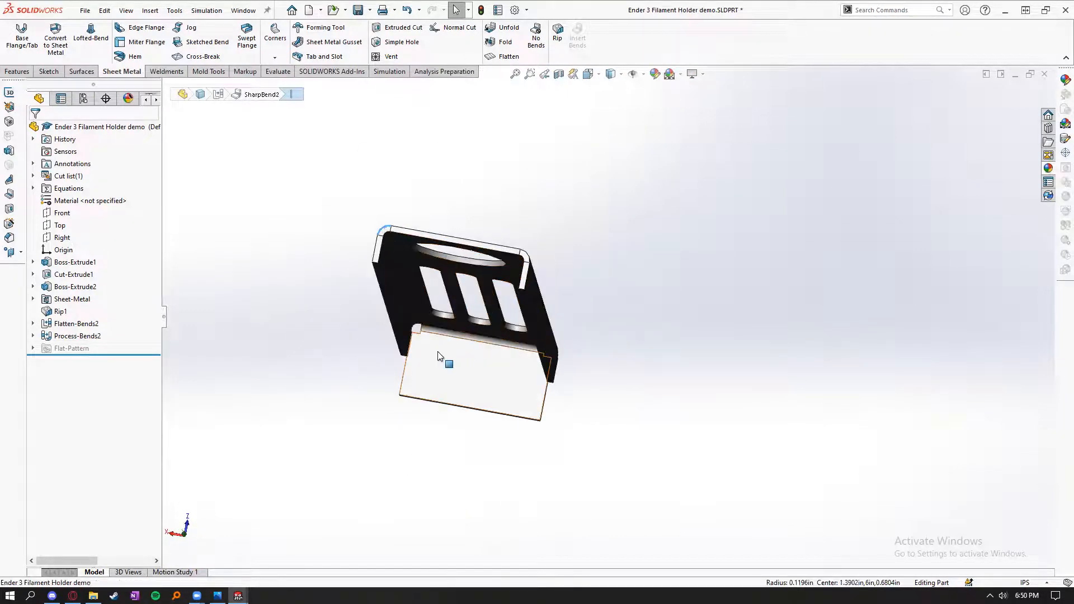
{"action": "left_click", "coordinate": [205, 94]}
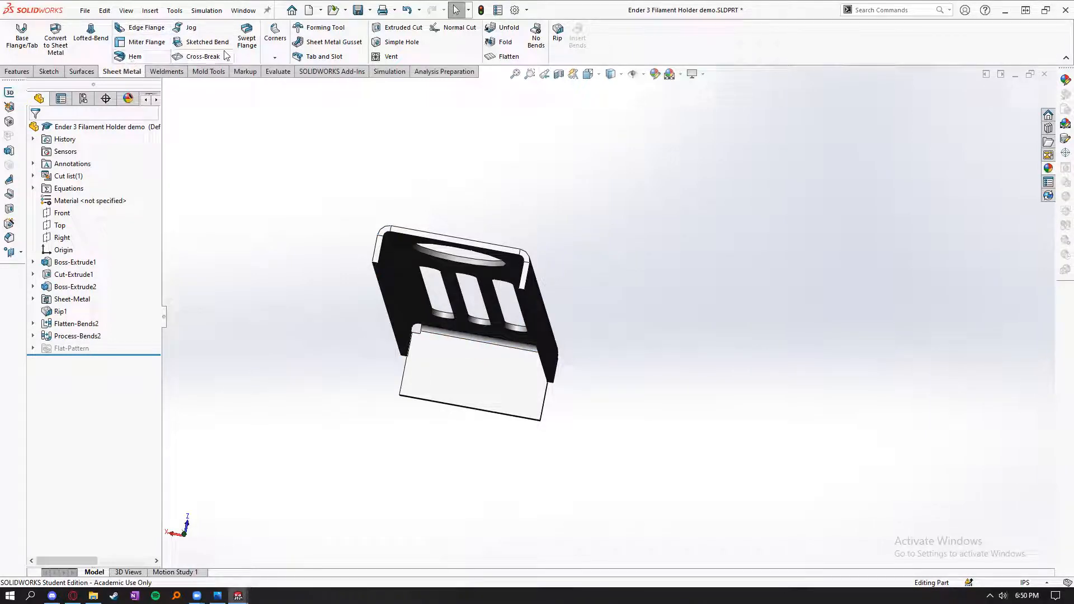
{"action": "middle_click_drag", "start_coordinate": [359, 312], "coordinate": [336, 329]}
{"action": "scroll", "coordinate": [554, 431], "scroll_direction": "up", "scroll_amount": 2}
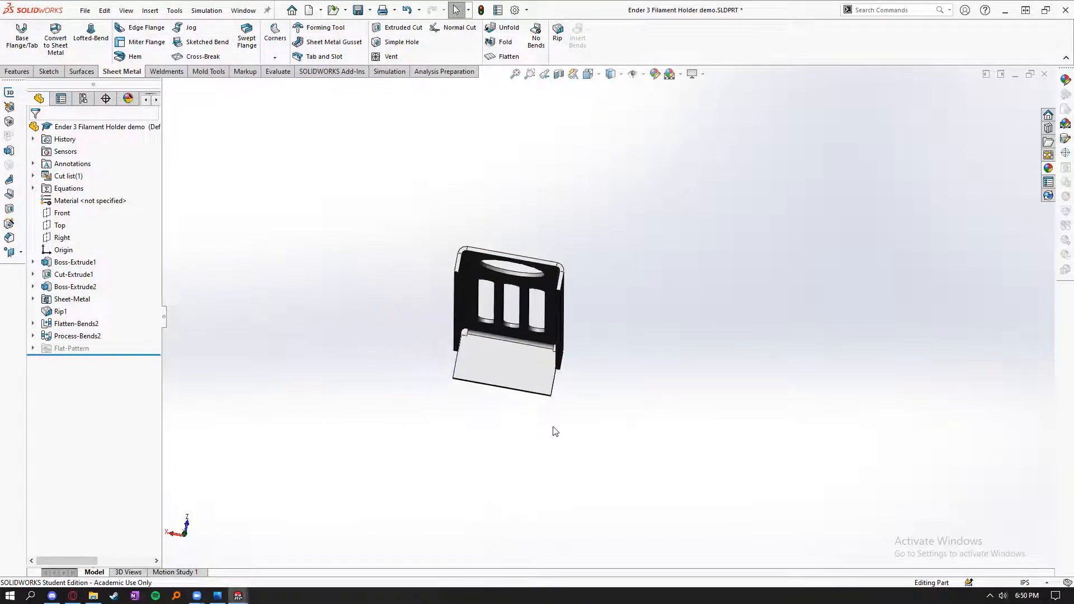
- Roll the feature history back to just after Boss-Extrude2 and view the bracket without its sheet metal features
{"action": "scroll", "coordinate": [553, 384], "scroll_direction": "down", "scroll_amount": 5}
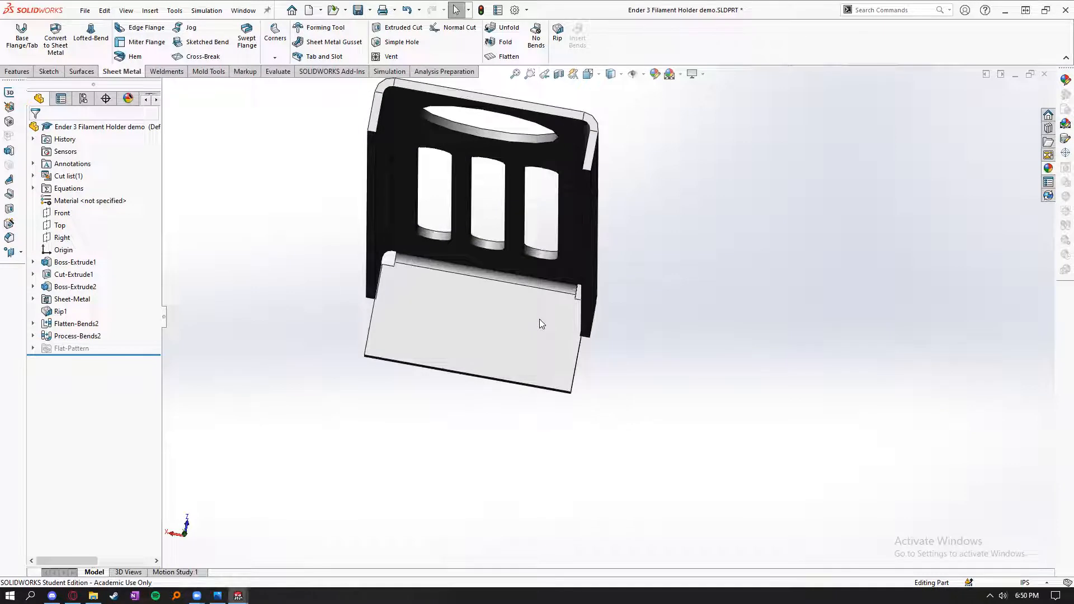
{"action": "middle_click_drag", "start_coordinate": [544, 321], "coordinate": [576, 263]}
{"action": "scroll", "coordinate": [573, 268], "scroll_direction": "down", "scroll_amount": 4}
{"action": "scroll", "coordinate": [575, 263], "scroll_direction": "up", "scroll_amount": 4}
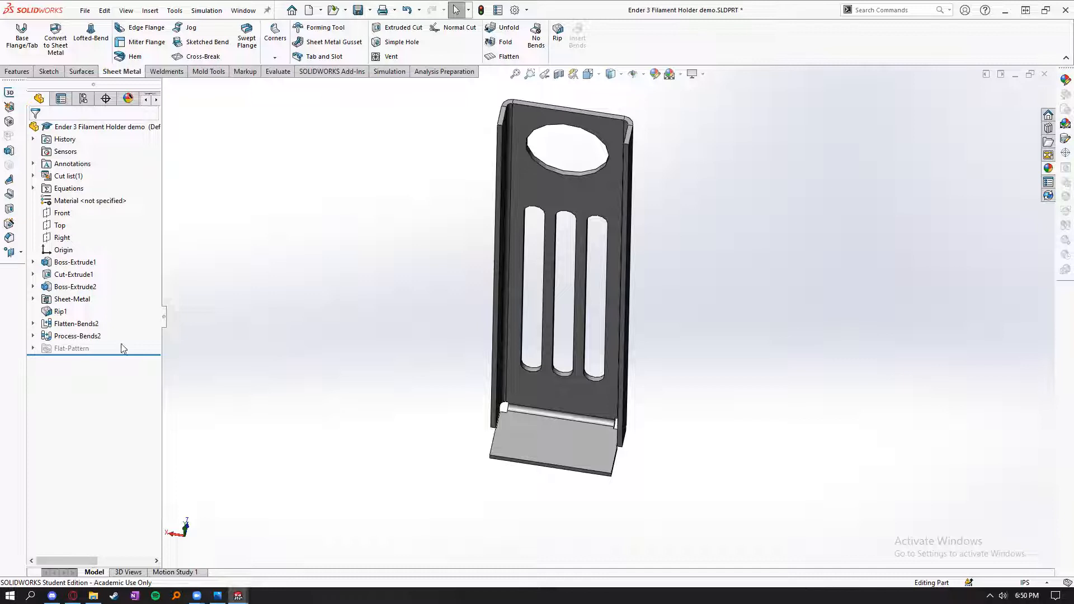
{"action": "left_click_drag", "start_coordinate": [103, 354], "coordinate": [103, 292]}
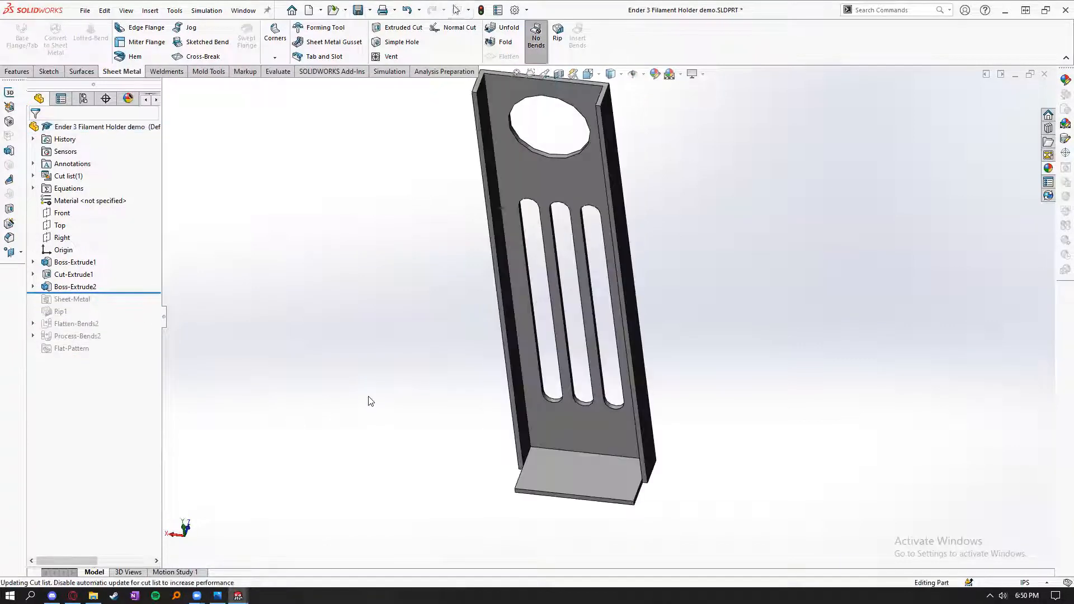
{"action": "middle_click_drag", "start_coordinate": [347, 358], "coordinate": [677, 307]}
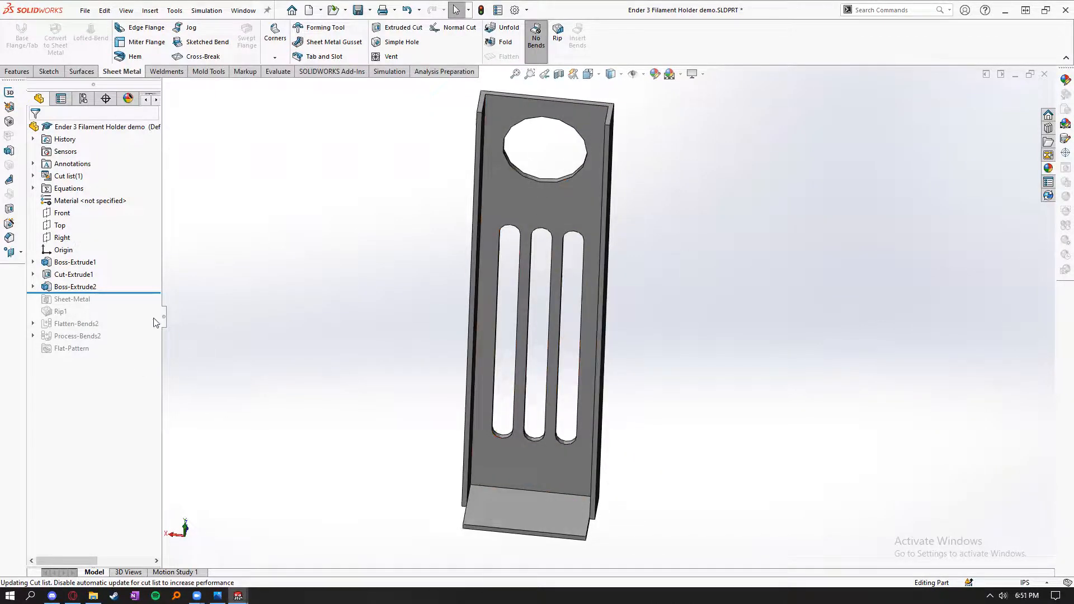
- Roll the feature history forward through the Sheet-Metal folder and Rip1, checking the folder's contents
{"action": "left_click_drag", "start_coordinate": [124, 290], "coordinate": [112, 304]}
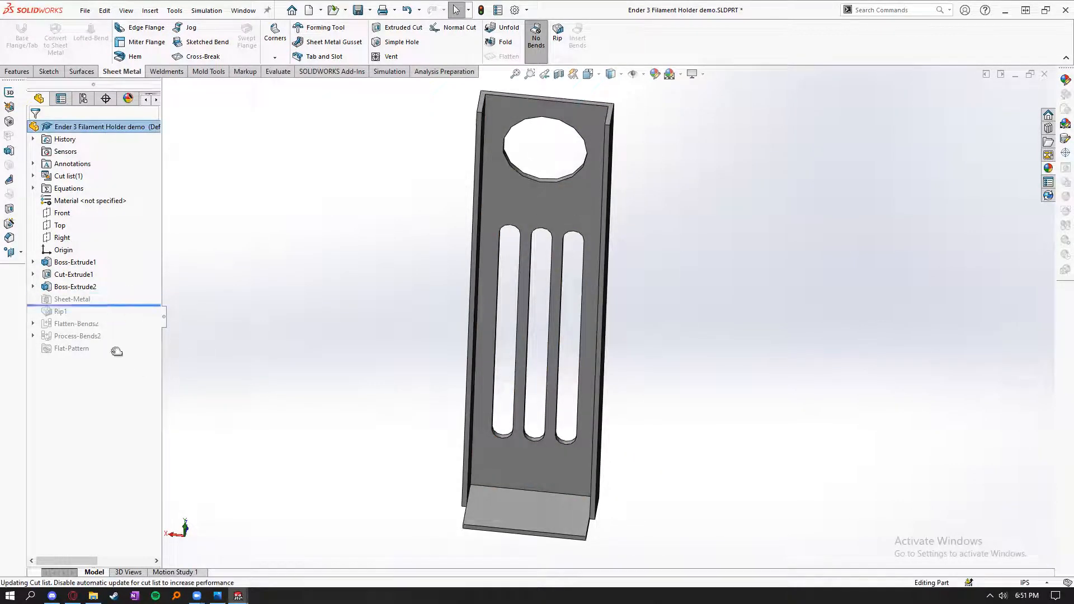
{"action": "left_click", "coordinate": [33, 300]}
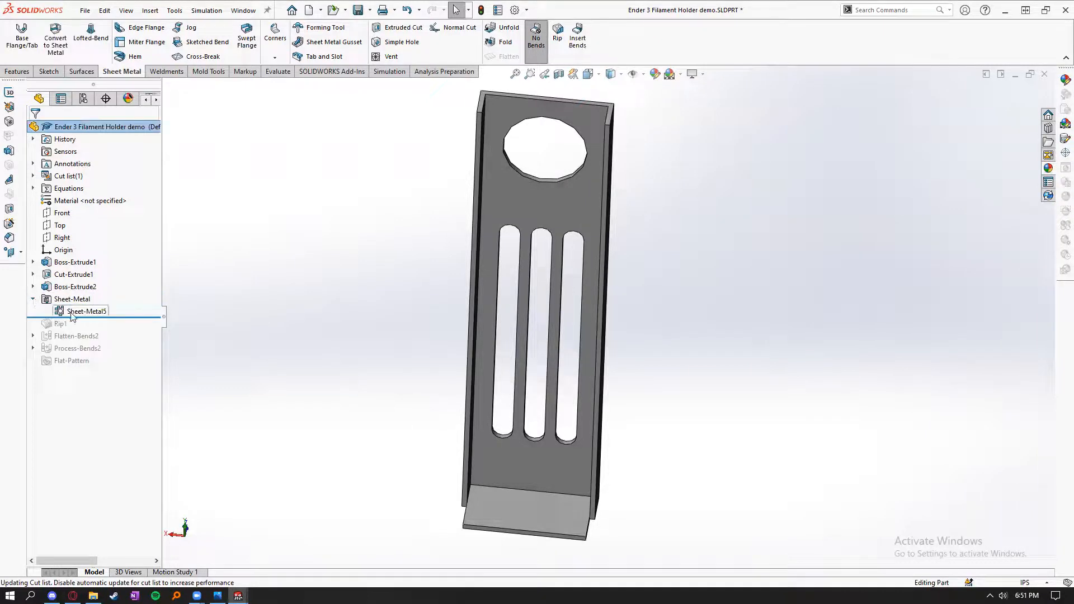
{"action": "left_click", "coordinate": [33, 300]}
{"action": "left_click_drag", "start_coordinate": [105, 306], "coordinate": [105, 318]}
- Examine the ripped edges where the bottom flange meets the side flanges at the bracket's lower corners
{"action": "scroll", "coordinate": [477, 504], "scroll_direction": "down", "scroll_amount": 5}
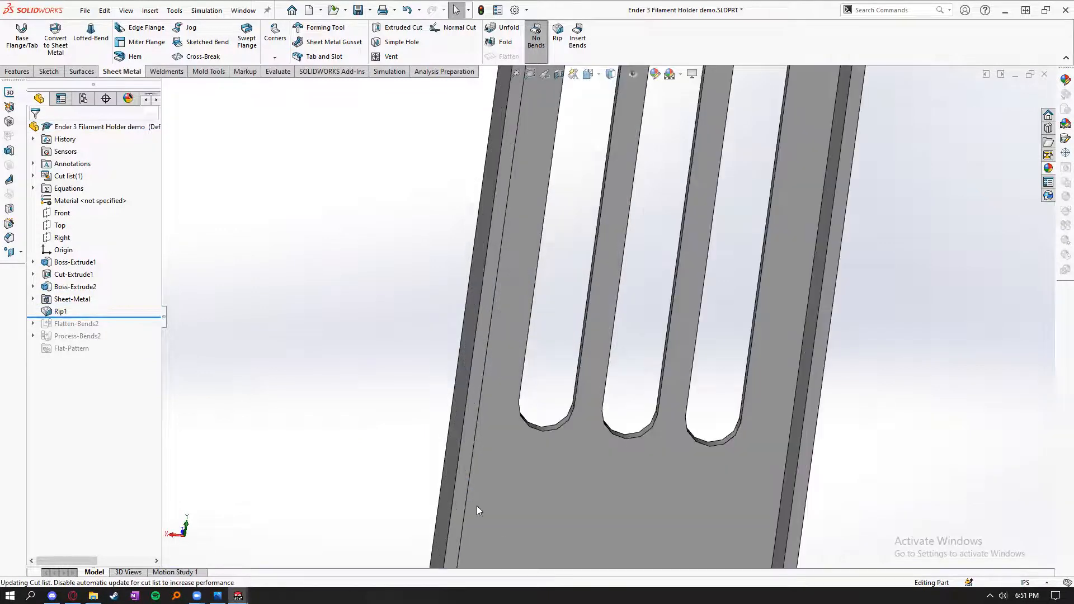
{"action": "scroll", "coordinate": [477, 506], "scroll_direction": "up", "scroll_amount": 2}
{"action": "scroll", "coordinate": [551, 444], "scroll_direction": "down", "scroll_amount": 5}
{"action": "middle_click_drag", "start_coordinate": [535, 454], "coordinate": [460, 448]}
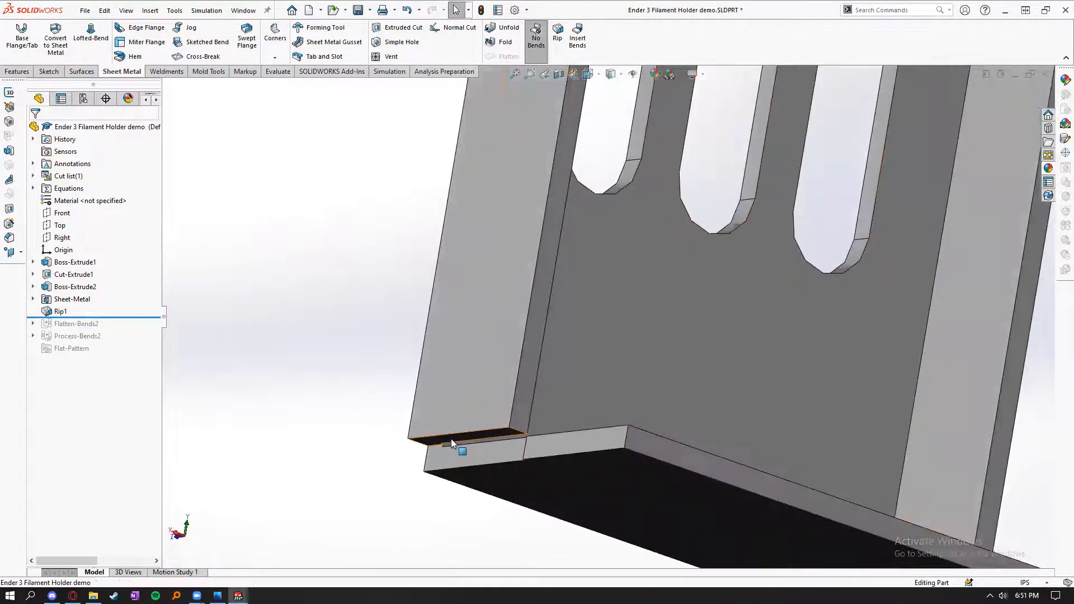
{"action": "middle_click_drag", "start_coordinate": [587, 435], "coordinate": [592, 396]}
{"action": "scroll", "coordinate": [473, 490], "scroll_direction": "down", "scroll_amount": 5}
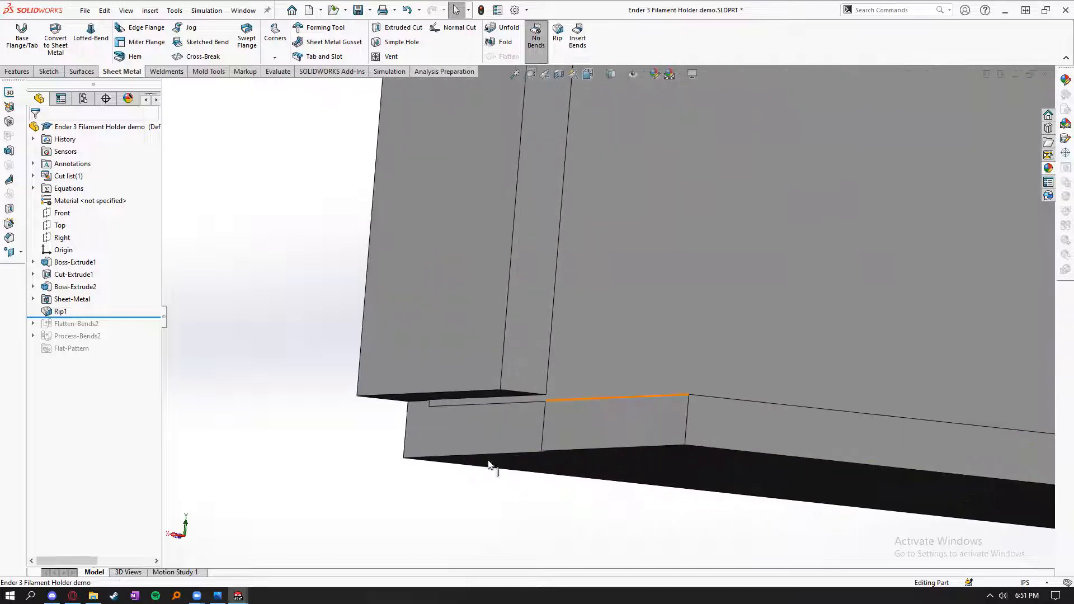
{"action": "middle_click_drag", "start_coordinate": [488, 462], "coordinate": [492, 412]}
{"action": "middle_click_drag", "start_coordinate": [580, 399], "coordinate": [523, 392]}
{"action": "scroll", "coordinate": [706, 286], "scroll_direction": "up", "scroll_amount": 7}
{"action": "scroll", "coordinate": [796, 340], "scroll_direction": "down", "scroll_amount": 5}
{"action": "middle_click_drag", "start_coordinate": [712, 359], "coordinate": [743, 353]}
{"action": "scroll", "coordinate": [743, 352], "scroll_direction": "up", "scroll_amount": 3}
{"action": "middle_click_drag", "start_coordinate": [473, 300], "coordinate": [448, 222]}
{"action": "scroll", "coordinate": [390, 326], "scroll_direction": "down", "scroll_amount": 5}
{"action": "scroll", "coordinate": [448, 222], "scroll_direction": "up", "scroll_amount": 6}
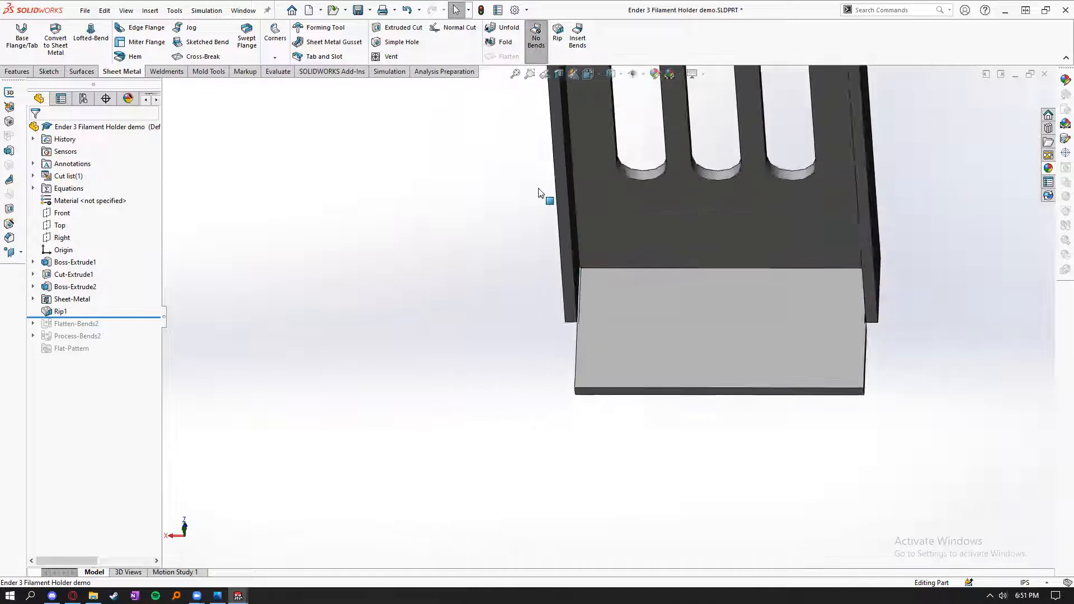
- Roll the feature history forward through Flatten-Bends2 and Process-Bends2 to the end, viewing the bracket at each stage
{"action": "left_click_drag", "start_coordinate": [158, 315], "coordinate": [158, 329]}
{"action": "scroll", "coordinate": [717, 189], "scroll_direction": "up", "scroll_amount": 6}
{"action": "scroll", "coordinate": [685, 195], "scroll_direction": "down", "scroll_amount": 4}
{"action": "middle_click_drag", "start_coordinate": [646, 345], "coordinate": [696, 283]}
{"action": "left_click_drag", "start_coordinate": [144, 340], "coordinate": [151, 342]}
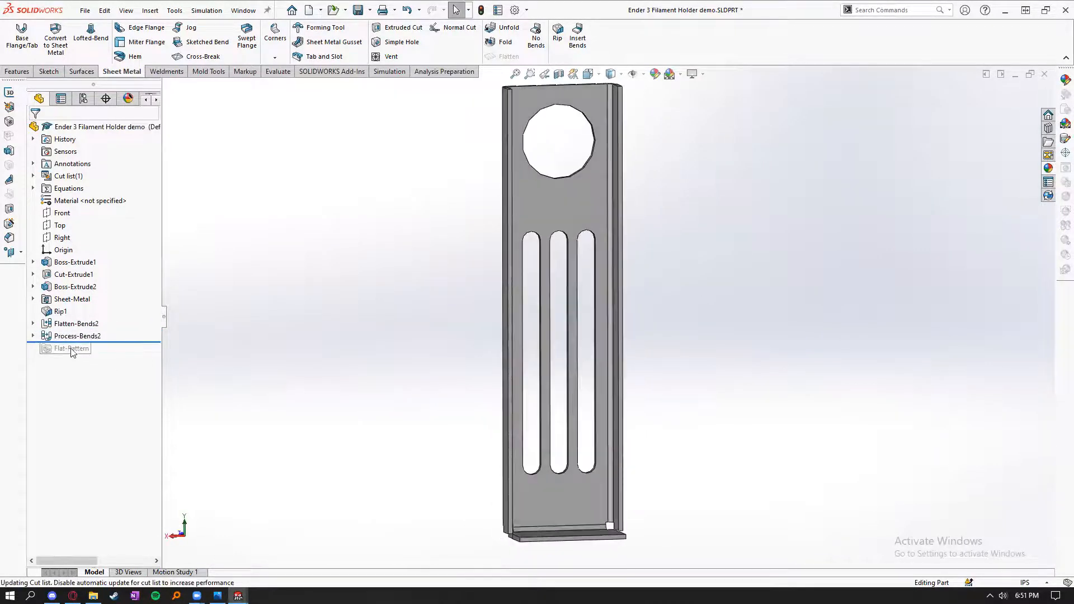
{"action": "middle_click_drag", "start_coordinate": [400, 396], "coordinate": [677, 306]}
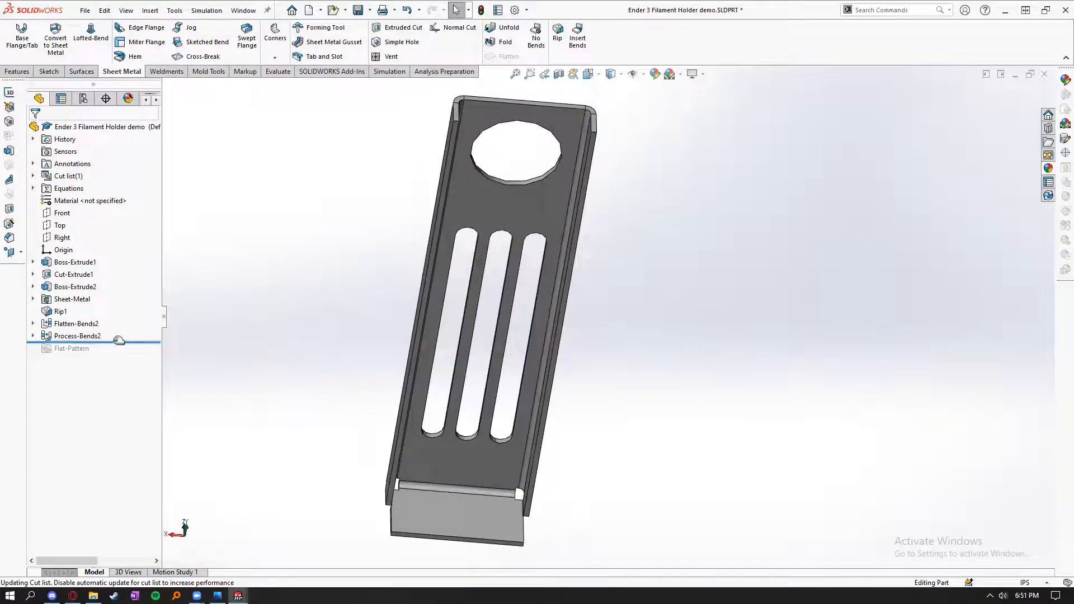
{"action": "left_click_drag", "start_coordinate": [119, 340], "coordinate": [118, 354]}
{"action": "middle_click_drag", "start_coordinate": [216, 398], "coordinate": [692, 356]}
- Unsuppress Flat-Pattern5 and examine the flattened bracket from both sides
{"action": "left_click", "coordinate": [32, 349]}
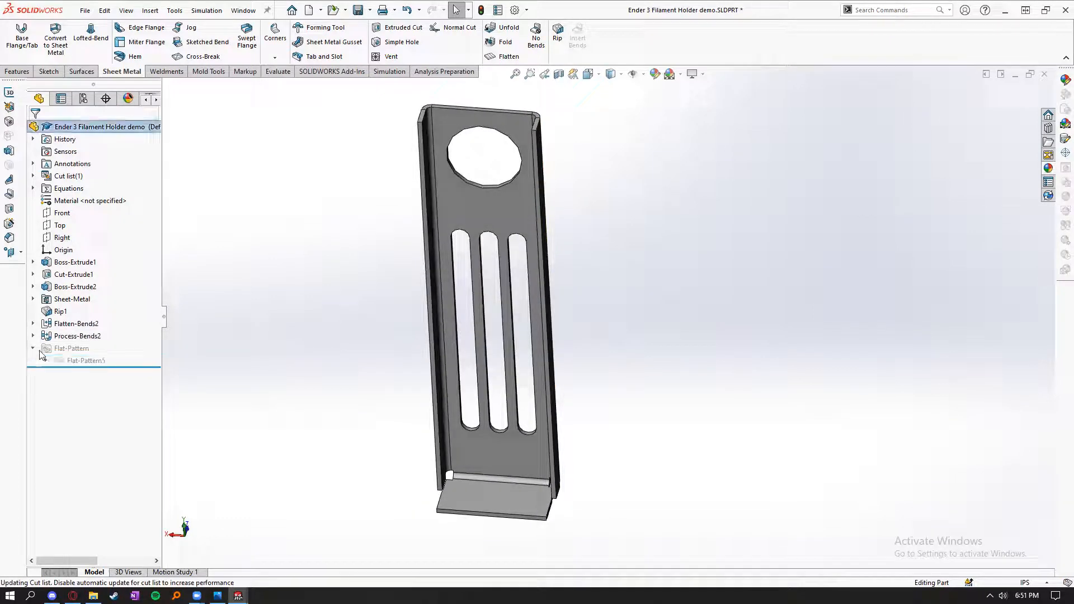
{"action": "right_click", "coordinate": [74, 361]}
{"action": "left_click", "coordinate": [213, 359]}
{"action": "right_click", "coordinate": [89, 360]}
{"action": "left_click", "coordinate": [119, 320]}
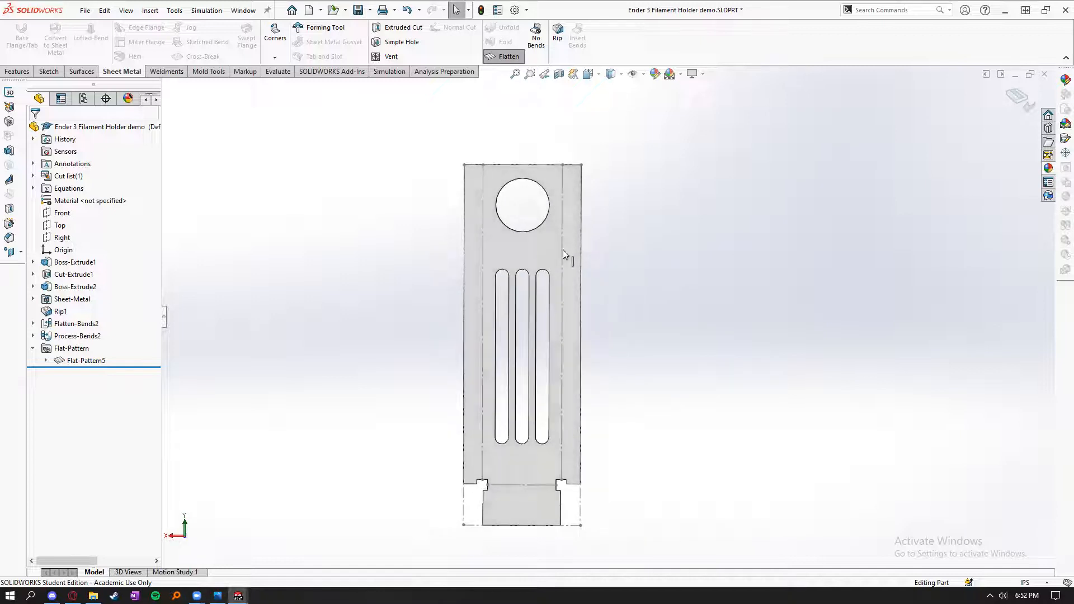
{"action": "middle_click_drag", "start_coordinate": [500, 287], "coordinate": [525, 259]}
{"action": "left_click", "coordinate": [524, 258]}
{"action": "middle_click_drag", "start_coordinate": [712, 375], "coordinate": [662, 330]}
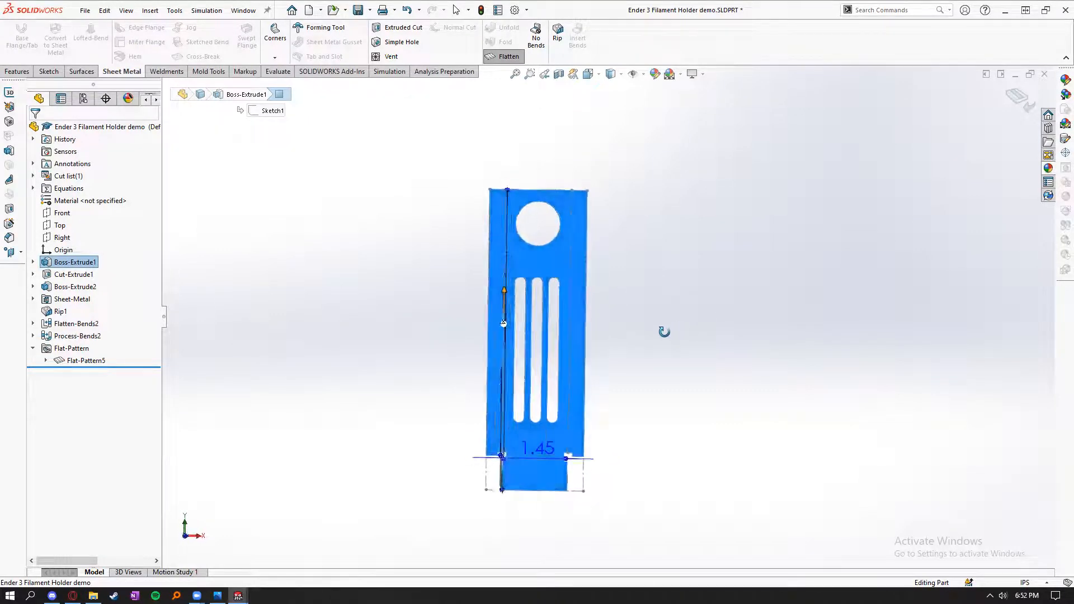
{"action": "left_click", "coordinate": [686, 343]}
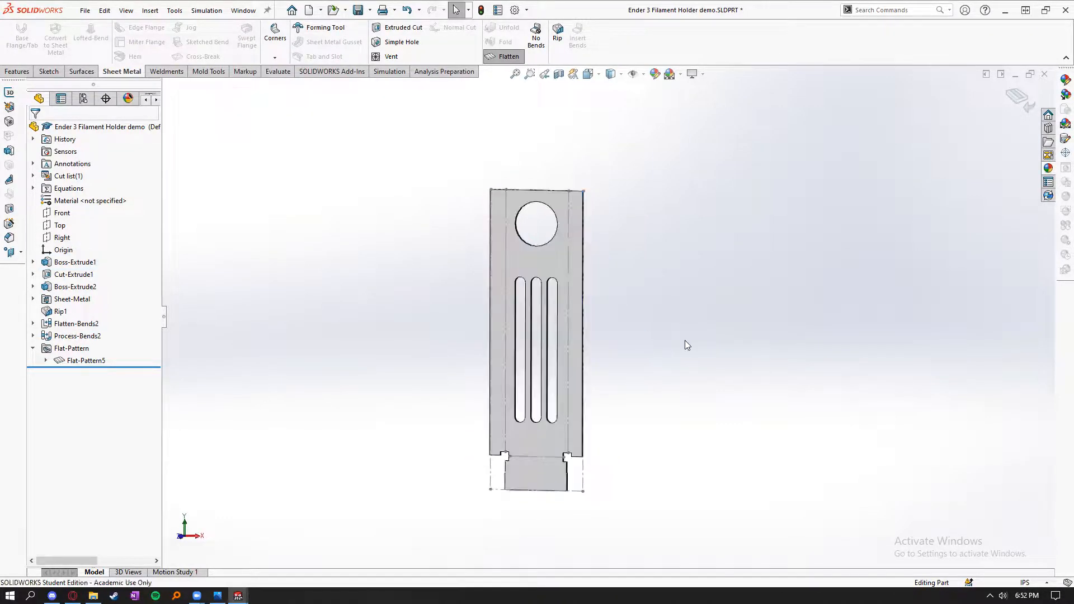
- Suppress Flat-Pattern5 to return the bracket to its folded form
{"action": "right_click", "coordinate": [89, 364]}
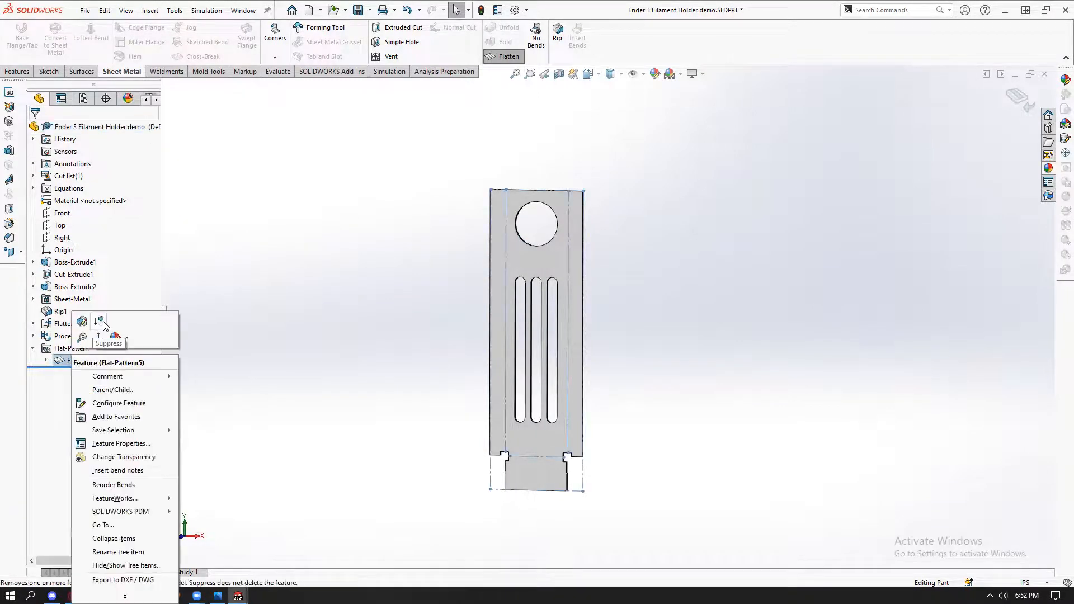
{"action": "left_click", "coordinate": [104, 326]}
{"action": "middle_click_drag", "start_coordinate": [376, 382], "coordinate": [600, 236]}
- Examine the folded bracket's bottom flange, side bends and the sharp upper corners of the side flanges
{"action": "scroll", "coordinate": [611, 287], "scroll_direction": "down", "scroll_amount": 4}
{"action": "scroll", "coordinate": [600, 236], "scroll_direction": "up", "scroll_amount": 3}
{"action": "middle_click_drag", "start_coordinate": [621, 408], "coordinate": [616, 453]}
{"action": "scroll", "coordinate": [616, 453], "scroll_direction": "down", "scroll_amount": 2}
{"action": "middle_click_drag", "start_coordinate": [581, 407], "coordinate": [565, 414]}
{"action": "scroll", "coordinate": [566, 414], "scroll_direction": "up", "scroll_amount": 2}
{"action": "scroll", "coordinate": [531, 229], "scroll_direction": "down", "scroll_amount": 2}
{"action": "middle_click_drag", "start_coordinate": [531, 229], "coordinate": [492, 258]}
{"action": "scroll", "coordinate": [495, 263], "scroll_direction": "down", "scroll_amount": 8}
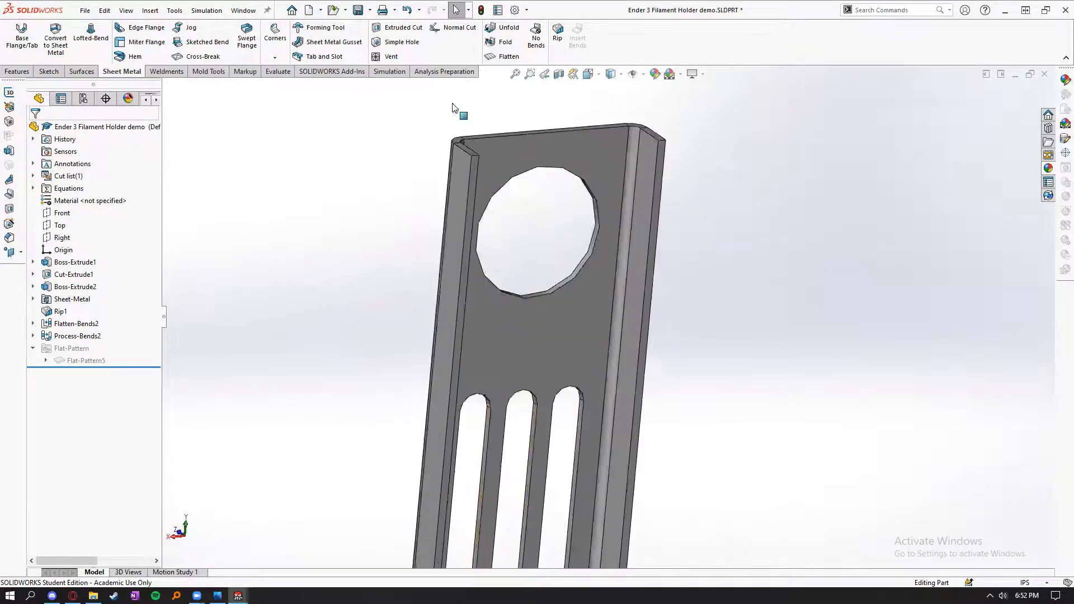
{"action": "left_click", "coordinate": [489, 242]}
{"action": "scroll", "coordinate": [654, 300], "scroll_direction": "up", "scroll_amount": 6}
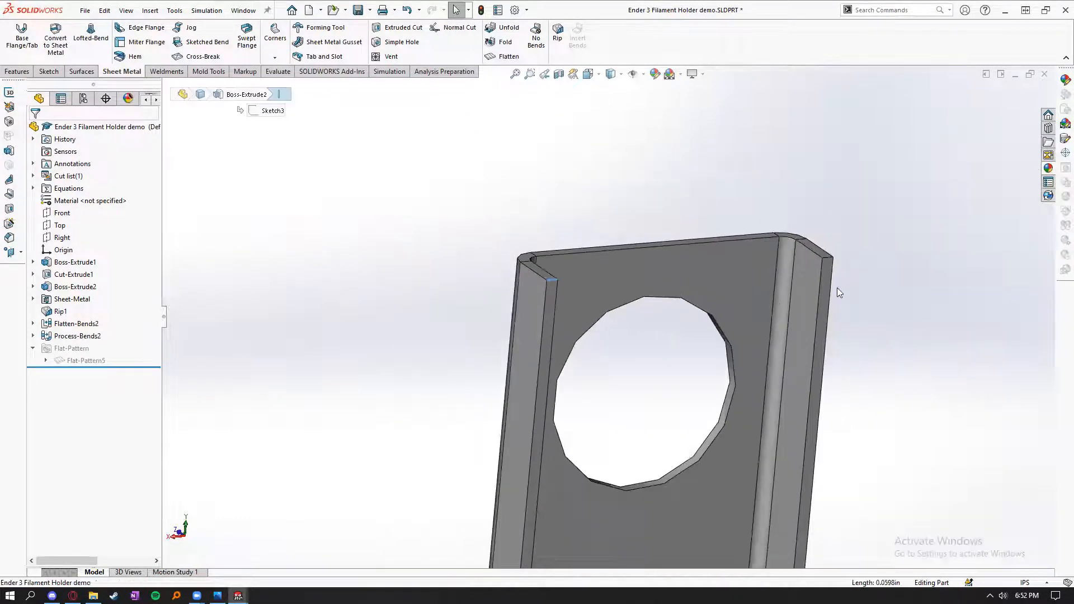
{"action": "scroll", "coordinate": [751, 236], "scroll_direction": "down", "scroll_amount": 6}
{"action": "left_click", "coordinate": [815, 414]}
{"action": "scroll", "coordinate": [779, 487], "scroll_direction": "up", "scroll_amount": 10}
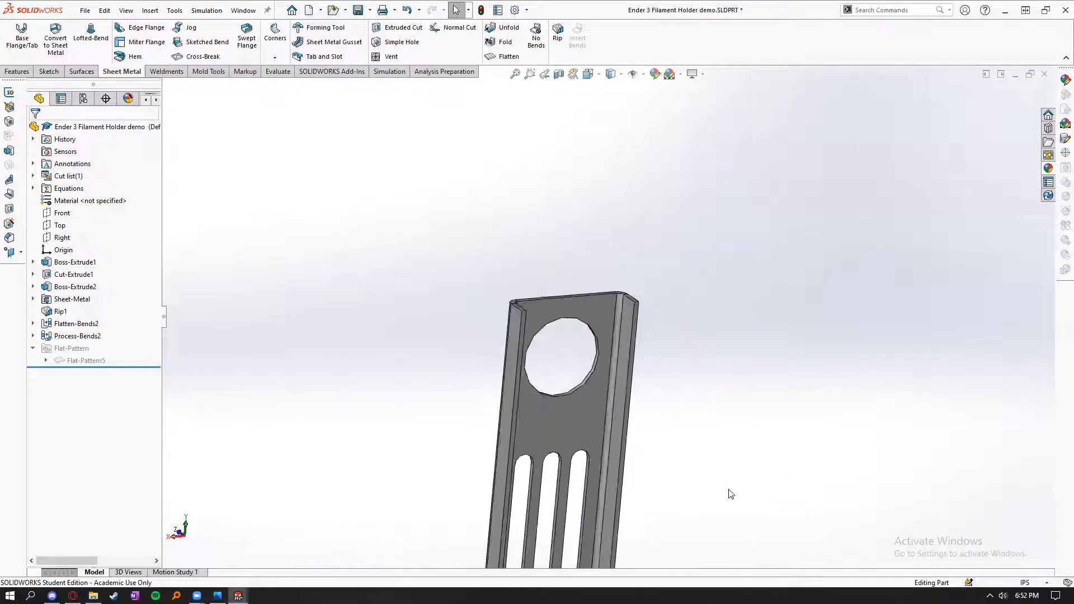
{"action": "scroll", "coordinate": [669, 489], "scroll_direction": "down", "scroll_amount": 6}
{"action": "middle_click_drag", "start_coordinate": [512, 527], "coordinate": [445, 479]}
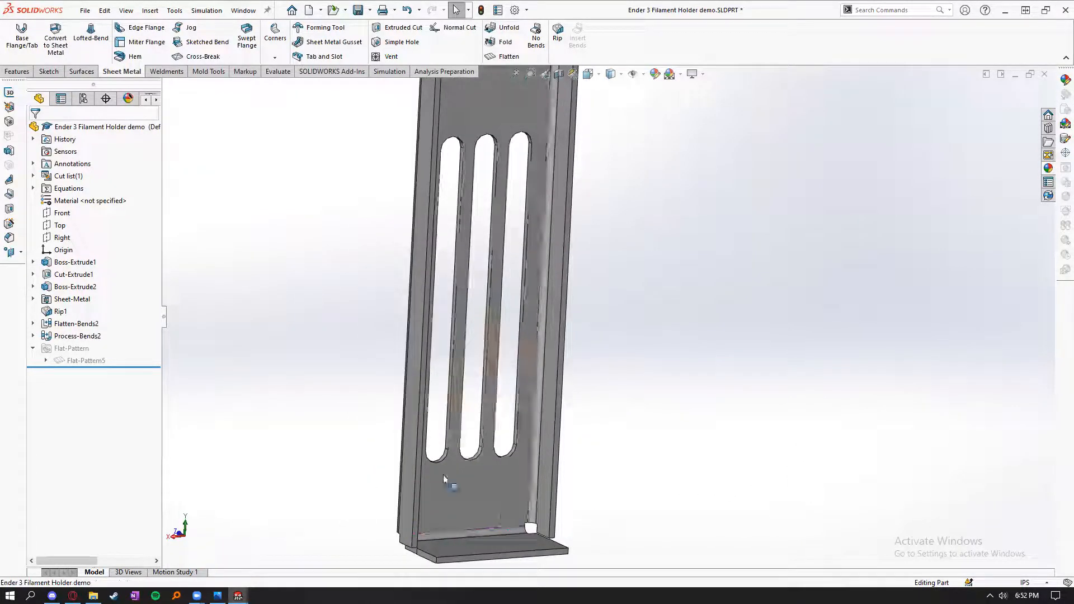
{"action": "left_click", "coordinate": [276, 59]}
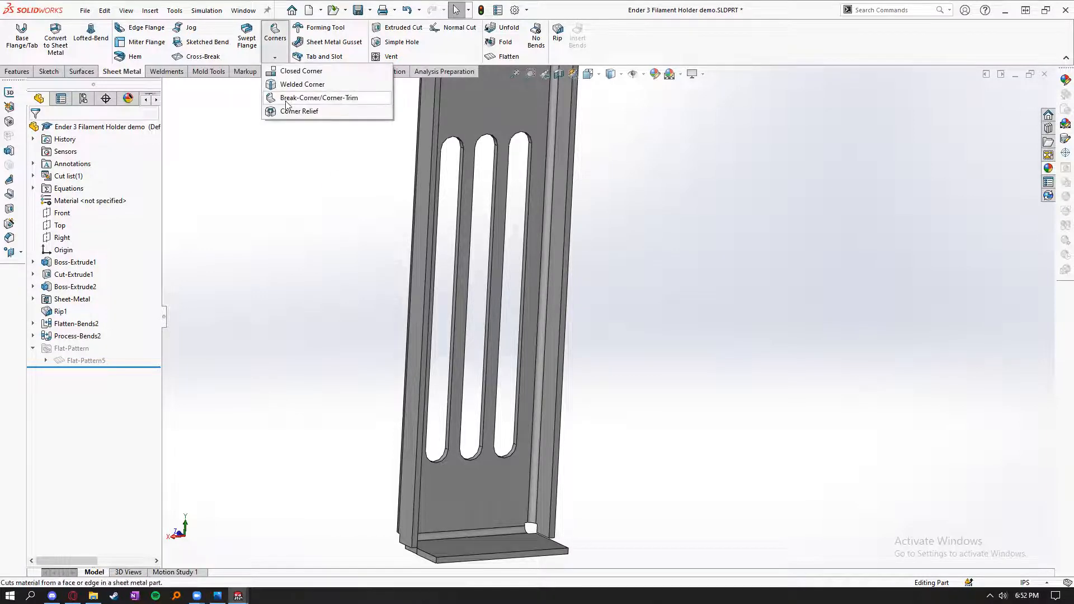
{"action": "scroll", "coordinate": [481, 481], "scroll_direction": "down", "scroll_amount": 8}
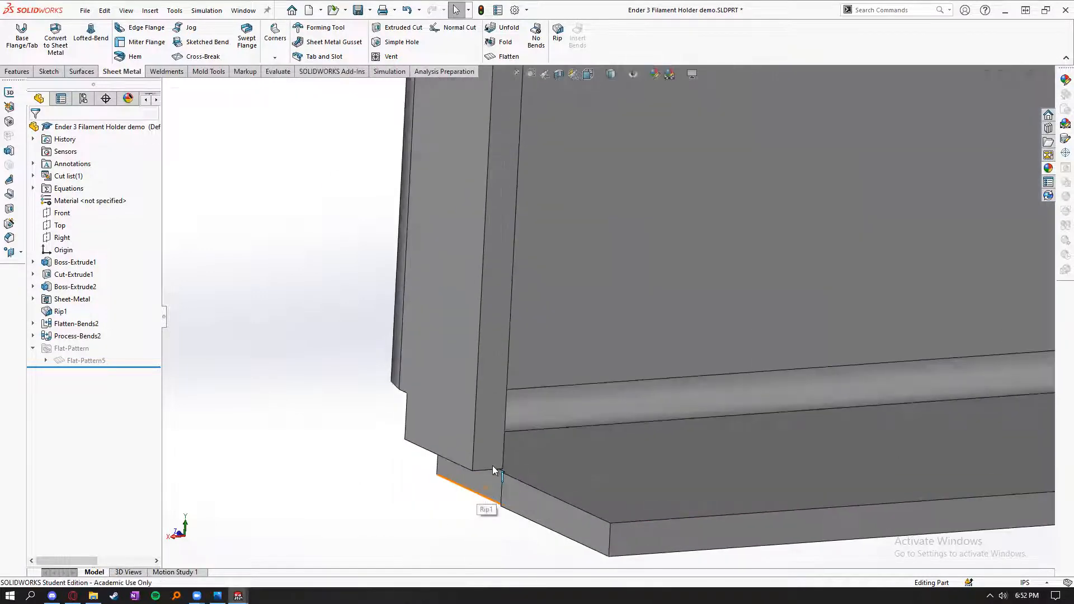
{"action": "left_click", "coordinate": [492, 466]}
{"action": "scroll", "coordinate": [525, 477], "scroll_direction": "up", "scroll_amount": 4}
{"action": "left_click", "coordinate": [700, 511]}
{"action": "middle_click_drag", "start_coordinate": [770, 422], "coordinate": [738, 513]}
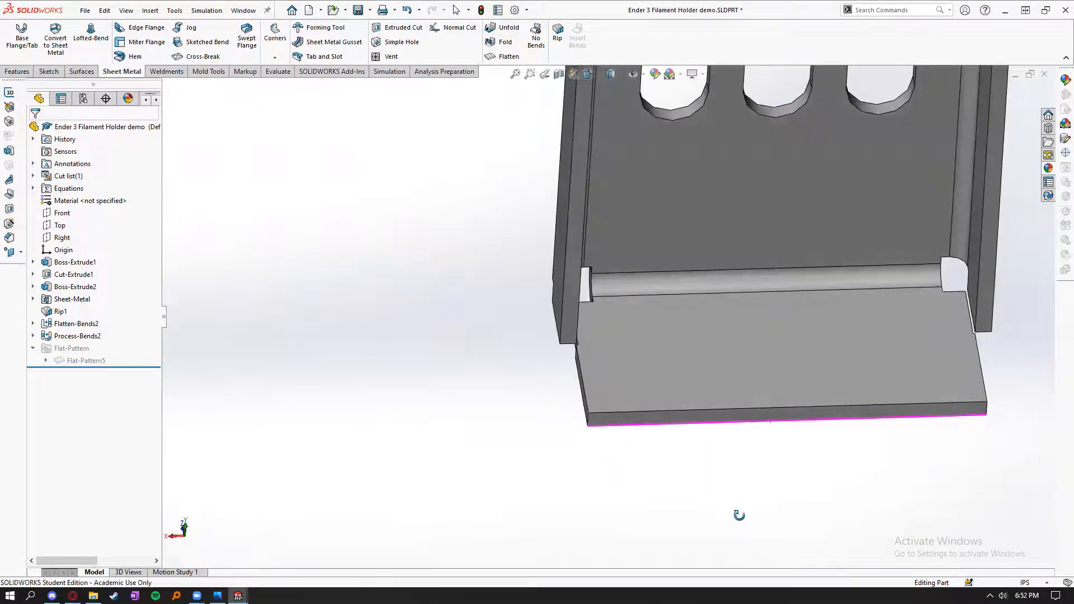
- Set up a constant-radius fillet of 0.05 in on the upper outer corner edges of the two side flanges
{"action": "left_click", "coordinate": [17, 72]}
{"action": "left_click", "coordinate": [310, 33]}
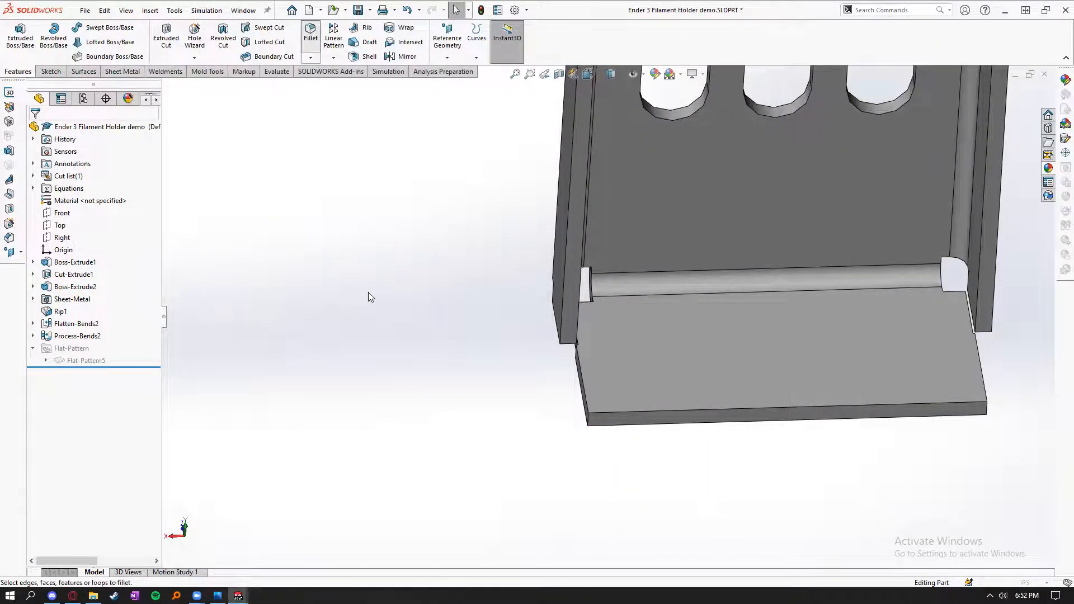
{"action": "type", "text": ".0"}
{"action": "key", "text": "Return"}
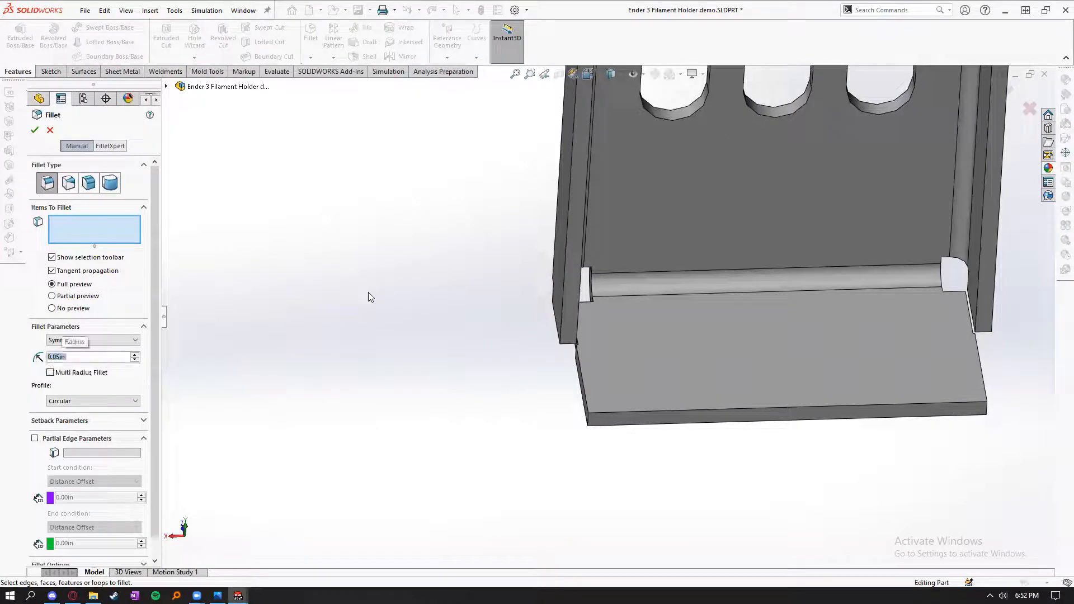
{"action": "scroll", "coordinate": [505, 256], "scroll_direction": "up", "scroll_amount": 5}
{"action": "scroll", "coordinate": [604, 224], "scroll_direction": "down", "scroll_amount": 5}
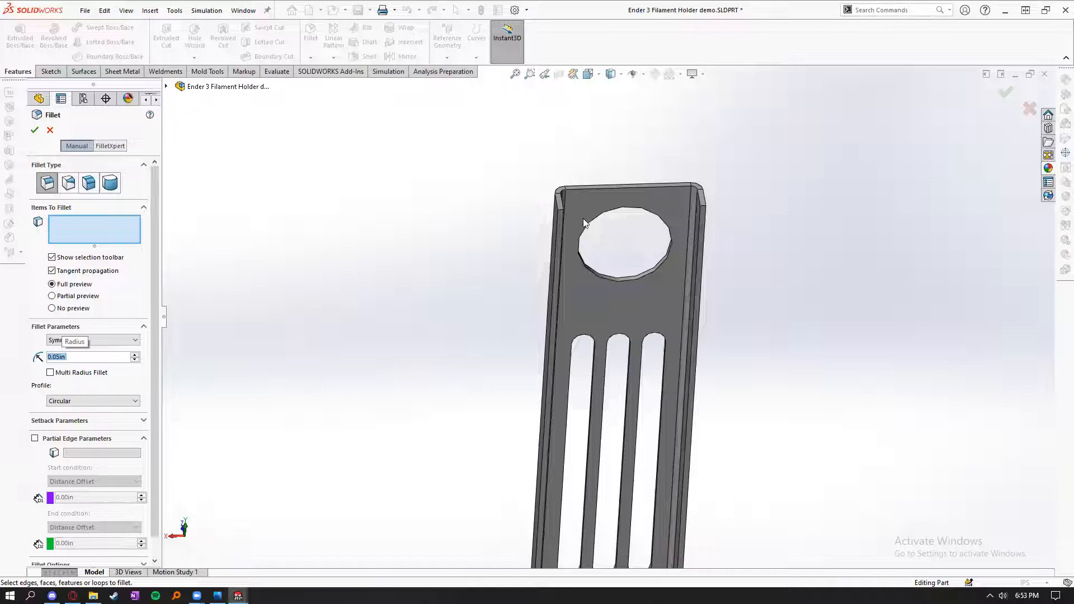
{"action": "left_click", "coordinate": [530, 233]}
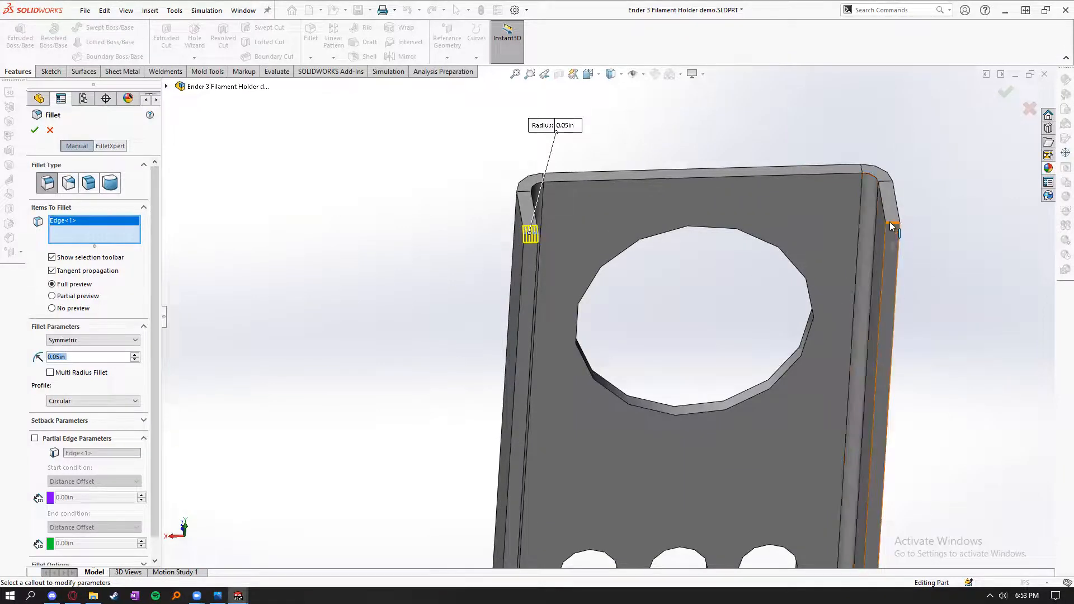
- Add the two outer corner edges of the bottom flange to the fillet and apply it
{"action": "scroll", "coordinate": [890, 226], "scroll_direction": "up", "scroll_amount": 5}
{"action": "scroll", "coordinate": [624, 471], "scroll_direction": "down", "scroll_amount": 5}
{"action": "left_click", "coordinate": [484, 468]}
{"action": "left_click", "coordinate": [485, 466]}
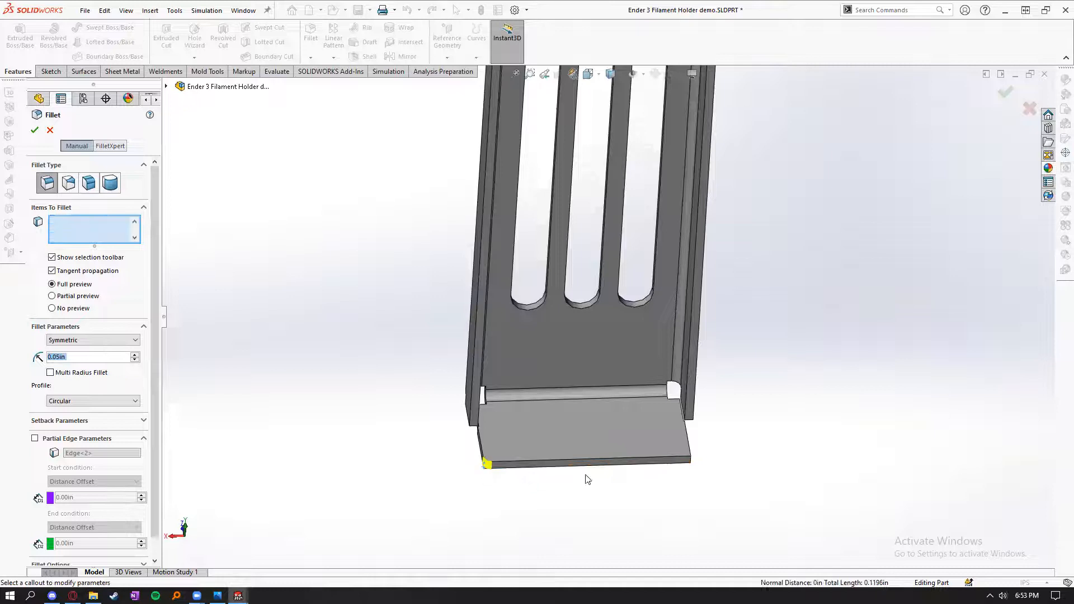
{"action": "left_click", "coordinate": [691, 462]}
{"action": "middle_click_drag", "start_coordinate": [738, 474], "coordinate": [732, 526]}
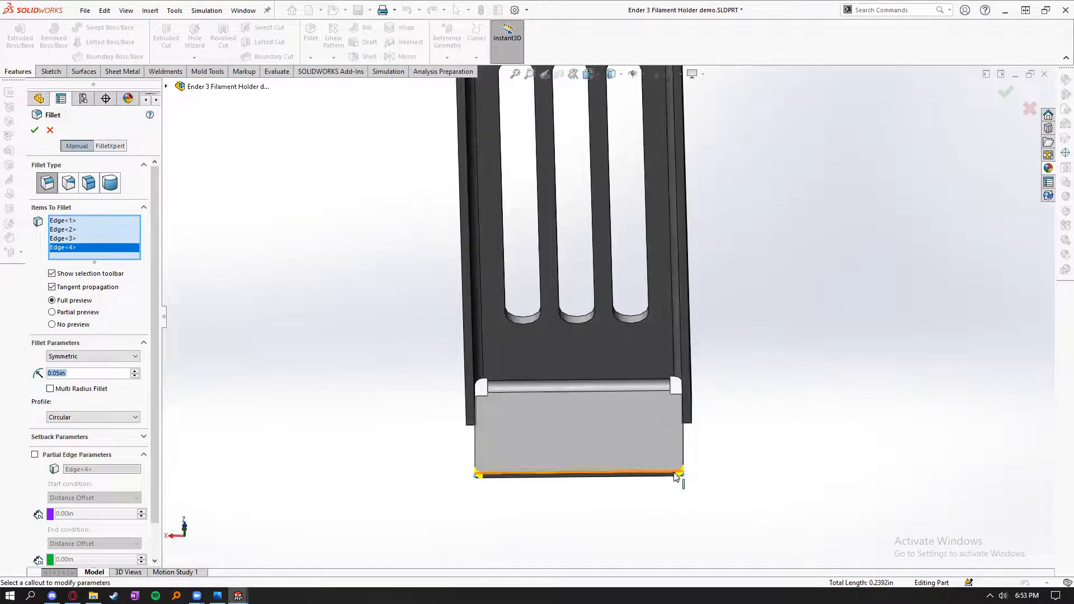
{"action": "scroll", "coordinate": [419, 295], "scroll_direction": "up", "scroll_amount": 3}
{"action": "middle_click_drag", "start_coordinate": [467, 271], "coordinate": [564, 145]}
{"action": "scroll", "coordinate": [551, 150], "scroll_direction": "down", "scroll_amount": 3}
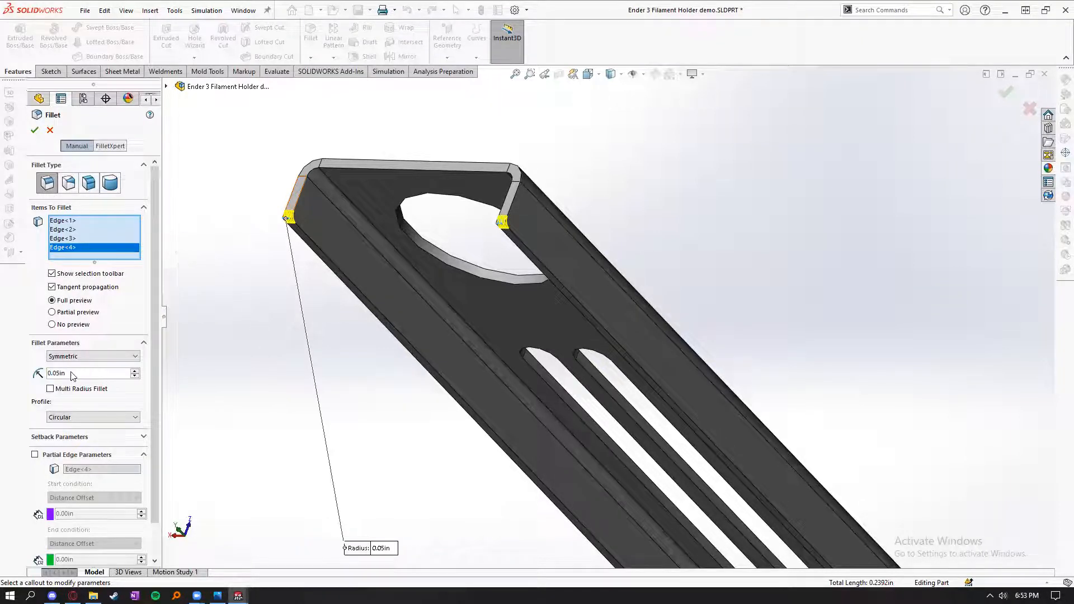
{"action": "scroll", "coordinate": [386, 465], "scroll_direction": "up", "scroll_amount": 4}
{"action": "middle_click_drag", "start_coordinate": [386, 465], "coordinate": [797, 551]}
{"action": "left_click", "coordinate": [34, 130]}
{"action": "middle_click_drag", "start_coordinate": [427, 395], "coordinate": [616, 436]}
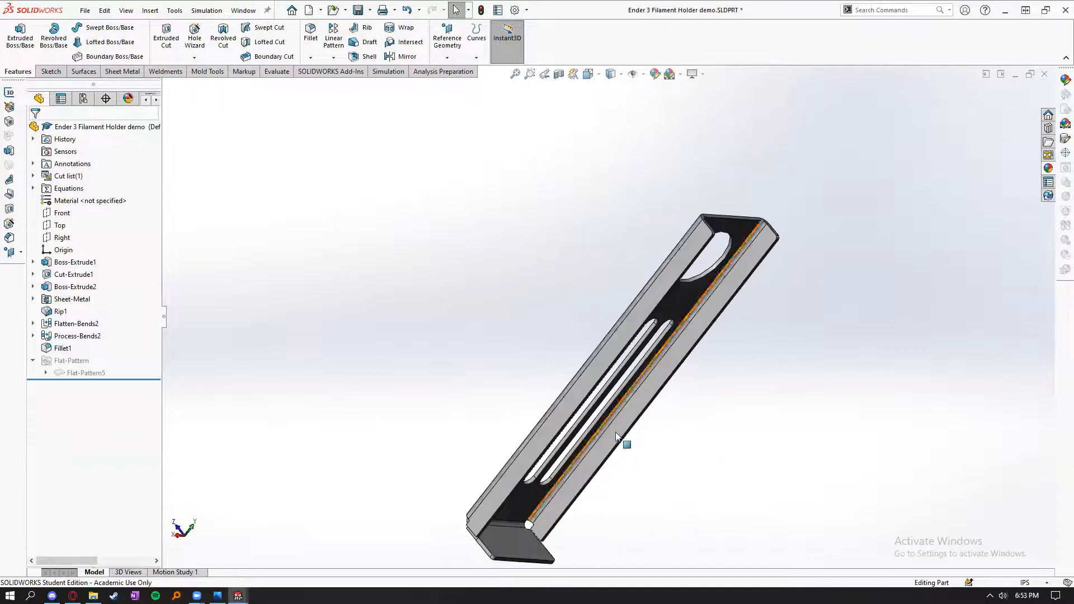
{"action": "middle_click_drag", "start_coordinate": [735, 383], "coordinate": [654, 361]}
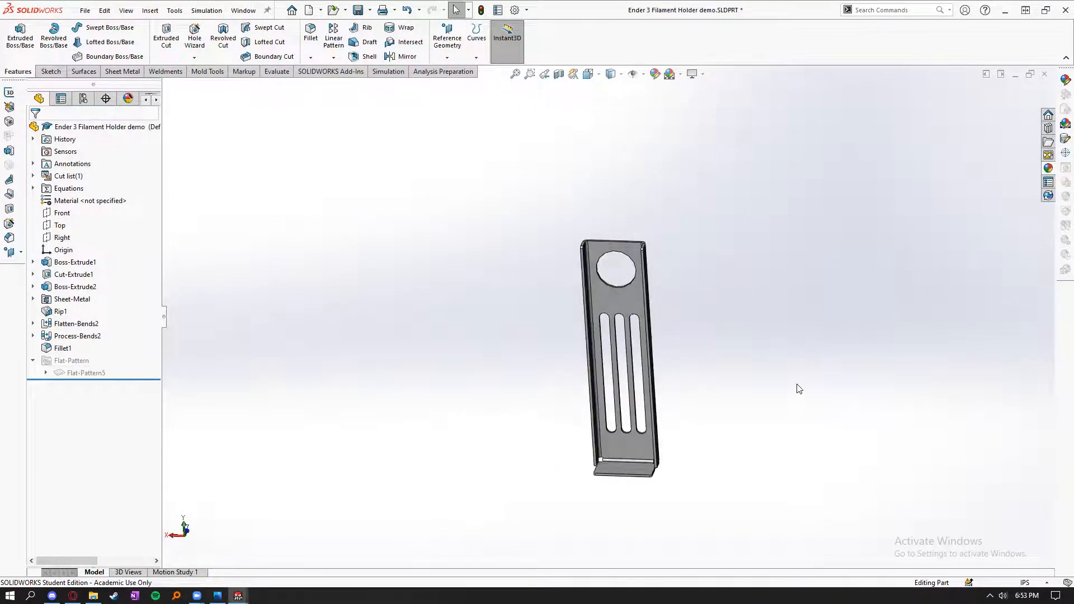
{"action": "scroll", "coordinate": [794, 386], "scroll_direction": "down", "scroll_amount": 5}
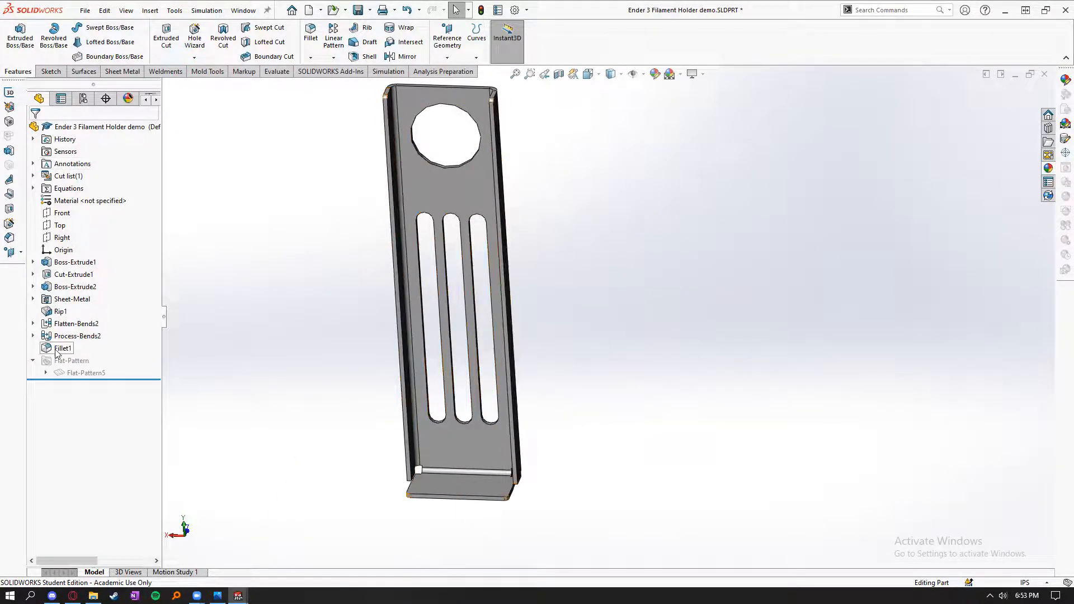
{"action": "middle_click_drag", "start_coordinate": [350, 441], "coordinate": [345, 440]}
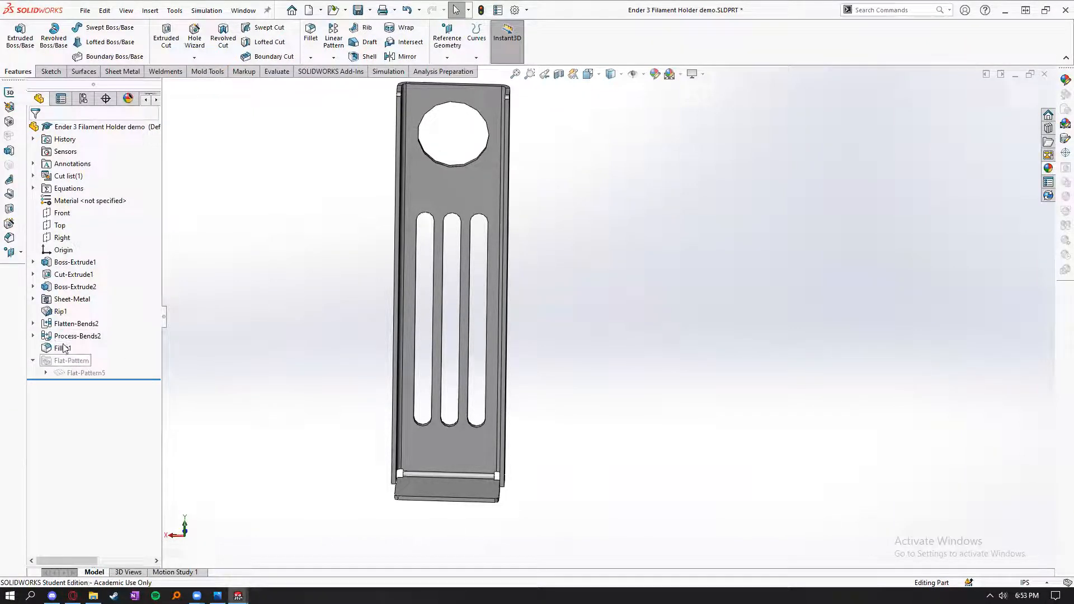
- Examine the filleted bracket from several sides and compare it with the reference photo of the mounted filament holder
{"action": "middle_click_drag", "start_coordinate": [335, 386], "coordinate": [398, 361]}
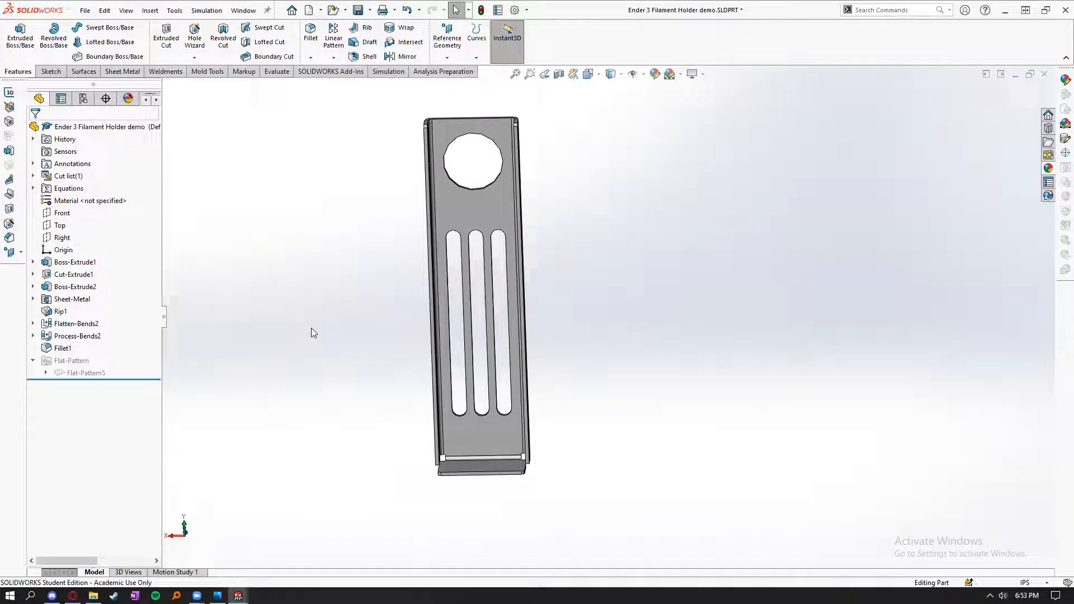
{"action": "middle_click_drag", "start_coordinate": [311, 329], "coordinate": [330, 341]}
{"action": "left_click", "coordinate": [118, 71]}
{"action": "middle_click_drag", "start_coordinate": [287, 287], "coordinate": [302, 327]}
{"action": "key", "text": "alt+Tab"}
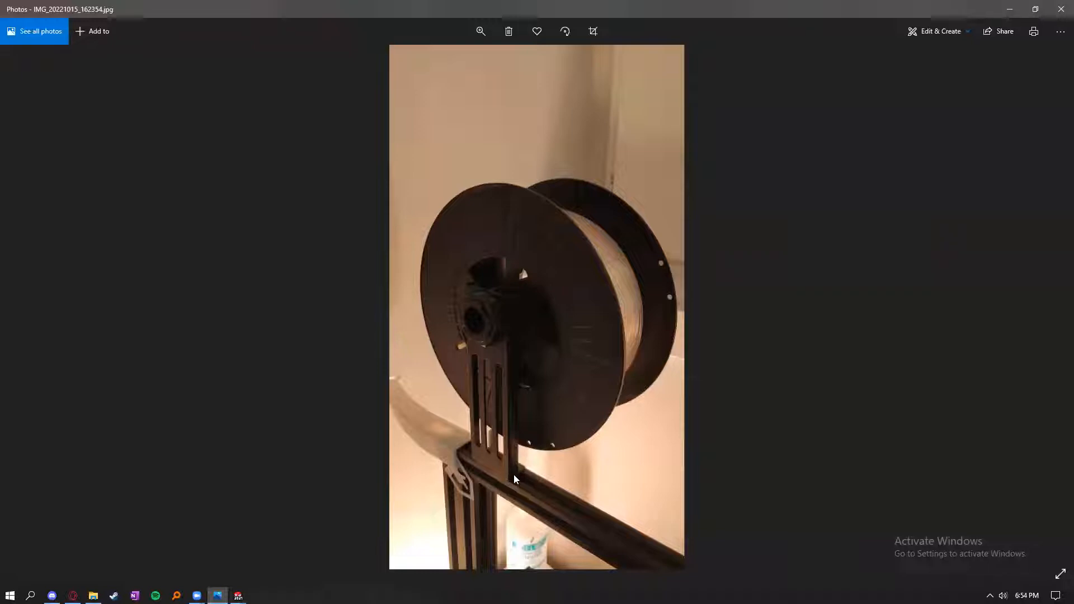
{"action": "key", "text": "alt+Tab"}
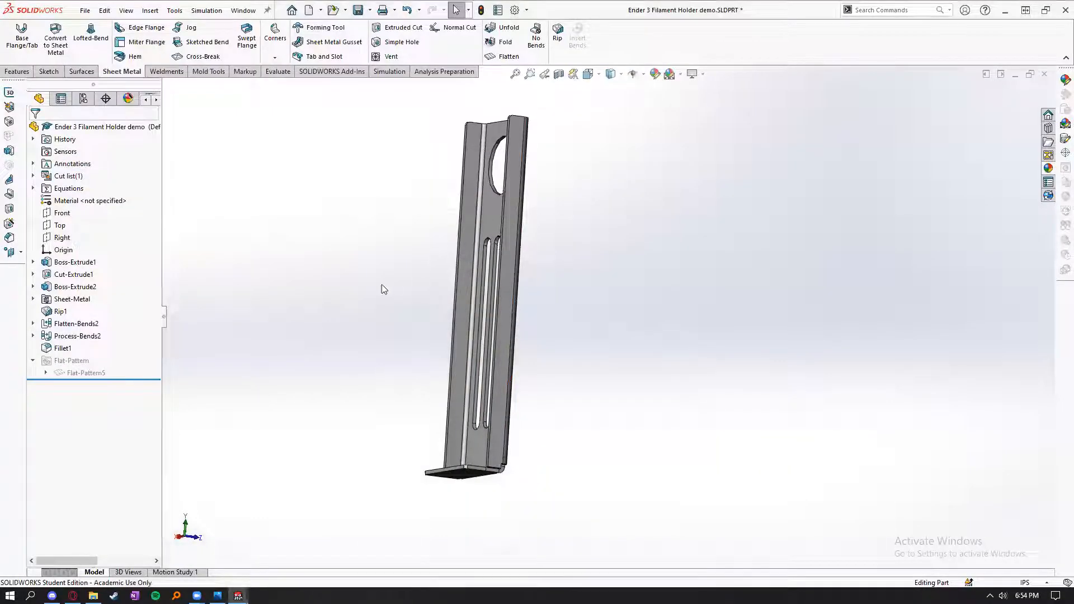
- Create a welded corner with a 0.0589 in fillet and texture where the bottom flange meets one side flange
{"action": "left_click", "coordinate": [273, 59]}
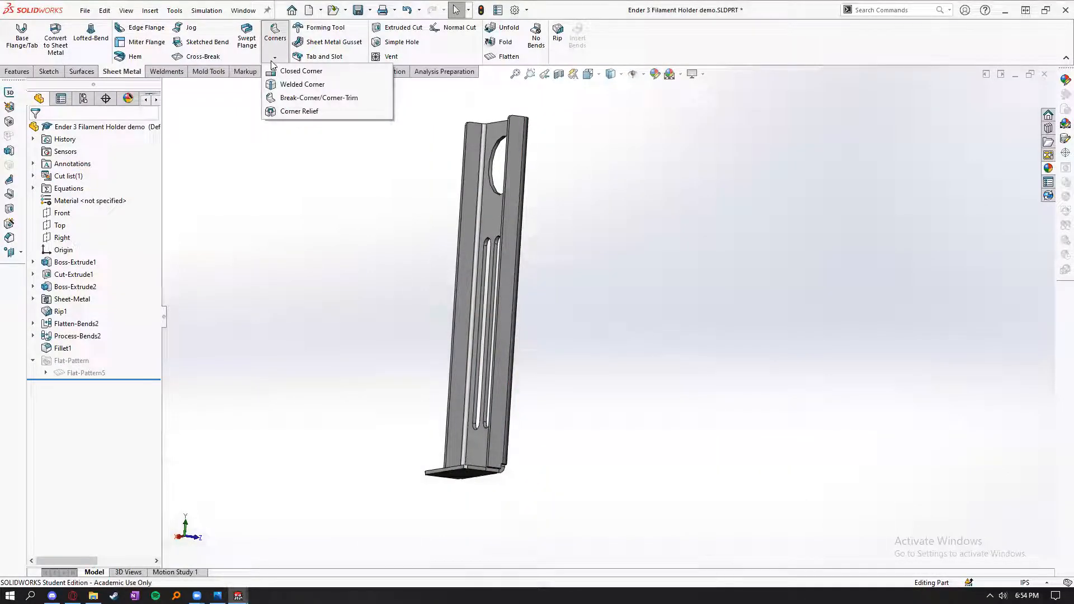
{"action": "left_click", "coordinate": [302, 84]}
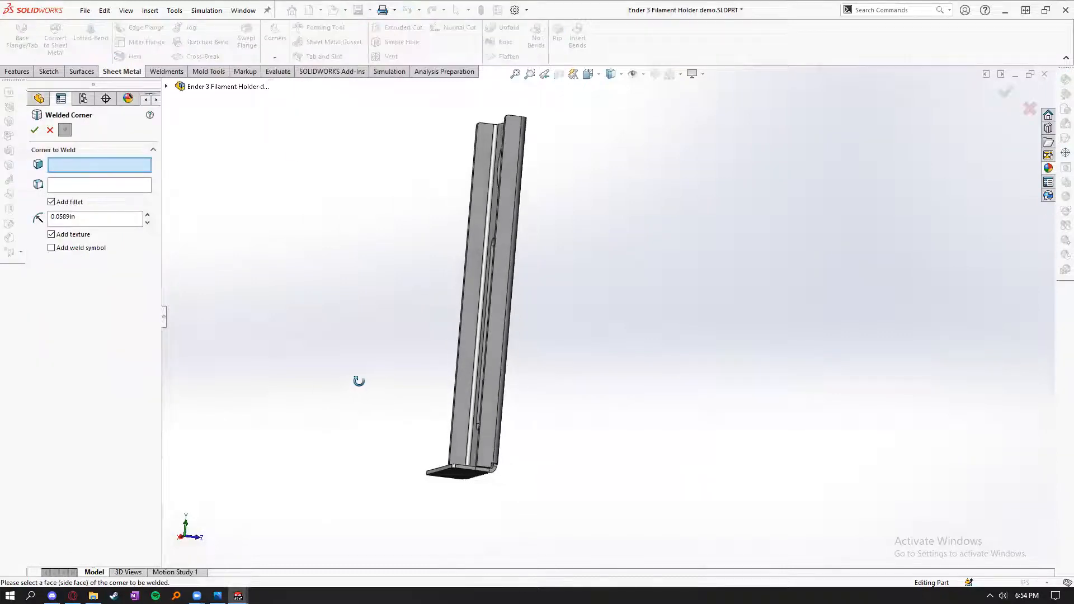
{"action": "scroll", "coordinate": [487, 470], "scroll_direction": "down", "scroll_amount": 10}
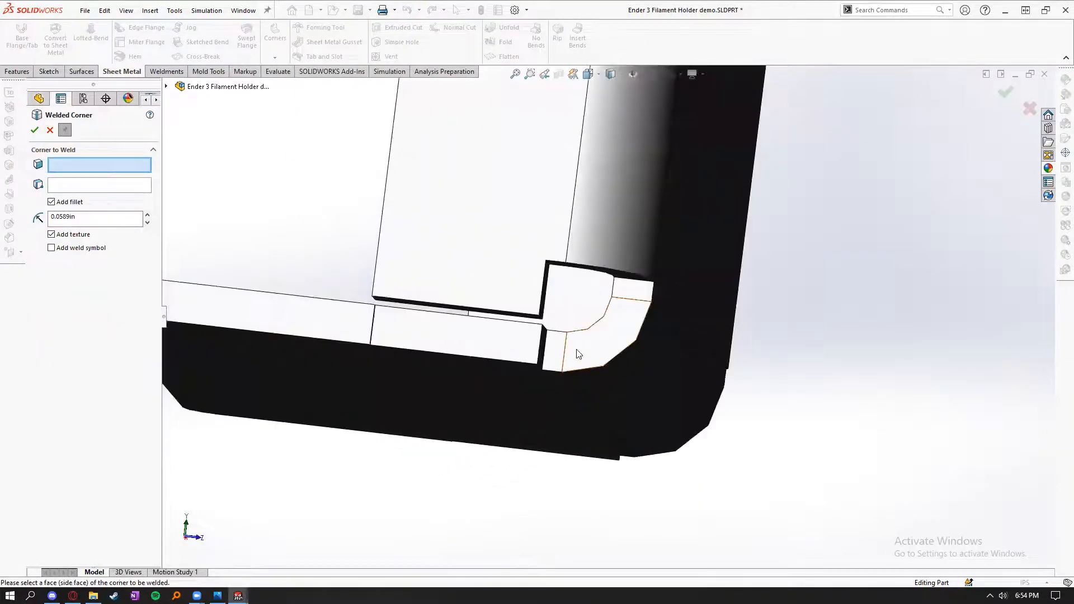
{"action": "left_click", "coordinate": [579, 353]}
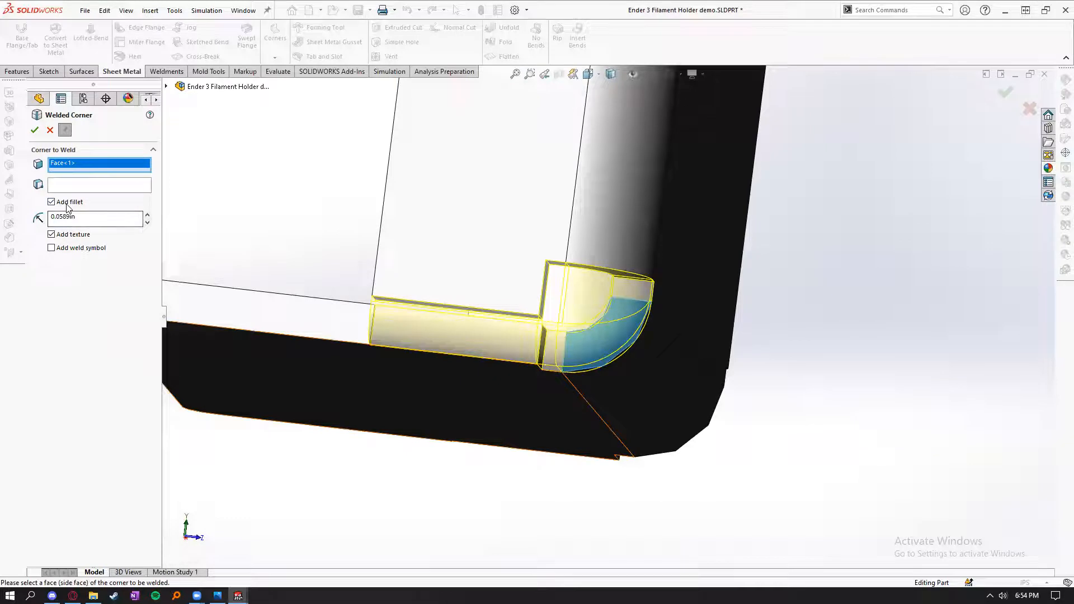
{"action": "left_click", "coordinate": [35, 130]}
- Weld the opposite lower corner with a 0.0589 in fillet, texture and a weld symbol
{"action": "middle_click_drag", "start_coordinate": [465, 523], "coordinate": [545, 339]}
{"action": "scroll", "coordinate": [597, 327], "scroll_direction": "up", "scroll_amount": 5}
{"action": "middle_click_drag", "start_coordinate": [556, 379], "coordinate": [470, 306]}
{"action": "scroll", "coordinate": [560, 382], "scroll_direction": "down", "scroll_amount": 4}
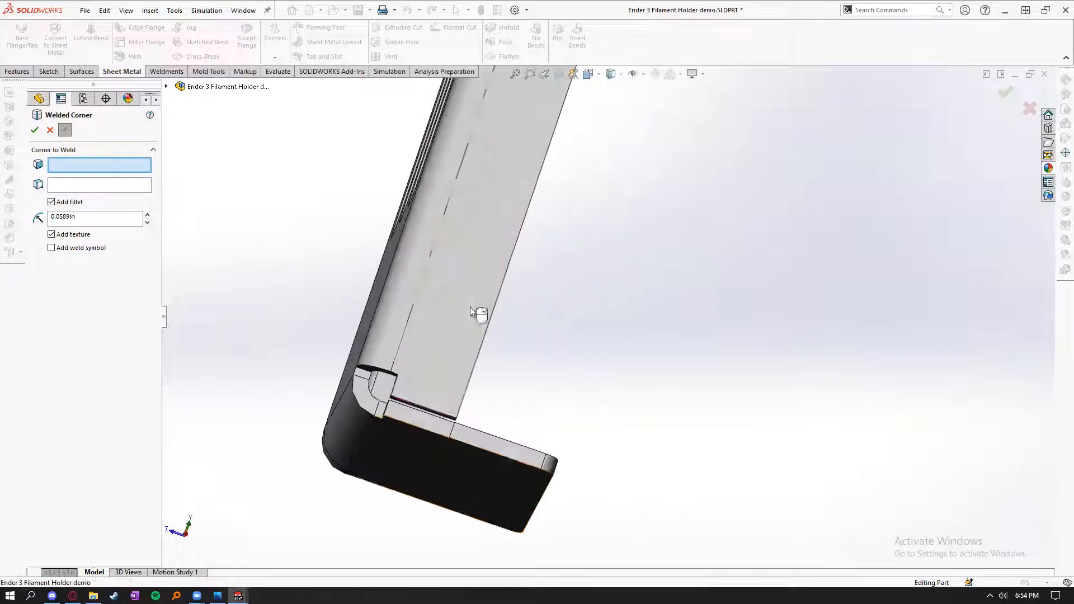
{"action": "left_click", "coordinate": [408, 417]}
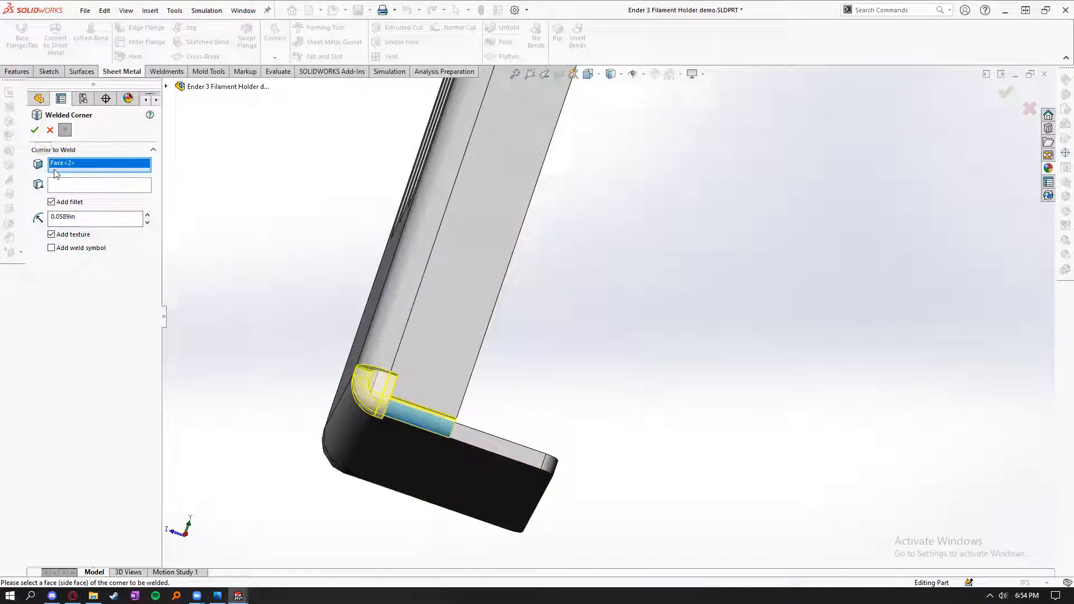
{"action": "middle_click_drag", "start_coordinate": [281, 339], "coordinate": [289, 336]}
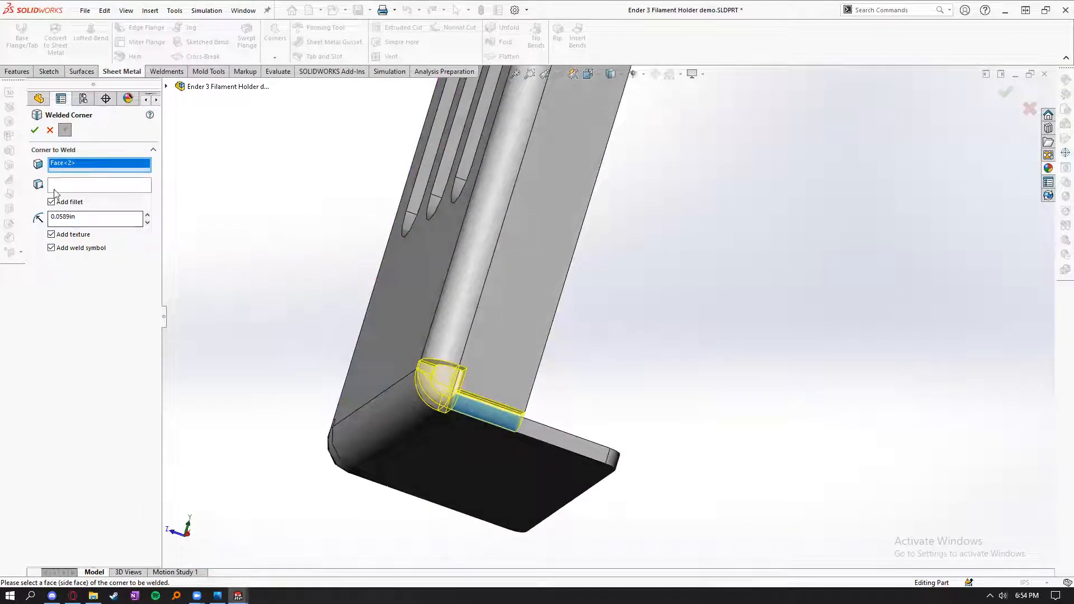
{"action": "left_click", "coordinate": [34, 129]}
- Examine the welded lower corners and the weld symbol callout from front and side, and leave the Welded Corner command
{"action": "middle_click_drag", "start_coordinate": [349, 324], "coordinate": [845, 510]}
{"action": "scroll", "coordinate": [843, 506], "scroll_direction": "down", "scroll_amount": 4}
{"action": "middle_click_drag", "start_coordinate": [679, 356], "coordinate": [691, 397]}
{"action": "middle_click_drag", "start_coordinate": [913, 367], "coordinate": [844, 385]}
{"action": "scroll", "coordinate": [841, 387], "scroll_direction": "up", "scroll_amount": 3}
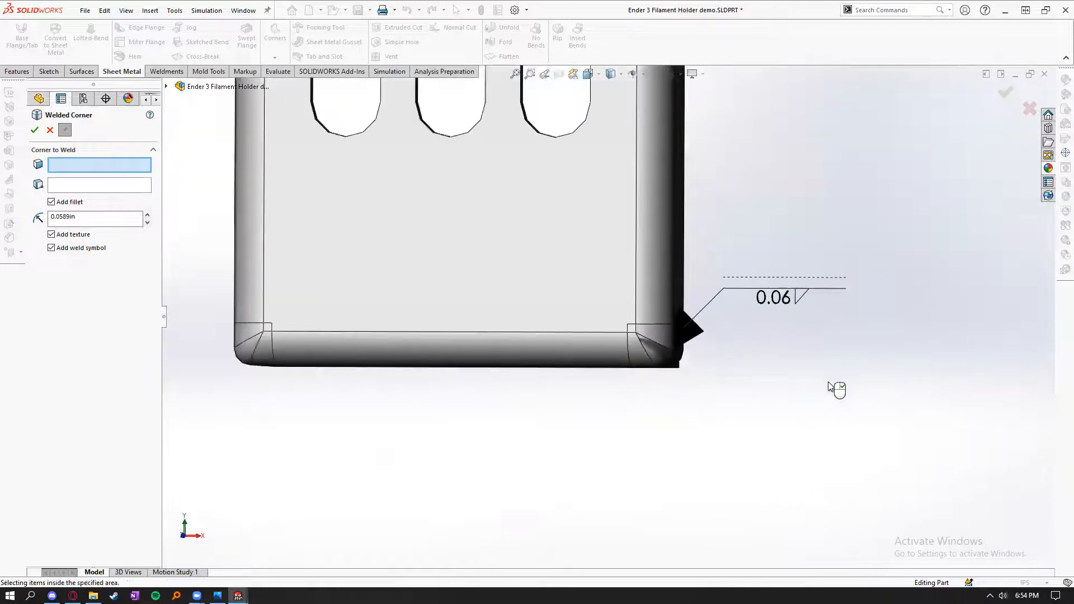
{"action": "scroll", "coordinate": [777, 299], "scroll_direction": "down", "scroll_amount": 4}
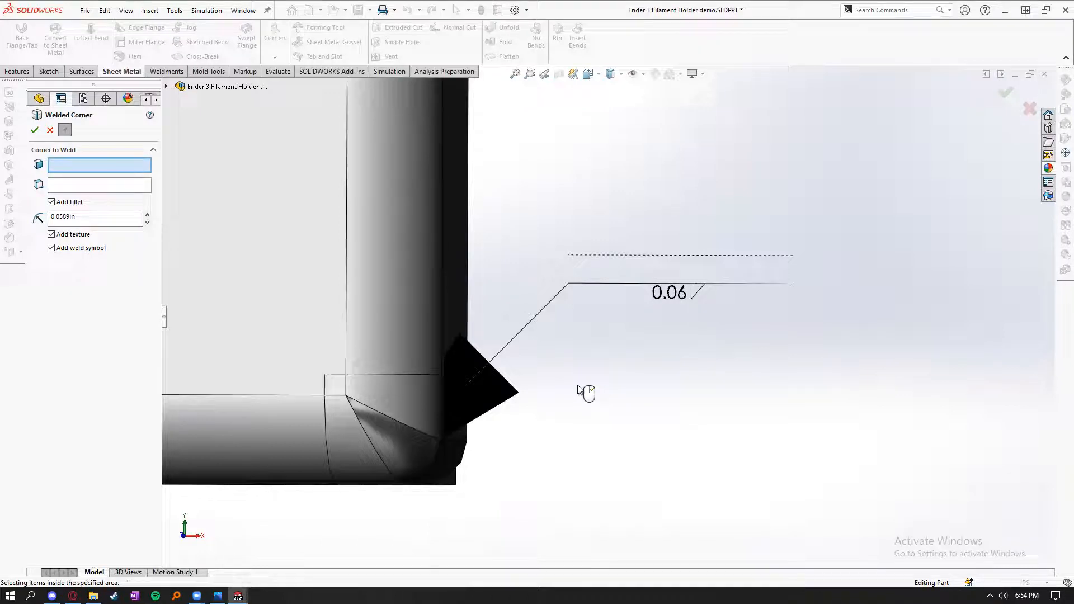
{"action": "scroll", "coordinate": [581, 391], "scroll_direction": "up", "scroll_amount": 10}
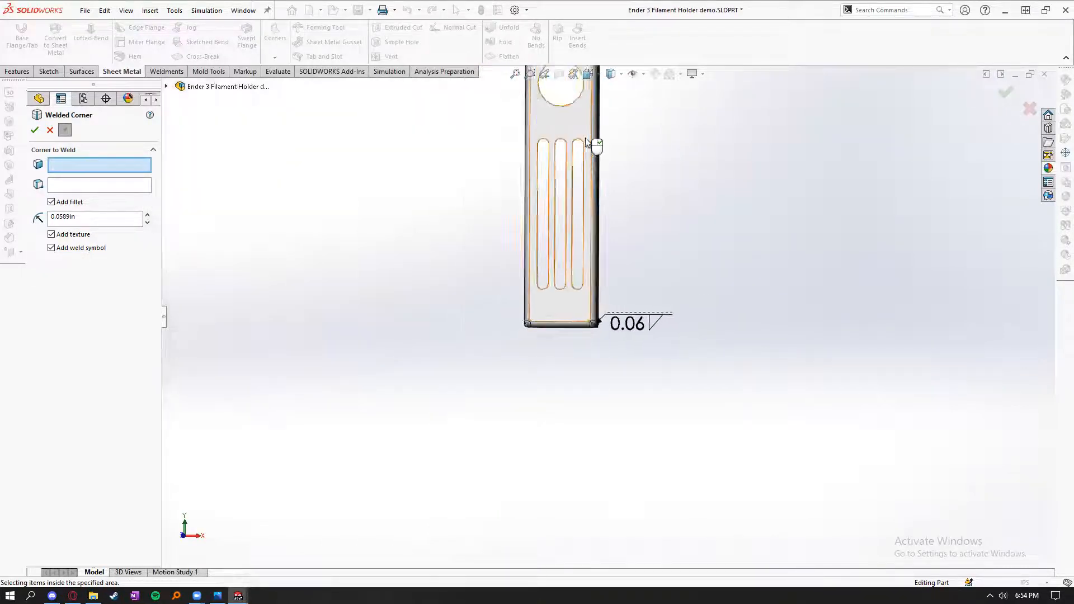
{"action": "scroll", "coordinate": [585, 140], "scroll_direction": "down", "scroll_amount": 10}
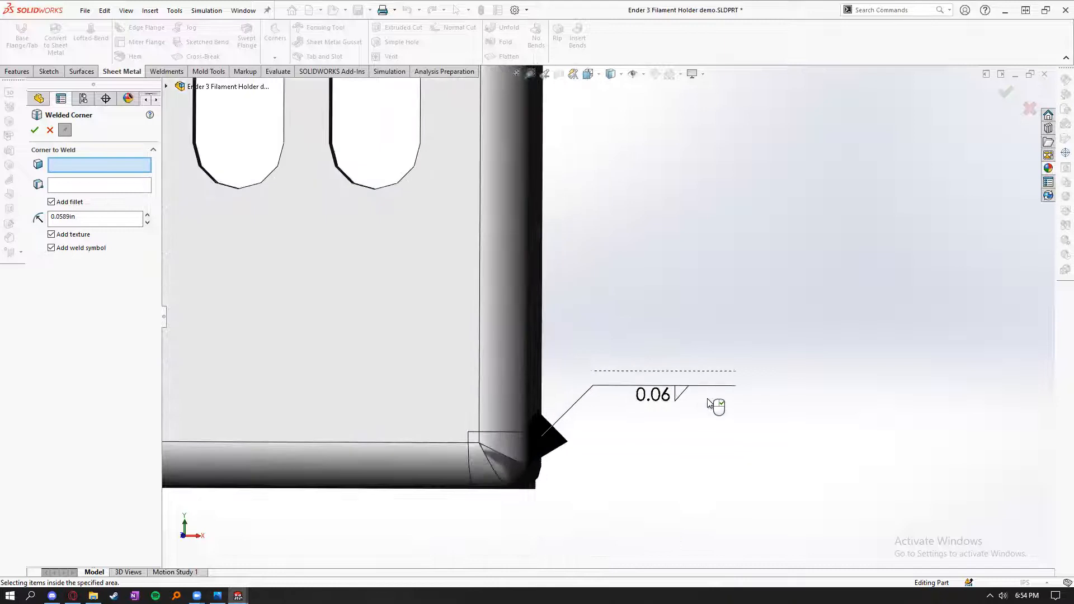
{"action": "scroll", "coordinate": [592, 352], "scroll_direction": "down", "scroll_amount": 3}
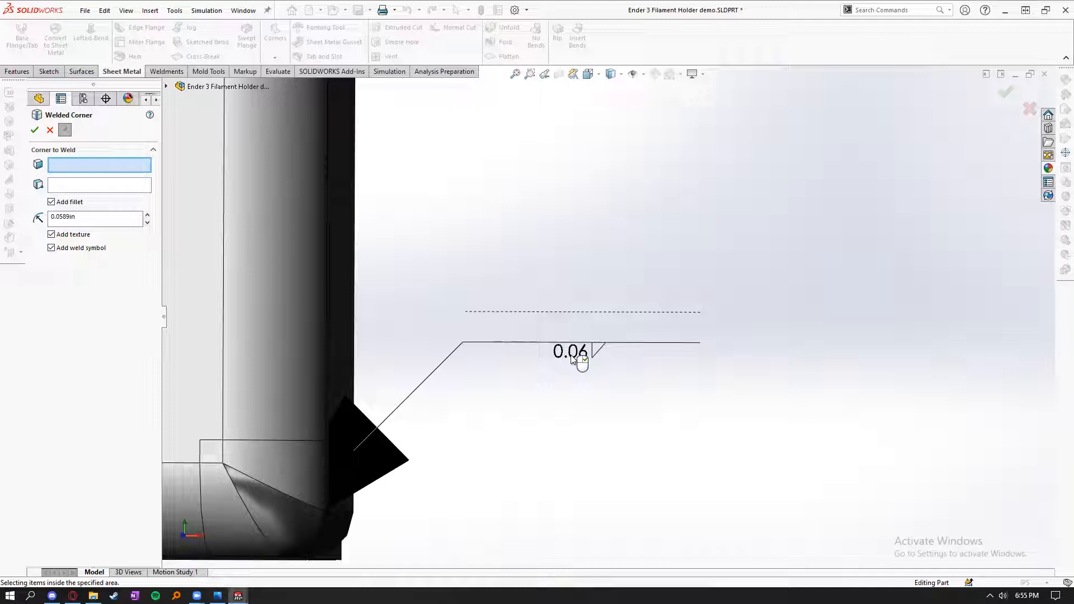
{"action": "scroll", "coordinate": [584, 352], "scroll_direction": "up", "scroll_amount": 1}
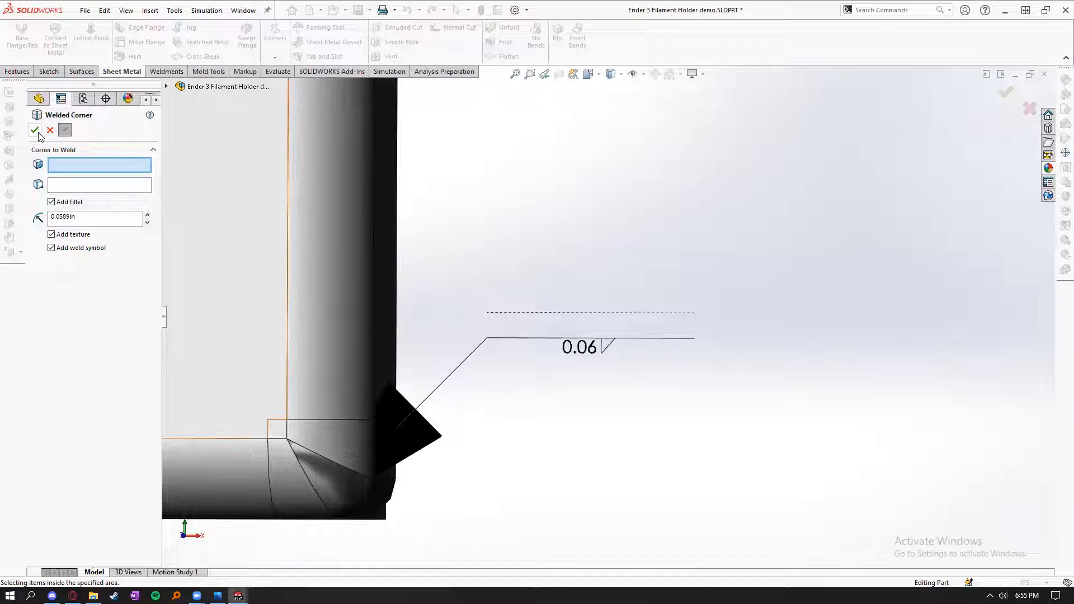
{"action": "middle_click_drag", "start_coordinate": [640, 355], "coordinate": [479, 451]}
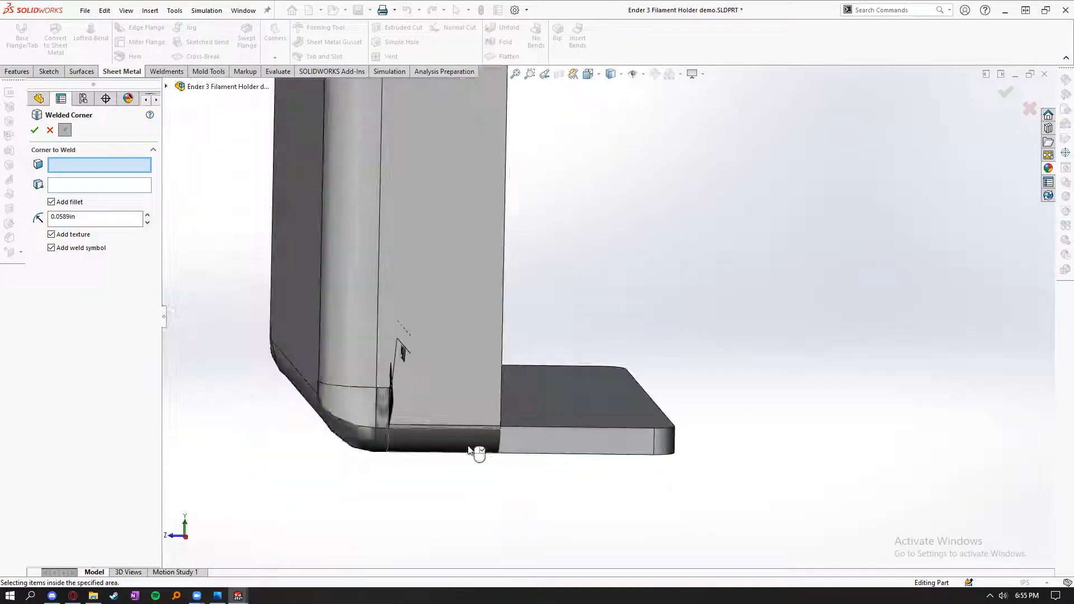
{"action": "scroll", "coordinate": [444, 491], "scroll_direction": "down", "scroll_amount": 5}
{"action": "middle_click_drag", "start_coordinate": [593, 495], "coordinate": [557, 485]}
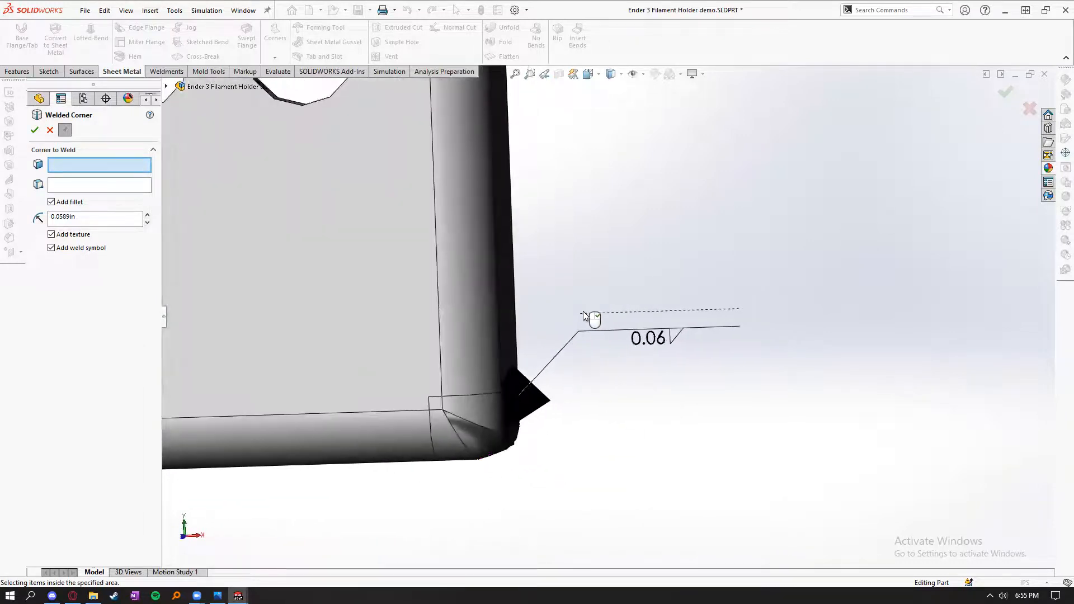
{"action": "left_click", "coordinate": [35, 132]}
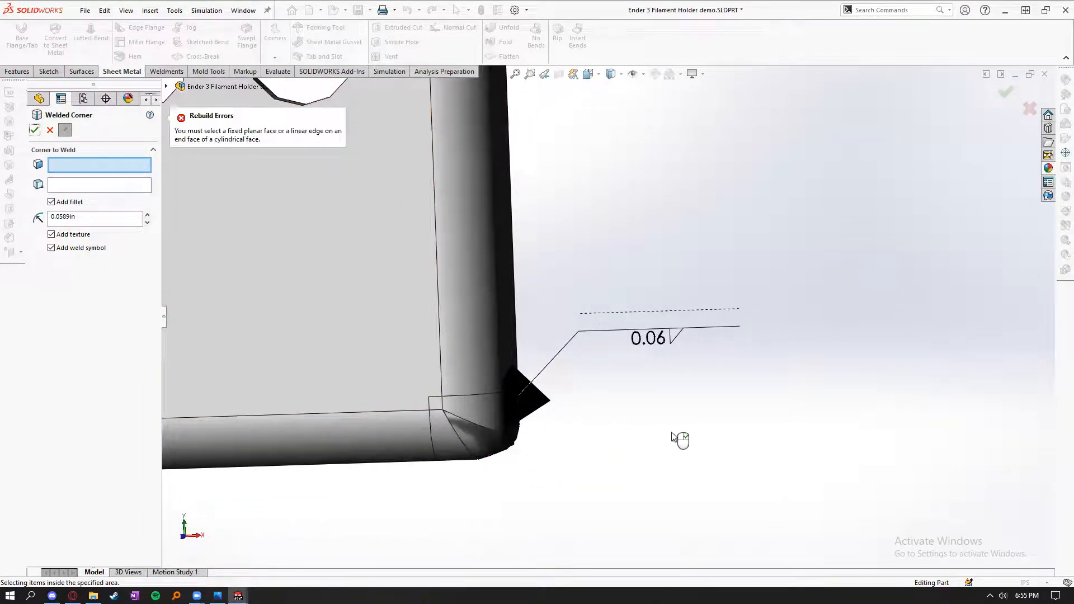
{"action": "left_click", "coordinate": [47, 129]}
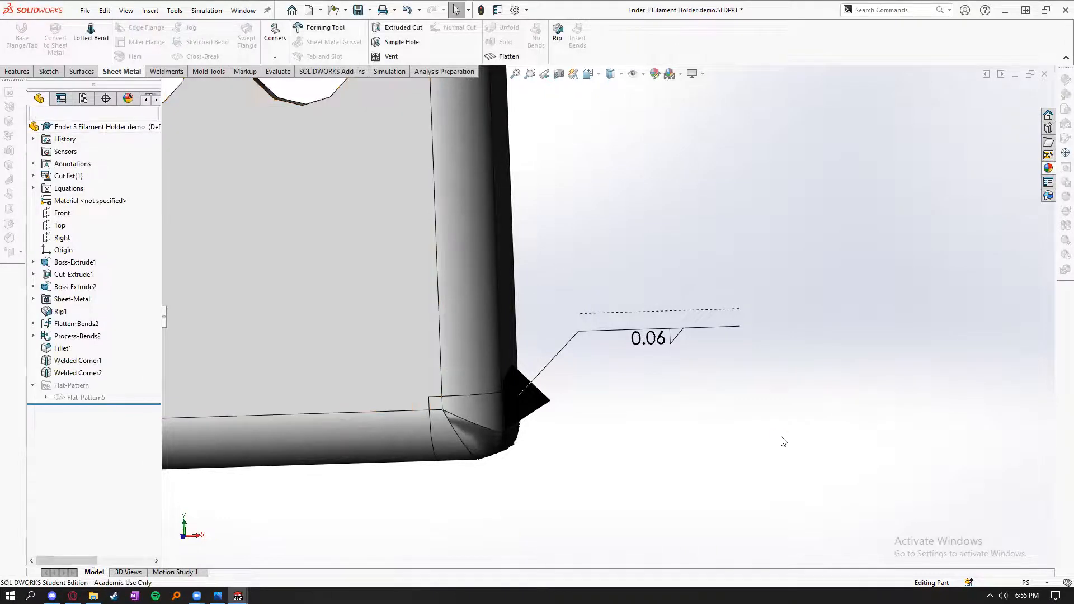
- Roll the feature history back to between Cut-Extrude1 and Boss-Extrude2
{"action": "middle_click_drag", "start_coordinate": [781, 441], "coordinate": [671, 465]}
{"action": "scroll", "coordinate": [503, 330], "scroll_direction": "up", "scroll_amount": 4}
{"action": "middle_click_drag", "start_coordinate": [503, 335], "coordinate": [603, 315]}
{"action": "scroll", "coordinate": [604, 315], "scroll_direction": "up", "scroll_amount": 3}
{"action": "middle_click_drag", "start_coordinate": [558, 239], "coordinate": [453, 350]}
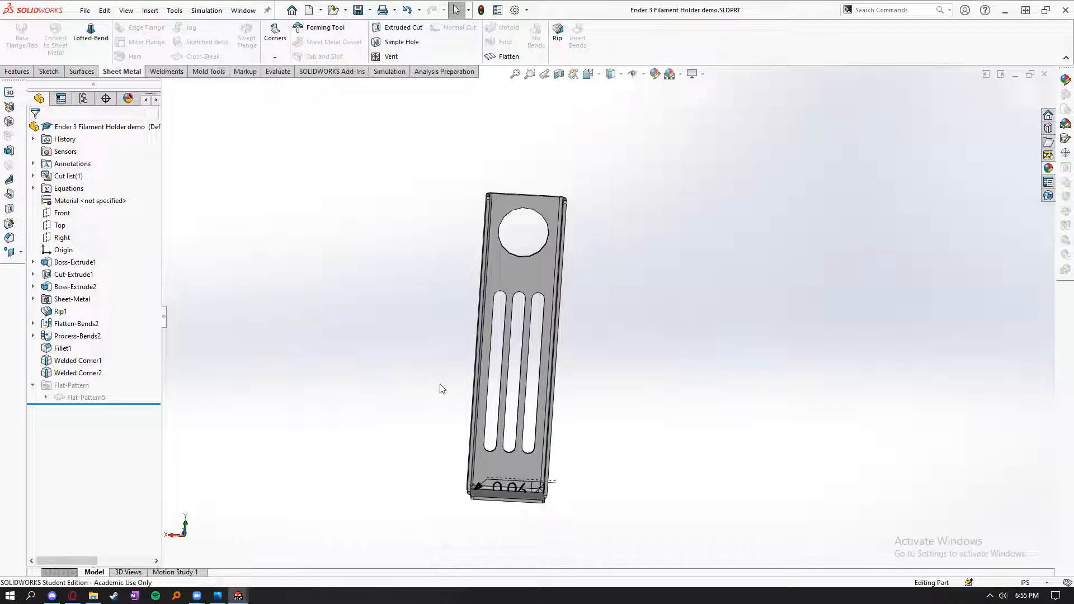
{"action": "middle_click_drag", "start_coordinate": [446, 418], "coordinate": [392, 343]}
{"action": "left_click_drag", "start_coordinate": [112, 402], "coordinate": [134, 281]}
{"action": "scroll", "coordinate": [547, 377], "scroll_direction": "down", "scroll_amount": 2}
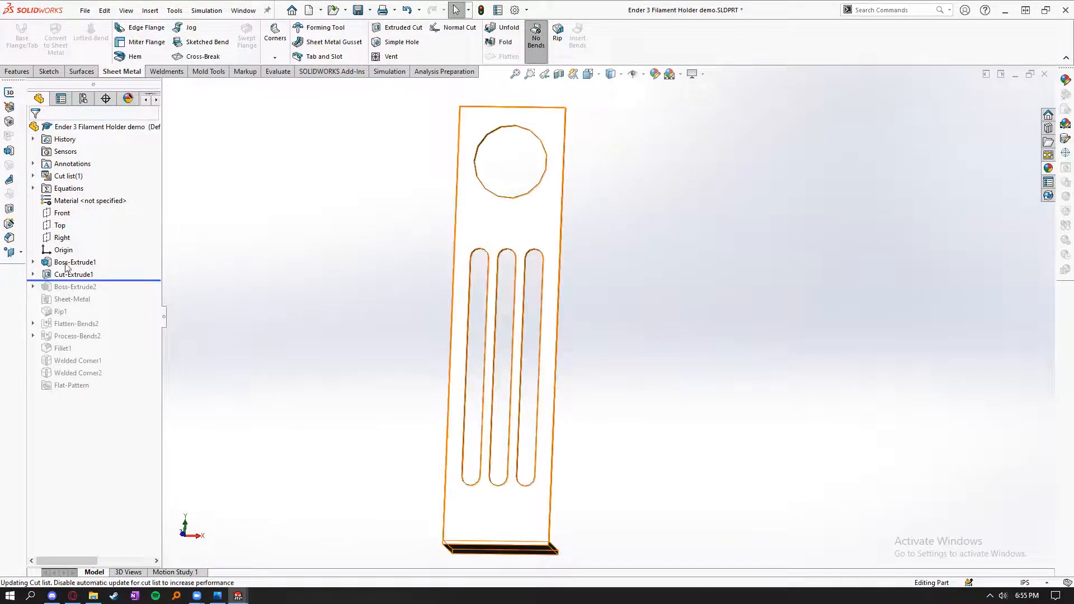
- Open Sketch2, the hole and slot sketch of Cut-Extrude1, for editing
{"action": "left_click", "coordinate": [32, 274]}
{"action": "left_click", "coordinate": [76, 287]}
{"action": "left_click", "coordinate": [84, 256]}
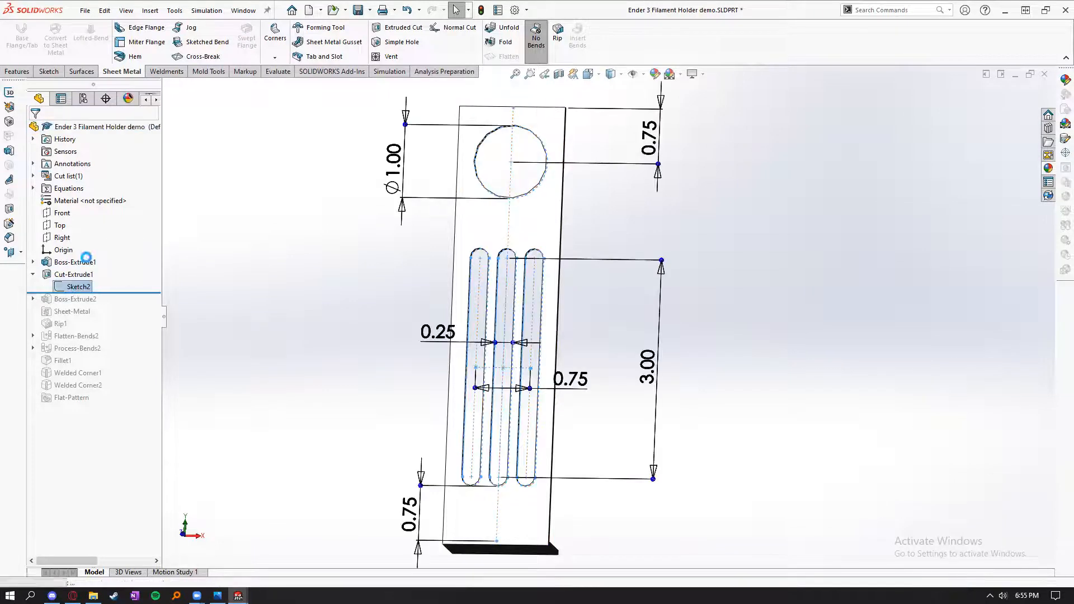
{"action": "scroll", "coordinate": [540, 355], "scroll_direction": "down", "scroll_amount": 4}
{"action": "scroll", "coordinate": [540, 355], "scroll_direction": "up", "scroll_amount": 3}
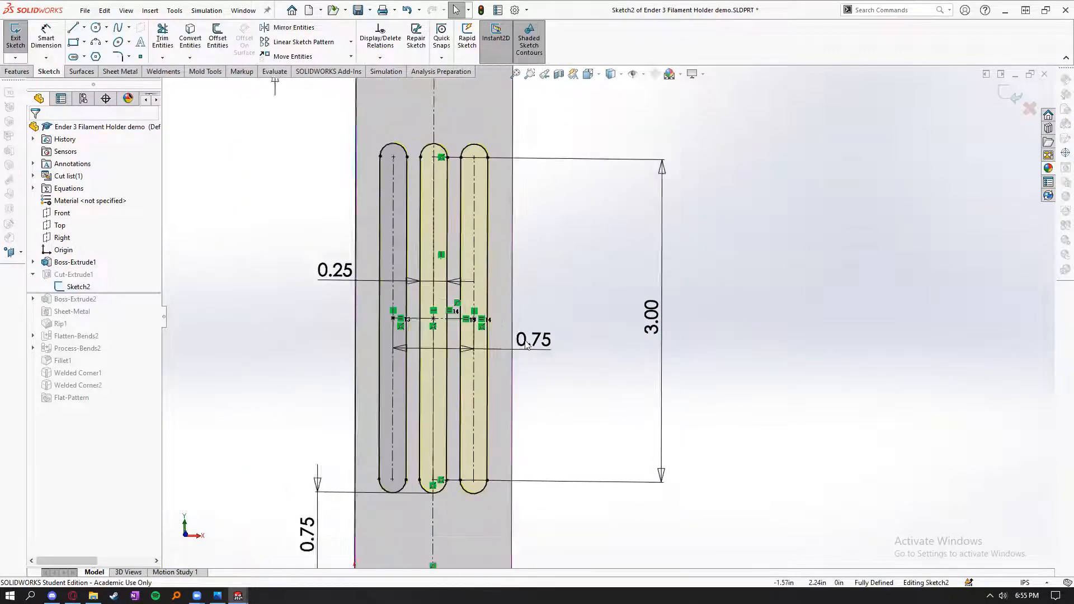
{"action": "scroll", "coordinate": [517, 325], "scroll_direction": "down", "scroll_amount": 3}
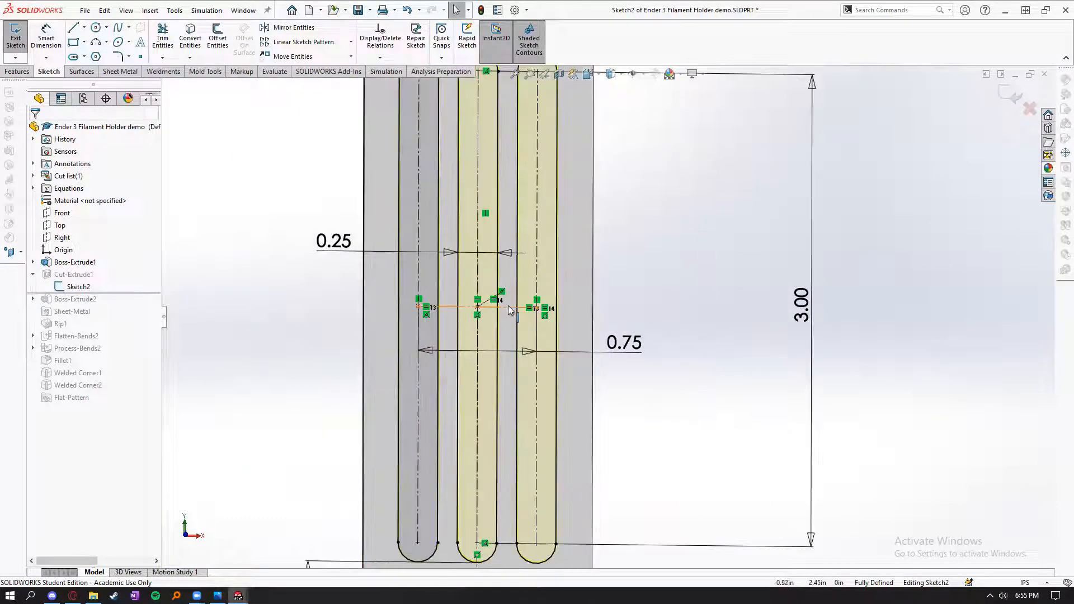
- Inspect the construction line joining the slot centres and move the 0.75 spacing dimension farther from the slots
{"action": "left_click", "coordinate": [509, 306]}
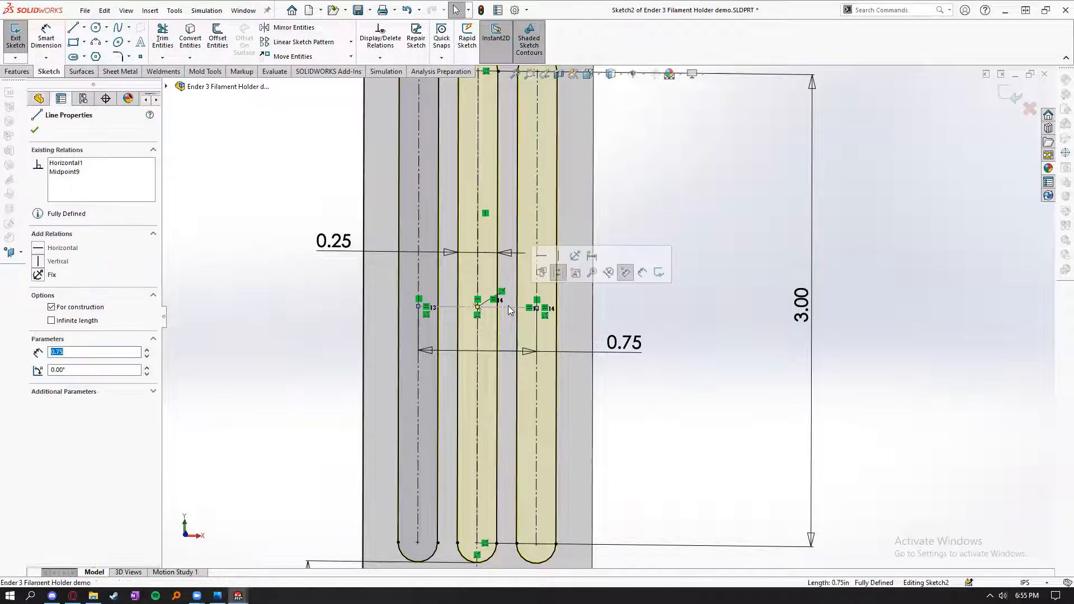
{"action": "left_click", "coordinate": [84, 27]}
{"action": "key", "text": "Escape"}
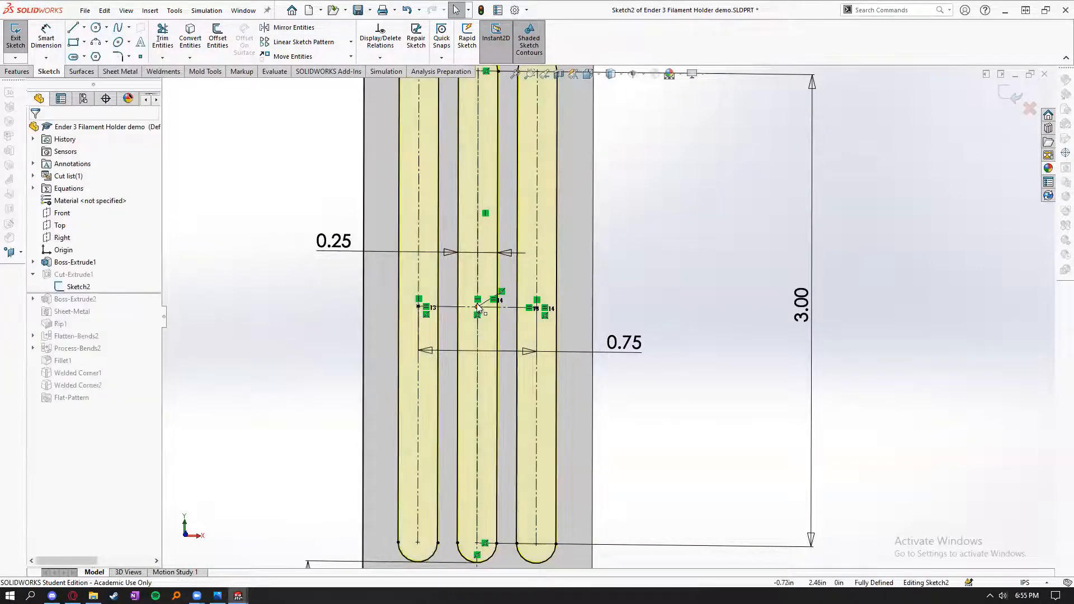
{"action": "left_click_drag", "start_coordinate": [629, 348], "coordinate": [661, 346]}
{"action": "key", "text": "Escape"}
{"action": "scroll", "coordinate": [330, 311], "scroll_direction": "up", "scroll_amount": 1}
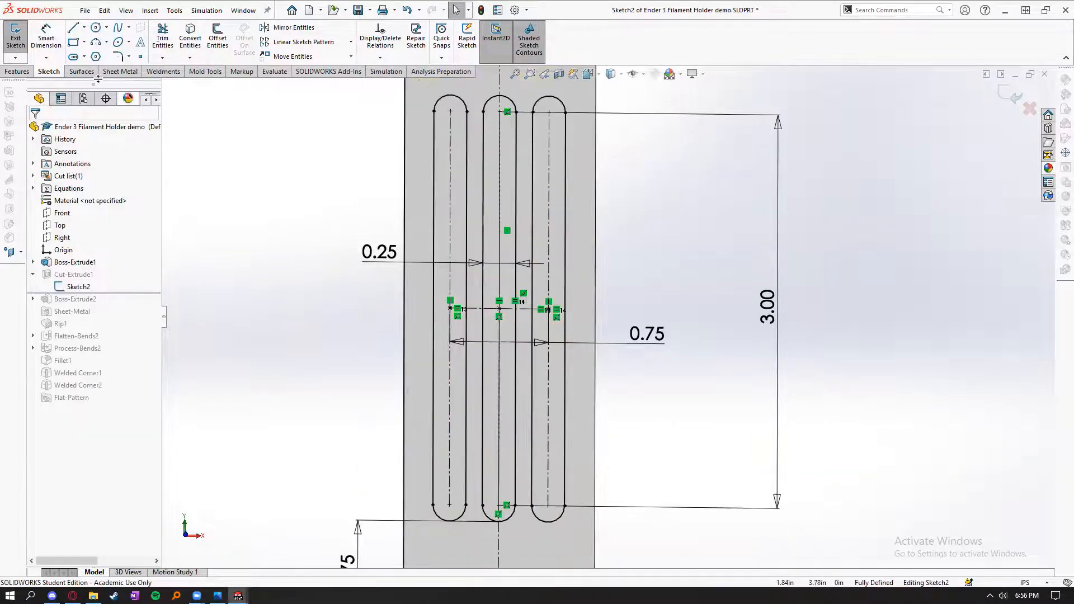
- Sketch a vertical centerpoint slot beside the leftmost slot, 3.00 in between arc centres and about 0.78 in wide
{"action": "left_click", "coordinate": [361, 307]}
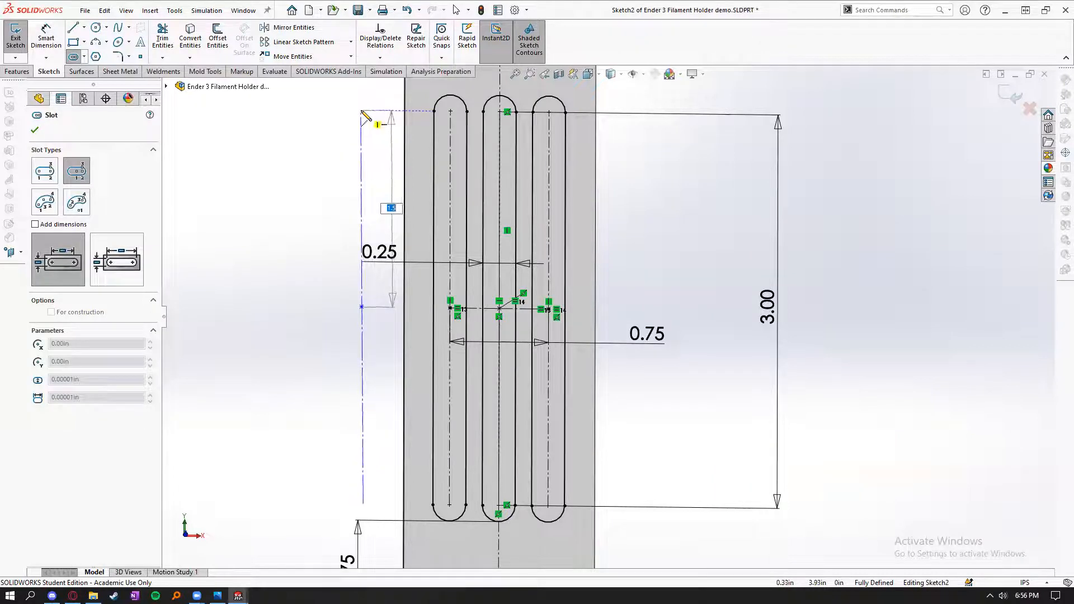
{"action": "left_click", "coordinate": [362, 111]}
{"action": "left_click", "coordinate": [311, 313]}
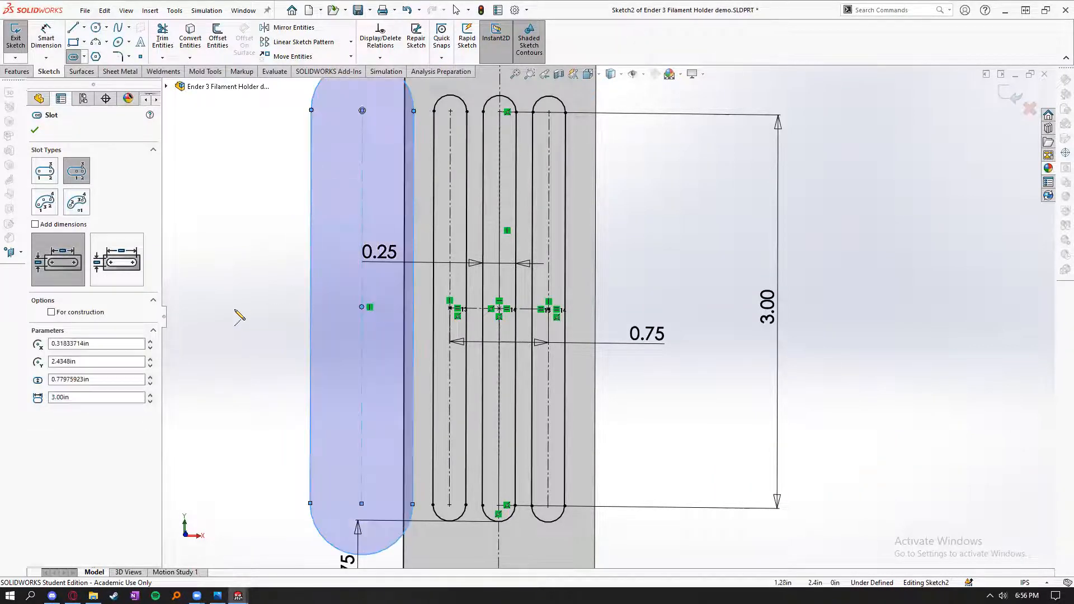
{"action": "key", "text": "Escape"}
- Add an Equal Slots relation between the new wide slot and the leftmost existing slot
{"action": "scroll", "coordinate": [246, 365], "scroll_direction": "up", "scroll_amount": 3}
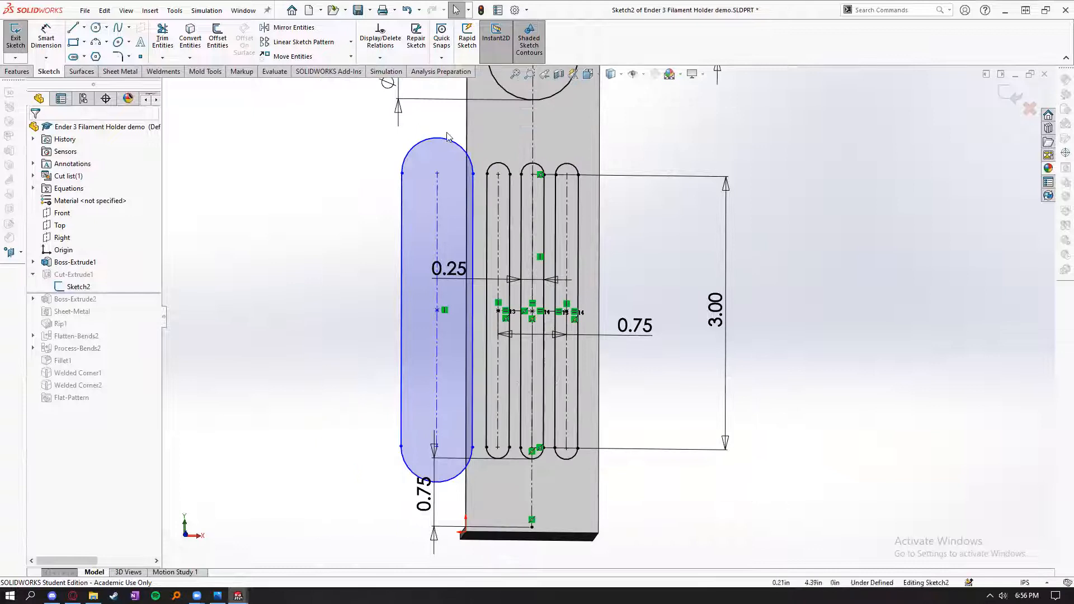
{"action": "left_click", "coordinate": [440, 138]}
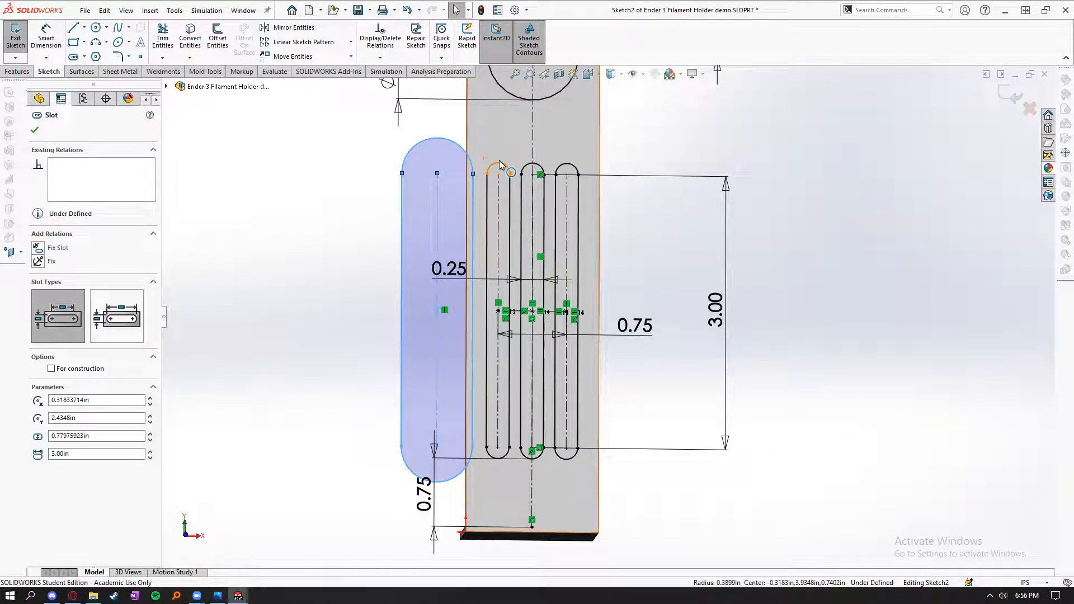
{"action": "left_click", "coordinate": [498, 162], "text": "ctrl"}
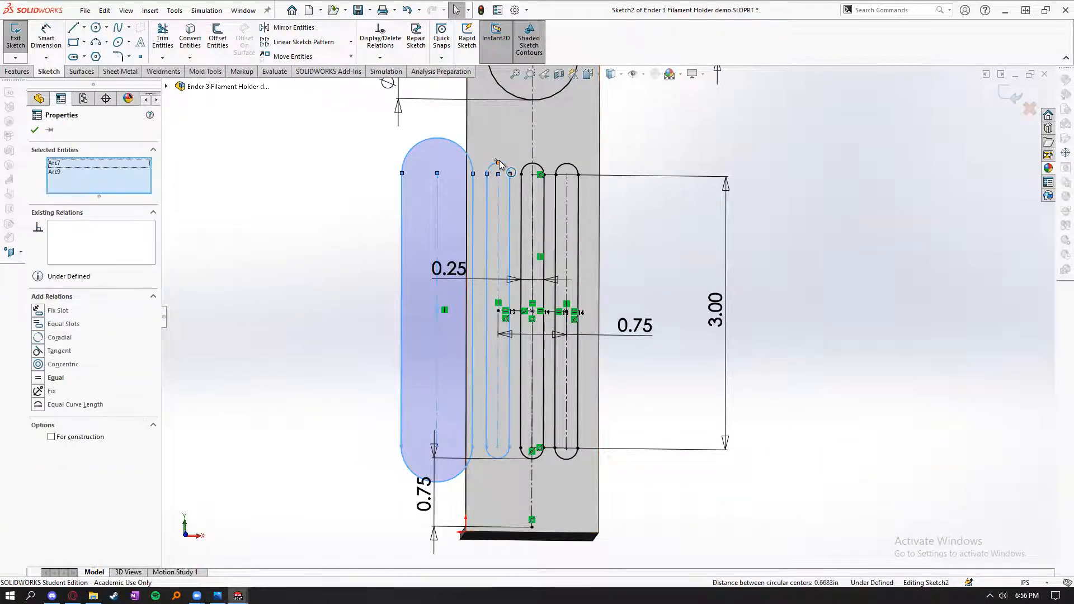
{"action": "left_click", "coordinate": [40, 324]}
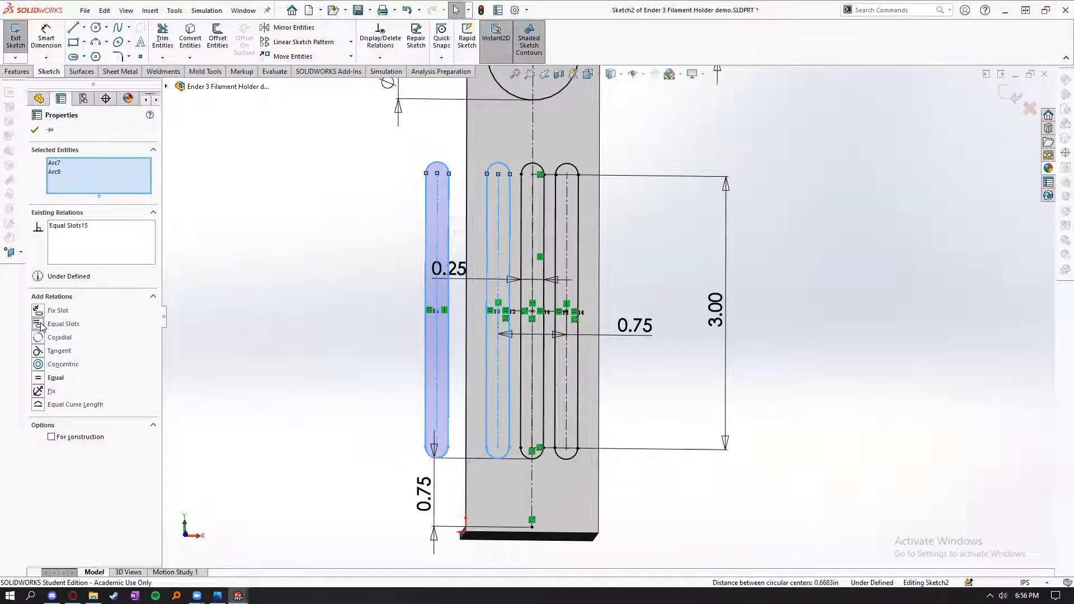
{"action": "left_click", "coordinate": [308, 359]}
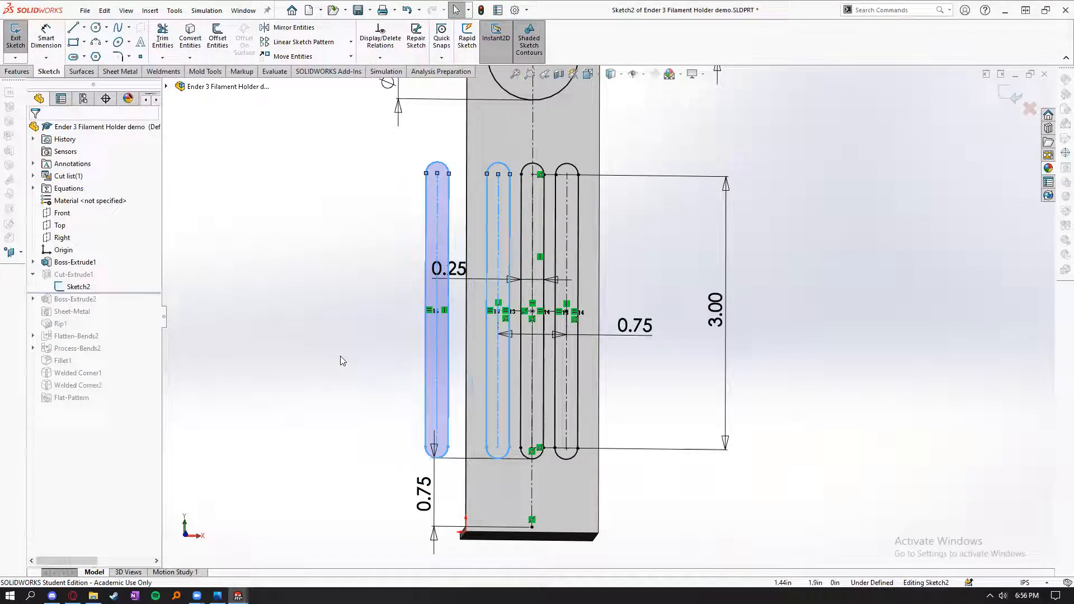
- Move the equalized slot outward, clear of the bracket, to test its Equal Slots relation
{"action": "left_click", "coordinate": [439, 416]}
{"action": "left_click_drag", "start_coordinate": [363, 367], "coordinate": [330, 415]}
{"action": "left_click", "coordinate": [376, 457]}
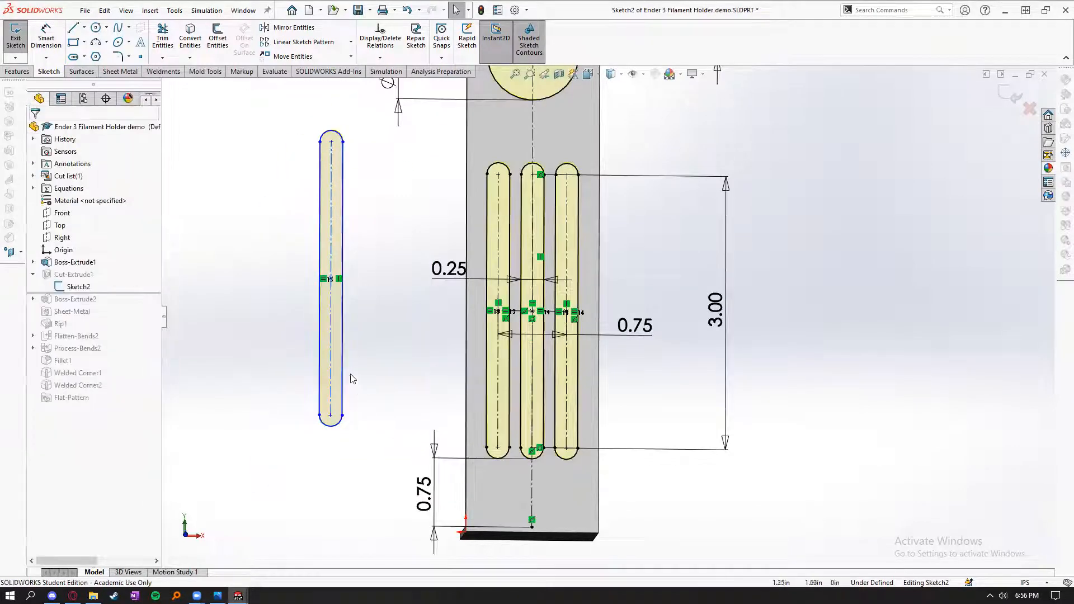
- Delete the detached fourth slot and exit Sketch2
{"action": "left_click", "coordinate": [344, 370]}
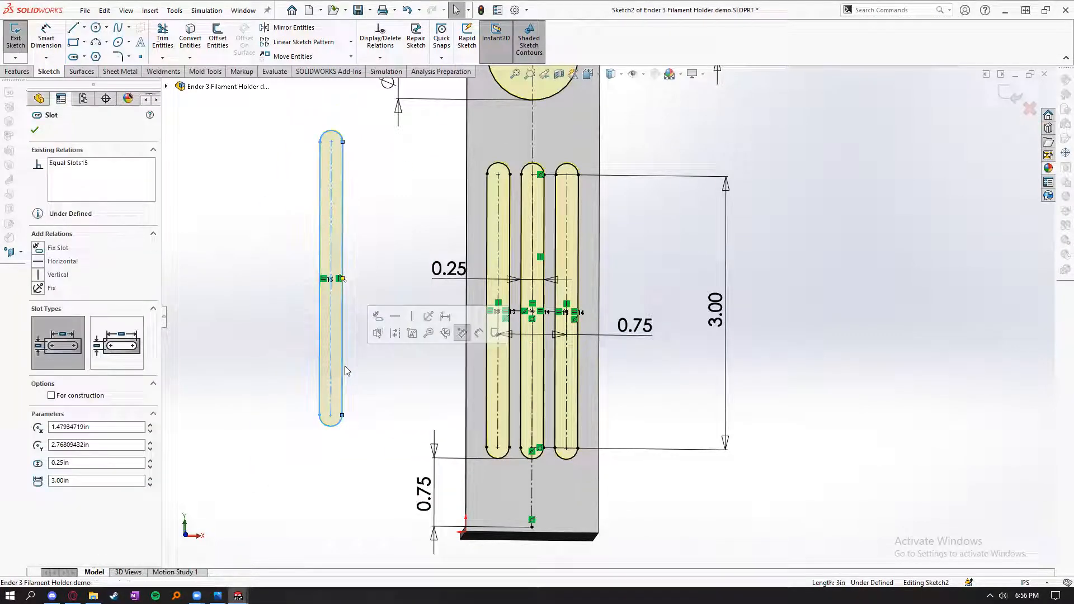
{"action": "left_click", "coordinate": [345, 365]}
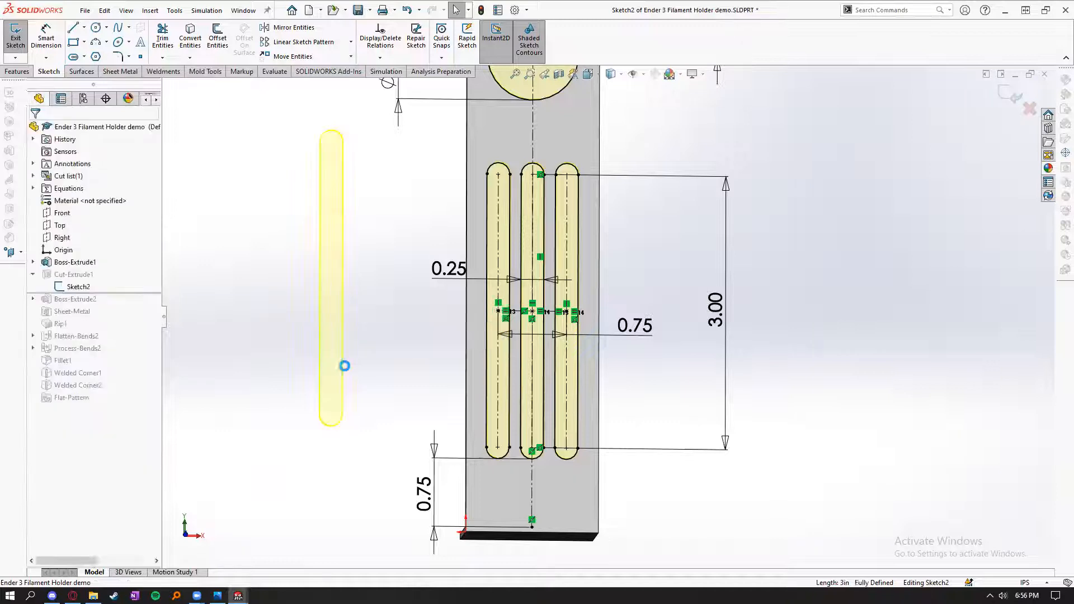
{"action": "left_click", "coordinate": [1023, 107]}
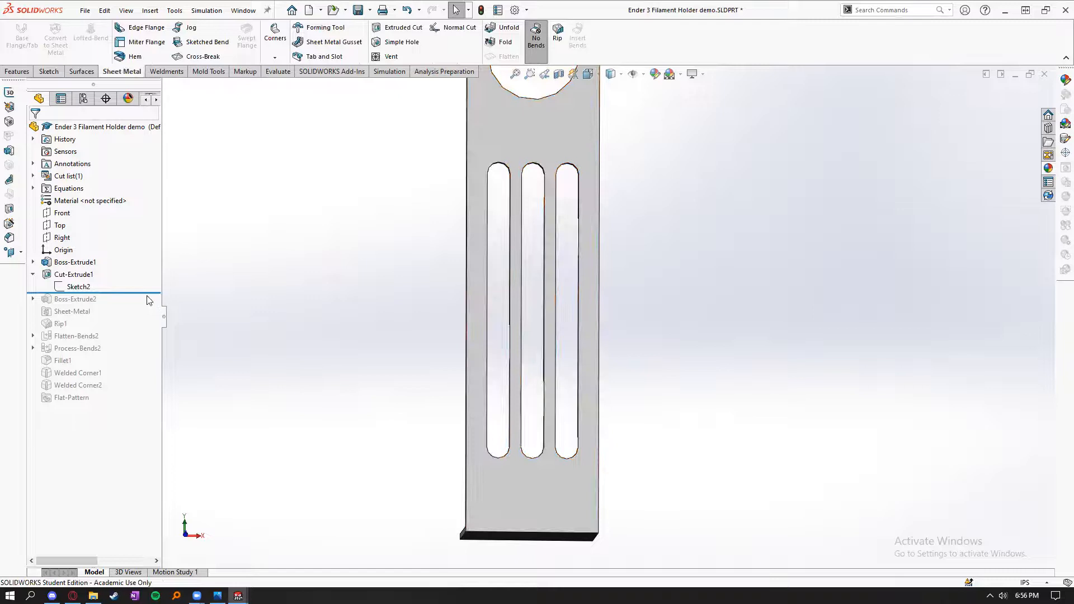
- Roll the feature history forward past Flat-Pattern and save the part
{"action": "left_click_drag", "start_coordinate": [148, 293], "coordinate": [123, 415]}
{"action": "middle_click_drag", "start_coordinate": [376, 485], "coordinate": [666, 364]}
{"action": "key", "text": "ctrl+s"}
{"action": "scroll", "coordinate": [618, 260], "scroll_direction": "down", "scroll_amount": 2}
{"action": "middle_click_drag", "start_coordinate": [611, 267], "coordinate": [565, 313]}
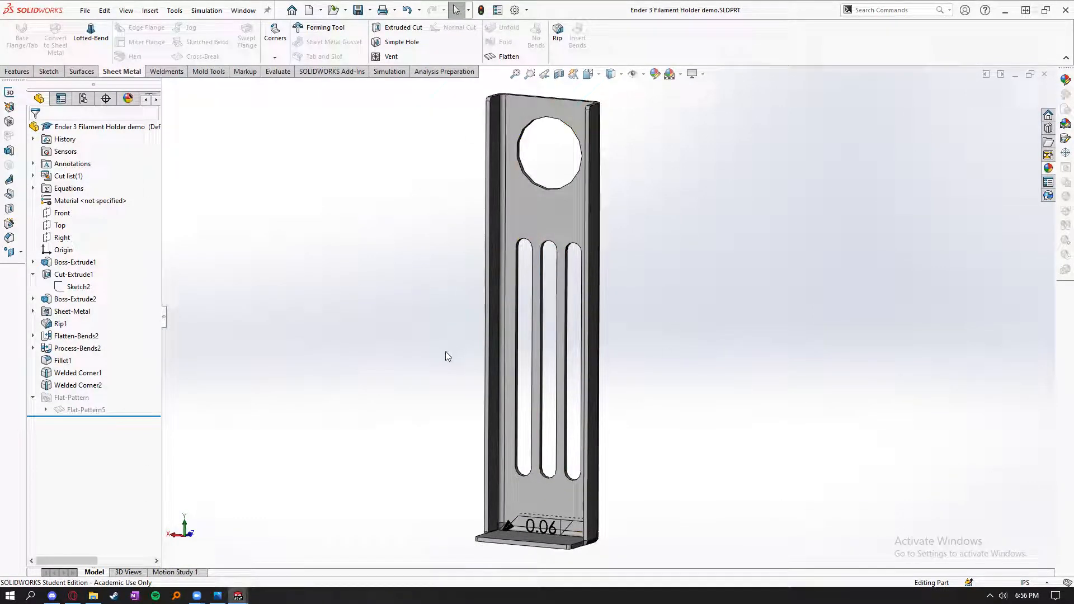
- Examine the sheet body item in the cut list and review the finished bracket against it
{"action": "left_click", "coordinate": [33, 176]}
{"action": "left_click", "coordinate": [56, 189]}
{"action": "left_click", "coordinate": [46, 189]}
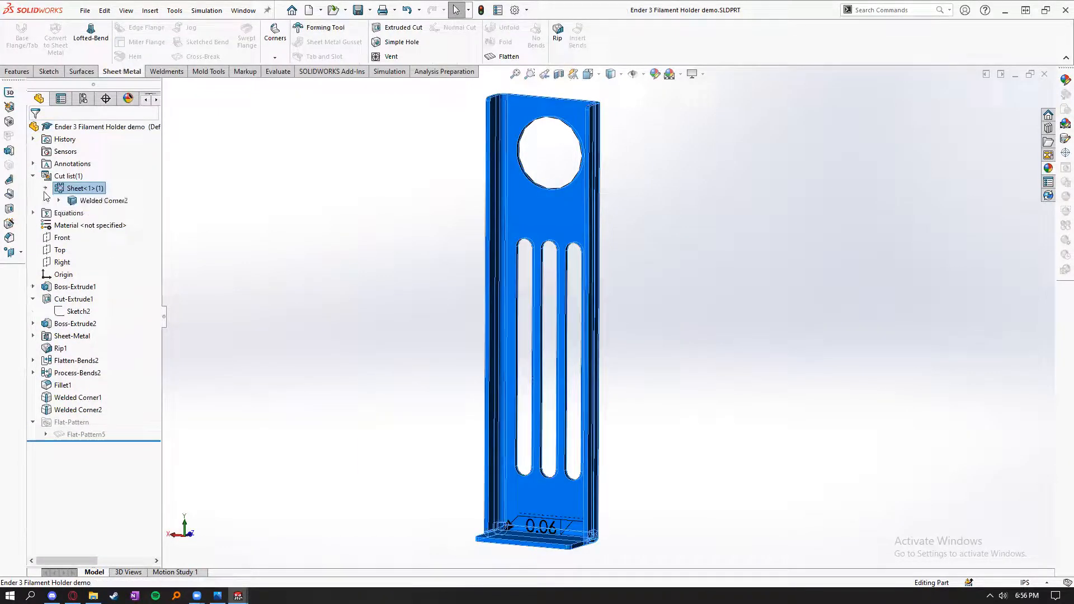
{"action": "left_click", "coordinate": [45, 188]}
{"action": "left_click", "coordinate": [342, 376]}
{"action": "middle_click_drag", "start_coordinate": [343, 376], "coordinate": [457, 393]}
{"action": "scroll", "coordinate": [559, 367], "scroll_direction": "down", "scroll_amount": 2}
{"action": "scroll", "coordinate": [560, 367], "scroll_direction": "up", "scroll_amount": 1}
{"action": "middle_click_drag", "start_coordinate": [634, 231], "coordinate": [610, 238]}
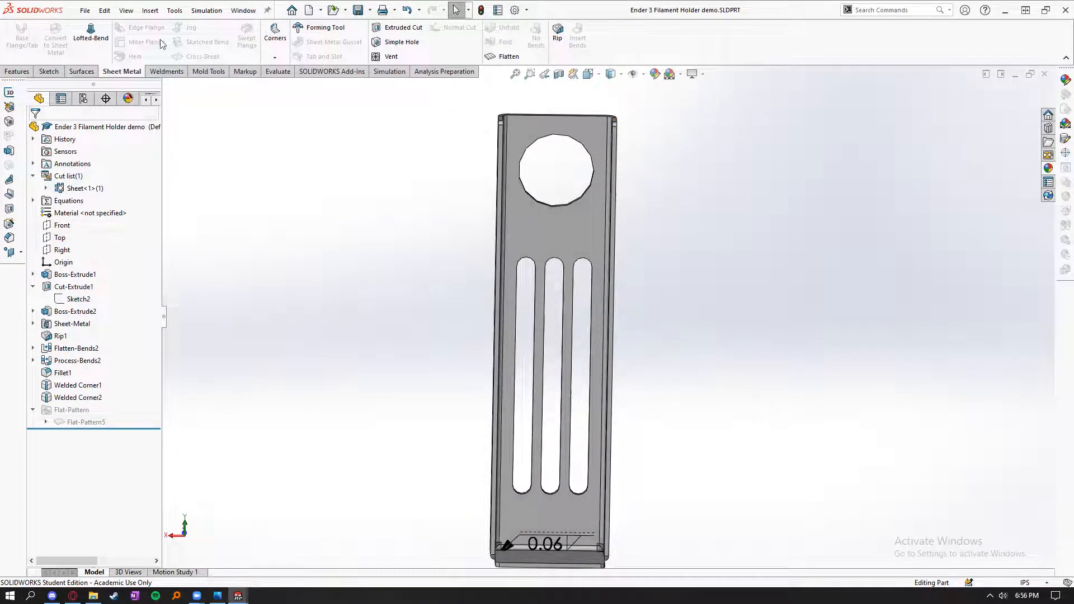
- Roll the feature history back to just before Flat-Pattern and return it to the end
{"action": "left_click", "coordinate": [56, 373]}
{"action": "left_click", "coordinate": [312, 298]}
{"action": "left_click_drag", "start_coordinate": [122, 428], "coordinate": [112, 403]}
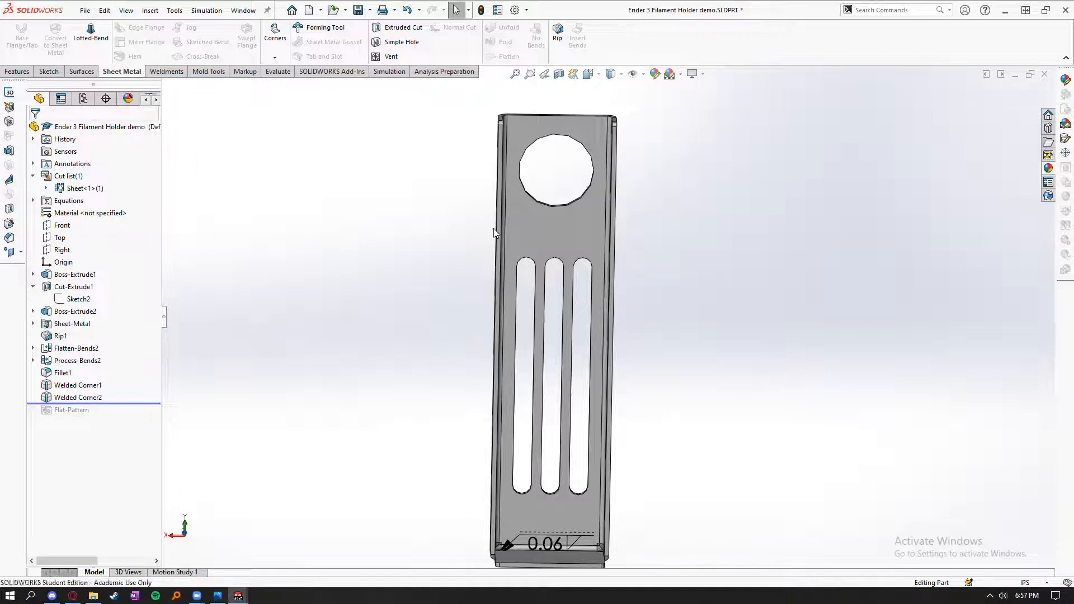
{"action": "left_click", "coordinate": [548, 243]}
{"action": "left_click", "coordinate": [146, 393]}
{"action": "left_click", "coordinate": [33, 176]}
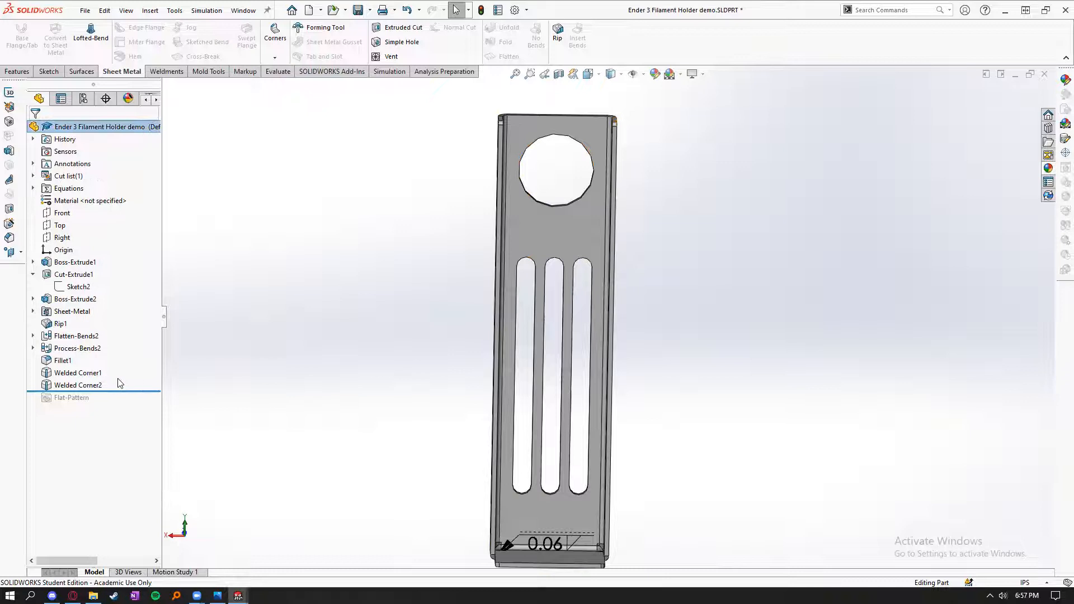
{"action": "left_click_drag", "start_coordinate": [130, 390], "coordinate": [127, 414]}
- Save the filament holder part with its full feature history active
{"action": "scroll", "coordinate": [349, 433], "scroll_direction": "up", "scroll_amount": 2}
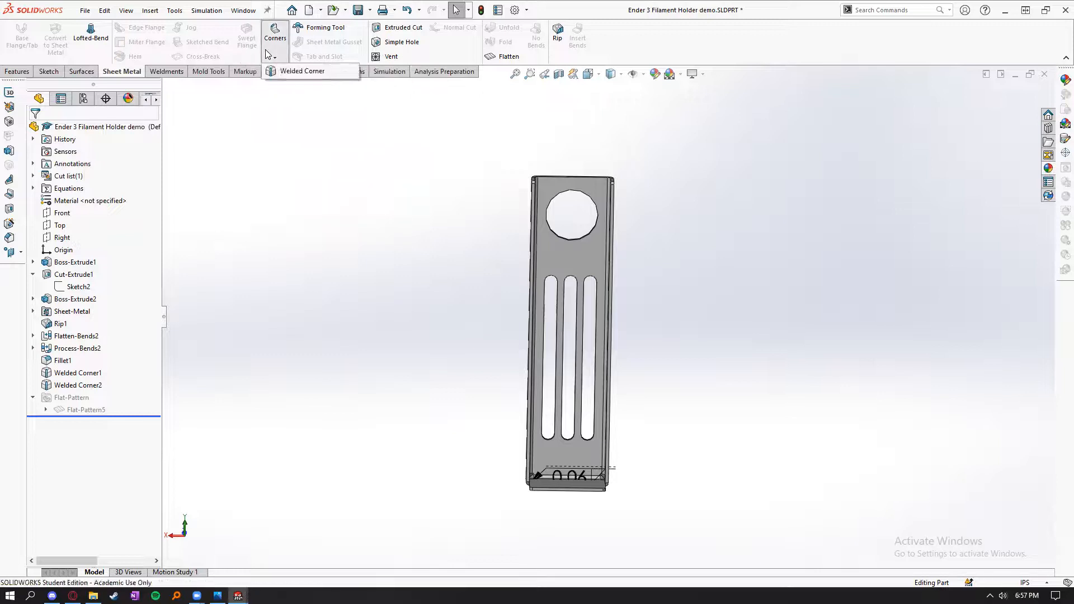
{"action": "scroll", "coordinate": [300, 253], "scroll_direction": "up", "scroll_amount": 2}
{"action": "scroll", "coordinate": [396, 346], "scroll_direction": "down", "scroll_amount": 1}
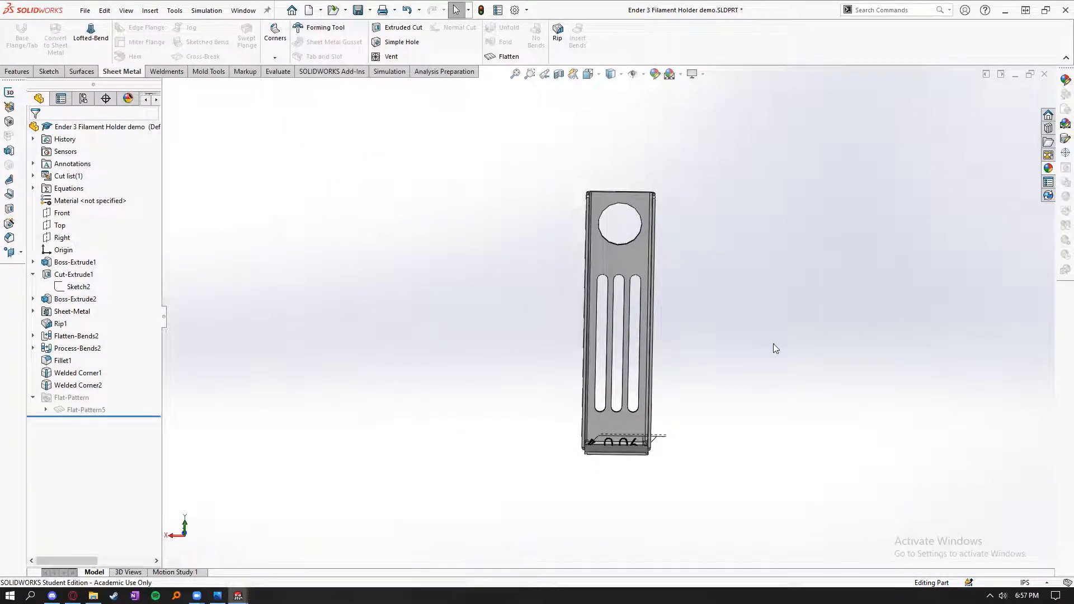
{"action": "key", "text": "ctrl+s"}
- Open the whole part's appearance for editing
{"action": "middle_click_drag", "start_coordinate": [715, 351], "coordinate": [693, 354]}
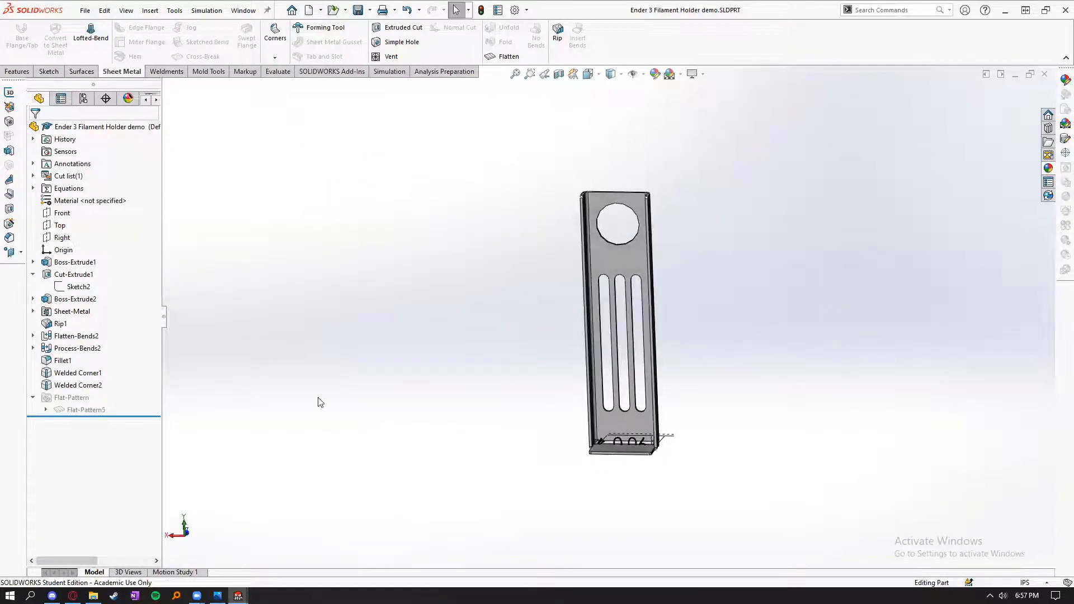
{"action": "middle_click_drag", "start_coordinate": [390, 416], "coordinate": [456, 410]}
{"action": "middle_click_drag", "start_coordinate": [500, 382], "coordinate": [459, 392]}
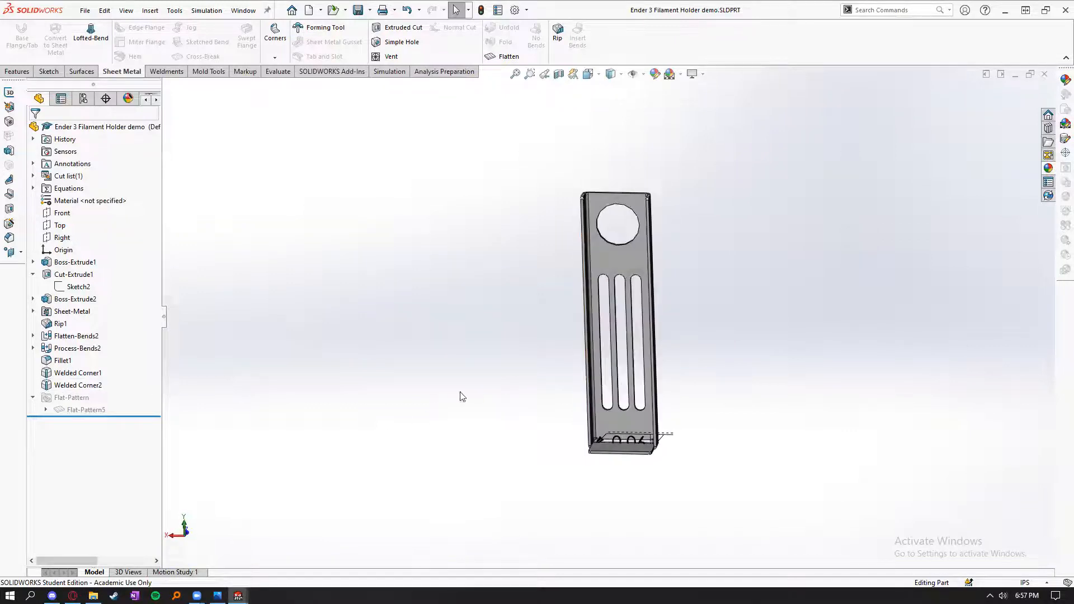
{"action": "scroll", "coordinate": [704, 305], "scroll_direction": "down", "scroll_amount": 2}
{"action": "middle_click_drag", "start_coordinate": [703, 304], "coordinate": [744, 288]}
{"action": "left_click", "coordinate": [654, 74]}
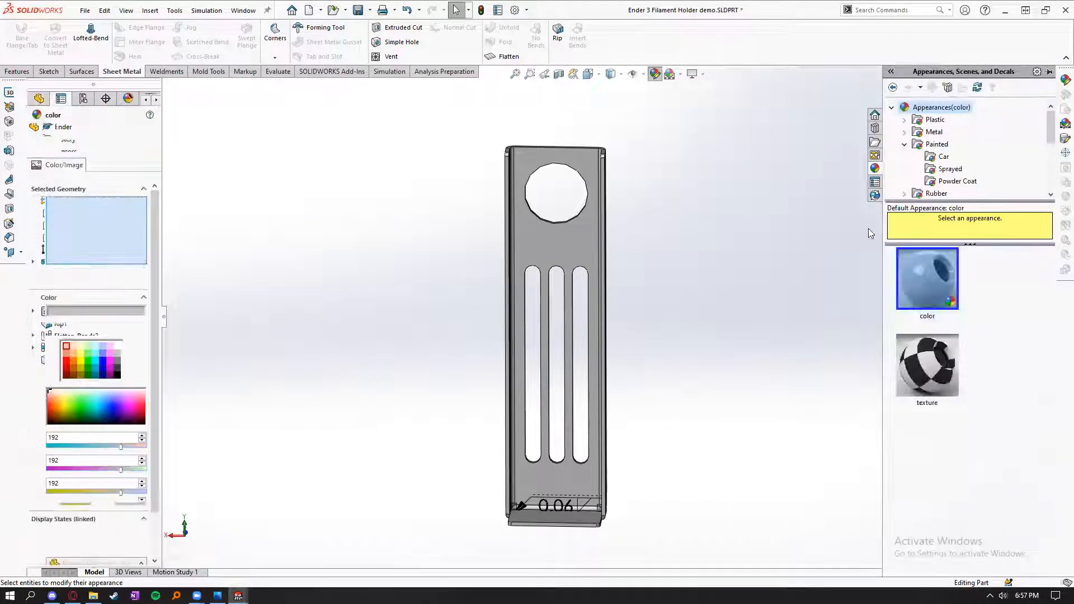
- Apply the dark powdercoat painted appearance to the whole filament holder part
{"action": "left_click", "coordinate": [952, 182]}
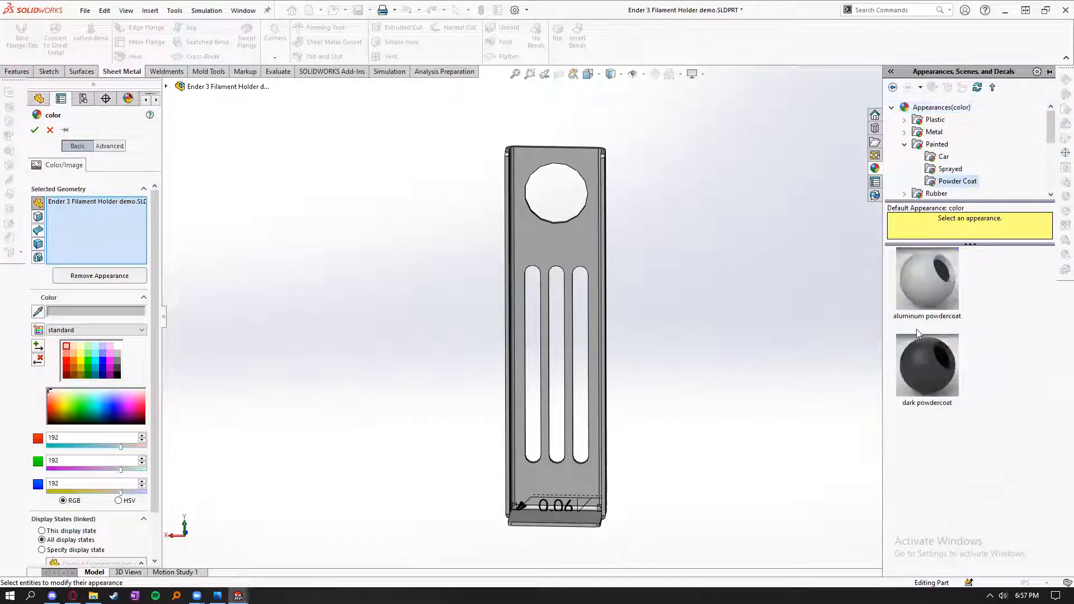
{"action": "double_click", "coordinate": [927, 364]}
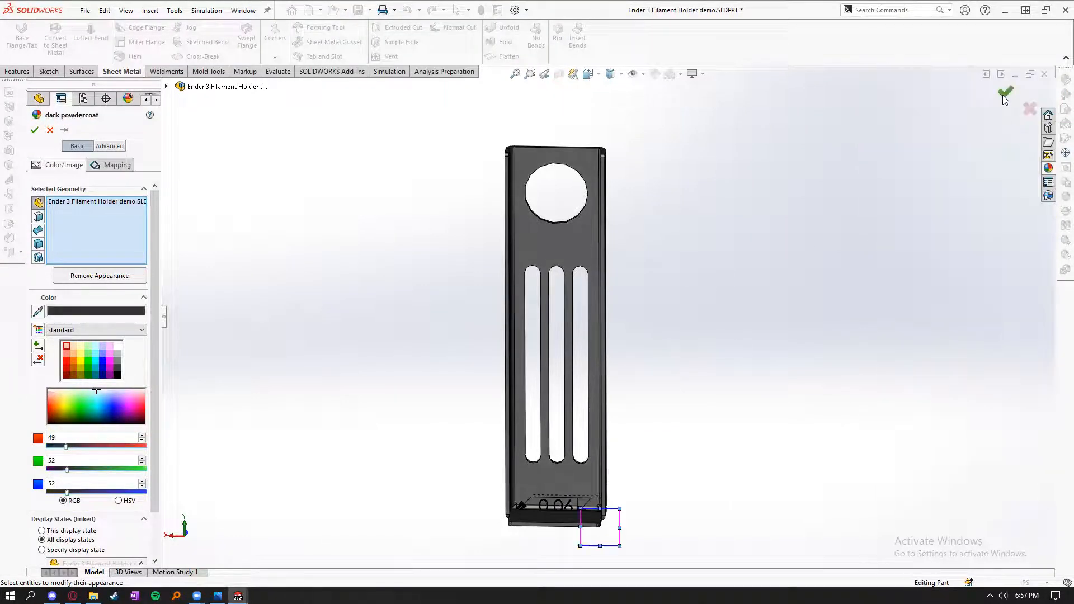
{"action": "left_click", "coordinate": [1005, 92]}
- Examine the powder-coated holder from several angles, including a close look at its bottom flange
{"action": "middle_click_drag", "start_coordinate": [725, 195], "coordinate": [833, 355]}
{"action": "middle_click_drag", "start_coordinate": [468, 263], "coordinate": [445, 272]}
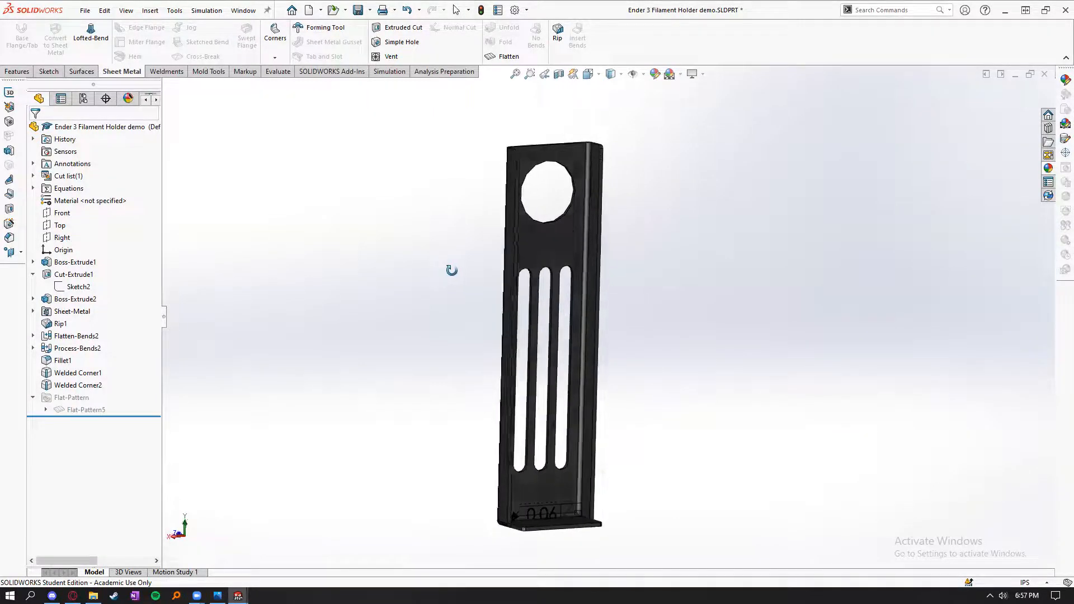
{"action": "middle_click_drag", "start_coordinate": [445, 272], "coordinate": [801, 277]}
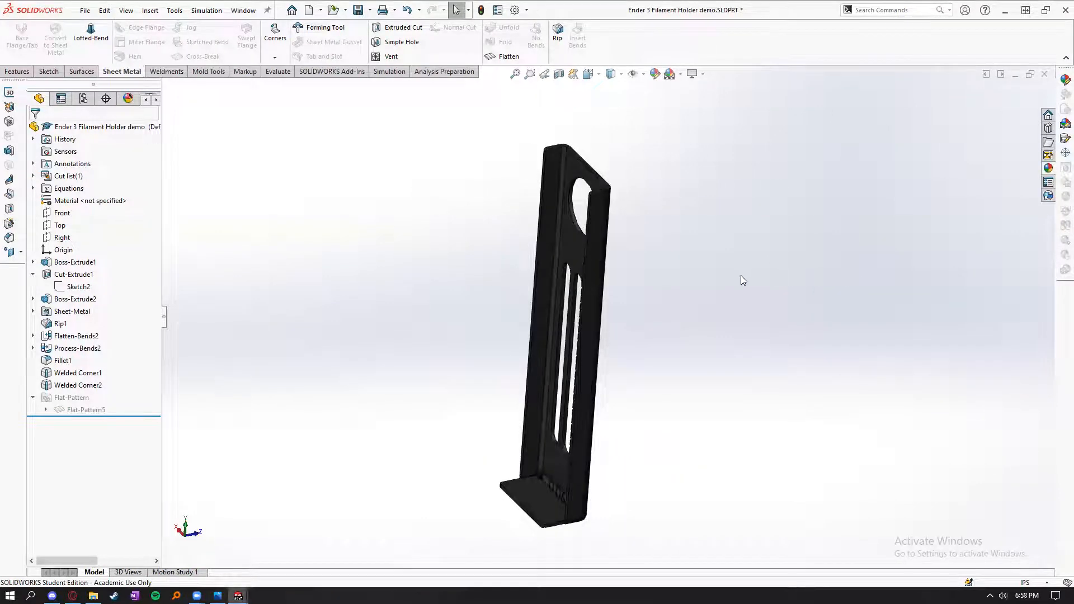
{"action": "scroll", "coordinate": [523, 492], "scroll_direction": "down", "scroll_amount": 5}
{"action": "left_click", "coordinate": [652, 480]}
{"action": "left_click", "coordinate": [487, 392]}
{"action": "middle_click_drag", "start_coordinate": [486, 392], "coordinate": [671, 400]}
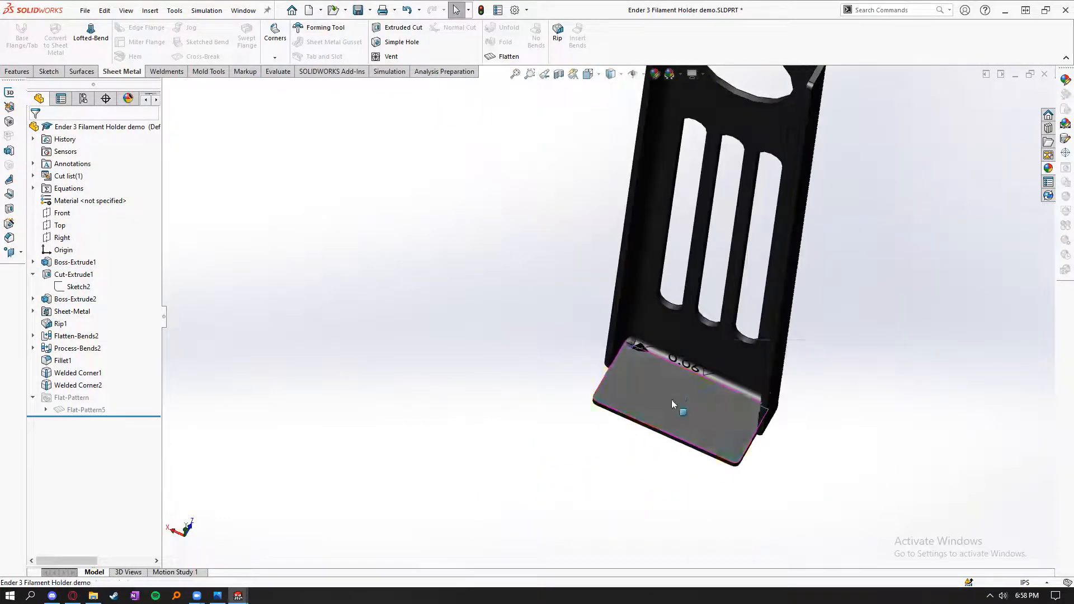
{"action": "left_click", "coordinate": [671, 400]}
{"action": "scroll", "coordinate": [607, 316], "scroll_direction": "up", "scroll_amount": 3}
{"action": "left_click", "coordinate": [274, 230]}
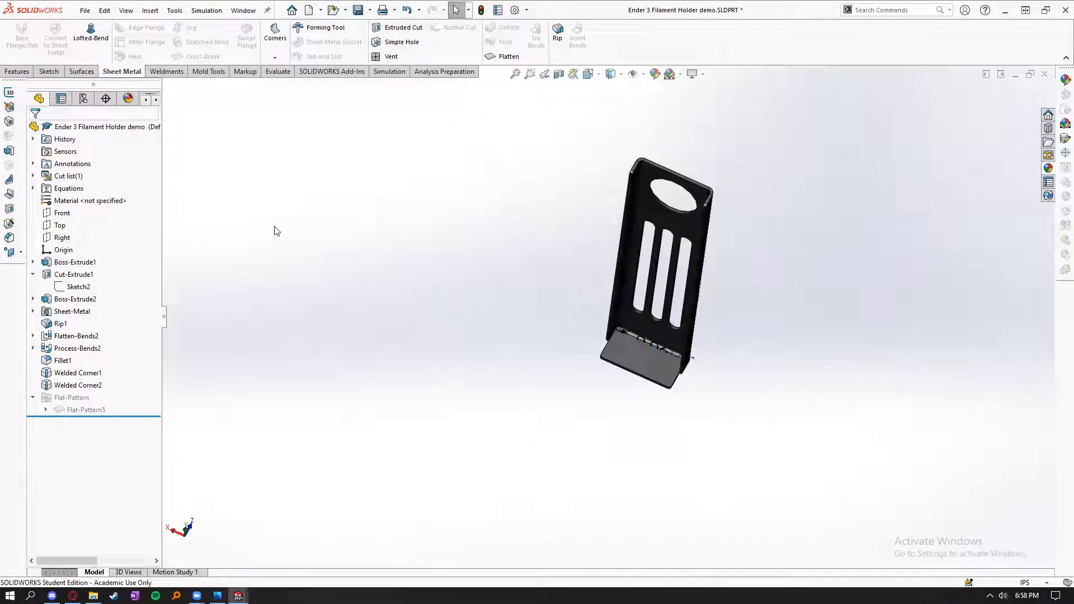
- Roll the feature history back to just after Boss-Extrude2, before the Sheet-Metal feature
{"action": "left_click", "coordinate": [22, 73]}
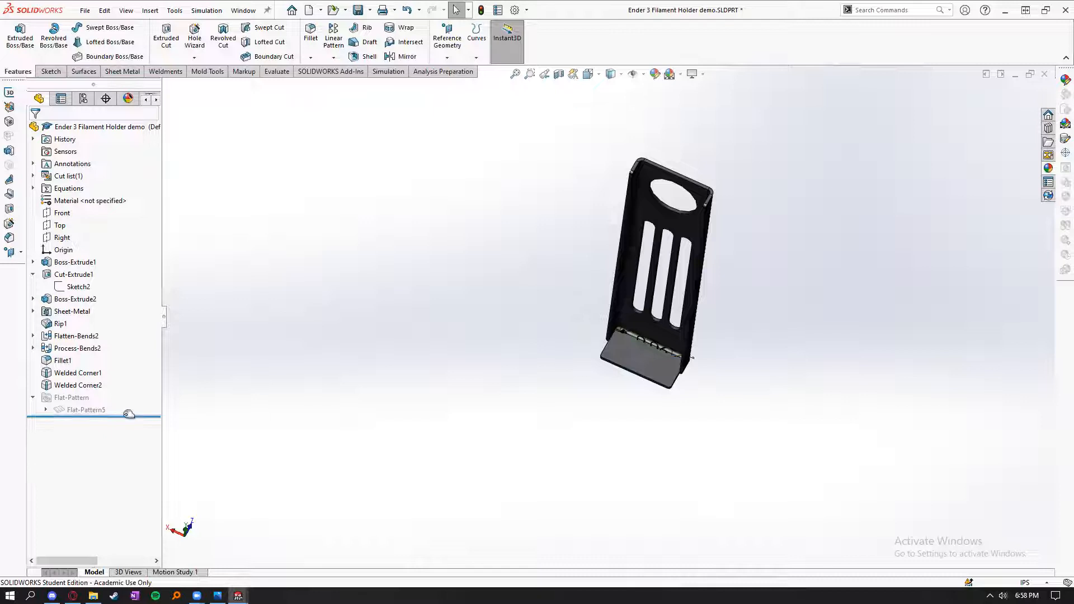
{"action": "left_click_drag", "start_coordinate": [134, 415], "coordinate": [112, 305]}
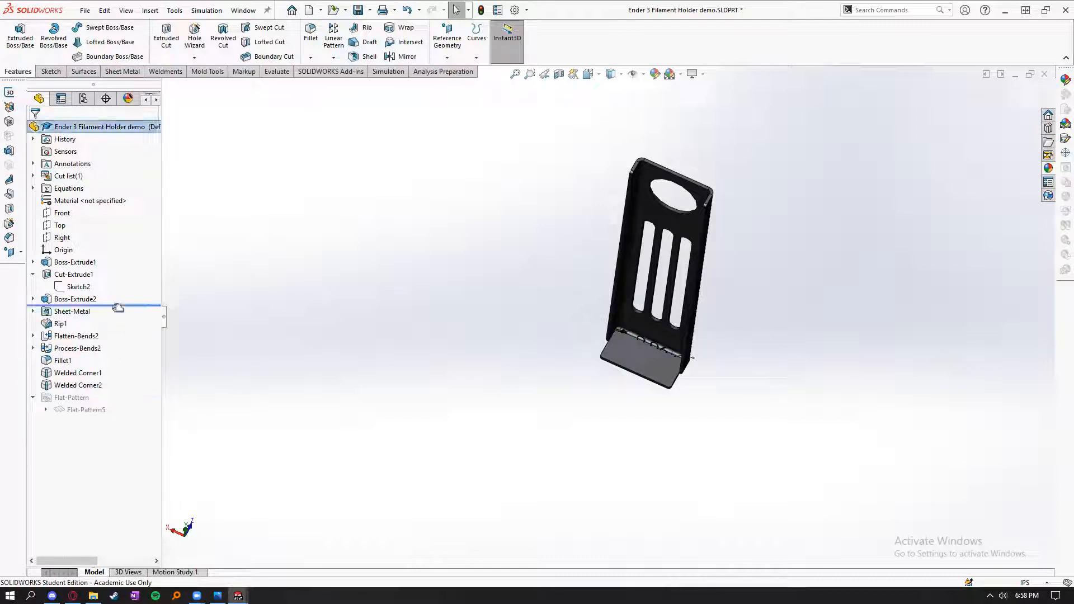
{"action": "middle_click_drag", "start_coordinate": [513, 316], "coordinate": [478, 191]}
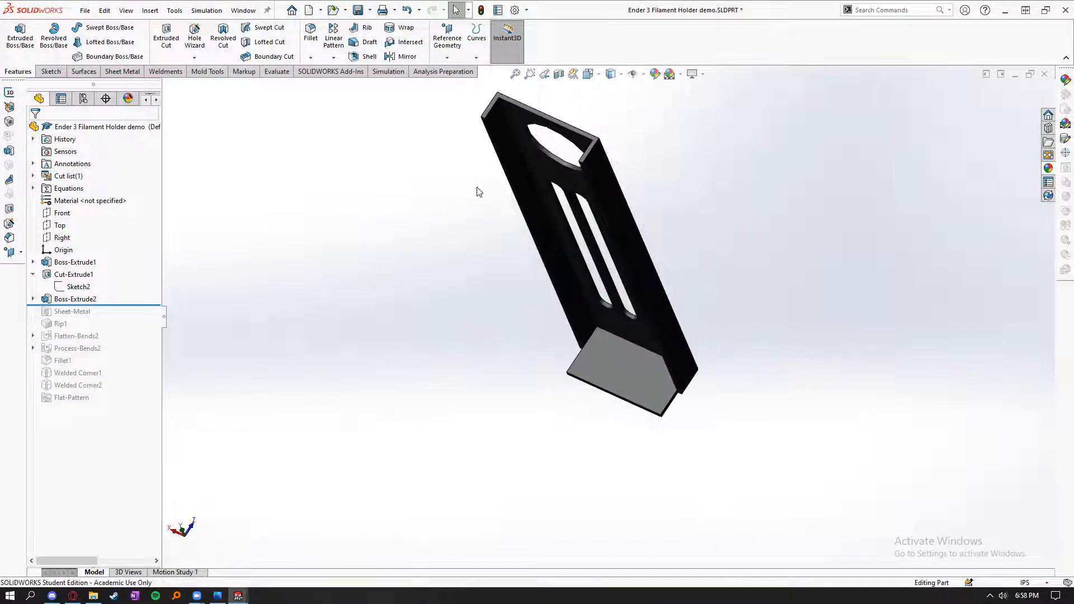
{"action": "left_click", "coordinate": [120, 304]}
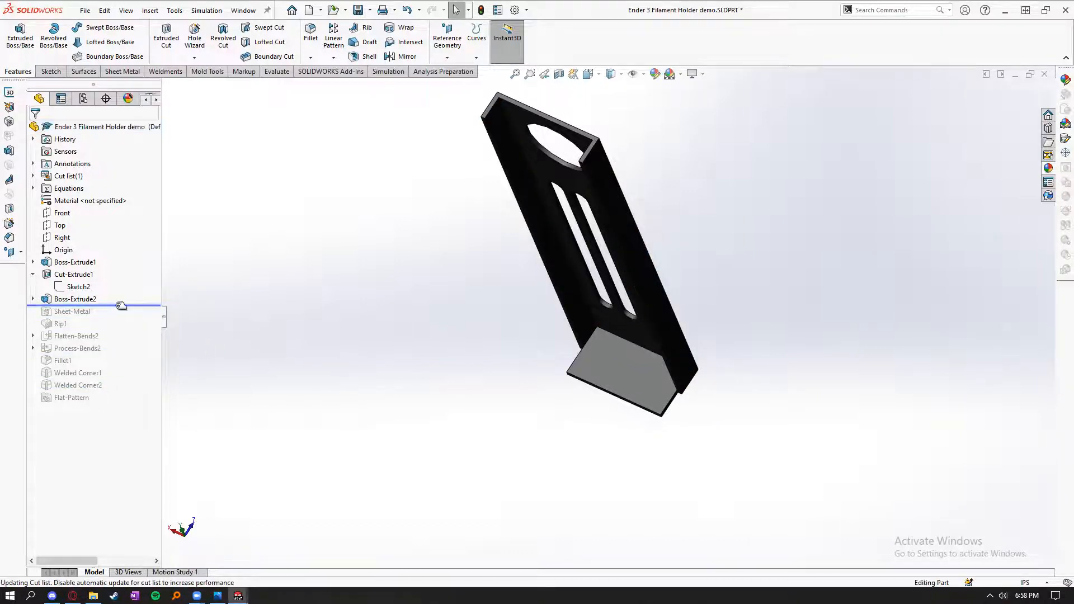
- Start a Hole Wizard plain hole with the ANSI Inch standard, Screw Clearances type and size #10
{"action": "middle_click_drag", "start_coordinate": [470, 391], "coordinate": [454, 359]}
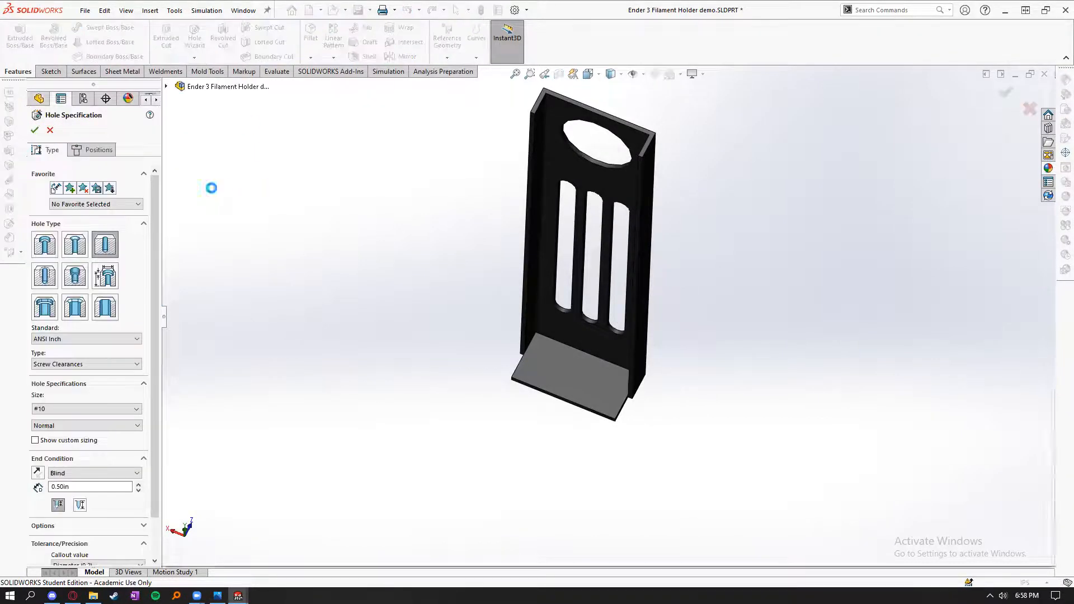
{"action": "left_click", "coordinate": [84, 385]}
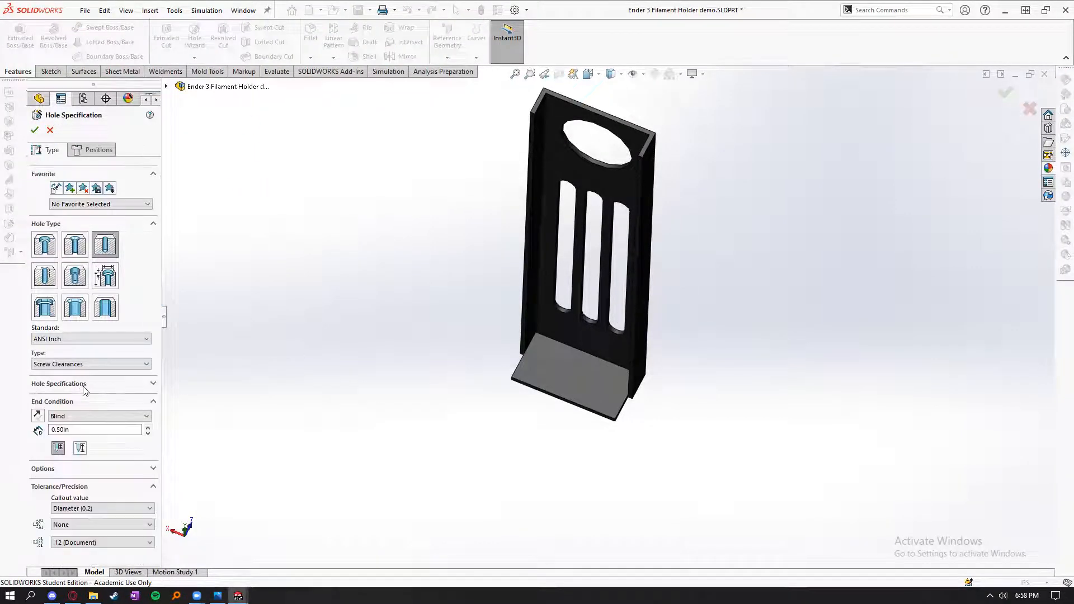
{"action": "left_click", "coordinate": [111, 383]}
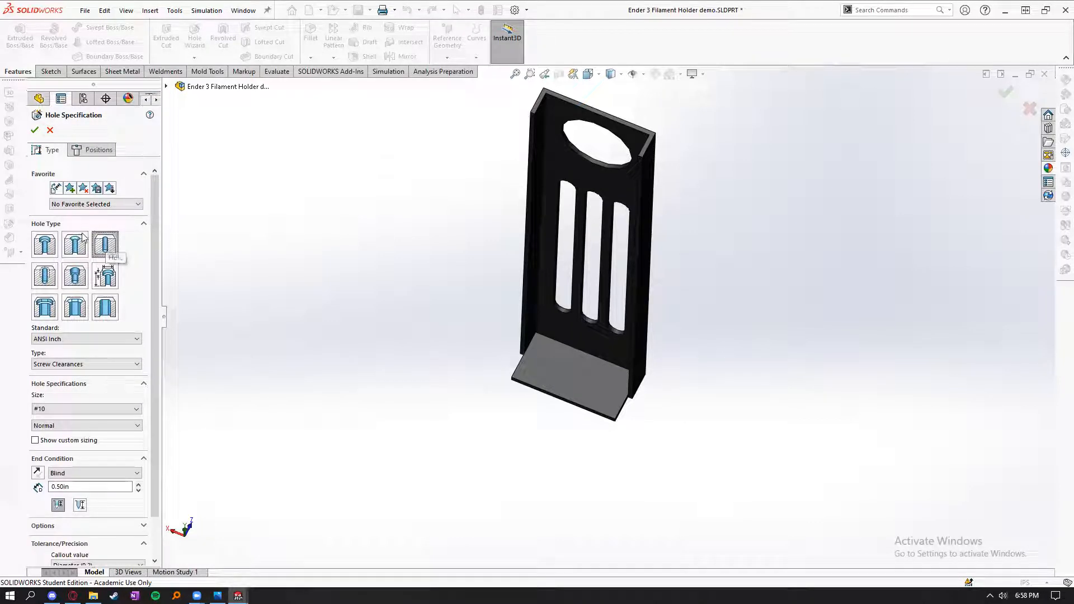
{"action": "left_click", "coordinate": [94, 365]}
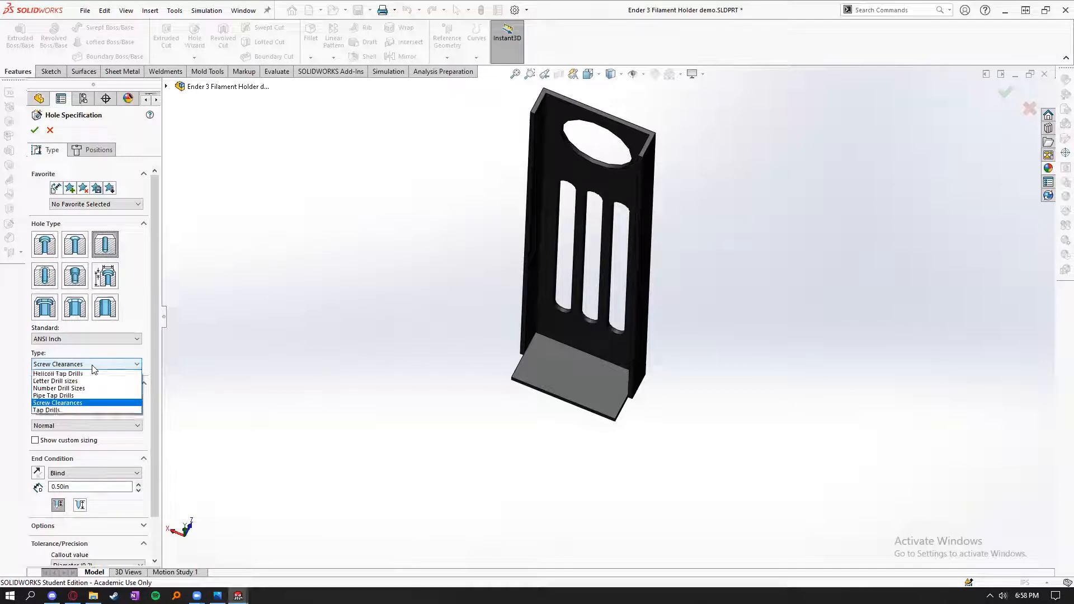
{"action": "left_click", "coordinate": [73, 338]}
{"action": "left_click", "coordinate": [73, 338]}
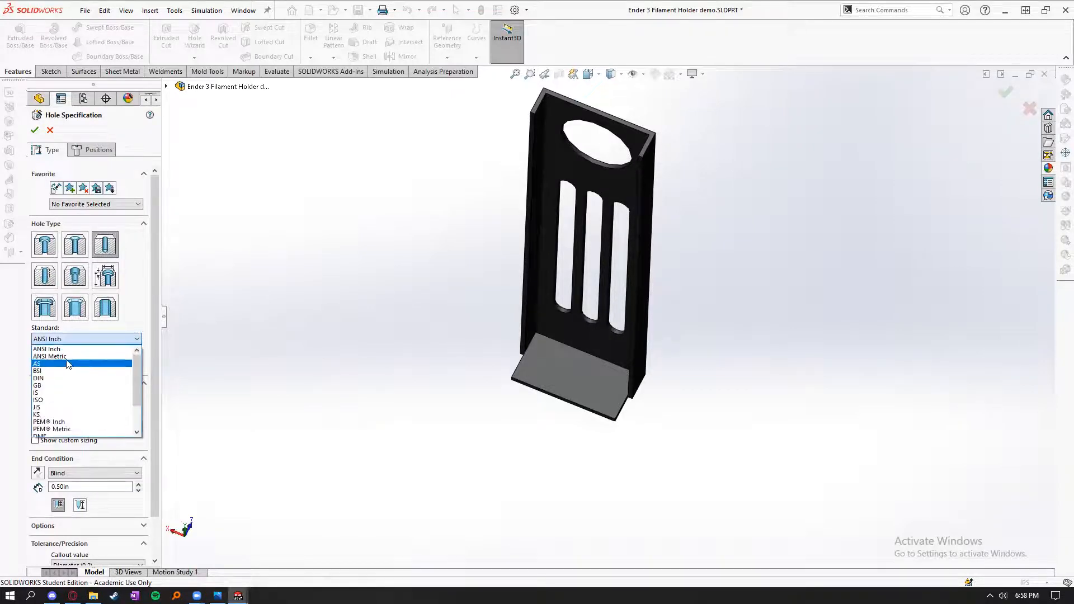
{"action": "left_click", "coordinate": [68, 352]}
{"action": "left_click", "coordinate": [81, 409]}
{"action": "left_click", "coordinate": [80, 421]}
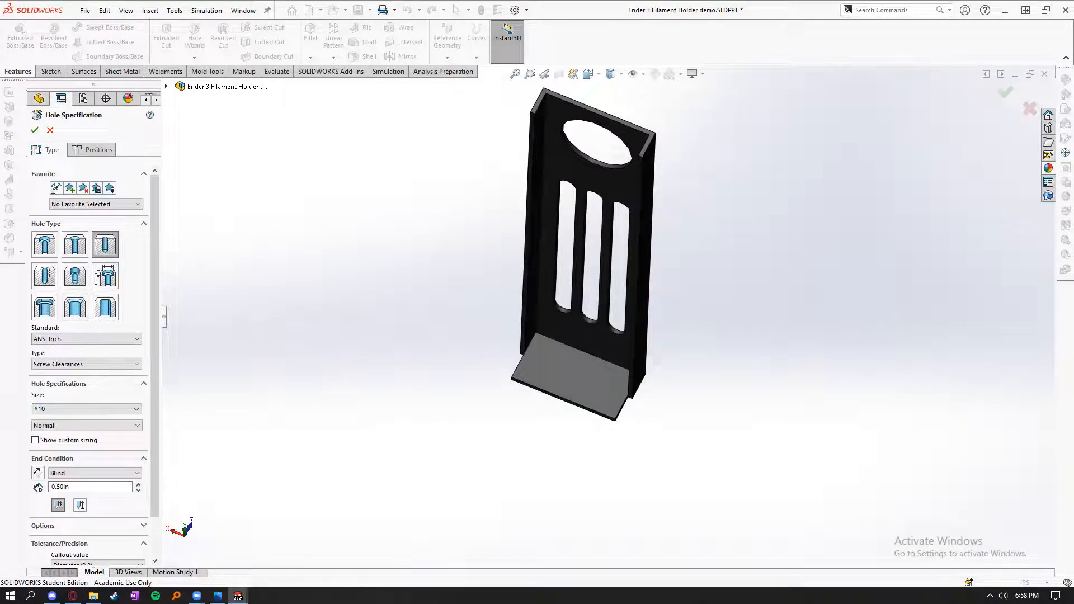
- Give the #10 clearance hole a Normal fit and a Through All end condition
{"action": "scroll", "coordinate": [88, 394], "scroll_direction": "down", "scroll_amount": 2}
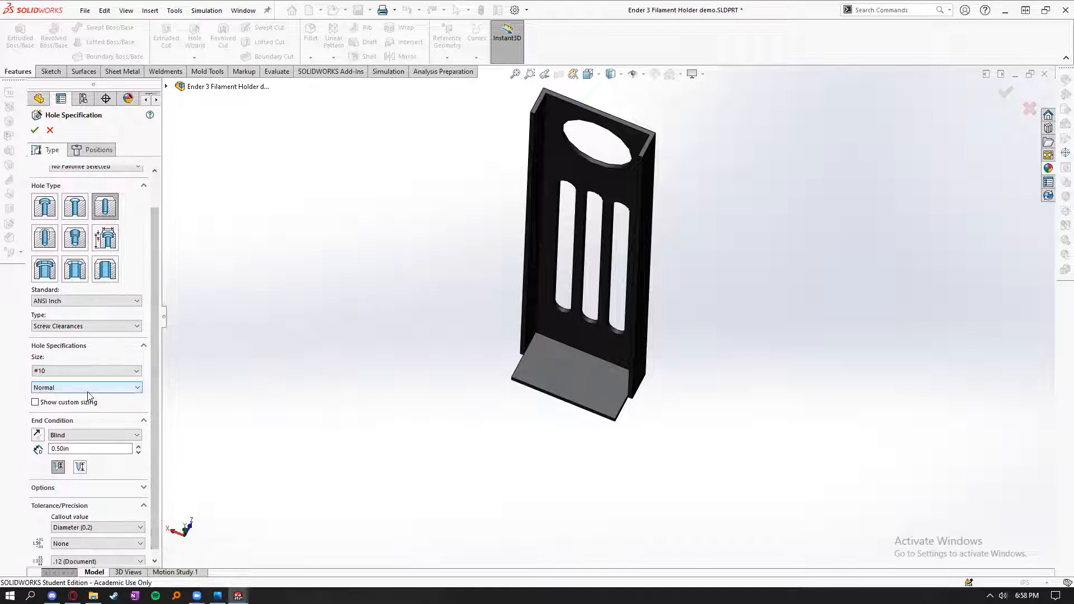
{"action": "left_click", "coordinate": [39, 388]}
{"action": "left_click", "coordinate": [56, 404]}
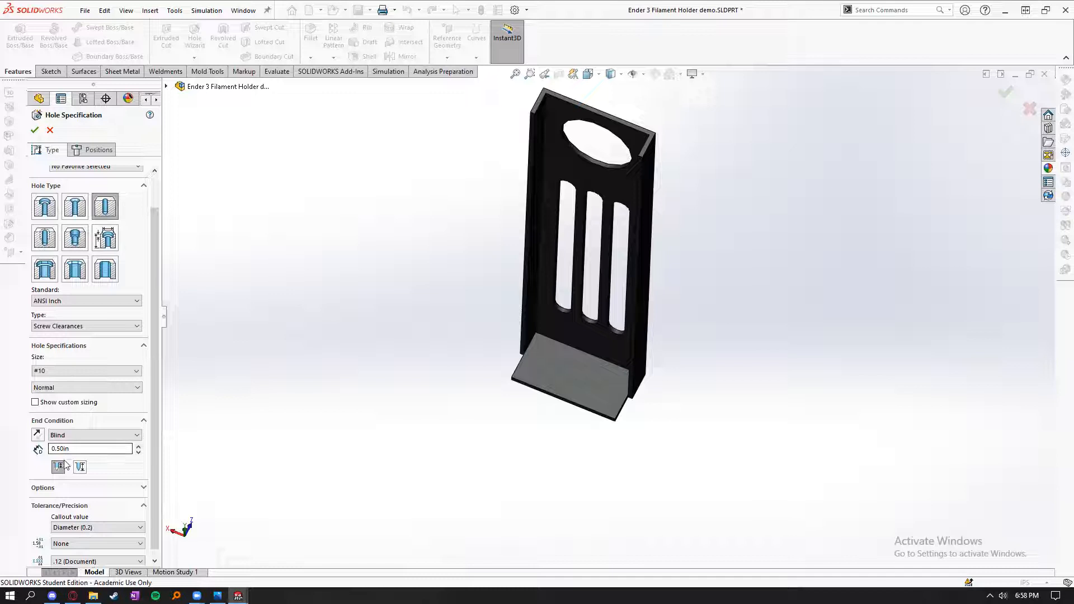
{"action": "left_click", "coordinate": [72, 435]}
{"action": "left_click", "coordinate": [61, 448]}
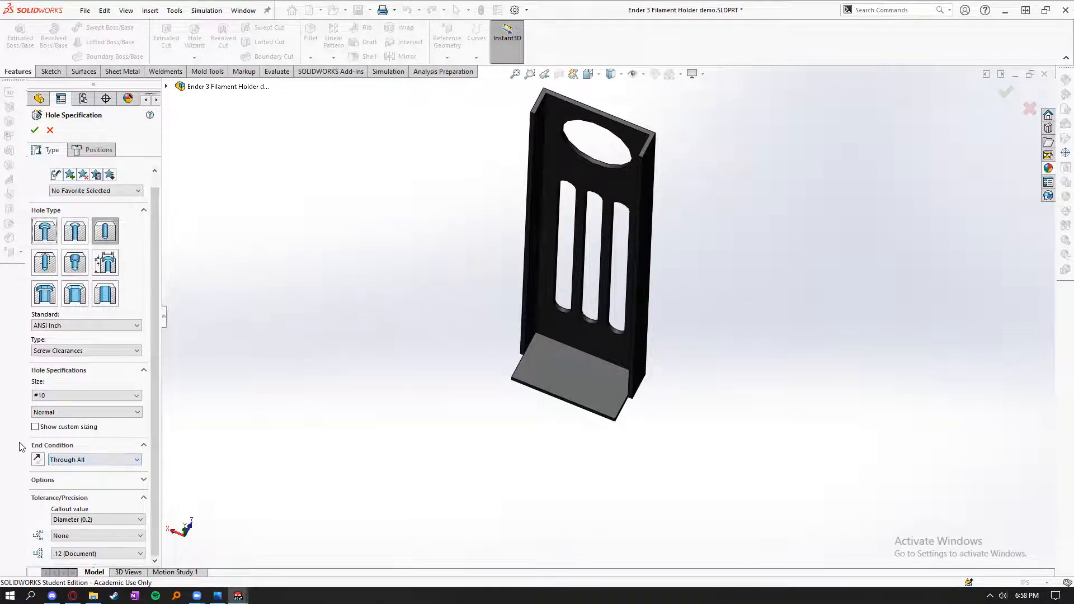
- Choose the upper face of the bottom flange as the placement face for the hole positions
{"action": "left_click", "coordinate": [89, 150]}
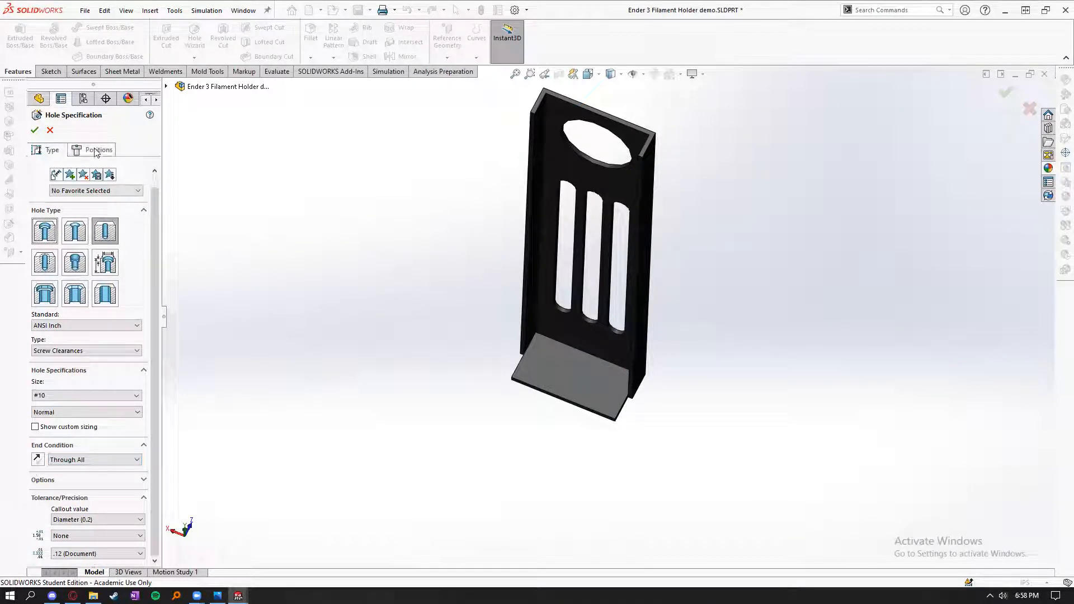
{"action": "middle_click_drag", "start_coordinate": [636, 425], "coordinate": [706, 412]}
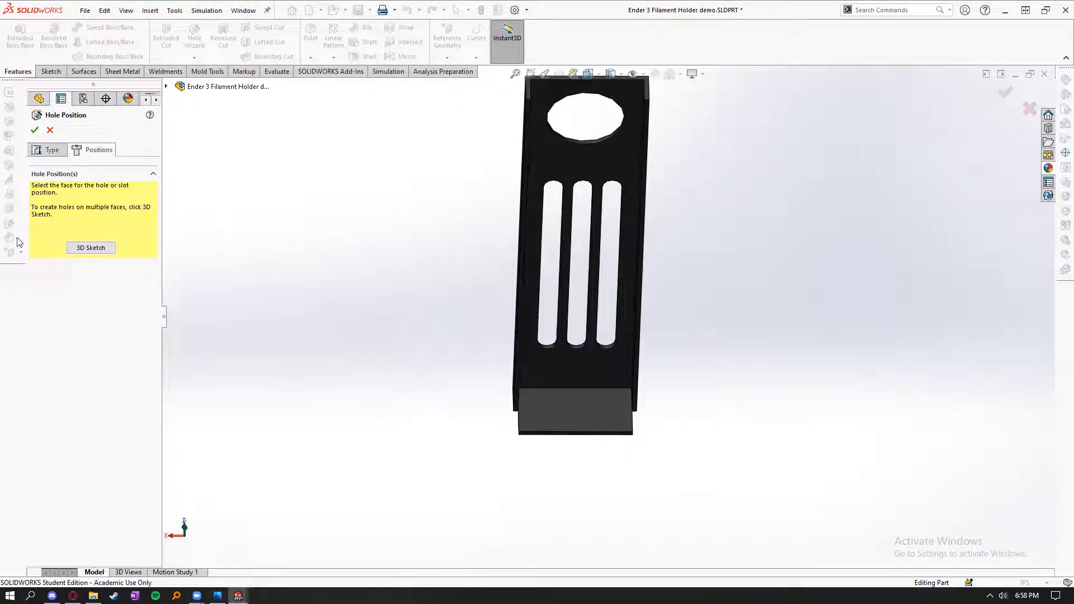
{"action": "scroll", "coordinate": [686, 275], "scroll_direction": "down", "scroll_amount": 3}
{"action": "scroll", "coordinate": [564, 387], "scroll_direction": "up", "scroll_amount": 4}
{"action": "left_click", "coordinate": [524, 440]}
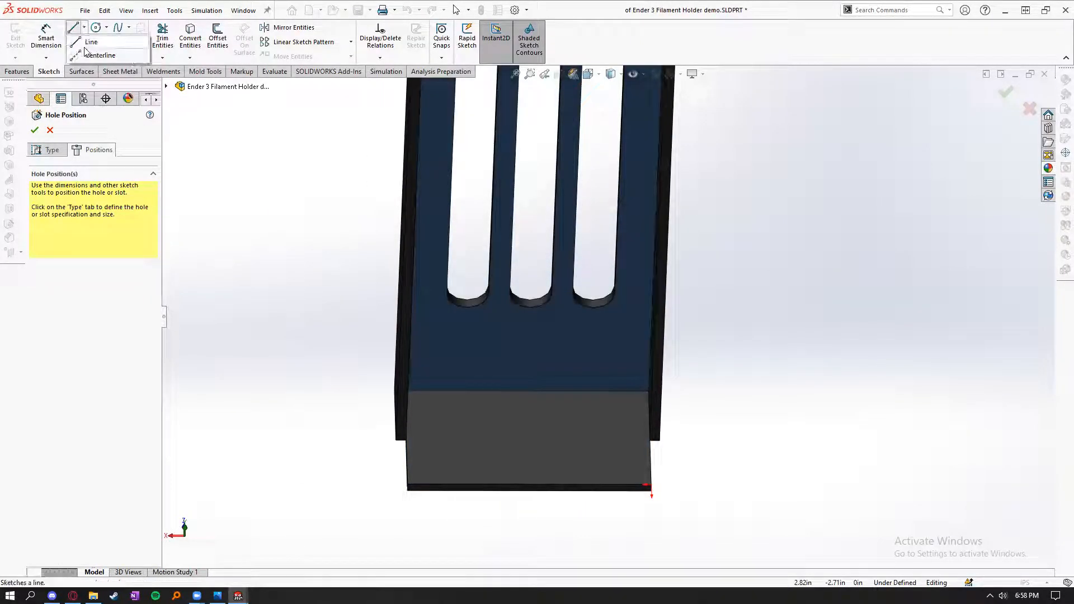
- Sketch a vertical construction line across the flange, joining the midpoints of its inner and outer edges
{"action": "left_click", "coordinate": [75, 28]}
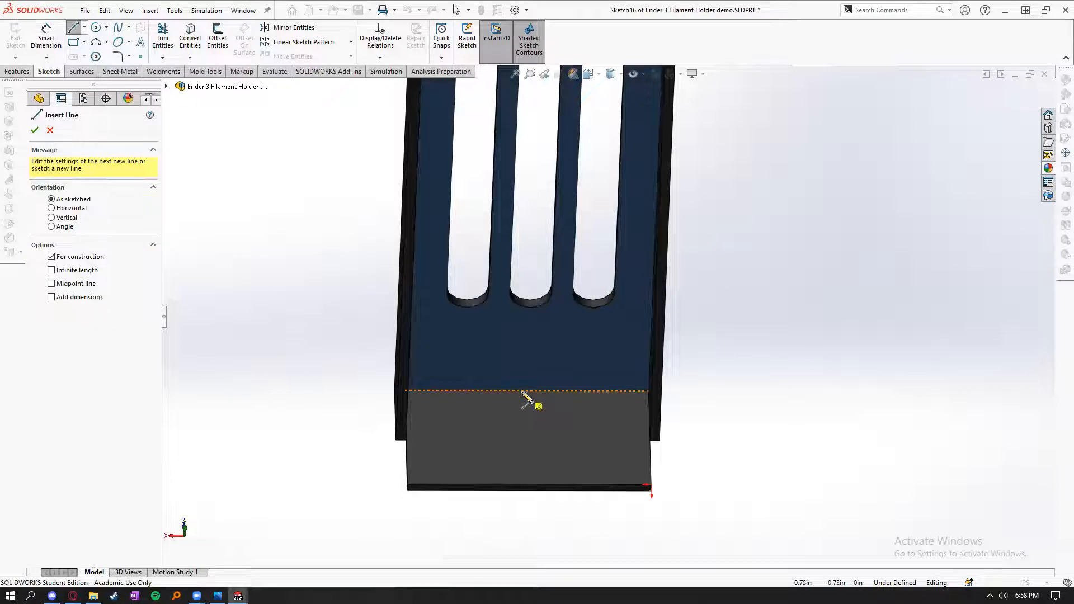
{"action": "left_click_drag", "start_coordinate": [527, 391], "coordinate": [528, 486]}
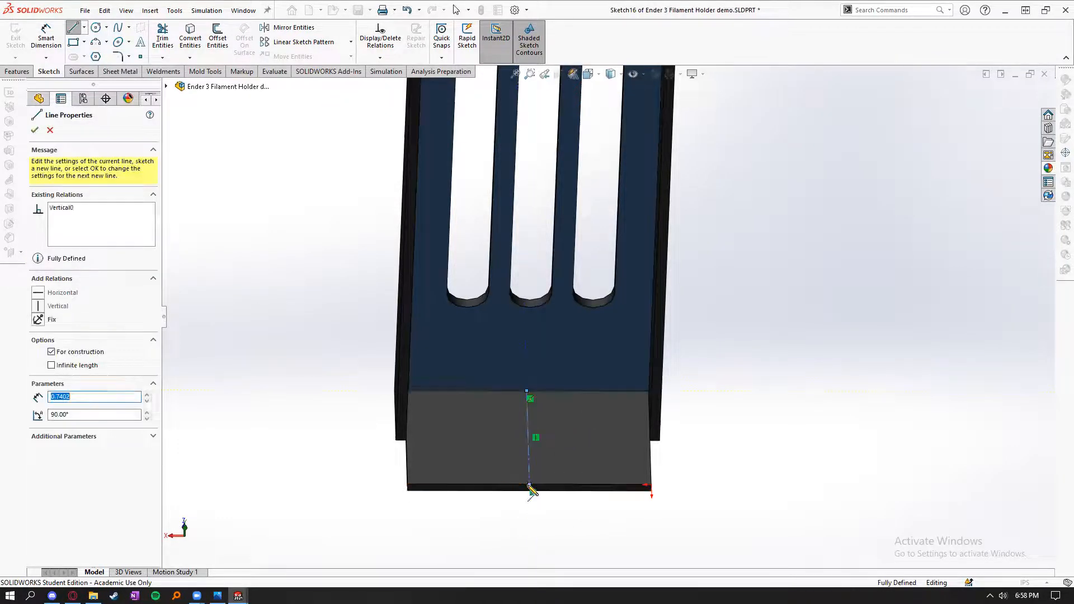
{"action": "key", "text": "Escape"}
- Sketch a horizontal centerline about 0.75 in long across the flange, crossing the vertical centerline
{"action": "left_click", "coordinate": [84, 27]}
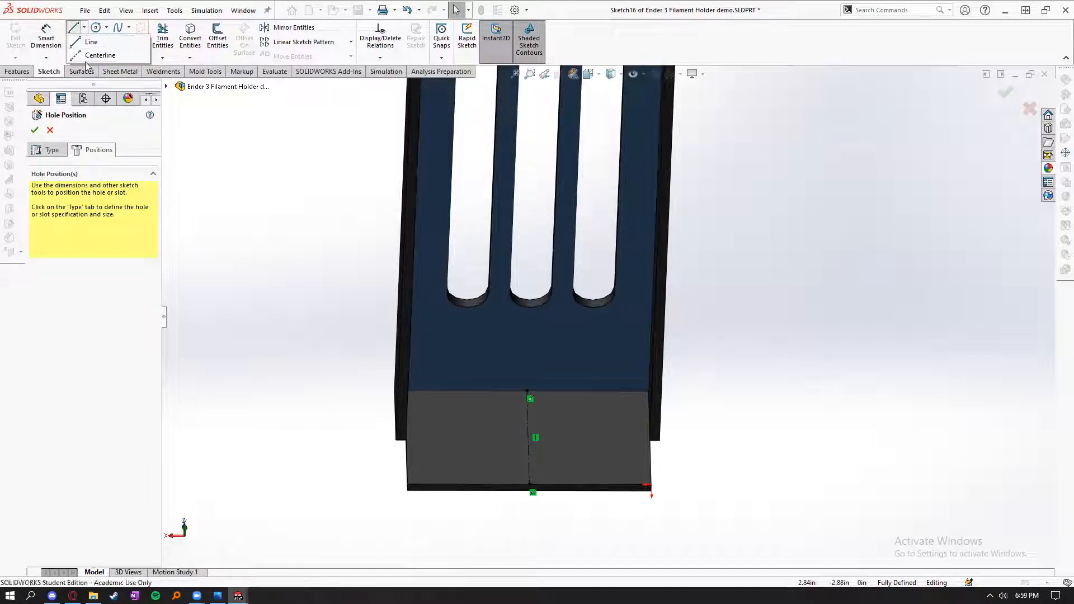
{"action": "left_click", "coordinate": [101, 56]}
{"action": "left_click_drag", "start_coordinate": [473, 446], "coordinate": [598, 446]}
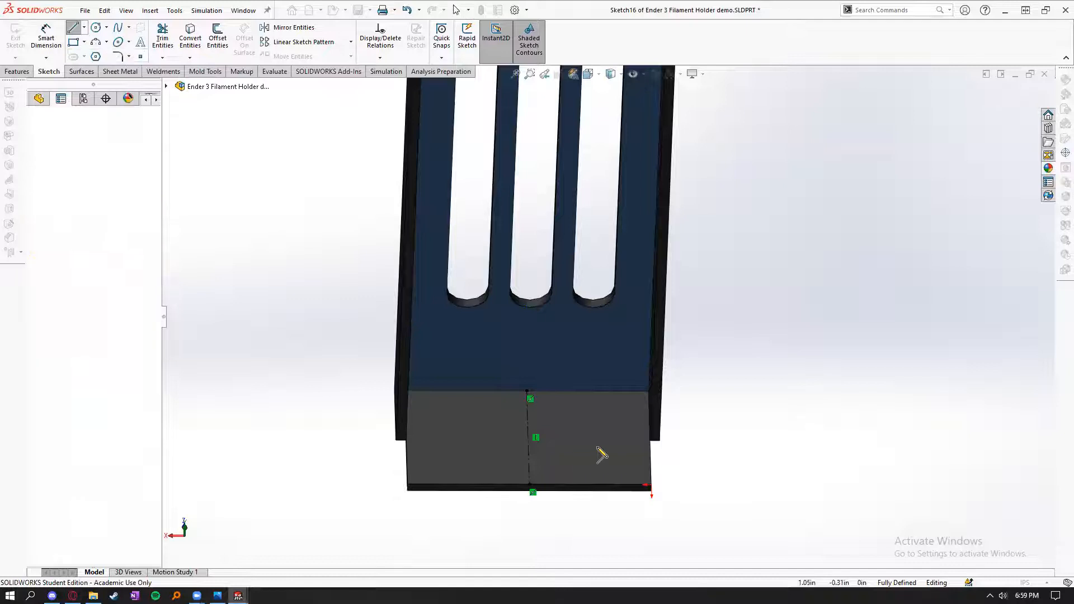
{"action": "key", "text": "Escape"}
{"action": "scroll", "coordinate": [554, 436], "scroll_direction": "down", "scroll_amount": 6}
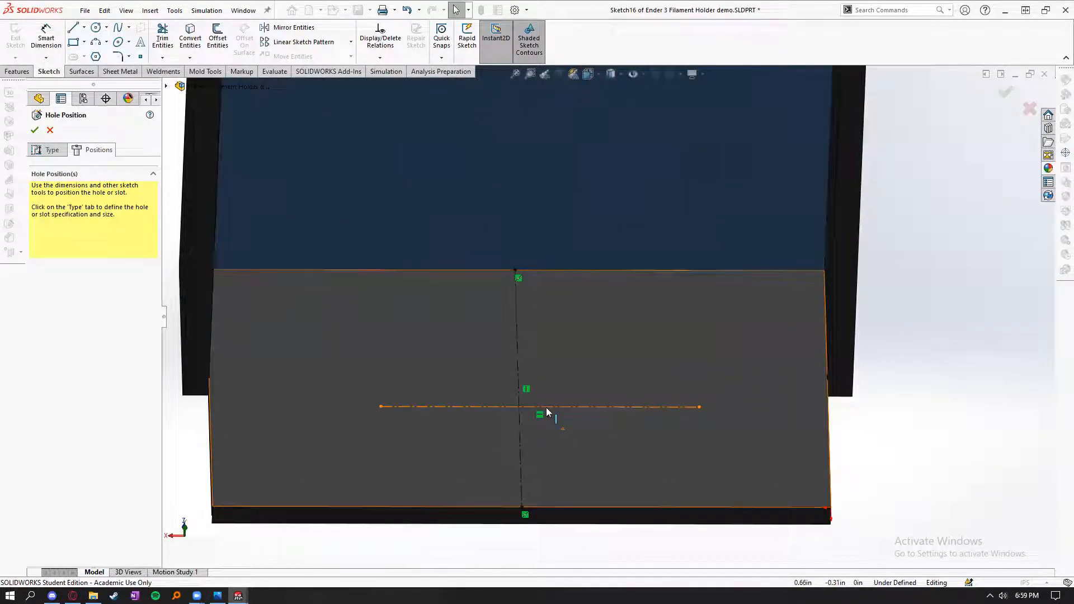
- Make the horizontal centerline's midpoint coincident with the vertical centerline
{"action": "left_click", "coordinate": [544, 416]}
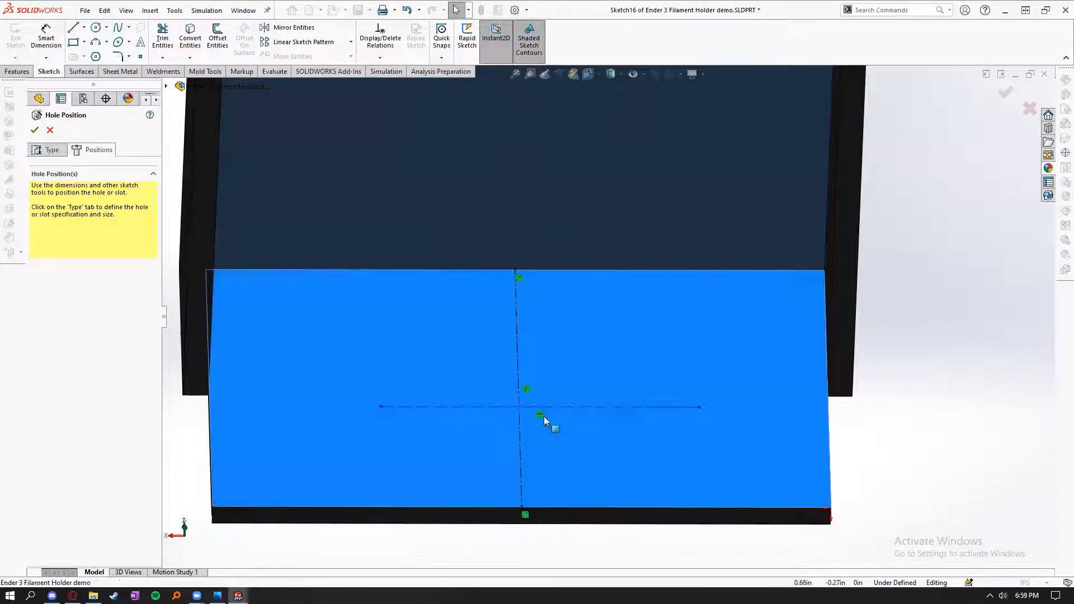
{"action": "left_click", "coordinate": [543, 407]}
{"action": "right_click", "coordinate": [547, 409]}
{"action": "left_click", "coordinate": [573, 420]}
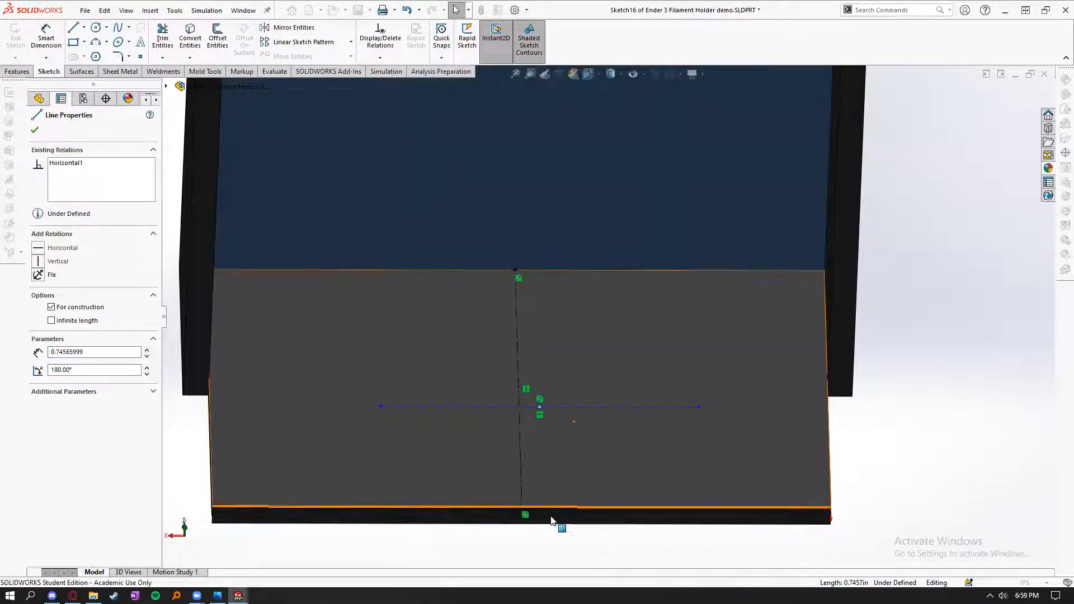
{"action": "left_click", "coordinate": [575, 536]}
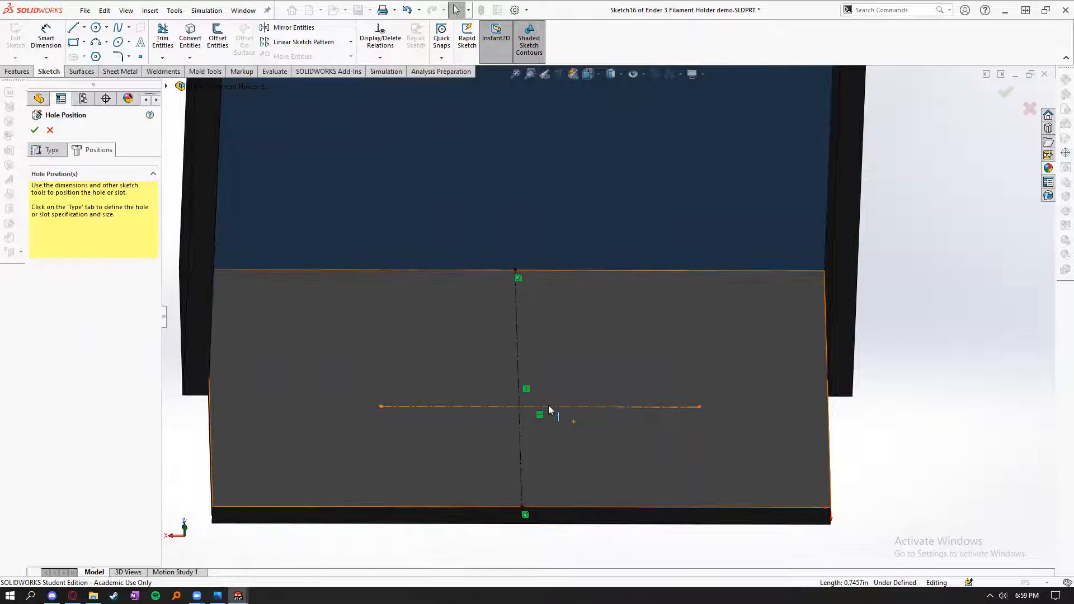
{"action": "left_click", "coordinate": [536, 407]}
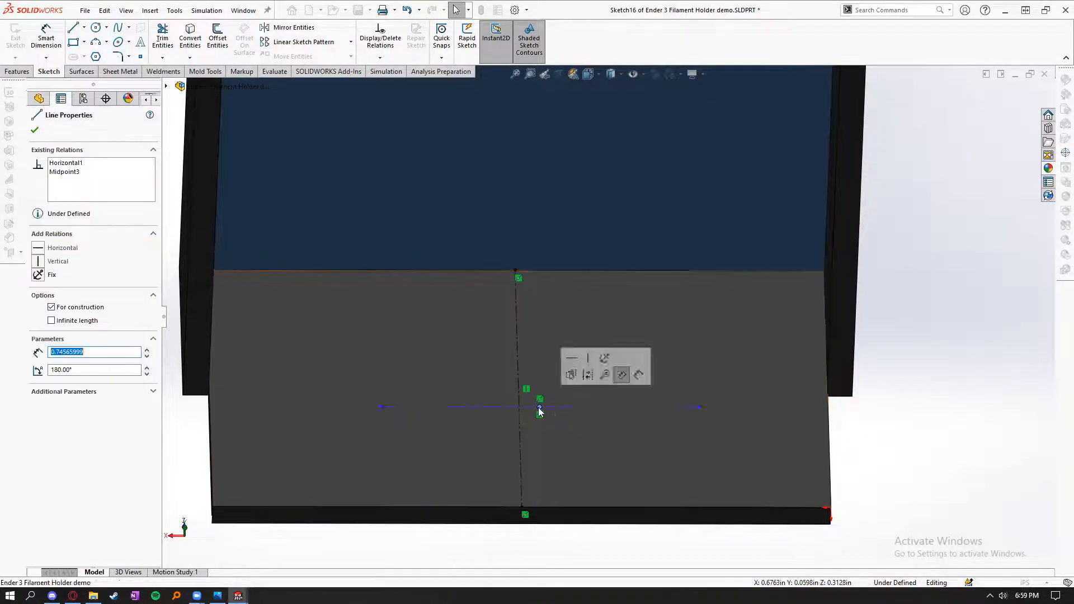
{"action": "left_click", "coordinate": [517, 378], "text": "ctrl"}
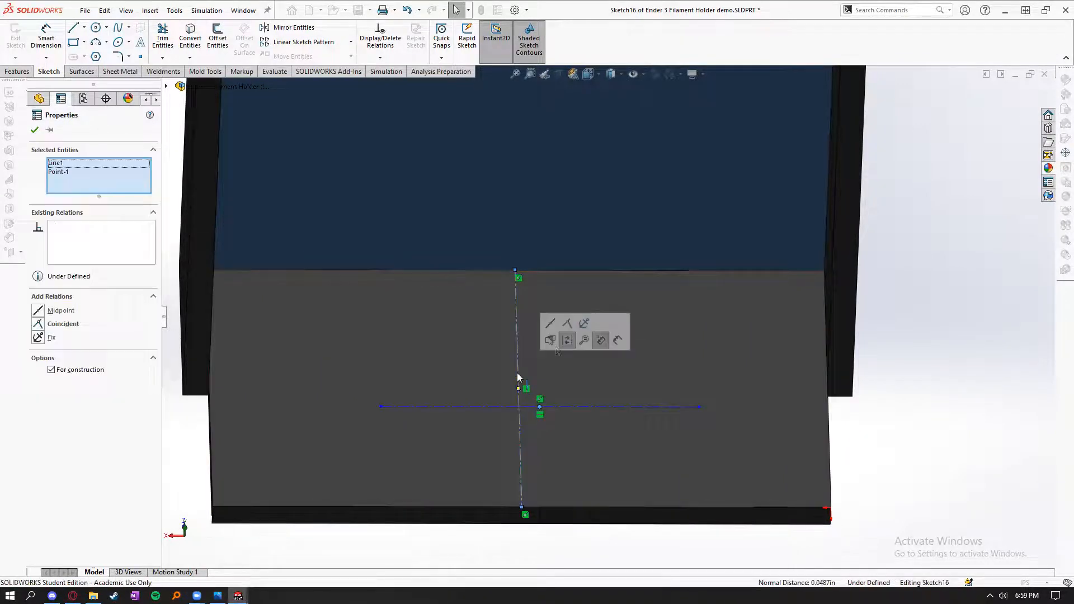
{"action": "left_click", "coordinate": [567, 324]}
- Move the horizontal centerline slightly toward the flange's outer edge, leaving it about 0.77 in long
{"action": "mouse_move", "coordinate": [678, 407]}
{"action": "left_mouse_down"}
{"action": "mouse_move", "coordinate": [579, 382]}
{"action": "mouse_move", "coordinate": [696, 455]}
{"action": "mouse_move", "coordinate": [689, 356]}
{"action": "mouse_move", "coordinate": [681, 439]}
{"action": "mouse_move", "coordinate": [684, 424]}
{"action": "left_mouse_up"}
{"action": "left_click", "coordinate": [577, 423]}
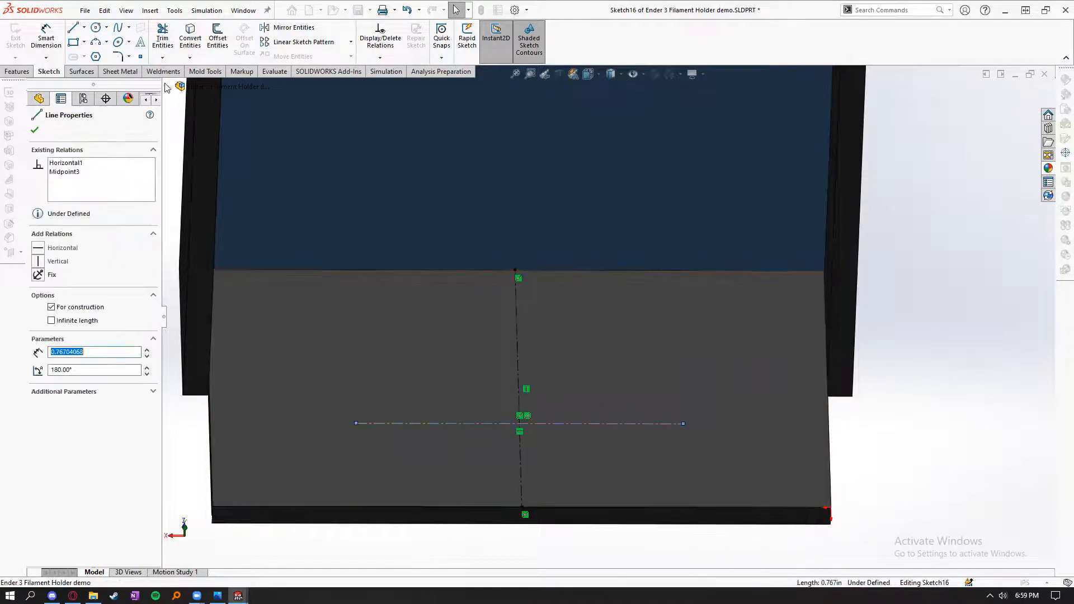
{"action": "left_click", "coordinate": [84, 28]}
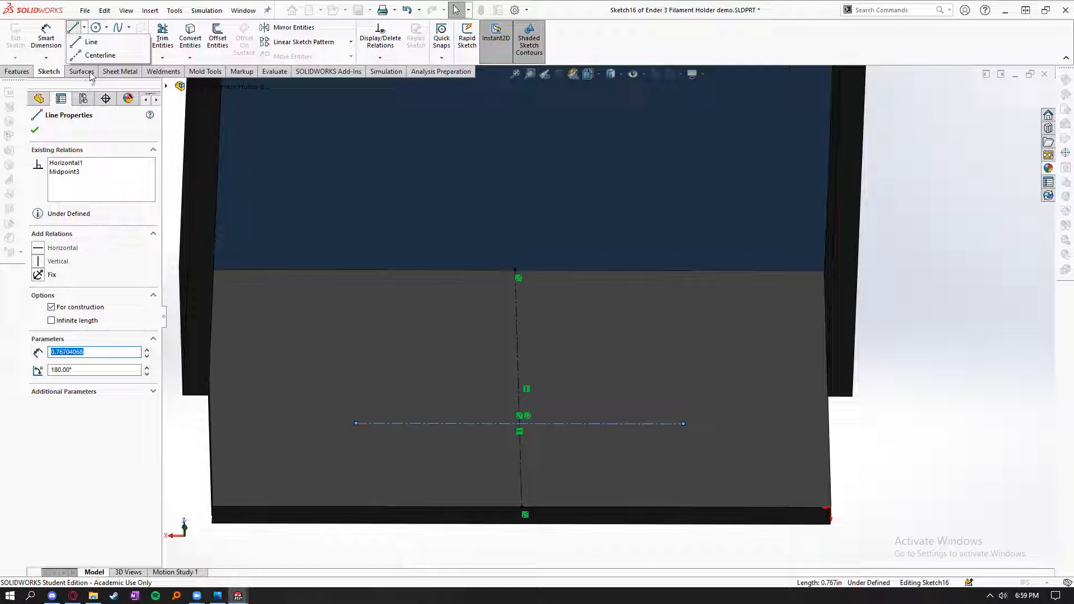
{"action": "left_click", "coordinate": [84, 27]}
{"action": "key", "text": "Escape"}
{"action": "scroll", "coordinate": [394, 327], "scroll_direction": "up", "scroll_amount": 2}
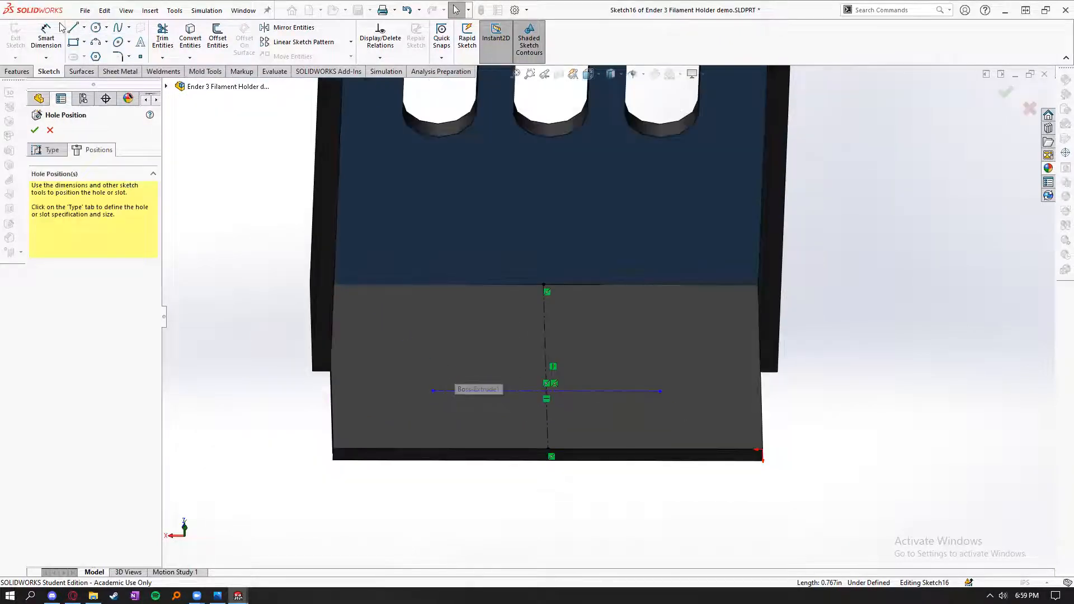
- Place hole points on both endpoints of the horizontal centerline, and shift the centerline slightly toward the flange's inner edge
{"action": "left_click", "coordinate": [495, 391]}
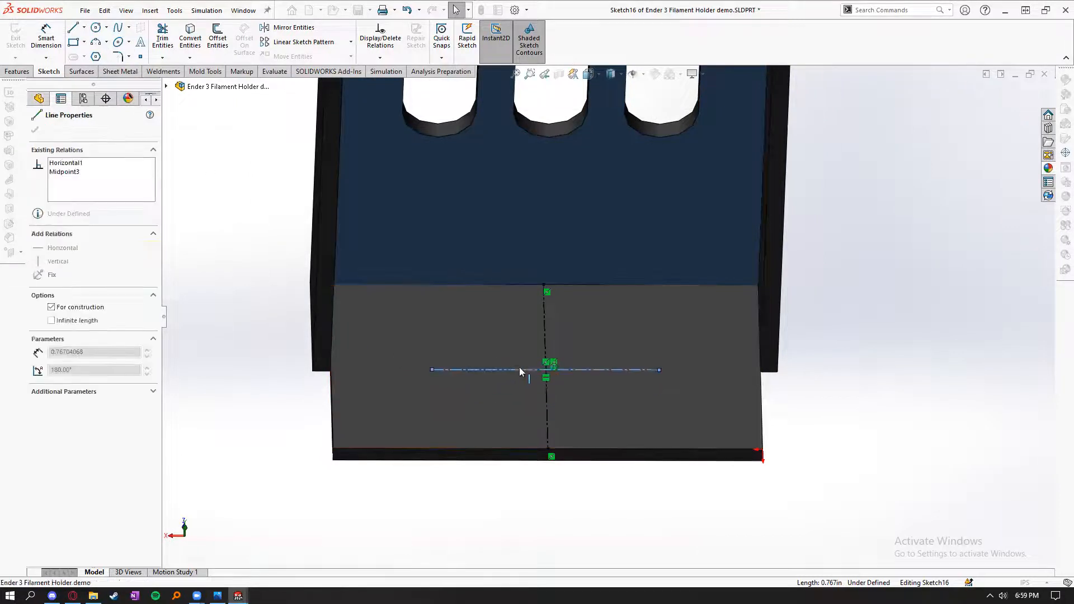
{"action": "left_click", "coordinate": [140, 57]}
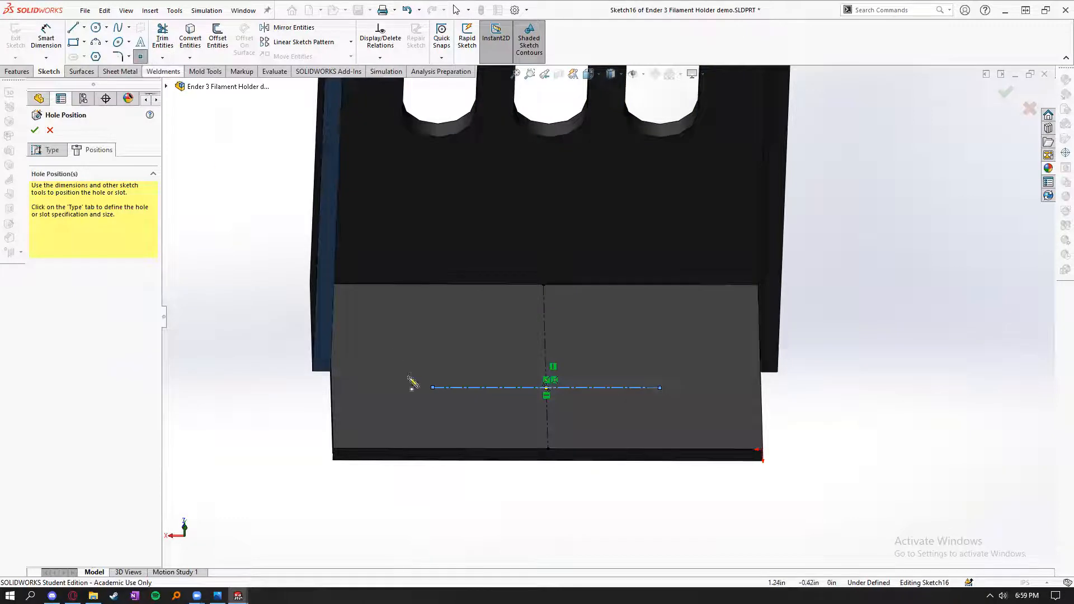
{"action": "left_click", "coordinate": [432, 387]}
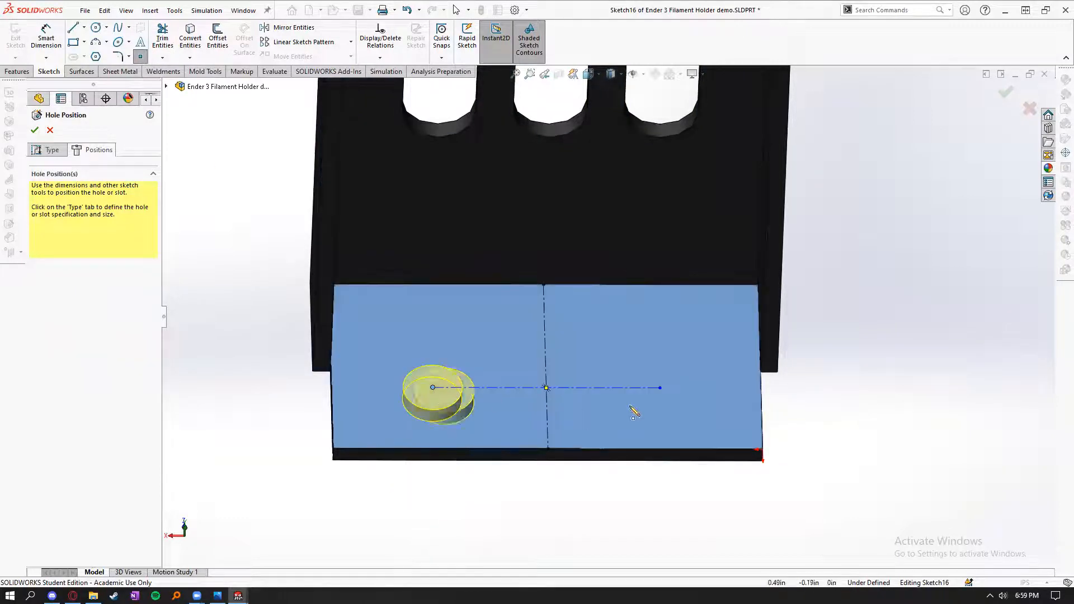
{"action": "left_click", "coordinate": [660, 388]}
{"action": "key", "text": "Escape"}
{"action": "left_click_drag", "start_coordinate": [577, 387], "coordinate": [579, 364]}
{"action": "left_click", "coordinate": [265, 357]}
- Dimension the spacing between the two hole centers along the horizontal centerline as 0.75 in
{"action": "left_click", "coordinate": [46, 39]}
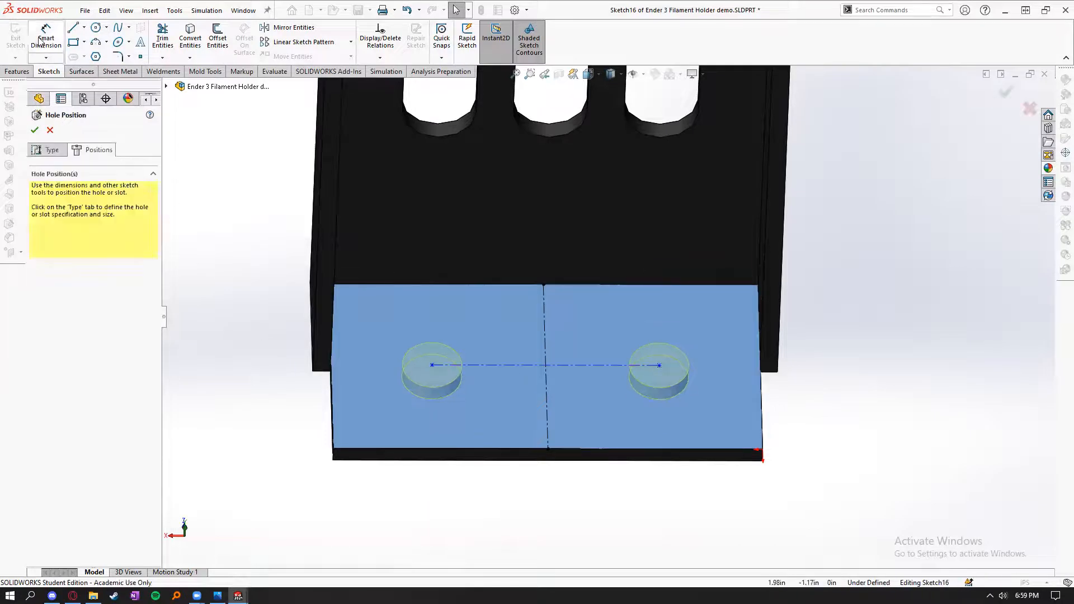
{"action": "left_click", "coordinate": [521, 365]}
{"action": "left_click", "coordinate": [513, 403]}
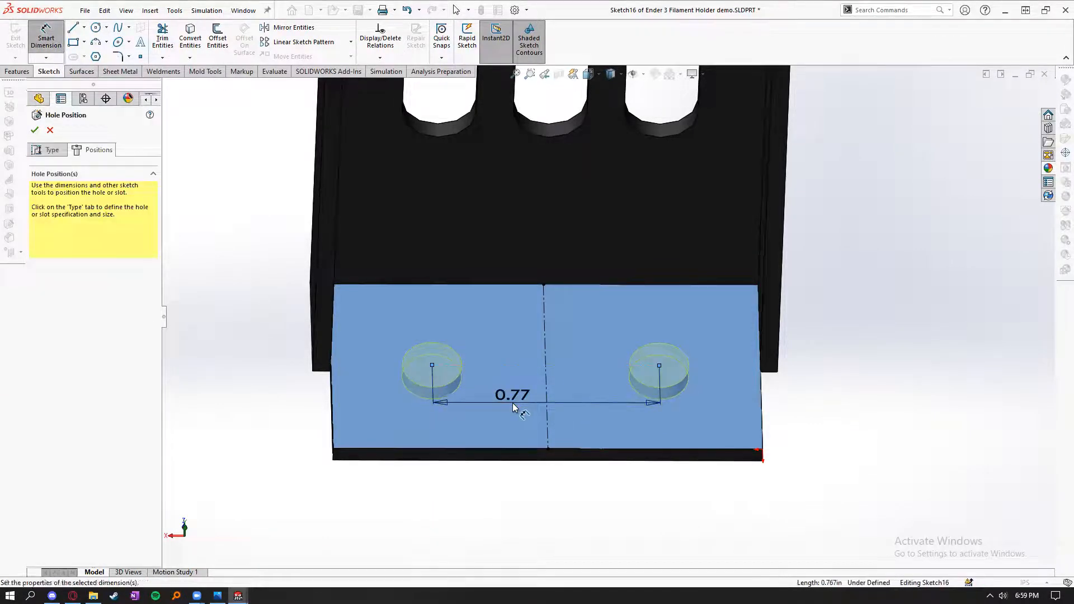
{"action": "type", "text": ".75"}
{"action": "key", "text": "Return"}
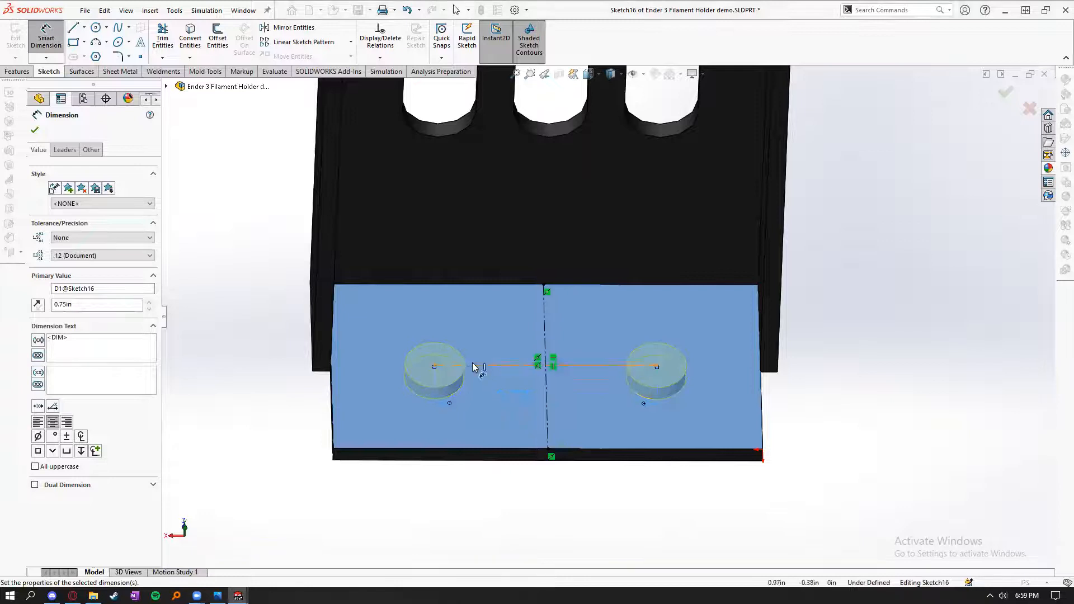
- Dimension the hole centerline 0.3 in from the flange's outer edge and place the dimension clear of the part
{"action": "left_click", "coordinate": [475, 365]}
{"action": "left_click", "coordinate": [483, 450]}
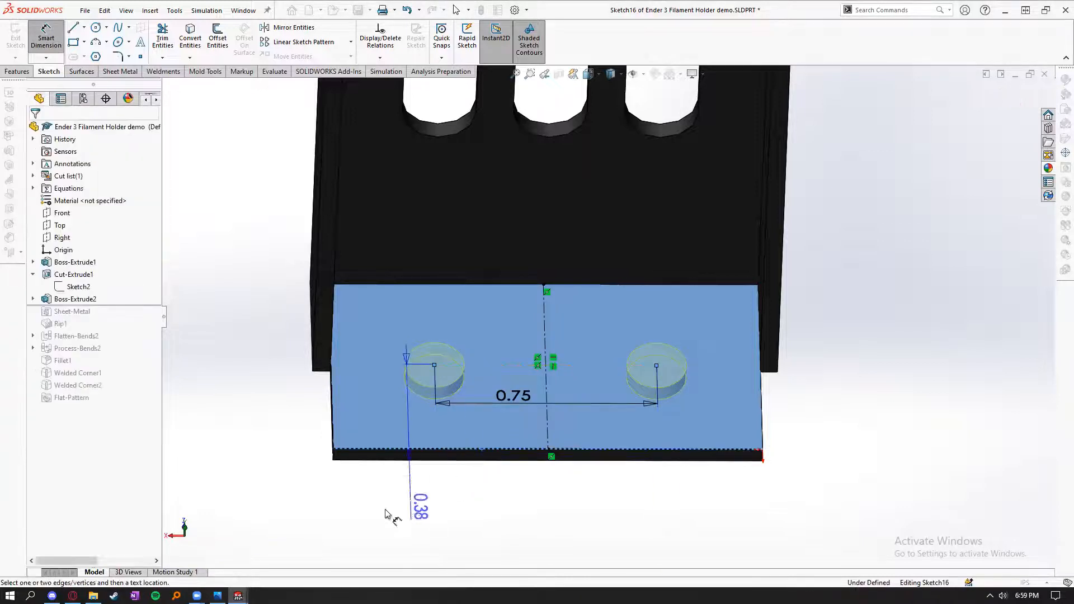
{"action": "left_click", "coordinate": [272, 481]}
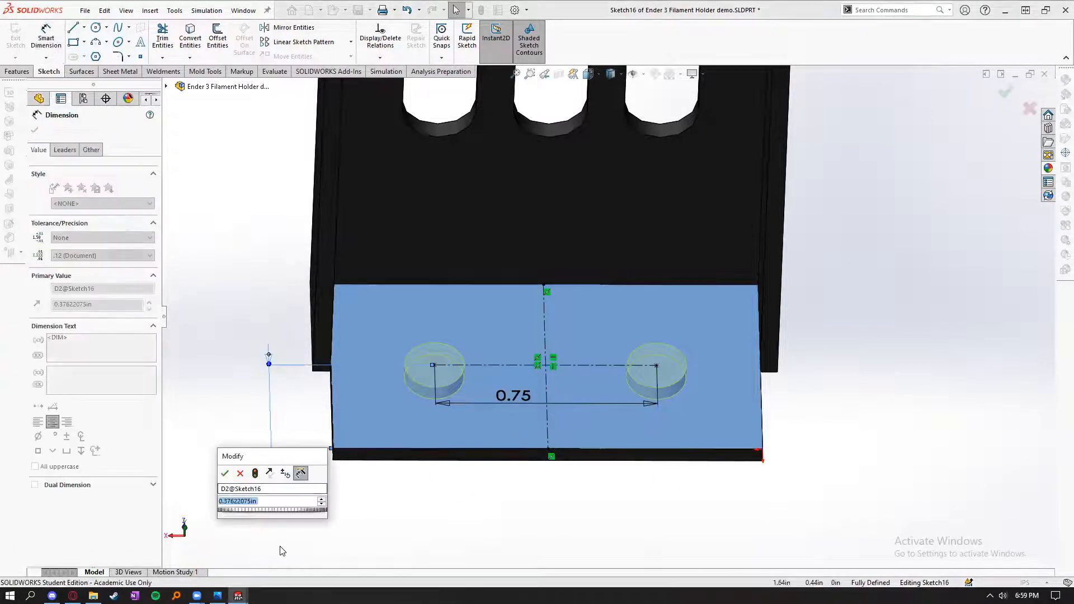
{"action": "type", "text": ".3"}
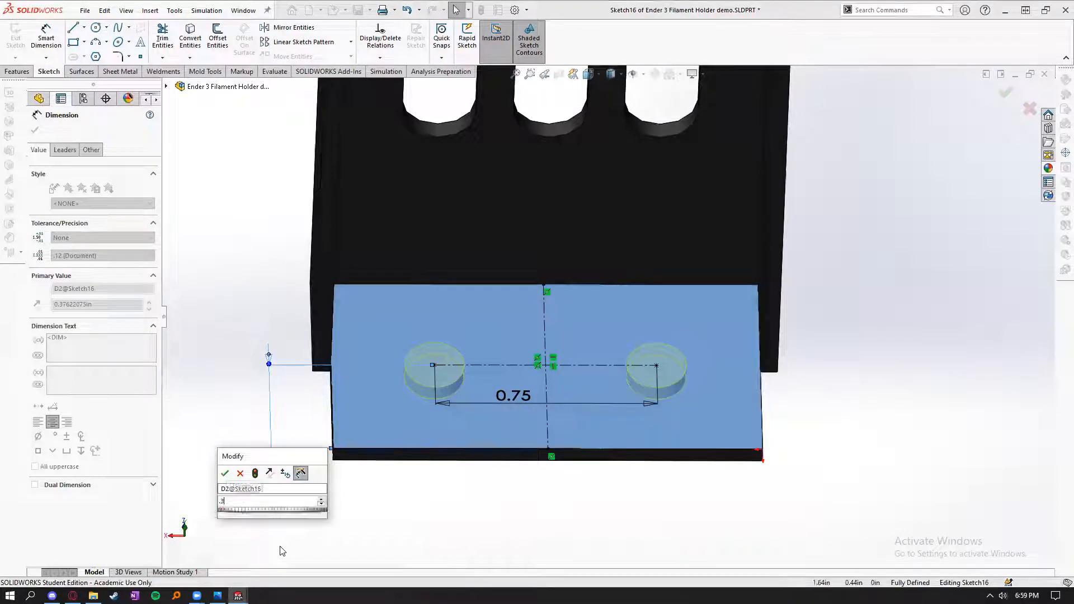
{"action": "key", "text": "Return"}
{"action": "scroll", "coordinate": [542, 506], "scroll_direction": "up", "scroll_amount": 3}
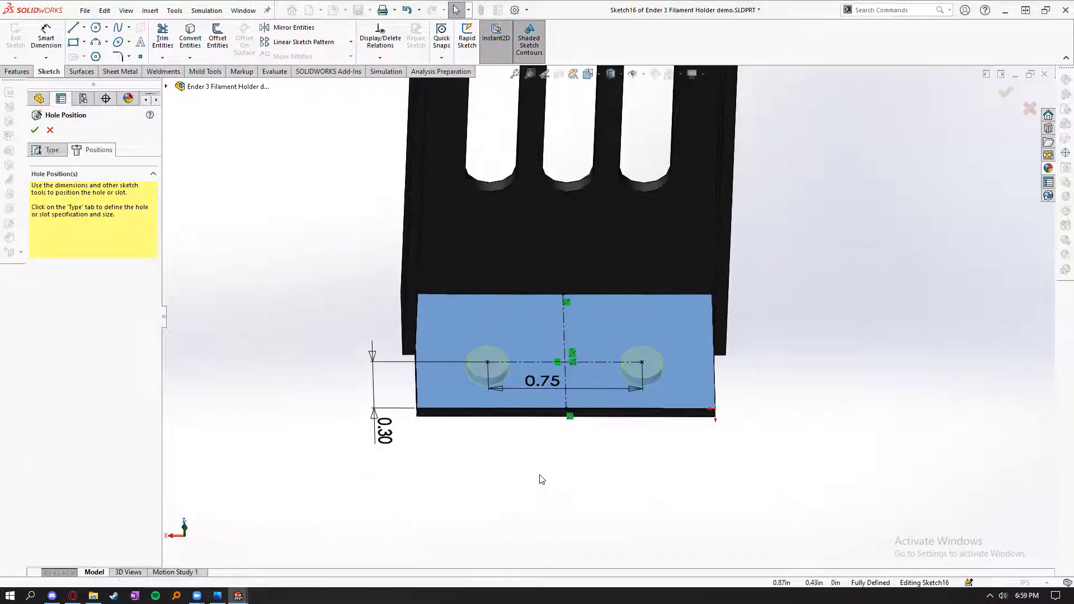
{"action": "middle_click_drag", "start_coordinate": [555, 438], "coordinate": [542, 525]}
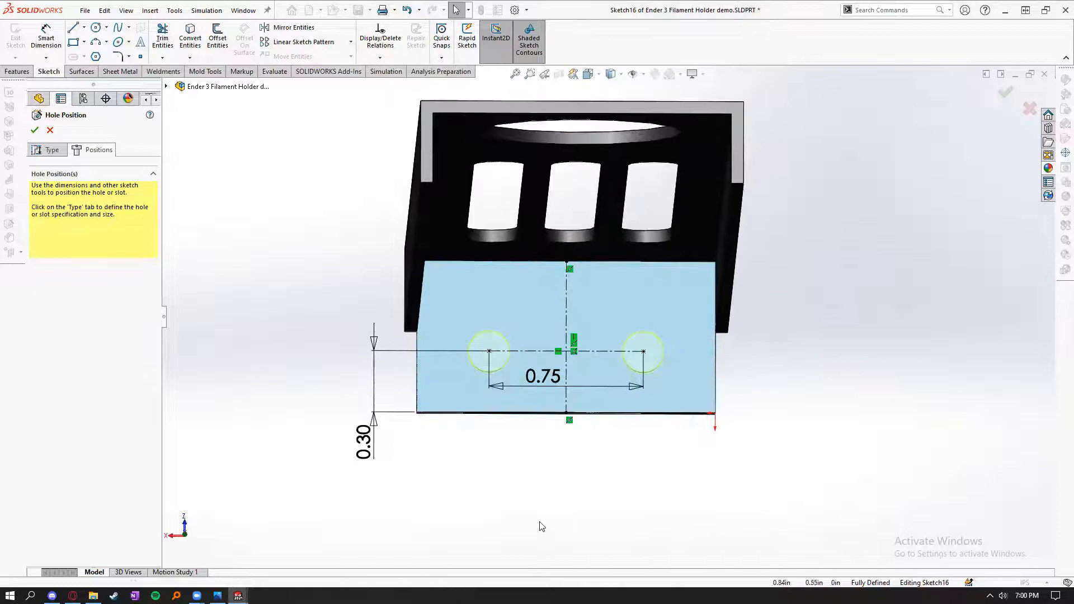
{"action": "left_click_drag", "start_coordinate": [362, 450], "coordinate": [304, 428]}
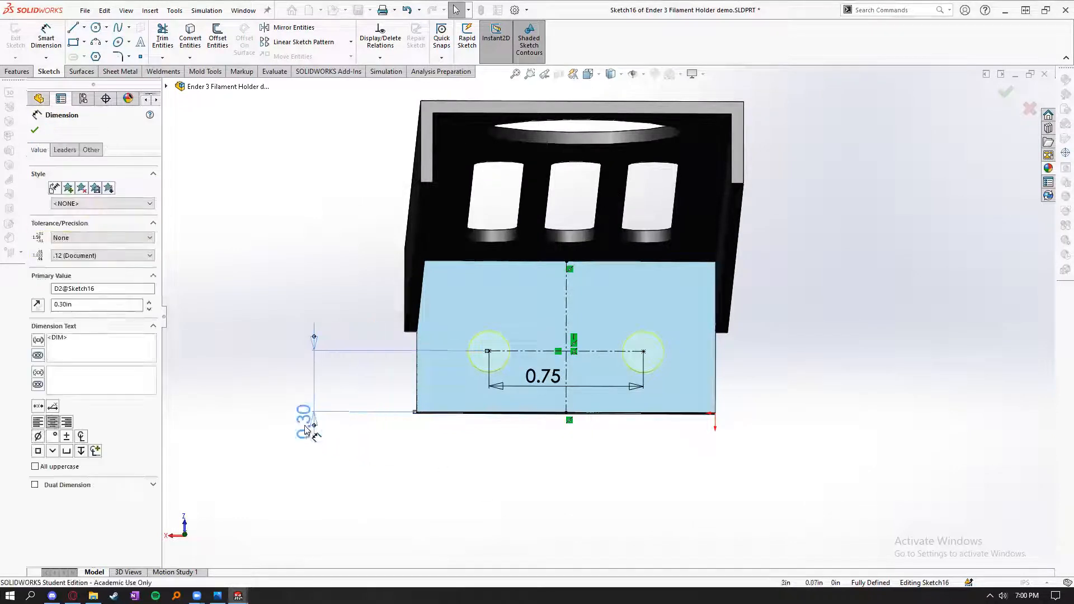
- Accept the hole positions and create the two #10 clearance holes through the bottom flange
{"action": "scroll", "coordinate": [471, 358], "scroll_direction": "down", "scroll_amount": 5}
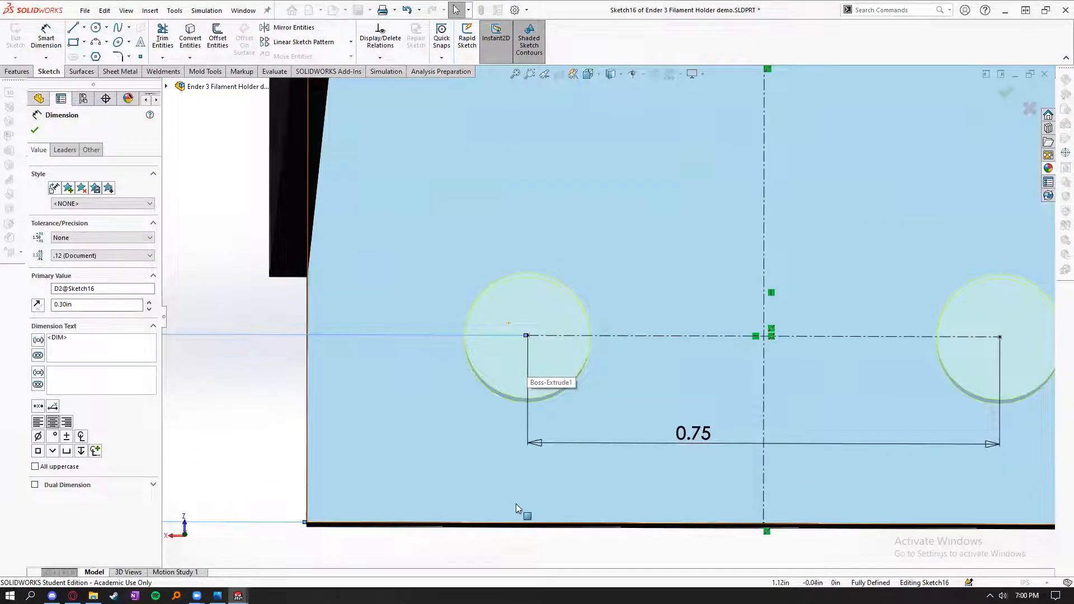
{"action": "scroll", "coordinate": [516, 505], "scroll_direction": "up", "scroll_amount": 4}
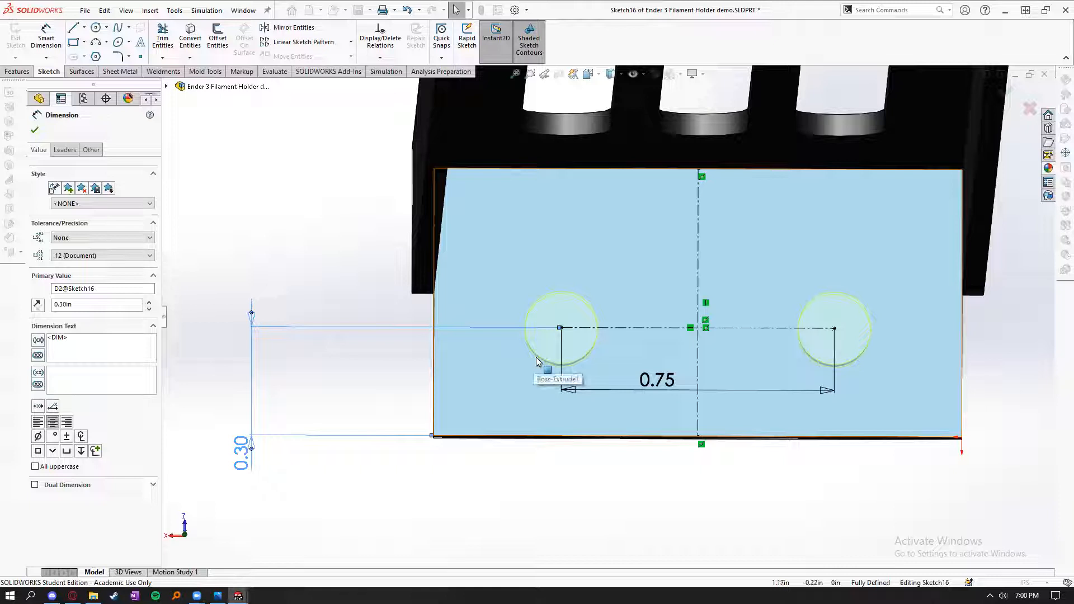
{"action": "left_click", "coordinate": [35, 130]}
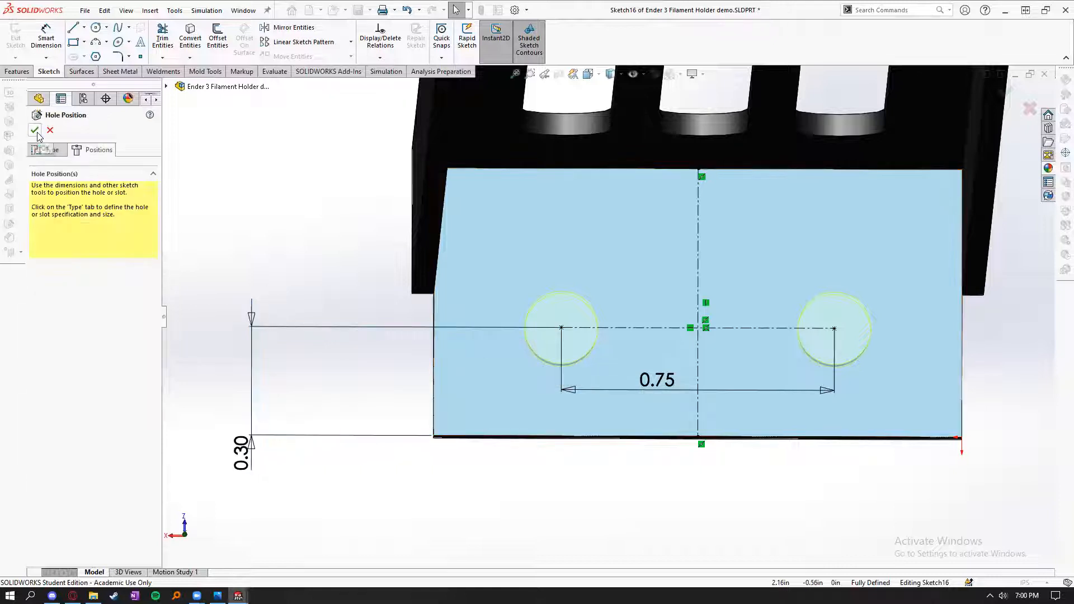
{"action": "left_click", "coordinate": [35, 132]}
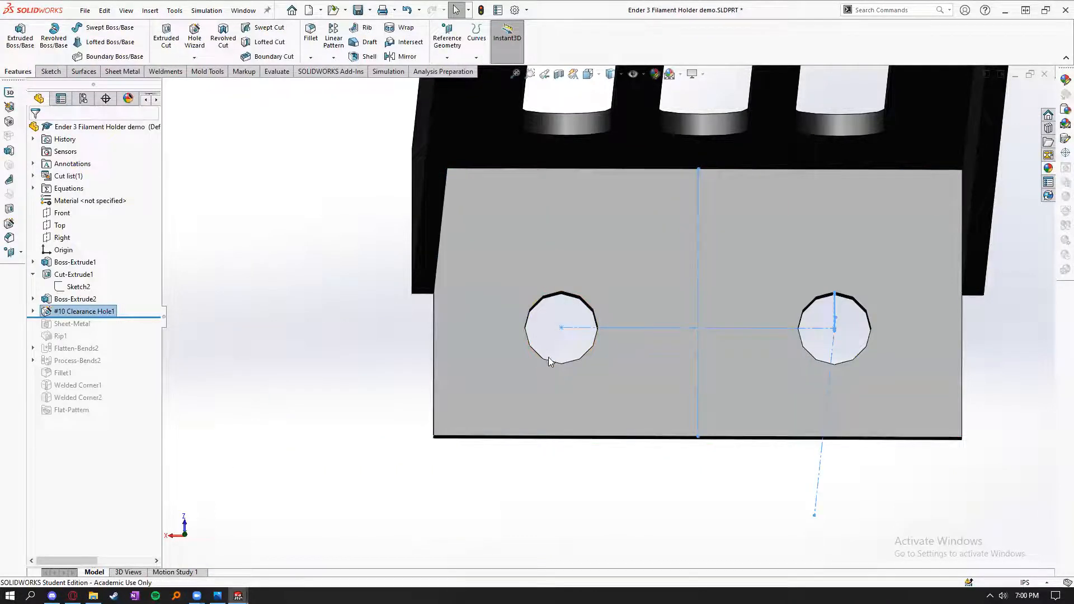
- Check the diameter of one clearance hole by selecting its circular edge
{"action": "left_click", "coordinate": [553, 363]}
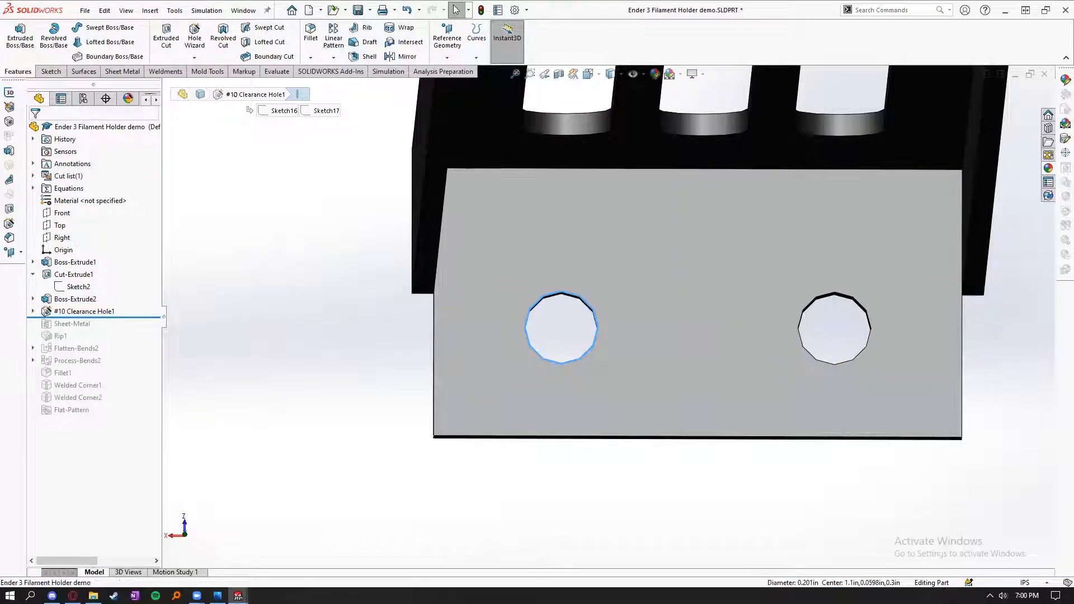
{"action": "left_click", "coordinate": [531, 507]}
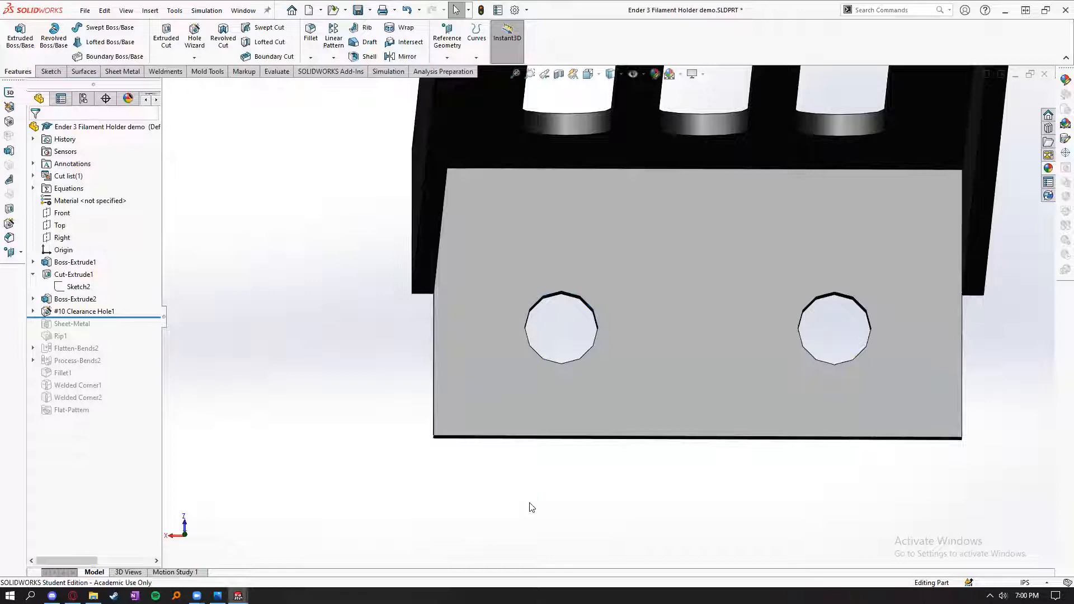
{"action": "left_click", "coordinate": [557, 363]}
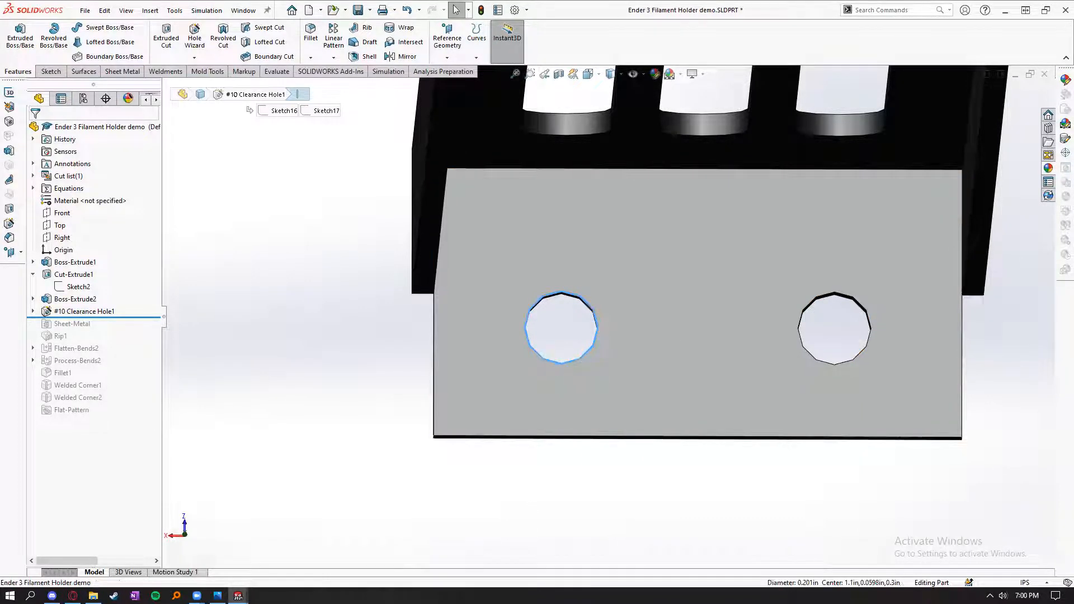
{"action": "left_click", "coordinate": [533, 504]}
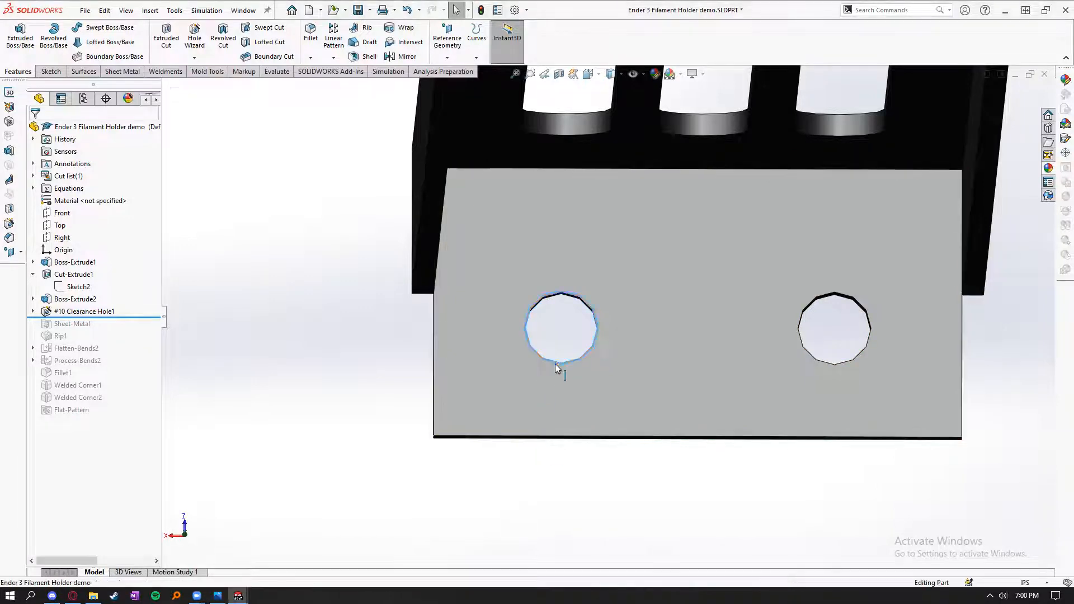
- Roll the part forward from the #10 clearance hole to the end of the feature tree and save it
{"action": "scroll", "coordinate": [339, 365], "scroll_direction": "up", "scroll_amount": 2}
{"action": "scroll", "coordinate": [794, 323], "scroll_direction": "down", "scroll_amount": 2}
{"action": "middle_click_drag", "start_coordinate": [347, 360], "coordinate": [492, 323]}
{"action": "scroll", "coordinate": [333, 388], "scroll_direction": "up", "scroll_amount": 2}
{"action": "scroll", "coordinate": [340, 331], "scroll_direction": "up", "scroll_amount": 2}
{"action": "scroll", "coordinate": [340, 331], "scroll_direction": "up", "scroll_amount": 1}
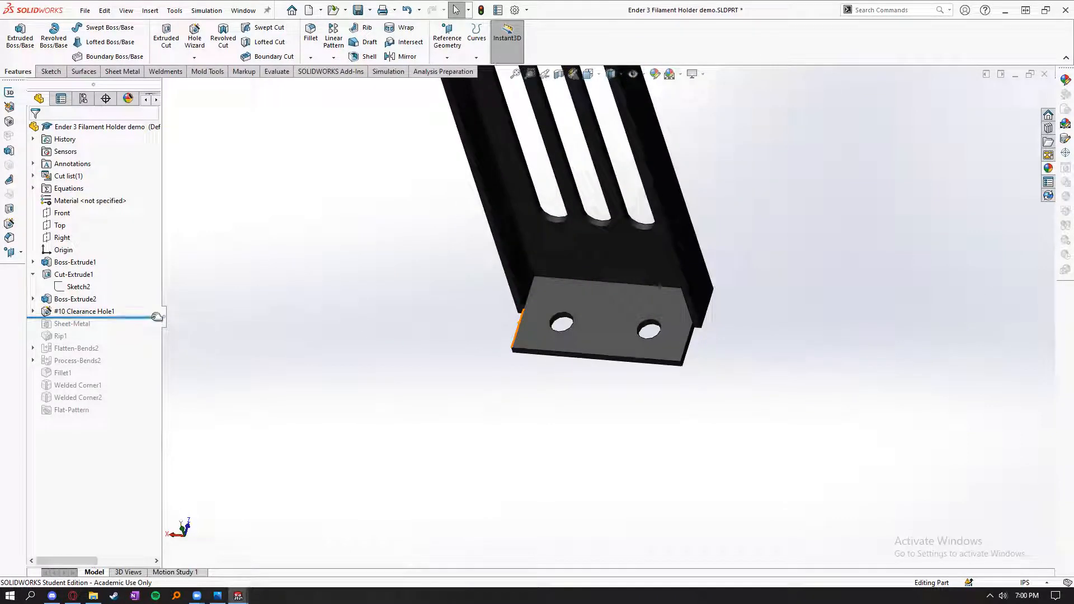
{"action": "left_click_drag", "start_coordinate": [157, 316], "coordinate": [139, 427]}
{"action": "middle_click_drag", "start_coordinate": [463, 424], "coordinate": [446, 394]}
{"action": "key", "text": "ctrl+s"}
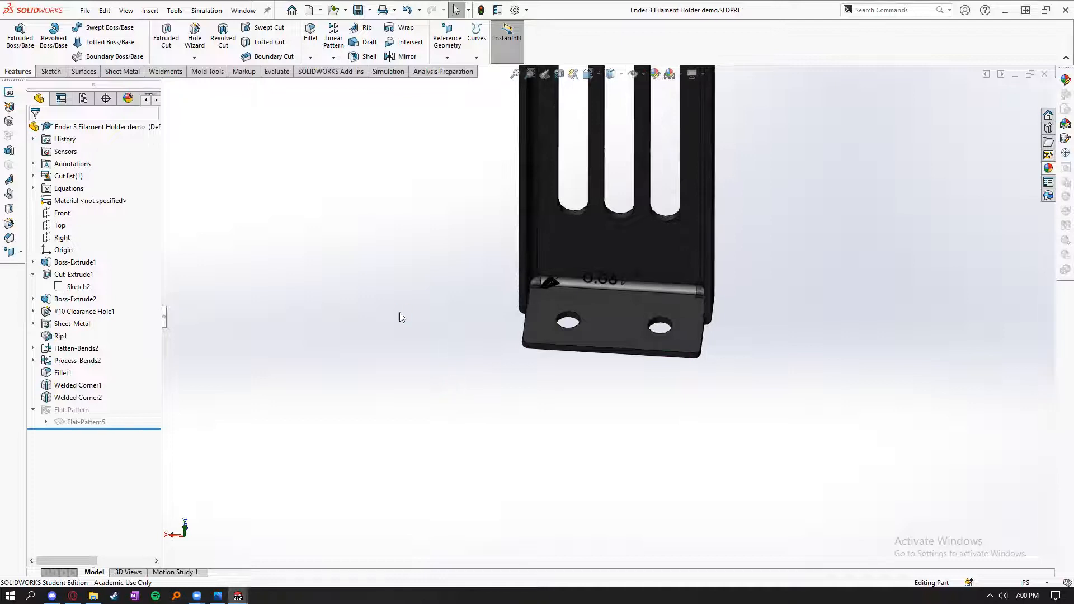
- Inspect the whole bracket from several angles and review the #10 clearance hole feature's dimensions
{"action": "scroll", "coordinate": [400, 312], "scroll_direction": "up", "scroll_amount": 7}
{"action": "scroll", "coordinate": [684, 206], "scroll_direction": "down", "scroll_amount": 4}
{"action": "middle_click_drag", "start_coordinate": [633, 344], "coordinate": [257, 379]}
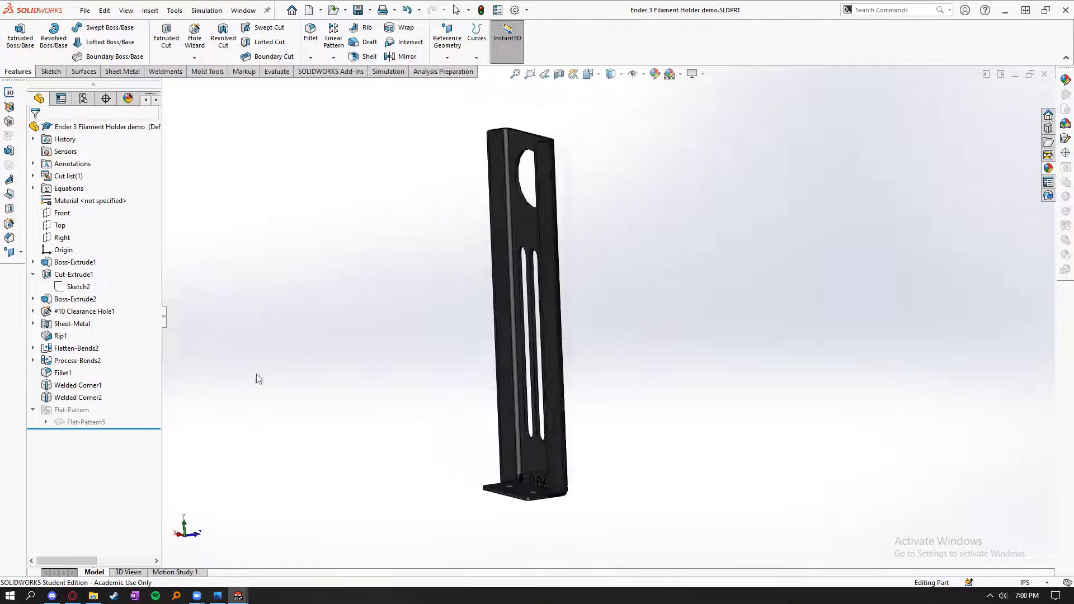
{"action": "scroll", "coordinate": [257, 378], "scroll_direction": "down", "scroll_amount": 2}
{"action": "scroll", "coordinate": [735, 410], "scroll_direction": "up", "scroll_amount": 2}
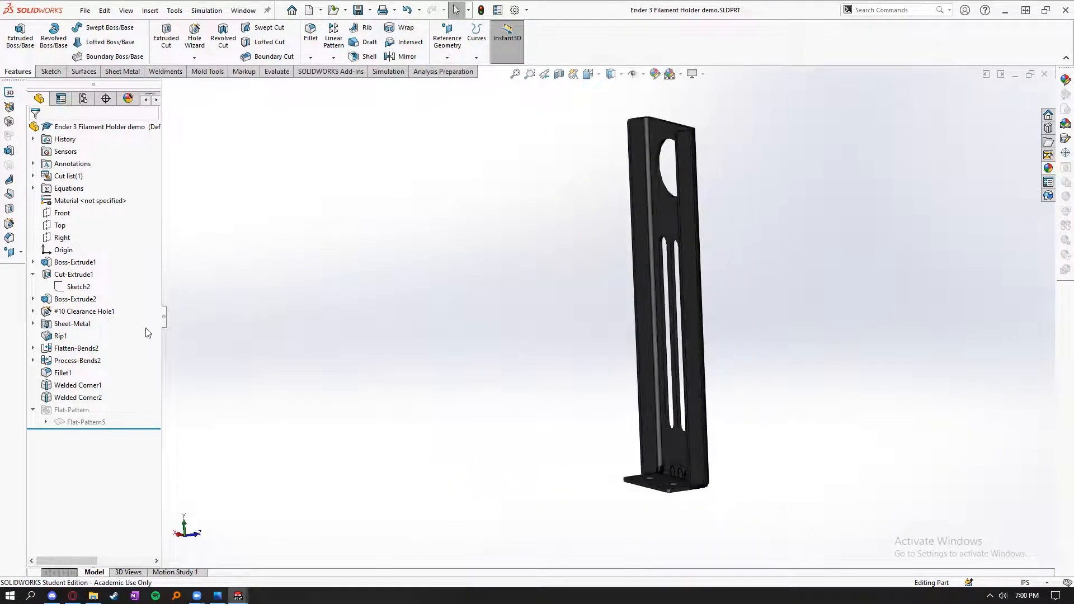
{"action": "left_click", "coordinate": [84, 311]}
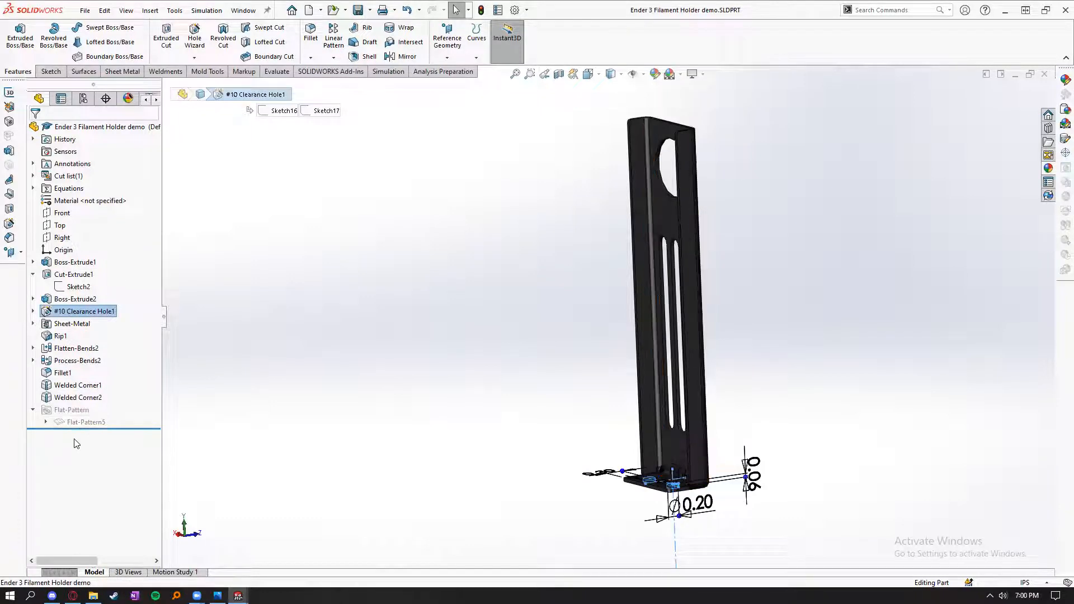
{"action": "left_click", "coordinate": [290, 411]}
- Roll the part back to just after the #10 clearance hole feature and inspect the holes before the sheet metal conversion
{"action": "left_click_drag", "start_coordinate": [143, 428], "coordinate": [143, 317]}
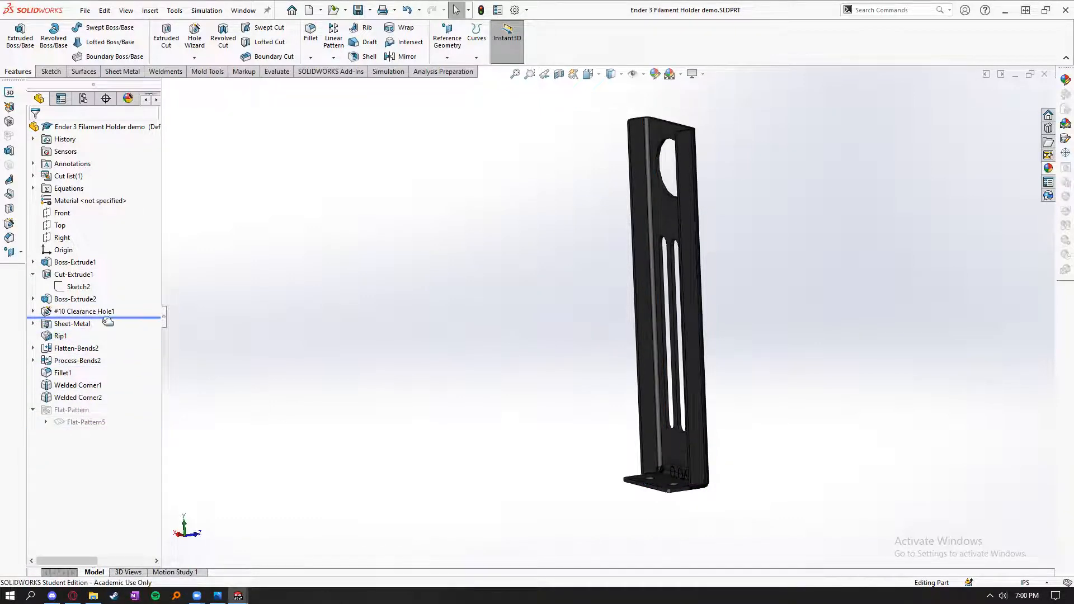
{"action": "middle_click_drag", "start_coordinate": [524, 444], "coordinate": [571, 469]}
{"action": "scroll", "coordinate": [697, 246], "scroll_direction": "down", "scroll_amount": 3}
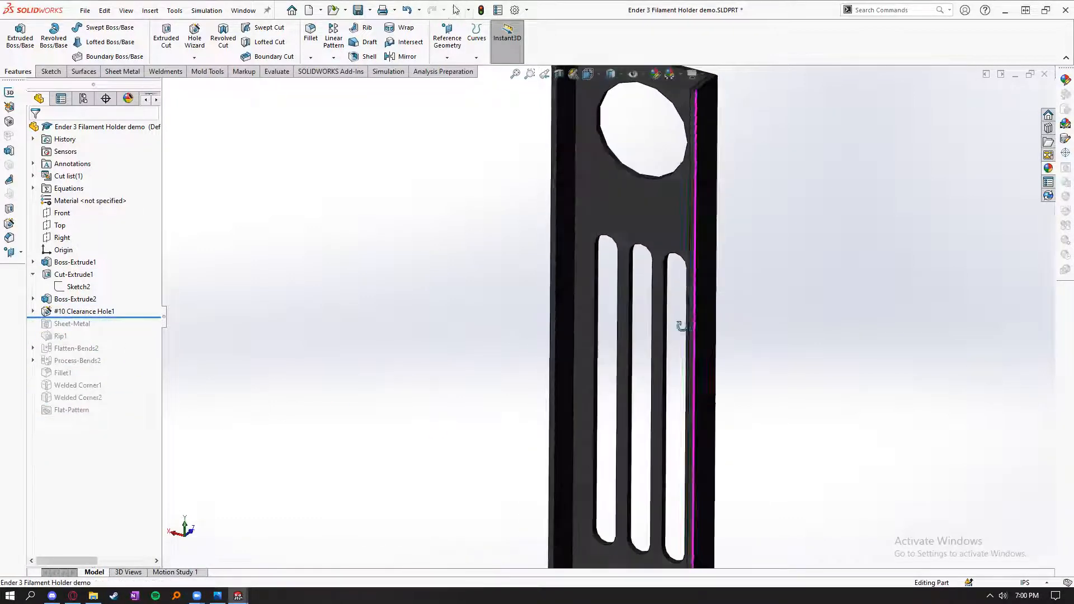
{"action": "mouse_move", "coordinate": [153, 316]}
{"action": "left_mouse_down"}
{"action": "mouse_move", "coordinate": [148, 353]}
{"action": "mouse_move", "coordinate": [140, 317]}
{"action": "left_mouse_up"}
{"action": "scroll", "coordinate": [442, 433], "scroll_direction": "up", "scroll_amount": 3}
{"action": "scroll", "coordinate": [594, 425], "scroll_direction": "down", "scroll_amount": 5}
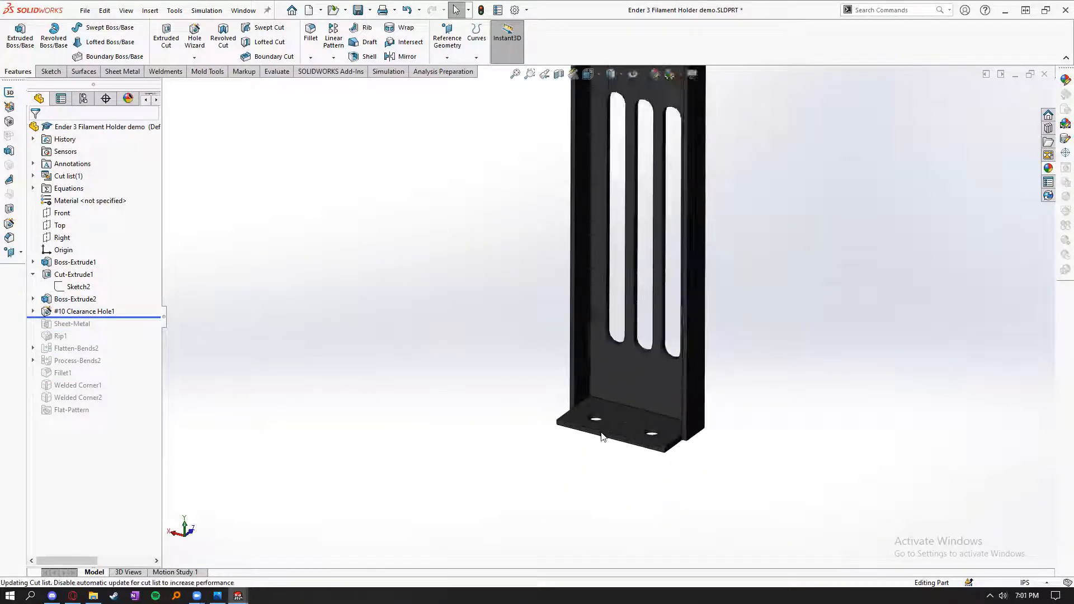
{"action": "left_click", "coordinate": [597, 410]}
{"action": "scroll", "coordinate": [603, 297], "scroll_direction": "up", "scroll_amount": 3}
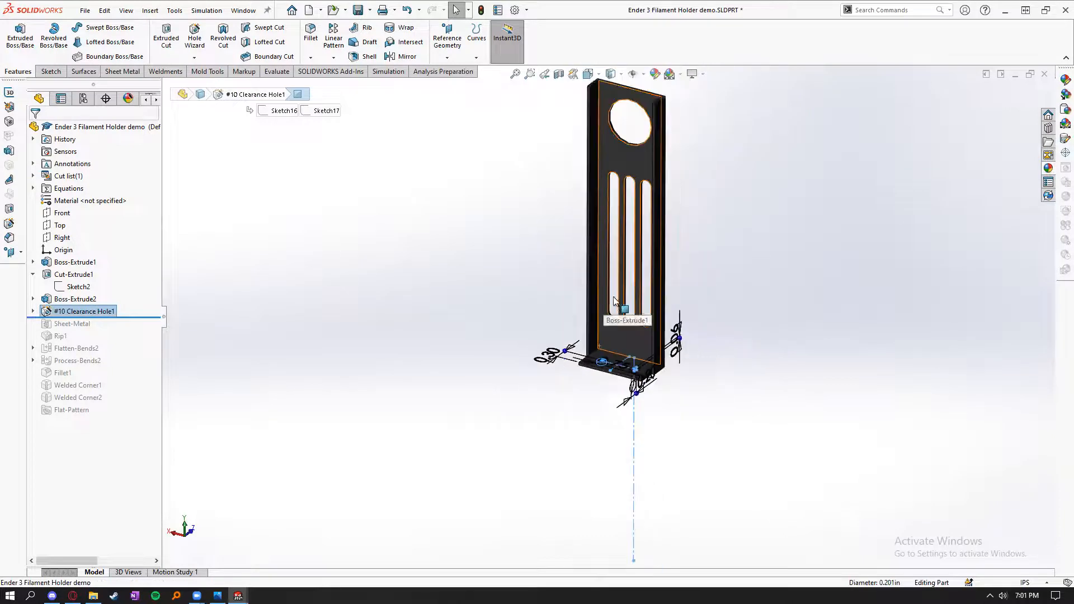
{"action": "scroll", "coordinate": [617, 360], "scroll_direction": "down", "scroll_amount": 3}
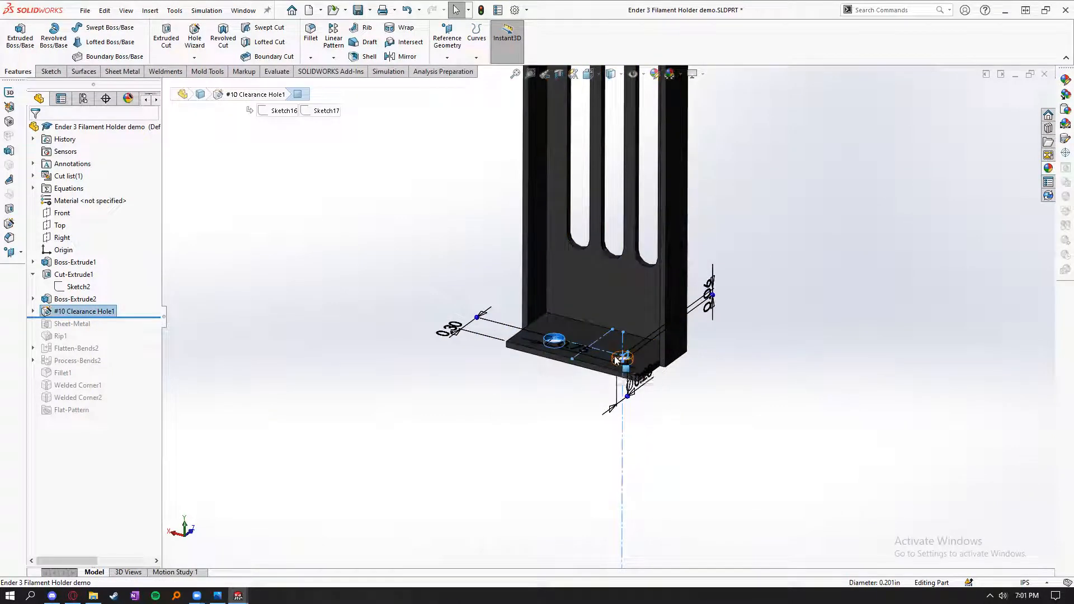
{"action": "scroll", "coordinate": [615, 360], "scroll_direction": "up", "scroll_amount": 3}
{"action": "scroll", "coordinate": [631, 247], "scroll_direction": "down", "scroll_amount": 3}
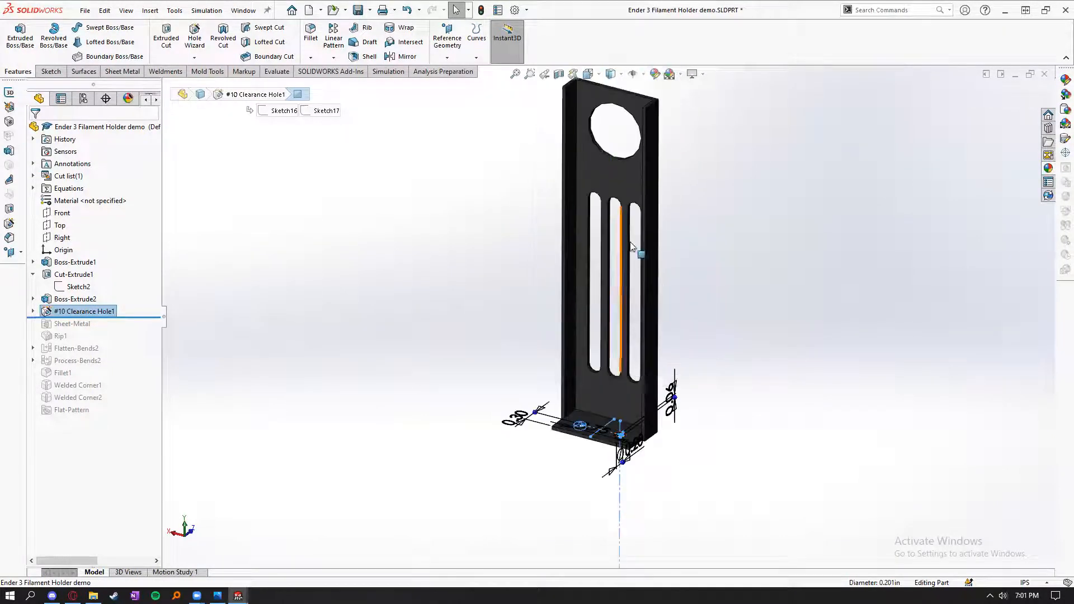
- Restore all sheet metal features by rolling forward to the tree's end, inspect the flange holes, and save the part
{"action": "left_click_drag", "start_coordinate": [152, 318], "coordinate": [136, 421]}
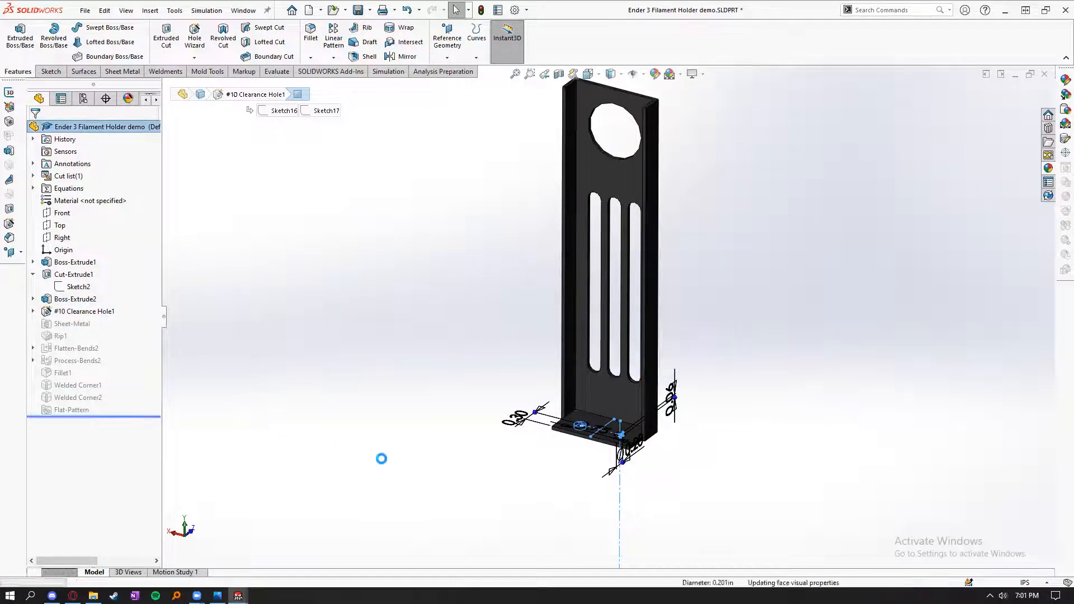
{"action": "middle_click_drag", "start_coordinate": [629, 469], "coordinate": [685, 374]}
{"action": "scroll", "coordinate": [685, 371], "scroll_direction": "down", "scroll_amount": 2}
{"action": "middle_click_drag", "start_coordinate": [632, 347], "coordinate": [662, 397]}
{"action": "middle_click_drag", "start_coordinate": [498, 382], "coordinate": [316, 375]}
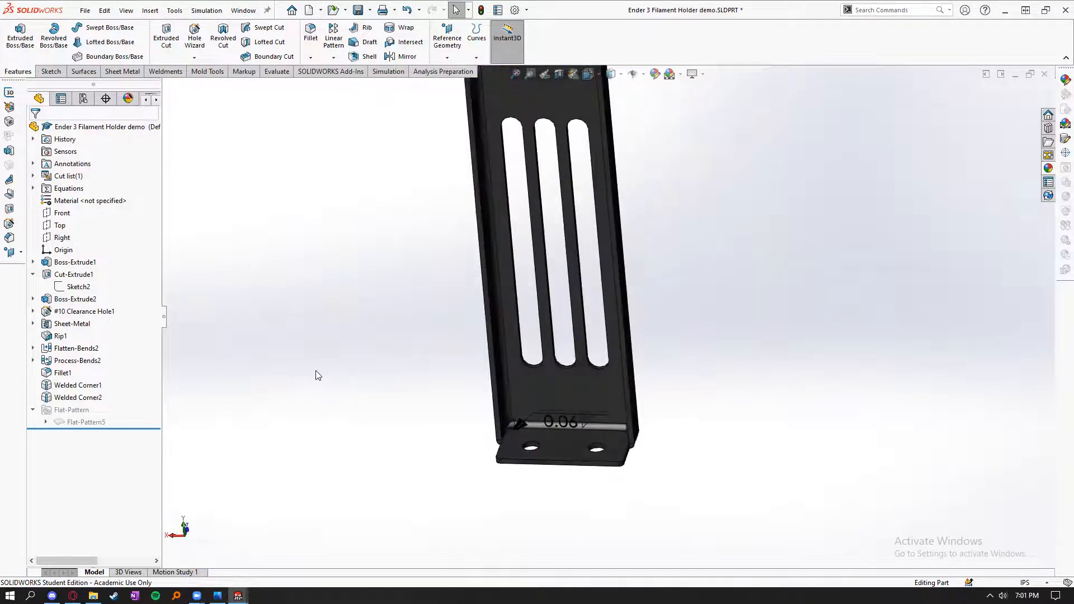
{"action": "key", "text": "ctrl+s"}
- Create a new drawing from the filament holder part with the draw template and close the list of predefined views
{"action": "key", "text": "f"}
{"action": "middle_click_drag", "start_coordinate": [667, 312], "coordinate": [460, 428]}
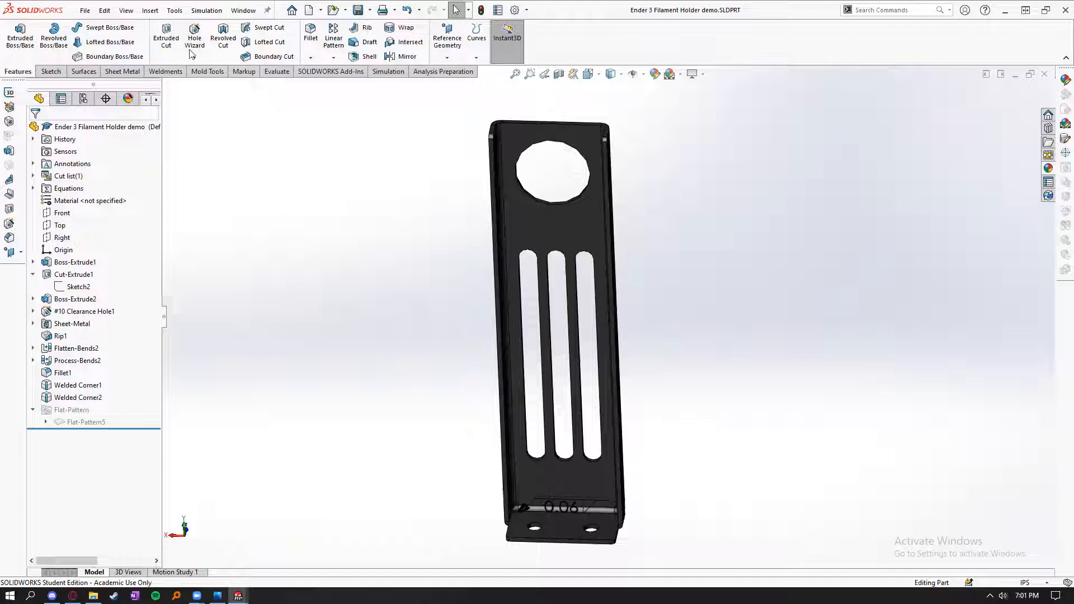
{"action": "left_click", "coordinate": [85, 11]}
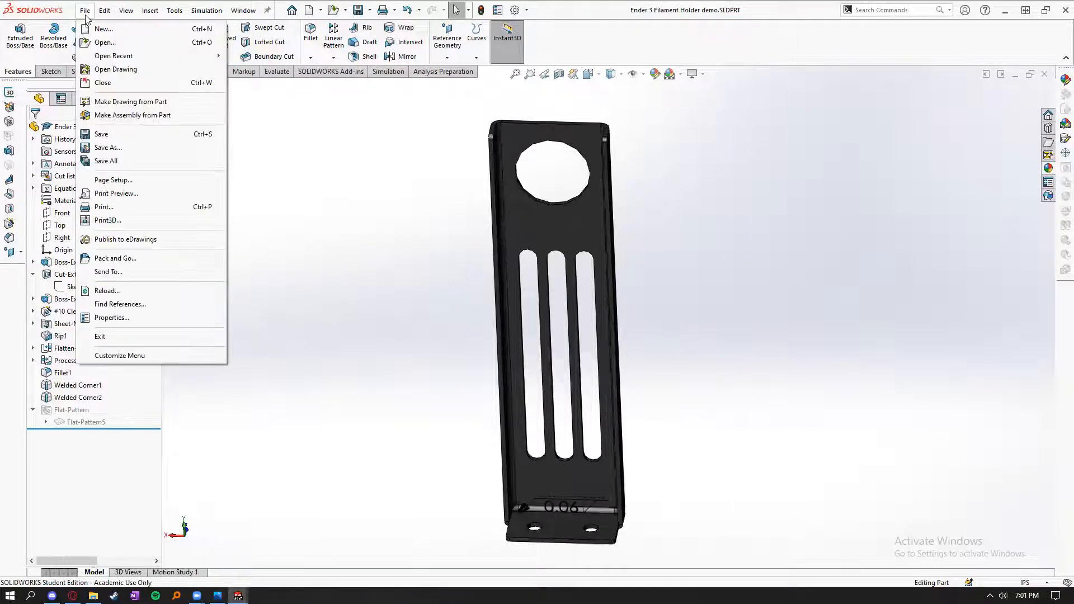
{"action": "left_click", "coordinate": [145, 102]}
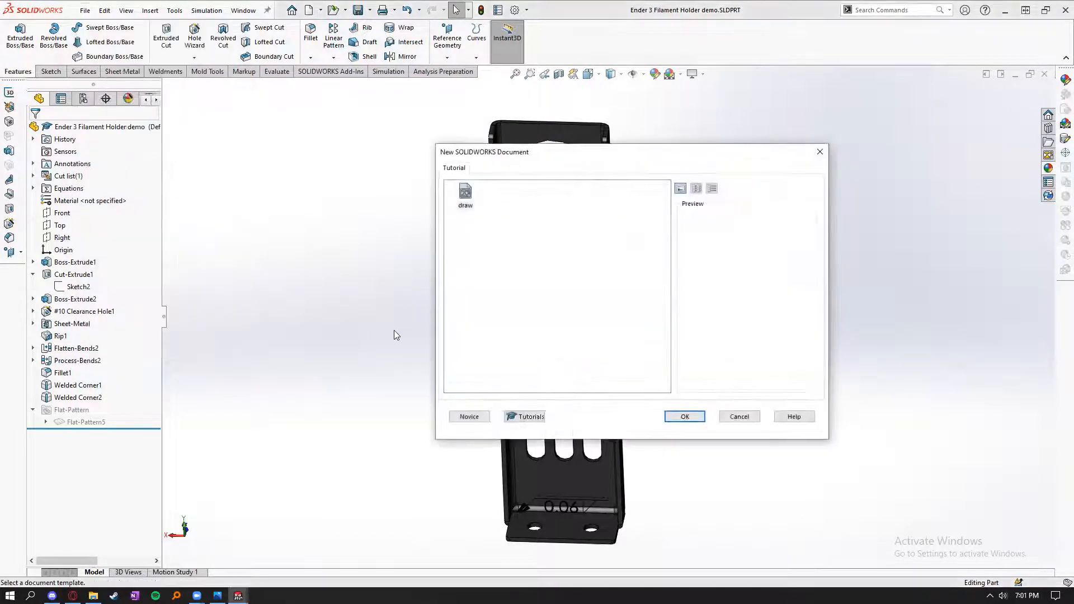
{"action": "left_click", "coordinate": [465, 192]}
{"action": "left_click", "coordinate": [688, 416]}
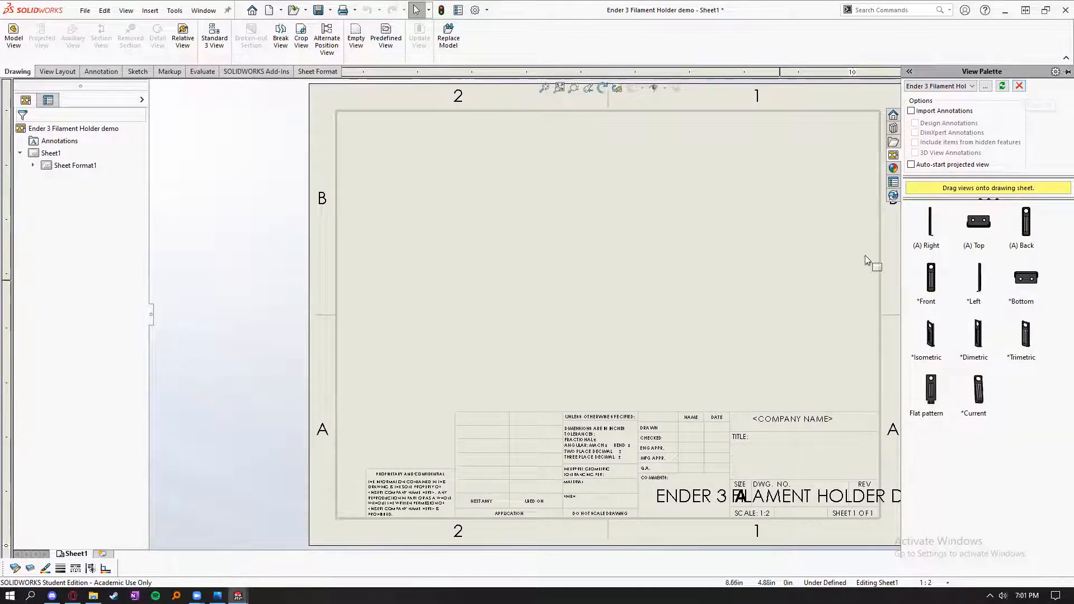
{"action": "left_click", "coordinate": [742, 272]}
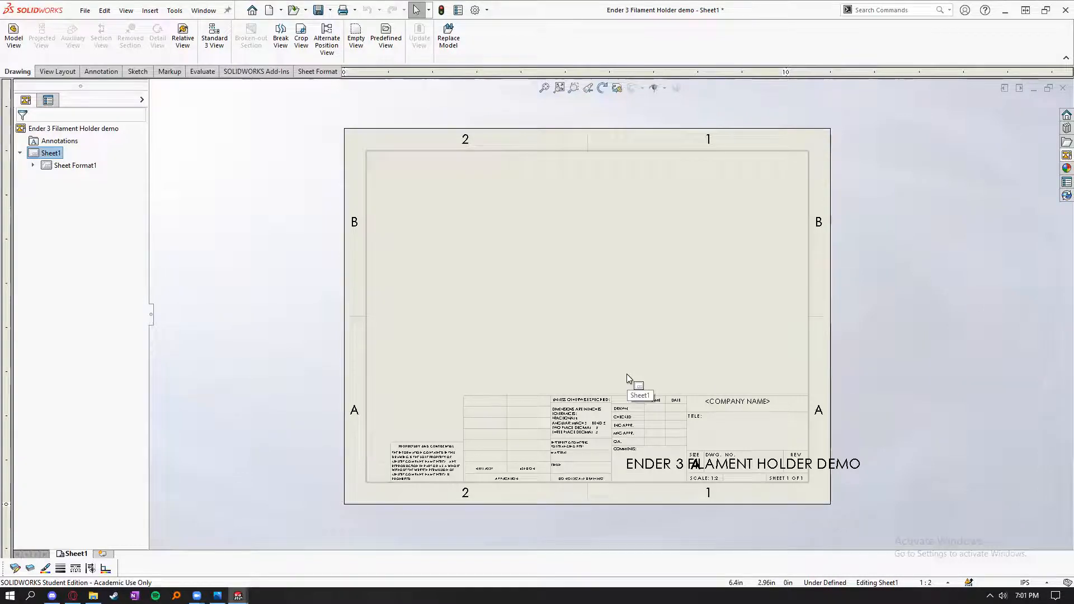
- Open the sheet's properties and start browsing for a custom sheet format file
{"action": "scroll", "coordinate": [636, 361], "scroll_direction": "down", "scroll_amount": 1}
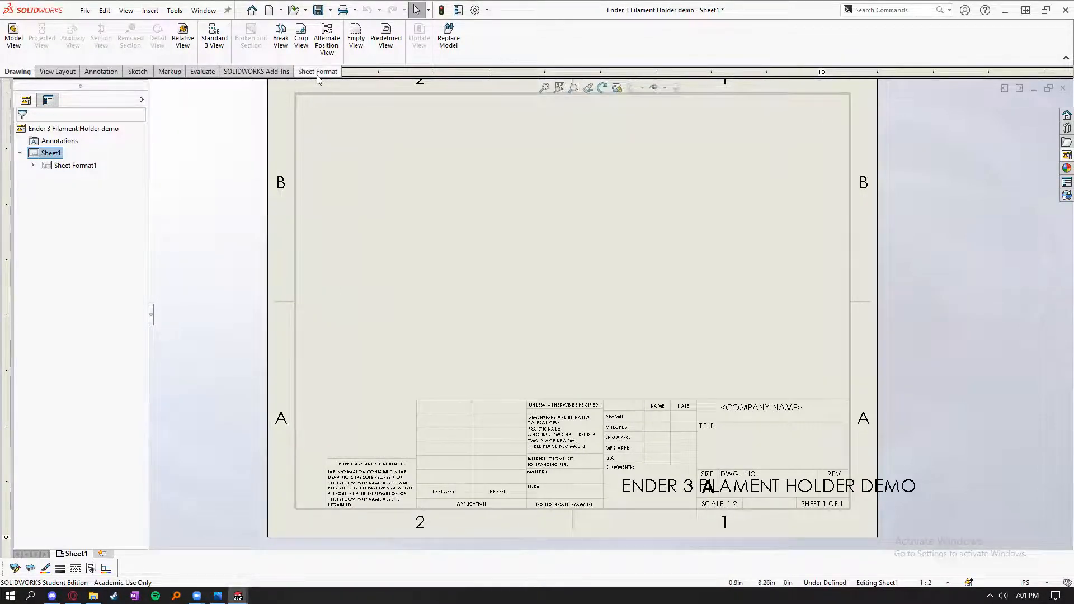
{"action": "right_click", "coordinate": [376, 328]}
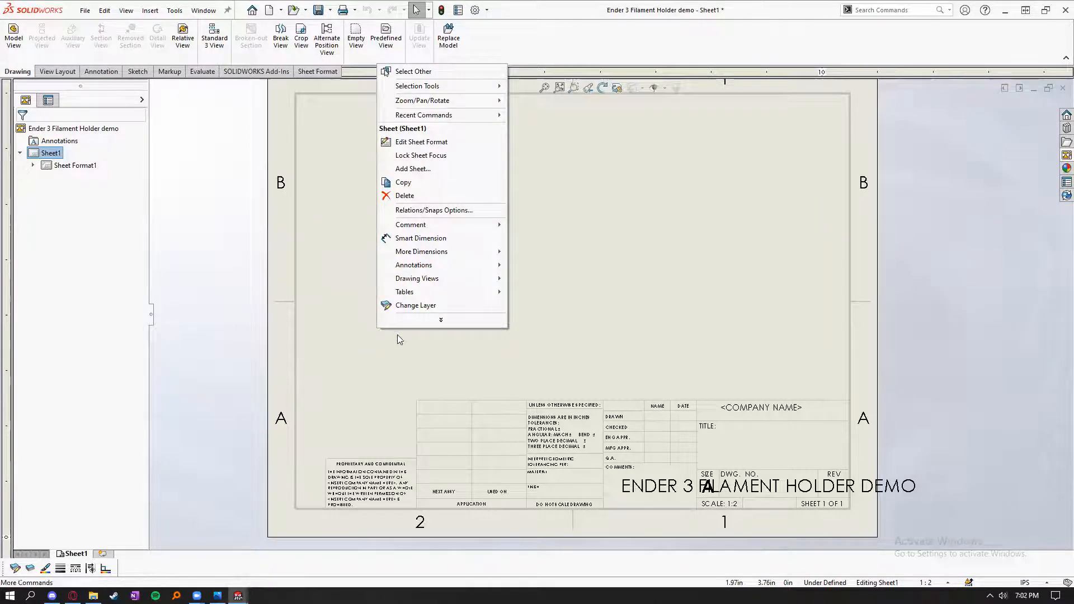
{"action": "left_click", "coordinate": [440, 319]}
{"action": "left_click", "coordinate": [411, 196]}
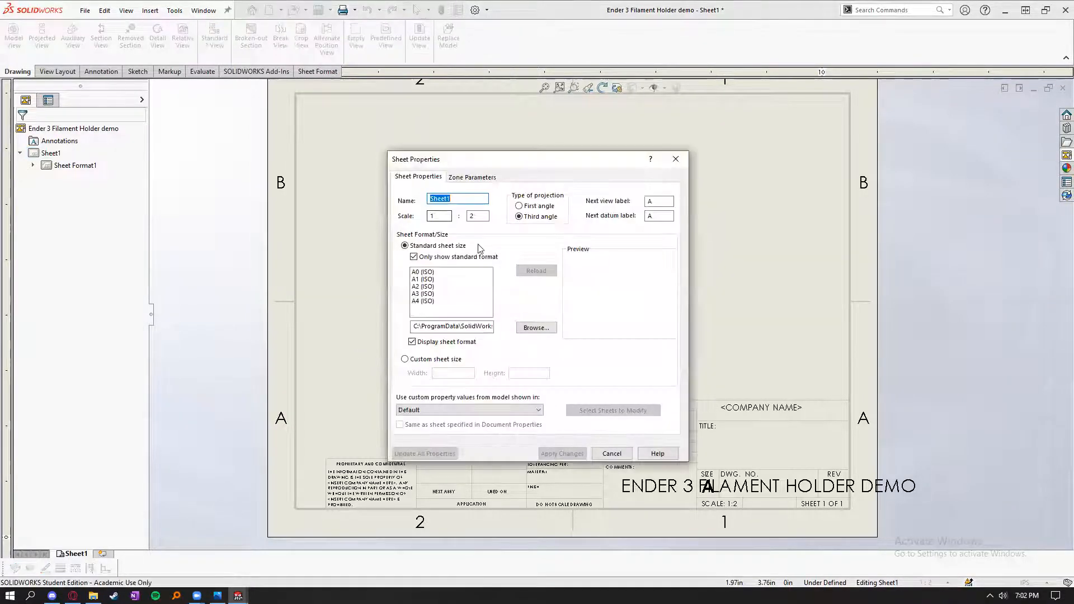
{"action": "left_click", "coordinate": [535, 327]}
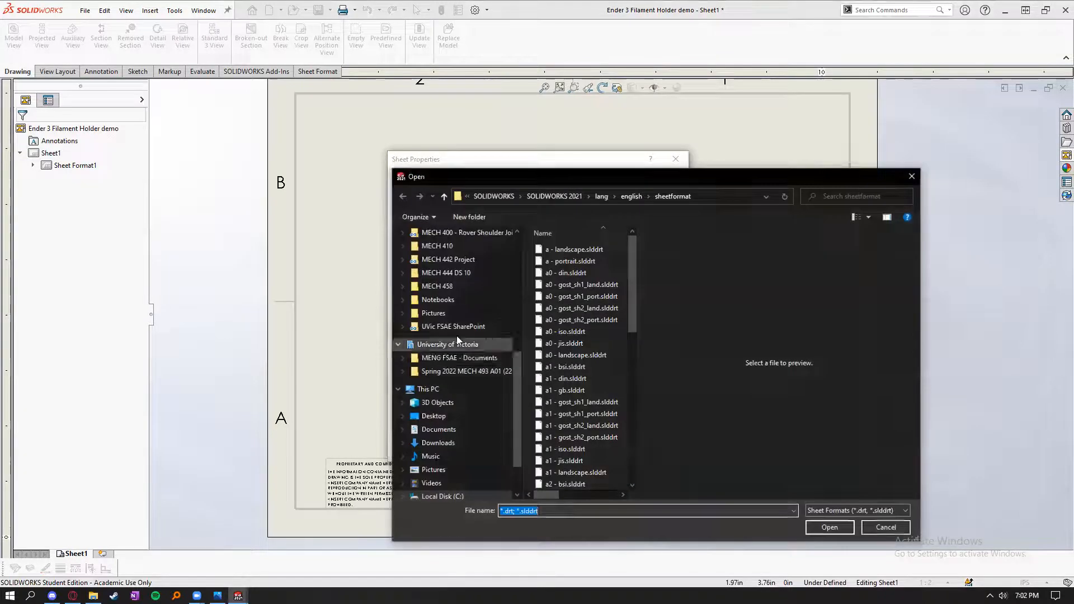
- Choose the uvic fsae drawing template from the Templates folder of the UVic FSAE vault on drive D, working offline
{"action": "scroll", "coordinate": [565, 381], "scroll_direction": "down", "scroll_amount": 10}
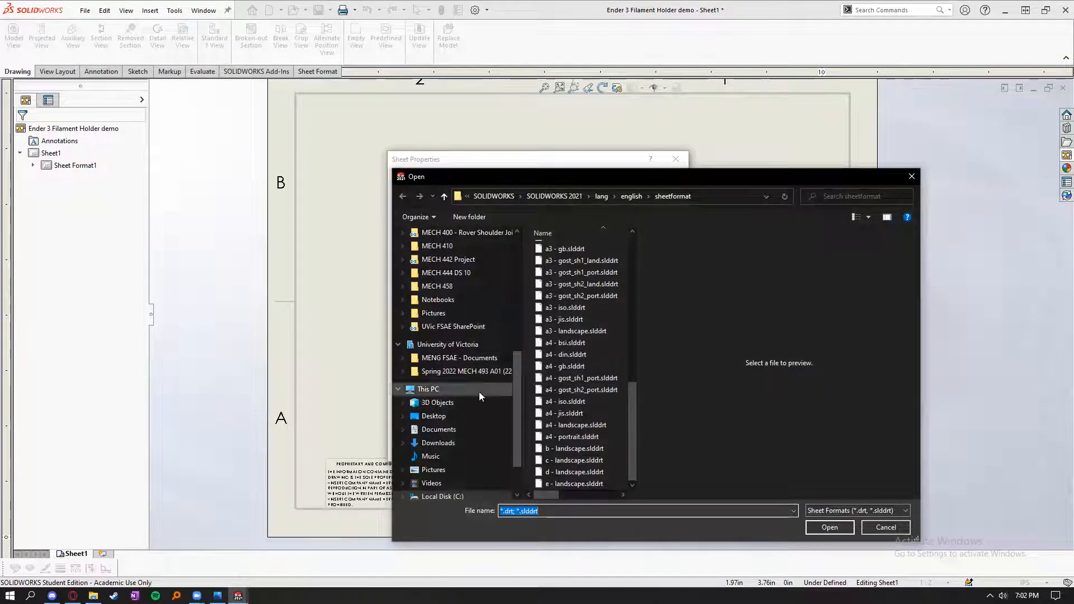
{"action": "scroll", "coordinate": [479, 391], "scroll_direction": "down", "scroll_amount": 1}
{"action": "left_click", "coordinate": [464, 456]}
{"action": "scroll", "coordinate": [579, 392], "scroll_direction": "down", "scroll_amount": 2}
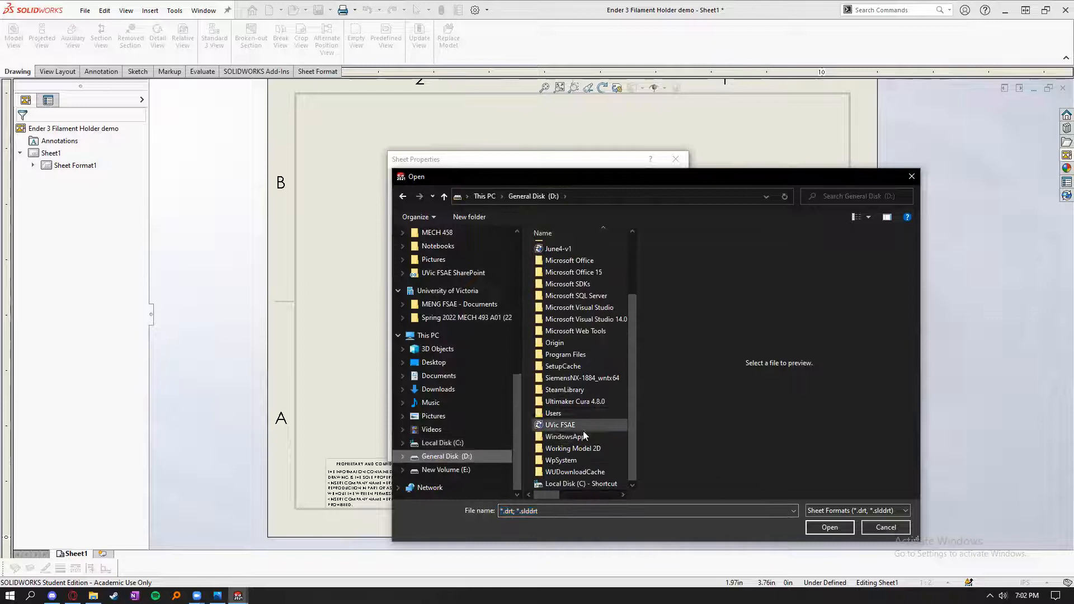
{"action": "left_click", "coordinate": [574, 428]}
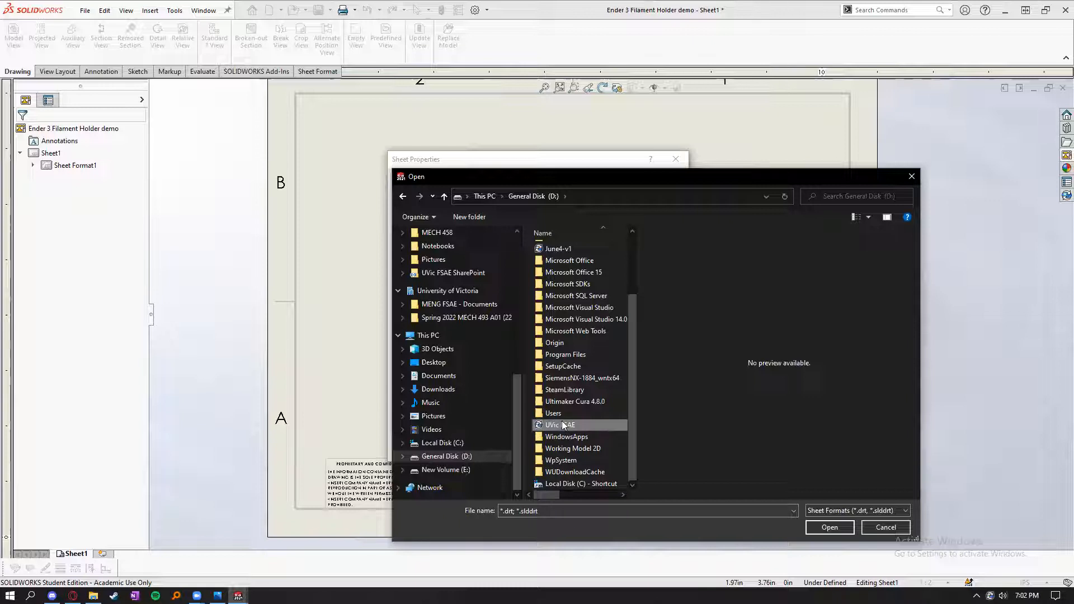
{"action": "double_click", "coordinate": [563, 426]}
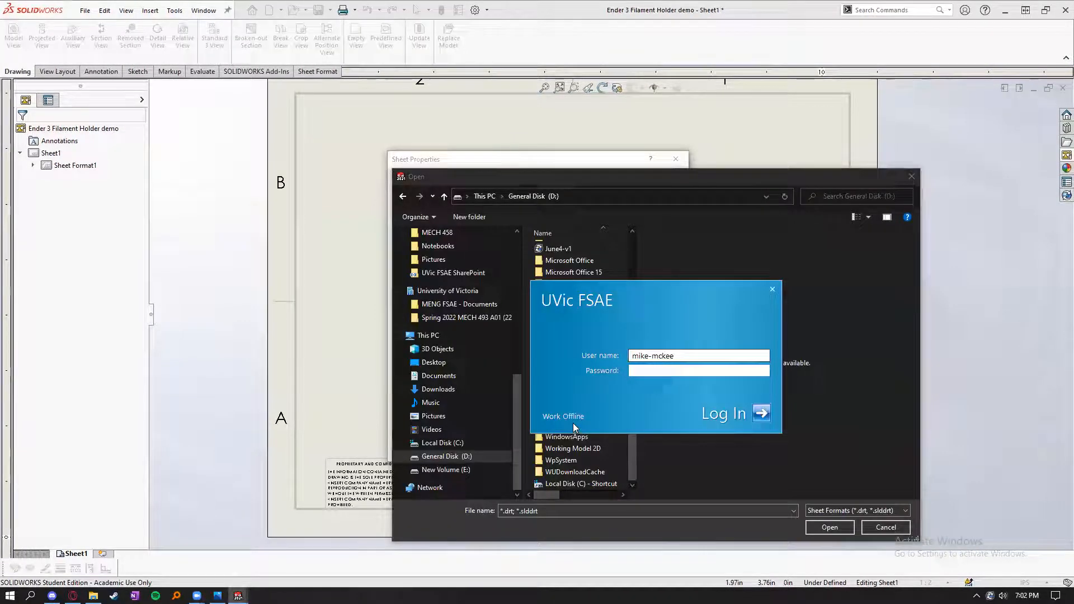
{"action": "left_click", "coordinate": [571, 419]}
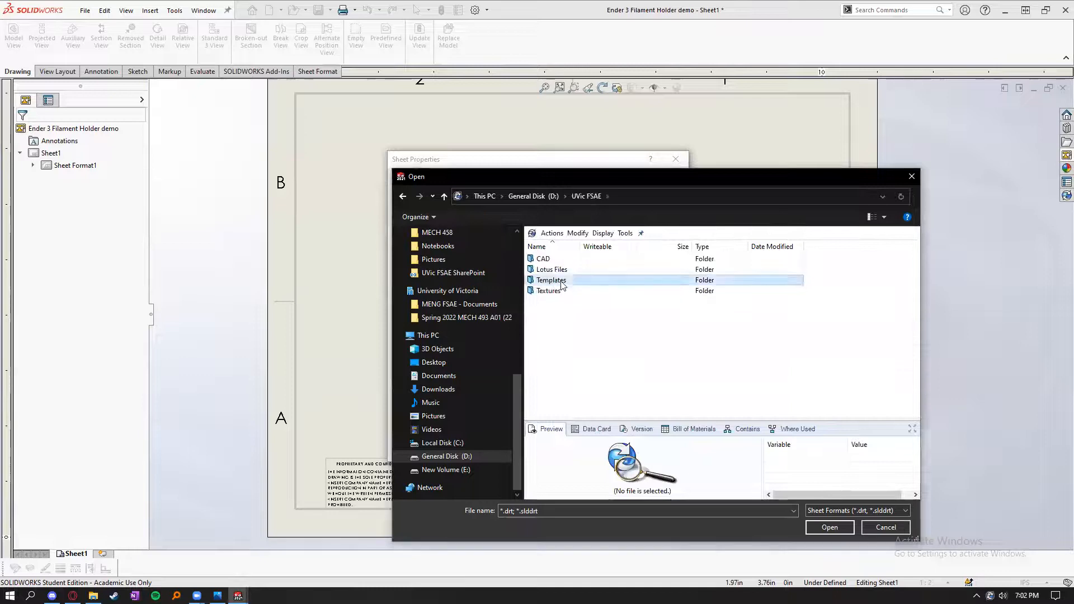
{"action": "double_click", "coordinate": [562, 286]}
{"action": "double_click", "coordinate": [564, 290]}
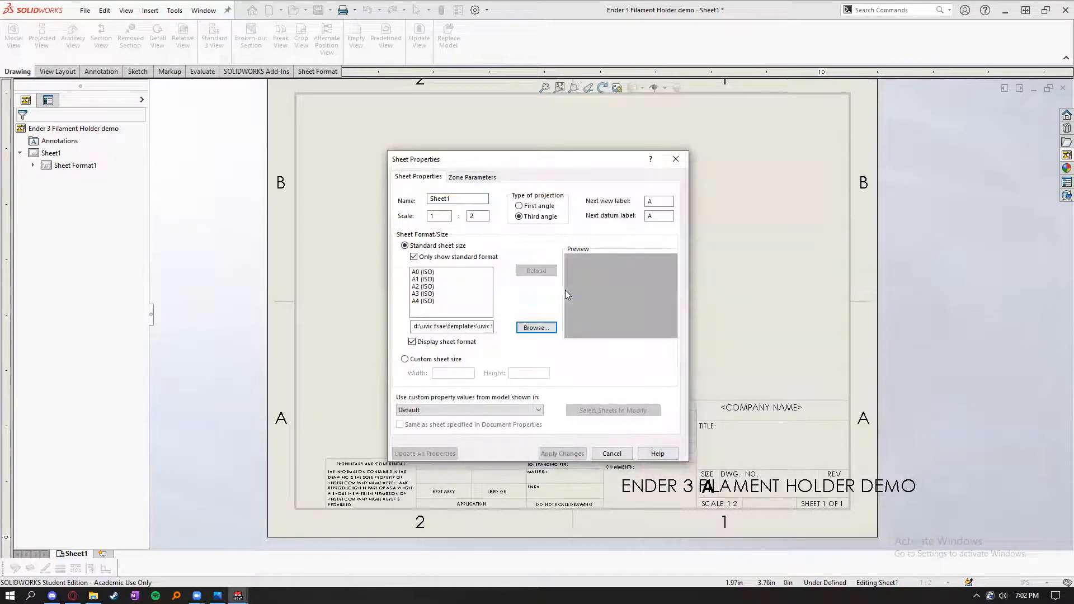
- Apply the chosen sheet format to the drawing sheet, opening the template file read-only
{"action": "left_click", "coordinate": [565, 453]}
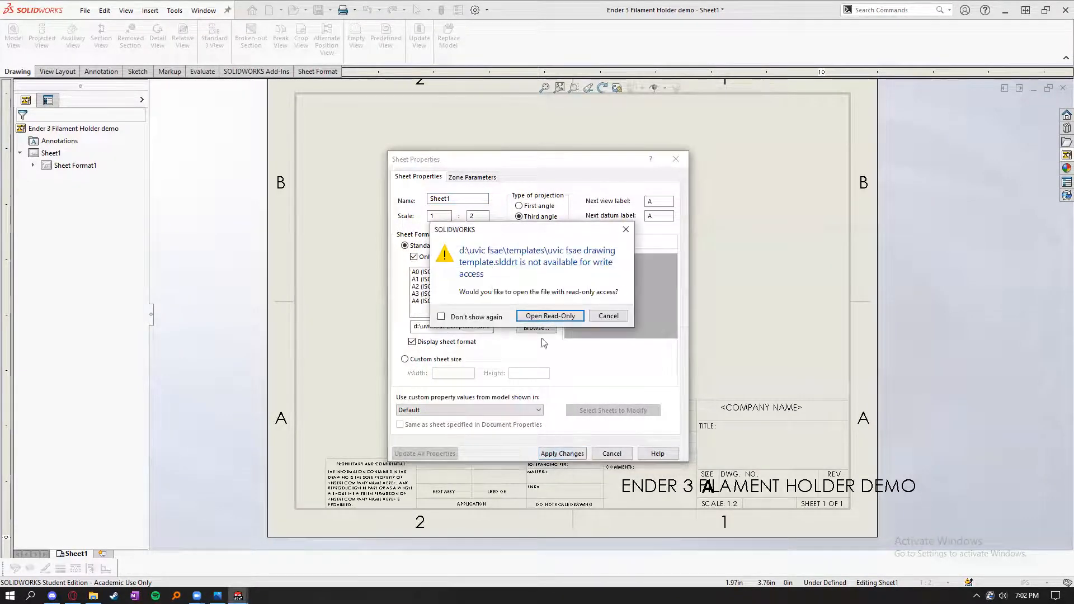
{"action": "left_click", "coordinate": [550, 316]}
{"action": "scroll", "coordinate": [606, 256], "scroll_direction": "down", "scroll_amount": 1}
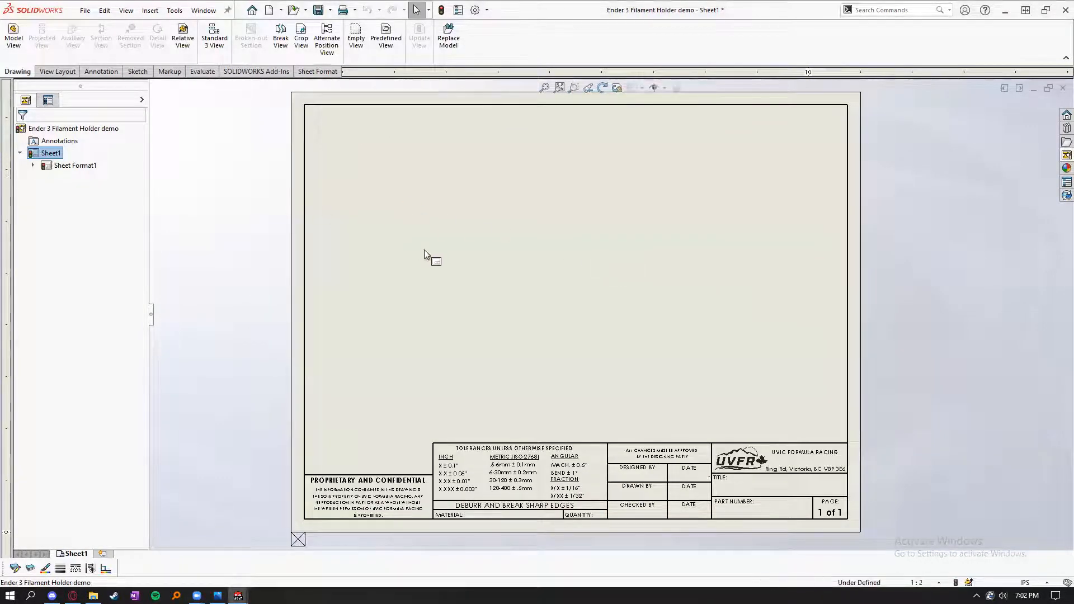
{"action": "left_click", "coordinate": [238, 297]}
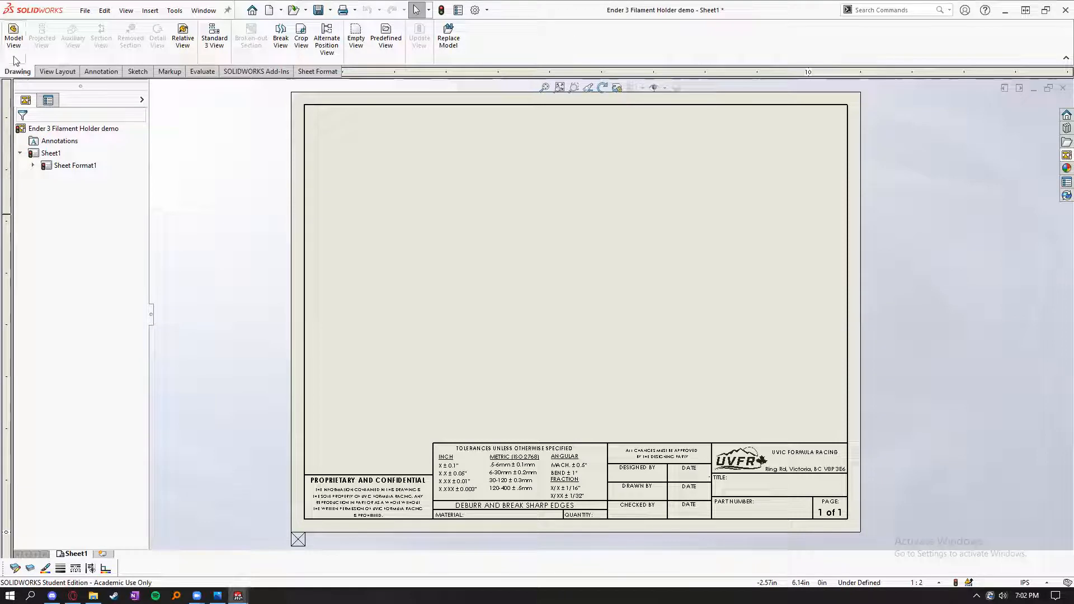
- Insert a flat pattern model view of Ender 3 Filament Holder demo near the middle of the sheet
{"action": "left_click", "coordinate": [13, 35]}
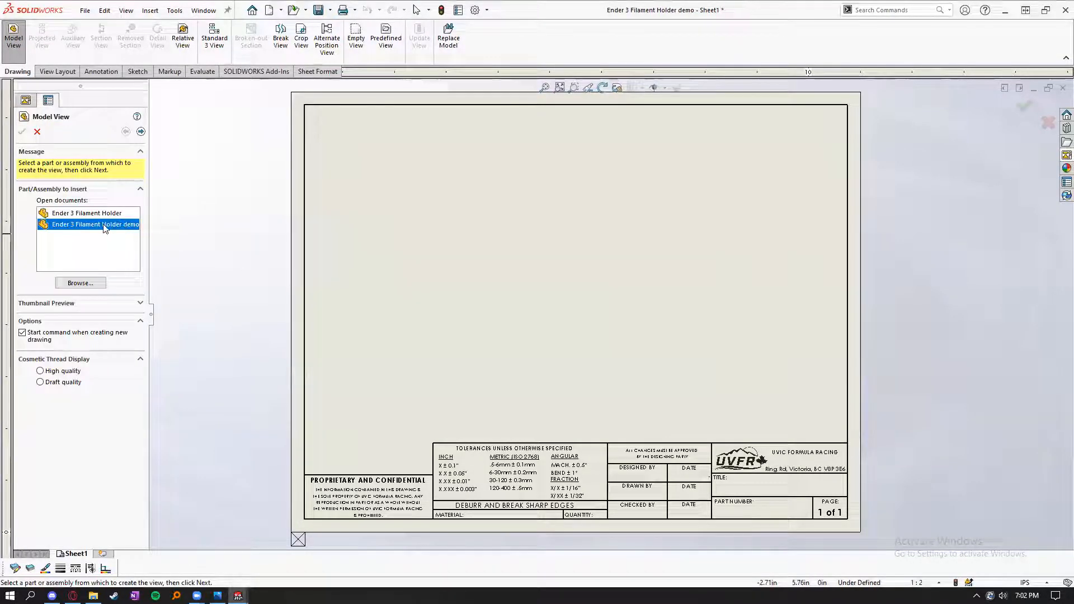
{"action": "left_click", "coordinate": [141, 132]}
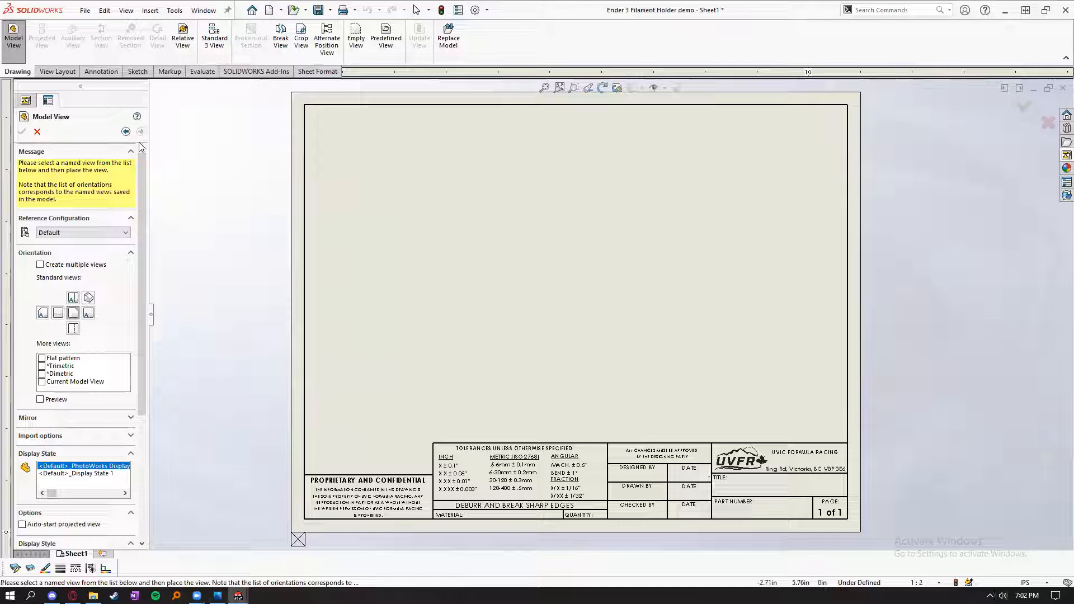
{"action": "left_click", "coordinate": [42, 358]}
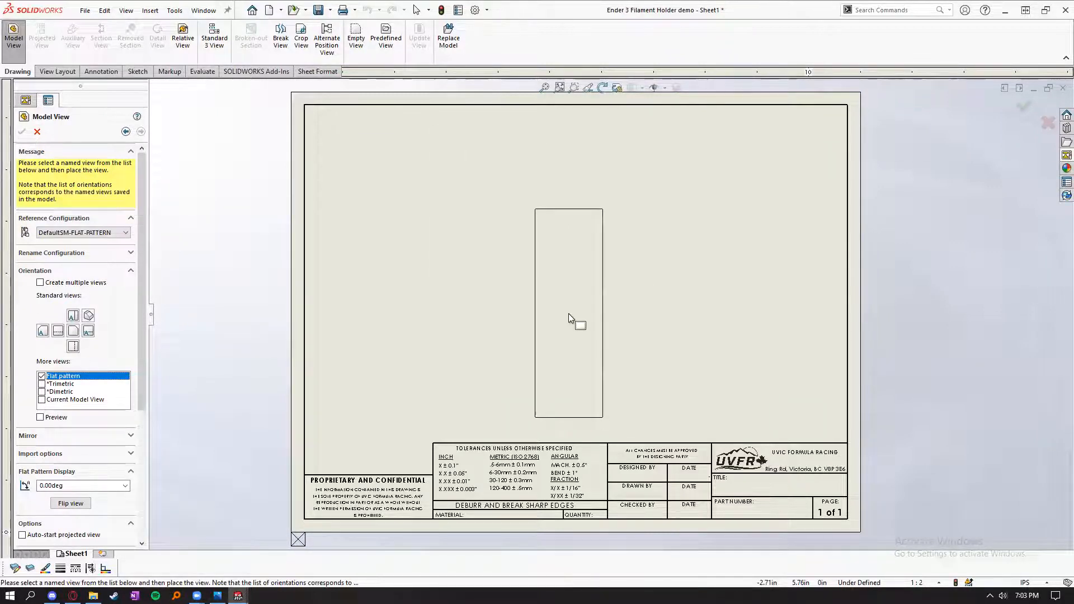
{"action": "left_click", "coordinate": [554, 275]}
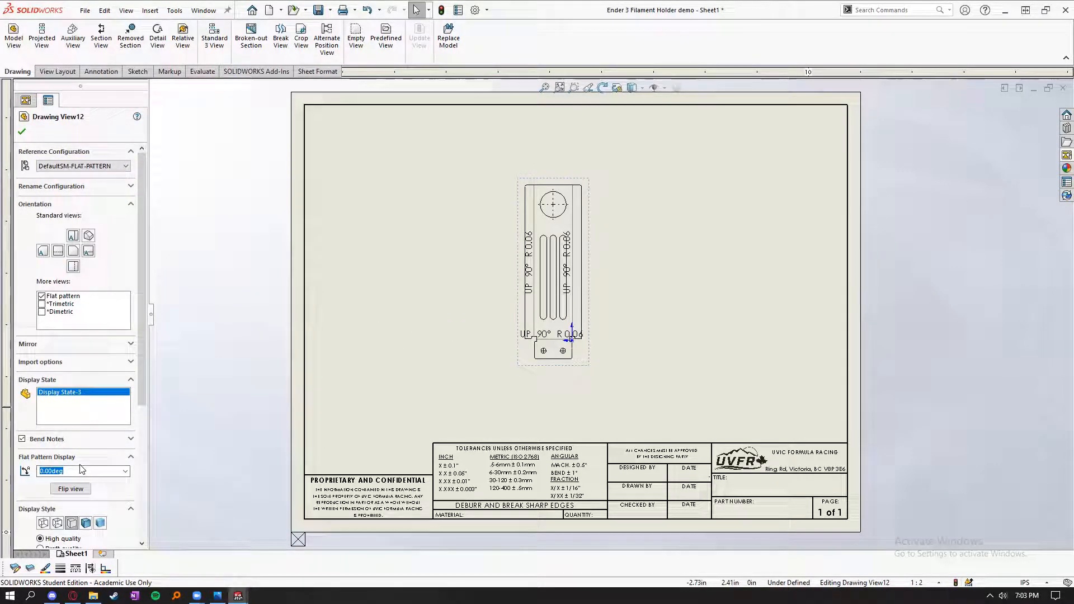
- Rotate the flat pattern view to 90° and move it toward the sheet's left side
{"action": "type", "text": "90"}
{"action": "key", "text": "Return"}
{"action": "left_click", "coordinate": [95, 472]}
{"action": "double_click", "coordinate": [93, 471]}
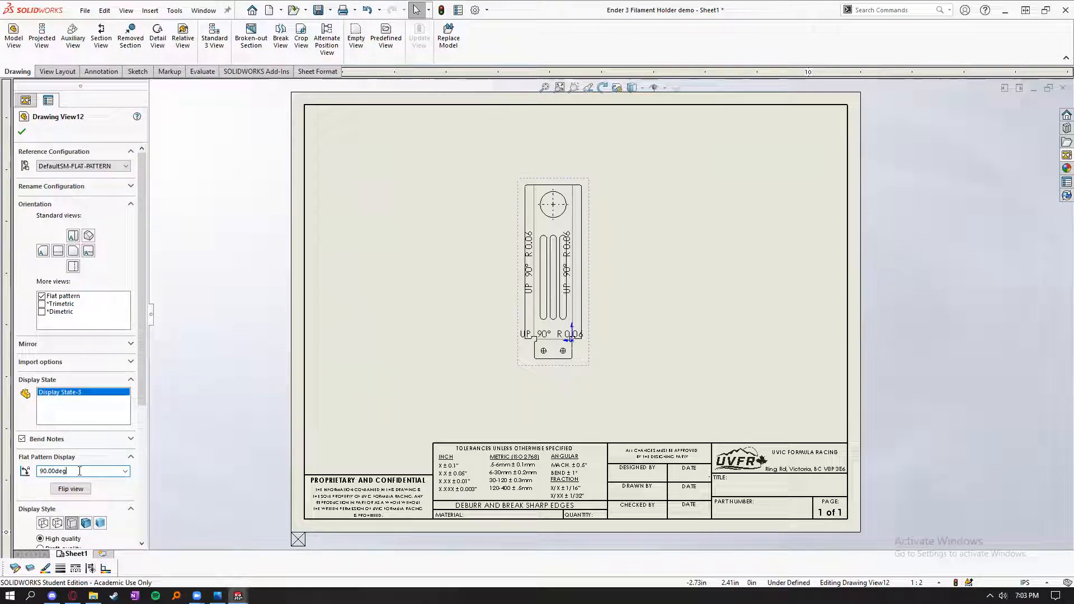
{"action": "left_click", "coordinate": [456, 289]}
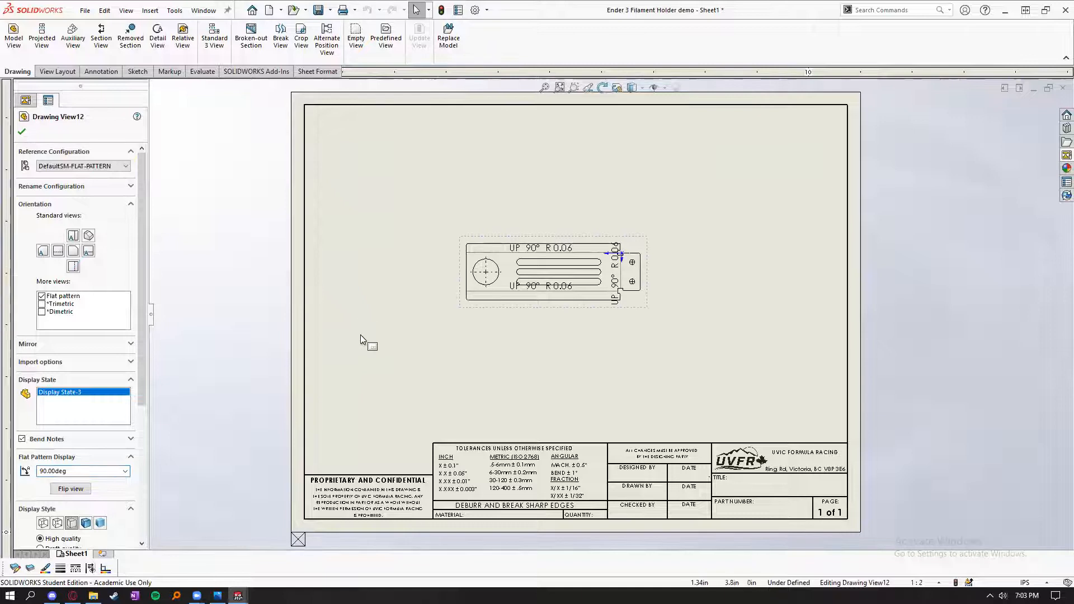
{"action": "mouse_move", "coordinate": [521, 319]}
{"action": "left_mouse_down"}
{"action": "mouse_move", "coordinate": [429, 378]}
{"action": "mouse_move", "coordinate": [439, 354]}
{"action": "mouse_move", "coordinate": [423, 336]}
{"action": "mouse_move", "coordinate": [468, 342]}
{"action": "left_mouse_up"}
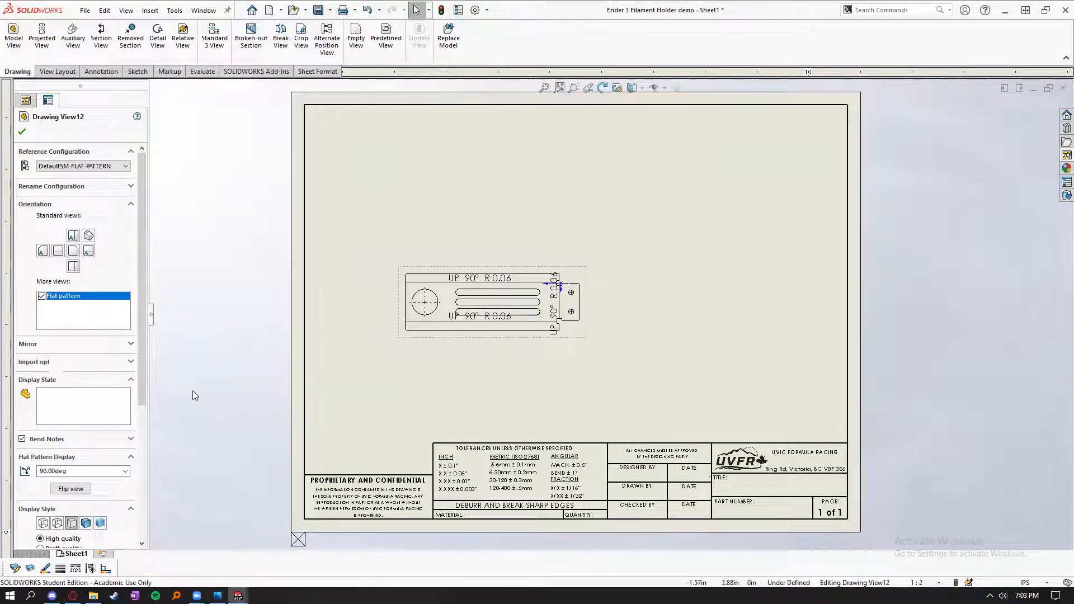
- Set the flat pattern view to a custom scale of 2:3 and move it just above the title block
{"action": "left_click_drag", "start_coordinate": [144, 394], "coordinate": [144, 478]}
{"action": "left_click", "coordinate": [40, 456]}
{"action": "left_click_drag", "start_coordinate": [58, 470], "coordinate": [14, 466]}
{"action": "type", "text": "2:3"}
{"action": "key", "text": "Return"}
{"action": "mouse_move", "coordinate": [483, 352]}
{"action": "left_mouse_down"}
{"action": "mouse_move", "coordinate": [487, 379]}
{"action": "mouse_move", "coordinate": [455, 330]}
{"action": "left_mouse_up"}
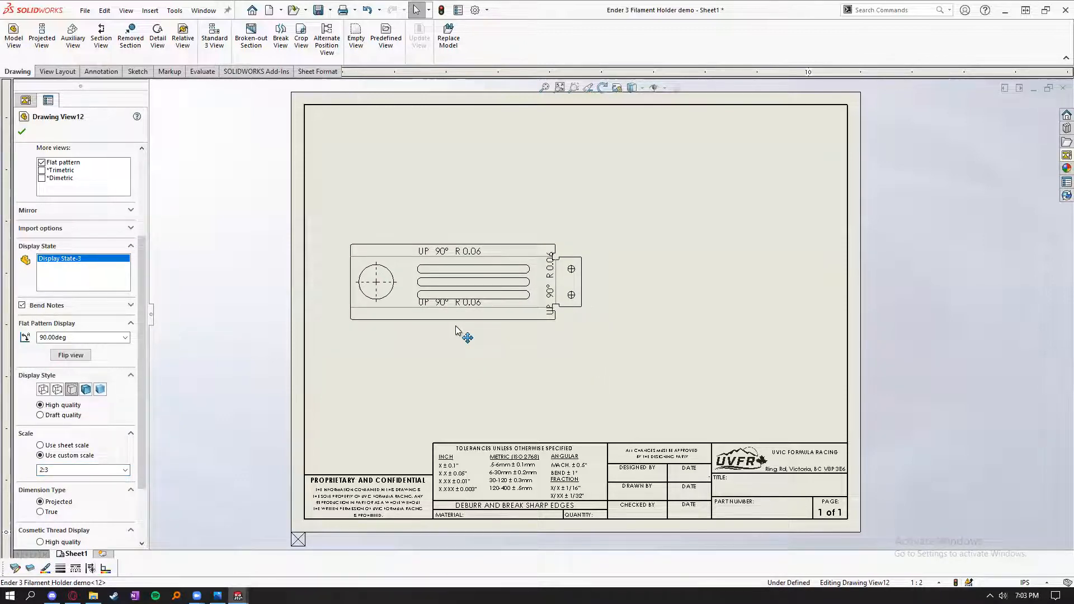
{"action": "left_click_drag", "start_coordinate": [455, 327], "coordinate": [465, 400]}
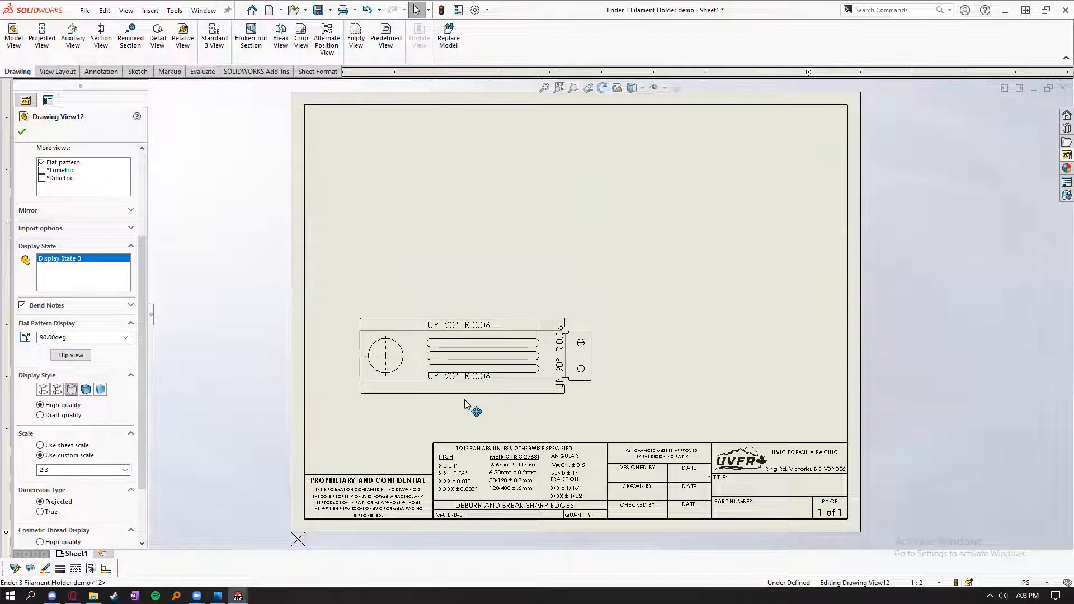
- Set the flat pattern view's rotation to 0° and move it to the left part of the sheet
{"action": "left_click_drag", "start_coordinate": [90, 338], "coordinate": [38, 337]}
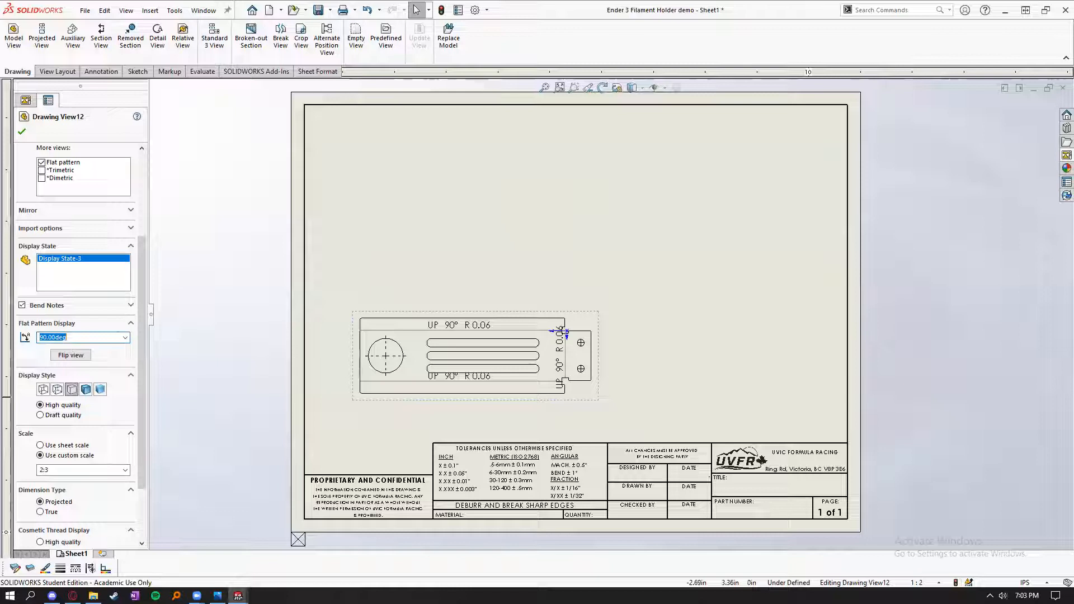
{"action": "type", "text": "0"}
{"action": "left_click", "coordinate": [338, 213]}
{"action": "mouse_move", "coordinate": [432, 334]}
{"action": "left_mouse_down"}
{"action": "mouse_move", "coordinate": [404, 256]}
{"action": "mouse_move", "coordinate": [380, 265]}
{"action": "mouse_move", "coordinate": [381, 252]}
{"action": "left_mouse_up"}
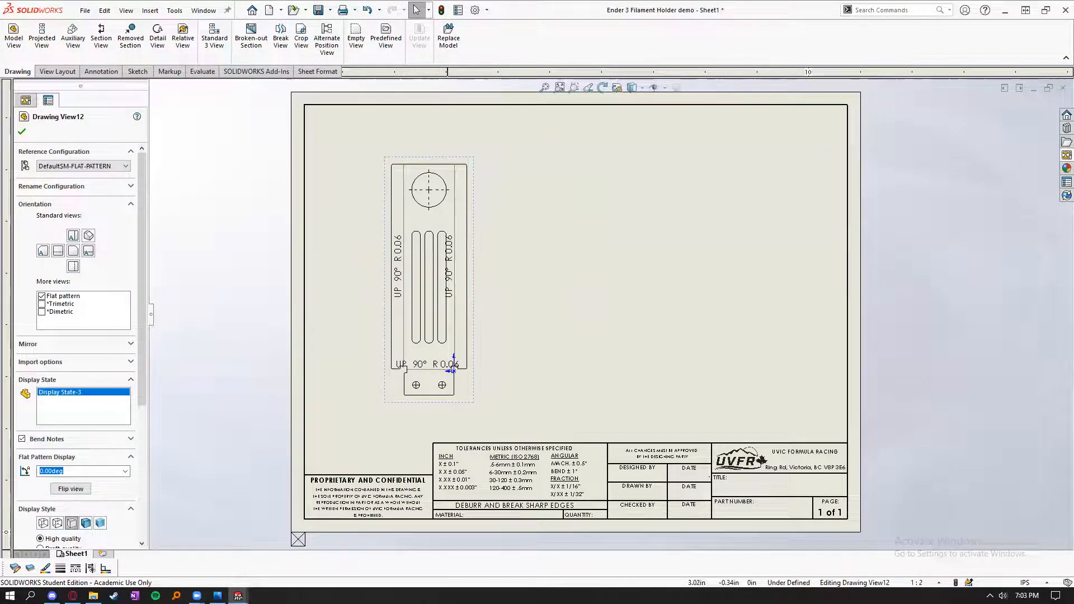
- Switch to File Explorer, preview Ender 3 Filament Holder.pdf as a layout reference, and return to the drawing
{"action": "key", "text": "alt+Tab"}
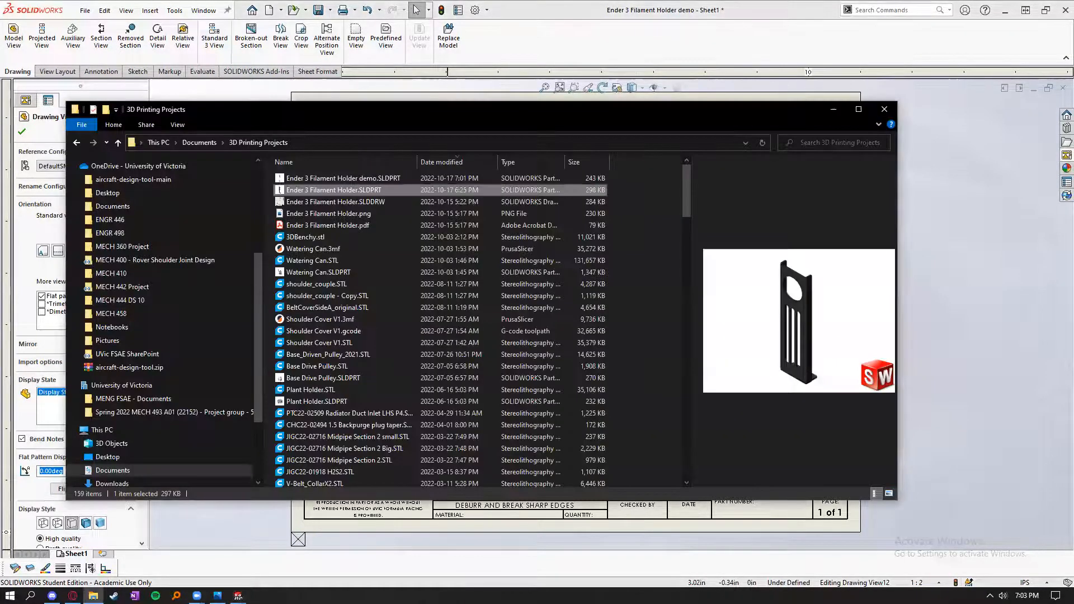
{"action": "left_click", "coordinate": [382, 225]}
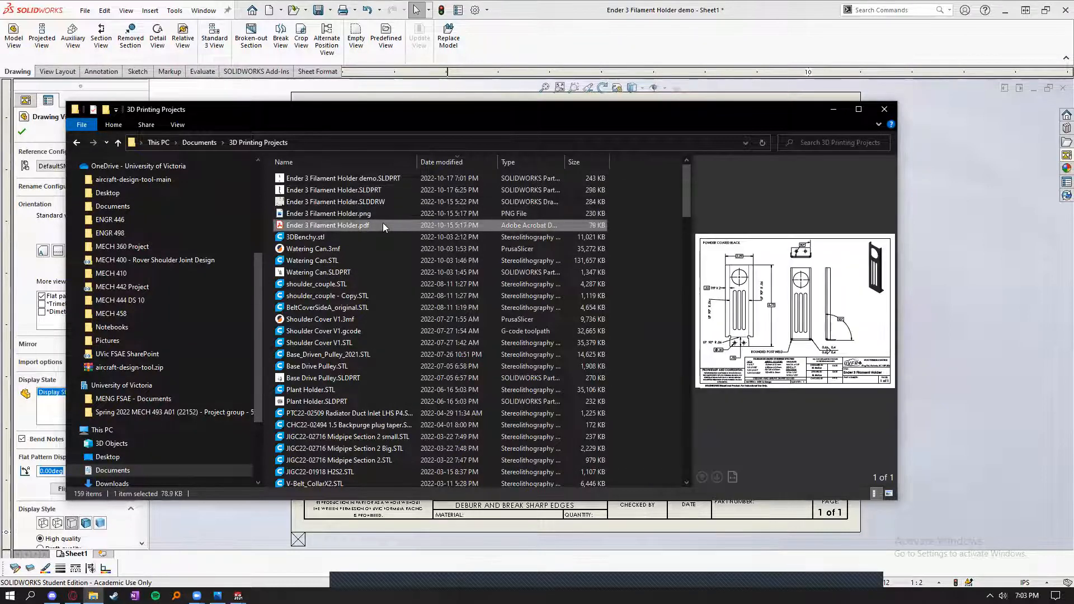
{"action": "left_click", "coordinate": [834, 109]}
- Move the left vertical bend note outside the flat pattern's left edge
{"action": "scroll", "coordinate": [491, 283], "scroll_direction": "down", "scroll_amount": 3}
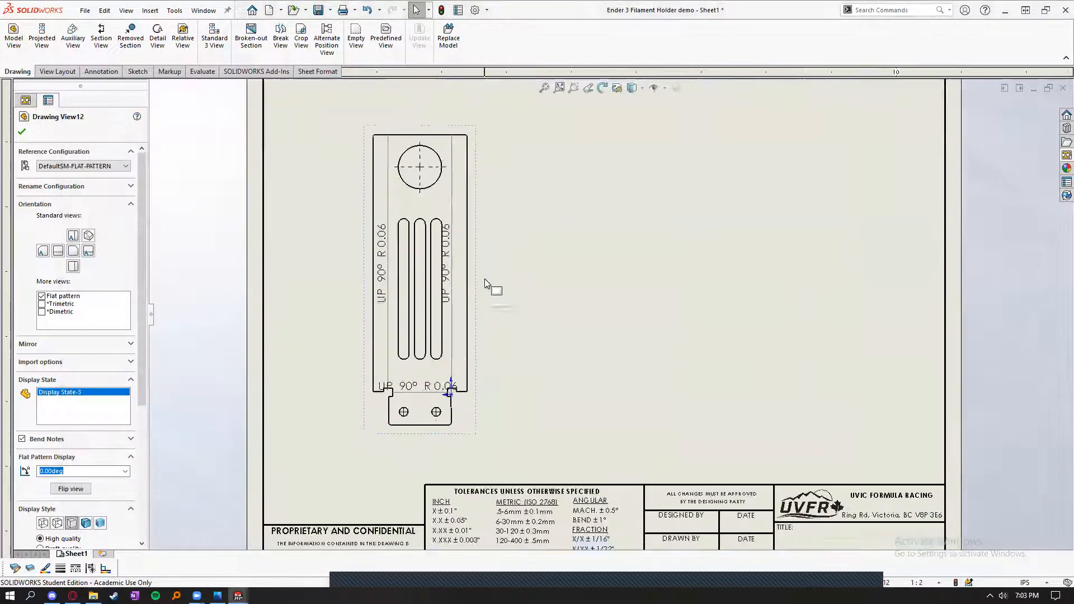
{"action": "mouse_move", "coordinate": [488, 321]}
{"action": "middle_mouse_down"}
{"action": "mouse_move", "coordinate": [495, 330]}
{"action": "mouse_move", "coordinate": [489, 309]}
{"action": "middle_mouse_up"}
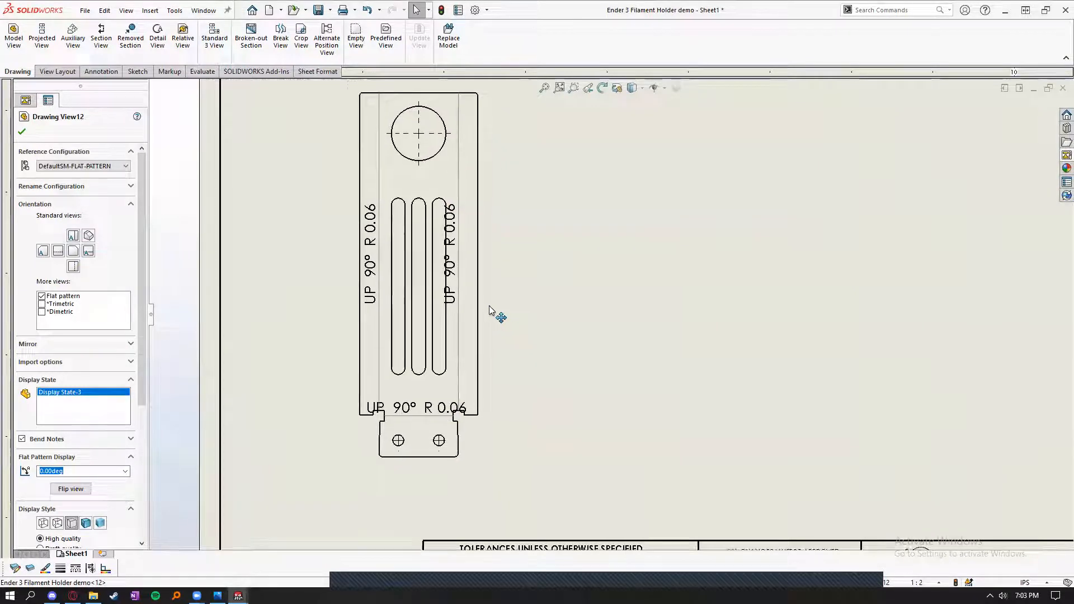
{"action": "scroll", "coordinate": [575, 353], "scroll_direction": "up", "scroll_amount": 3}
{"action": "scroll", "coordinate": [614, 271], "scroll_direction": "down", "scroll_amount": 2}
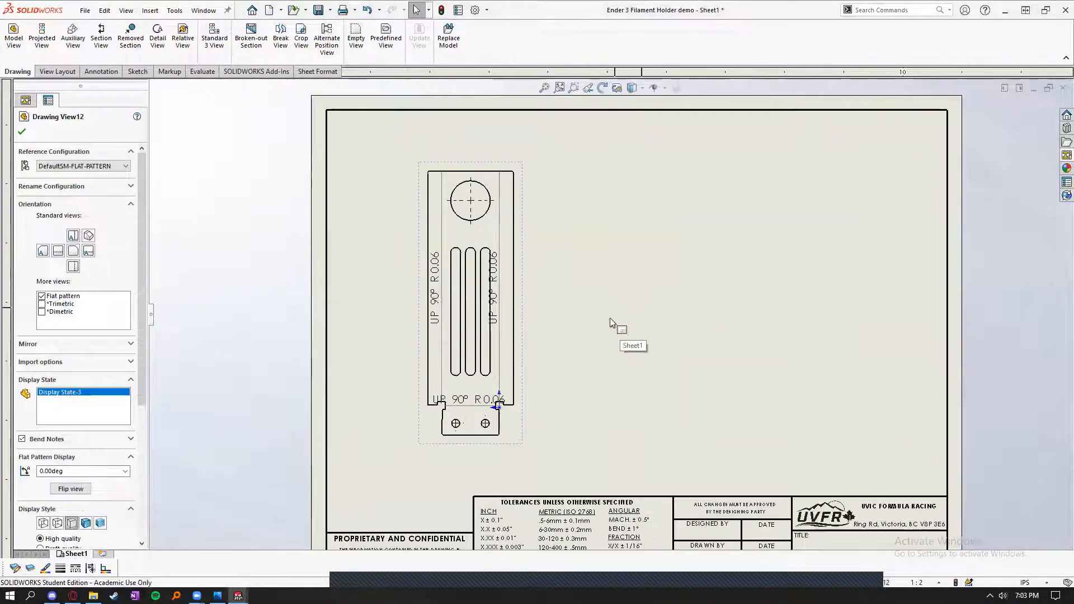
{"action": "left_click_drag", "start_coordinate": [432, 278], "coordinate": [384, 256]}
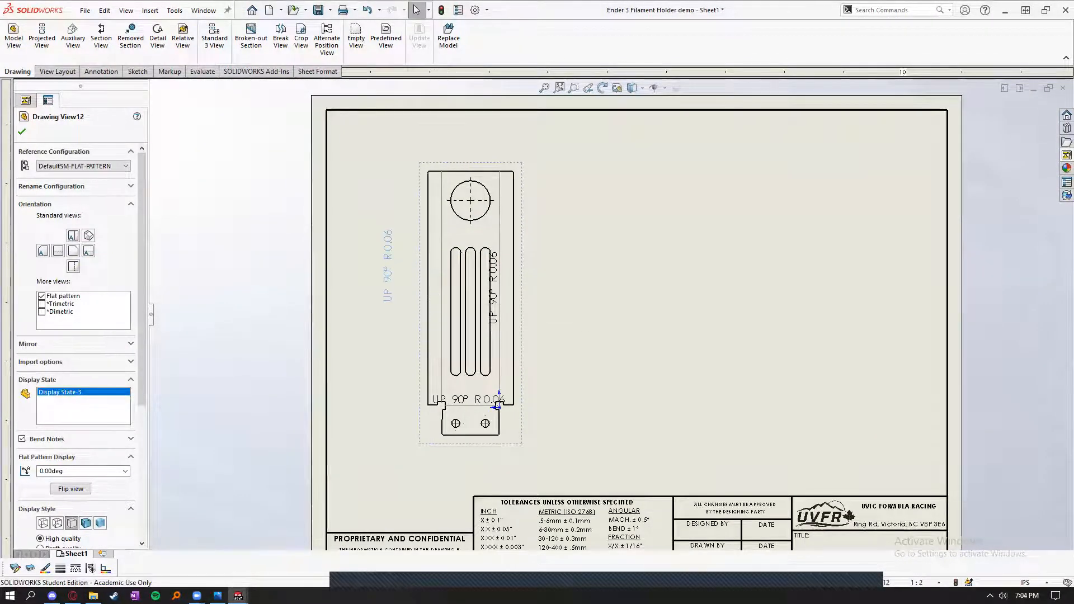
- Move the right vertical bend note outside the flat pattern's right edge and the horizontal bend note beside the bottom tab
{"action": "left_click_drag", "start_coordinate": [485, 274], "coordinate": [531, 227]}
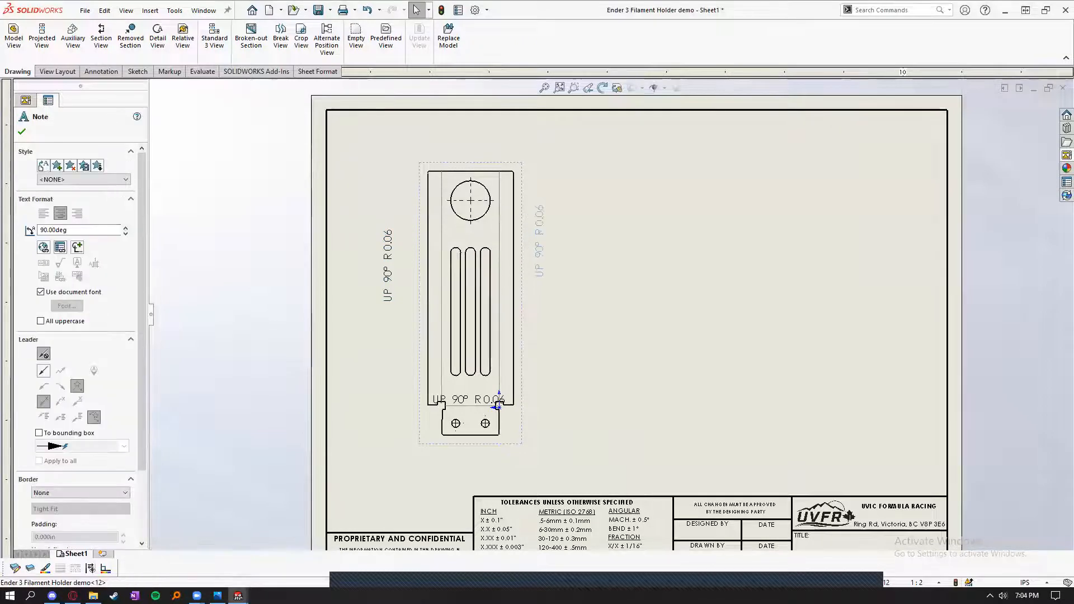
{"action": "left_click_drag", "start_coordinate": [474, 398], "coordinate": [392, 416]}
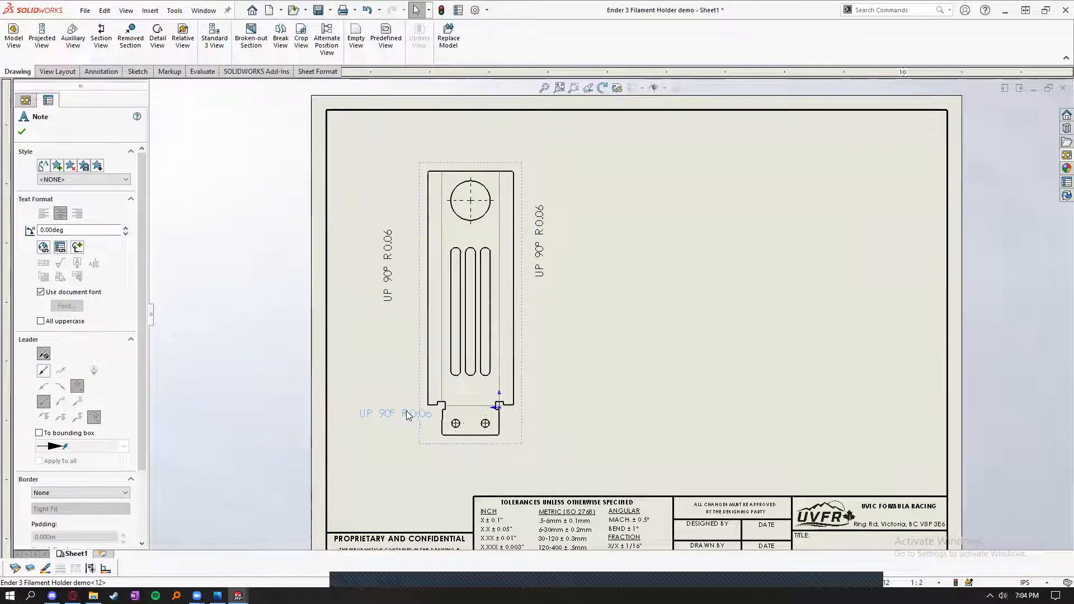
{"action": "left_click", "coordinate": [389, 437]}
- Fine-tune the positions of the three bend notes so they sit clear of the flat pattern's outline
{"action": "scroll", "coordinate": [442, 363], "scroll_direction": "down", "scroll_amount": 3}
{"action": "mouse_move", "coordinate": [591, 190]}
{"action": "left_mouse_down"}
{"action": "mouse_move", "coordinate": [579, 234]}
{"action": "mouse_move", "coordinate": [587, 228]}
{"action": "left_mouse_up"}
{"action": "left_click_drag", "start_coordinate": [383, 248], "coordinate": [408, 244]}
{"action": "left_click_drag", "start_coordinate": [386, 438], "coordinate": [379, 444]}
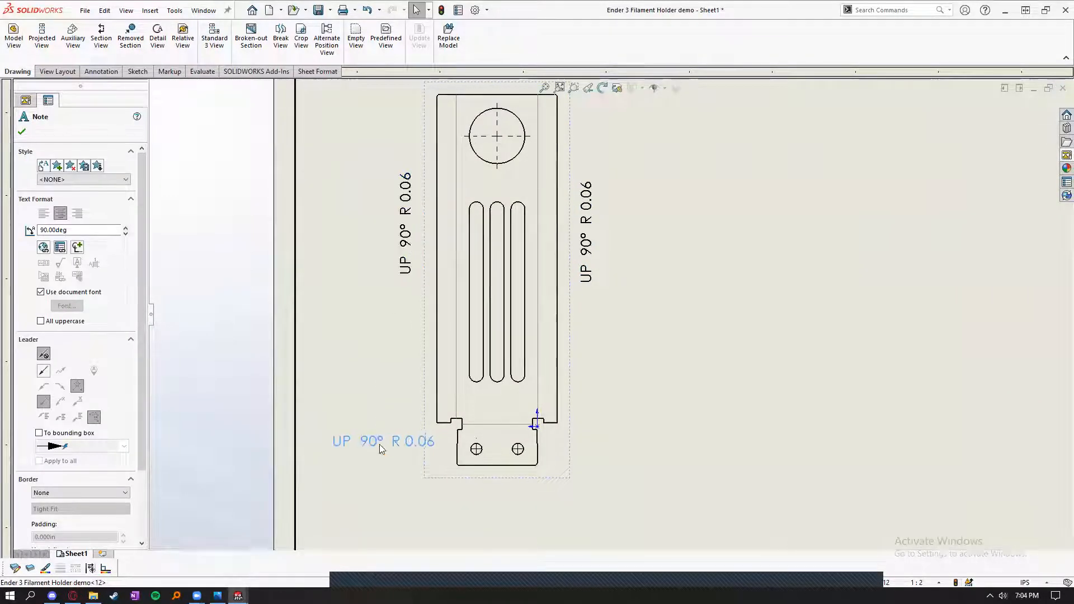
{"action": "left_click_drag", "start_coordinate": [408, 244], "coordinate": [398, 254]}
{"action": "left_click", "coordinate": [648, 341]}
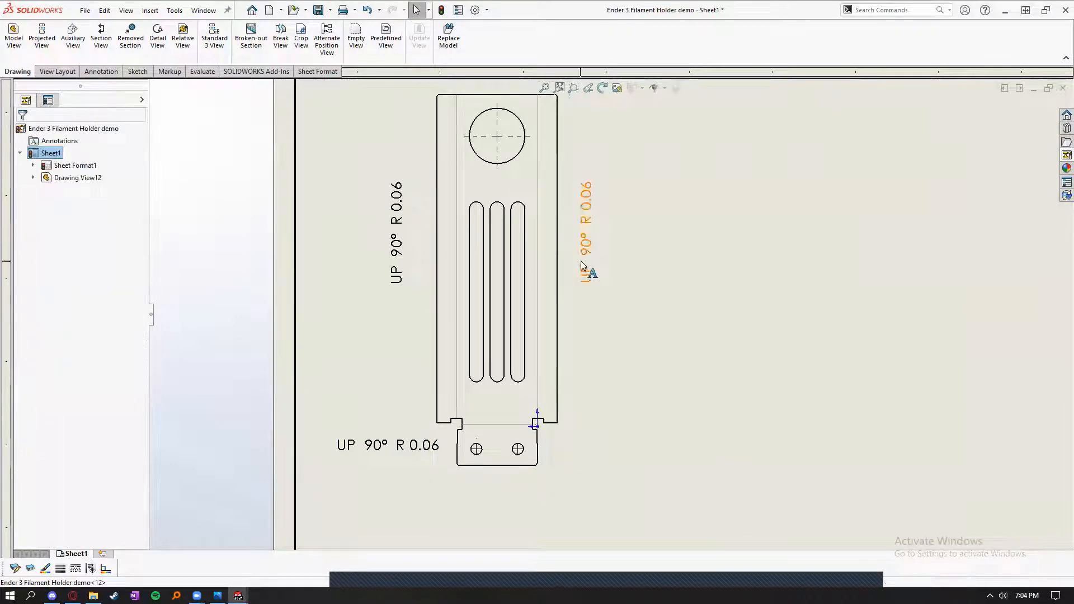
{"action": "left_click_drag", "start_coordinate": [585, 268], "coordinate": [585, 265]}
{"action": "left_click_drag", "start_coordinate": [408, 252], "coordinate": [412, 257]}
{"action": "left_click", "coordinate": [374, 316]}
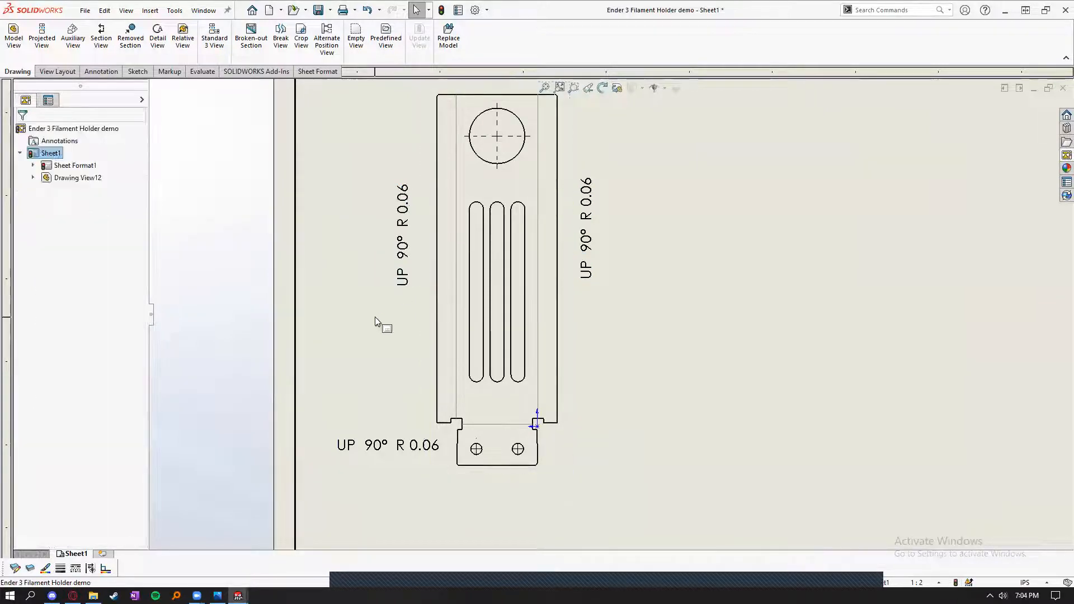
- Dimension the left flange's width from its bend line to the outer edge, placing the value outside the upper left edge
{"action": "scroll", "coordinate": [375, 316], "scroll_direction": "up", "scroll_amount": 1}
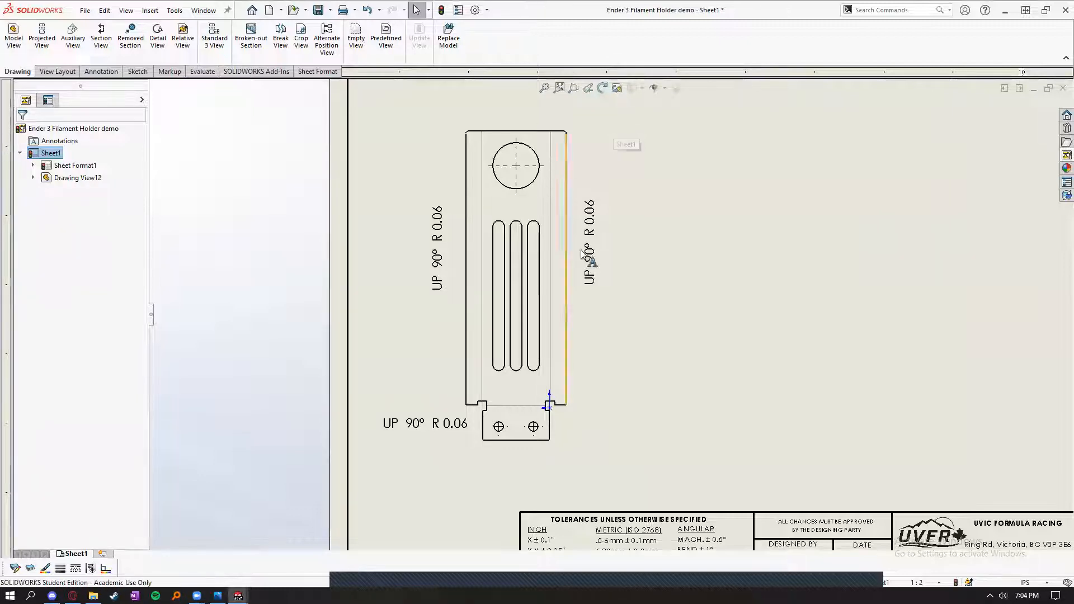
{"action": "scroll", "coordinate": [617, 254], "scroll_direction": "down", "scroll_amount": 1}
{"action": "scroll", "coordinate": [615, 201], "scroll_direction": "down", "scroll_amount": 1}
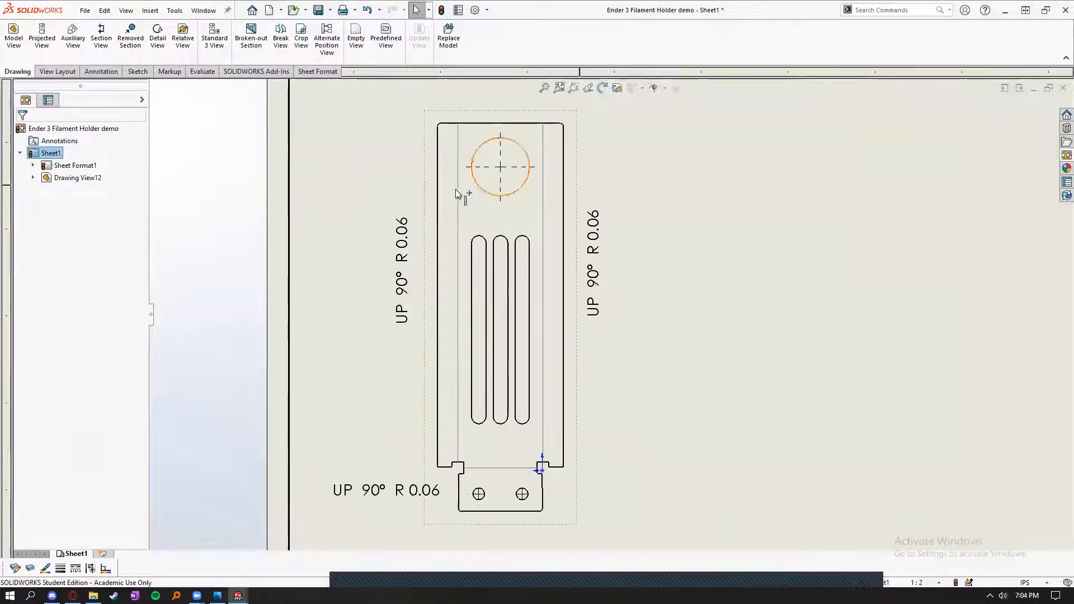
{"action": "left_click", "coordinate": [99, 72]}
{"action": "left_click", "coordinate": [20, 34]}
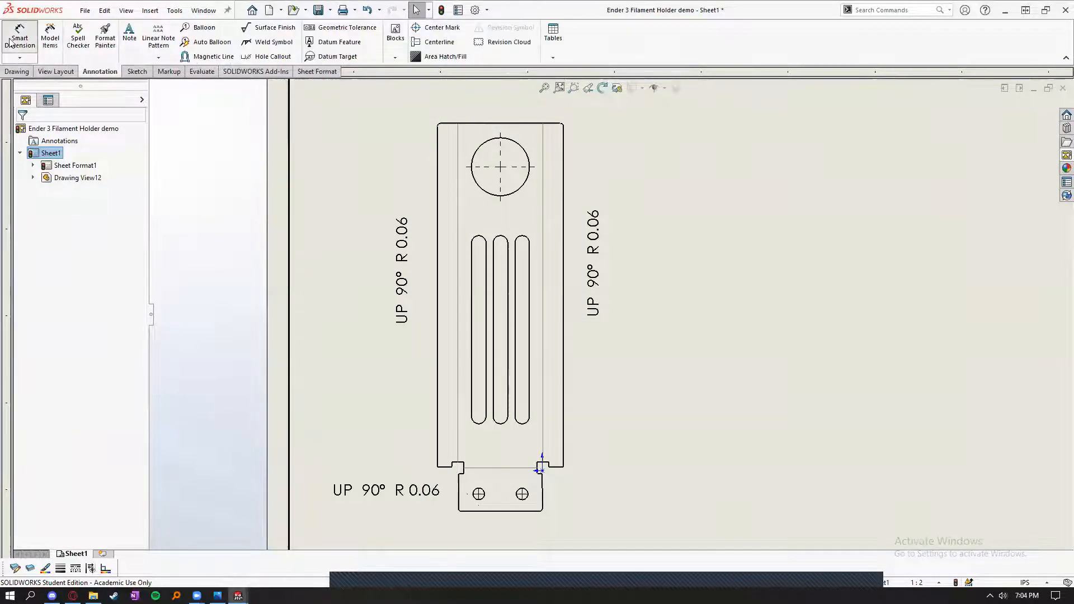
{"action": "left_click", "coordinate": [459, 194]}
{"action": "scroll", "coordinate": [458, 197], "scroll_direction": "down", "scroll_amount": 2}
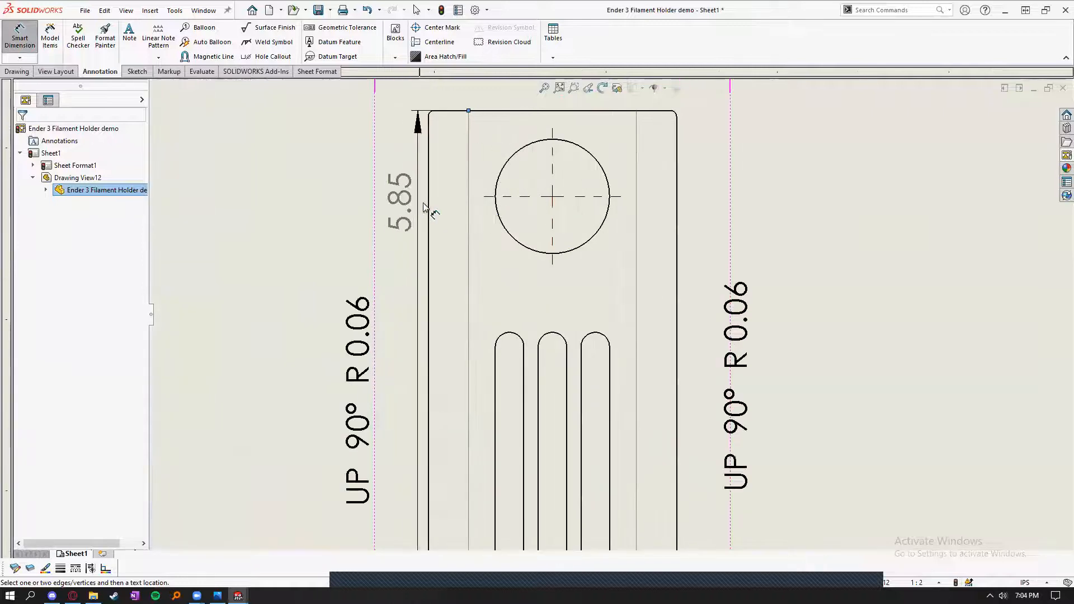
{"action": "left_click", "coordinate": [427, 209]}
{"action": "scroll", "coordinate": [338, 235], "scroll_direction": "up", "scroll_amount": 2}
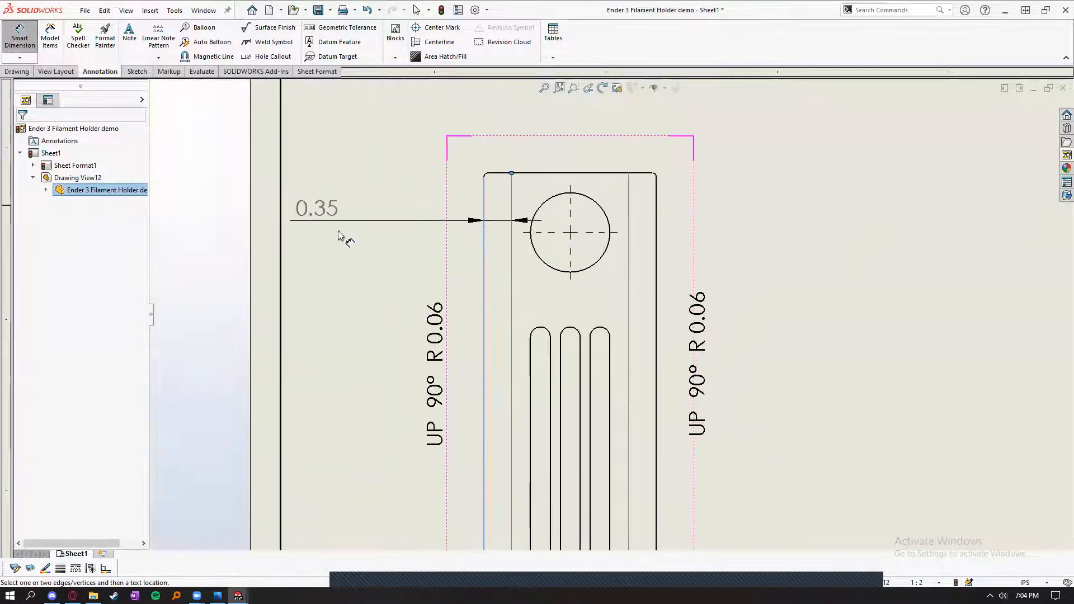
{"action": "left_click", "coordinate": [369, 236]}
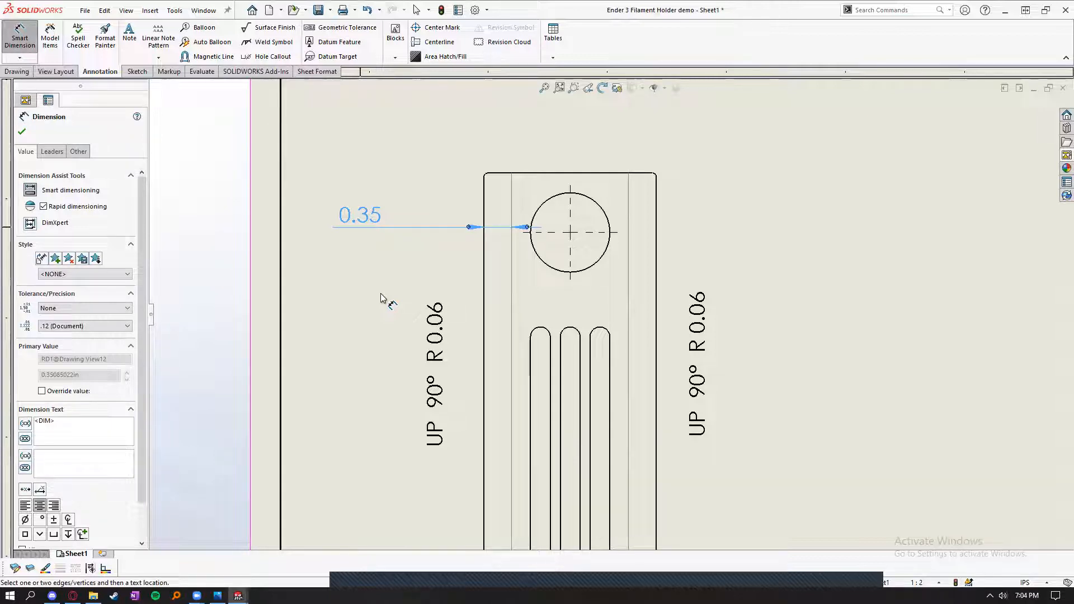
{"action": "left_click_drag", "start_coordinate": [369, 208], "coordinate": [366, 194]}
{"action": "left_click", "coordinate": [369, 193]}
- Dimension the right flange's width from its bend line to the outer edge, placing the value outside the upper right edge
{"action": "key", "text": "z"}
{"action": "scroll", "coordinate": [412, 283], "scroll_direction": "up", "scroll_amount": 3}
{"action": "scroll", "coordinate": [455, 314], "scroll_direction": "down", "scroll_amount": 2}
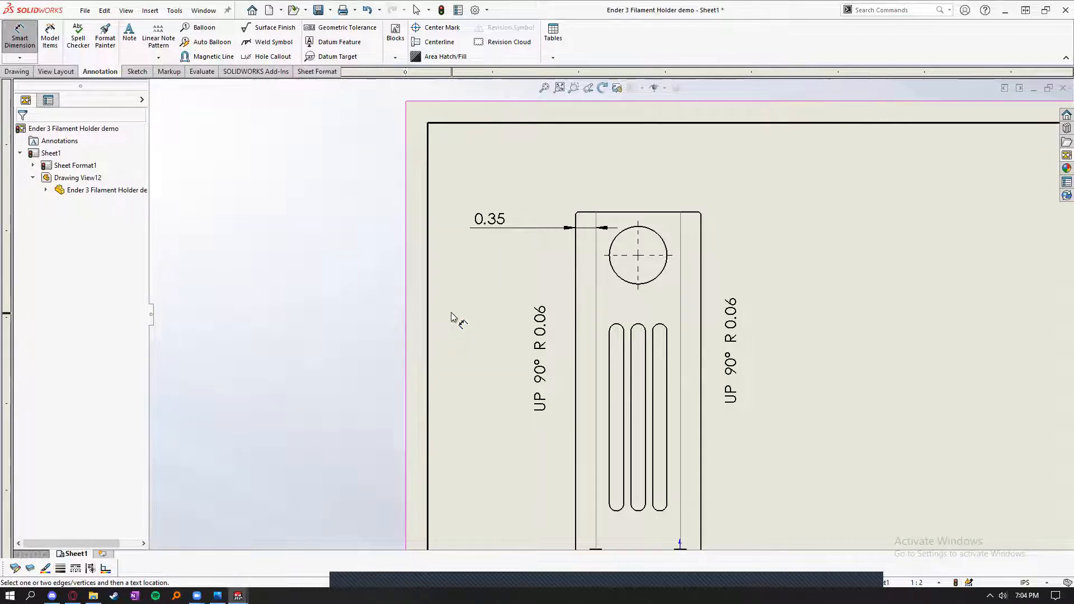
{"action": "left_click", "coordinate": [681, 241]}
{"action": "left_click", "coordinate": [700, 242]}
{"action": "left_click", "coordinate": [780, 227]}
{"action": "key", "text": "Escape"}
- Align the right flange's width dimension horizontally with the left flange's dimension
{"action": "scroll", "coordinate": [772, 347], "scroll_direction": "up", "scroll_amount": 3}
{"action": "scroll", "coordinate": [744, 389], "scroll_direction": "down", "scroll_amount": 2}
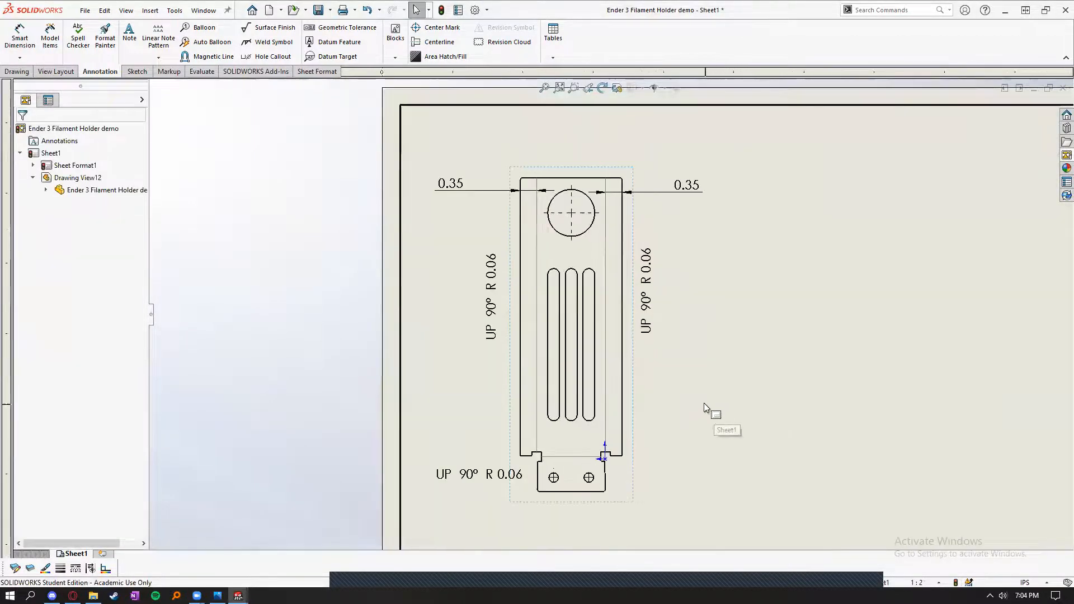
{"action": "scroll", "coordinate": [672, 229], "scroll_direction": "down", "scroll_amount": 2}
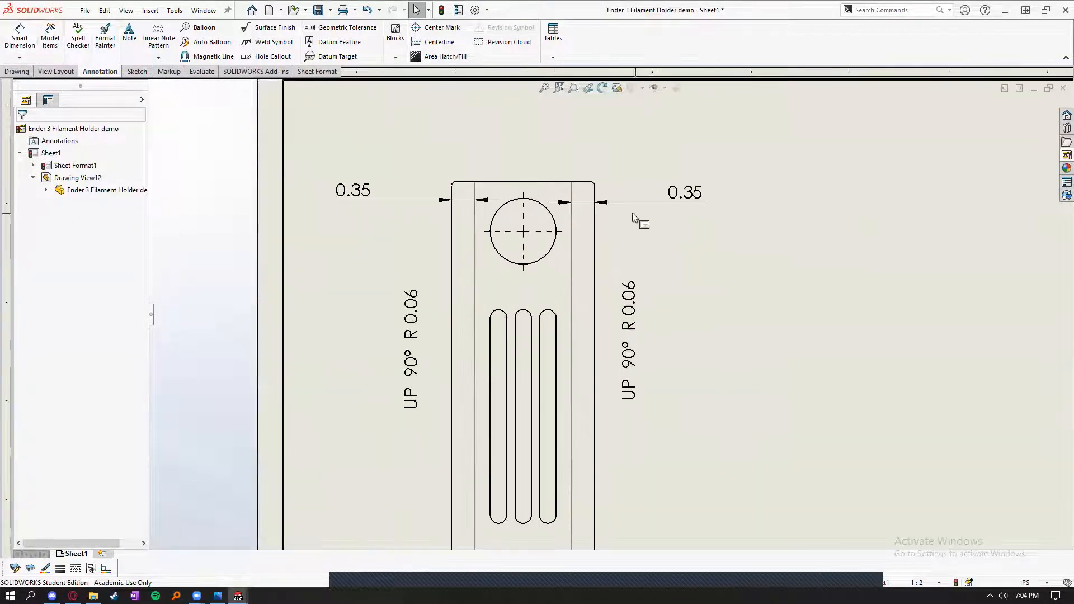
{"action": "left_click_drag", "start_coordinate": [605, 202], "coordinate": [679, 193]}
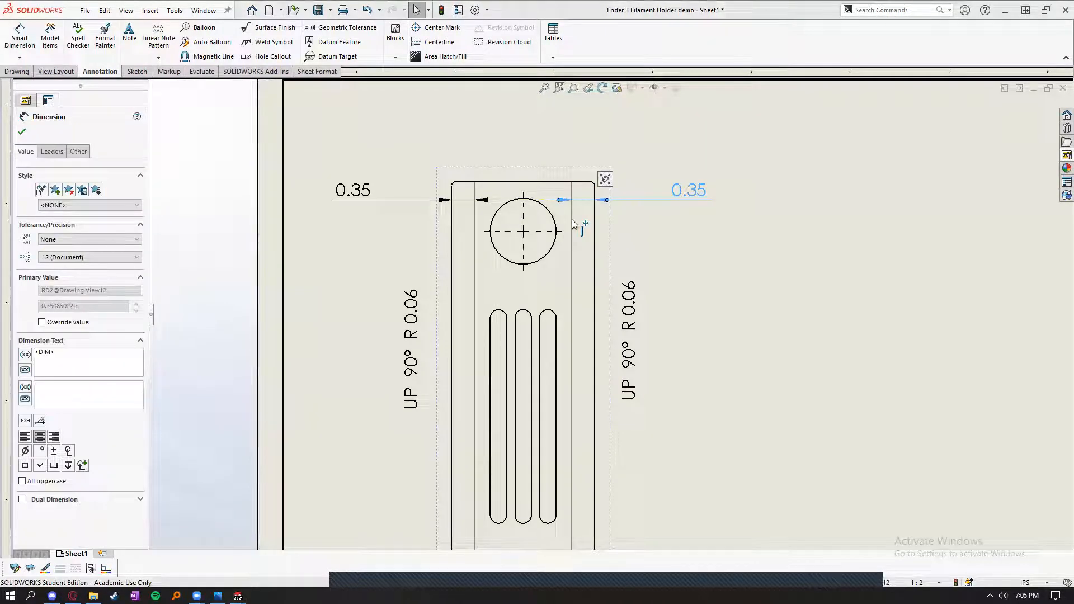
{"action": "key", "text": "Escape"}
- Dimension the bottom tab's height from its bend line to its lower edge, placing the value below the tab
{"action": "scroll", "coordinate": [643, 313], "scroll_direction": "up", "scroll_amount": 2}
{"action": "scroll", "coordinate": [564, 308], "scroll_direction": "down", "scroll_amount": 1}
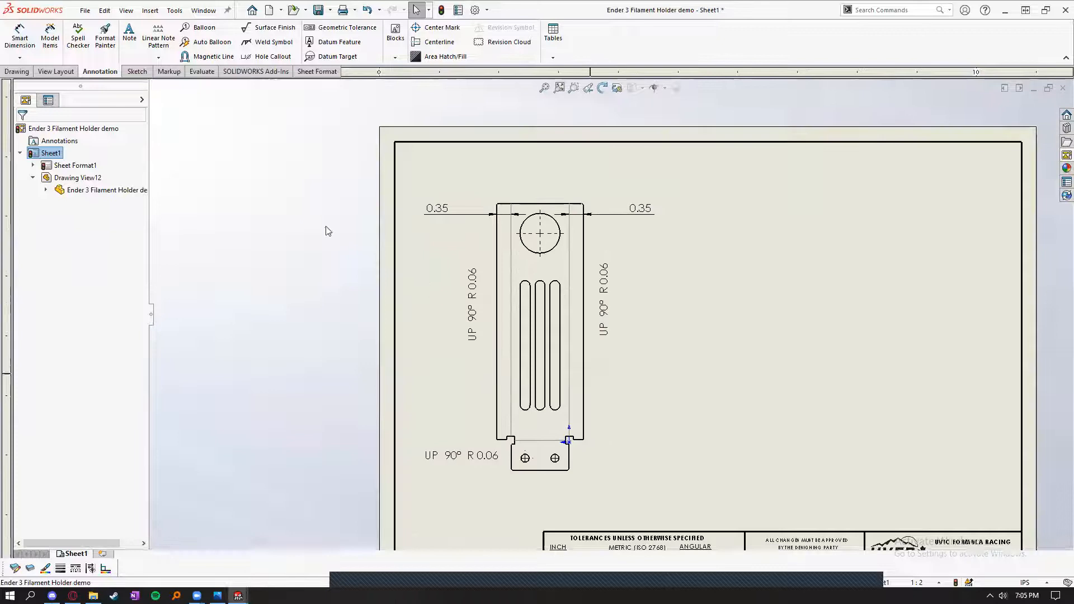
{"action": "left_click", "coordinate": [20, 36]}
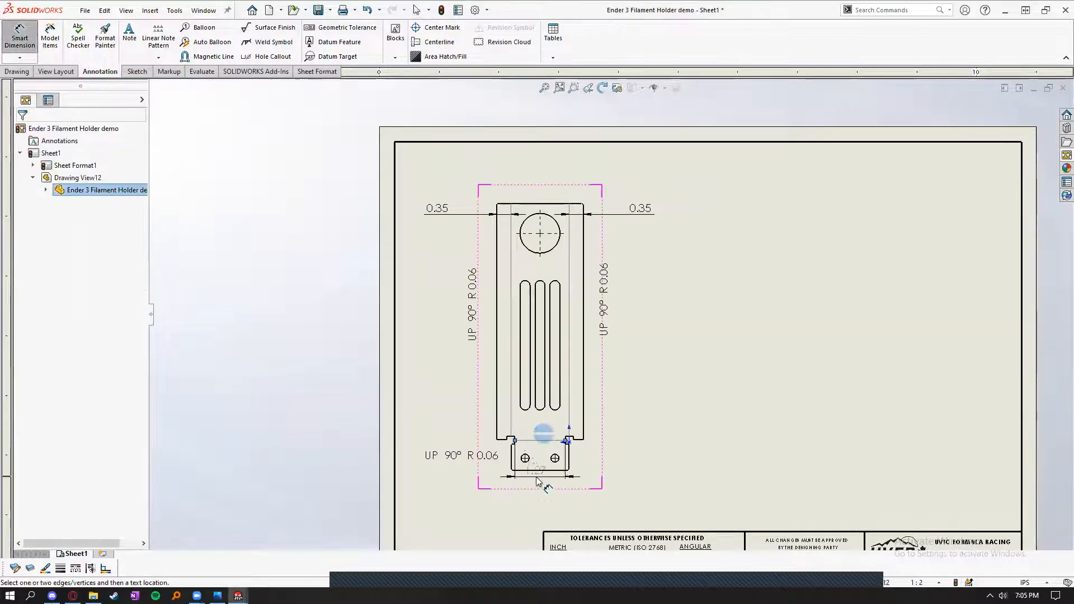
{"action": "left_click", "coordinate": [530, 469]}
{"action": "left_click", "coordinate": [559, 523]}
{"action": "key", "text": "Escape"}
{"action": "scroll", "coordinate": [554, 517], "scroll_direction": "up", "scroll_amount": 2}
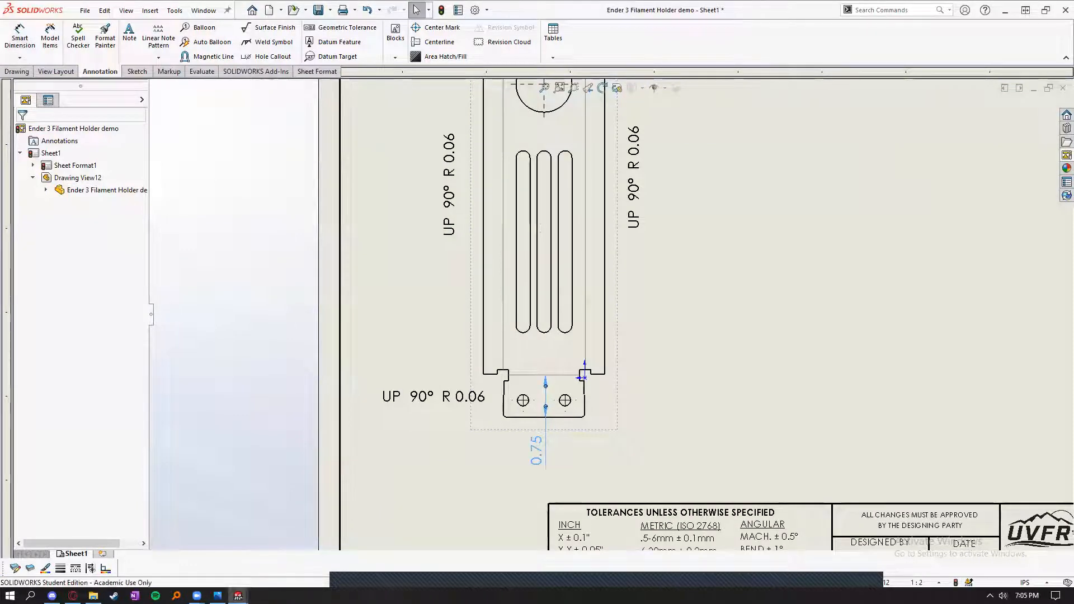
{"action": "left_click", "coordinate": [611, 453]}
- Shift both flange width dimensions slightly closer to the flat pattern view
{"action": "scroll", "coordinate": [616, 336], "scroll_direction": "up", "scroll_amount": 4}
{"action": "scroll", "coordinate": [662, 221], "scroll_direction": "down", "scroll_amount": 2}
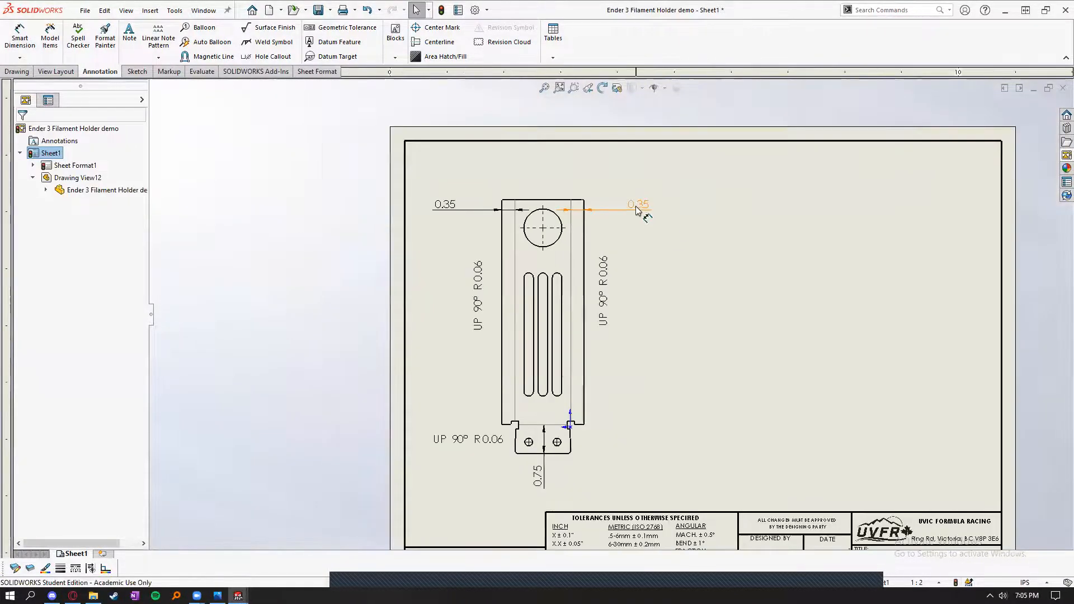
{"action": "left_click", "coordinate": [637, 208]}
{"action": "left_click", "coordinate": [657, 254]}
{"action": "left_click_drag", "start_coordinate": [649, 207], "coordinate": [637, 206]}
{"action": "left_click", "coordinate": [440, 214]}
{"action": "left_click_drag", "start_coordinate": [447, 206], "coordinate": [452, 205]}
{"action": "left_click", "coordinate": [675, 430]}
- Hide the origin marker in the flat pattern view
{"action": "scroll", "coordinate": [586, 431], "scroll_direction": "down", "scroll_amount": 8}
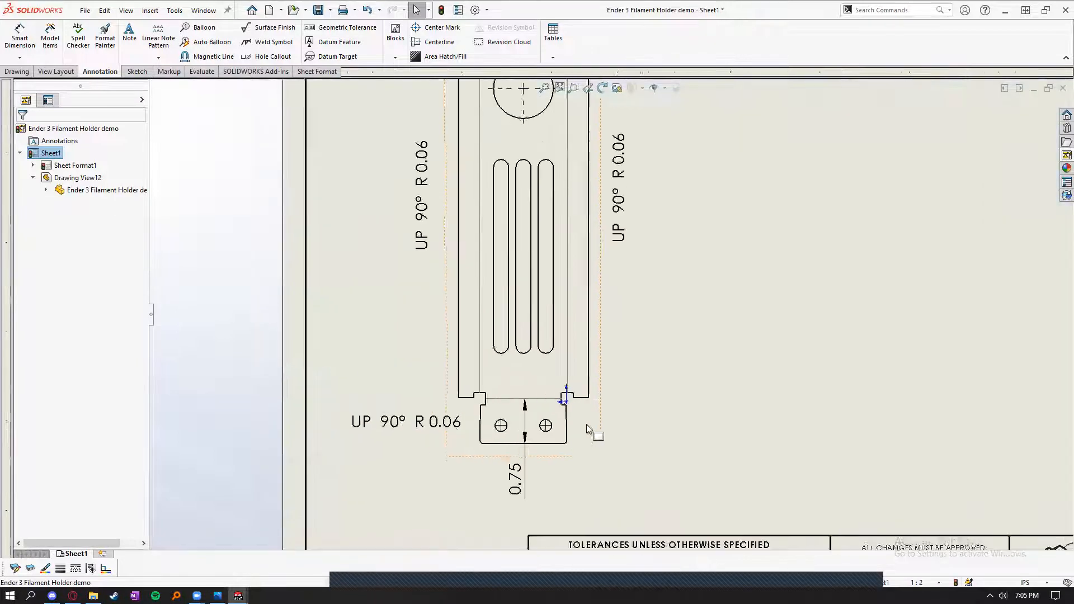
{"action": "left_click", "coordinate": [588, 346]}
{"action": "left_click", "coordinate": [779, 369]}
{"action": "scroll", "coordinate": [761, 359], "scroll_direction": "up", "scroll_amount": 6}
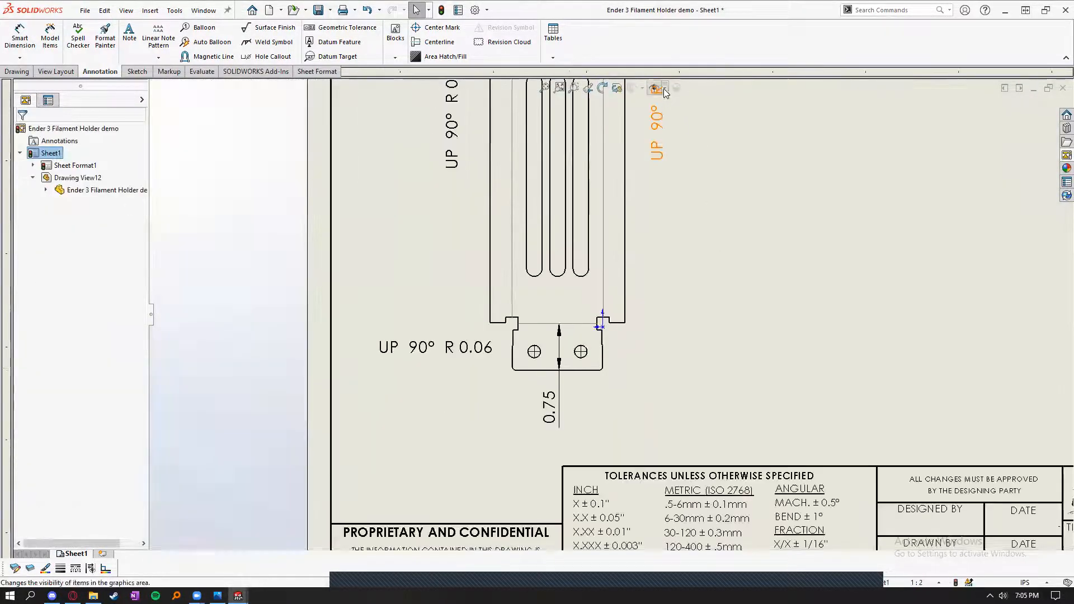
{"action": "left_click", "coordinate": [663, 88]}
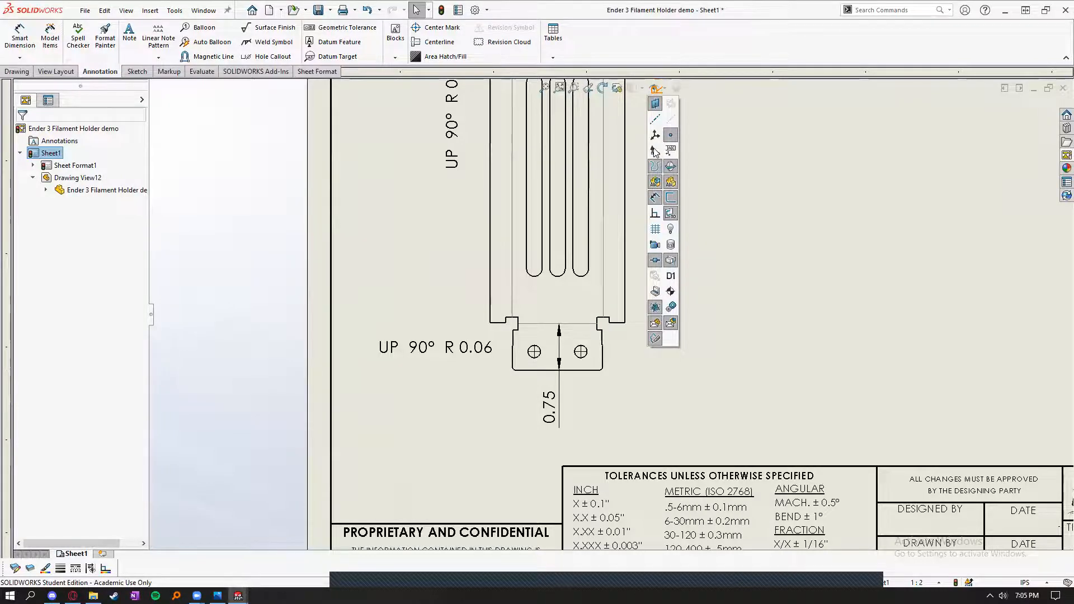
{"action": "key", "text": "f"}
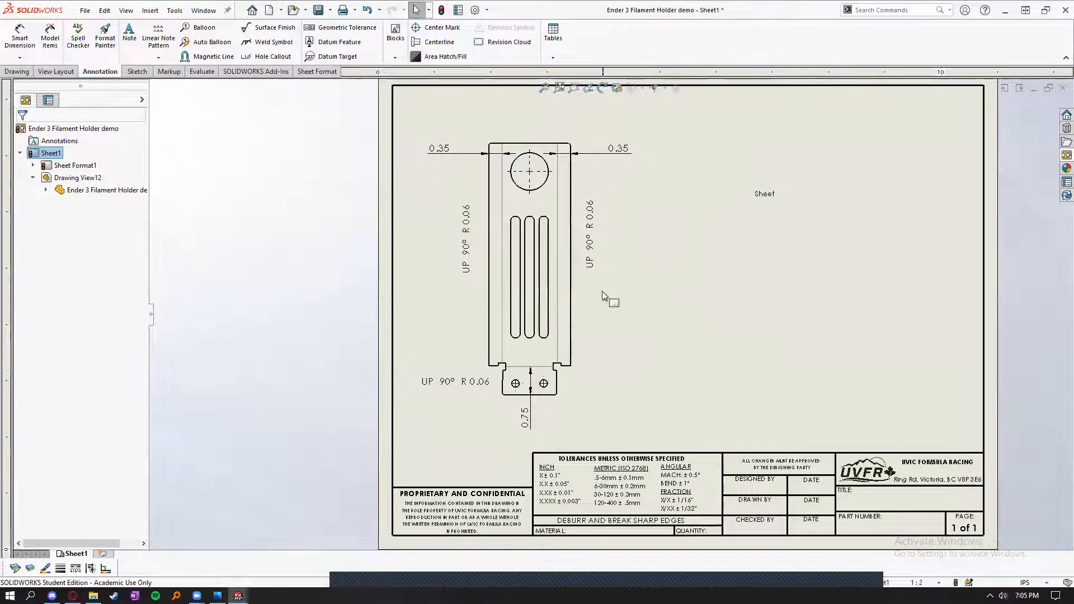
{"action": "scroll", "coordinate": [602, 290], "scroll_direction": "down", "scroll_amount": 3}
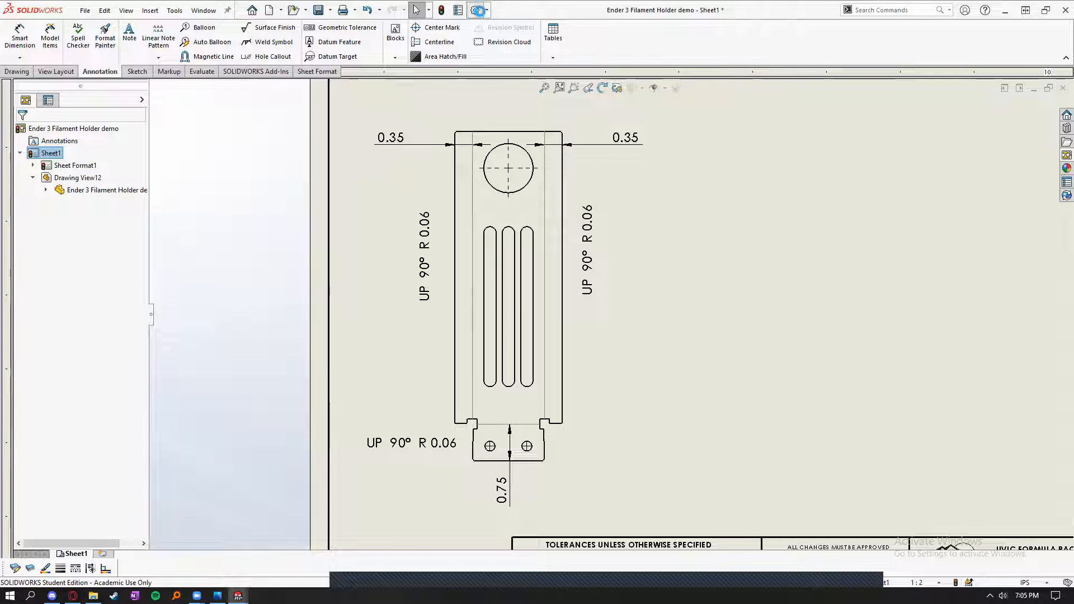
- Load UVFR Drawing Standard.sldstd from the UVic FSAE Templates folder as the document's drafting standard
{"action": "left_click", "coordinate": [476, 10]}
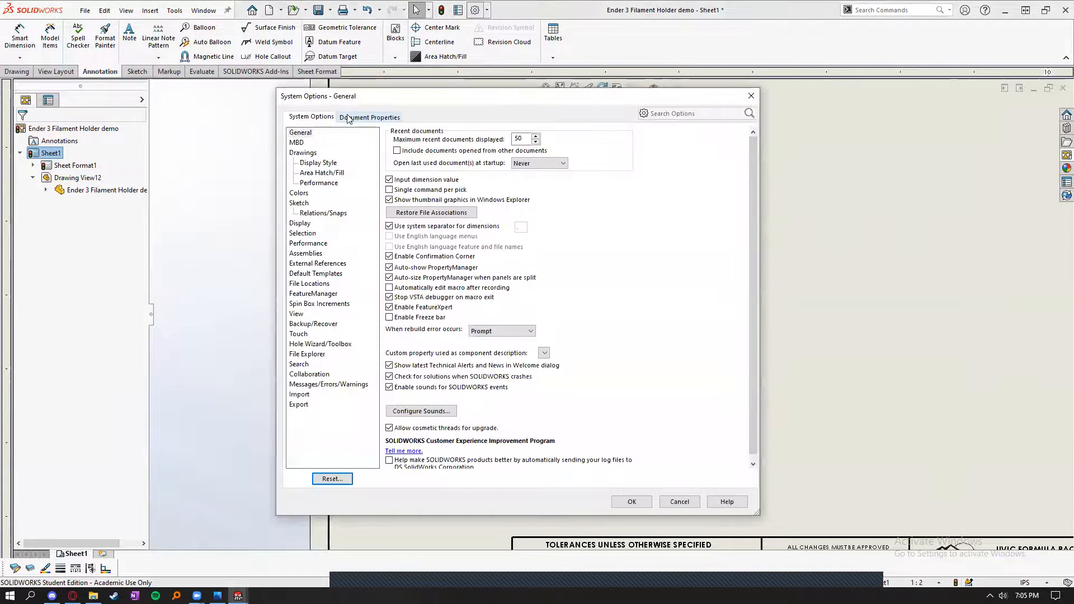
{"action": "left_click", "coordinate": [352, 118]}
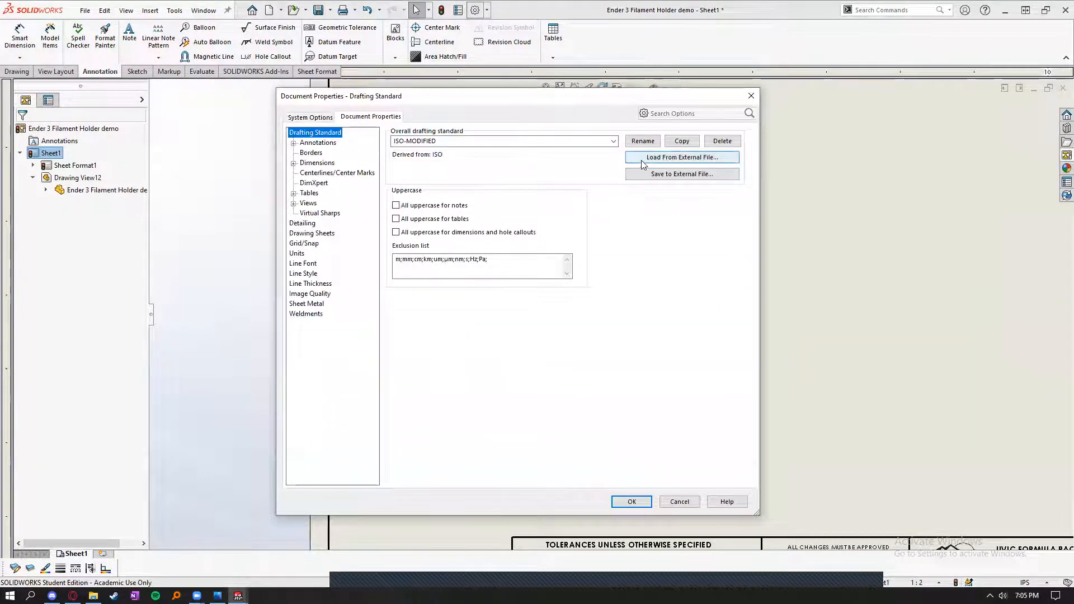
{"action": "left_click", "coordinate": [638, 161]}
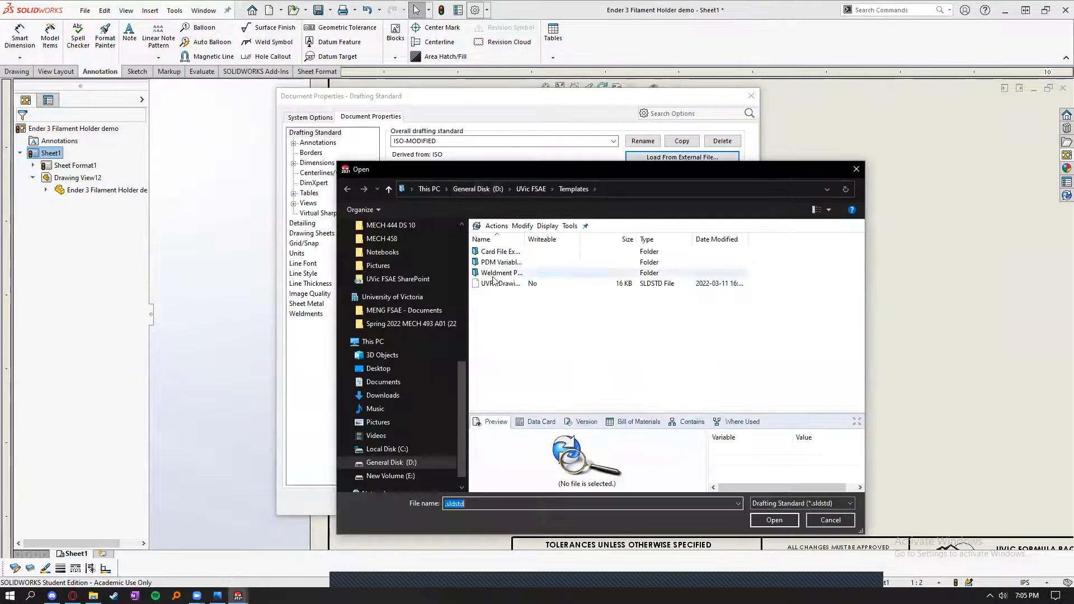
{"action": "left_click", "coordinate": [501, 284]}
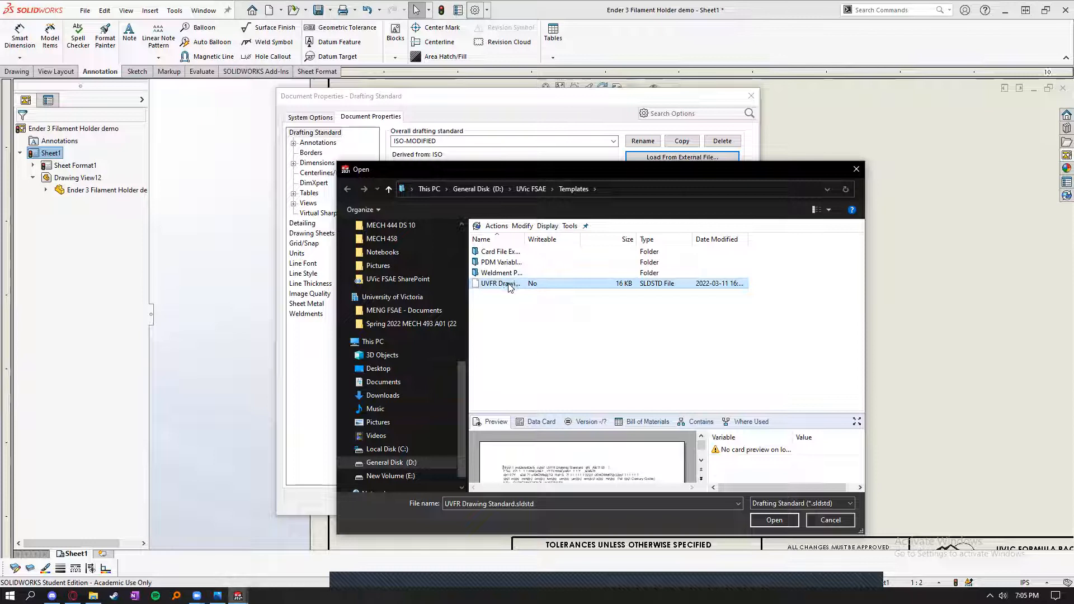
{"action": "left_click", "coordinate": [770, 524]}
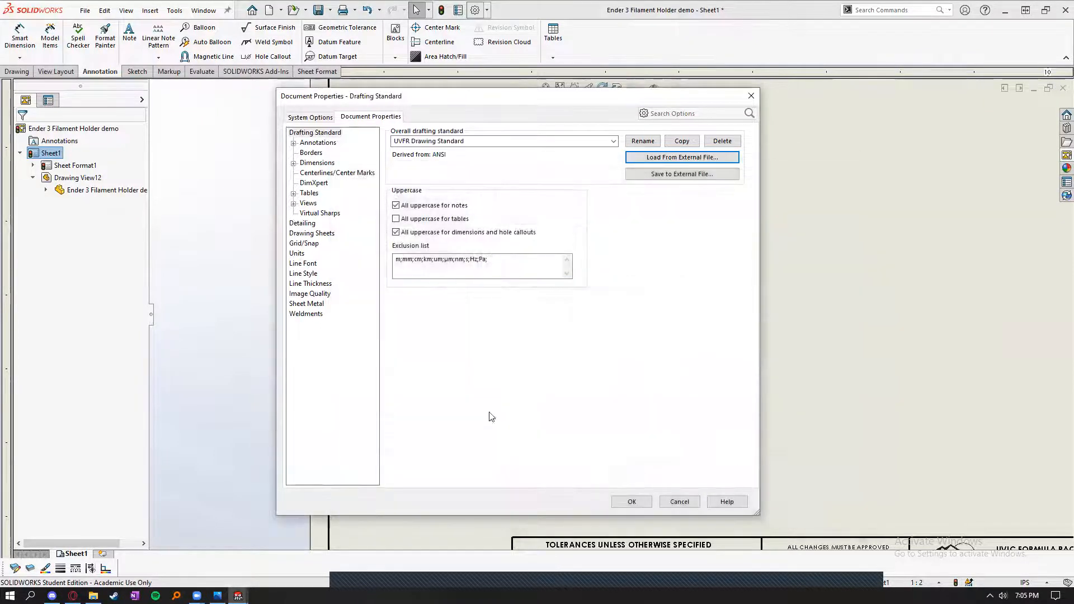
{"action": "left_click", "coordinate": [628, 502]}
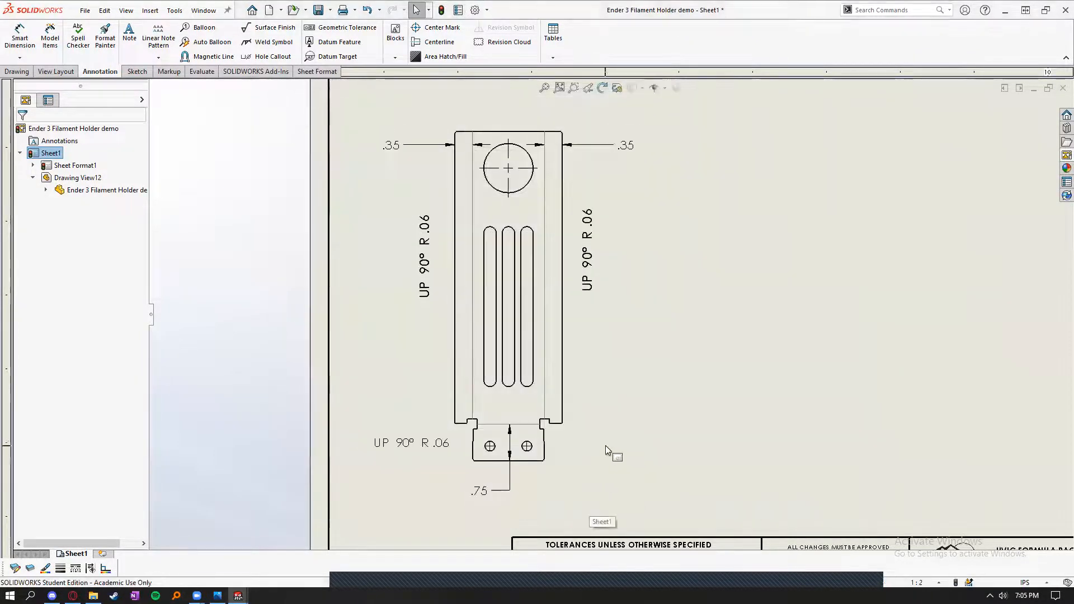
- Delete the bottom tab's height dimension and both flange width dimensions
{"action": "left_click", "coordinate": [498, 490]}
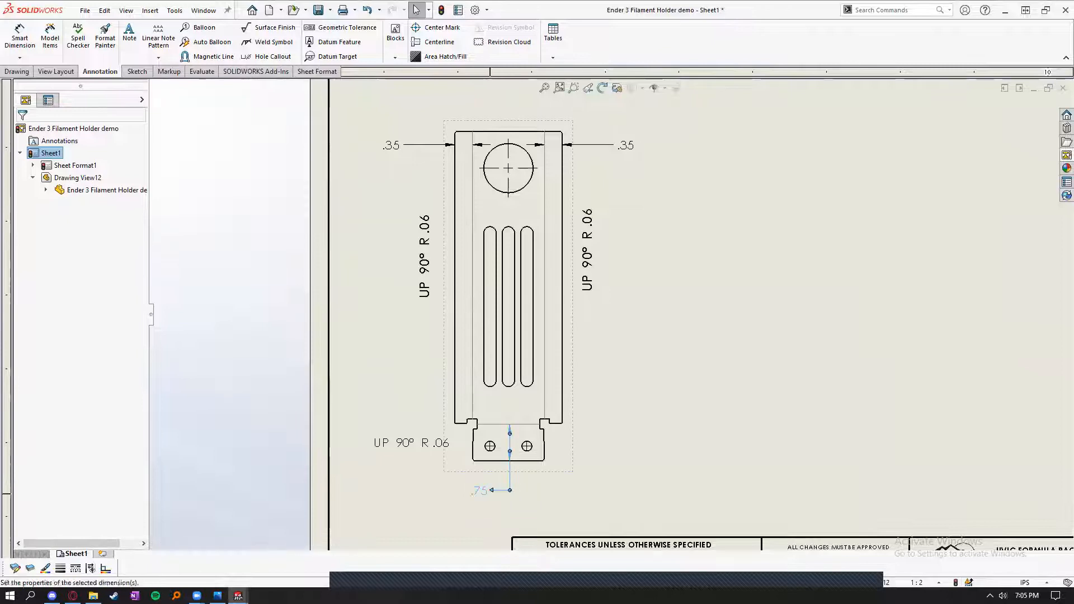
{"action": "key", "text": "Delete"}
{"action": "left_click", "coordinate": [391, 145]}
{"action": "key", "text": "Delete"}
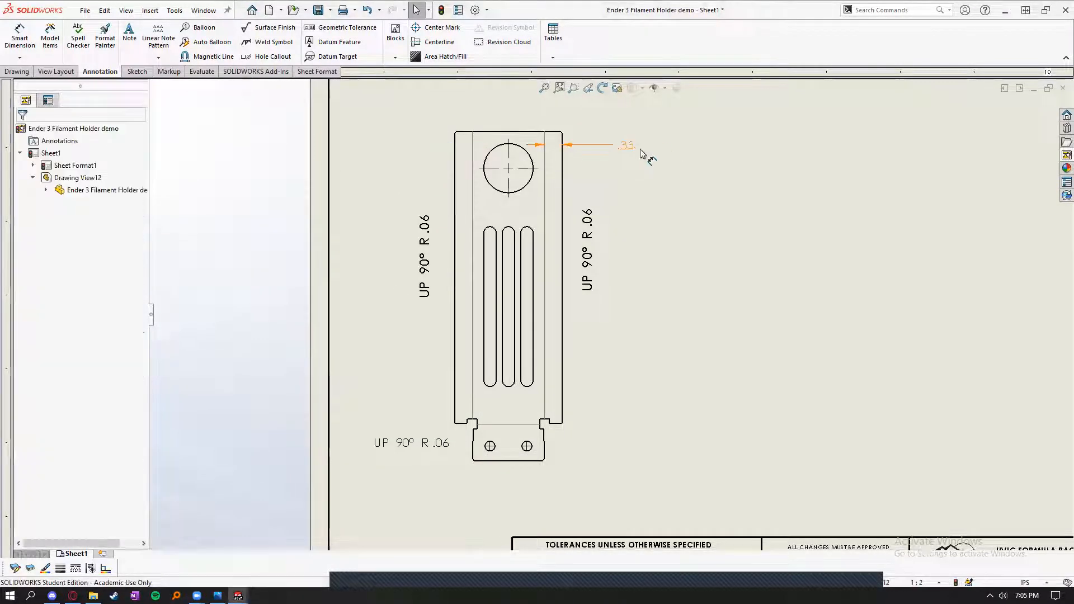
{"action": "left_click", "coordinate": [625, 145]}
{"action": "key", "text": "Delete"}
- Dimension the left flange's width again under the new drafting standard, placing the value outside the upper left edge
{"action": "left_click", "coordinate": [471, 175]}
{"action": "left_click", "coordinate": [455, 171]}
{"action": "left_click", "coordinate": [373, 158]}
{"action": "left_click", "coordinate": [545, 161]}
{"action": "left_click", "coordinate": [564, 165]}
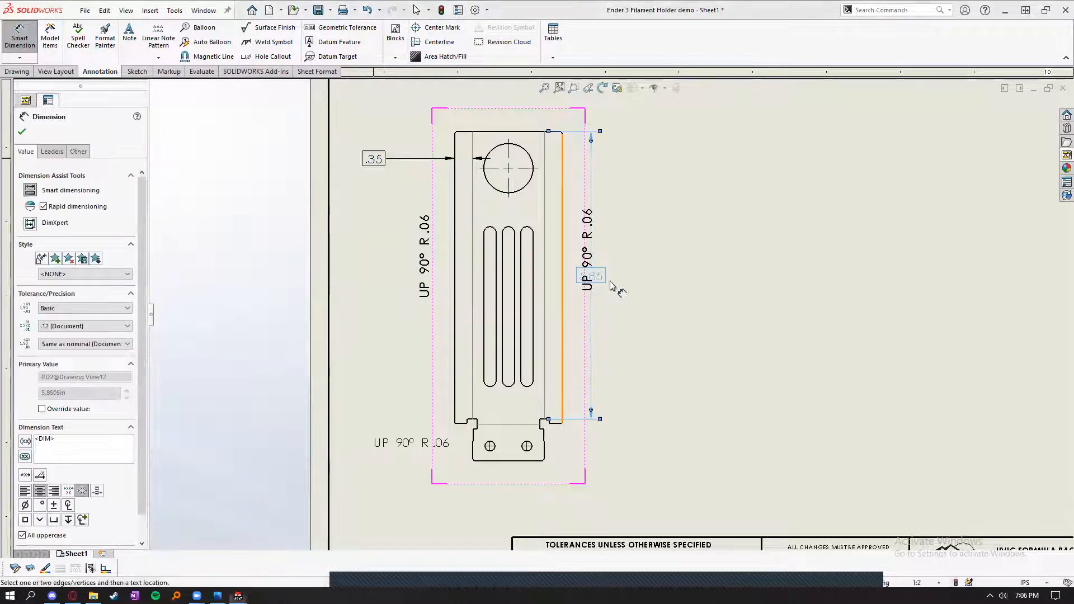
{"action": "key", "text": "Escape"}
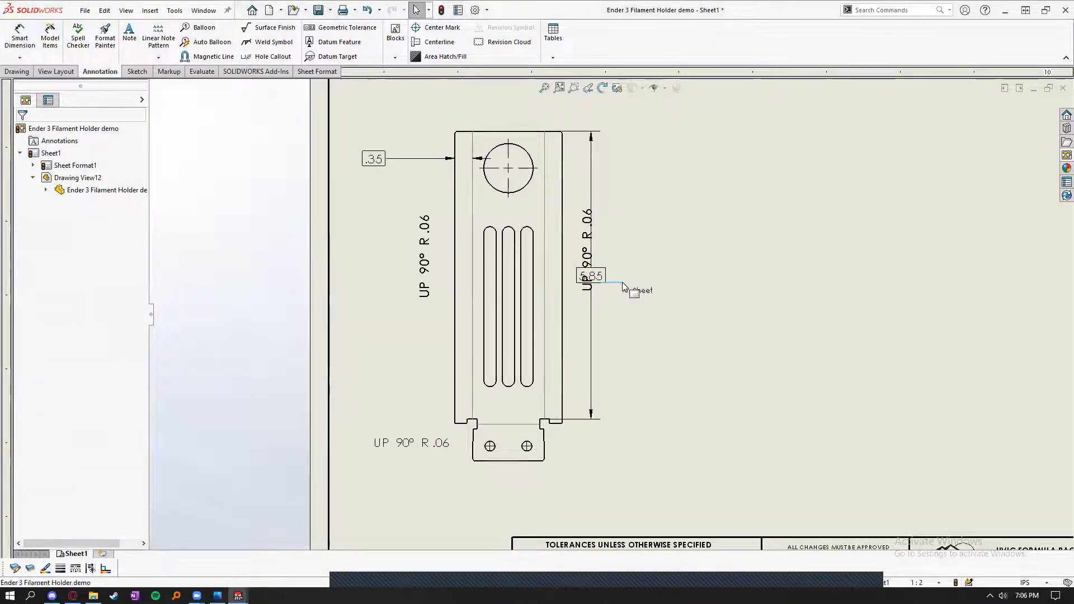
{"action": "left_click", "coordinate": [593, 357]}
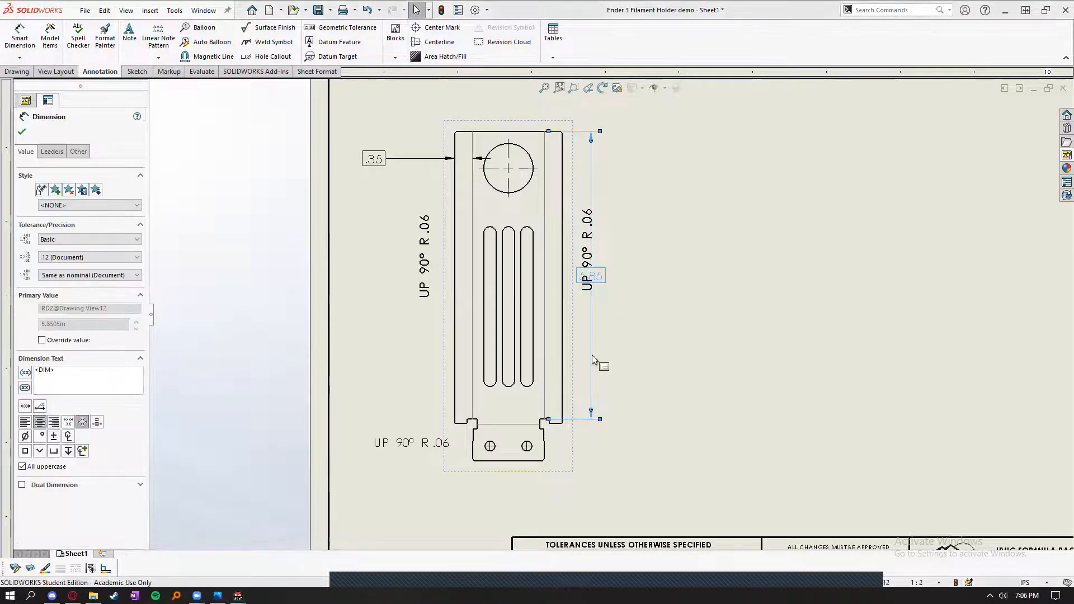
{"action": "key", "text": "Delete"}
- Dimension the right flange's width outside the upper right edge and the bottom tab's height below the part
{"action": "left_click", "coordinate": [23, 46]}
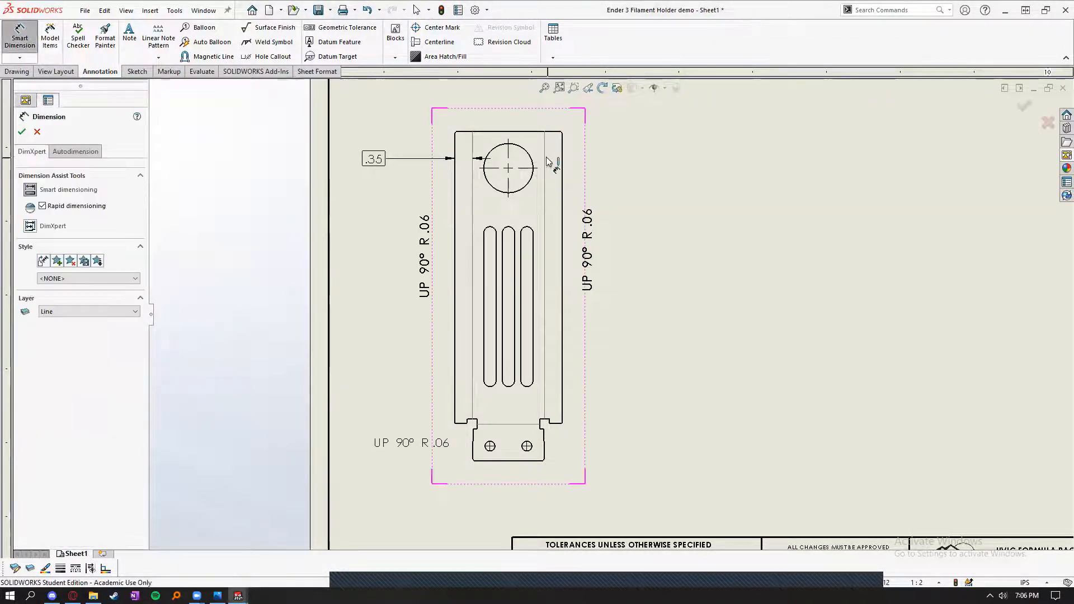
{"action": "left_click", "coordinate": [539, 157]}
{"action": "left_click", "coordinate": [563, 169]}
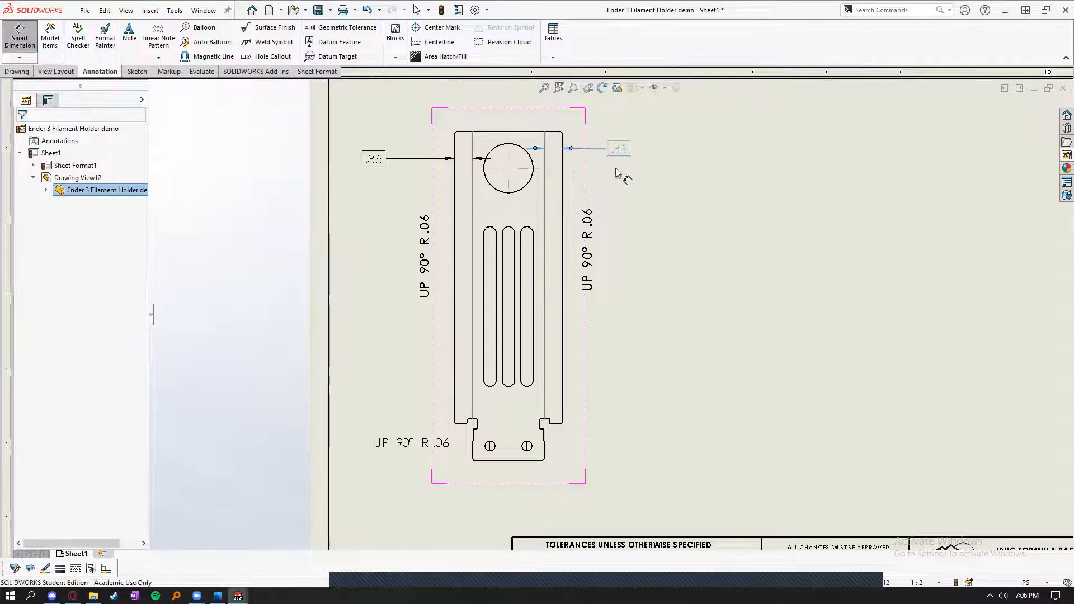
{"action": "left_click", "coordinate": [618, 150]}
{"action": "left_click", "coordinate": [513, 424]}
{"action": "left_click", "coordinate": [500, 460]}
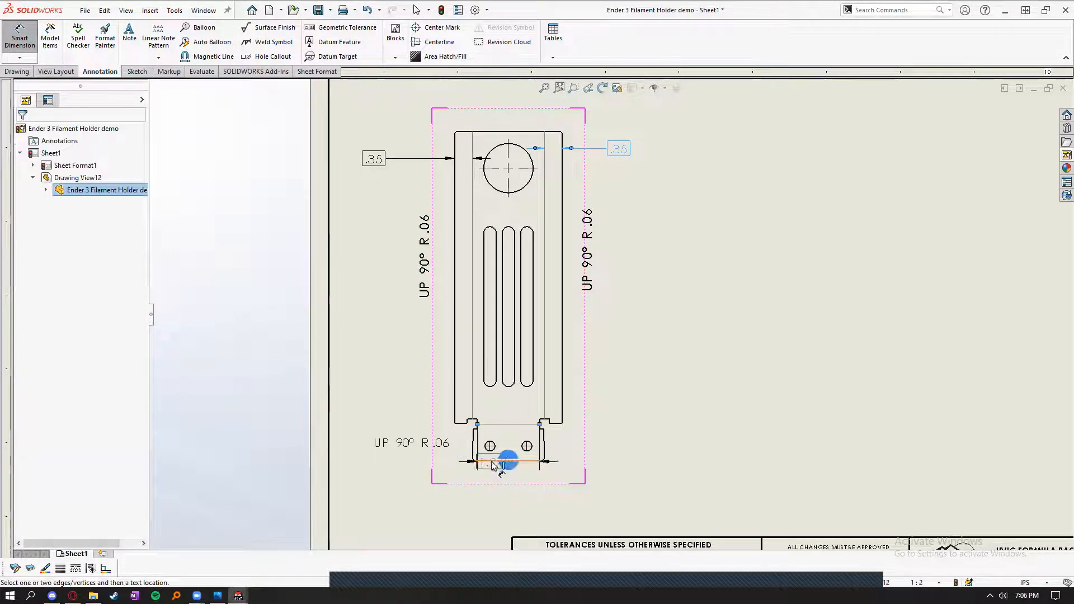
{"action": "left_click", "coordinate": [512, 503]}
{"action": "left_click", "coordinate": [632, 497]}
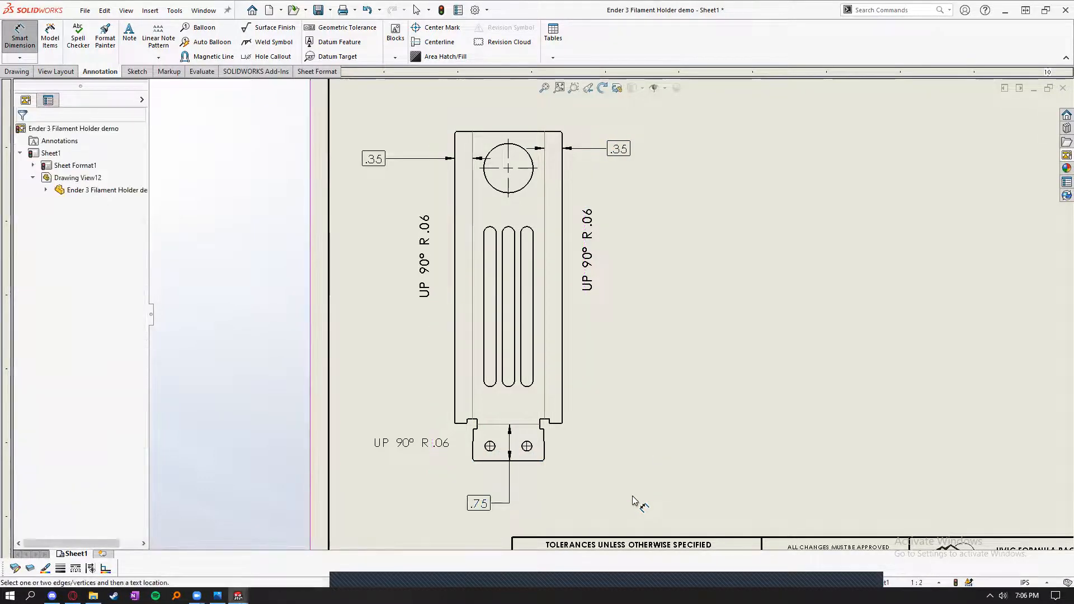
- Dimension the flat pattern's overall height to the right of the part and its overall width above the part
{"action": "left_click", "coordinate": [523, 461]}
{"action": "left_click", "coordinate": [517, 132]}
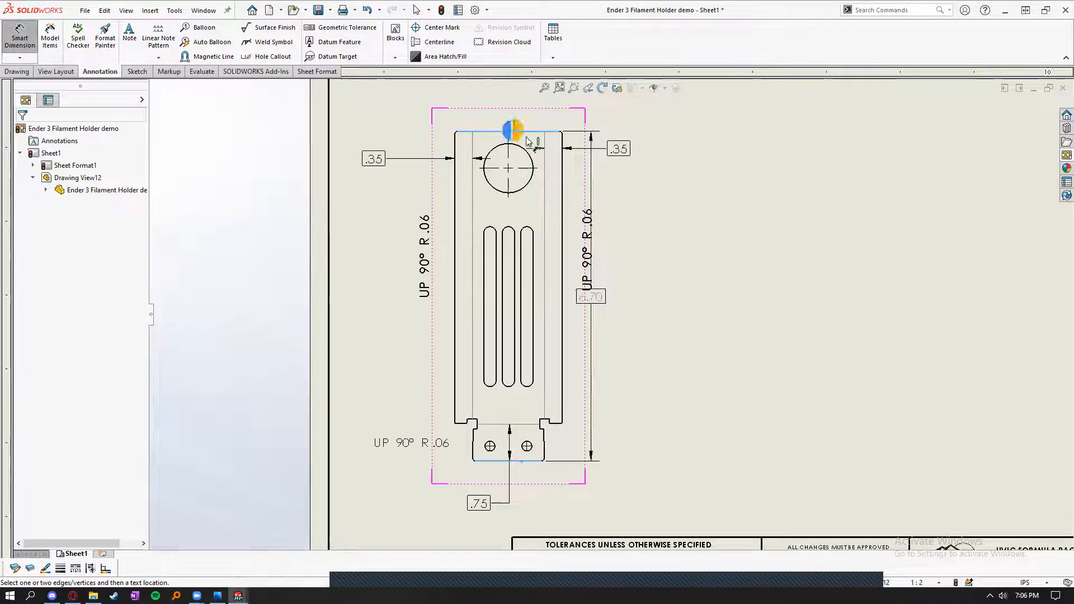
{"action": "left_click", "coordinate": [661, 277]}
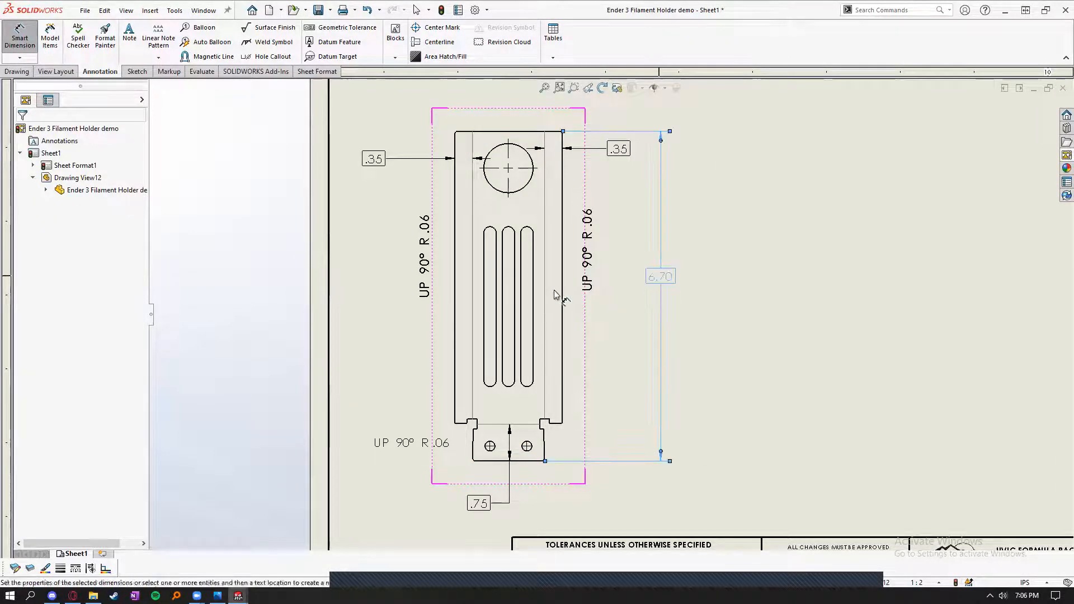
{"action": "left_click", "coordinate": [563, 287]}
{"action": "left_click", "coordinate": [455, 284]}
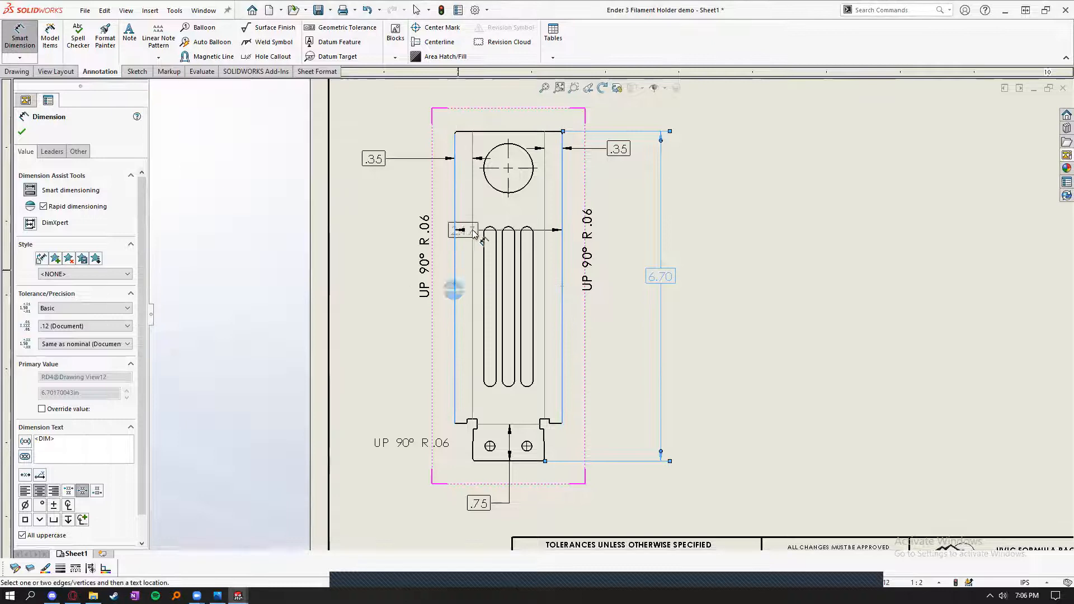
{"action": "scroll", "coordinate": [506, 193], "scroll_direction": "up", "scroll_amount": 3}
{"action": "left_click", "coordinate": [530, 192]}
{"action": "scroll", "coordinate": [521, 134], "scroll_direction": "up", "scroll_amount": 2}
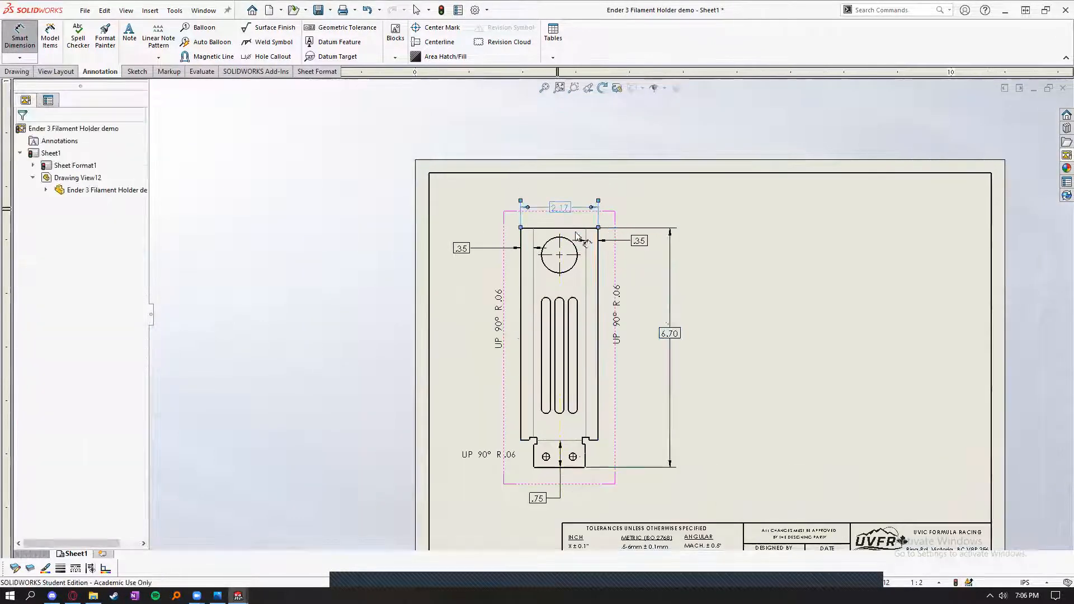
{"action": "key", "text": "Escape"}
- Adjust the spacing of the overall height and overall width dimensions around the flat pattern
{"action": "left_click_drag", "start_coordinate": [669, 336], "coordinate": [662, 339]}
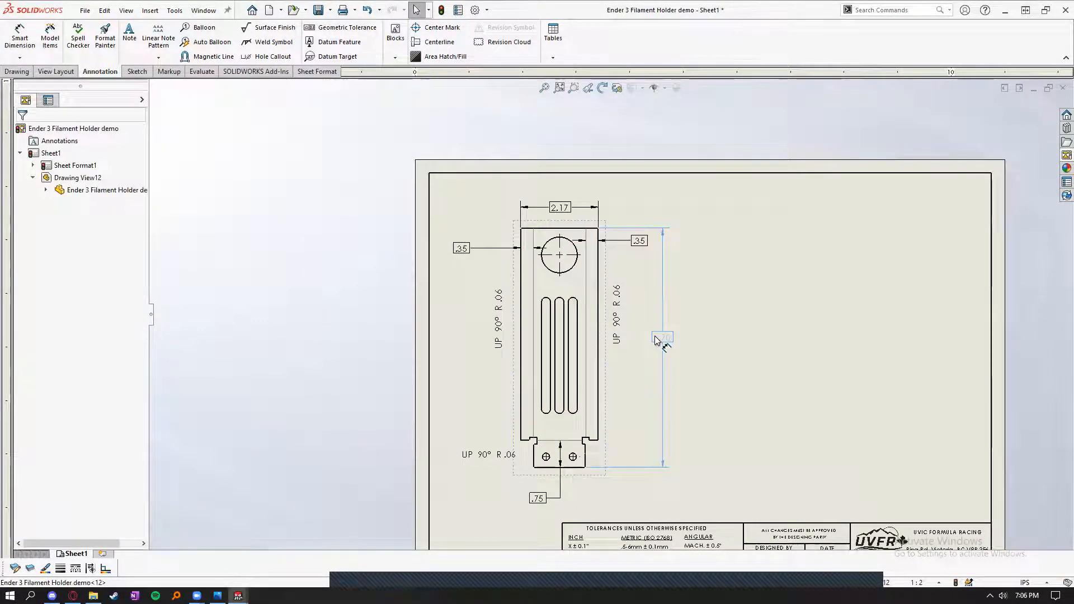
{"action": "left_click", "coordinate": [723, 434]}
{"action": "scroll", "coordinate": [681, 472], "scroll_direction": "up", "scroll_amount": 2}
{"action": "scroll", "coordinate": [662, 451], "scroll_direction": "down", "scroll_amount": 2}
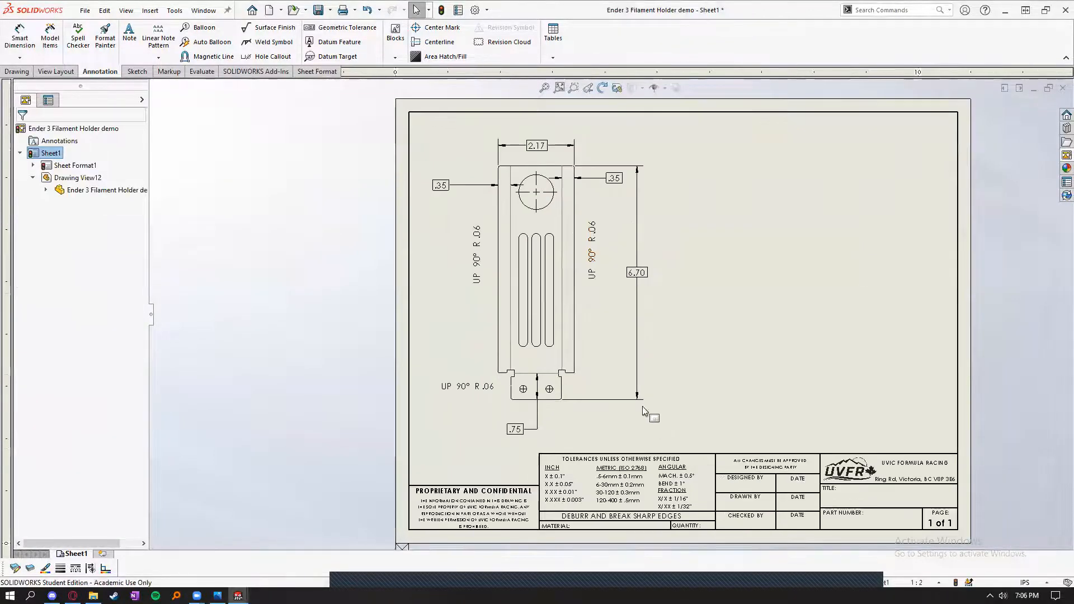
{"action": "scroll", "coordinate": [629, 190], "scroll_direction": "down", "scroll_amount": 2}
{"action": "left_click_drag", "start_coordinate": [642, 331], "coordinate": [647, 340]}
{"action": "left_click_drag", "start_coordinate": [500, 135], "coordinate": [500, 125]}
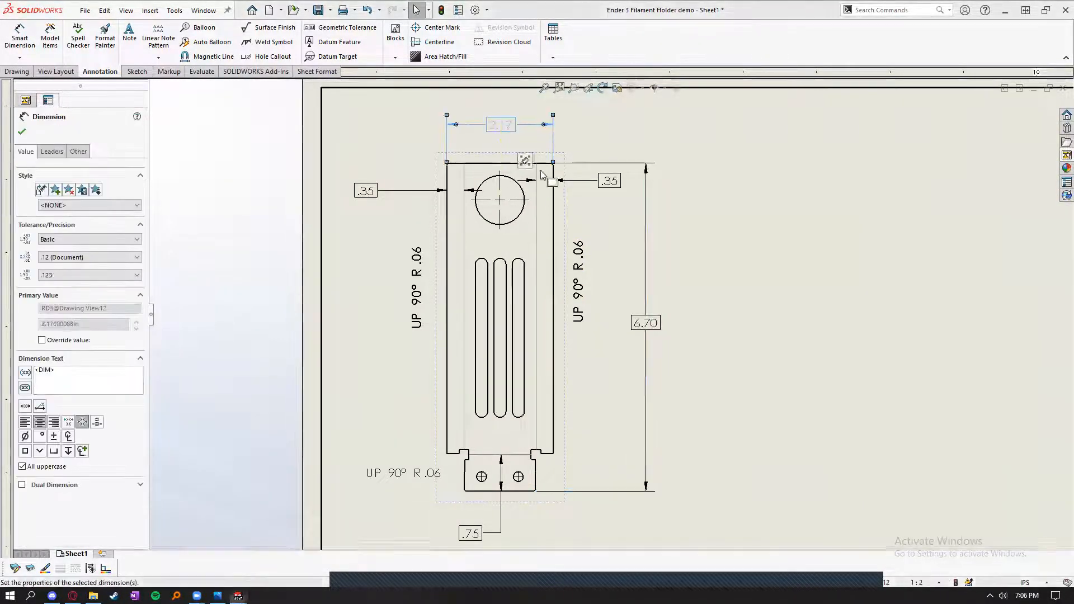
{"action": "left_click", "coordinate": [749, 317]}
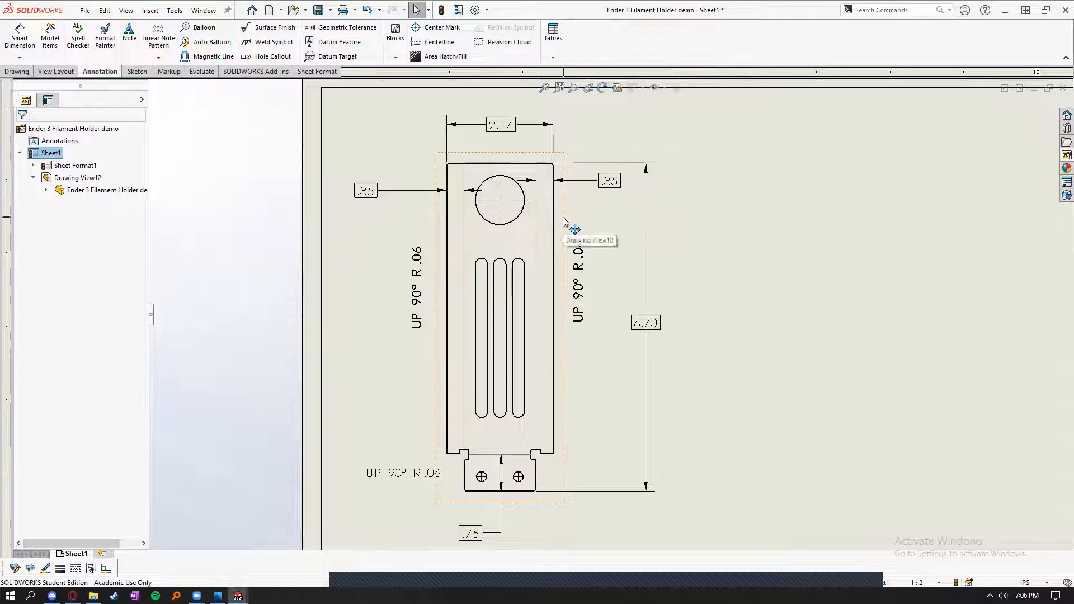
- Reposition the flat pattern view toward the left side of the sheet, leaving the right side free
{"action": "left_click_drag", "start_coordinate": [561, 377], "coordinate": [546, 377]}
{"action": "left_click", "coordinate": [717, 443]}
{"action": "scroll", "coordinate": [731, 427], "scroll_direction": "up", "scroll_amount": 2}
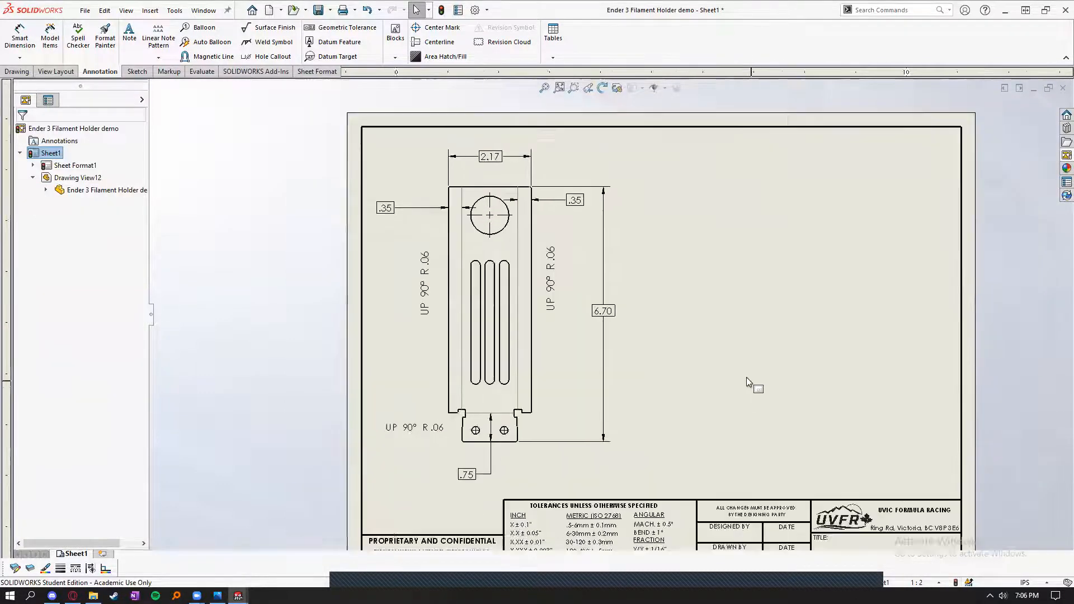
{"action": "scroll", "coordinate": [746, 377], "scroll_direction": "down", "scroll_amount": 1}
{"action": "left_click", "coordinate": [569, 302]}
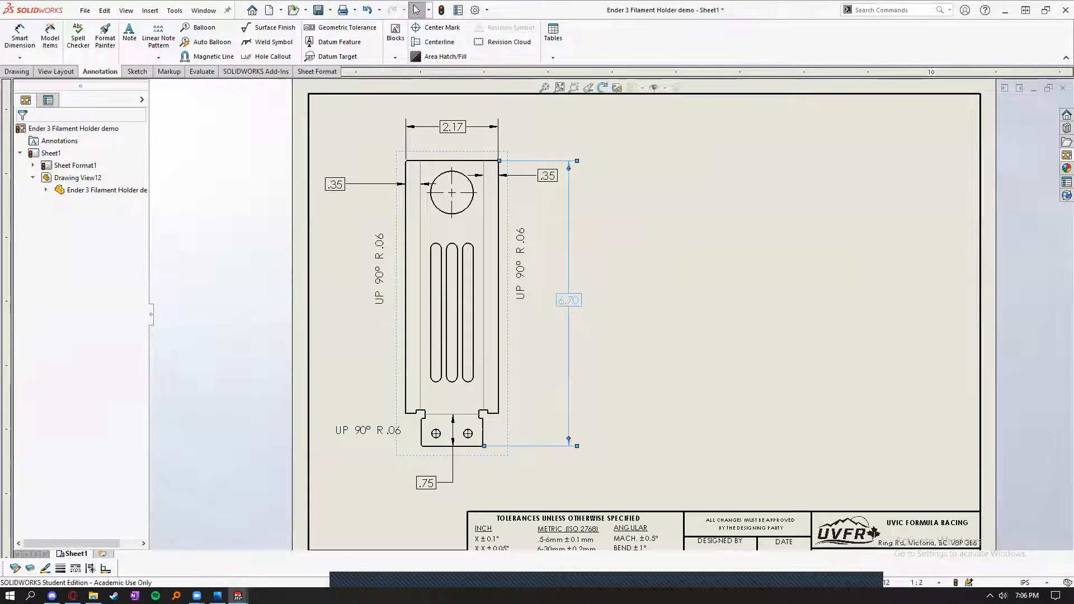
{"action": "left_click", "coordinate": [649, 377]}
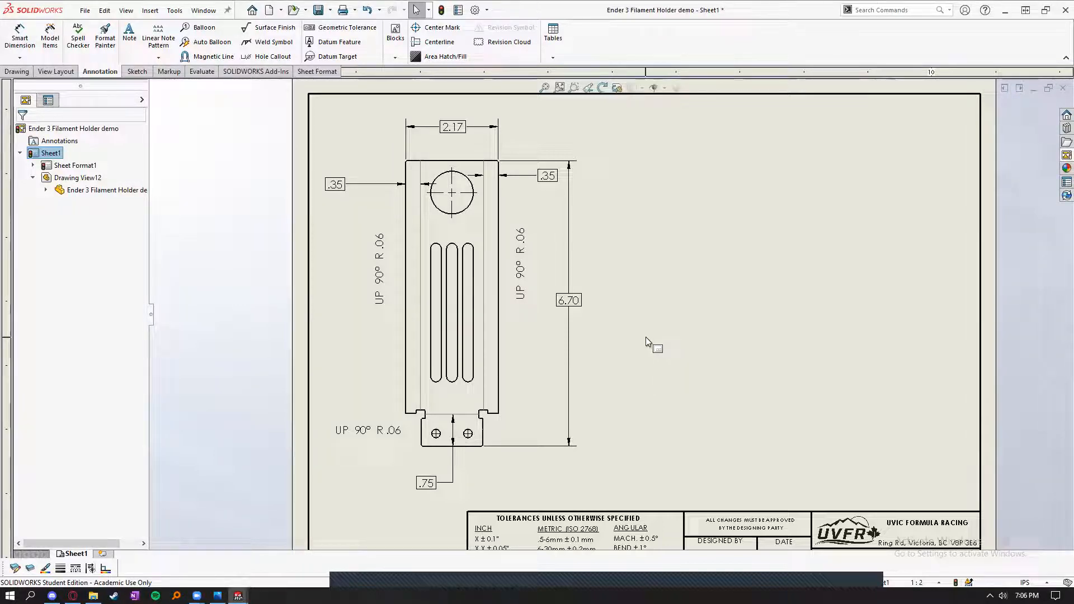
{"action": "left_click_drag", "start_coordinate": [503, 348], "coordinate": [655, 352]}
{"action": "left_click", "coordinate": [904, 465]}
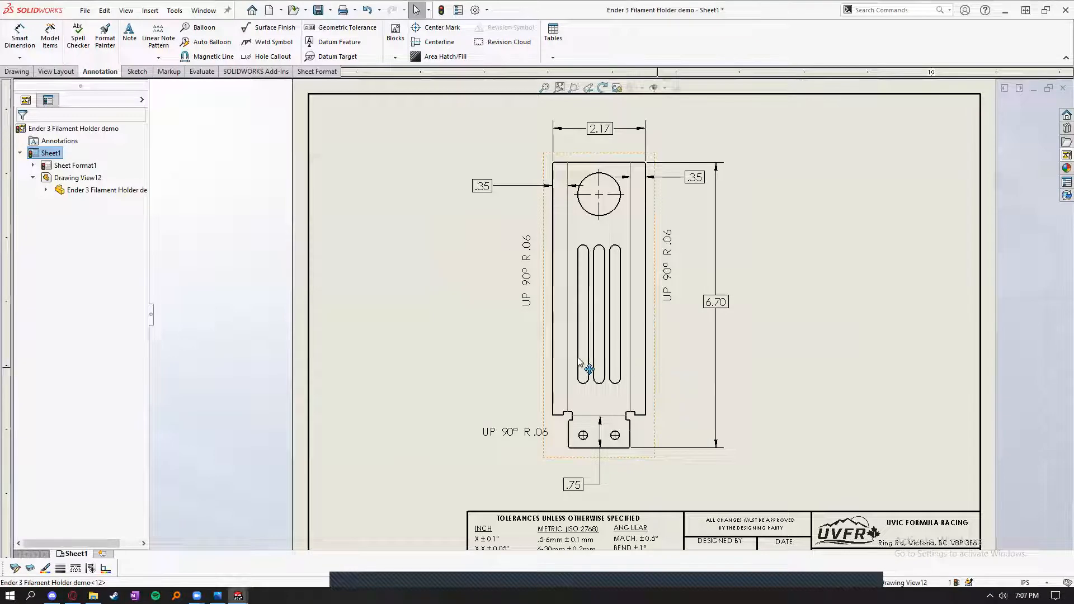
{"action": "left_click_drag", "start_coordinate": [661, 371], "coordinate": [519, 373]}
{"action": "left_click", "coordinate": [679, 441]}
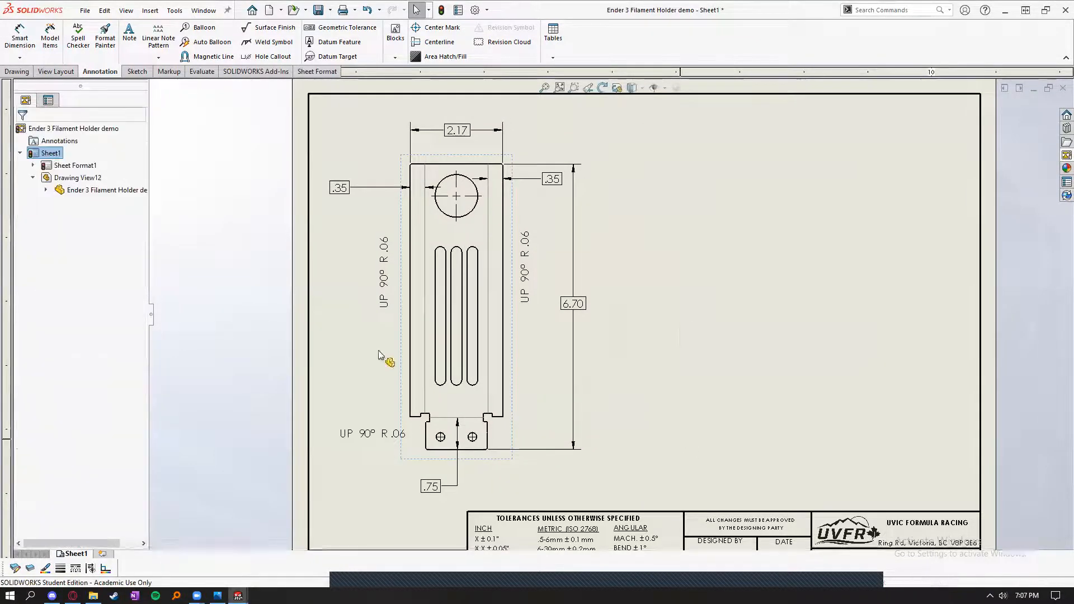
- Add leaders to the three UP 90° R .06 bend notes, pointing each to its bend line
{"action": "left_click_drag", "start_coordinate": [387, 304], "coordinate": [395, 304]}
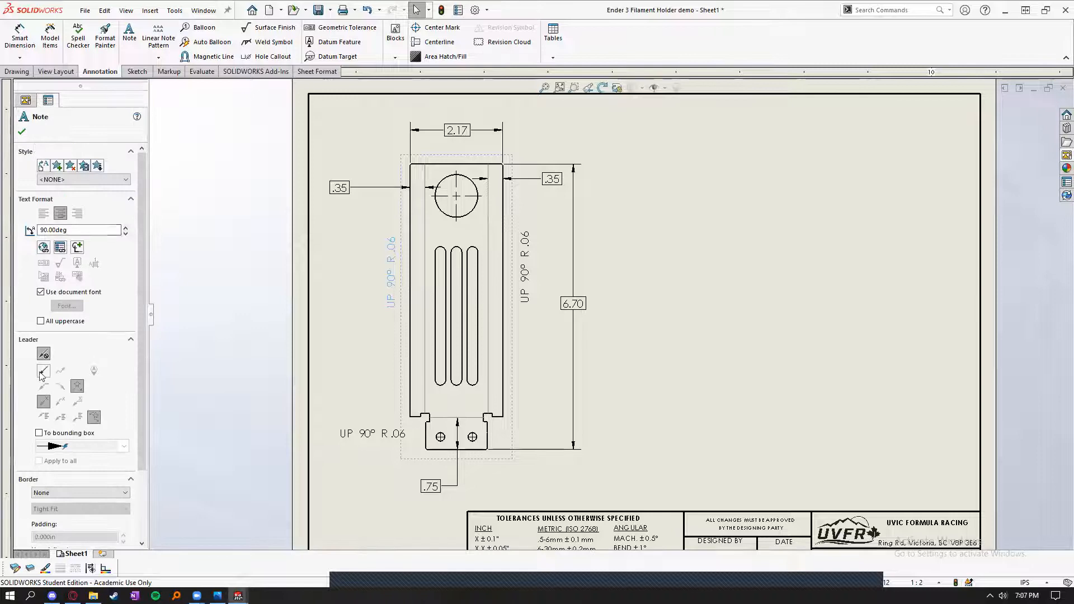
{"action": "left_click", "coordinate": [43, 371]}
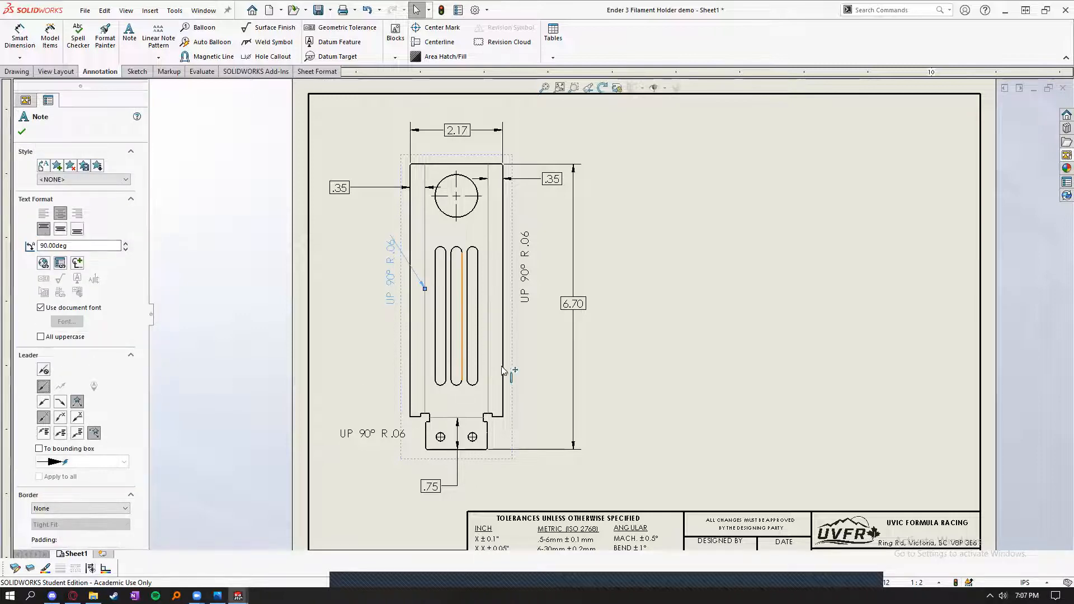
{"action": "left_click", "coordinate": [43, 387]}
{"action": "left_click", "coordinate": [364, 435]}
{"action": "left_click", "coordinate": [44, 387]}
- Move the bottom and left bend notes farther from the part and shift the right bend note upward
{"action": "left_click_drag", "start_coordinate": [377, 436], "coordinate": [365, 443]}
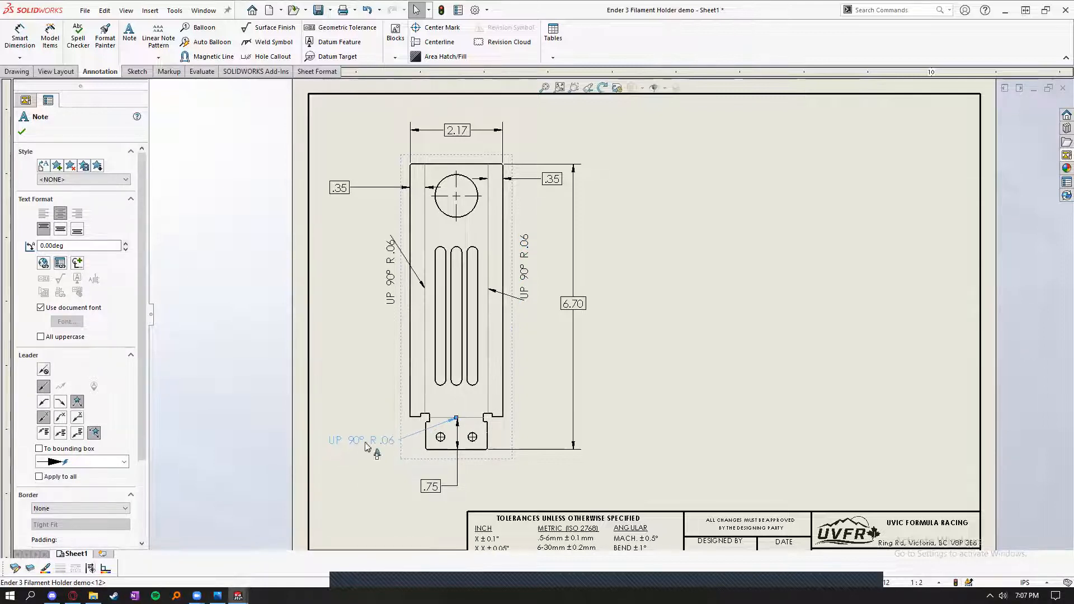
{"action": "left_click_drag", "start_coordinate": [389, 284], "coordinate": [358, 300]}
{"action": "left_click_drag", "start_coordinate": [521, 270], "coordinate": [521, 253]}
{"action": "left_click", "coordinate": [678, 386]}
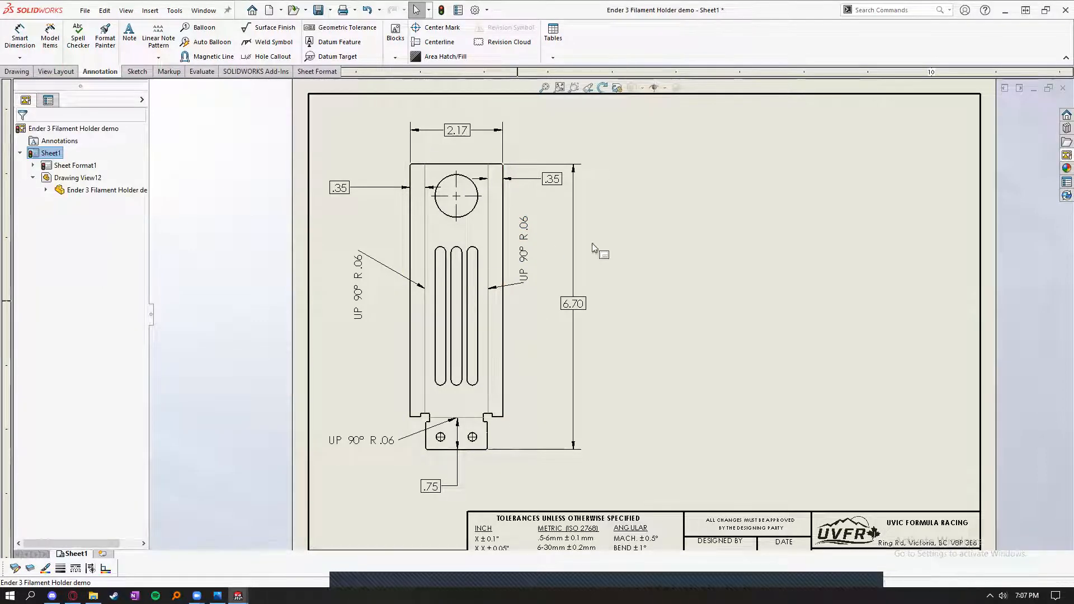
- Set the right flange bend note's leader to attach at the note's left side
{"action": "left_click", "coordinate": [523, 251]}
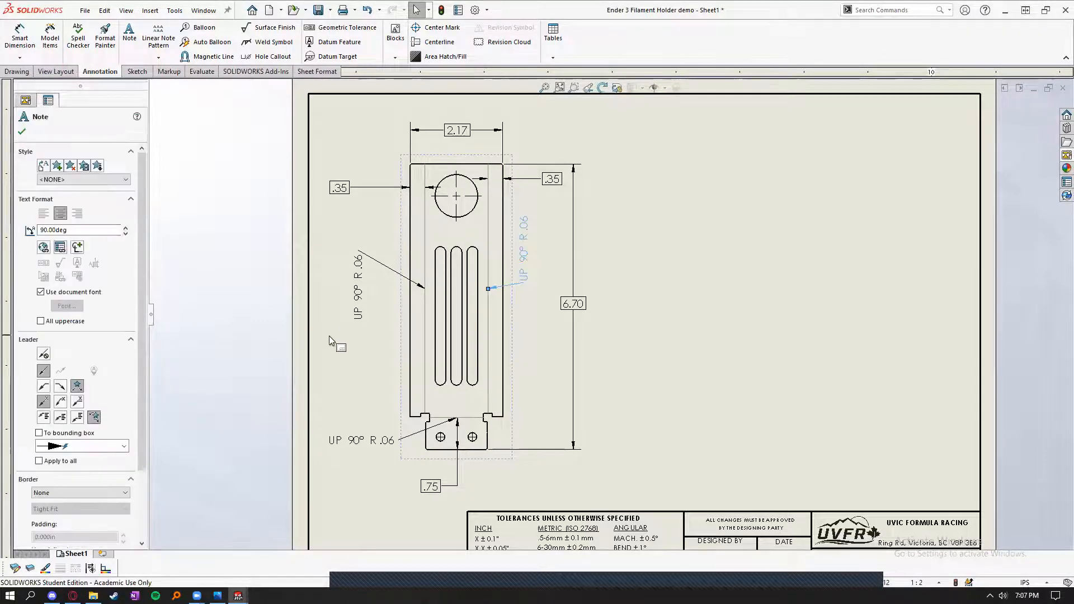
{"action": "left_click", "coordinate": [44, 386]}
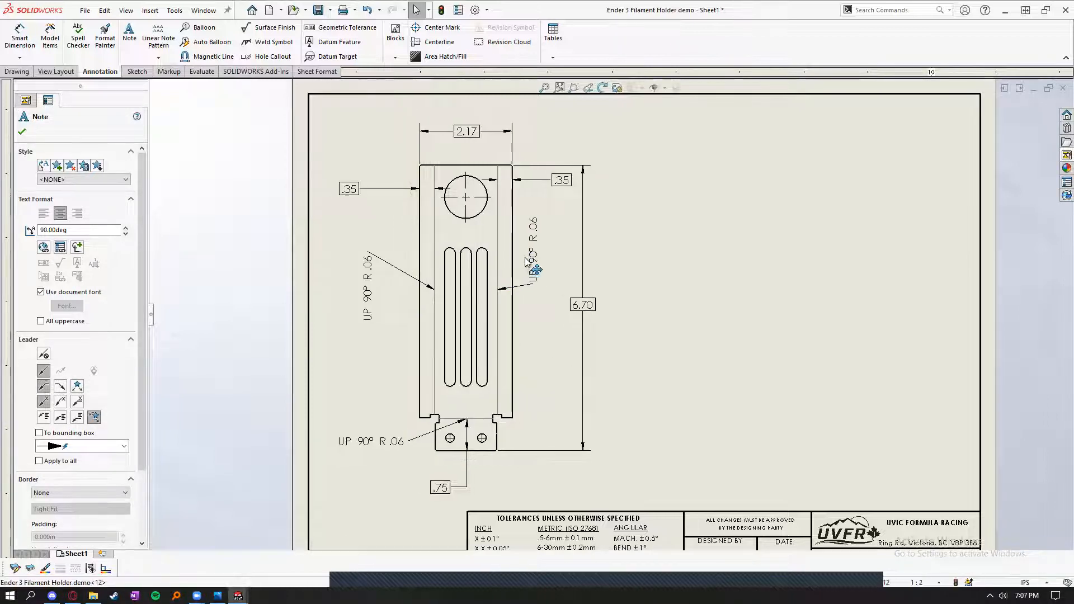
{"action": "left_click", "coordinate": [697, 361]}
{"action": "scroll", "coordinate": [697, 362], "scroll_direction": "down", "scroll_amount": 1}
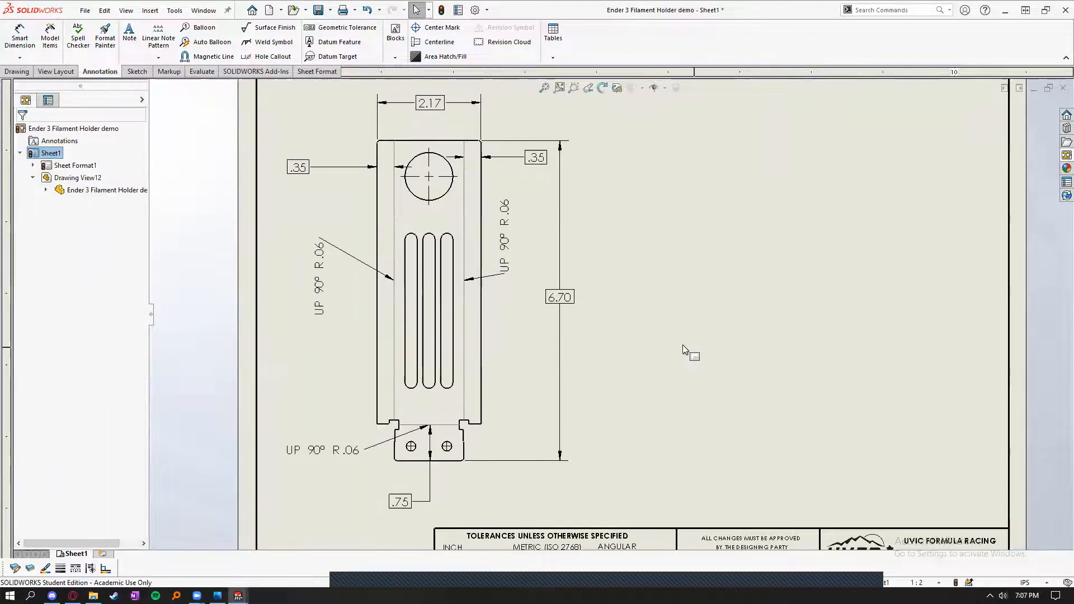
{"action": "scroll", "coordinate": [608, 317], "scroll_direction": "up", "scroll_amount": 1}
- Examine the three bend notes and where their leaders meet the bend lines on the flat pattern
{"action": "left_click", "coordinate": [529, 263]}
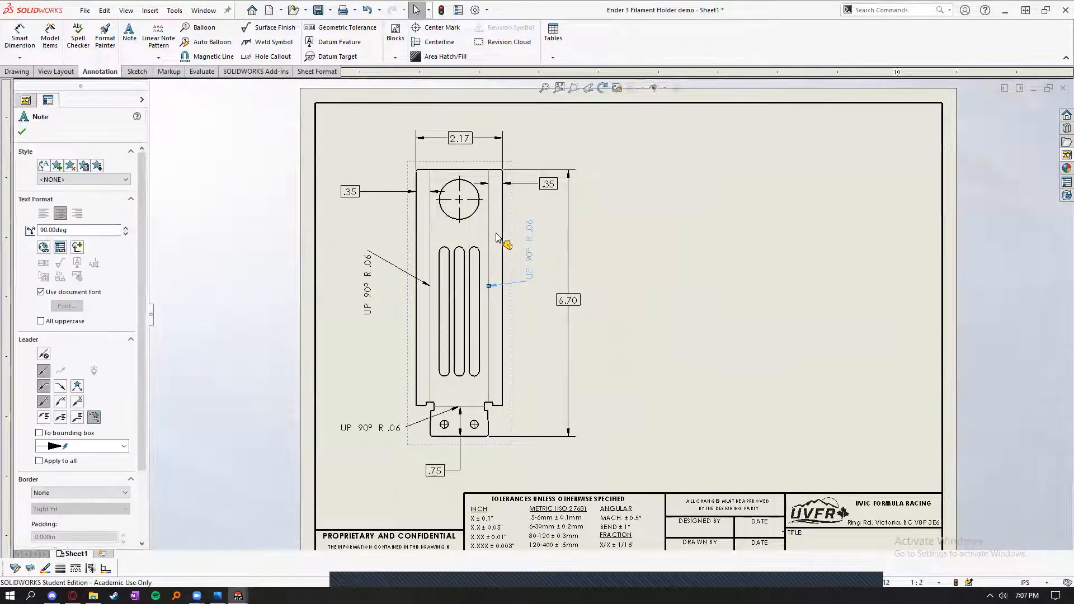
{"action": "scroll", "coordinate": [524, 218], "scroll_direction": "up", "scroll_amount": 3}
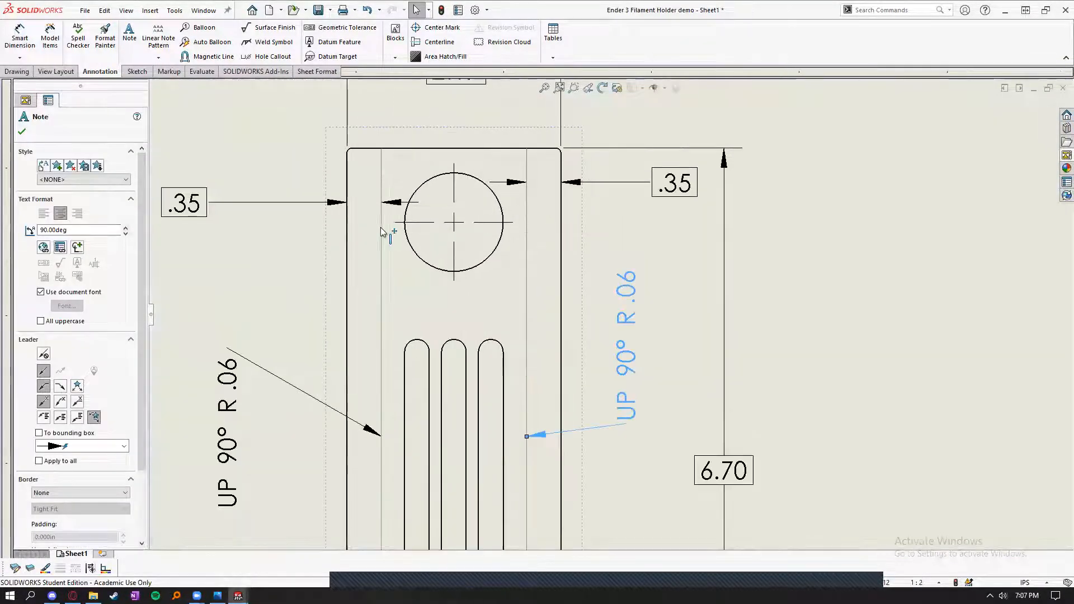
{"action": "scroll", "coordinate": [382, 381], "scroll_direction": "down", "scroll_amount": 3}
{"action": "scroll", "coordinate": [382, 380], "scroll_direction": "up", "scroll_amount": 1}
{"action": "left_click", "coordinate": [420, 384]}
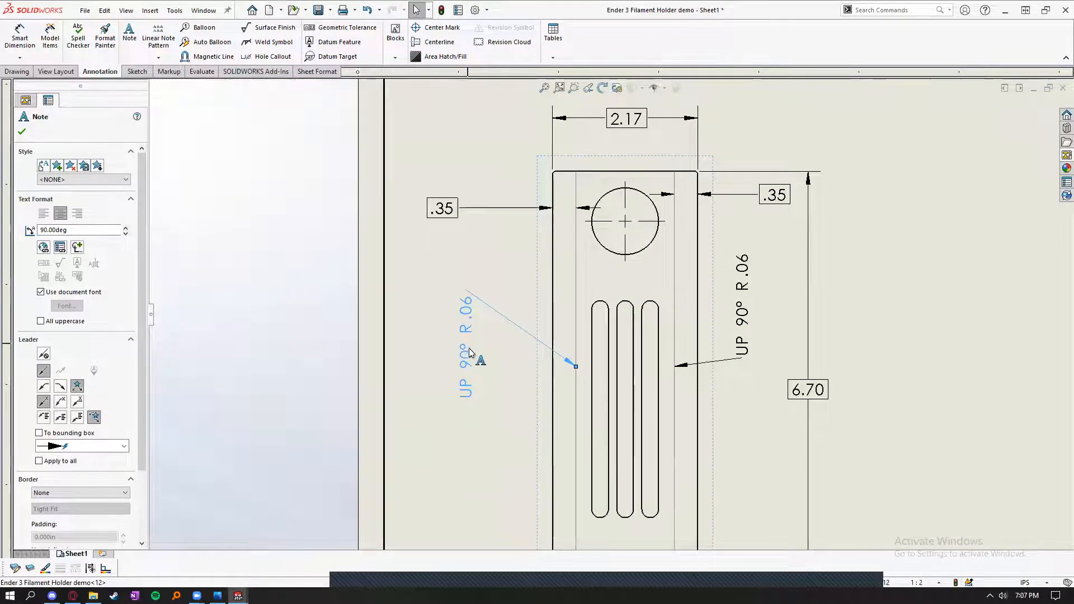
{"action": "left_click", "coordinate": [467, 397]}
{"action": "scroll", "coordinate": [467, 397], "scroll_direction": "down", "scroll_amount": 3}
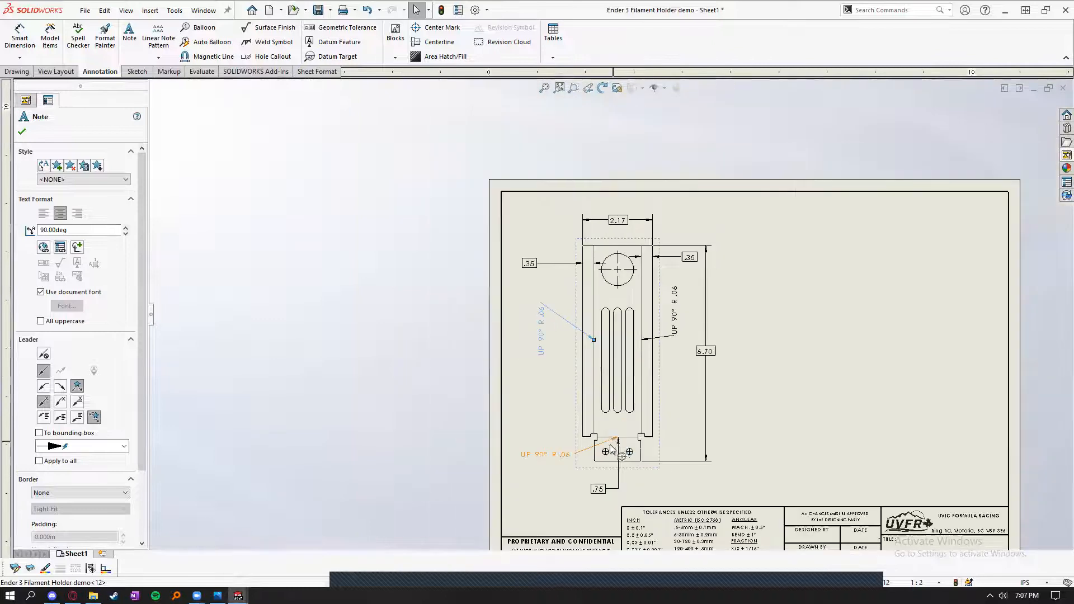
{"action": "scroll", "coordinate": [504, 439], "scroll_direction": "up", "scroll_amount": 1}
{"action": "left_click", "coordinate": [531, 438]}
{"action": "key", "text": "Escape"}
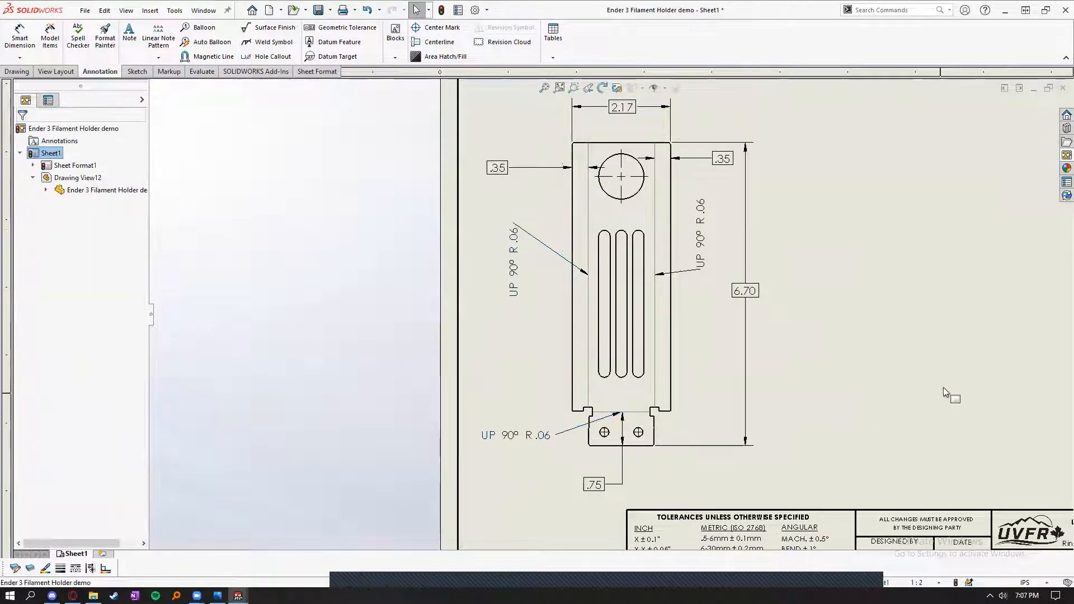
{"action": "scroll", "coordinate": [871, 270], "scroll_direction": "down", "scroll_amount": 3}
{"action": "scroll", "coordinate": [785, 272], "scroll_direction": "up", "scroll_amount": 1}
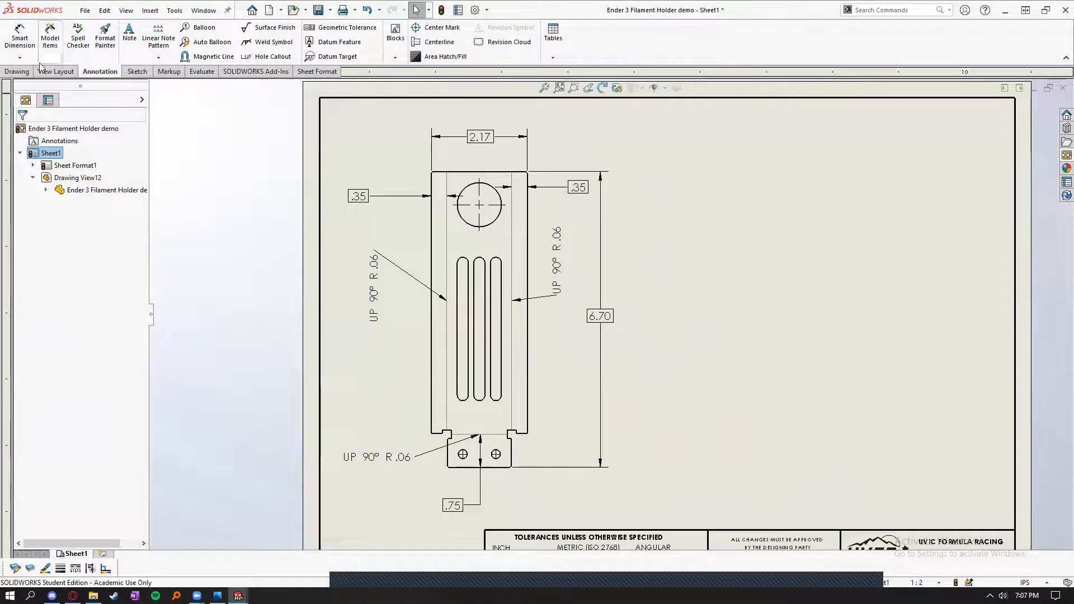
- Insert a Left orientation model view of the filament holder in the empty area beside the flat pattern
{"action": "left_click", "coordinate": [17, 71]}
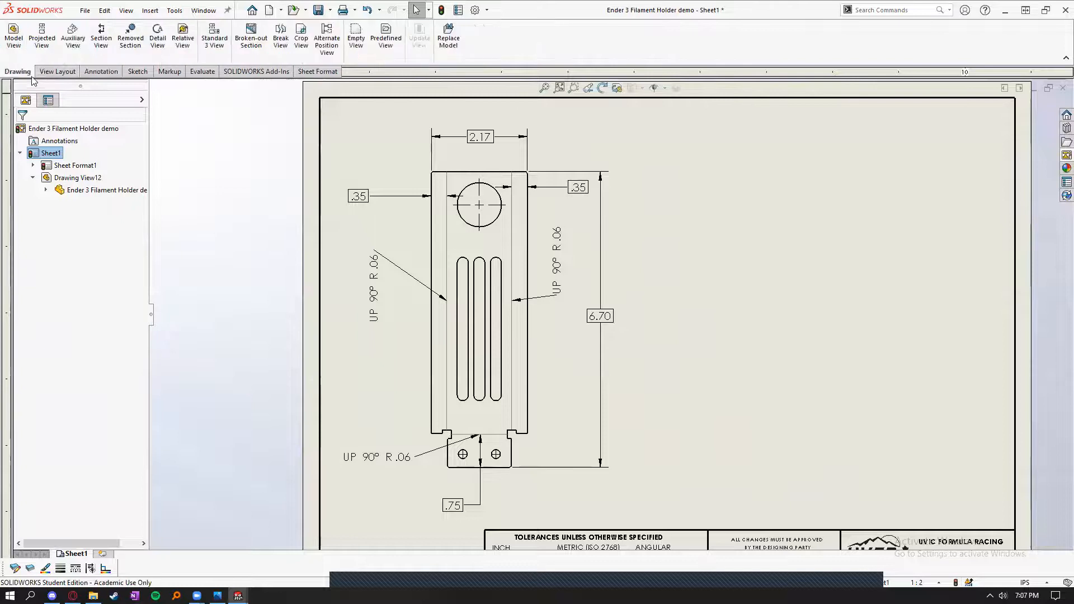
{"action": "left_click", "coordinate": [14, 42]}
{"action": "left_click", "coordinate": [140, 133]}
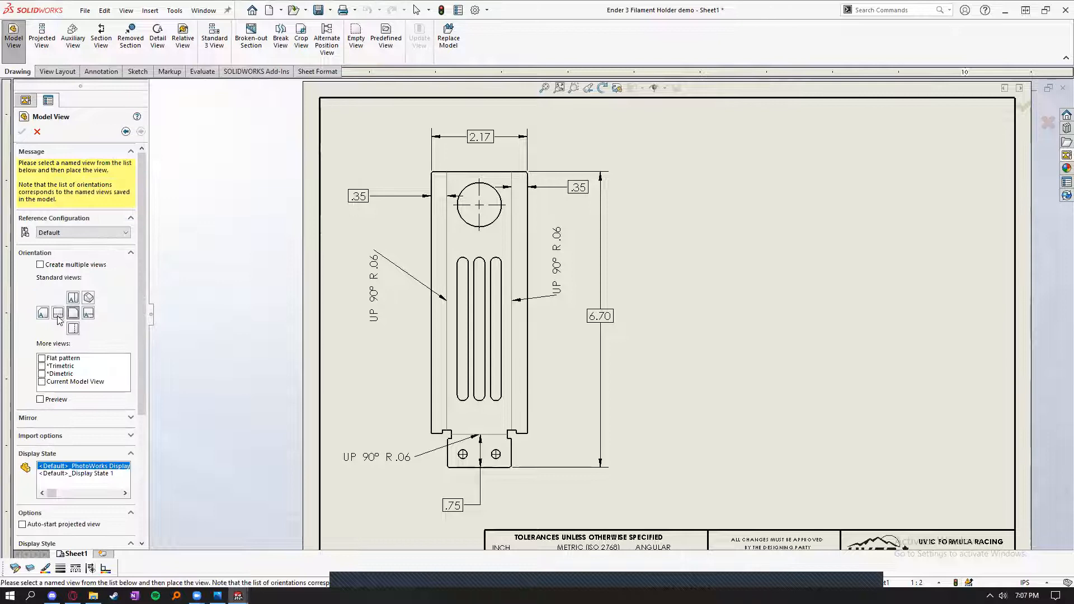
{"action": "left_click", "coordinate": [60, 314]}
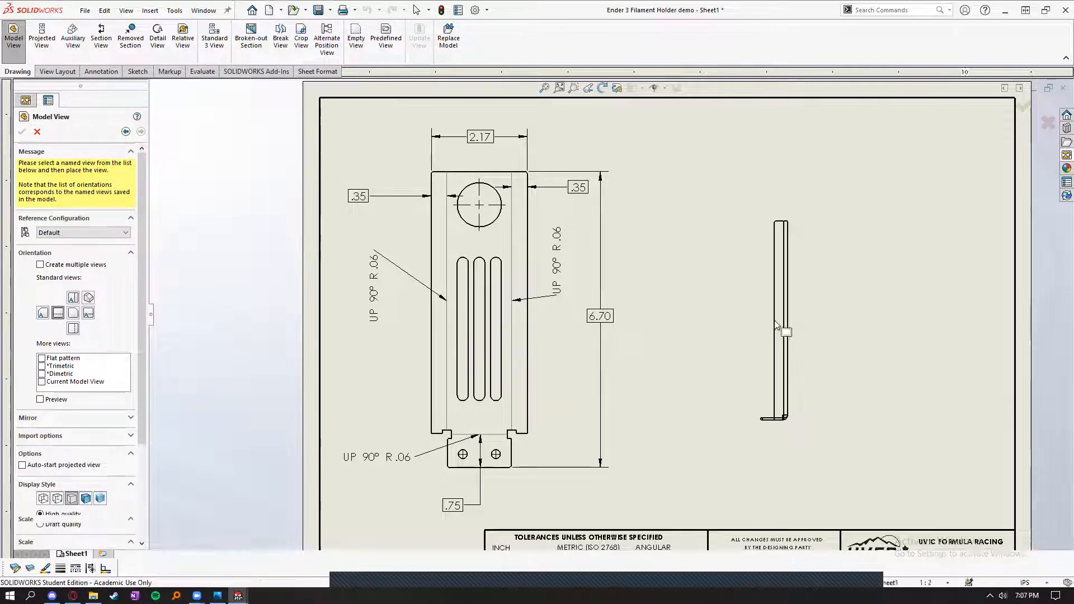
{"action": "left_click", "coordinate": [775, 319]}
- Move the side view closer to the flat pattern and set its custom scale to 2:3
{"action": "scroll", "coordinate": [821, 369], "scroll_direction": "down", "scroll_amount": 3}
{"action": "left_click", "coordinate": [781, 352]}
{"action": "mouse_move", "coordinate": [771, 328]}
{"action": "left_mouse_down"}
{"action": "mouse_move", "coordinate": [668, 312]}
{"action": "mouse_move", "coordinate": [685, 292]}
{"action": "mouse_move", "coordinate": [687, 333]}
{"action": "left_mouse_up"}
{"action": "scroll", "coordinate": [694, 296], "scroll_direction": "up", "scroll_amount": 3}
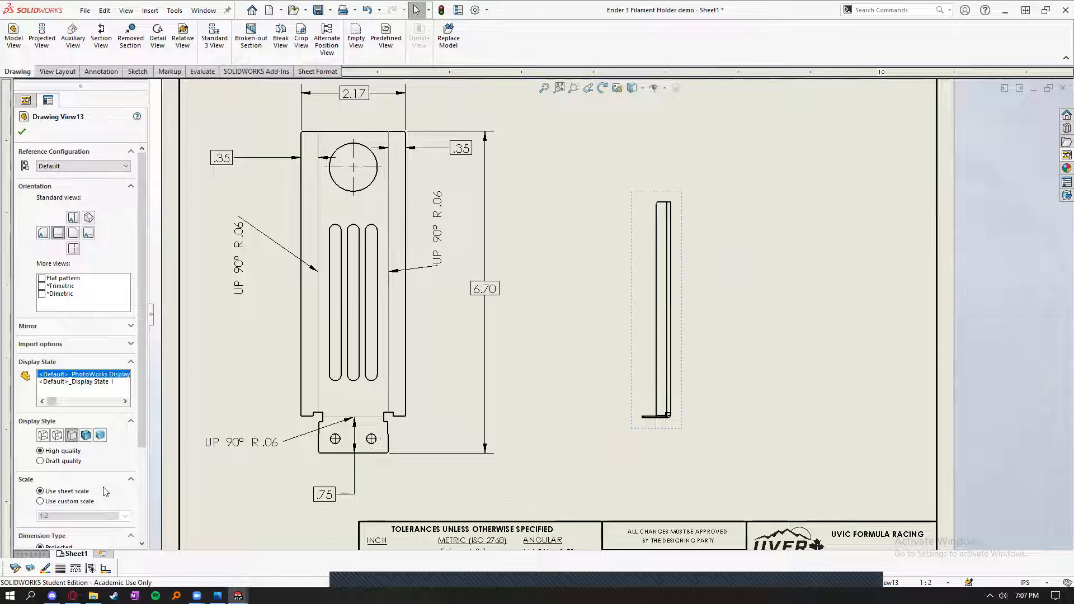
{"action": "scroll", "coordinate": [89, 470], "scroll_direction": "down", "scroll_amount": 1}
{"action": "left_click", "coordinate": [41, 443]}
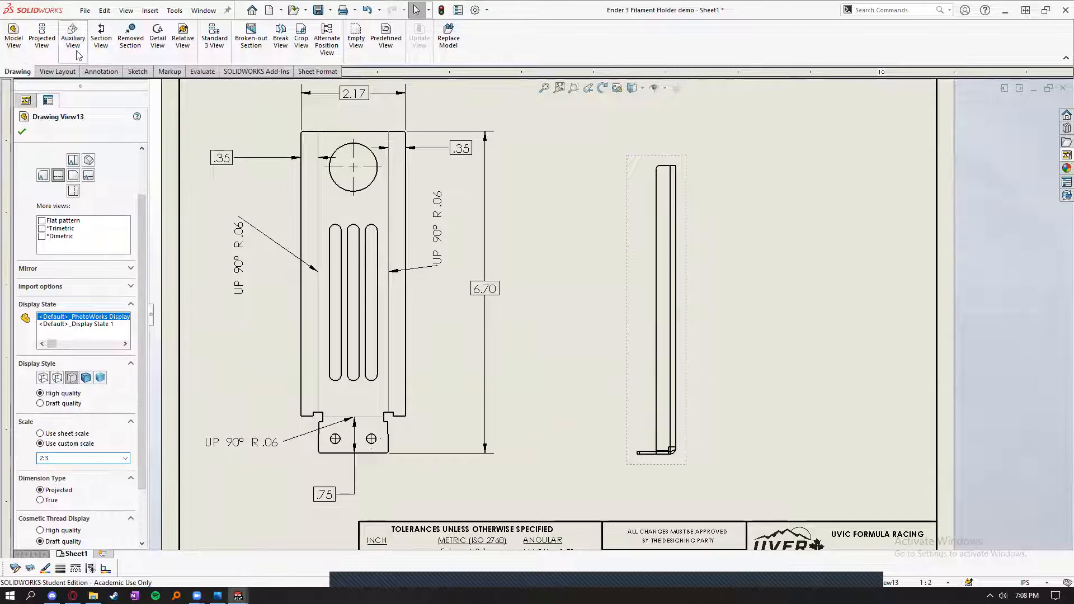
- Project a top view above the side view and adjust the vertical positions of both views
{"action": "left_click", "coordinate": [41, 34]}
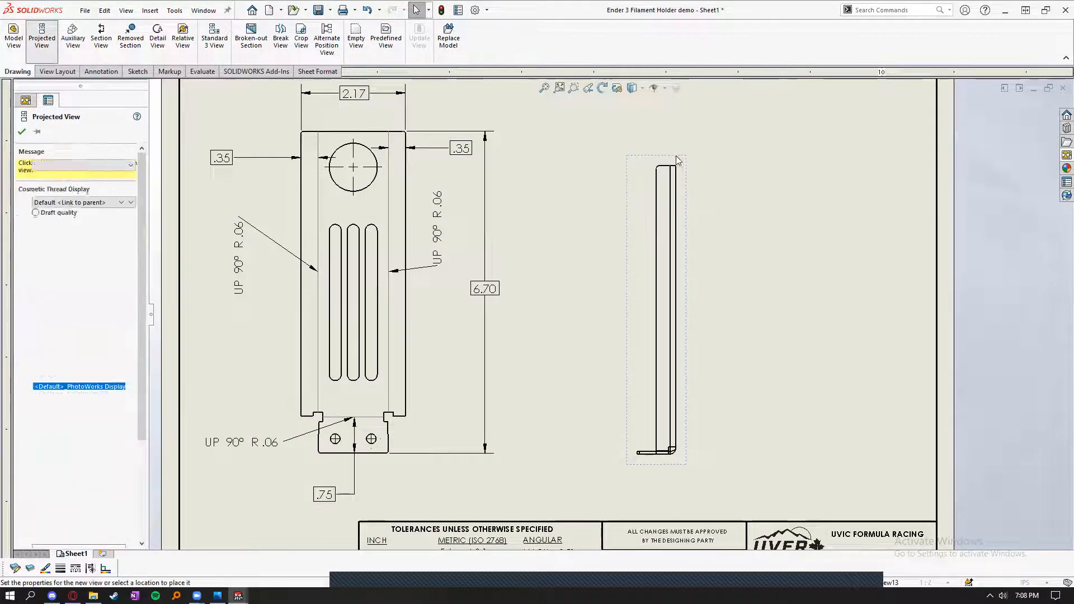
{"action": "scroll", "coordinate": [666, 109], "scroll_direction": "down", "scroll_amount": 2}
{"action": "left_click", "coordinate": [661, 145]}
{"action": "mouse_move", "coordinate": [677, 228]}
{"action": "left_mouse_down"}
{"action": "mouse_move", "coordinate": [678, 249]}
{"action": "mouse_move", "coordinate": [667, 251]}
{"action": "left_mouse_up"}
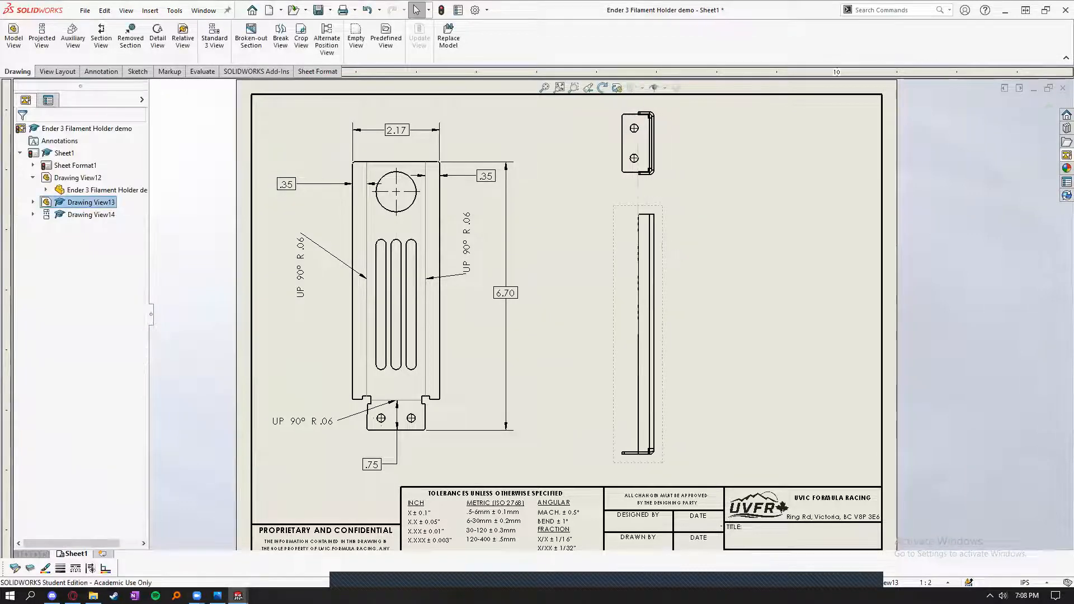
{"action": "left_click", "coordinate": [658, 169]}
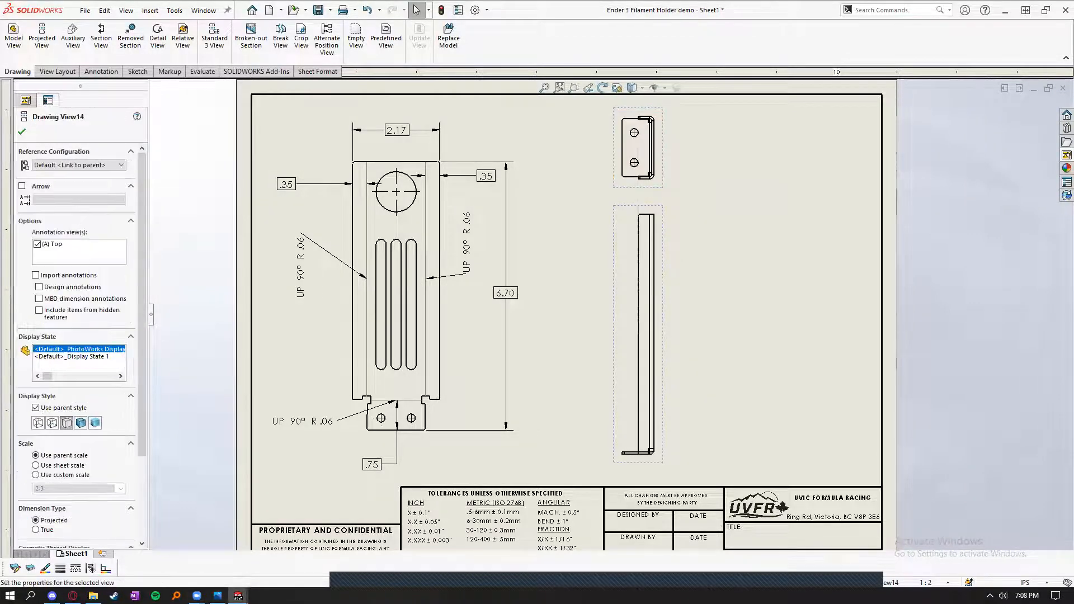
{"action": "left_click", "coordinate": [708, 294]}
- Project an isometric view from the side view and place it in the sheet's upper-right corner
{"action": "scroll", "coordinate": [749, 403], "scroll_direction": "down", "scroll_amount": 2}
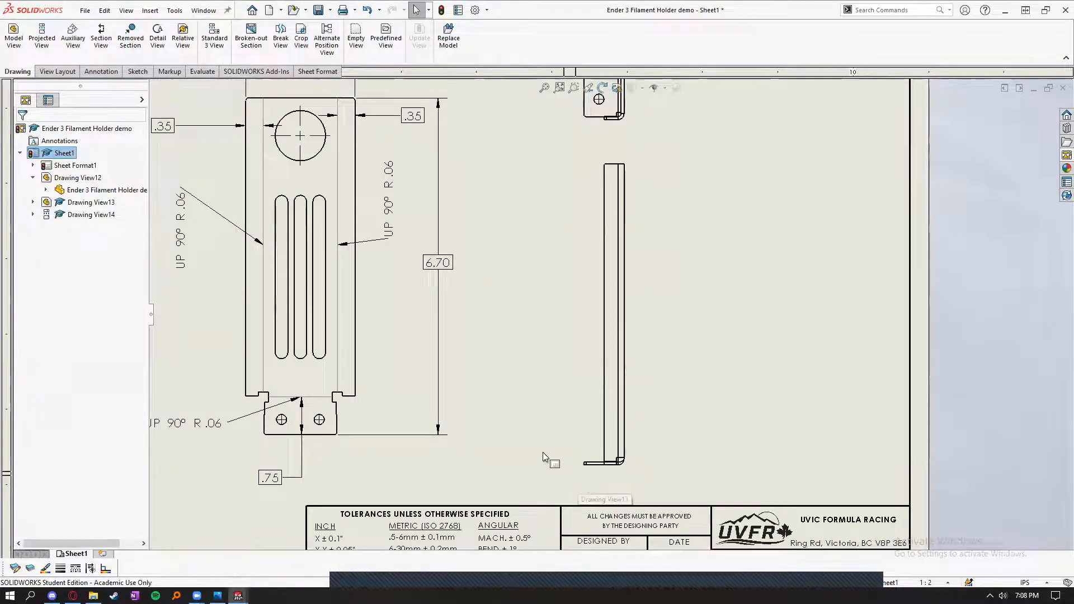
{"action": "scroll", "coordinate": [576, 308], "scroll_direction": "up", "scroll_amount": 3}
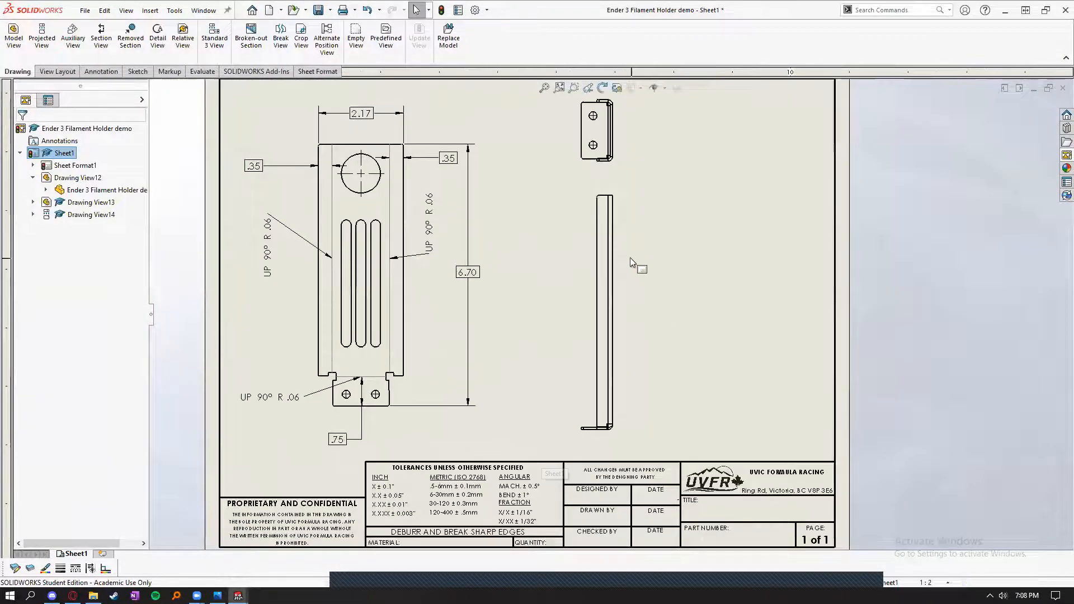
{"action": "left_click", "coordinate": [626, 255]}
{"action": "left_click", "coordinate": [41, 34]}
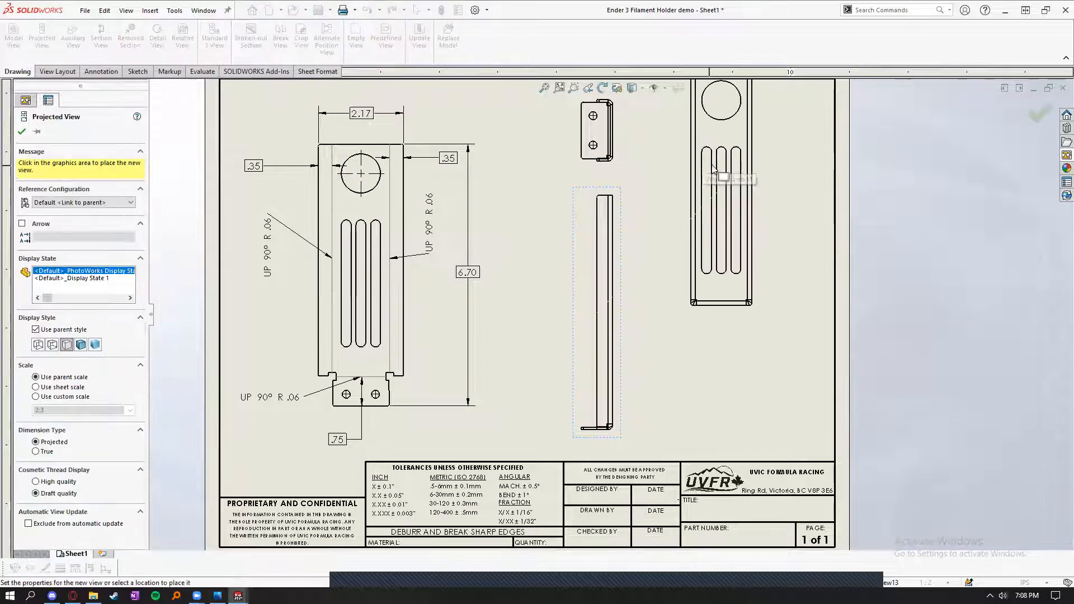
{"action": "left_click", "coordinate": [729, 186]}
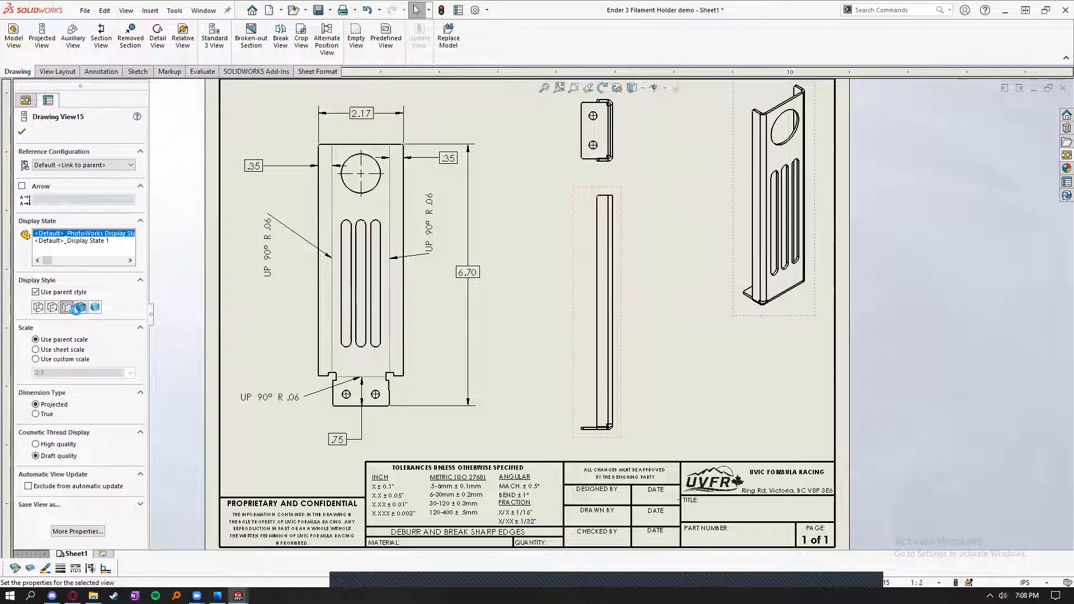
- Try the Shaded With Edges, Wireframe and Hidden Lines Removed display styles on the isometric view
{"action": "left_click", "coordinate": [80, 307]}
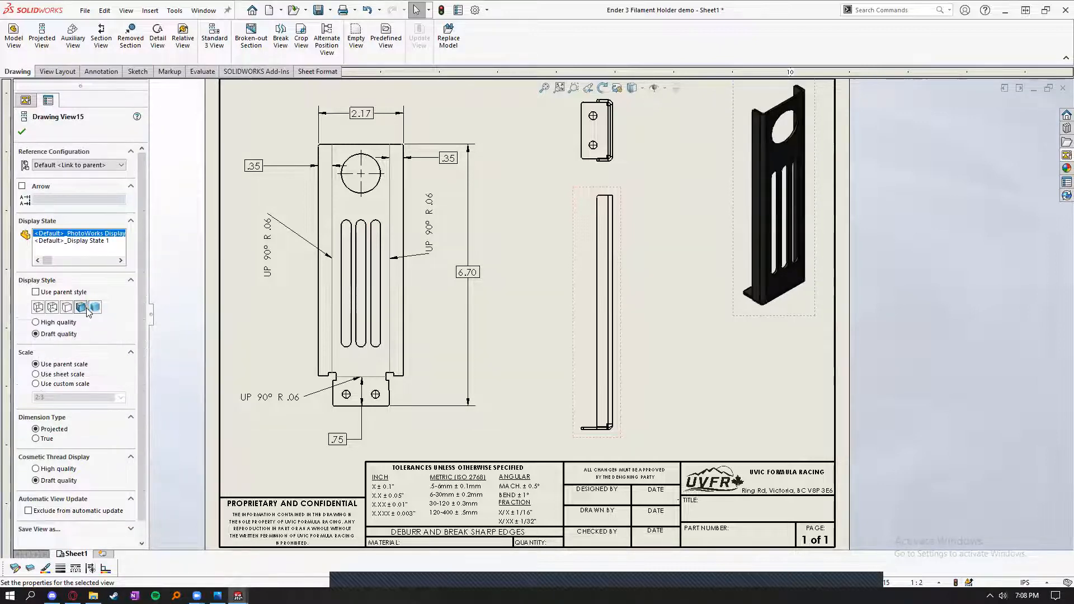
{"action": "left_click", "coordinate": [38, 307]}
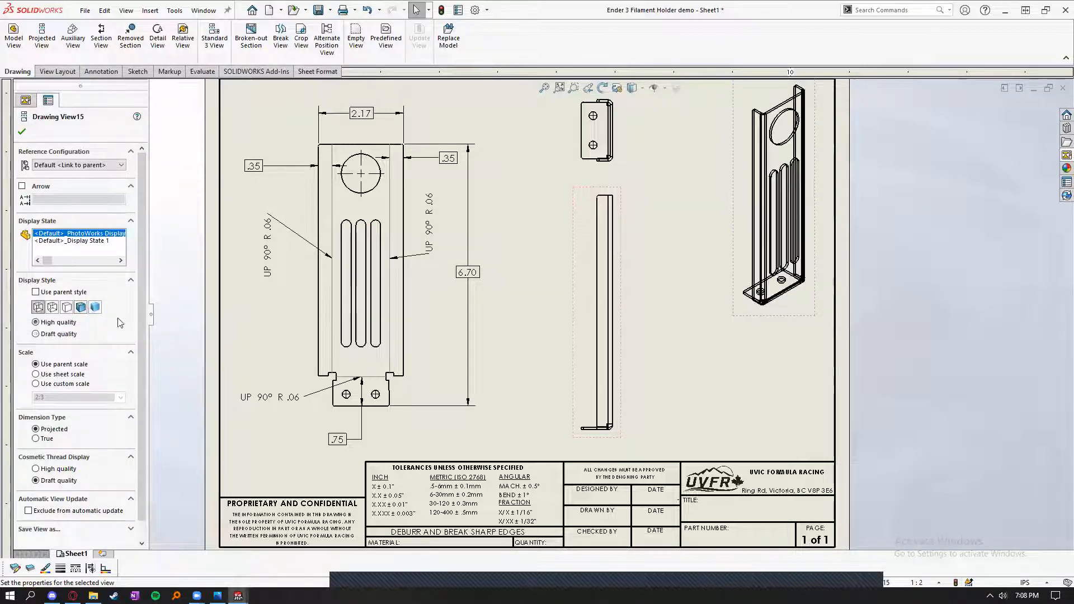
{"action": "left_click", "coordinate": [67, 307]}
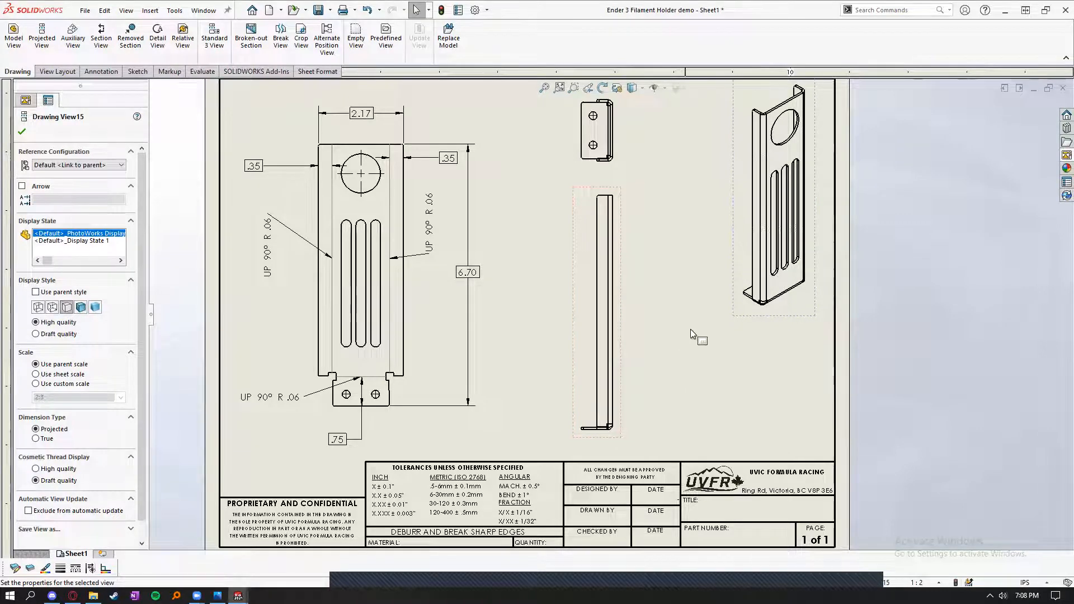
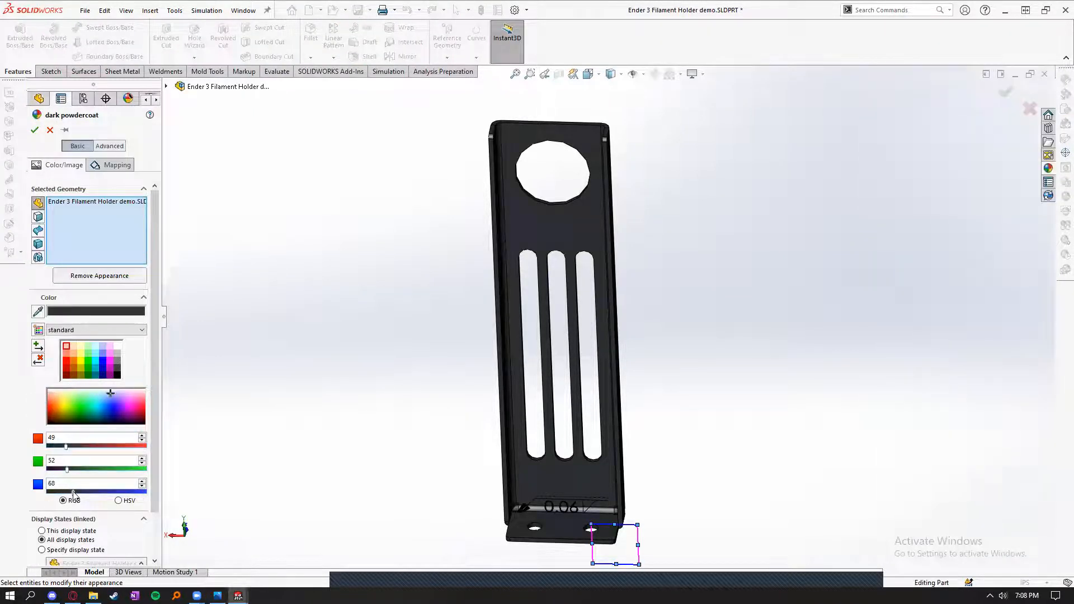
- Change the color of the part's dark powdercoat appearance to grey and save the part
{"action": "left_click", "coordinate": [117, 360]}
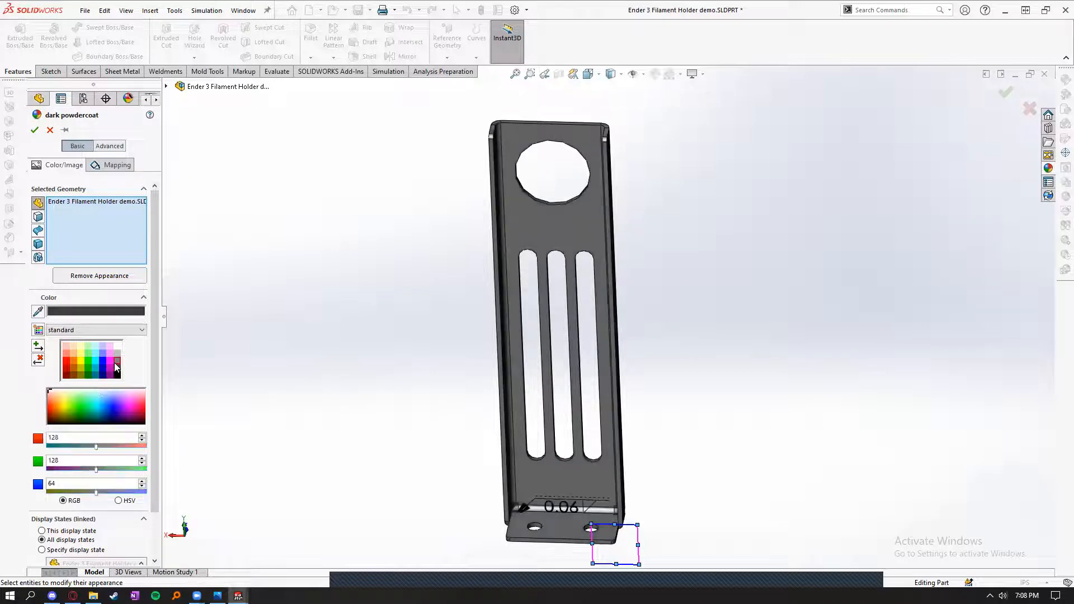
{"action": "left_click", "coordinate": [35, 130]}
{"action": "key", "text": "ctrl+s"}
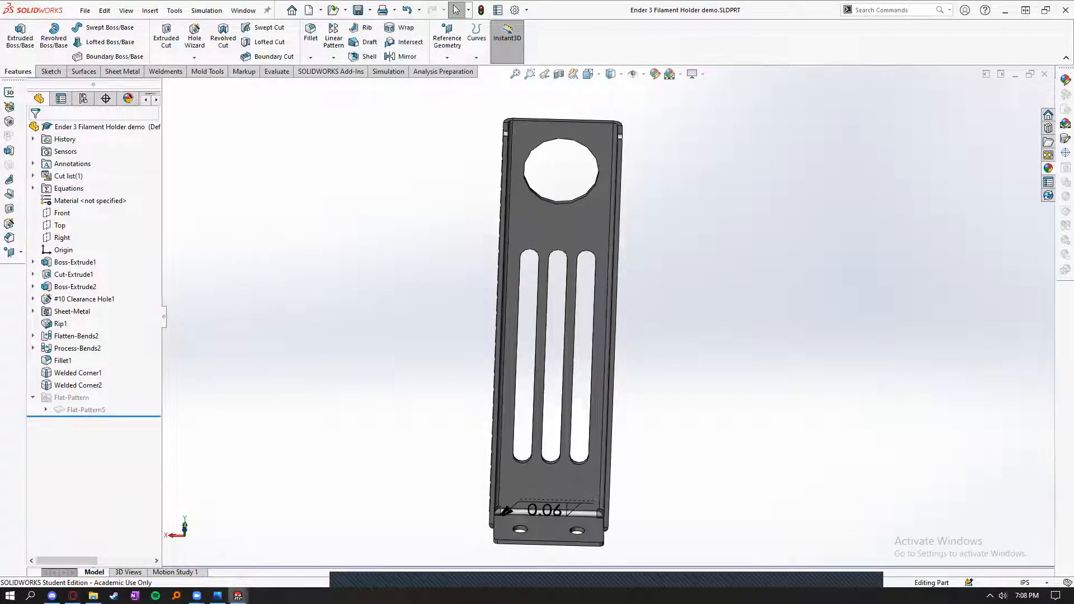
- Return to the drawing, set the isometric view's display style to Shaded, and shift the view slightly inside the border
{"action": "mouse_move", "coordinate": [237, 596]}
{"action": "left_click", "coordinate": [328, 561]}
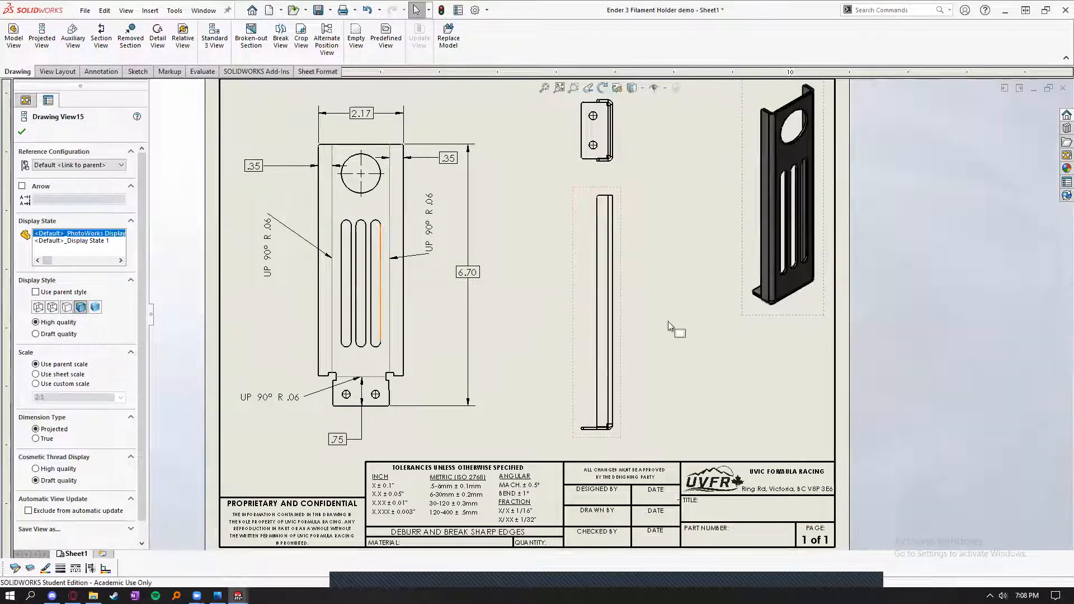
{"action": "left_click", "coordinate": [96, 308]}
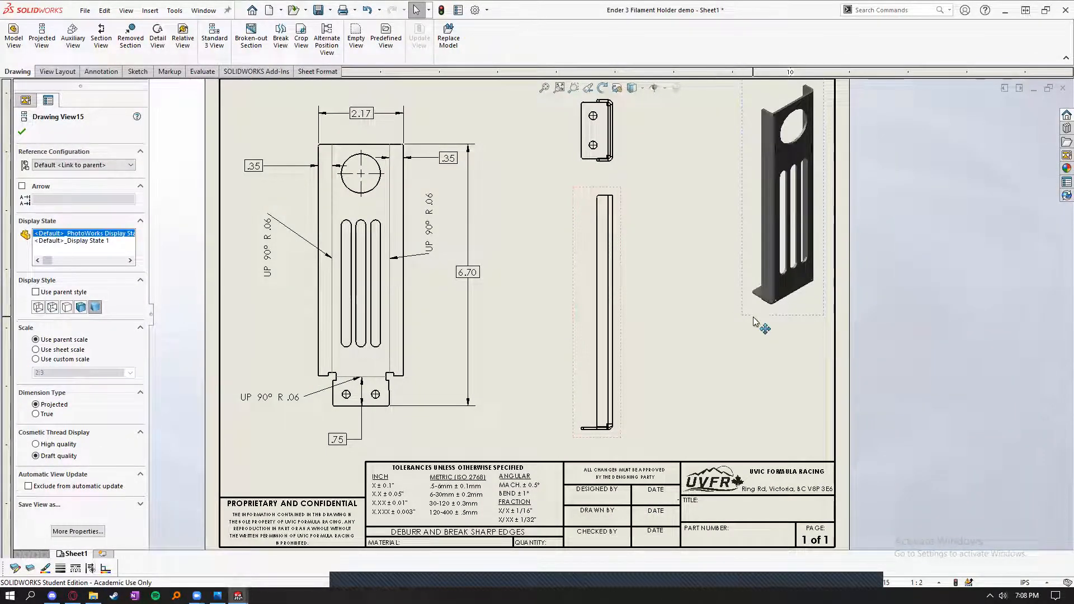
{"action": "left_click_drag", "start_coordinate": [735, 164], "coordinate": [740, 168]}
{"action": "left_click", "coordinate": [680, 187]}
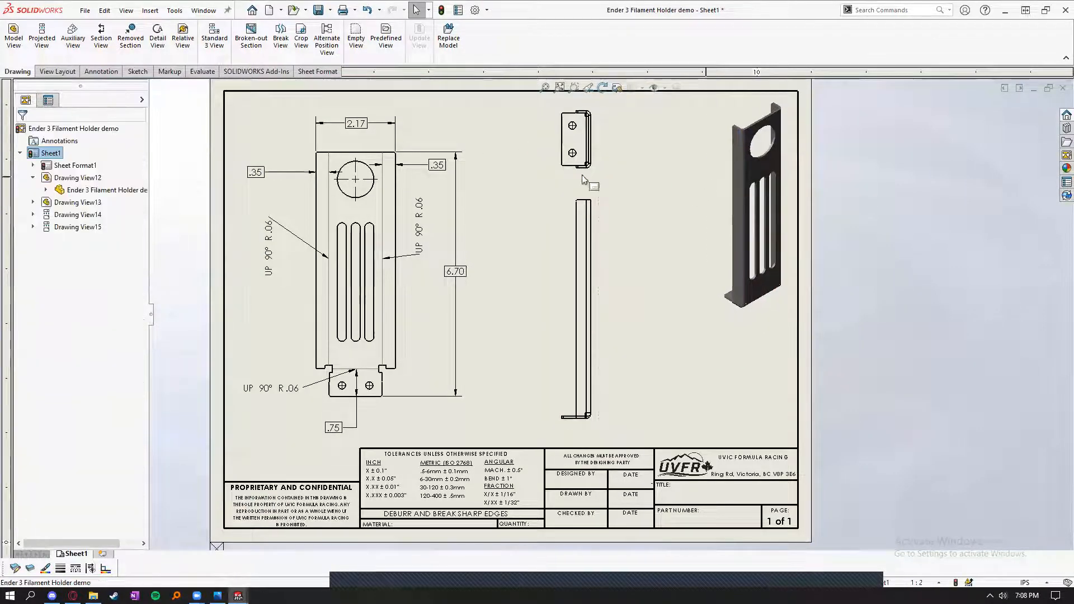
- Set the isometric view's display style to Shaded With Edges
{"action": "scroll", "coordinate": [743, 183], "scroll_direction": "down", "scroll_amount": 2}
{"action": "scroll", "coordinate": [476, 193], "scroll_direction": "up", "scroll_amount": 3}
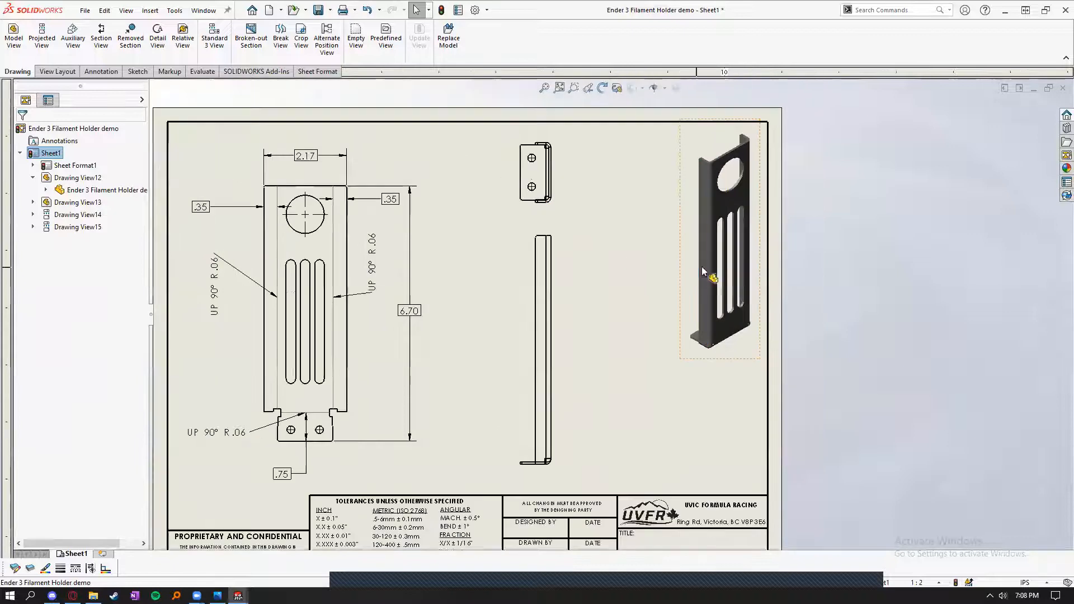
{"action": "scroll", "coordinate": [597, 263], "scroll_direction": "down", "scroll_amount": 3}
{"action": "scroll", "coordinate": [596, 262], "scroll_direction": "up", "scroll_amount": 1}
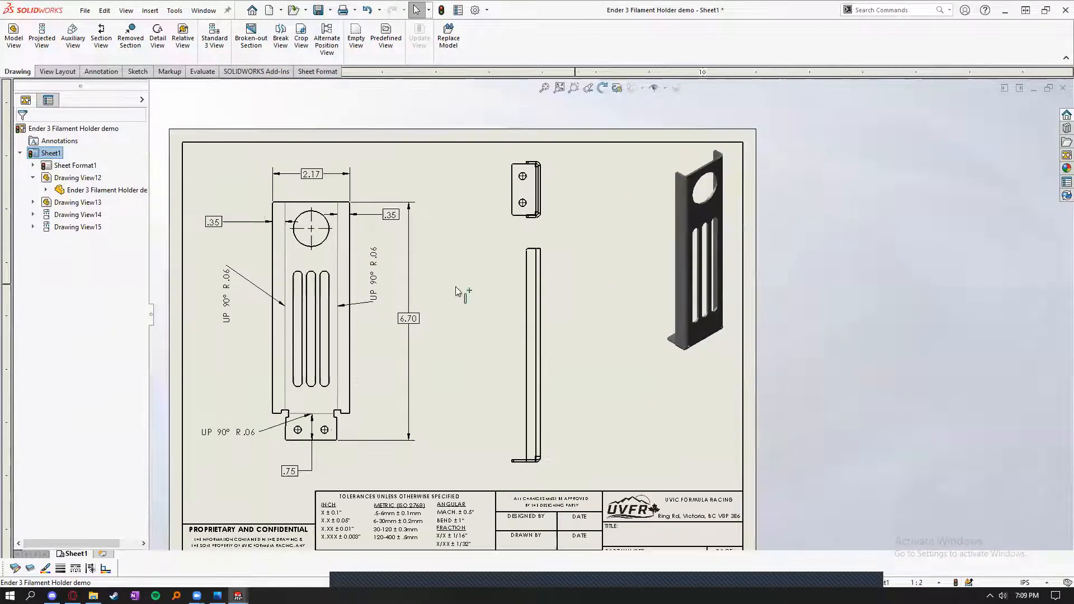
{"action": "left_click", "coordinate": [696, 363]}
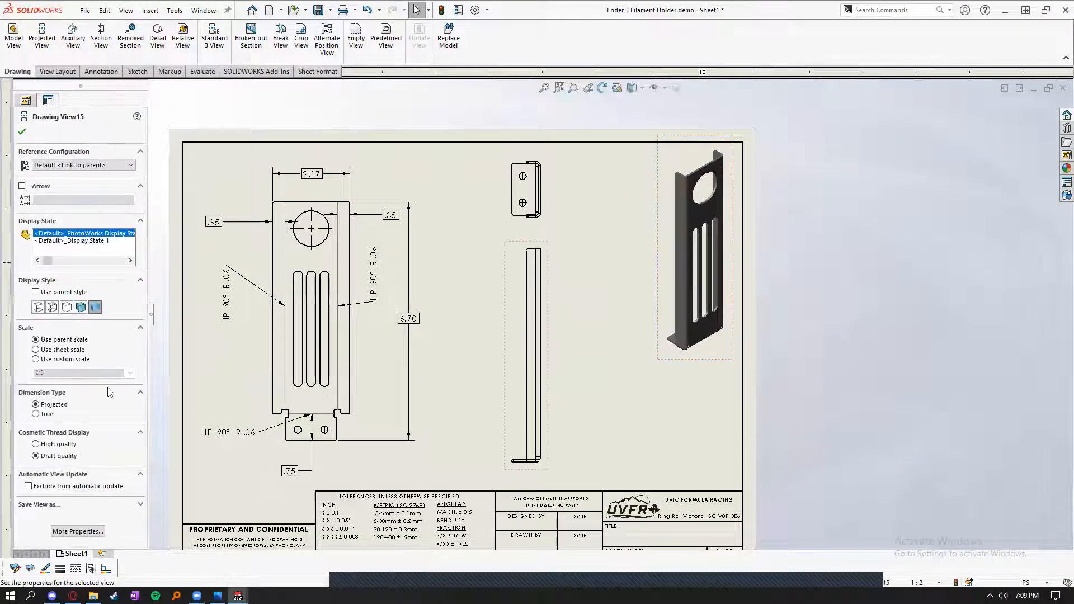
{"action": "left_click", "coordinate": [81, 308]}
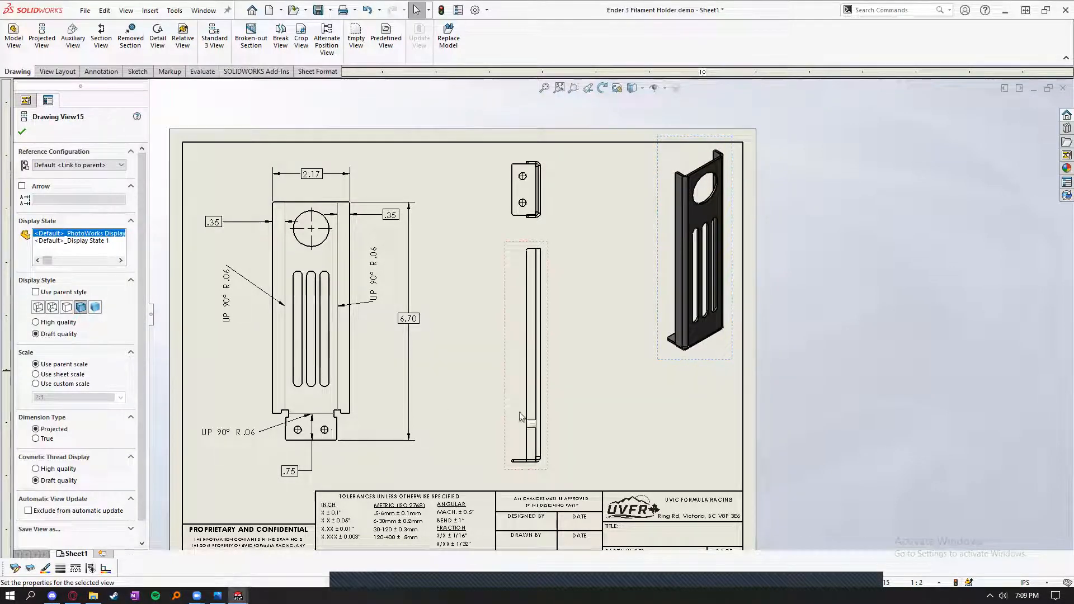
{"action": "left_click", "coordinate": [651, 423]}
{"action": "left_click", "coordinate": [657, 359]}
{"action": "left_click", "coordinate": [220, 172]}
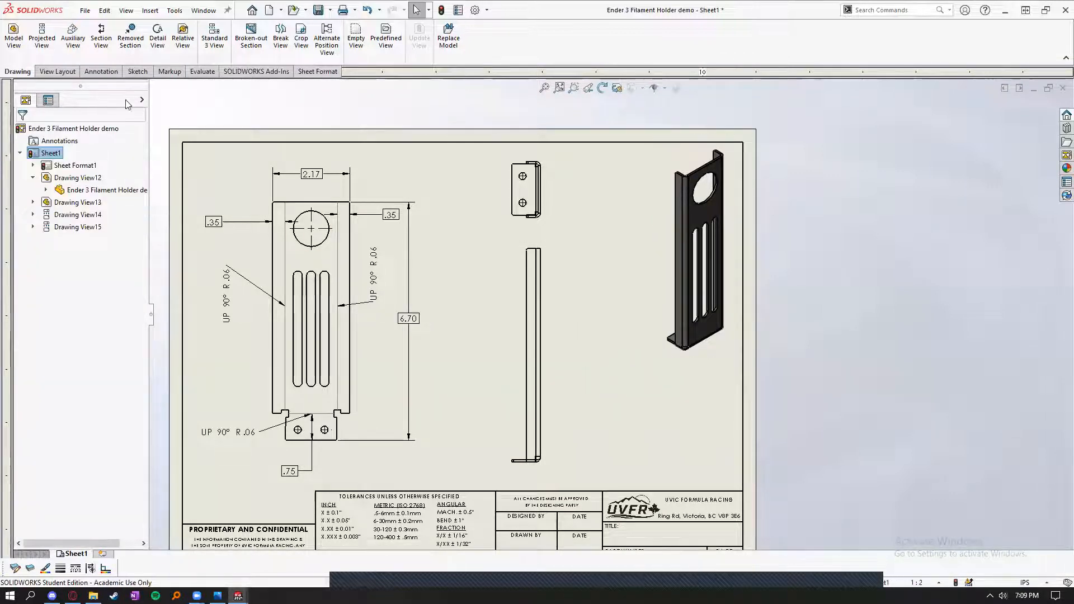
- Nudge the isometric view closer to the sheet's right border
{"action": "mouse_move", "coordinate": [672, 362]}
{"action": "left_mouse_down"}
{"action": "mouse_move", "coordinate": [672, 379]}
{"action": "mouse_move", "coordinate": [679, 364]}
{"action": "left_mouse_up"}
{"action": "left_click", "coordinate": [649, 387]}
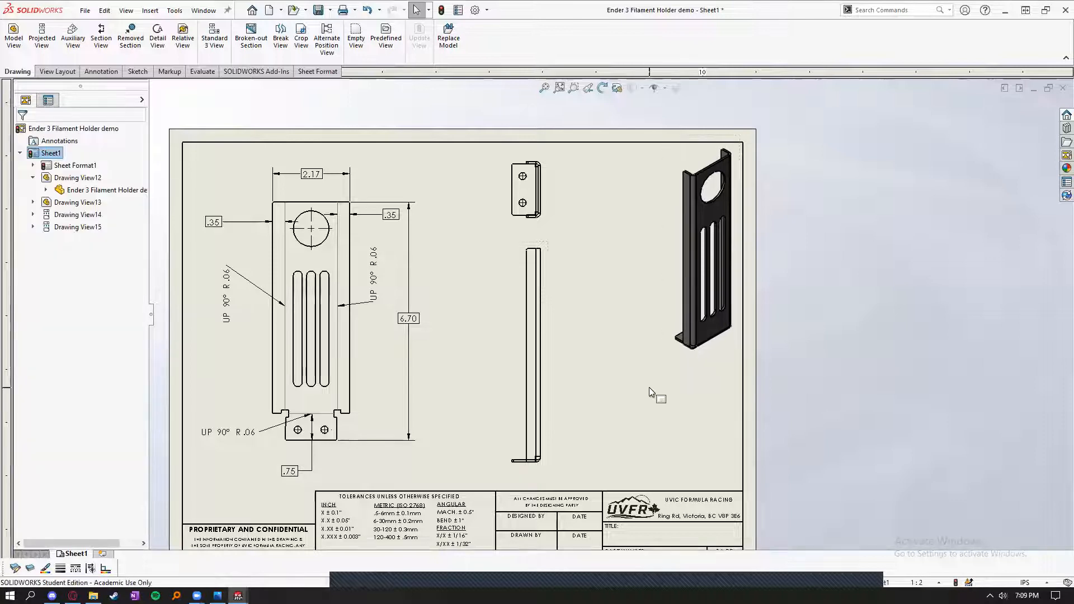
{"action": "mouse_move", "coordinate": [704, 363]}
{"action": "left_mouse_down"}
{"action": "mouse_move", "coordinate": [703, 377]}
{"action": "mouse_move", "coordinate": [704, 360]}
{"action": "left_mouse_up"}
{"action": "left_click", "coordinate": [667, 384]}
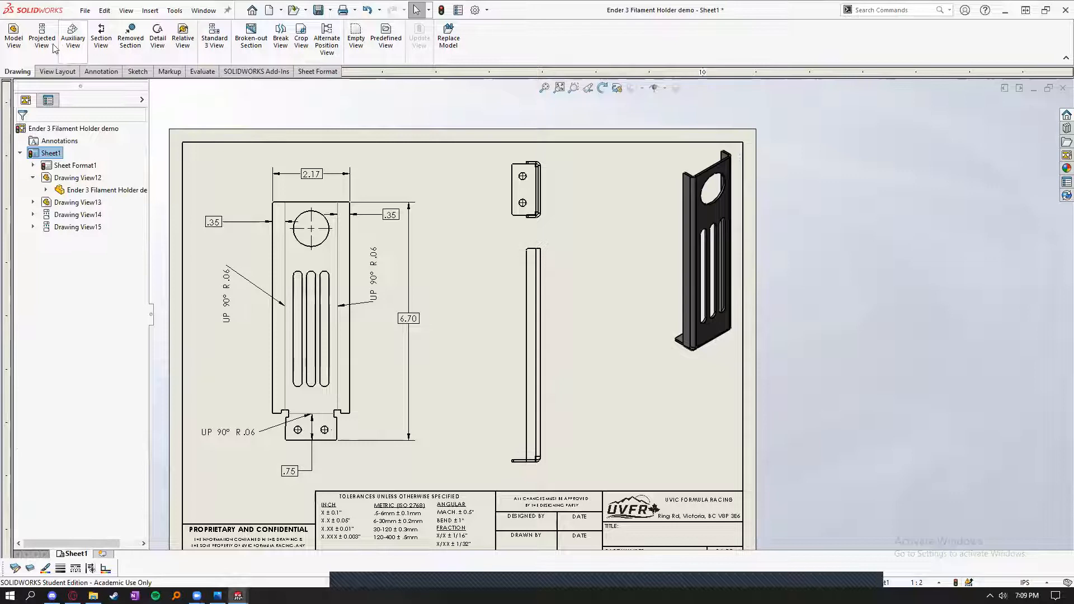
- Add the note POWDER COAT BLACK in the upper-left corner of the sheet, close to the border
{"action": "left_click", "coordinate": [101, 71]}
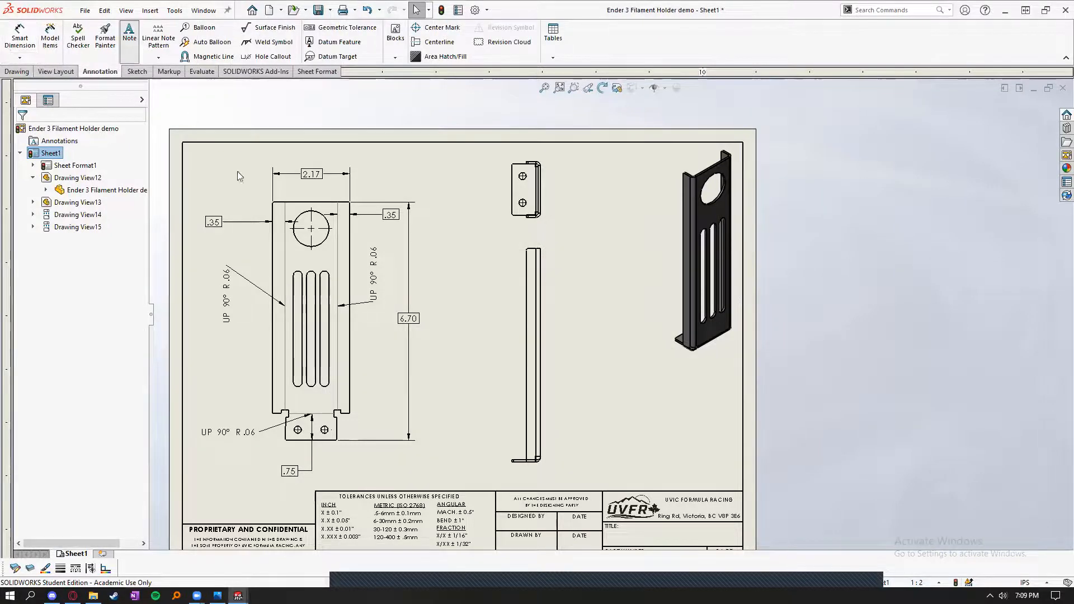
{"action": "left_click", "coordinate": [195, 154]}
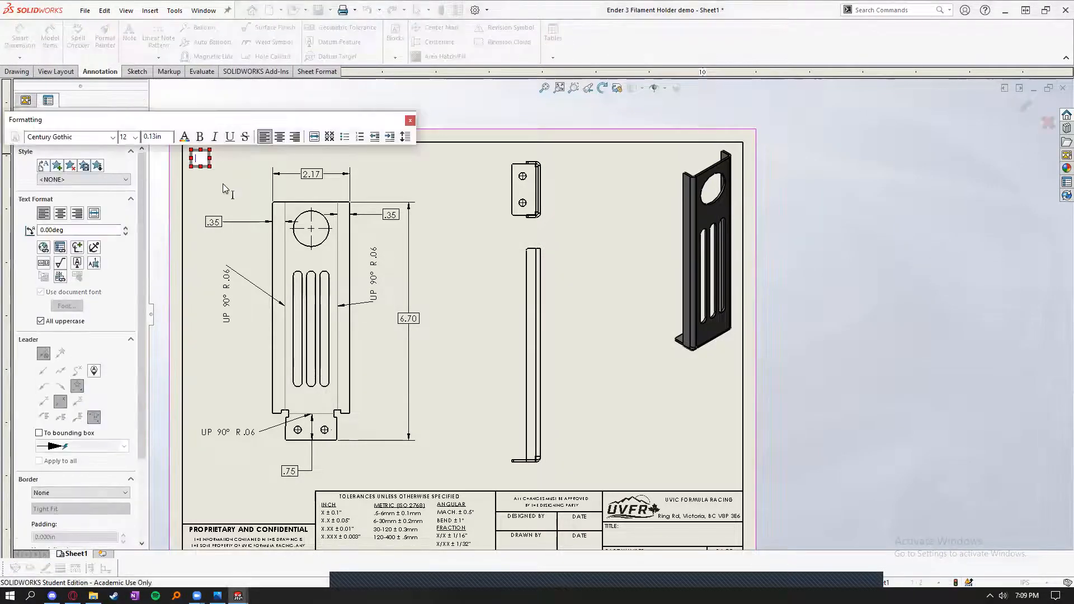
{"action": "type", "text": "POSI"}
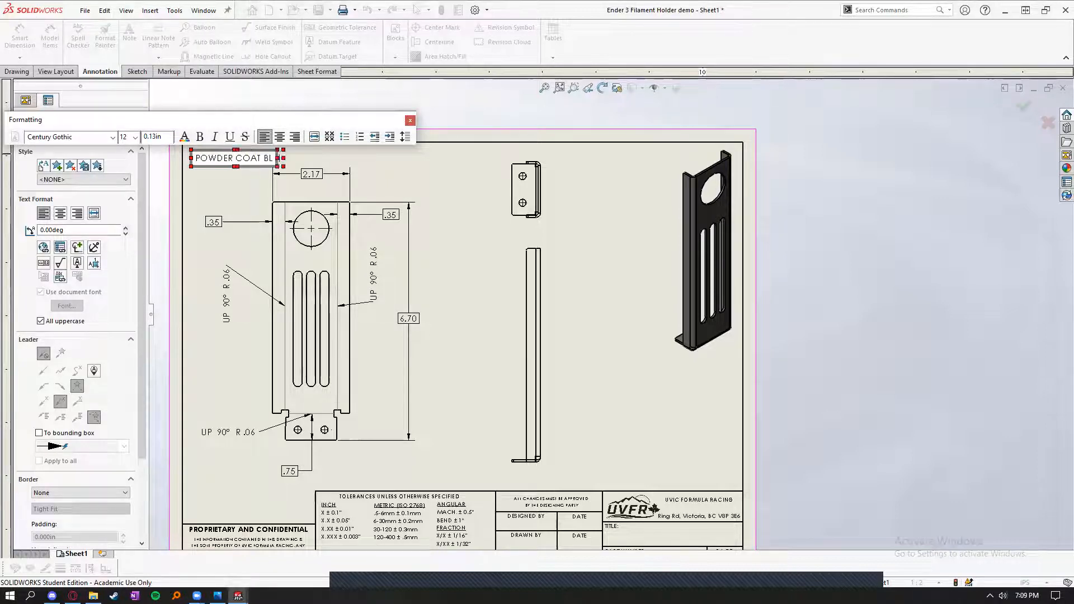
{"action": "left_click", "coordinate": [462, 203]}
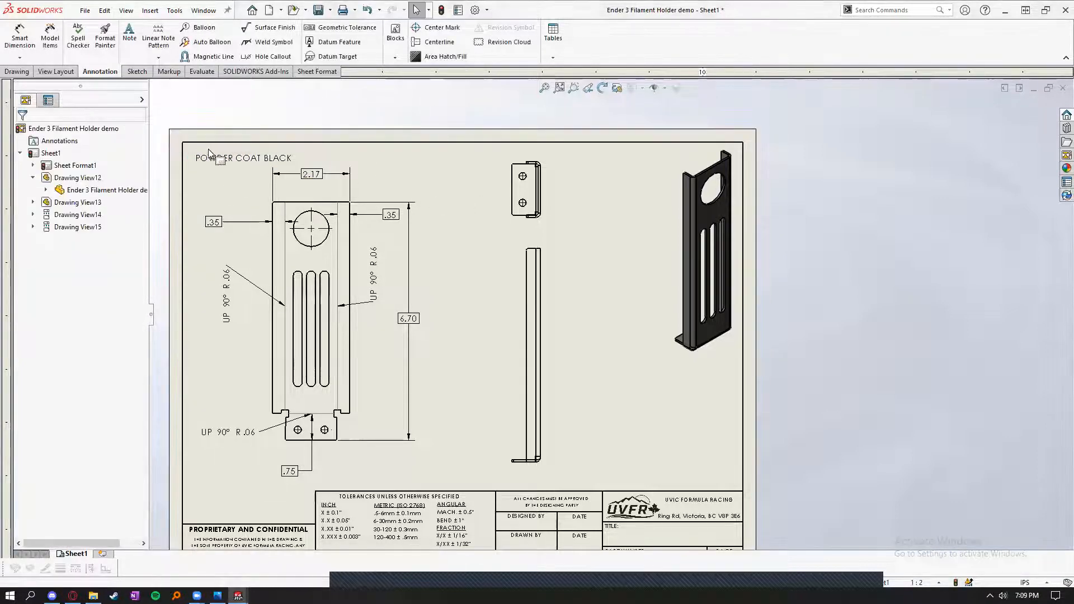
{"action": "scroll", "coordinate": [229, 163], "scroll_direction": "up", "scroll_amount": 2}
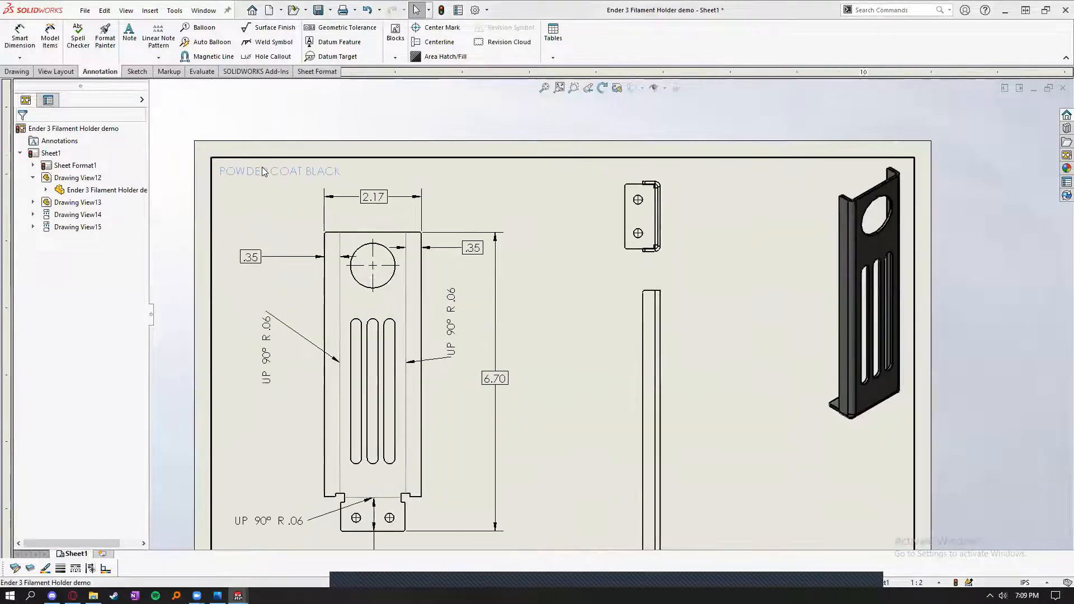
{"action": "left_click", "coordinate": [582, 293]}
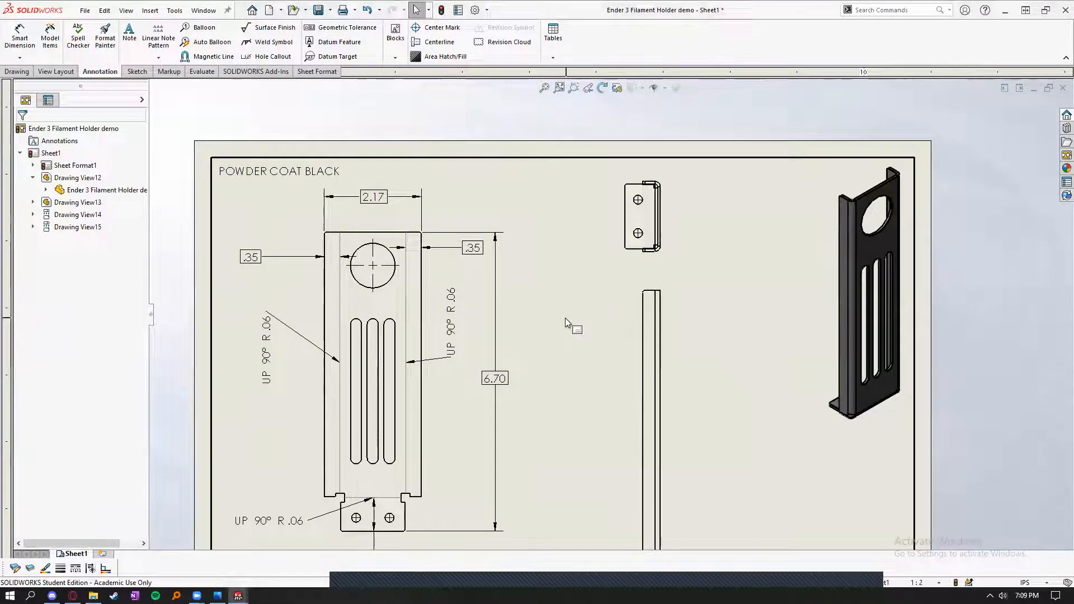
- Set the isometric view's custom scale to 1:2 and shift the view up into the sheet's upper-right corner
{"action": "scroll", "coordinate": [616, 317], "scroll_direction": "up", "scroll_amount": 3}
{"action": "scroll", "coordinate": [769, 393], "scroll_direction": "down", "scroll_amount": 2}
{"action": "left_click", "coordinate": [744, 370]}
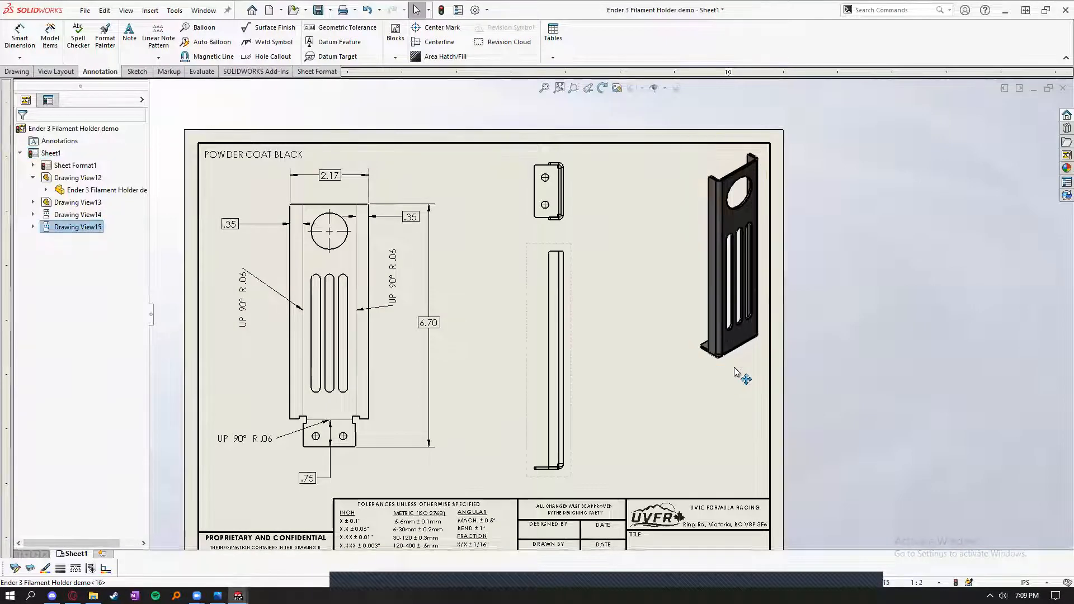
{"action": "left_click", "coordinate": [628, 361]}
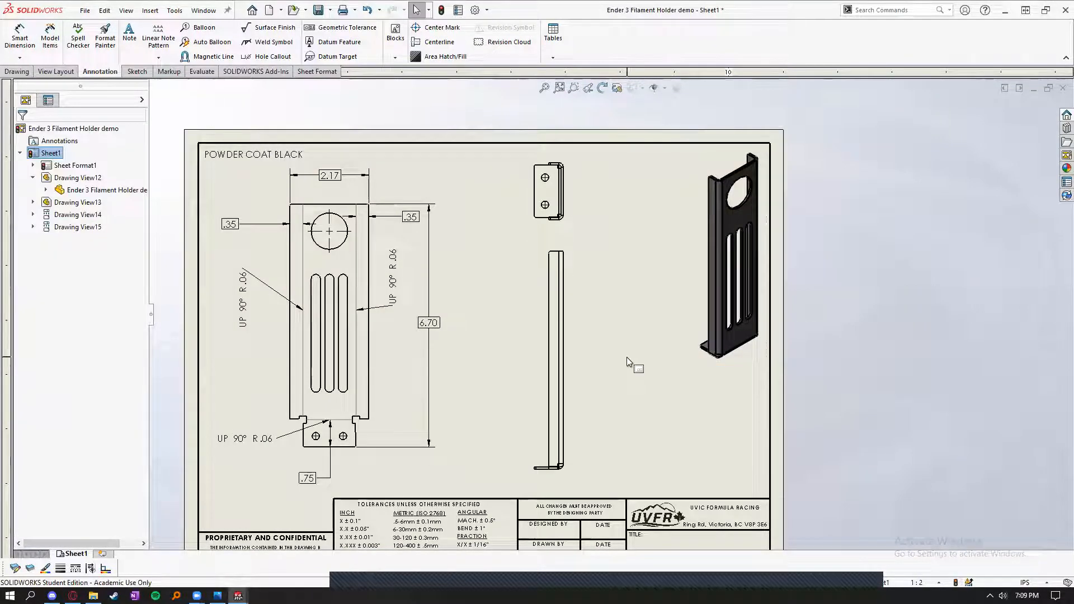
{"action": "left_click", "coordinate": [715, 368]}
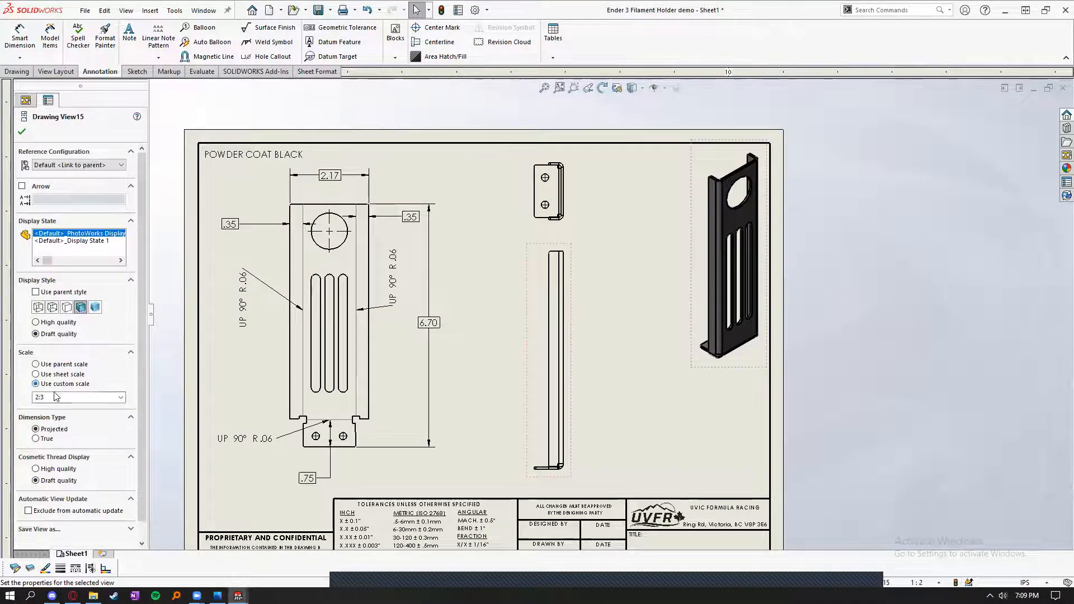
{"action": "left_click", "coordinate": [120, 397]}
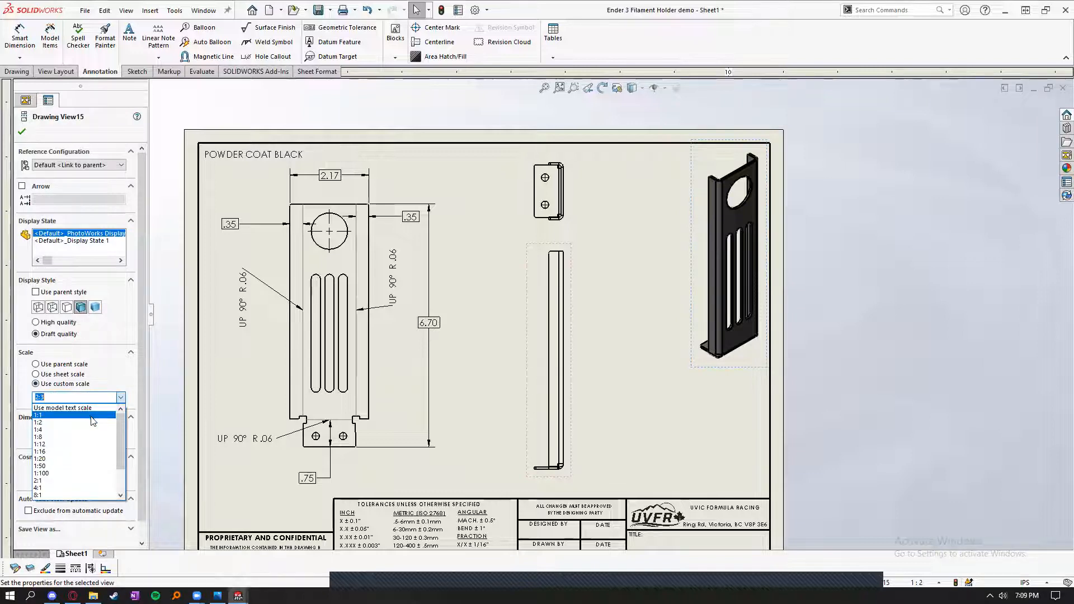
{"action": "left_click", "coordinate": [92, 422]}
{"action": "left_click_drag", "start_coordinate": [717, 340], "coordinate": [725, 312]}
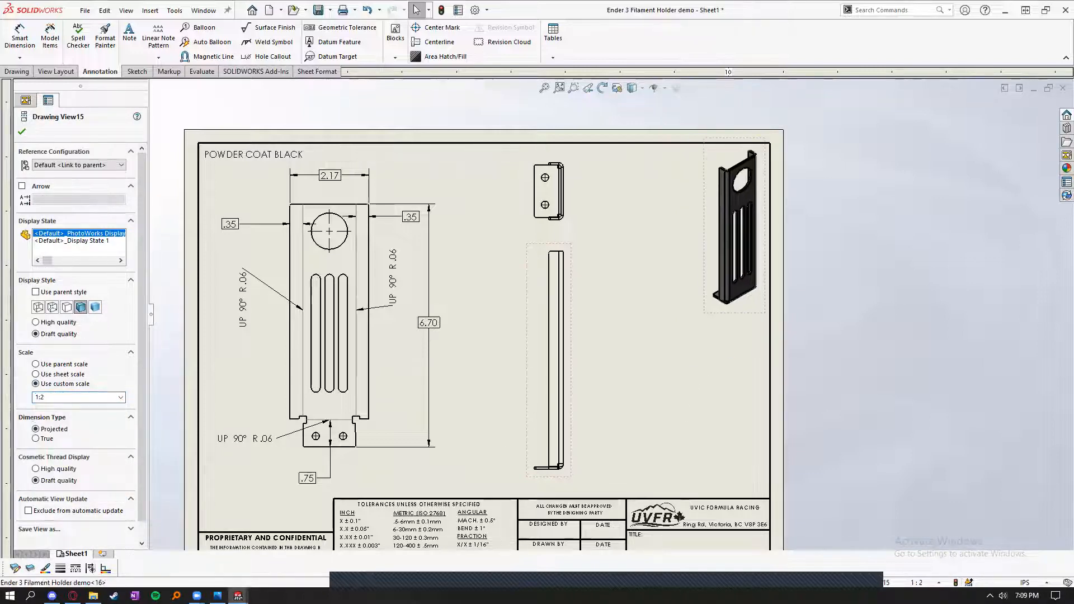
{"action": "left_click", "coordinate": [656, 390]}
{"action": "scroll", "coordinate": [637, 328], "scroll_direction": "up", "scroll_amount": 1}
{"action": "scroll", "coordinate": [639, 320], "scroll_direction": "down", "scroll_amount": 1}
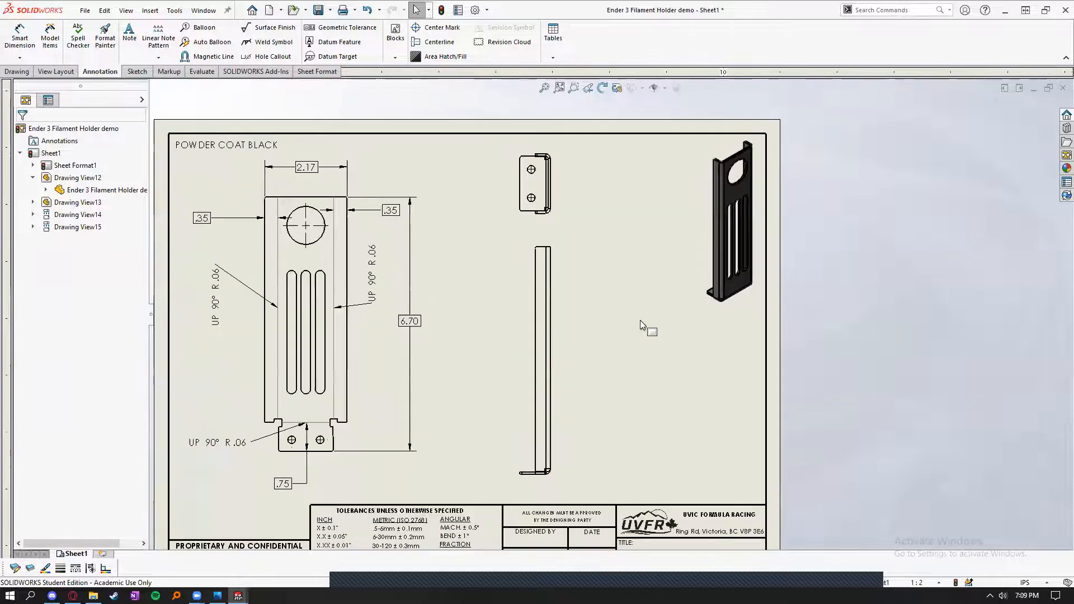
{"action": "scroll", "coordinate": [640, 320], "scroll_direction": "up", "scroll_amount": 2}
{"action": "scroll", "coordinate": [608, 391], "scroll_direction": "down", "scroll_amount": 2}
{"action": "left_click", "coordinate": [565, 318]}
{"action": "left_click", "coordinate": [610, 351]}
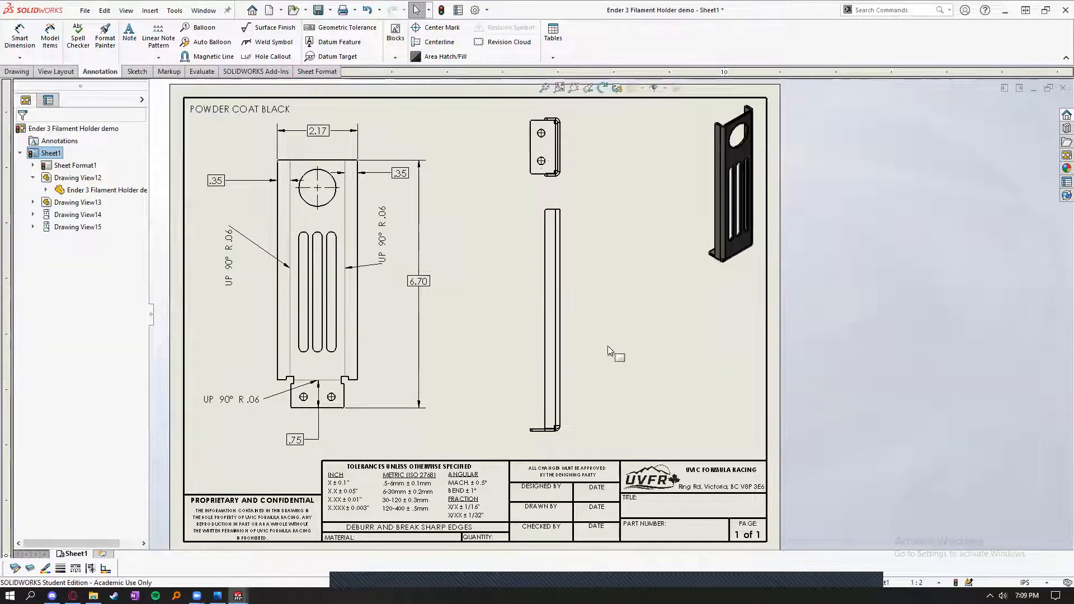
- Dimension the angle between the lower flange edge and the outer long edge of the top view, placing it below the view
{"action": "left_click", "coordinate": [21, 42]}
{"action": "scroll", "coordinate": [627, 212], "scroll_direction": "up", "scroll_amount": 1}
{"action": "scroll", "coordinate": [621, 201], "scroll_direction": "down", "scroll_amount": 2}
{"action": "scroll", "coordinate": [597, 139], "scroll_direction": "up", "scroll_amount": 2}
{"action": "scroll", "coordinate": [605, 215], "scroll_direction": "down", "scroll_amount": 5}
{"action": "scroll", "coordinate": [573, 320], "scroll_direction": "down", "scroll_amount": 1}
{"action": "left_click", "coordinate": [570, 309]}
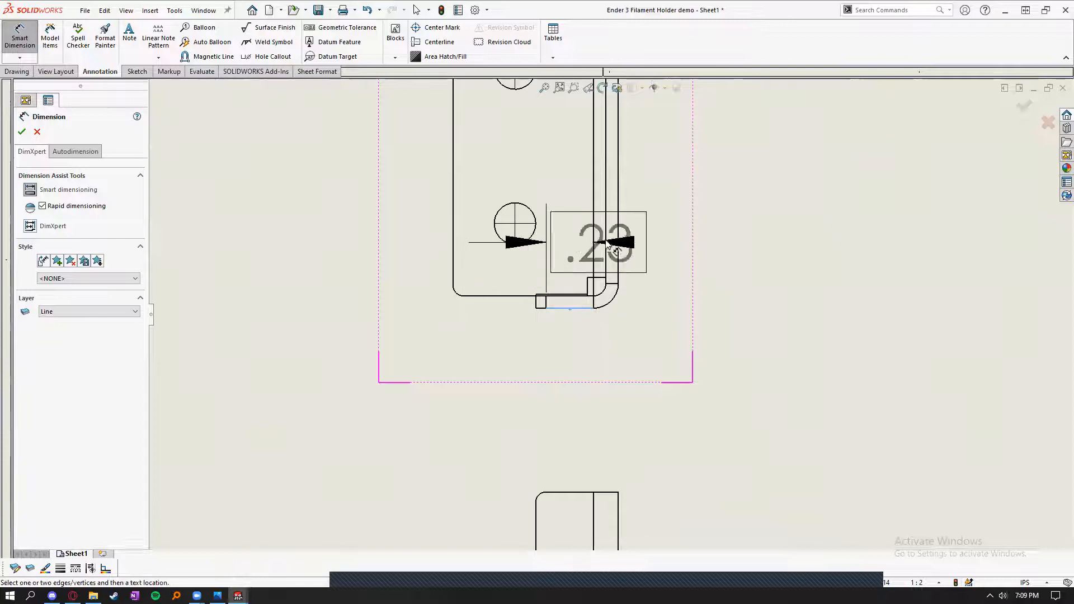
{"action": "left_click", "coordinate": [618, 217]}
{"action": "scroll", "coordinate": [523, 391], "scroll_direction": "up", "scroll_amount": 1}
{"action": "scroll", "coordinate": [523, 390], "scroll_direction": "up", "scroll_amount": 2}
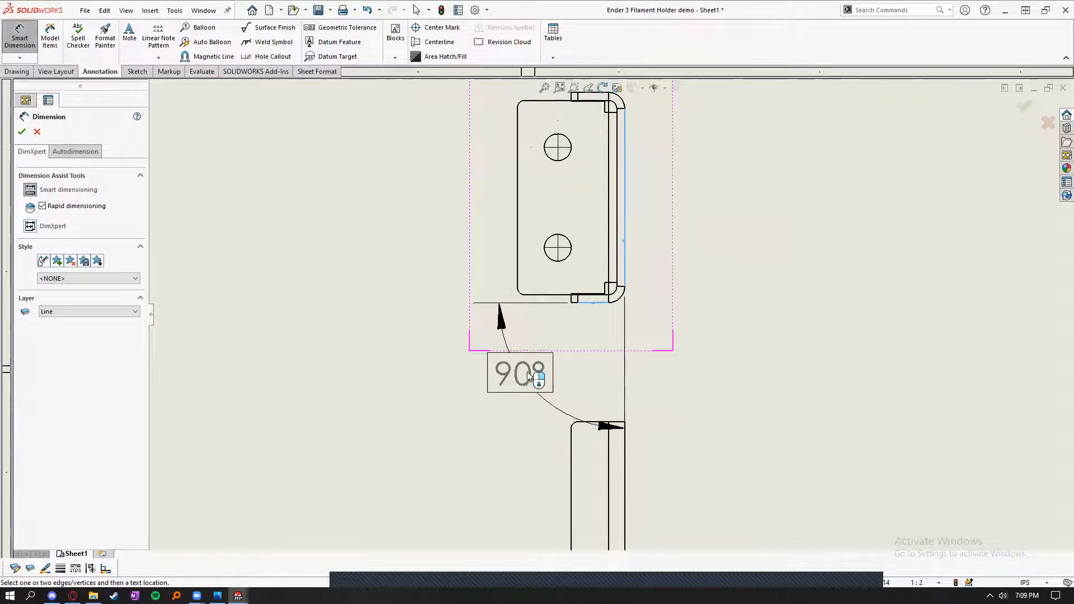
{"action": "left_click", "coordinate": [551, 378]}
{"action": "key", "text": "Escape"}
{"action": "key", "text": "Escape"}
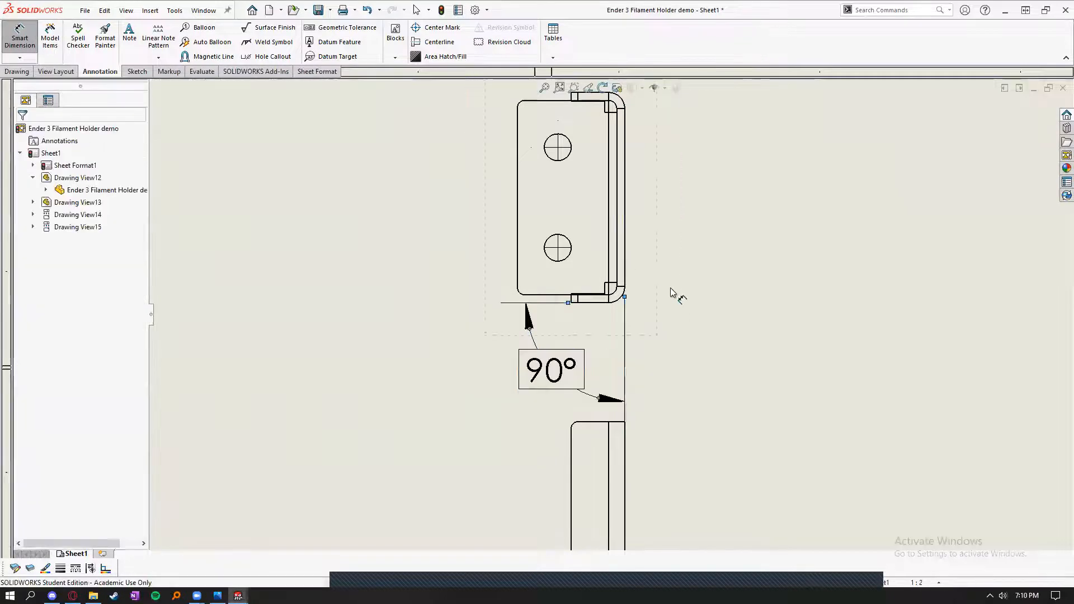
{"action": "scroll", "coordinate": [655, 382], "scroll_direction": "up", "scroll_amount": 2}
{"action": "scroll", "coordinate": [654, 382], "scroll_direction": "up", "scroll_amount": 2}
{"action": "left_click", "coordinate": [628, 290]}
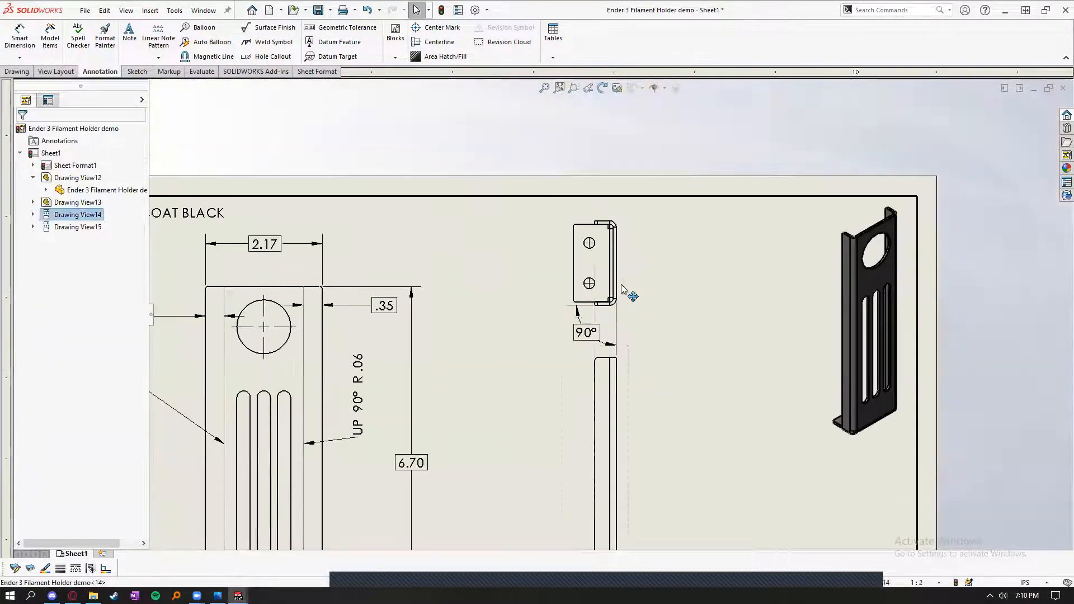
{"action": "key", "text": "Escape"}
{"action": "scroll", "coordinate": [649, 313], "scroll_direction": "down", "scroll_amount": 3}
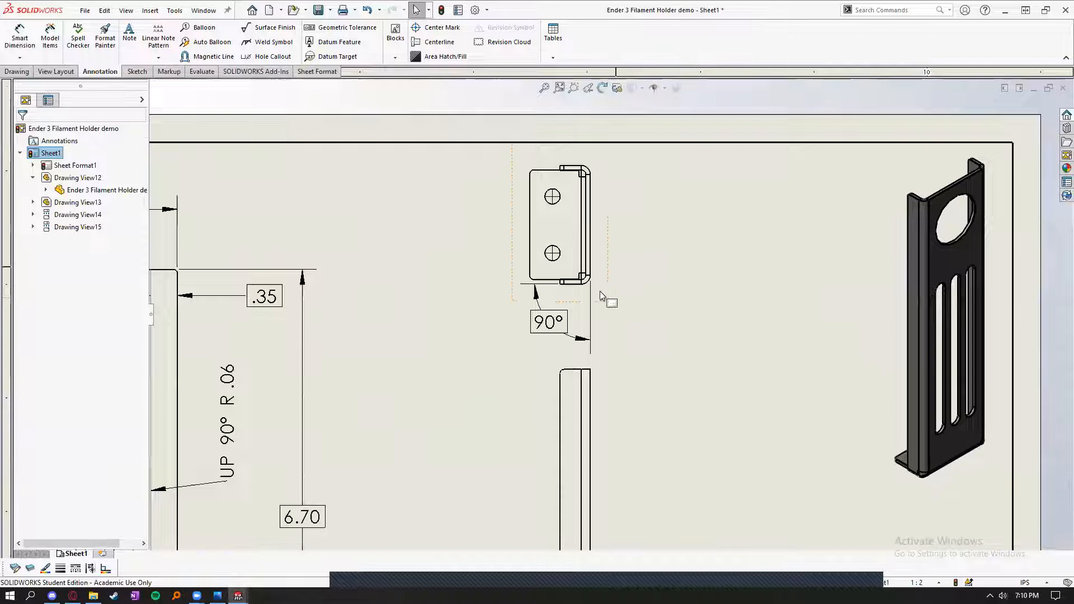
- Dimension the inner angle of the same top-view corner, placing it left of the view, and adjust the lower angle dimension's position
{"action": "left_click", "coordinate": [20, 37]}
{"action": "scroll", "coordinate": [565, 290], "scroll_direction": "down", "scroll_amount": 5}
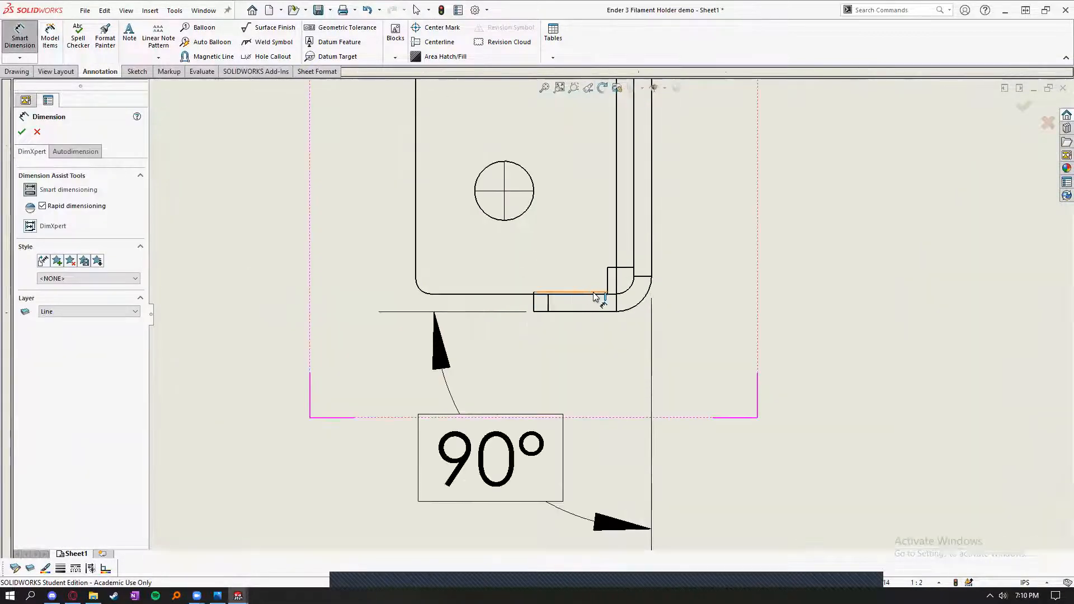
{"action": "left_click", "coordinate": [587, 311]}
{"action": "left_click", "coordinate": [651, 224]}
{"action": "scroll", "coordinate": [456, 156], "scroll_direction": "up", "scroll_amount": 4}
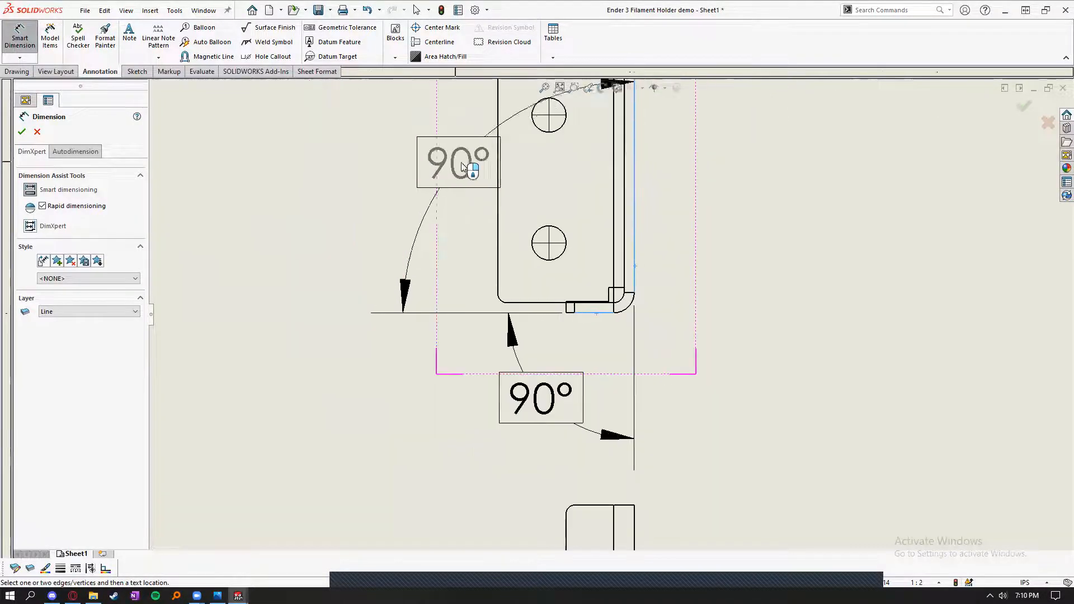
{"action": "left_click", "coordinate": [479, 167]}
{"action": "key", "text": "Escape"}
{"action": "left_click_drag", "start_coordinate": [563, 374], "coordinate": [541, 385]}
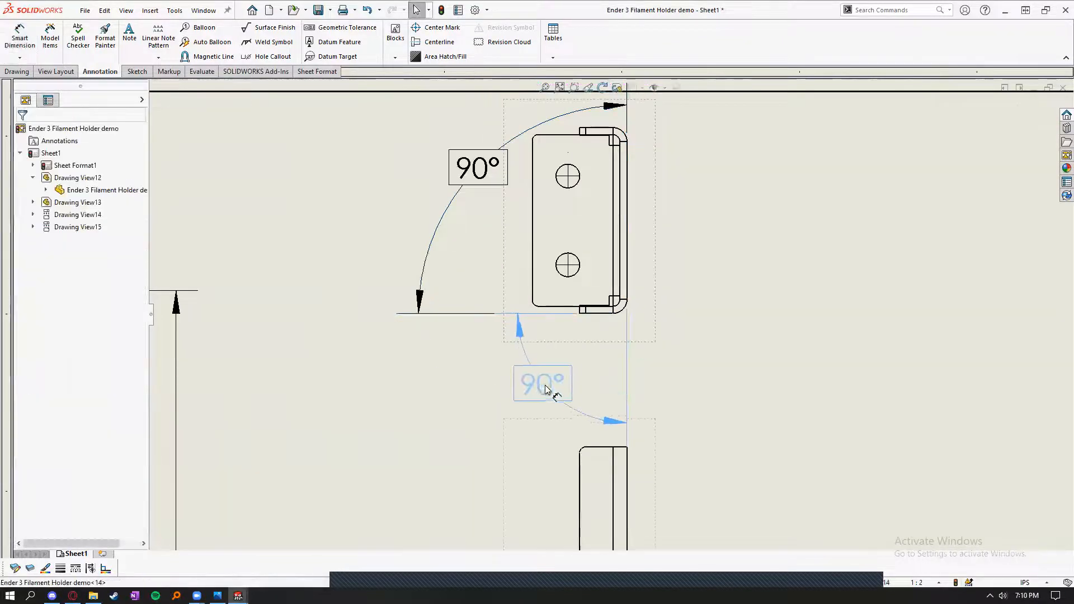
{"action": "left_click", "coordinate": [459, 437]}
{"action": "scroll", "coordinate": [460, 439], "scroll_direction": "up", "scroll_amount": 3}
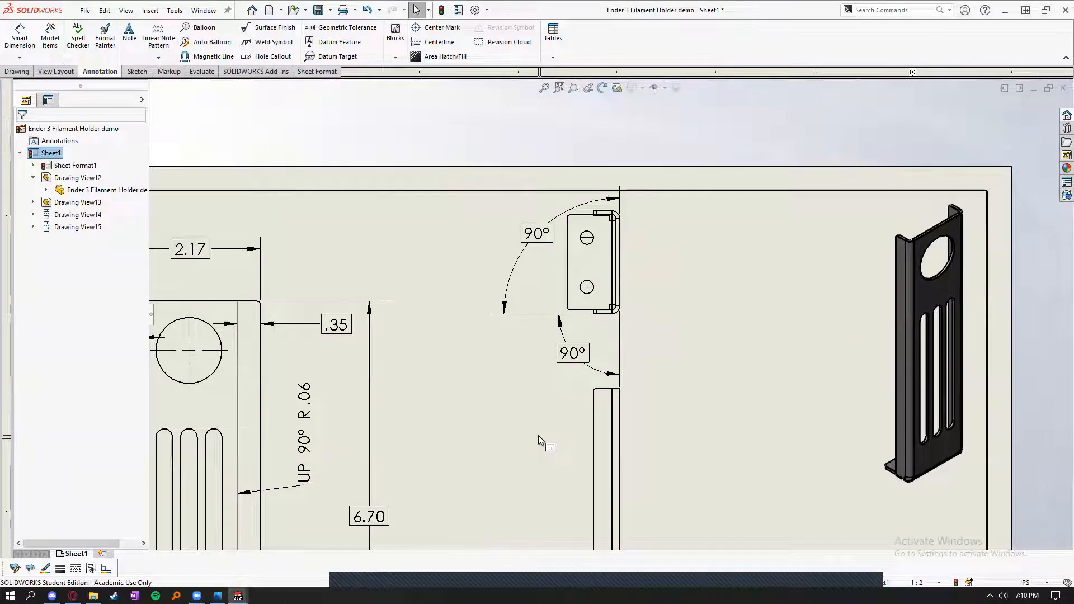
- Dimension the inner angle between the side view's bottom flange and its outer long edge, placing it left of the view
{"action": "scroll", "coordinate": [667, 437], "scroll_direction": "up", "scroll_amount": 5}
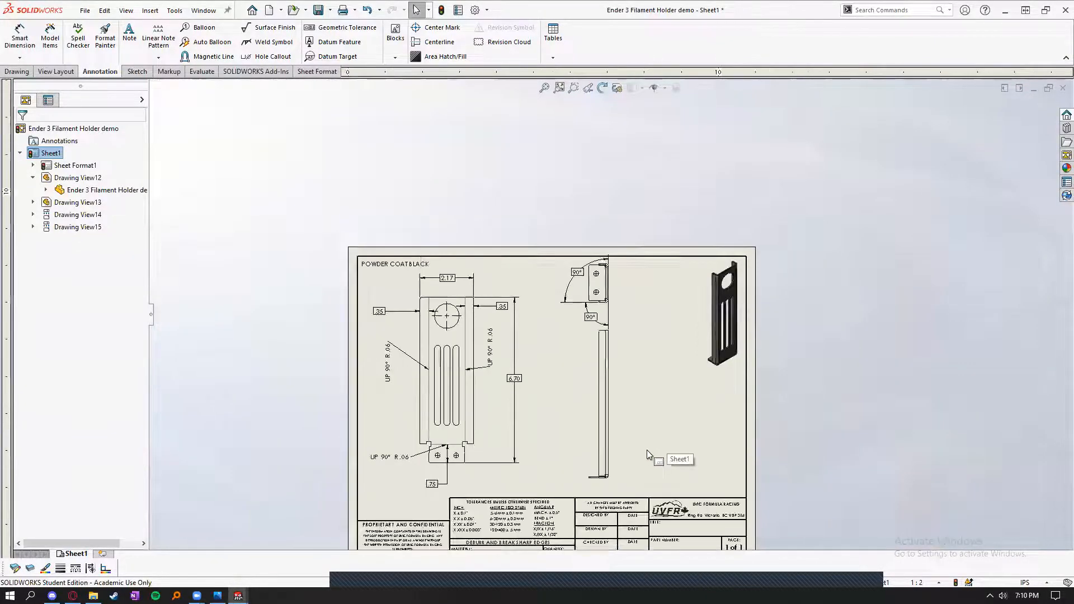
{"action": "scroll", "coordinate": [647, 450], "scroll_direction": "down", "scroll_amount": 5}
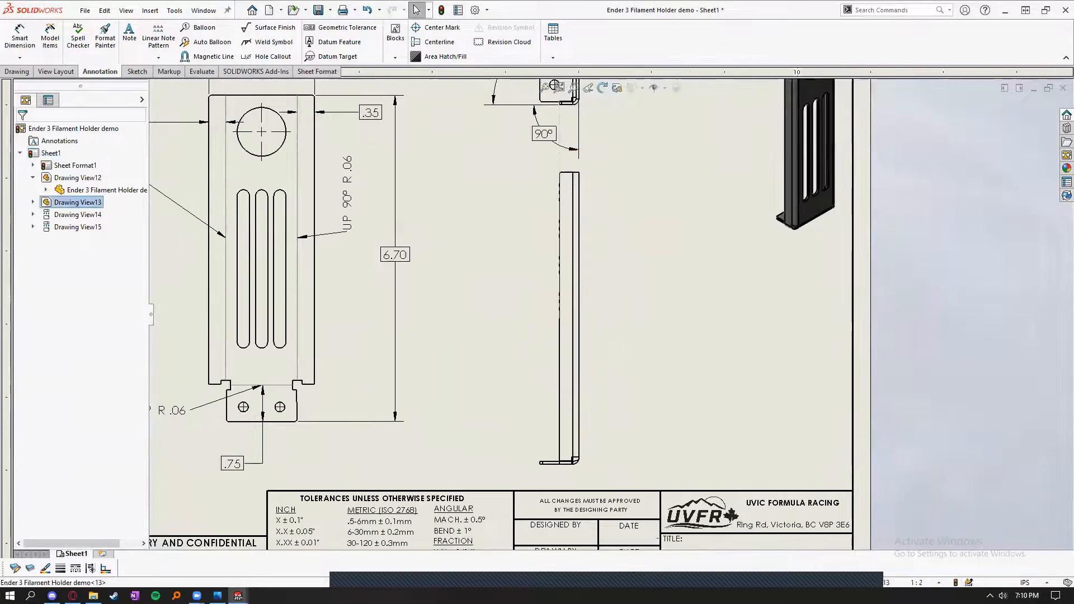
{"action": "left_click", "coordinate": [643, 444]}
{"action": "left_click", "coordinate": [19, 39]}
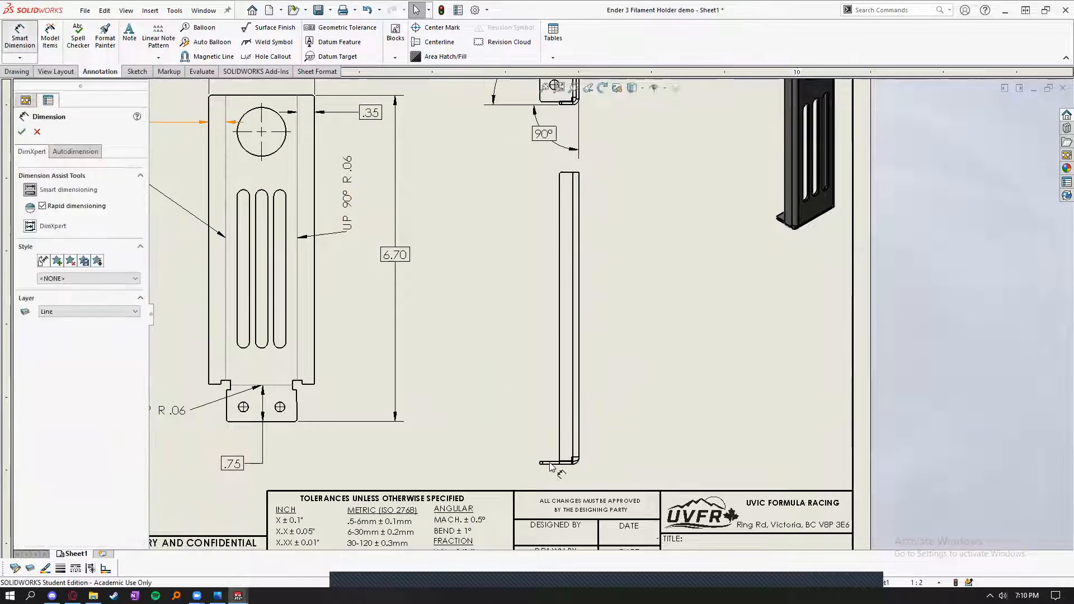
{"action": "scroll", "coordinate": [558, 469], "scroll_direction": "down", "scroll_amount": 5}
{"action": "scroll", "coordinate": [665, 168], "scroll_direction": "up", "scroll_amount": 5}
{"action": "scroll", "coordinate": [600, 244], "scroll_direction": "down", "scroll_amount": 8}
{"action": "scroll", "coordinate": [551, 308], "scroll_direction": "down", "scroll_amount": 1}
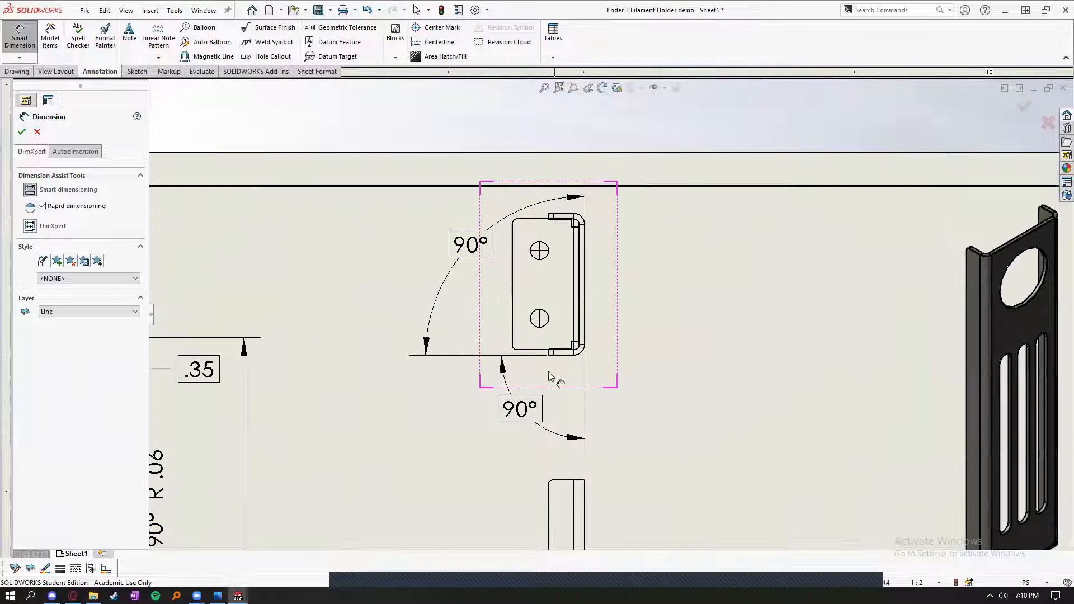
{"action": "scroll", "coordinate": [442, 375], "scroll_direction": "up", "scroll_amount": 5}
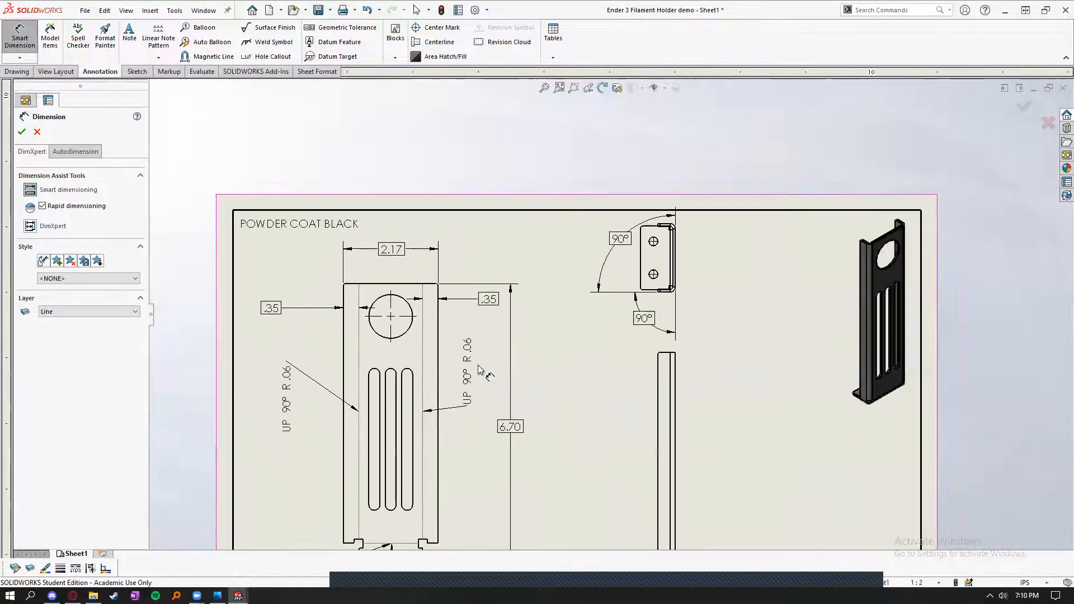
{"action": "scroll", "coordinate": [705, 437], "scroll_direction": "up", "scroll_amount": 3}
{"action": "scroll", "coordinate": [616, 451], "scroll_direction": "down", "scroll_amount": 6}
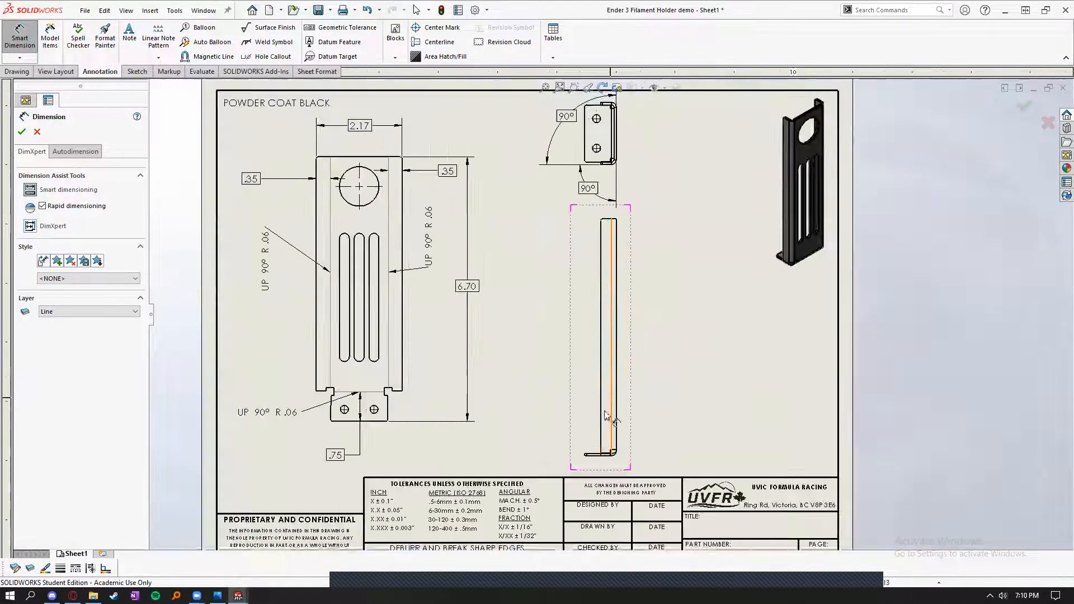
{"action": "left_click", "coordinate": [595, 430]}
{"action": "left_click", "coordinate": [639, 389]}
{"action": "key", "text": "Escape"}
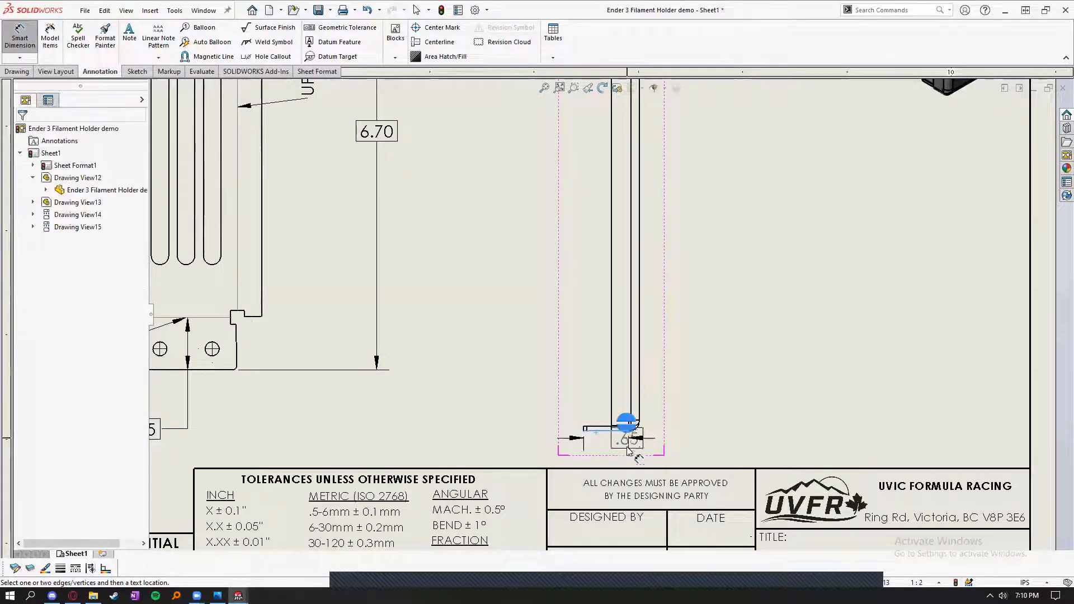
{"action": "left_click", "coordinate": [638, 394]}
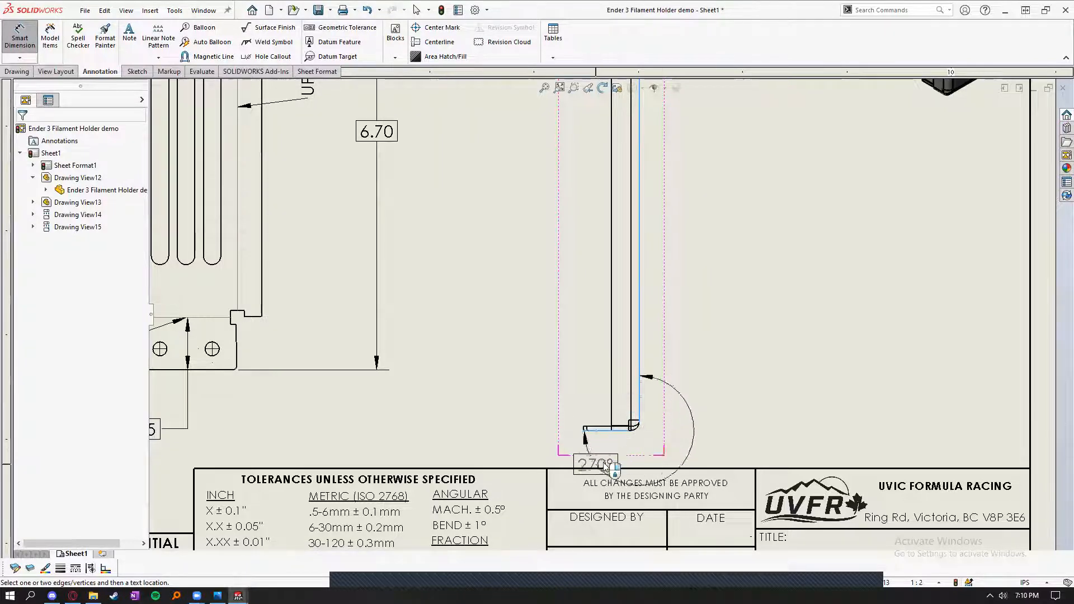
{"action": "left_click", "coordinate": [492, 336]}
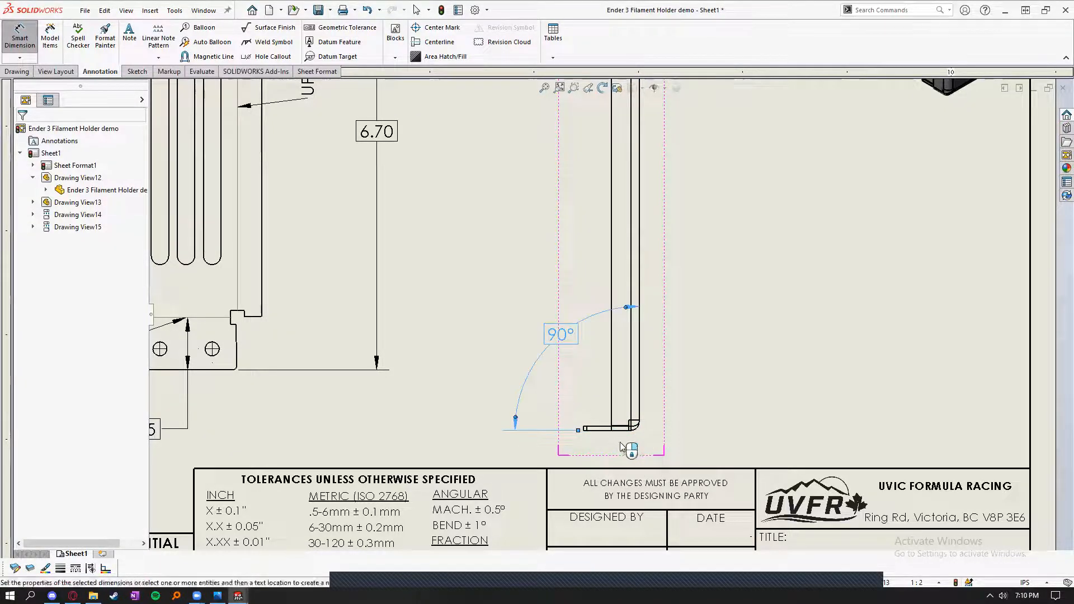
- Add an angle dimension below the side view's bottom flange, between the flange's underside and the outer long edge
{"action": "scroll", "coordinate": [628, 446], "scroll_direction": "down", "scroll_amount": 5}
{"action": "scroll", "coordinate": [597, 385], "scroll_direction": "down", "scroll_amount": 4}
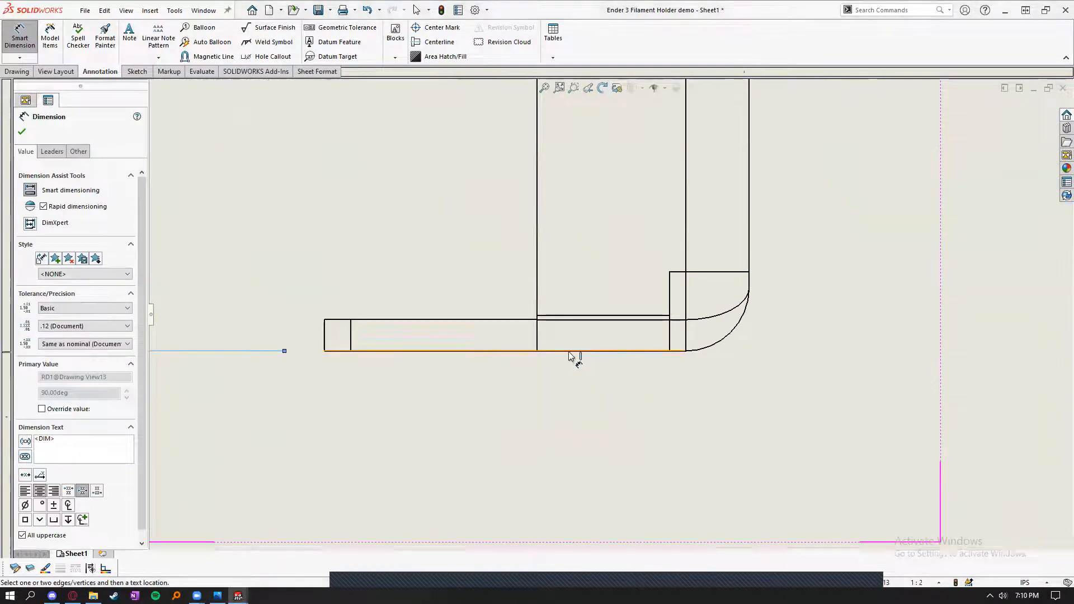
{"action": "left_click", "coordinate": [574, 352]}
{"action": "left_click", "coordinate": [749, 239]}
{"action": "scroll", "coordinate": [596, 410], "scroll_direction": "up", "scroll_amount": 5}
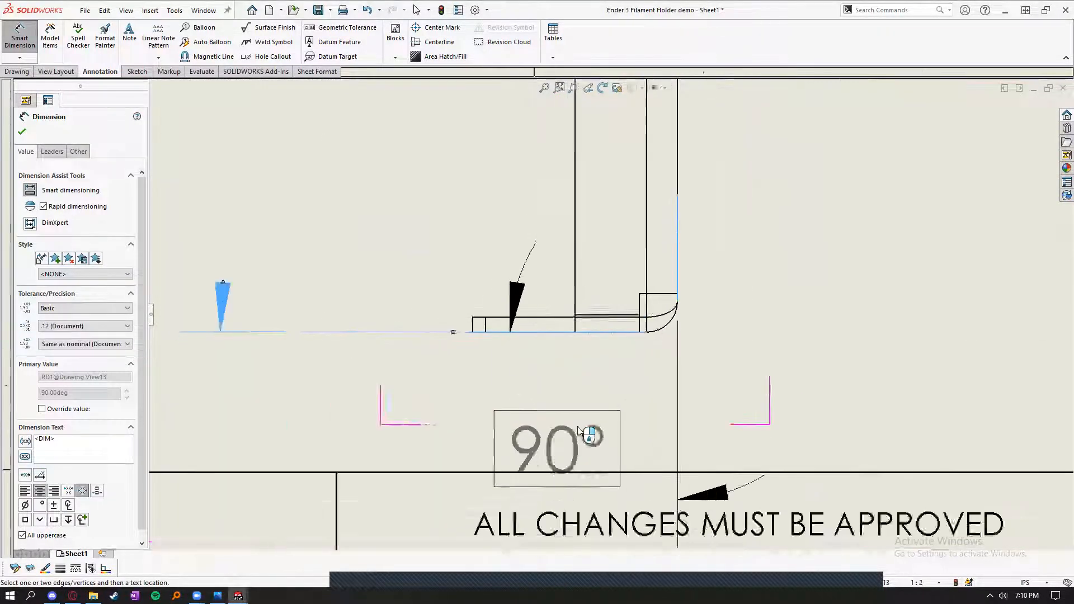
{"action": "left_click", "coordinate": [594, 410]}
{"action": "key", "text": "Escape"}
{"action": "scroll", "coordinate": [693, 246], "scroll_direction": "up", "scroll_amount": 6}
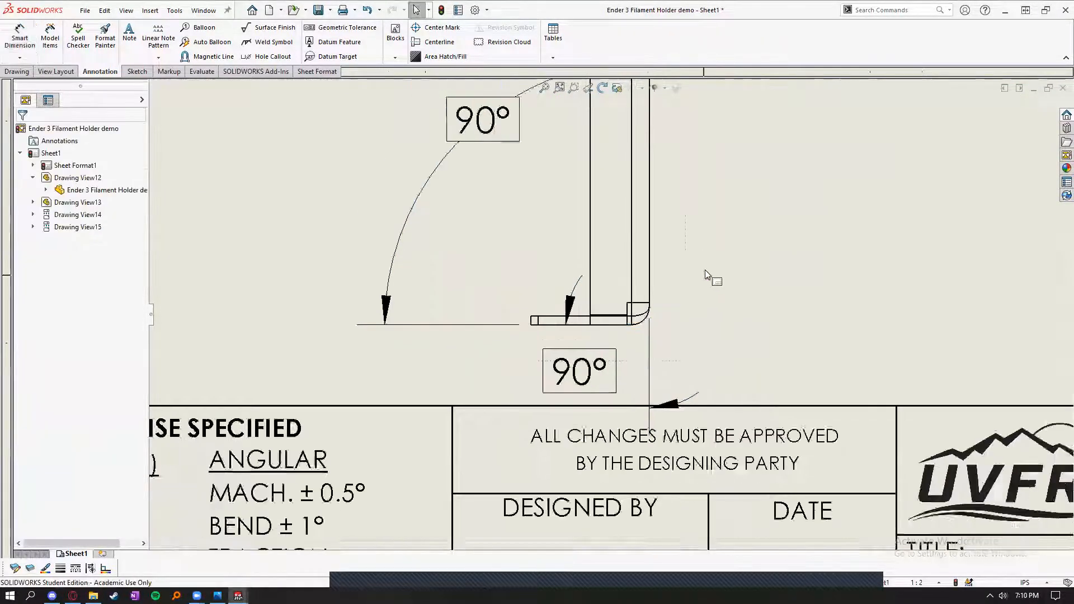
- Reposition the side view together with the aligned top view slightly closer to the flat pattern
{"action": "left_click_drag", "start_coordinate": [604, 217], "coordinate": [606, 199]}
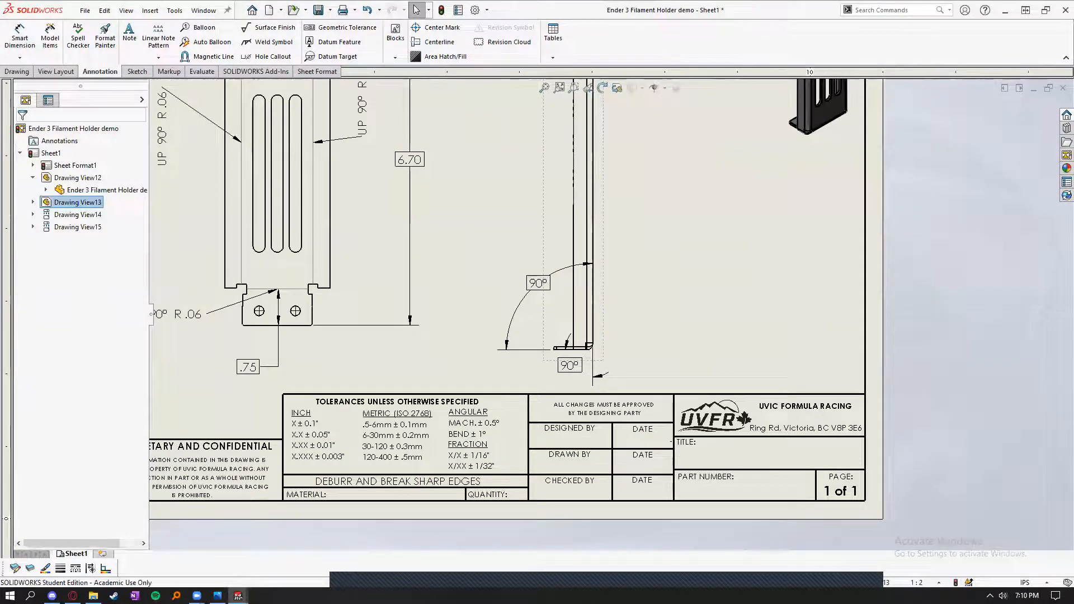
{"action": "scroll", "coordinate": [640, 237], "scroll_direction": "up", "scroll_amount": 3}
{"action": "left_click", "coordinate": [640, 237]}
{"action": "scroll", "coordinate": [615, 221], "scroll_direction": "up", "scroll_amount": 1}
{"action": "scroll", "coordinate": [615, 220], "scroll_direction": "down", "scroll_amount": 3}
{"action": "left_click", "coordinate": [609, 264]}
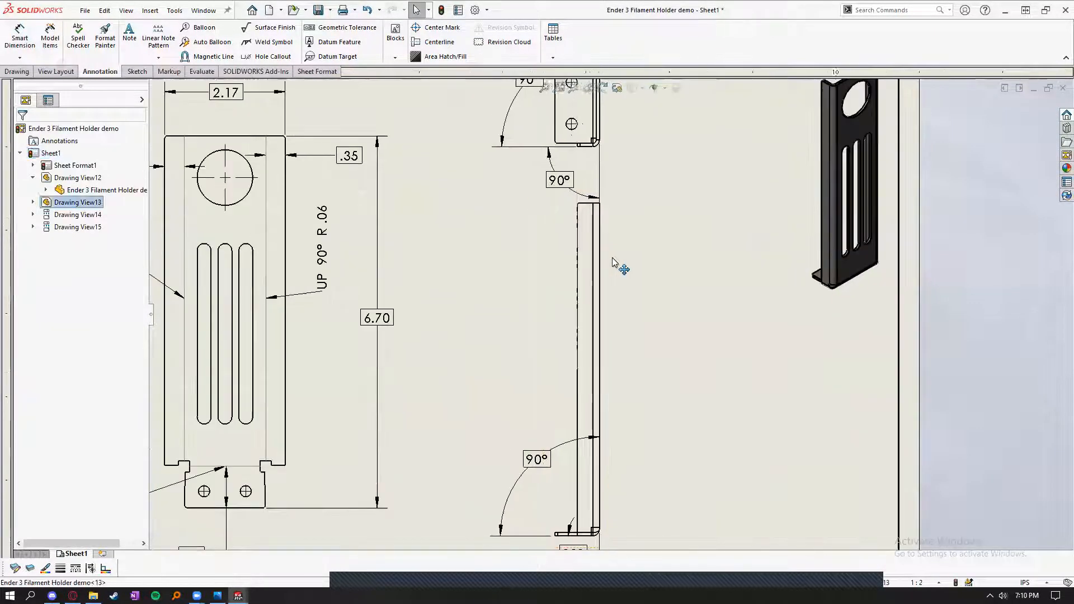
{"action": "left_click", "coordinate": [642, 321]}
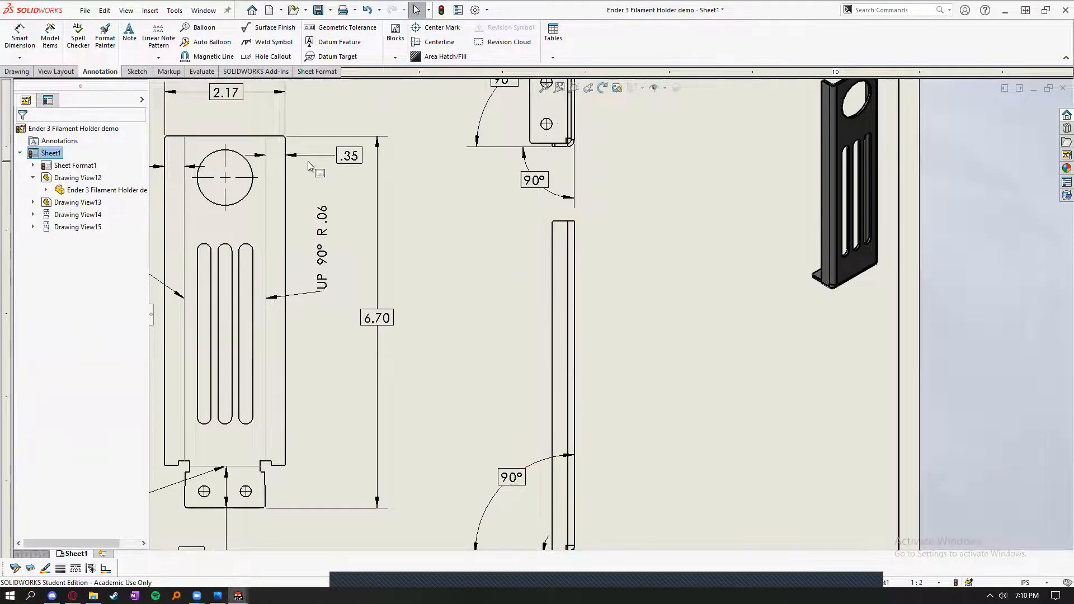
- Break the side view horizontally with zigzag break lines near its upper end and above the bottom flange, using a 0.5 in gap
{"action": "left_click", "coordinate": [23, 72]}
{"action": "left_click", "coordinate": [280, 37]}
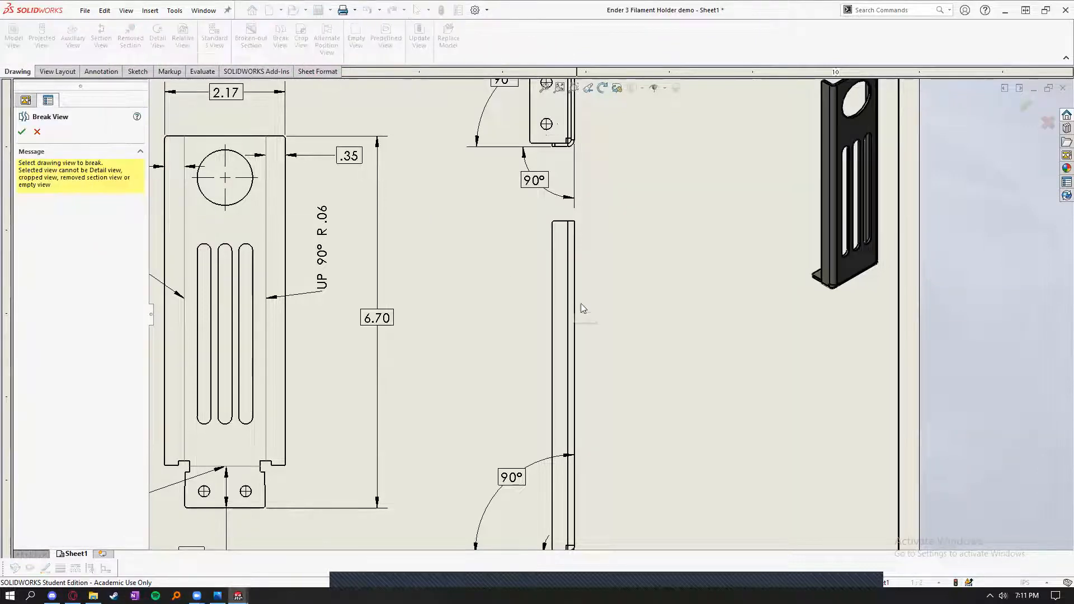
{"action": "left_click", "coordinate": [576, 307]}
{"action": "left_click", "coordinate": [55, 211]}
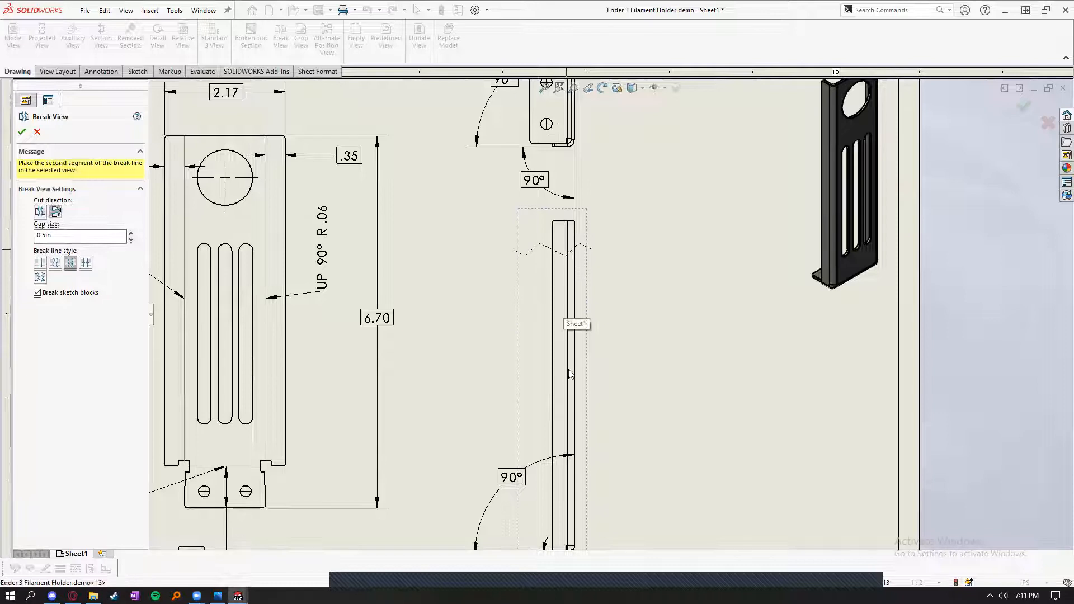
{"action": "left_click", "coordinate": [557, 490]}
{"action": "key", "text": "Escape"}
- Rearrange the broken side view's two angle dimensions, one beside the view and the other below its flange
{"action": "left_click_drag", "start_coordinate": [511, 379], "coordinate": [488, 342]}
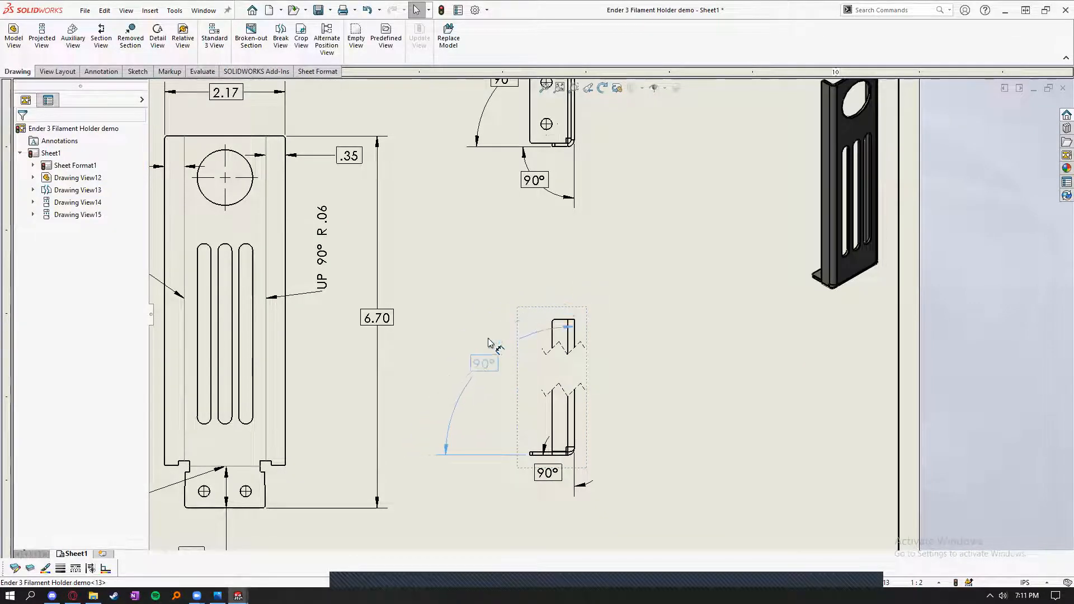
{"action": "left_click_drag", "start_coordinate": [519, 429], "coordinate": [515, 428]}
{"action": "left_click_drag", "start_coordinate": [512, 355], "coordinate": [503, 360]}
{"action": "left_click_drag", "start_coordinate": [547, 473], "coordinate": [512, 512]}
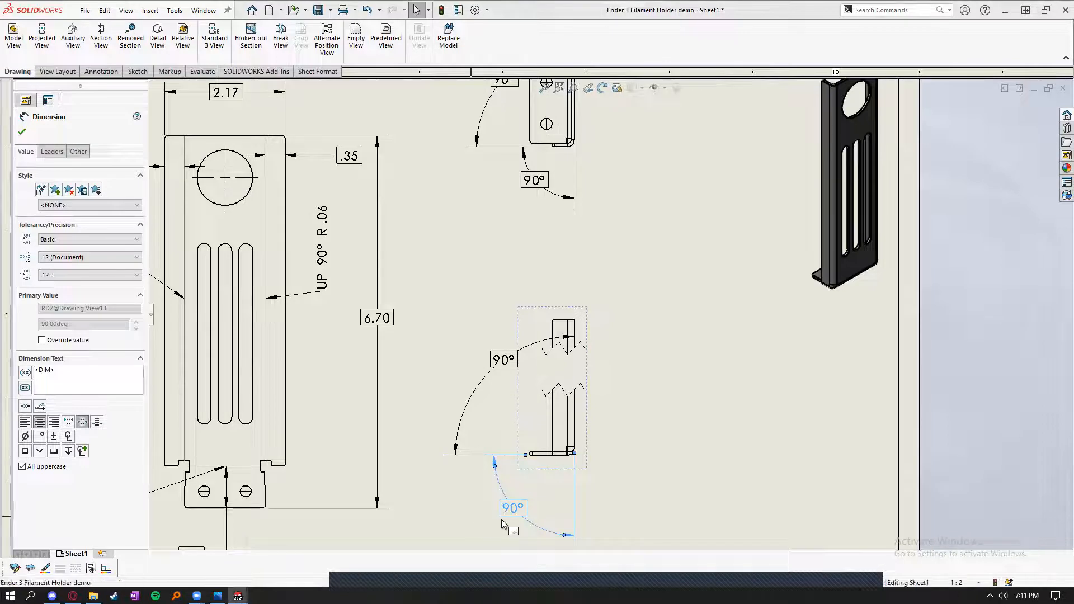
- Move the broken side view farther from the flat pattern and lower the aligned top view toward it
{"action": "left_click", "coordinate": [680, 431]}
{"action": "scroll", "coordinate": [680, 432], "scroll_direction": "up", "scroll_amount": 2}
{"action": "scroll", "coordinate": [681, 435], "scroll_direction": "up", "scroll_amount": 2}
{"action": "scroll", "coordinate": [597, 346], "scroll_direction": "down", "scroll_amount": 2}
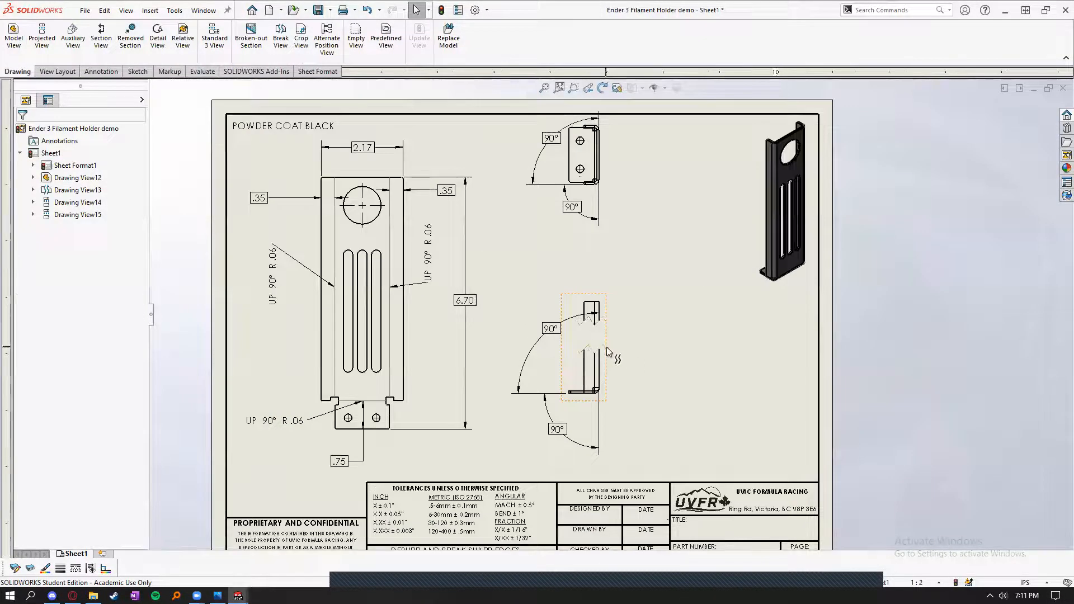
{"action": "left_click_drag", "start_coordinate": [611, 353], "coordinate": [624, 354]}
{"action": "left_click", "coordinate": [619, 156]}
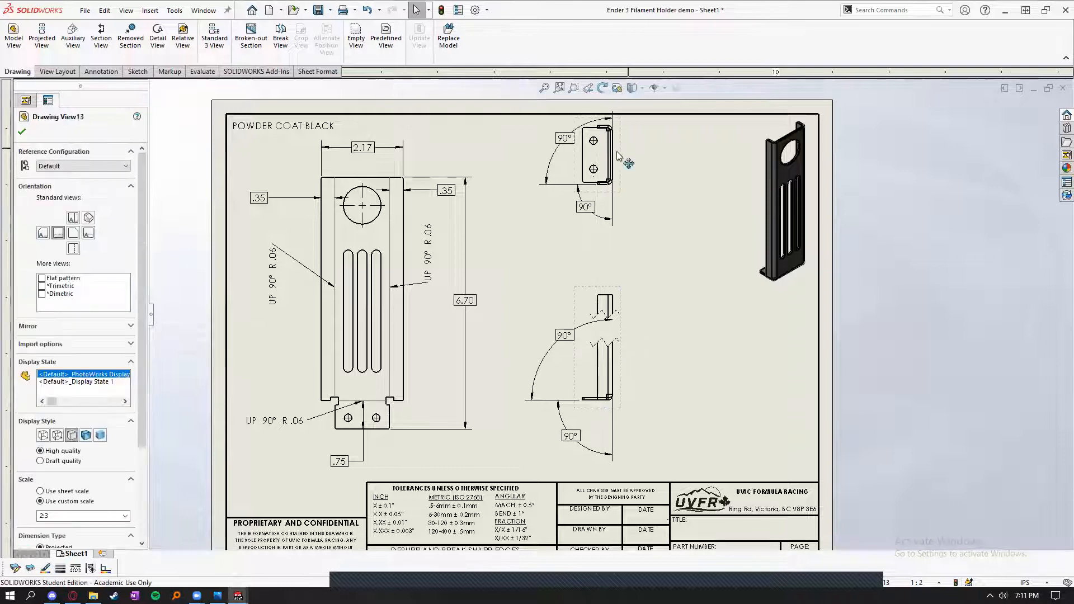
{"action": "left_click_drag", "start_coordinate": [619, 157], "coordinate": [619, 197]}
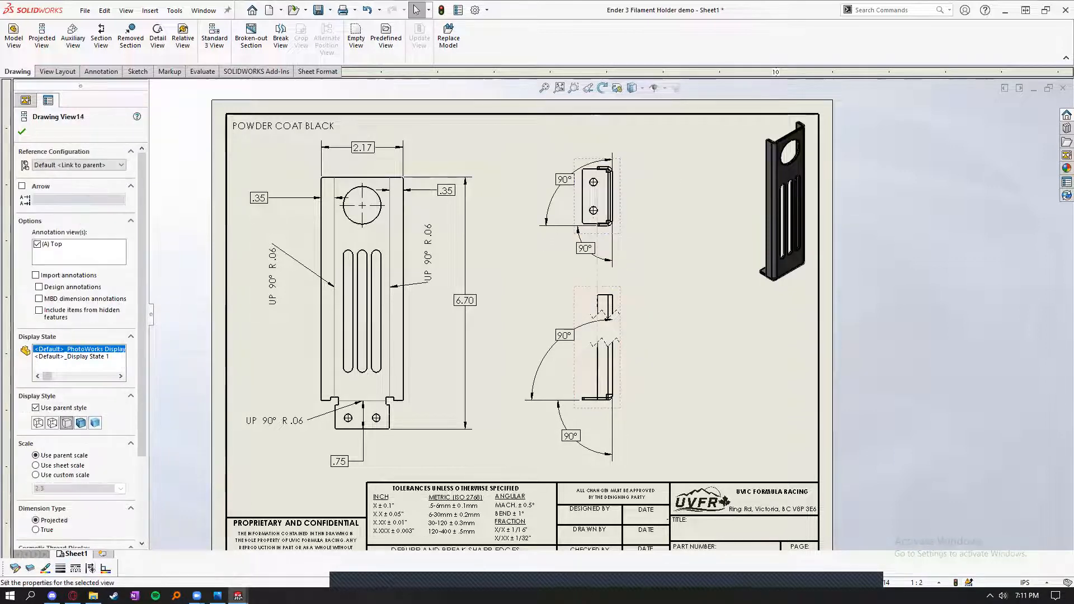
{"action": "left_click", "coordinate": [627, 385]}
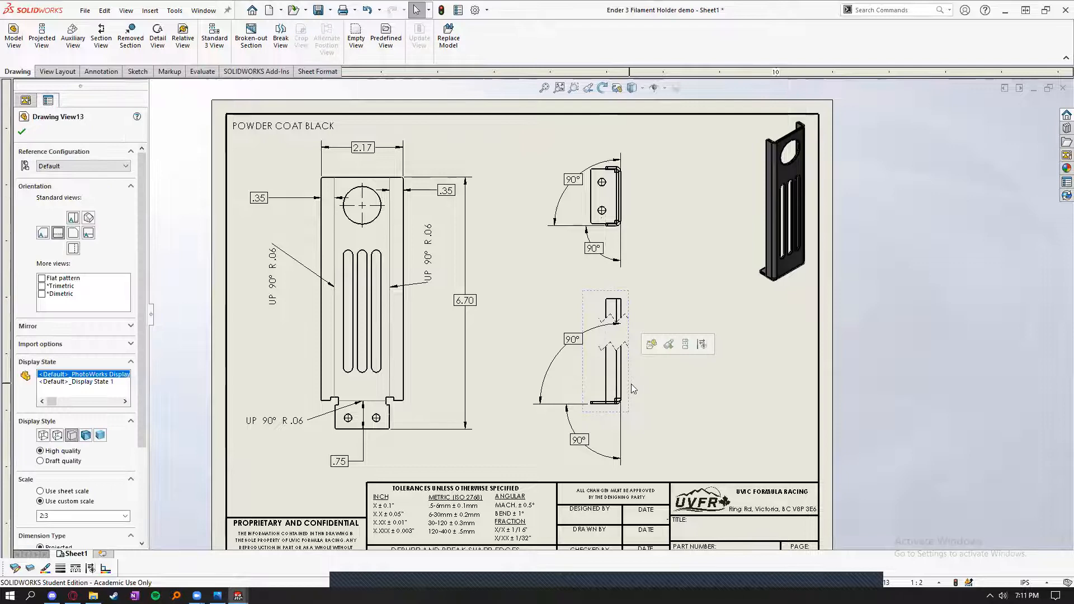
{"action": "left_click", "coordinate": [631, 226]}
- Set the side view's custom scale to 1:1 and bring the lower angle dimensions of the side and top views closer to their geometry
{"action": "left_click", "coordinate": [632, 348]}
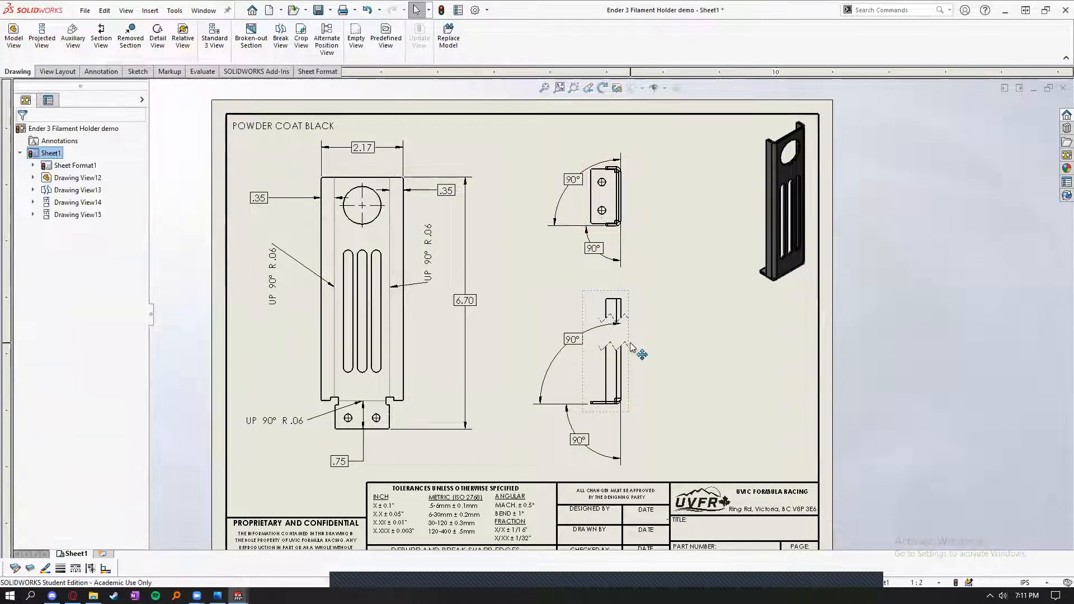
{"action": "left_click", "coordinate": [128, 515]}
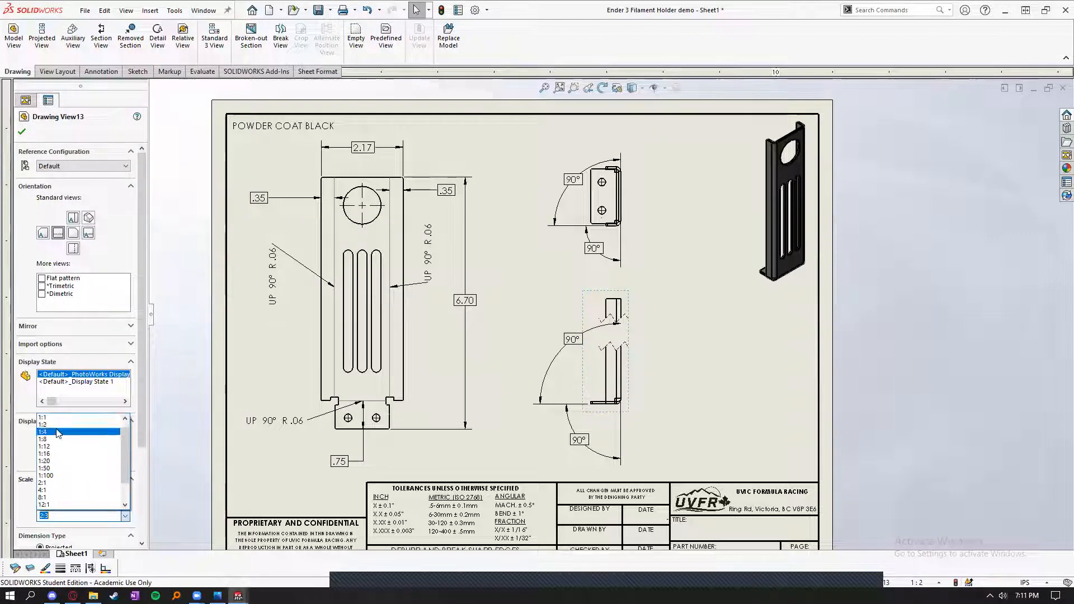
{"action": "left_click", "coordinate": [56, 421]}
{"action": "left_click_drag", "start_coordinate": [562, 481], "coordinate": [584, 458]}
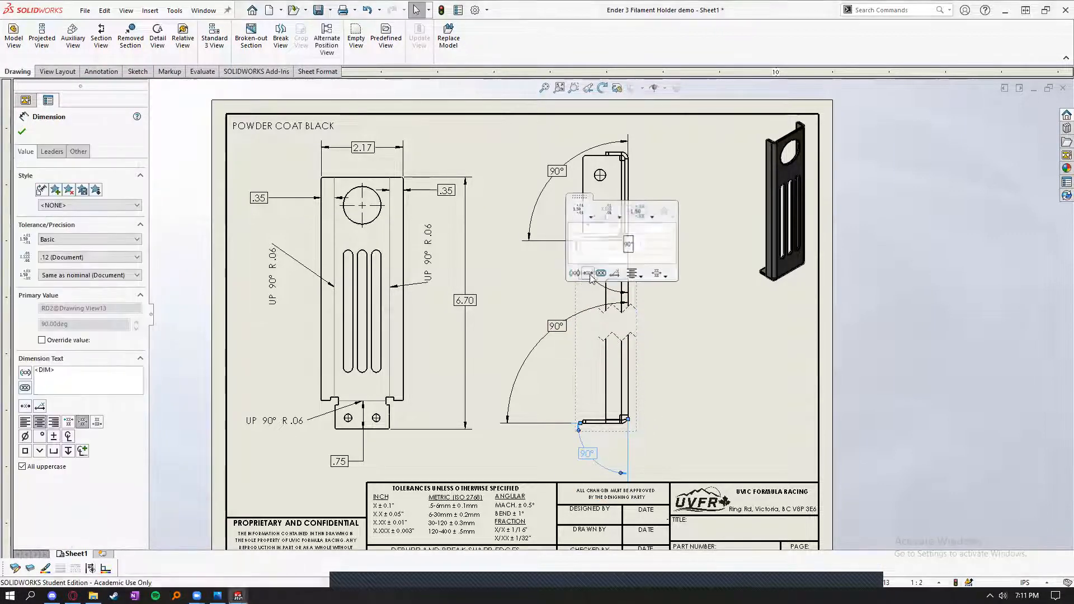
{"action": "key", "text": "Escape"}
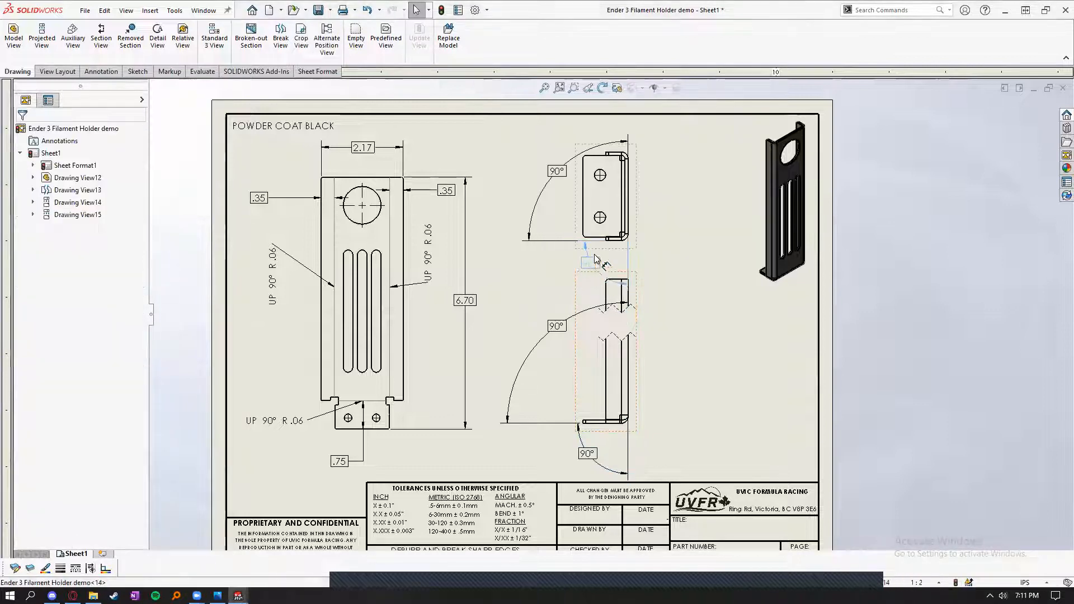
{"action": "left_click", "coordinate": [599, 263]}
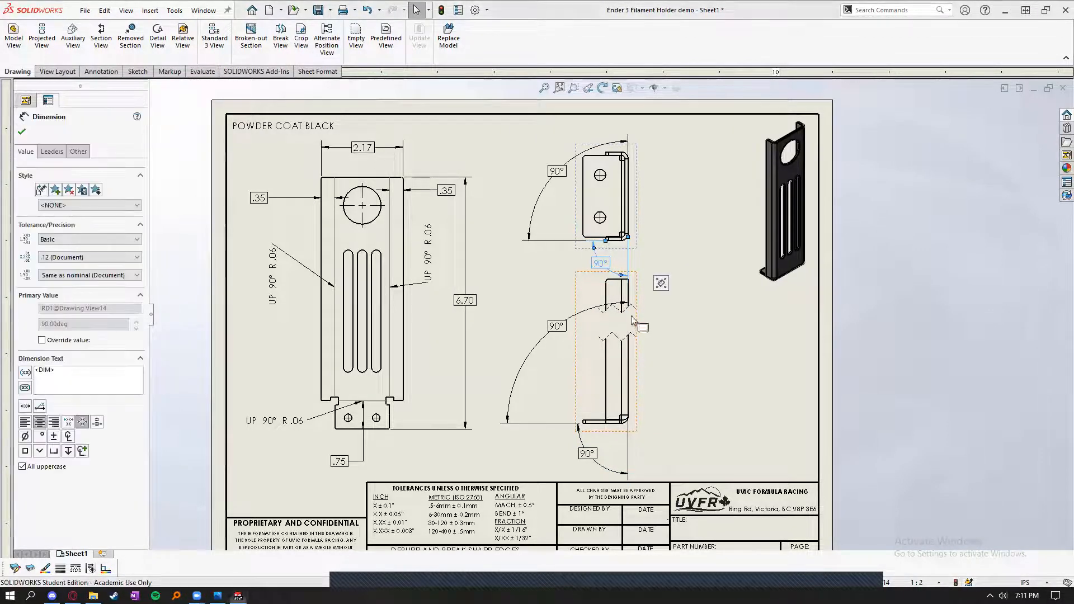
- Shift the side view and aligned top view farther from the flat pattern, and tighten the angle dimensions around both views
{"action": "mouse_move", "coordinate": [638, 302]}
{"action": "left_mouse_down"}
{"action": "mouse_move", "coordinate": [653, 319]}
{"action": "mouse_move", "coordinate": [676, 320]}
{"action": "left_mouse_up"}
{"action": "left_click", "coordinate": [630, 467]}
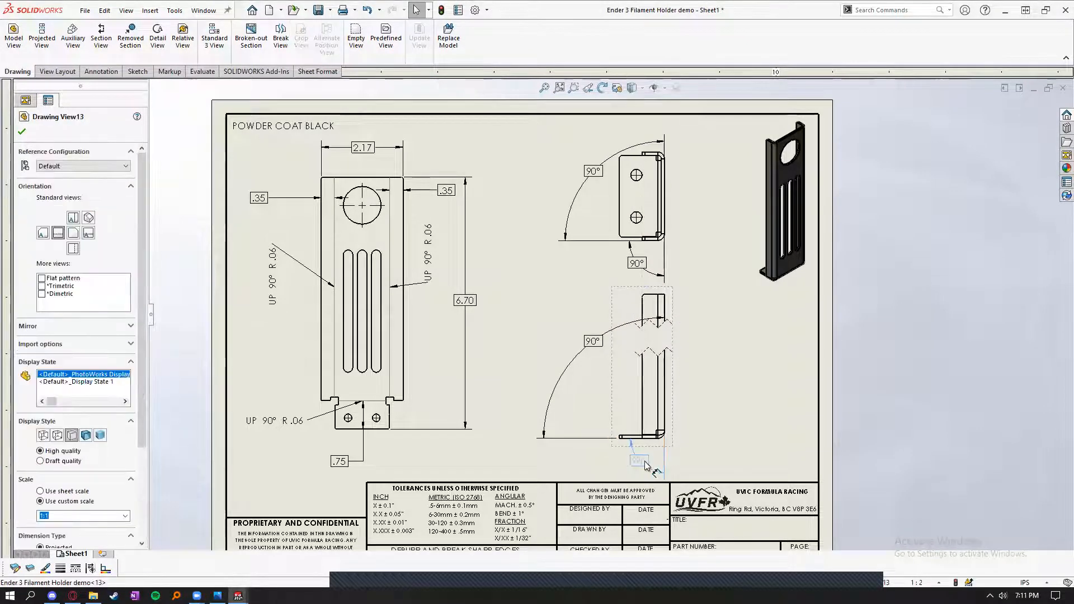
{"action": "left_click_drag", "start_coordinate": [597, 345], "coordinate": [614, 399]}
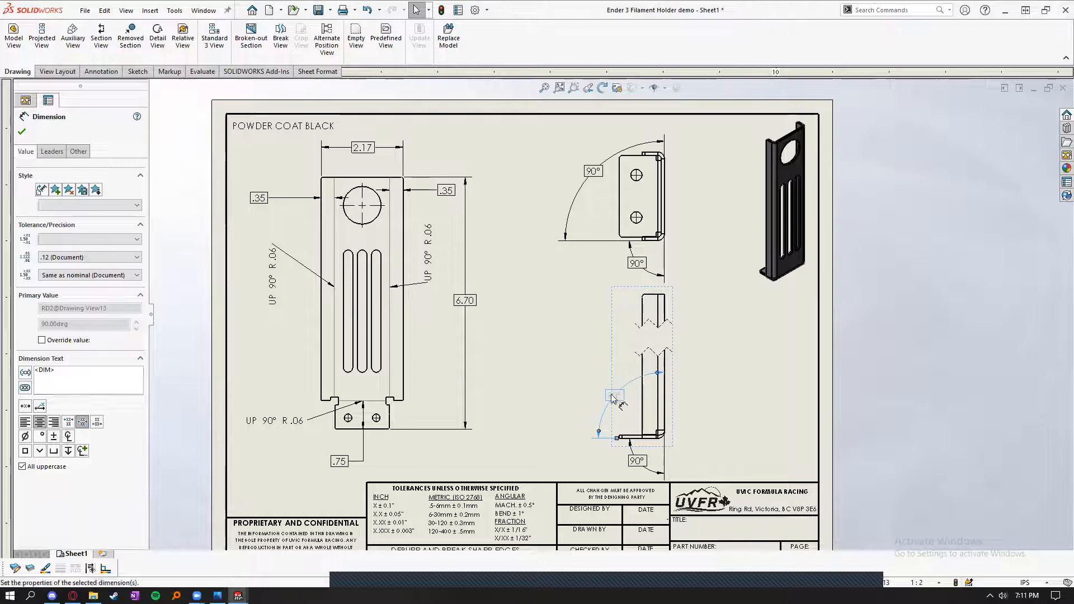
{"action": "left_click", "coordinate": [573, 415]}
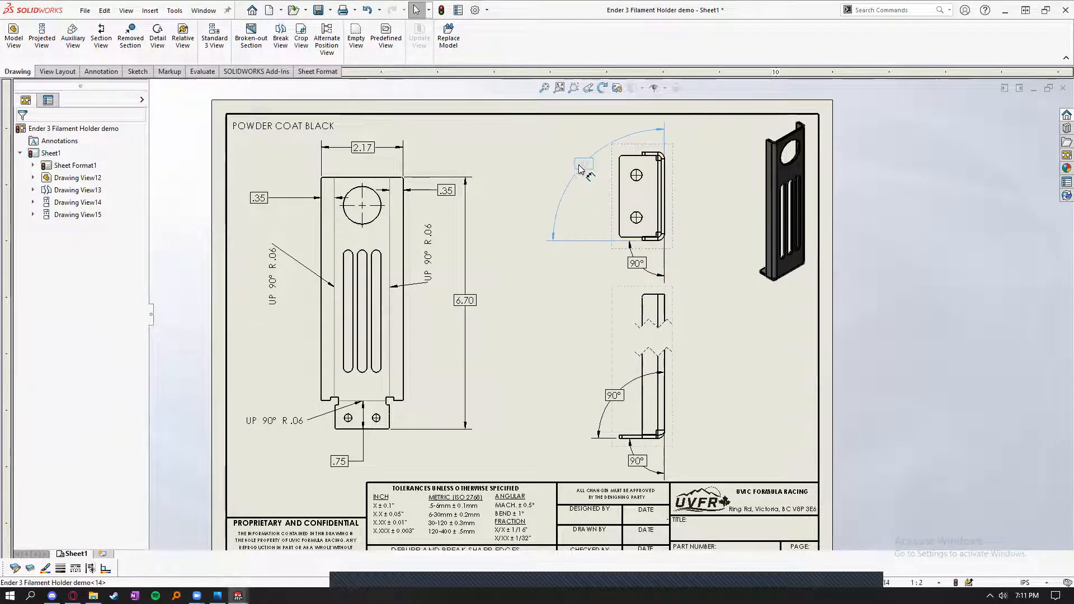
{"action": "left_click_drag", "start_coordinate": [583, 176], "coordinate": [575, 168]}
{"action": "key", "text": "Escape"}
{"action": "scroll", "coordinate": [653, 257], "scroll_direction": "down", "scroll_amount": 2}
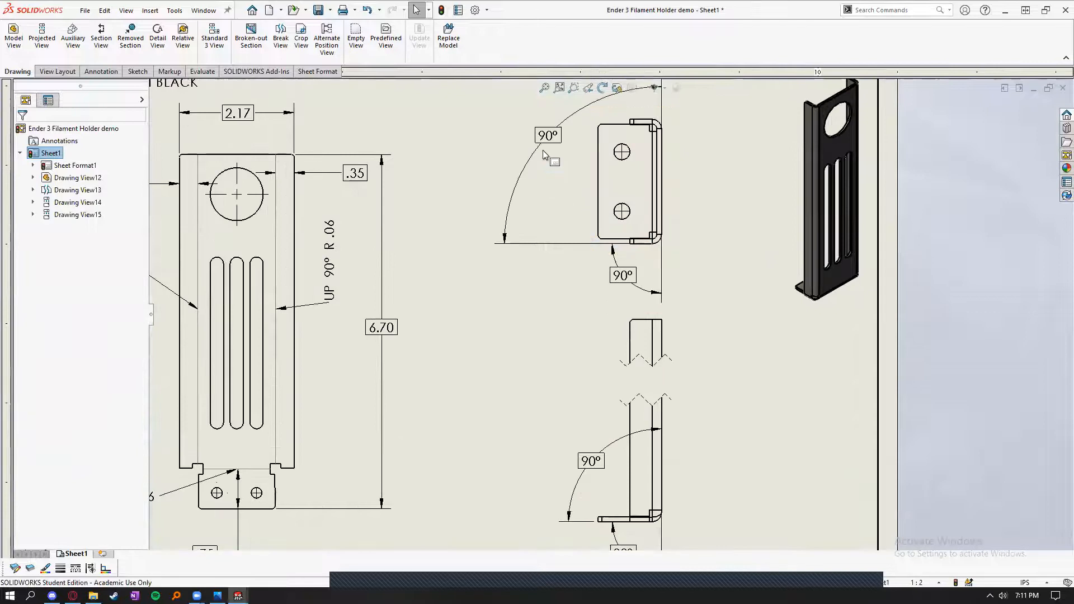
{"action": "mouse_move", "coordinate": [555, 140]}
{"action": "left_mouse_down"}
{"action": "mouse_move", "coordinate": [634, 220]}
{"action": "mouse_move", "coordinate": [553, 139]}
{"action": "left_mouse_up"}
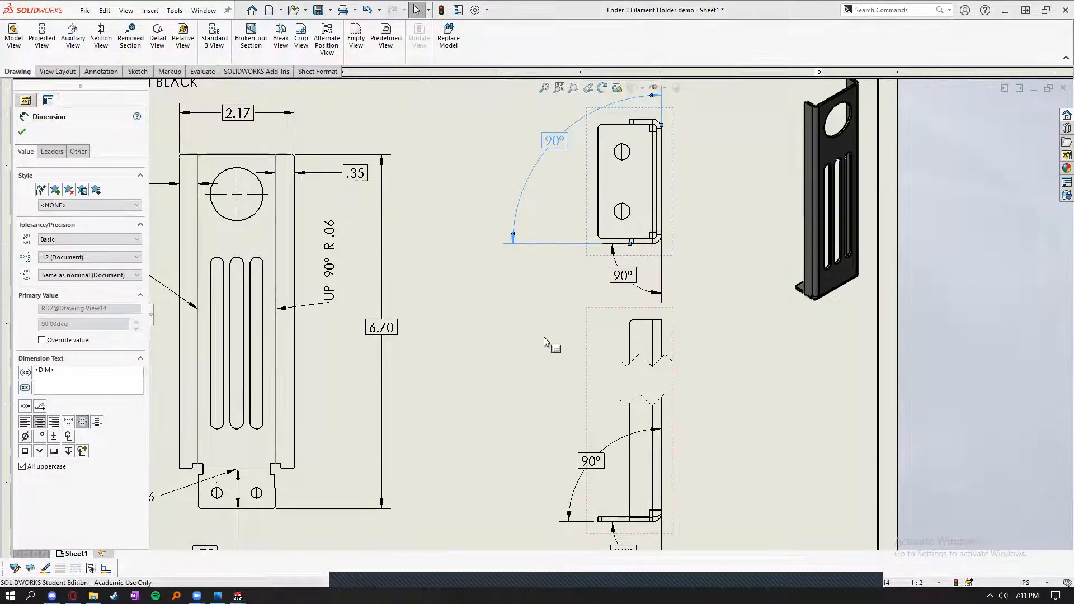
- Review the whole sheet layout, including the flat pattern's overall width and length dimensions and the side and top views
{"action": "scroll", "coordinate": [543, 337], "scroll_direction": "up", "scroll_amount": 3}
{"action": "scroll", "coordinate": [604, 459], "scroll_direction": "down", "scroll_amount": 3}
{"action": "mouse_move", "coordinate": [599, 349]}
{"action": "left_mouse_down"}
{"action": "mouse_move", "coordinate": [614, 355]}
{"action": "mouse_move", "coordinate": [603, 339]}
{"action": "left_mouse_up"}
{"action": "left_click", "coordinate": [517, 317]}
{"action": "scroll", "coordinate": [490, 289], "scroll_direction": "up", "scroll_amount": 3}
{"action": "scroll", "coordinate": [490, 288], "scroll_direction": "up", "scroll_amount": 2}
{"action": "scroll", "coordinate": [351, 161], "scroll_direction": "down", "scroll_amount": 3}
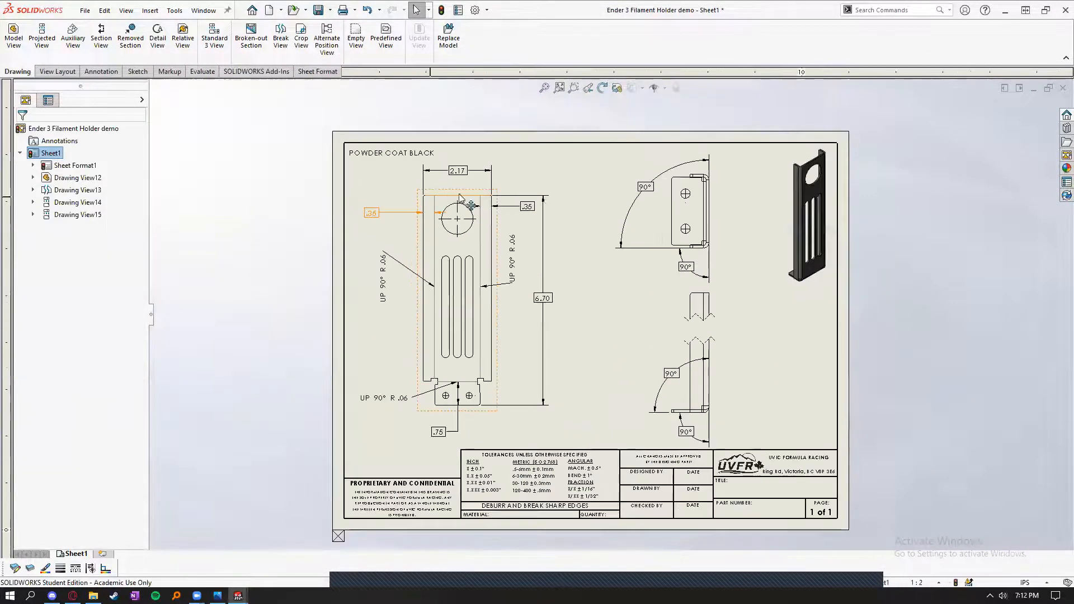
{"action": "left_click", "coordinate": [590, 337]}
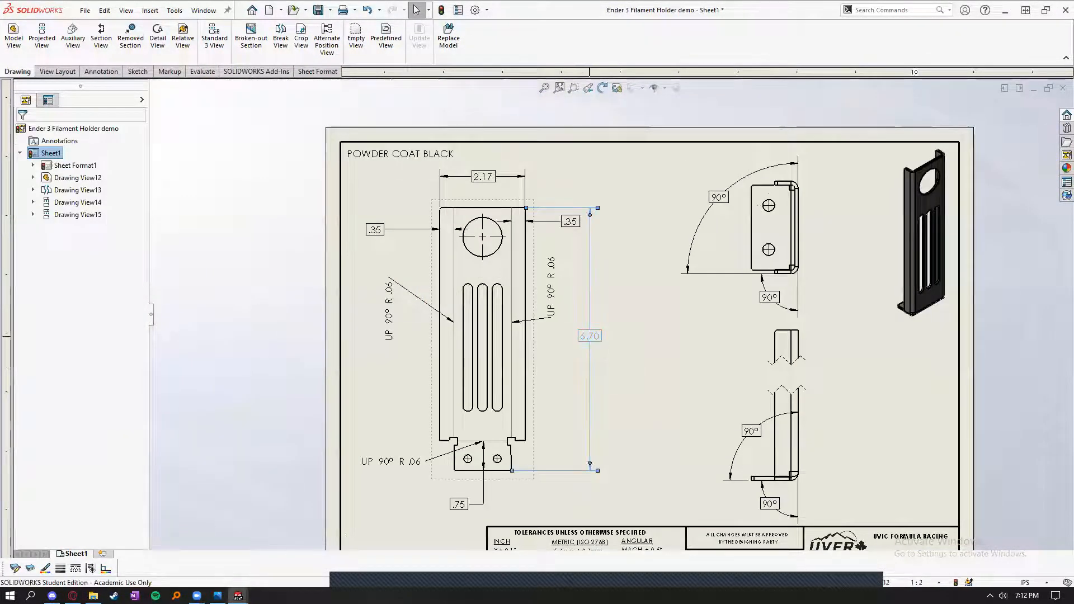
{"action": "left_click", "coordinate": [643, 386]}
{"action": "left_click", "coordinate": [483, 176]}
{"action": "left_click", "coordinate": [639, 375]}
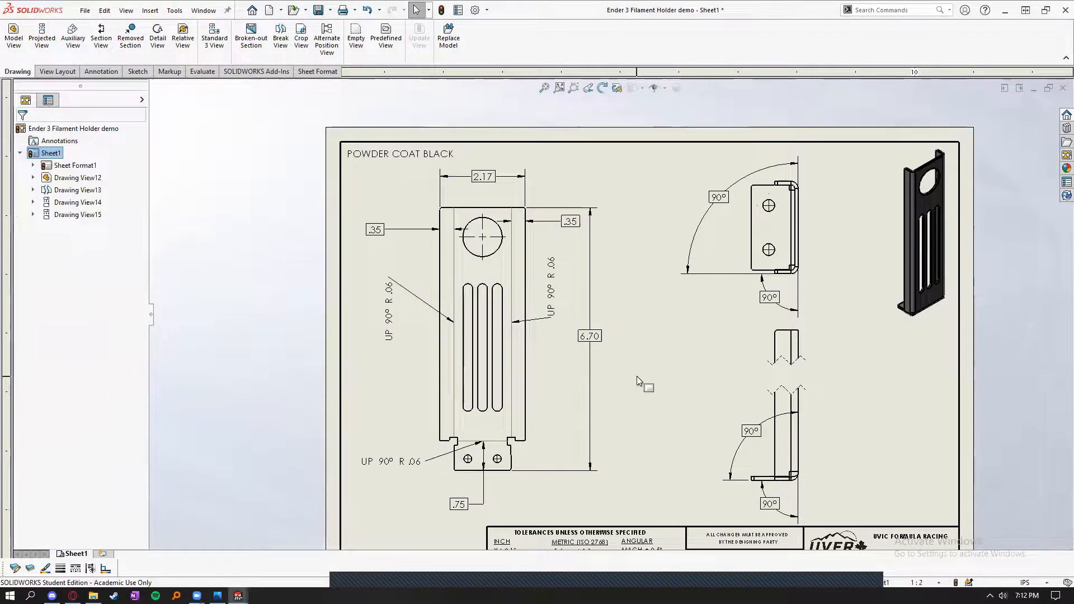
{"action": "scroll", "coordinate": [626, 363], "scroll_direction": "down", "scroll_amount": 2}
{"action": "scroll", "coordinate": [607, 195], "scroll_direction": "down", "scroll_amount": 1}
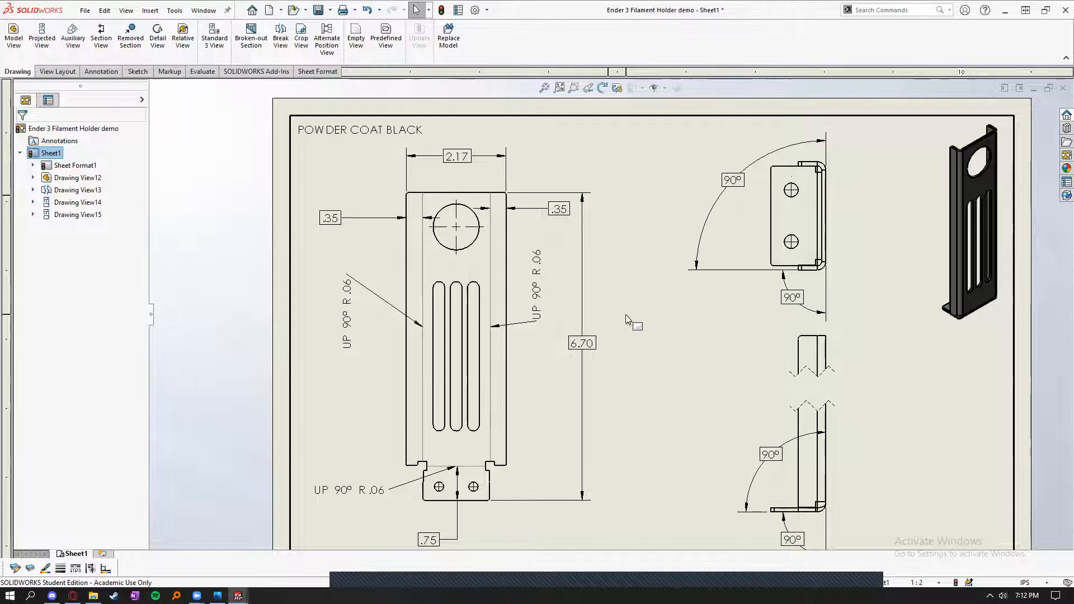
- Switch to the filament holder part and unsuppress its Flat-Pattern5 feature
{"action": "mouse_move", "coordinate": [238, 596]}
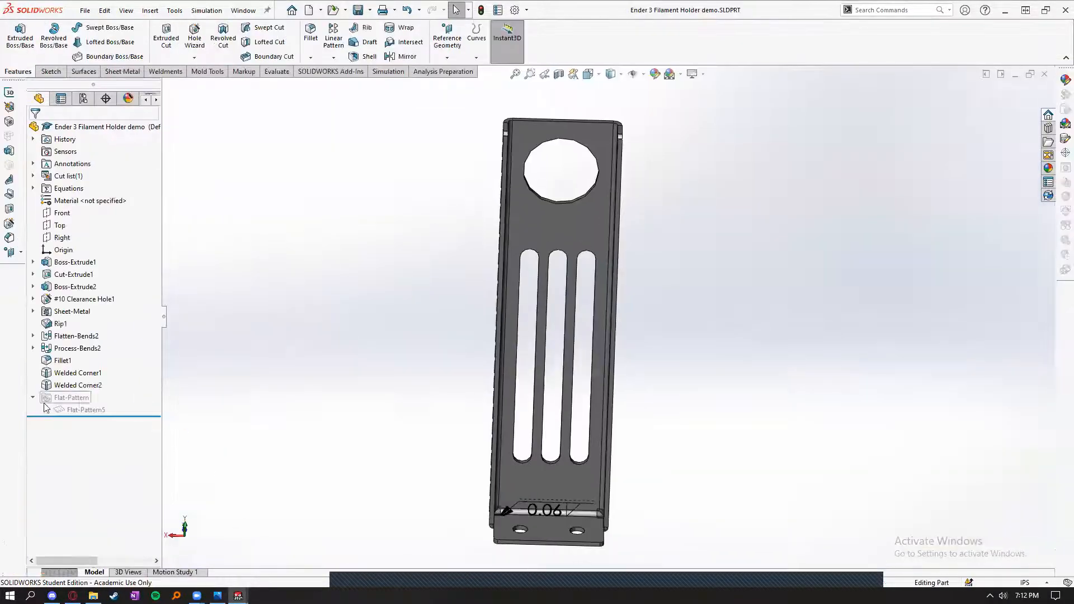
{"action": "right_click", "coordinate": [75, 410]}
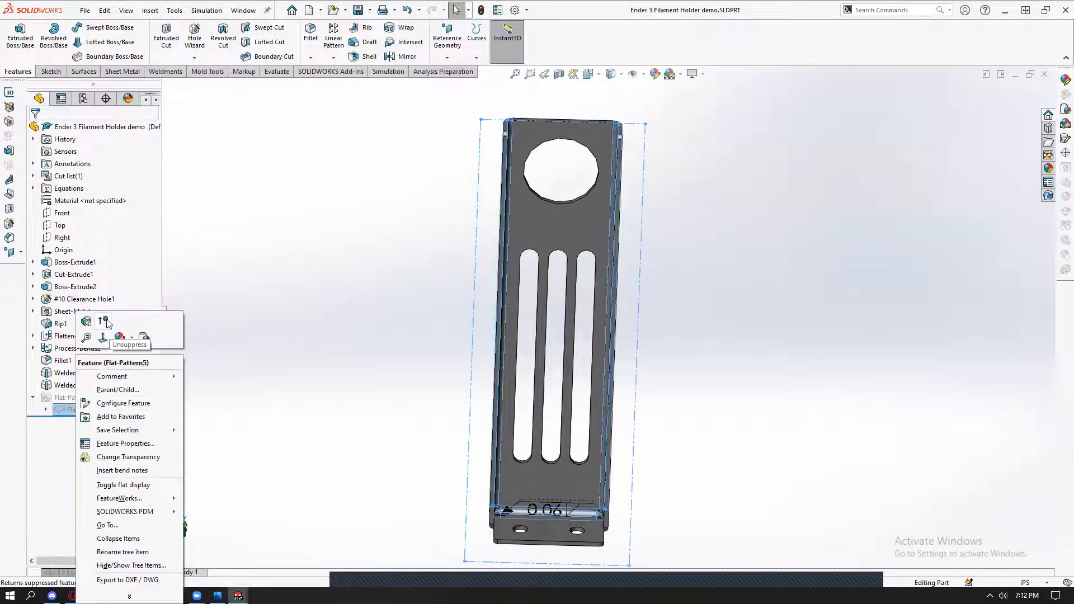
{"action": "left_click", "coordinate": [104, 321]}
- Start a sketch on the flattened part's large face and convert the face's outer outline into sketch entities
{"action": "middle_click_drag", "start_coordinate": [437, 355], "coordinate": [453, 348]}
{"action": "left_click", "coordinate": [524, 319]}
{"action": "left_click", "coordinate": [572, 285]}
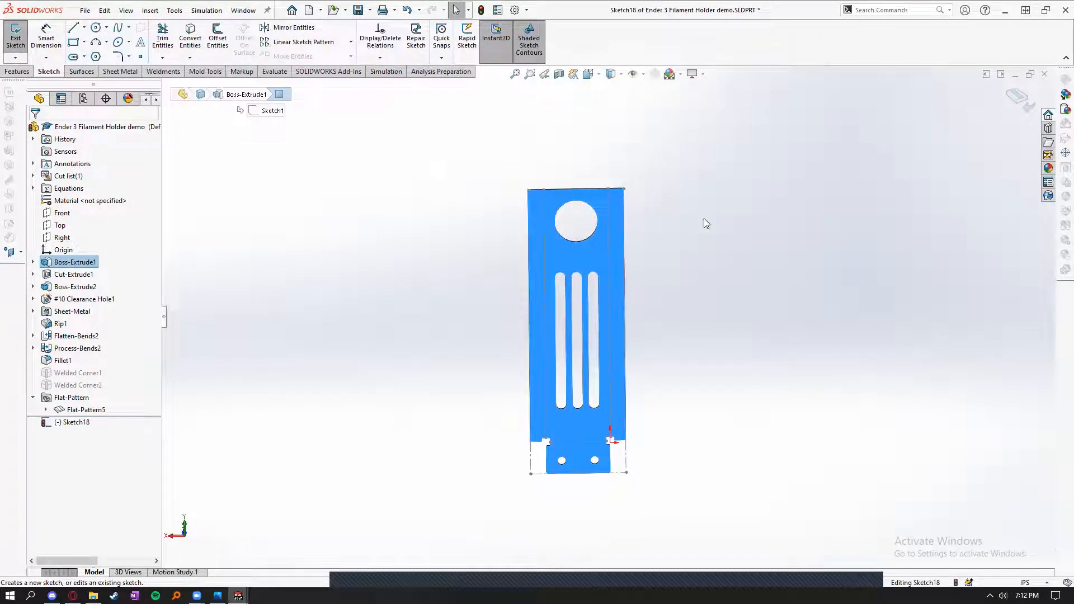
{"action": "left_click", "coordinate": [190, 38]}
{"action": "scroll", "coordinate": [625, 389], "scroll_direction": "down", "scroll_amount": 3}
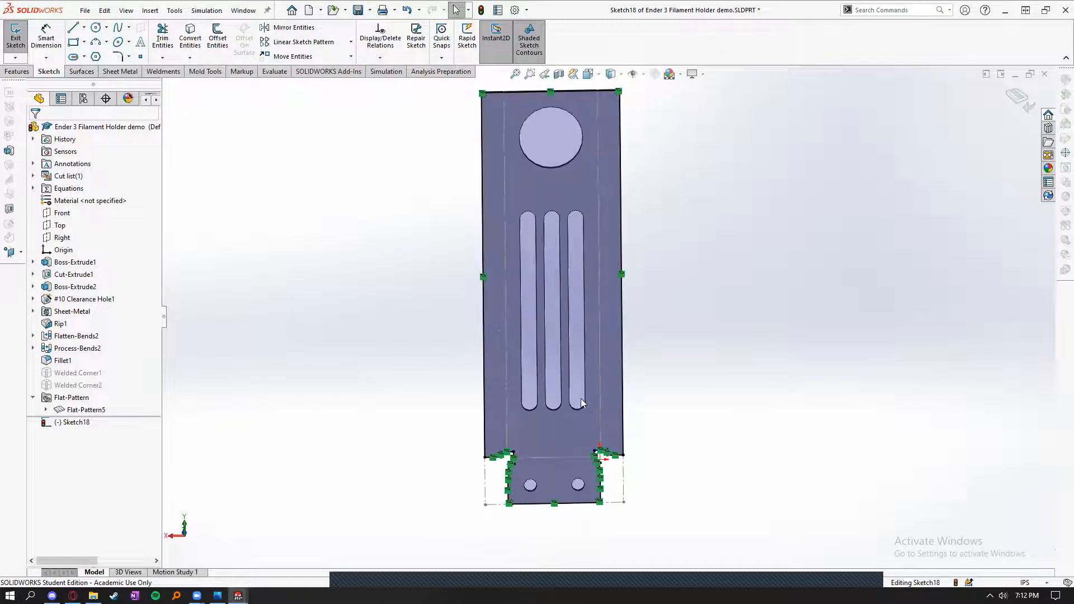
{"action": "scroll", "coordinate": [581, 403], "scroll_direction": "down", "scroll_amount": 1}
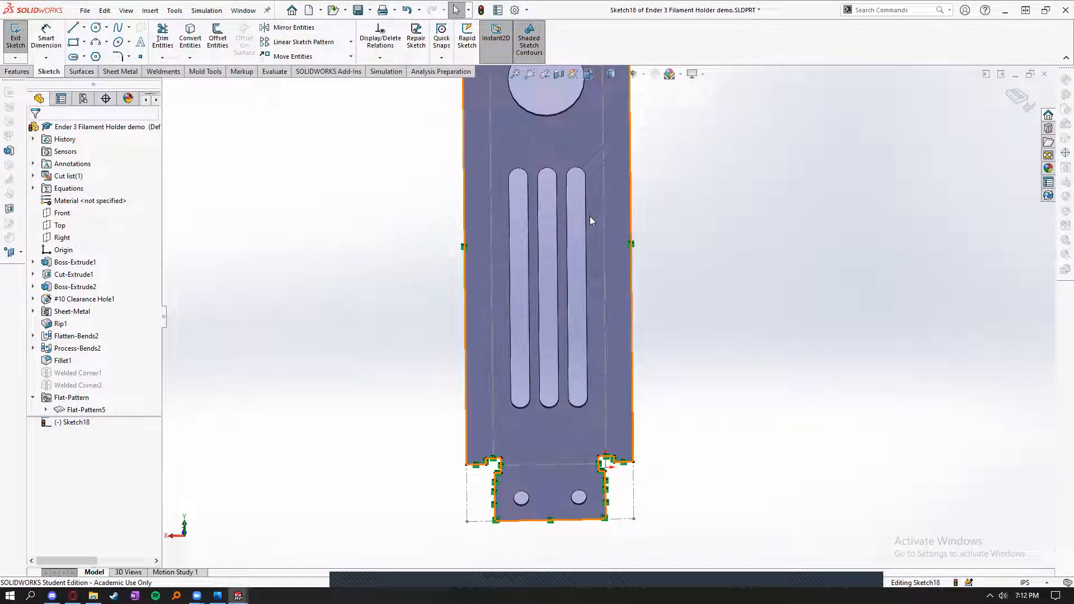
{"action": "left_click", "coordinate": [191, 58]}
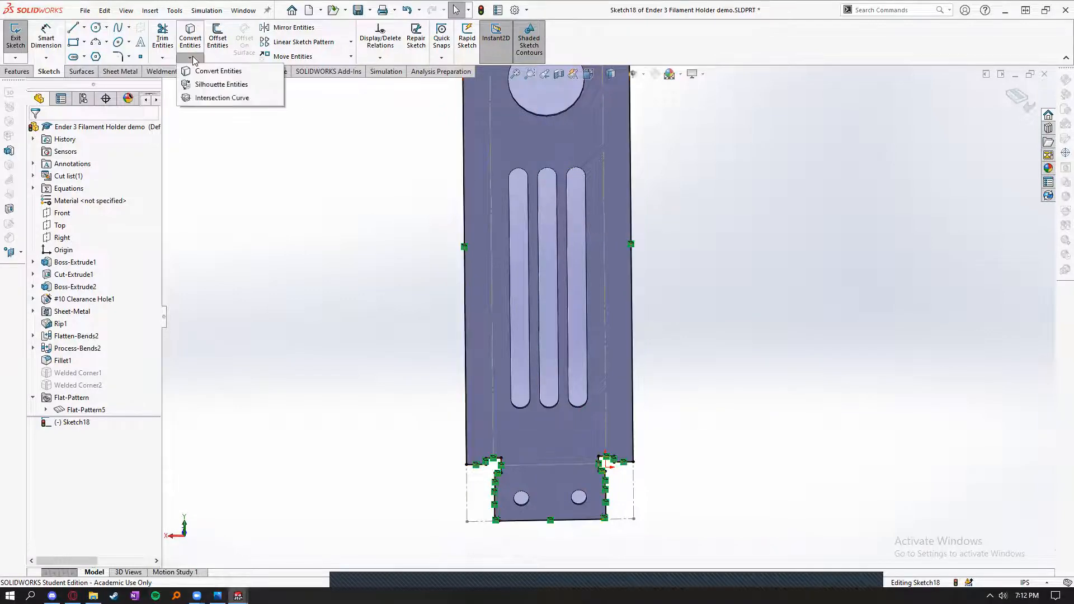
{"action": "left_click", "coordinate": [195, 57]}
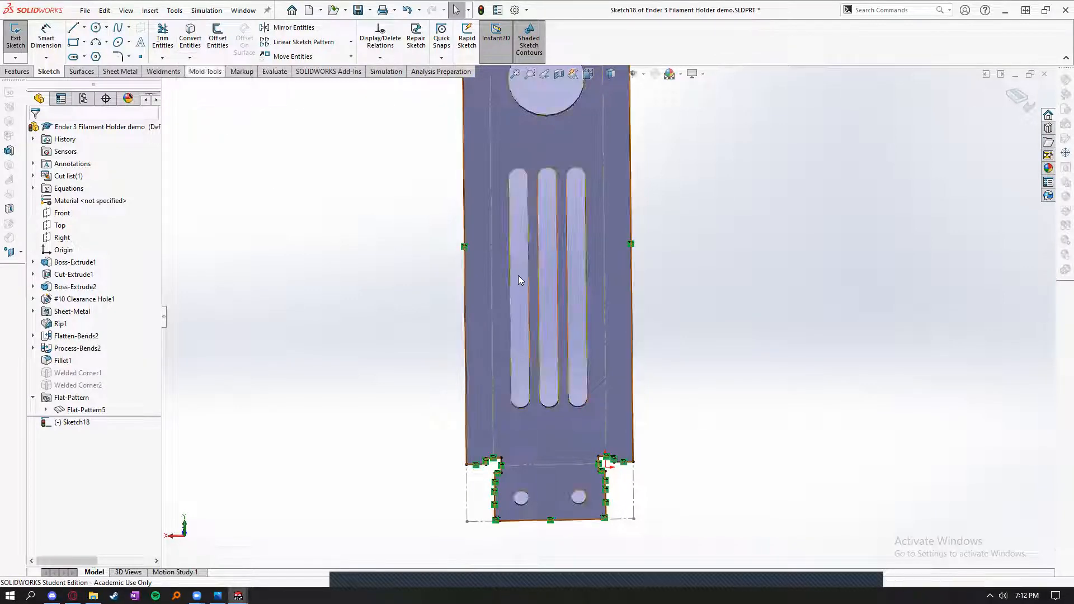
- Select the converted outline of the flattened part and measure its total length
{"action": "scroll", "coordinate": [454, 281], "scroll_direction": "up", "scroll_amount": 3}
{"action": "left_click_drag", "start_coordinate": [712, 101], "coordinate": [455, 452]}
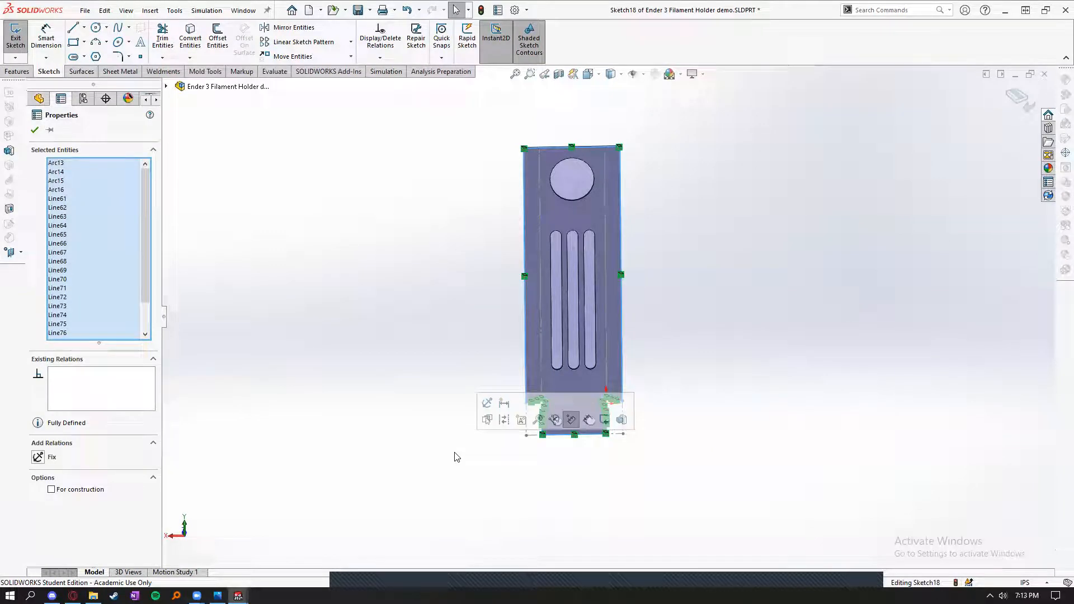
{"action": "key", "text": "m"}
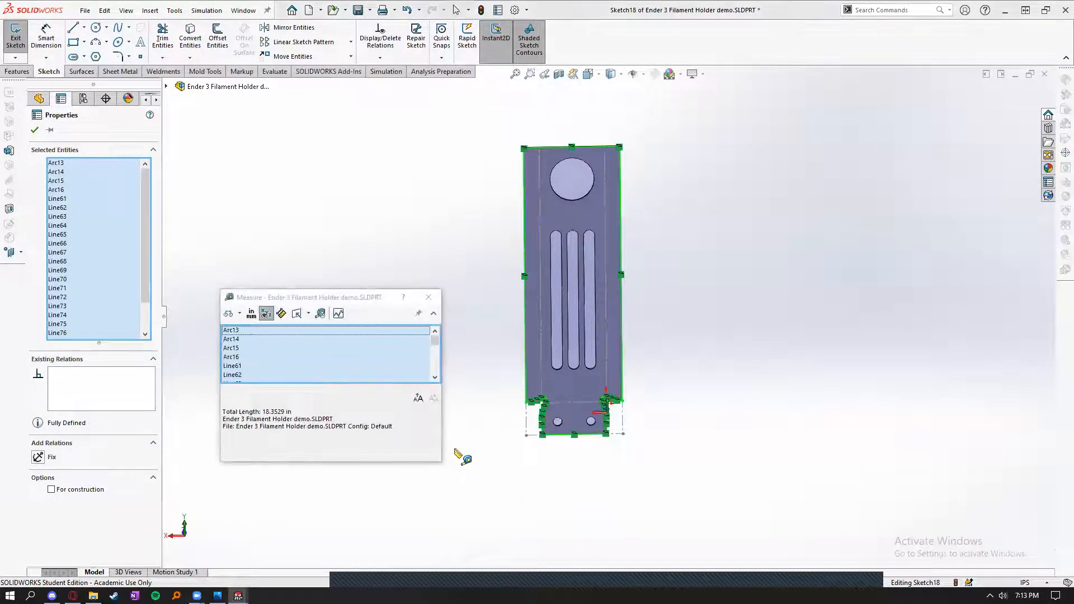
{"action": "left_click", "coordinate": [424, 298]}
- Reselect the entire converted outline and check its total length again with the Measure tool
{"action": "left_click", "coordinate": [418, 330]}
{"action": "scroll", "coordinate": [600, 330], "scroll_direction": "up", "scroll_amount": 2}
{"action": "scroll", "coordinate": [610, 330], "scroll_direction": "down", "scroll_amount": 4}
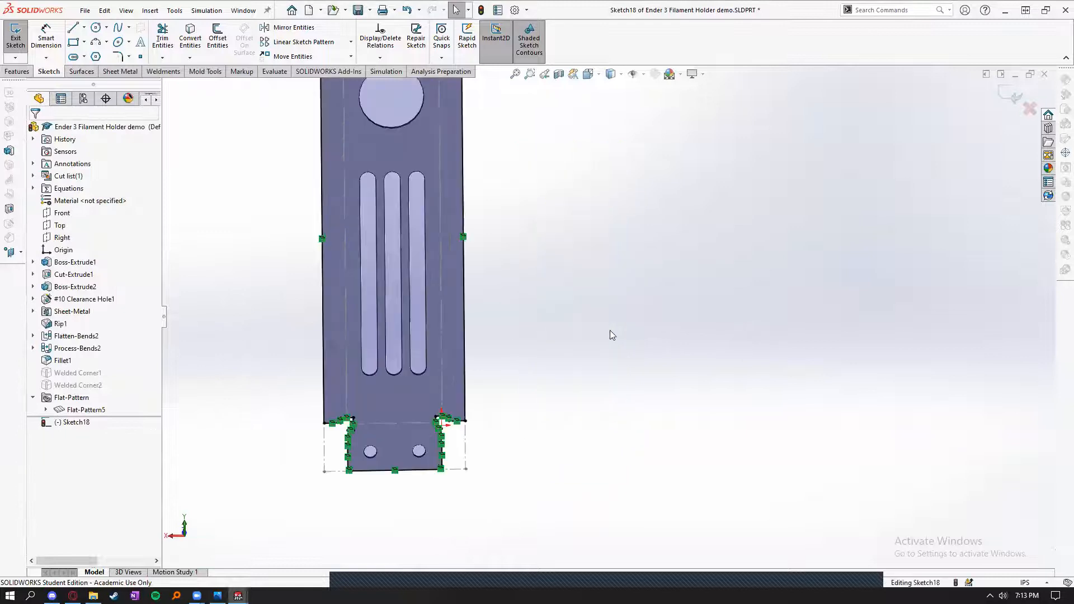
{"action": "scroll", "coordinate": [610, 330], "scroll_direction": "up", "scroll_amount": 1}
{"action": "scroll", "coordinate": [601, 308], "scroll_direction": "up", "scroll_amount": 2}
{"action": "left_click_drag", "start_coordinate": [686, 105], "coordinate": [329, 488]}
{"action": "key", "text": "m"}
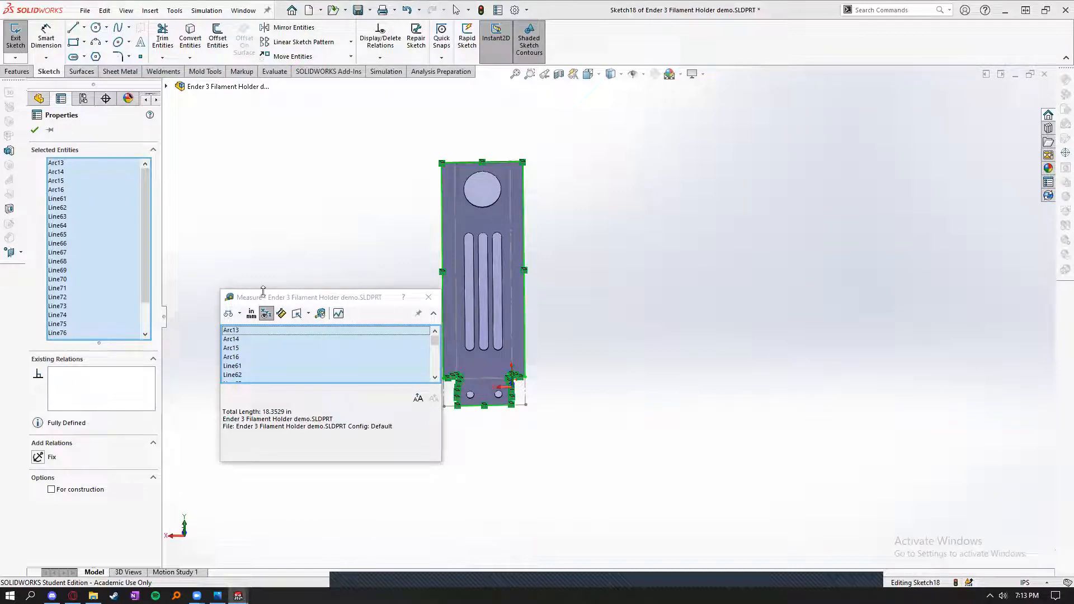
{"action": "left_click", "coordinate": [424, 296]}
{"action": "left_click", "coordinate": [275, 71]}
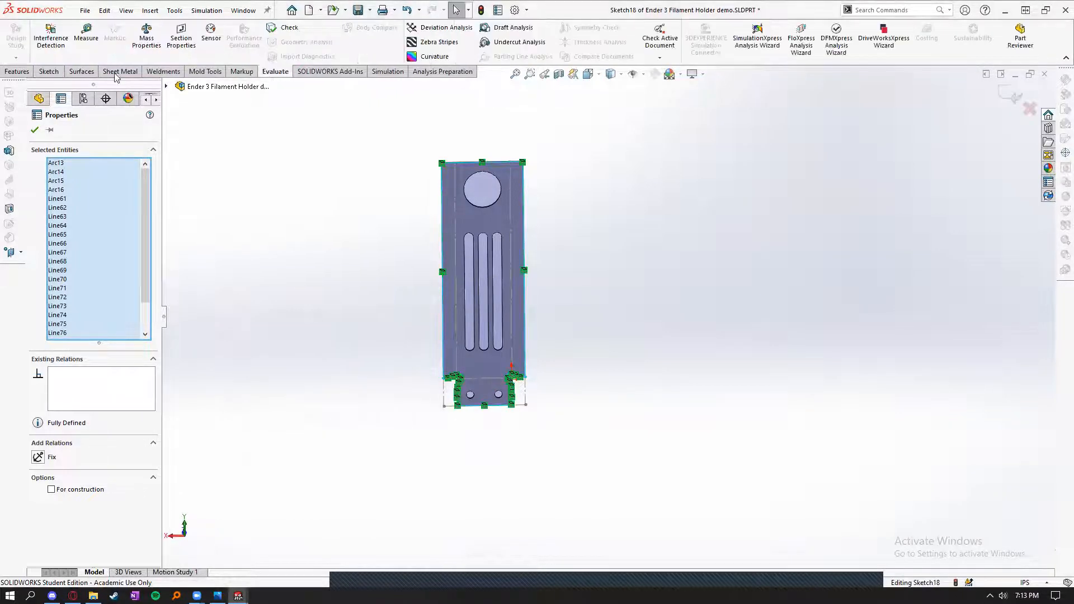
{"action": "left_click", "coordinate": [87, 39]}
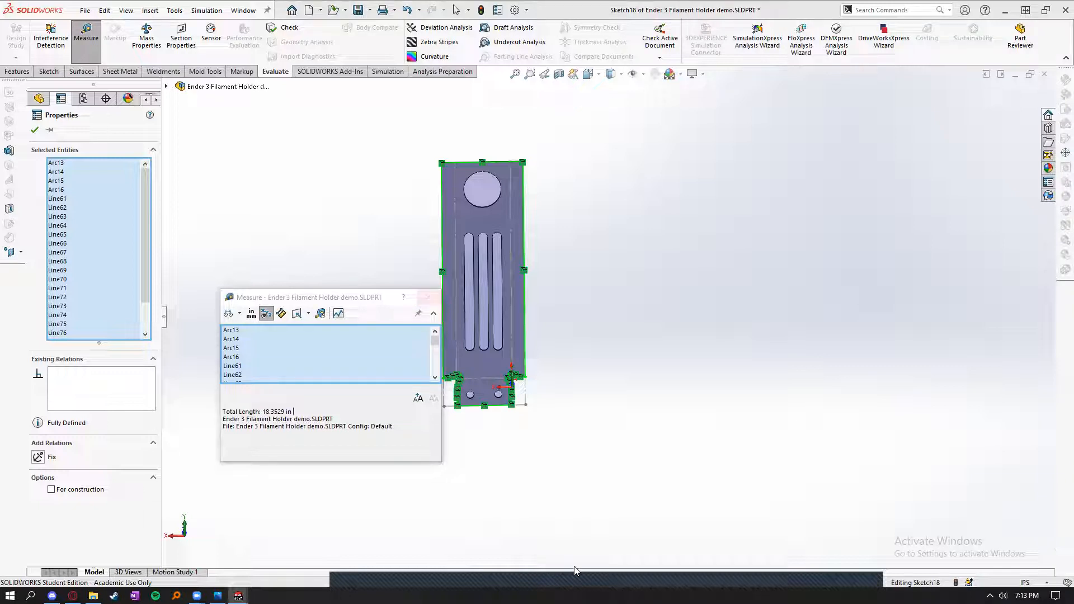
{"action": "left_click", "coordinate": [428, 297]}
- Convert the edges of the three slots, the large round hole and the two small holes into sketch entities
{"action": "scroll", "coordinate": [440, 314], "scroll_direction": "up", "scroll_amount": 2}
{"action": "scroll", "coordinate": [557, 312], "scroll_direction": "down", "scroll_amount": 4}
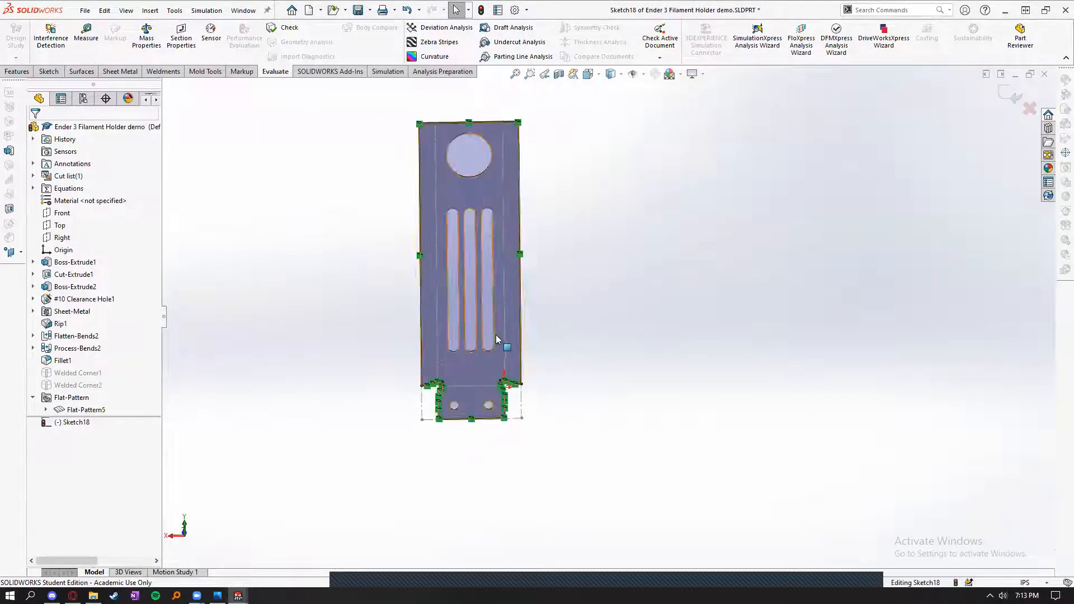
{"action": "scroll", "coordinate": [495, 334], "scroll_direction": "down", "scroll_amount": 2}
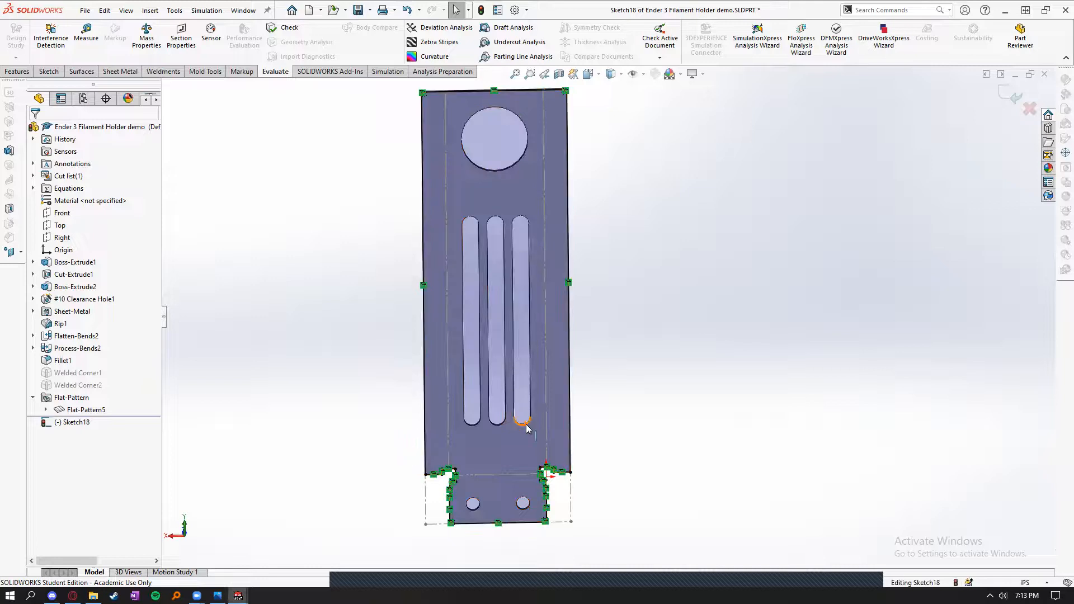
{"action": "left_click", "coordinate": [511, 373]}
{"action": "left_click", "coordinate": [528, 255], "text": "ctrl"}
{"action": "left_click", "coordinate": [487, 240], "text": "ctrl"}
{"action": "left_click", "coordinate": [505, 251], "text": "ctrl"}
{"action": "left_click", "coordinate": [475, 426], "text": "ctrl"}
{"action": "left_click", "coordinate": [462, 395], "text": "ctrl"}
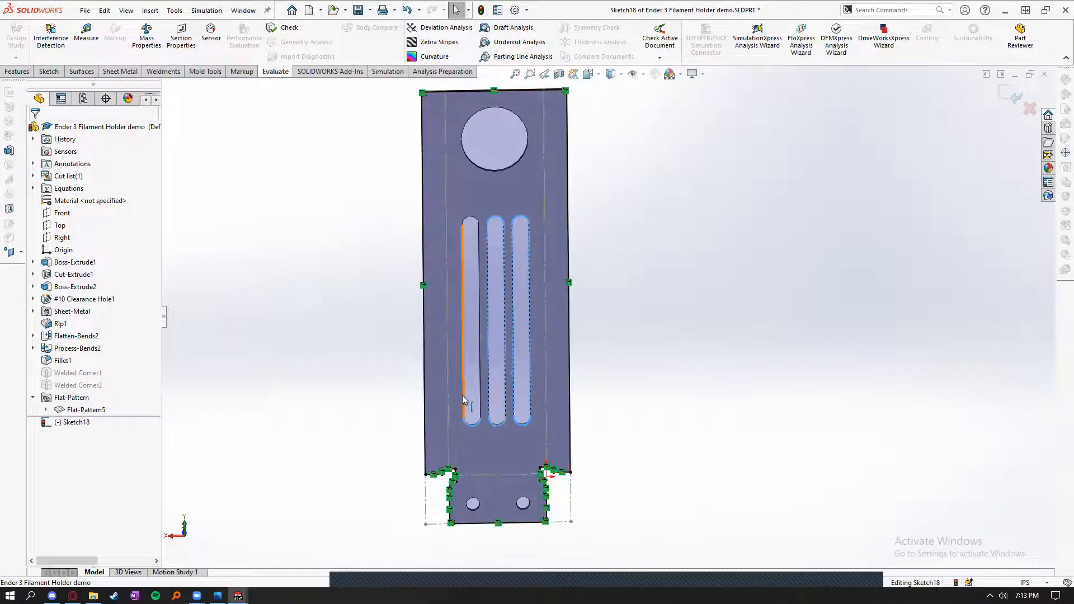
{"action": "left_click", "coordinate": [481, 393], "text": "ctrl"}
{"action": "left_click", "coordinate": [468, 222], "text": "ctrl"}
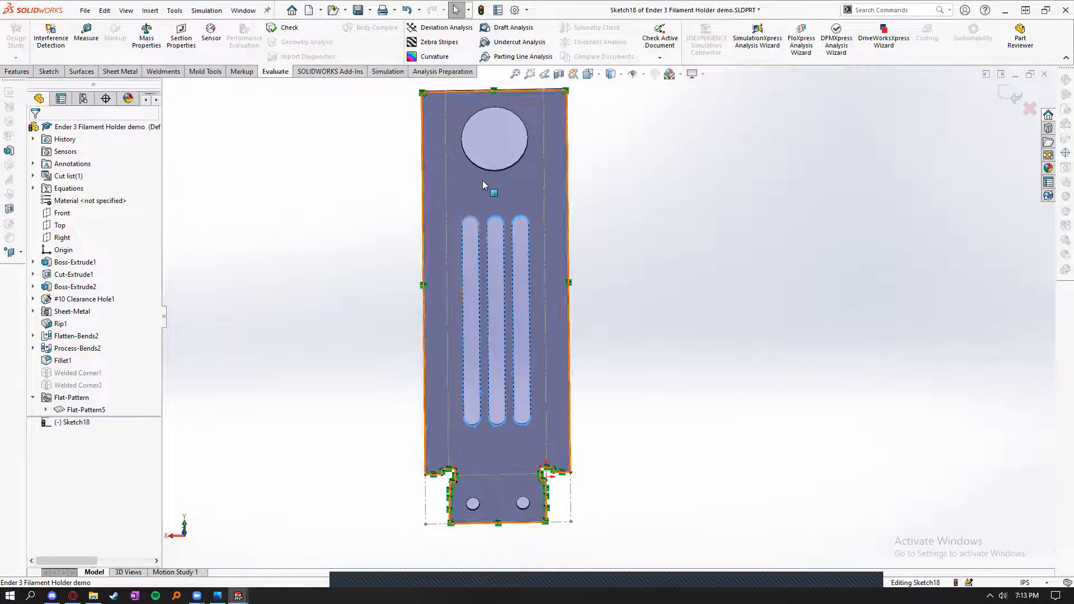
{"action": "left_click", "coordinate": [482, 170], "text": "ctrl"}
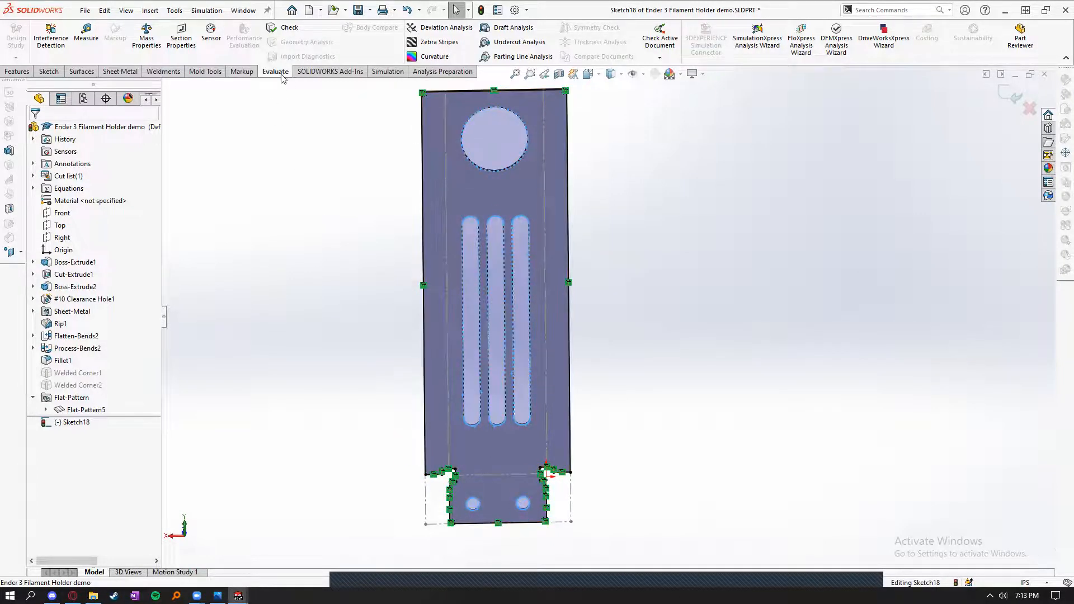
{"action": "left_click", "coordinate": [49, 71]}
{"action": "left_click", "coordinate": [191, 43]}
- Select all converted sketch entities of the flattened part and measure their total length with the Measure tool
{"action": "scroll", "coordinate": [733, 143], "scroll_direction": "up", "scroll_amount": 2}
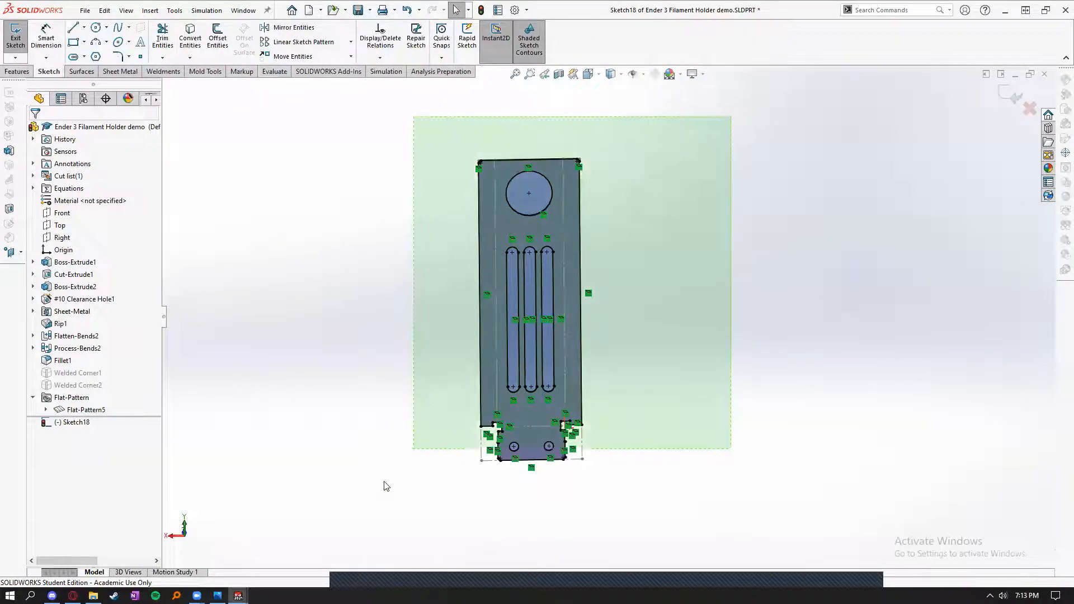
{"action": "key", "text": "ctrl+a"}
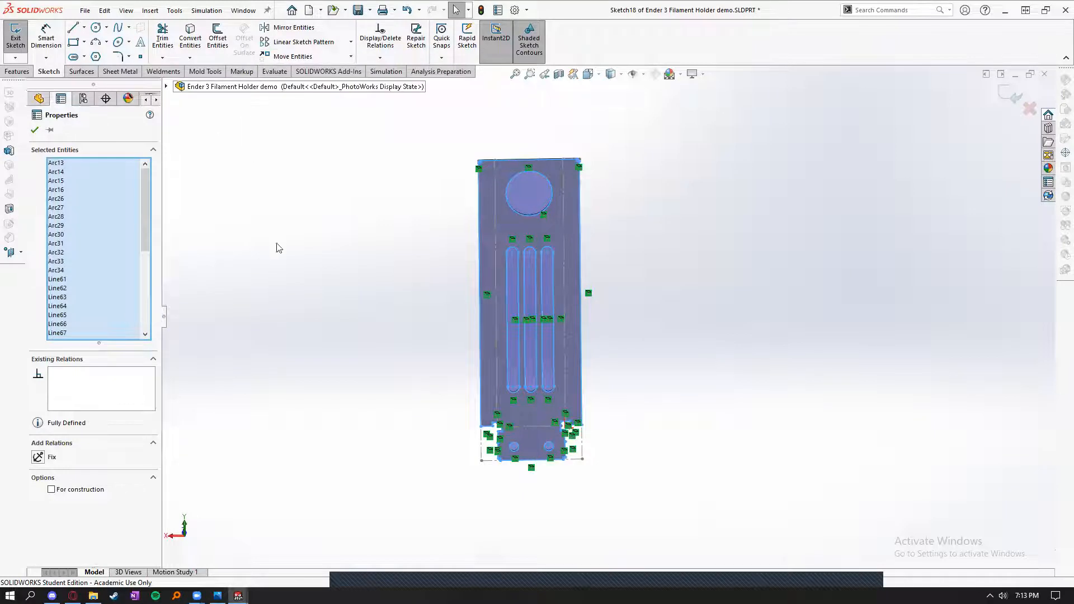
{"action": "key", "text": "m"}
{"action": "left_click_drag", "start_coordinate": [261, 412], "coordinate": [292, 412]}
{"action": "left_click", "coordinate": [320, 410]}
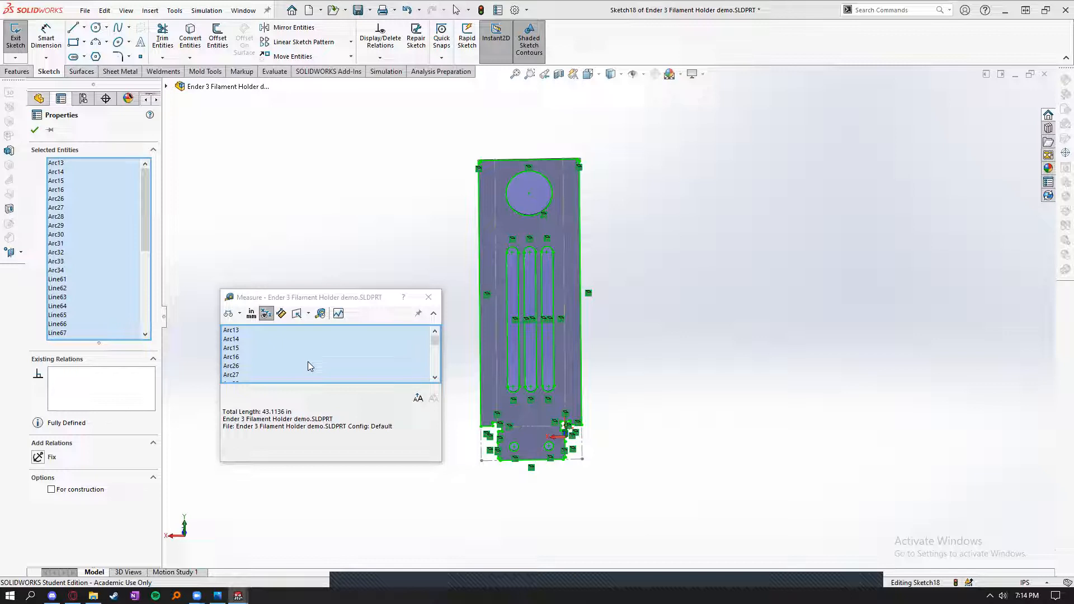
{"action": "left_click_drag", "start_coordinate": [261, 412], "coordinate": [289, 417]}
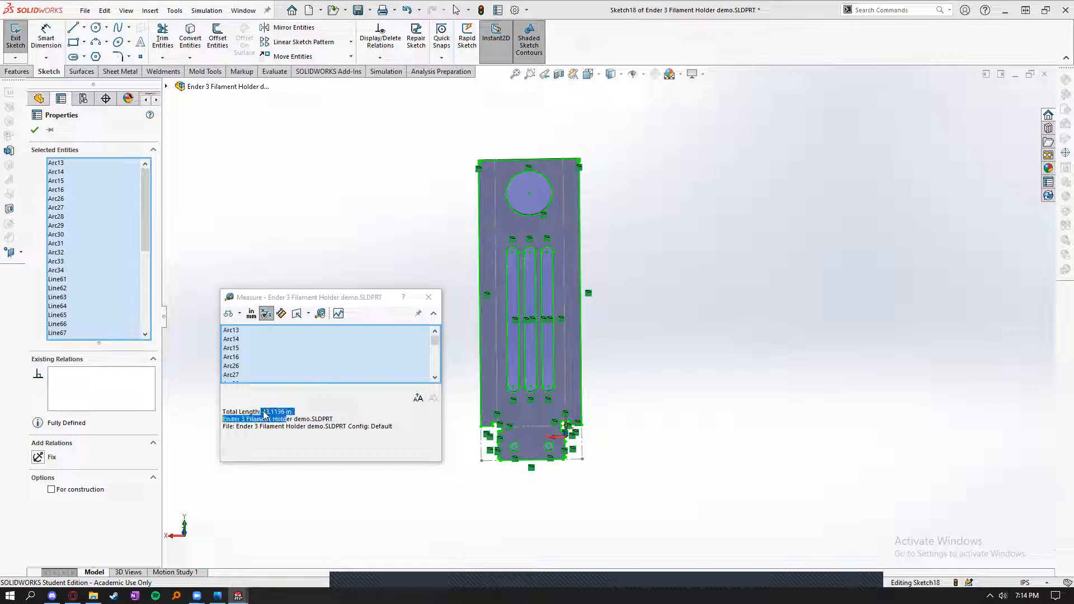
{"action": "left_click", "coordinate": [263, 413]}
{"action": "left_click", "coordinate": [428, 297]}
- Exit the sketch on the flattened part and delete Sketch18 from the part
{"action": "left_click", "coordinate": [238, 596]}
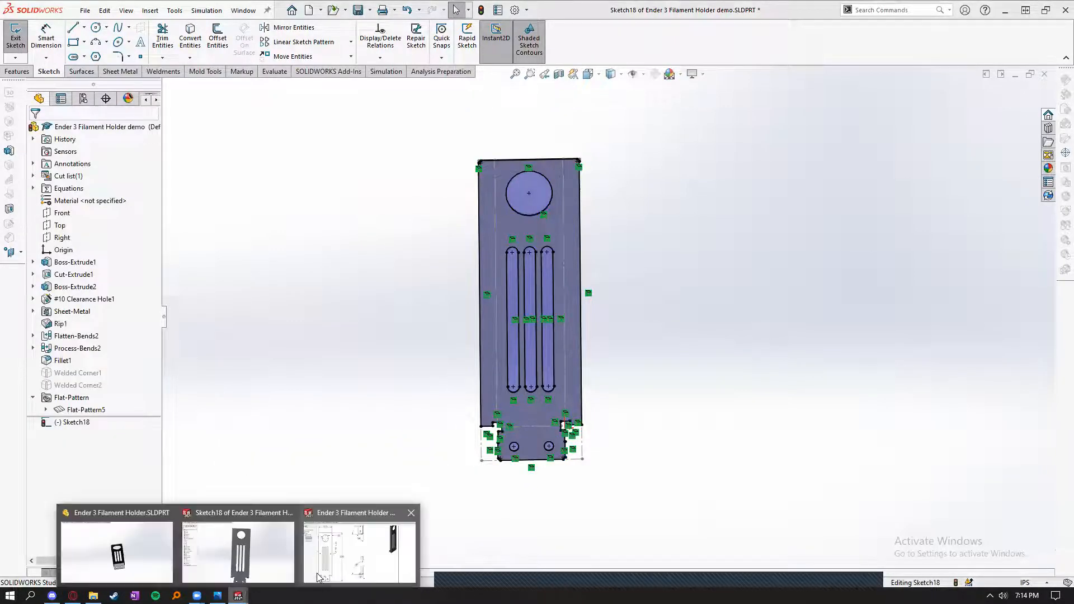
{"action": "left_click", "coordinate": [16, 34]}
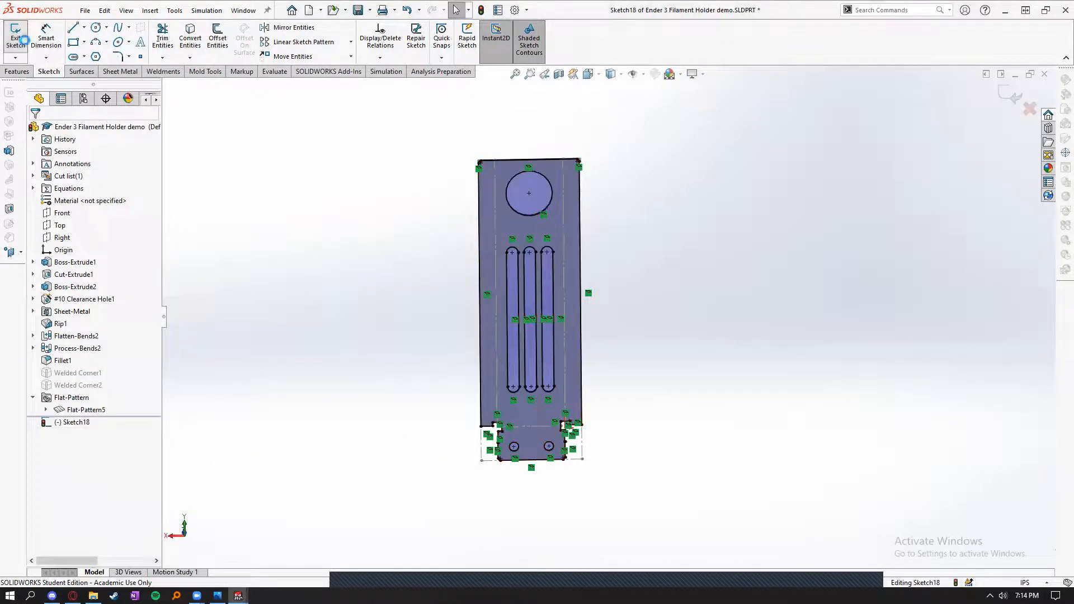
{"action": "left_click", "coordinate": [76, 423]}
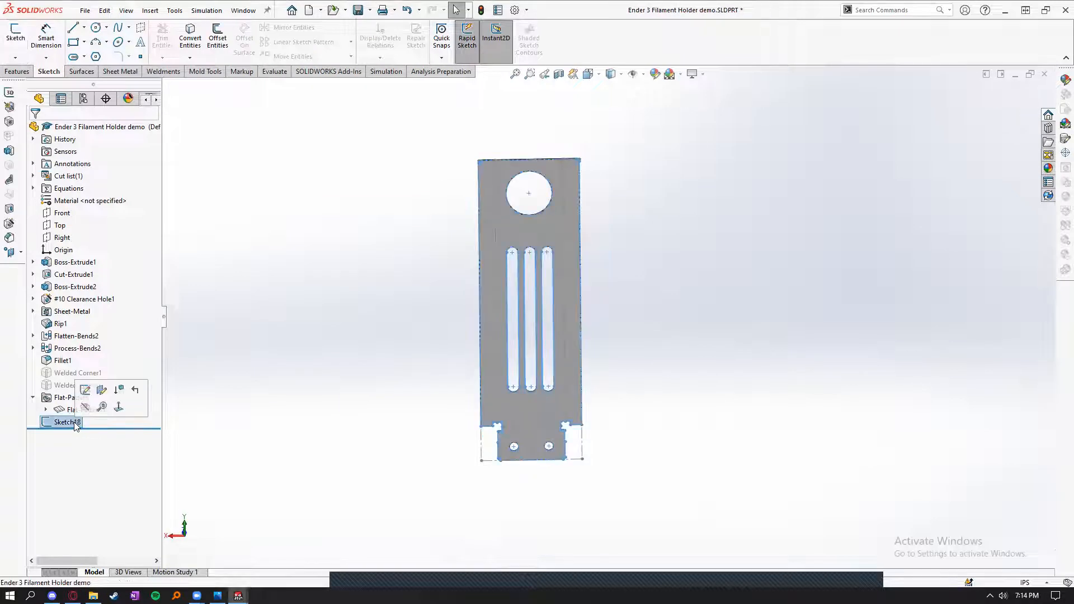
{"action": "key", "text": "Delete"}
- Switch to the drawing and add the note "COST REPORT, 43.1 IN WATERJET" above the Proprietary and Confidential block
{"action": "mouse_move", "coordinate": [238, 596]}
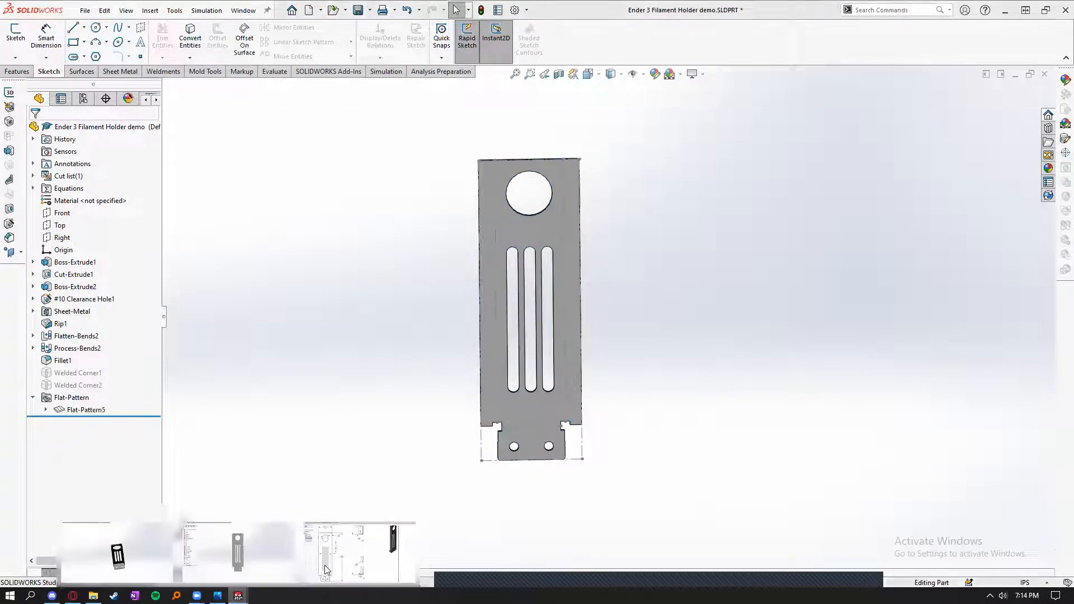
{"action": "left_click", "coordinate": [327, 568]}
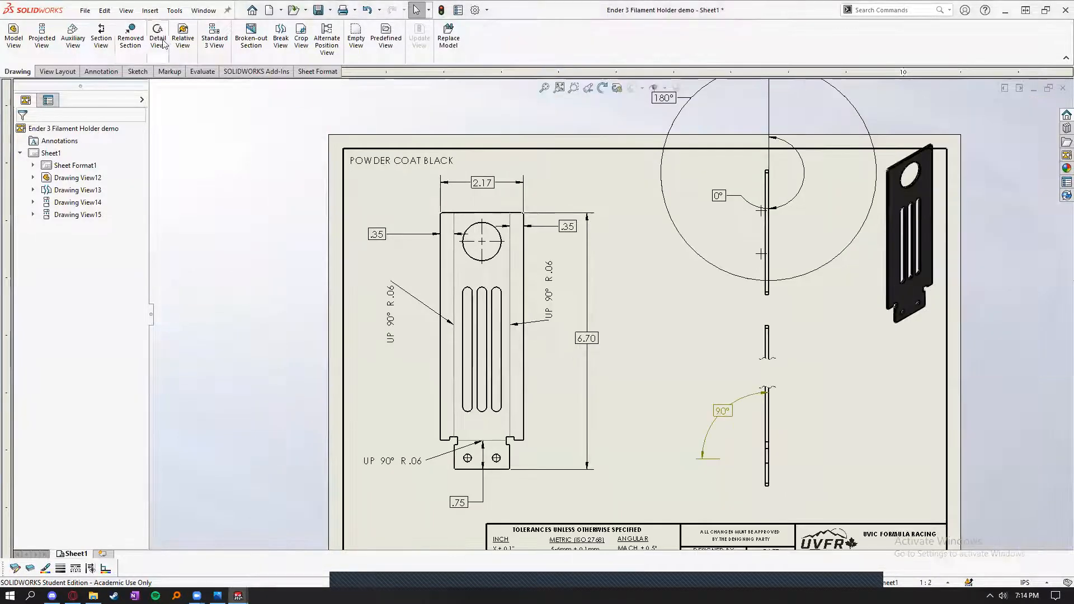
{"action": "left_click", "coordinate": [100, 71]}
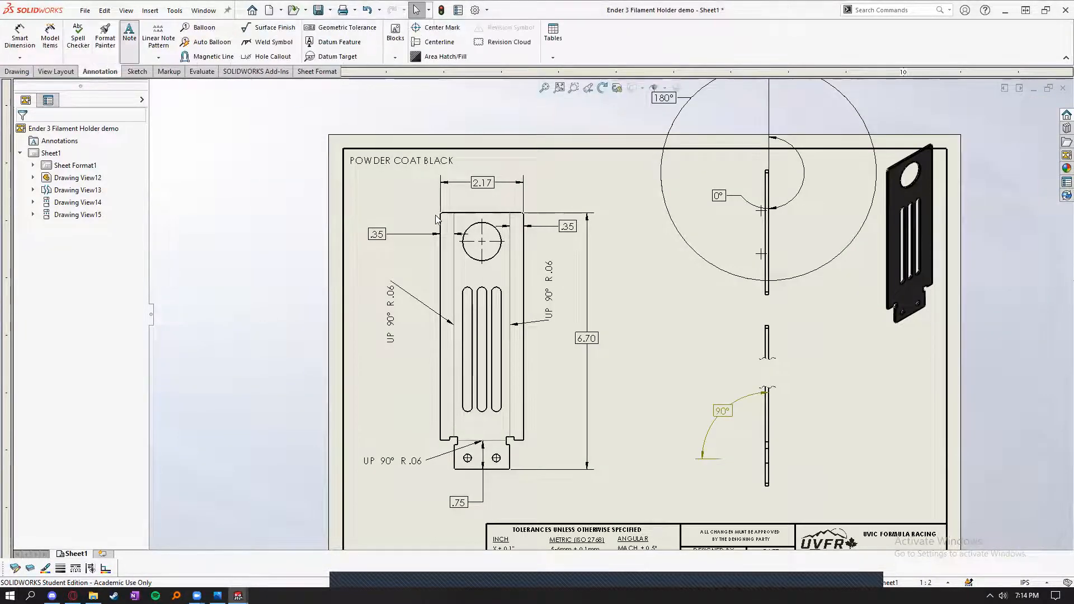
{"action": "scroll", "coordinate": [451, 381], "scroll_direction": "up", "scroll_amount": 2}
{"action": "scroll", "coordinate": [434, 469], "scroll_direction": "down", "scroll_amount": 3}
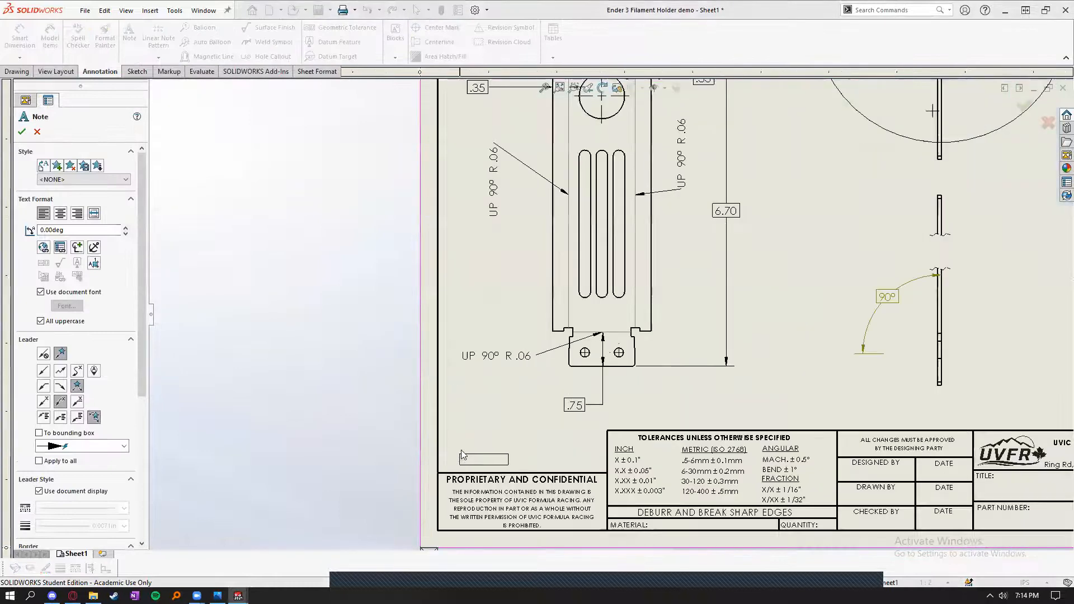
{"action": "left_click", "coordinate": [462, 454]}
{"action": "type", "text": "COST REPORT"}
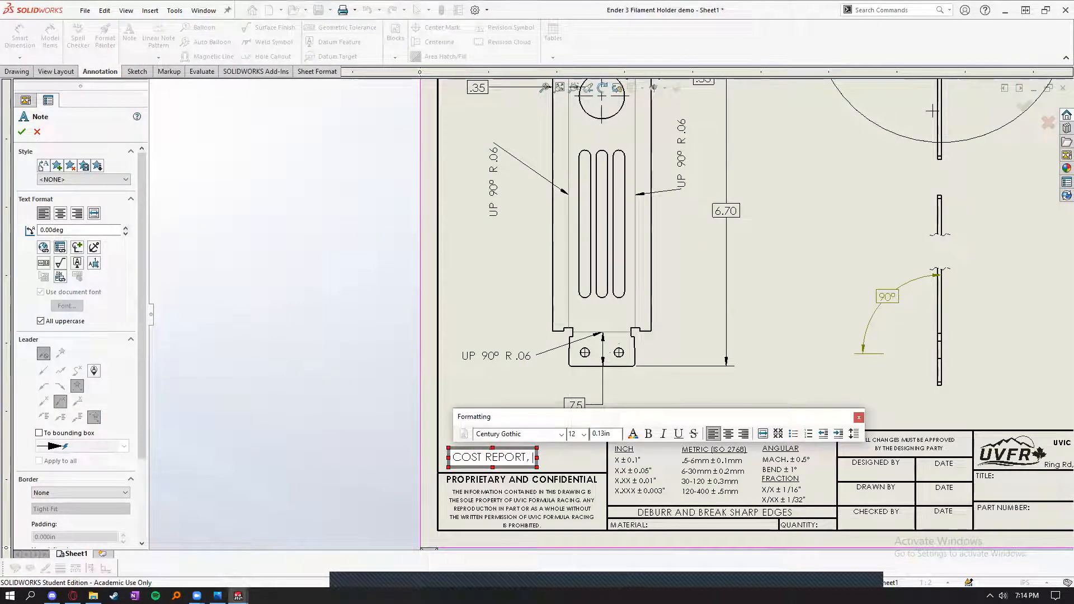
{"action": "type", "text": ", 43.1 IN"}
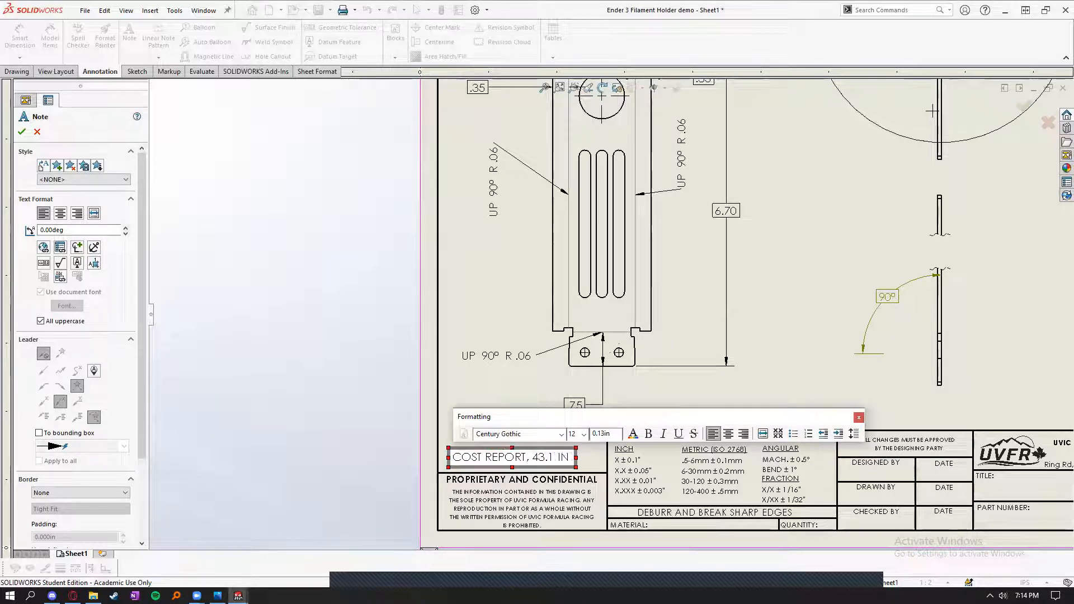
{"action": "type", "text": " WATERJET"}
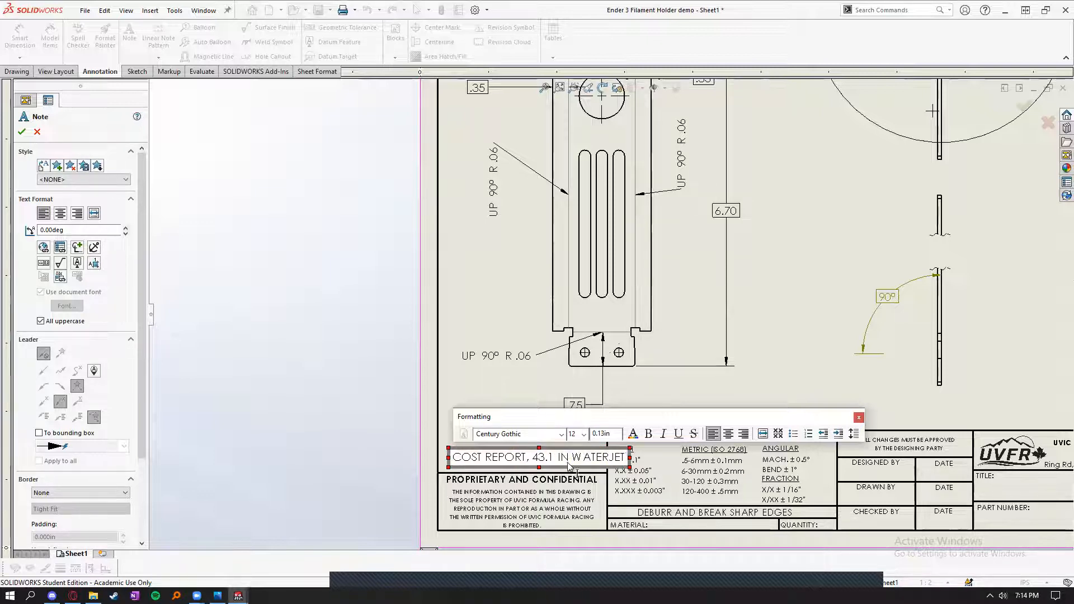
{"action": "key", "text": "Escape"}
- Set the font size of the cost report note to 10
{"action": "left_click", "coordinate": [551, 457]}
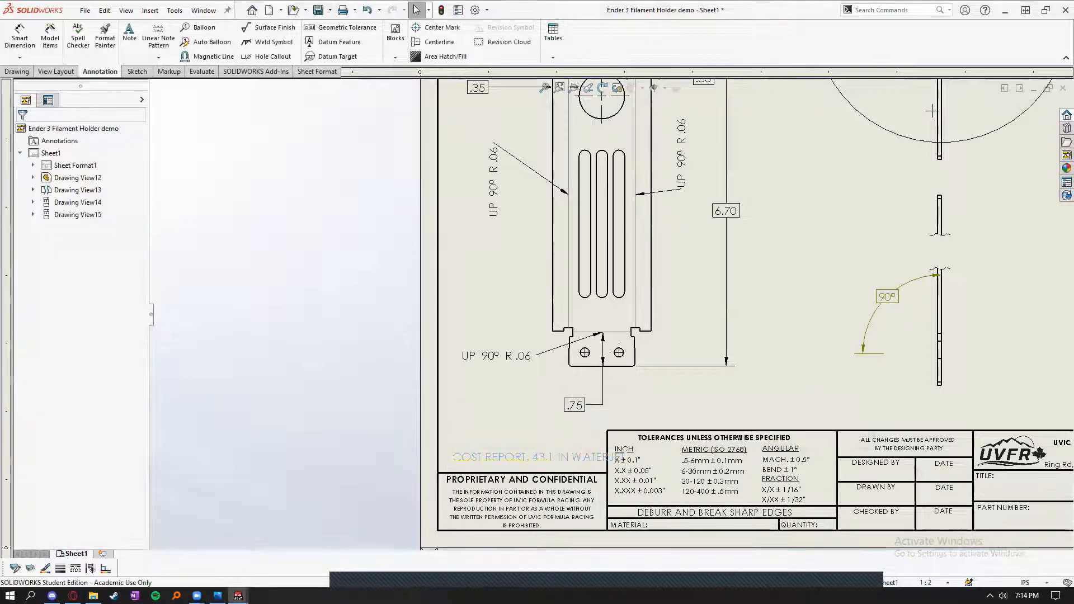
{"action": "double_click", "coordinate": [553, 458]}
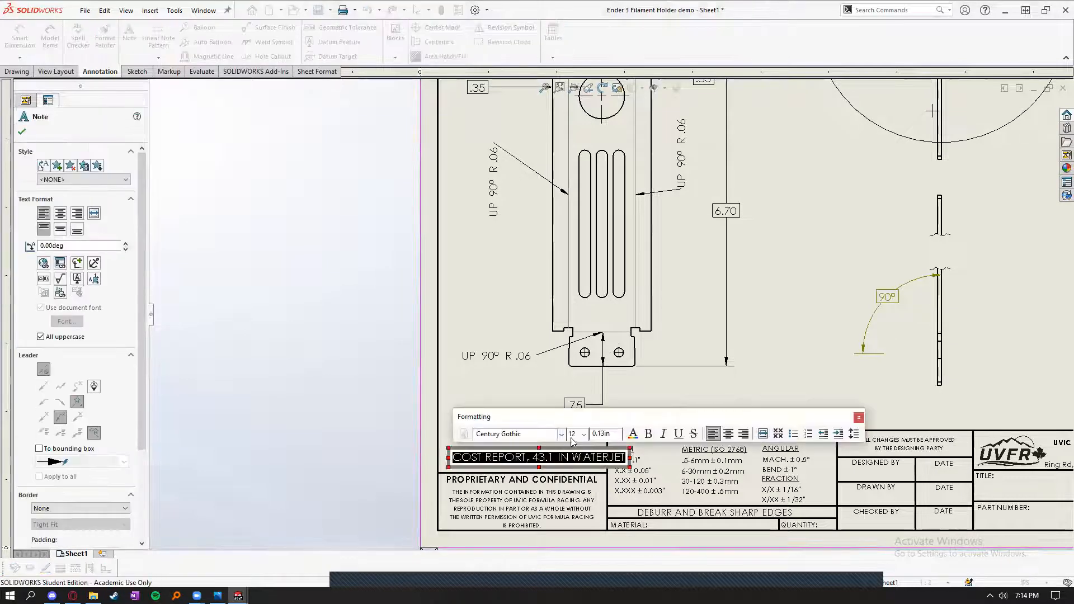
{"action": "left_click", "coordinate": [583, 434]}
{"action": "left_click", "coordinate": [580, 464]}
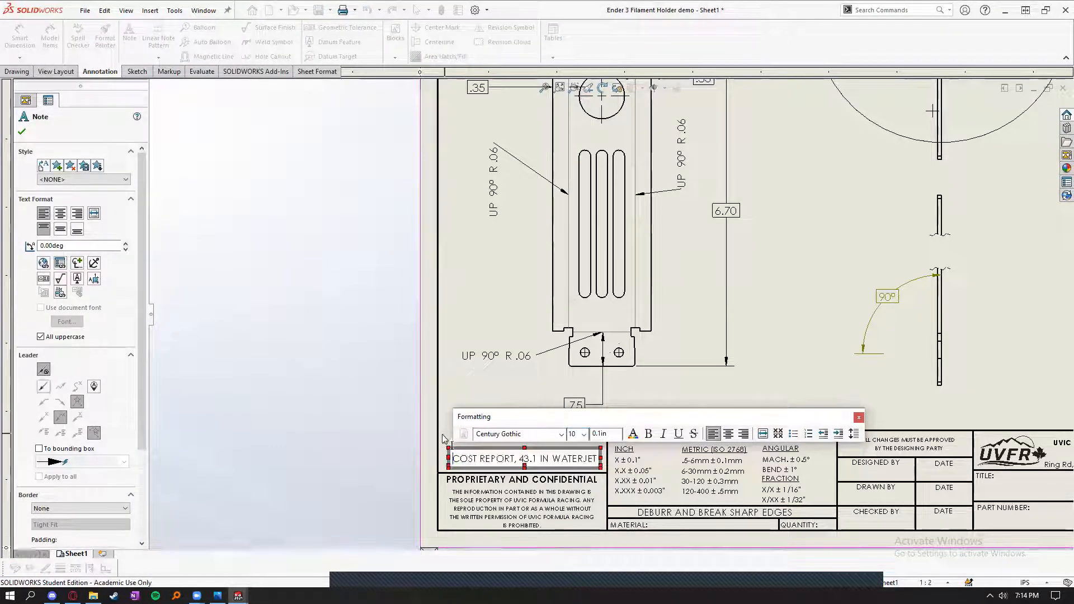
{"action": "left_click", "coordinate": [363, 461]}
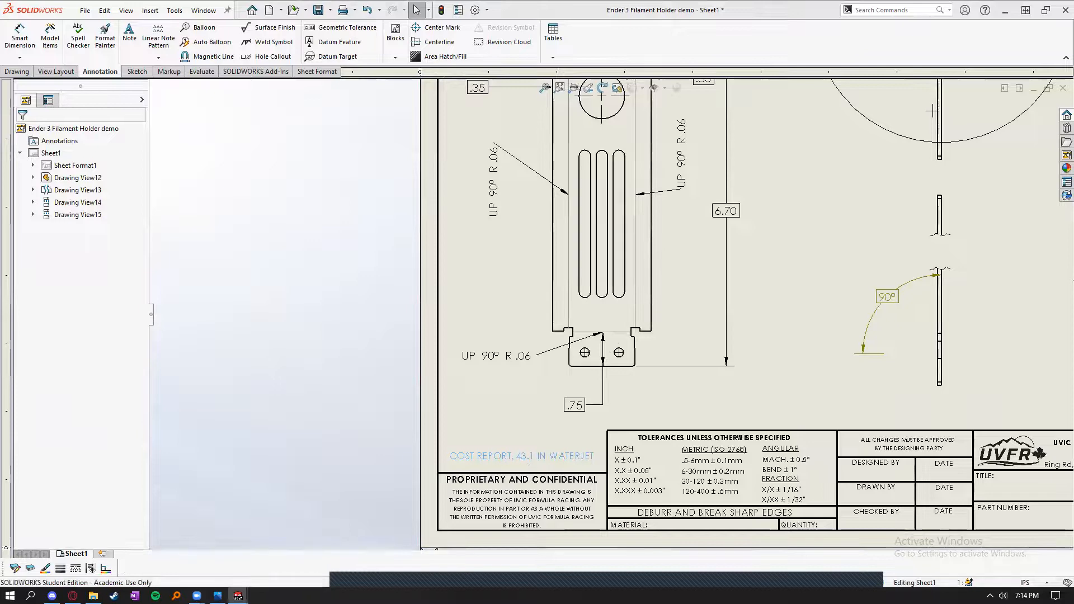
- Switch to the filament holder part, suppress its Flat-Pattern5 feature and save the part
{"action": "scroll", "coordinate": [336, 476], "scroll_direction": "up", "scroll_amount": 5}
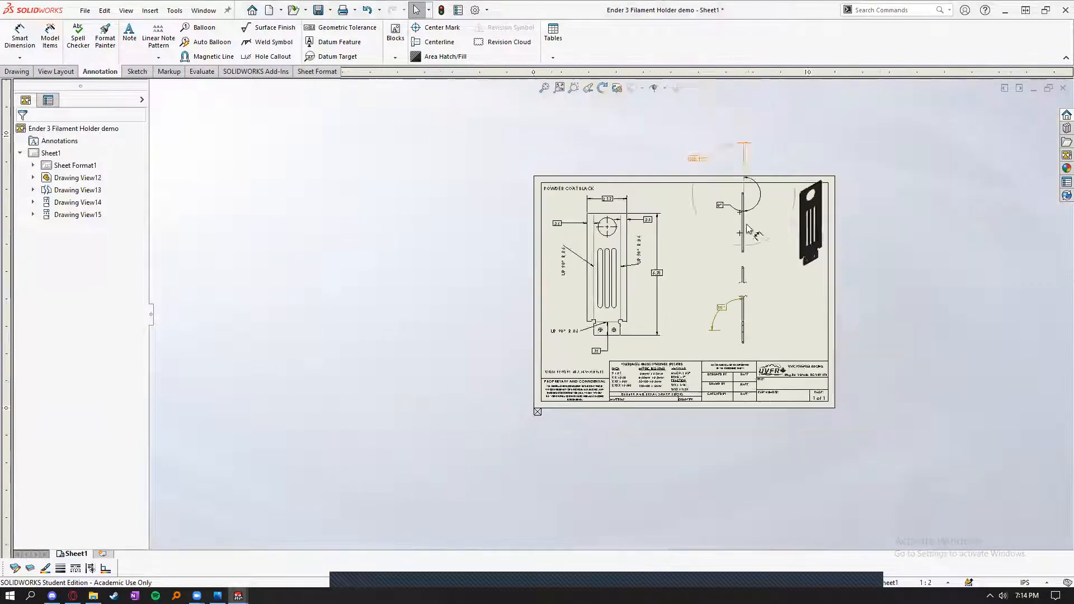
{"action": "scroll", "coordinate": [720, 272], "scroll_direction": "down", "scroll_amount": 2}
{"action": "scroll", "coordinate": [720, 272], "scroll_direction": "down", "scroll_amount": 2}
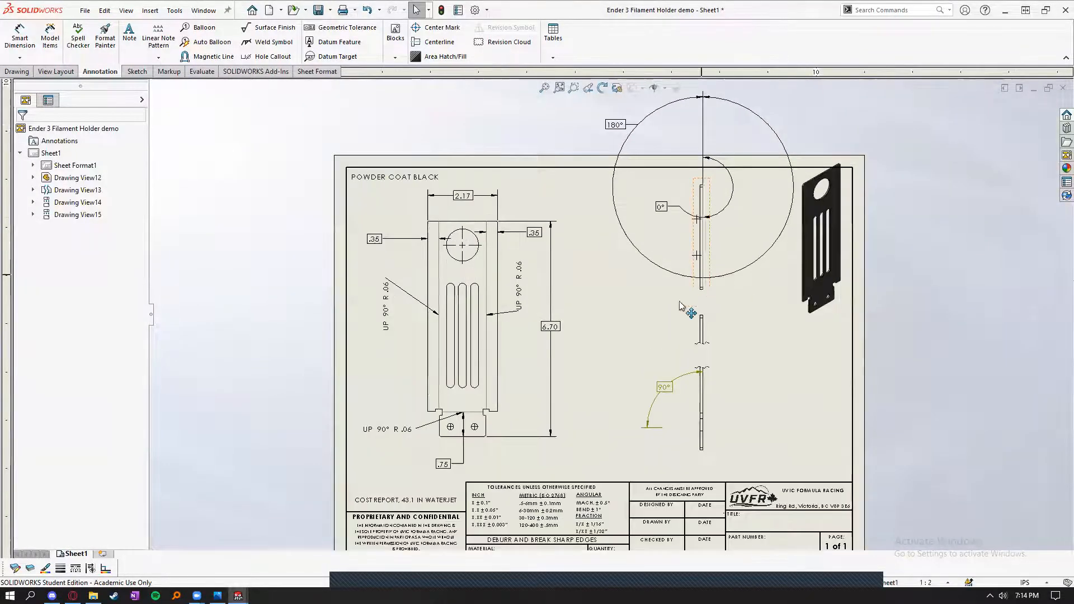
{"action": "left_click", "coordinate": [712, 423]}
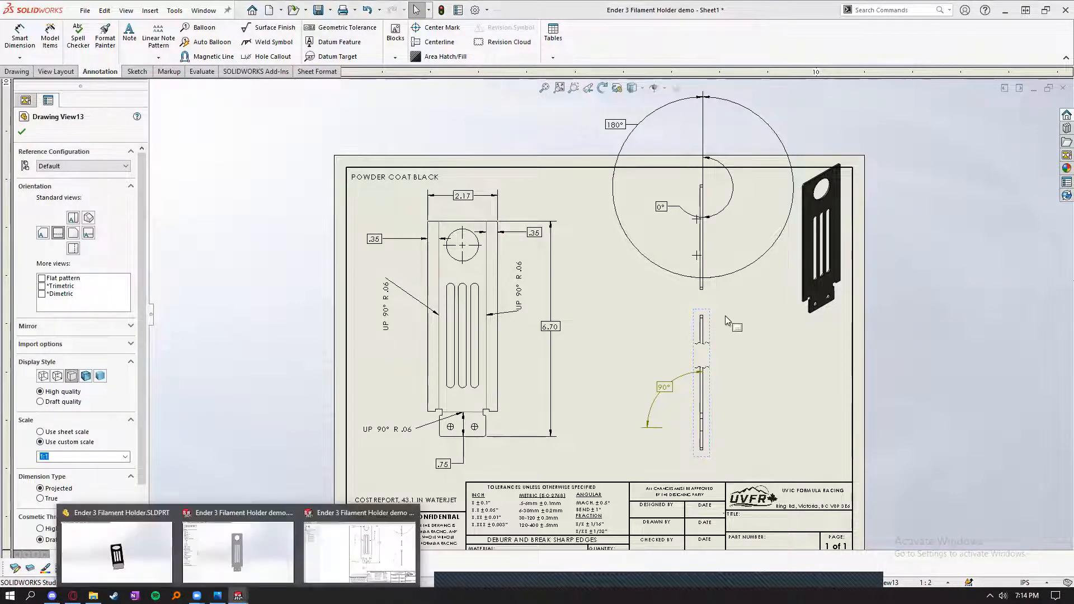
{"action": "key", "text": "Escape"}
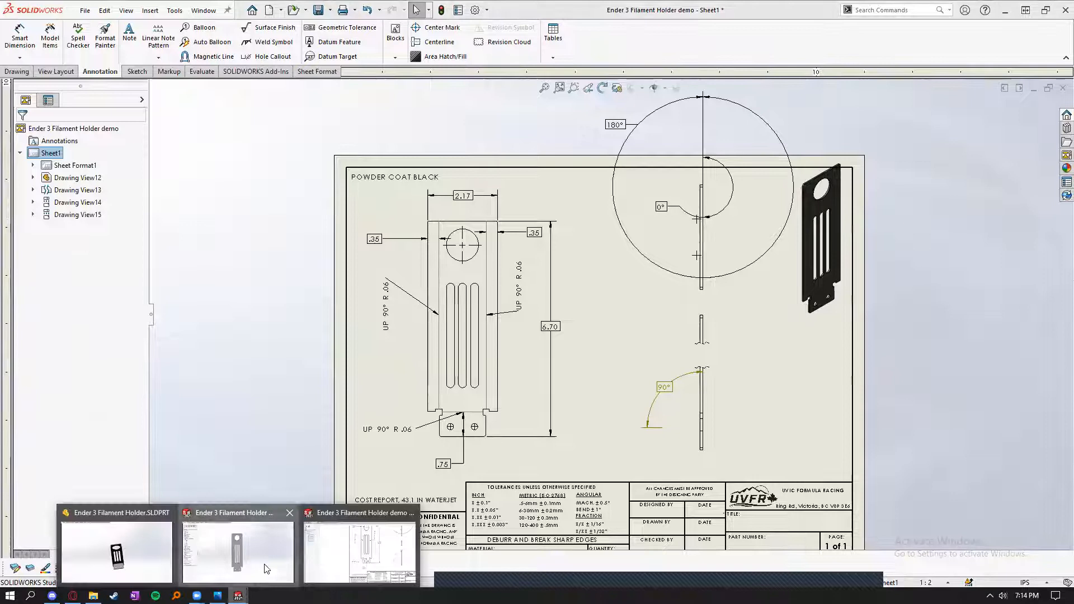
{"action": "key", "text": "ctrl+Tab"}
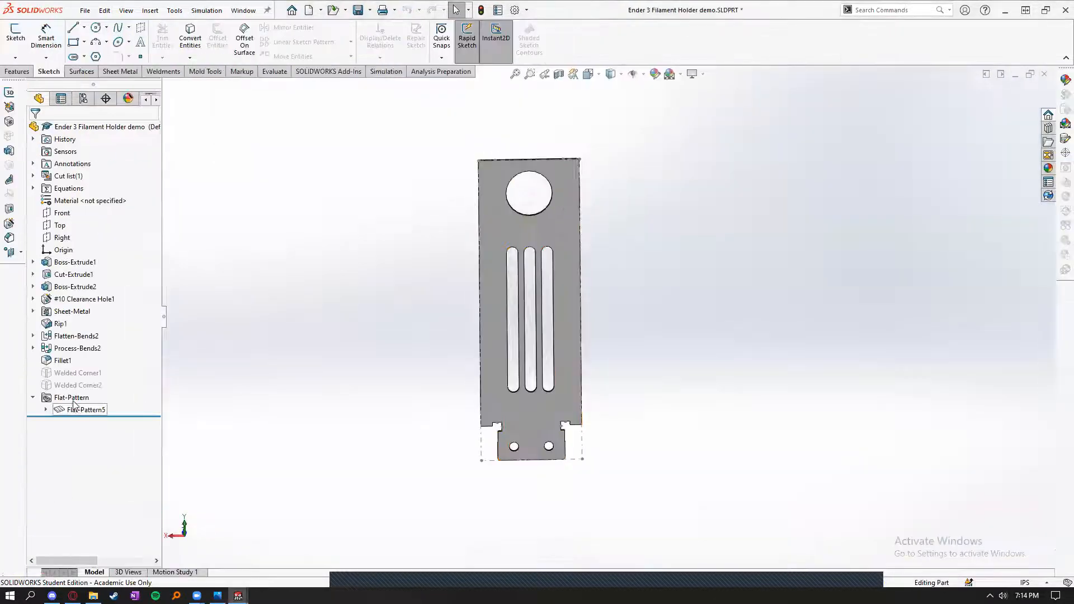
{"action": "right_click", "coordinate": [78, 410]}
{"action": "left_click", "coordinate": [109, 320]}
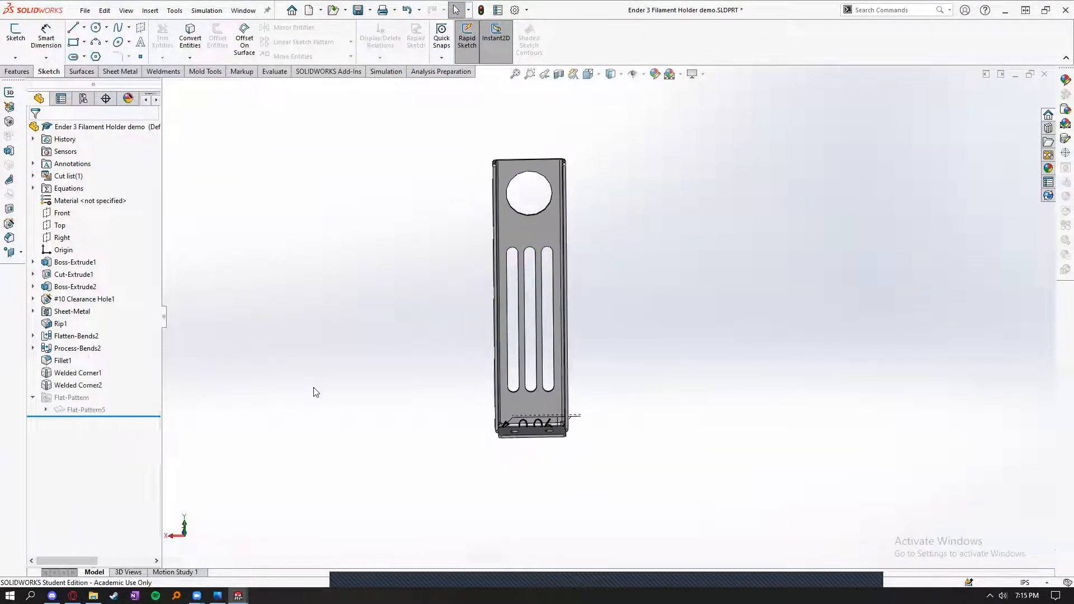
{"action": "key", "text": "ctrl+s"}
- Return to the drawing, move the aligned side views closer to the flat pattern and reposition the 90° dimension below the lower view
{"action": "mouse_move", "coordinate": [238, 596]}
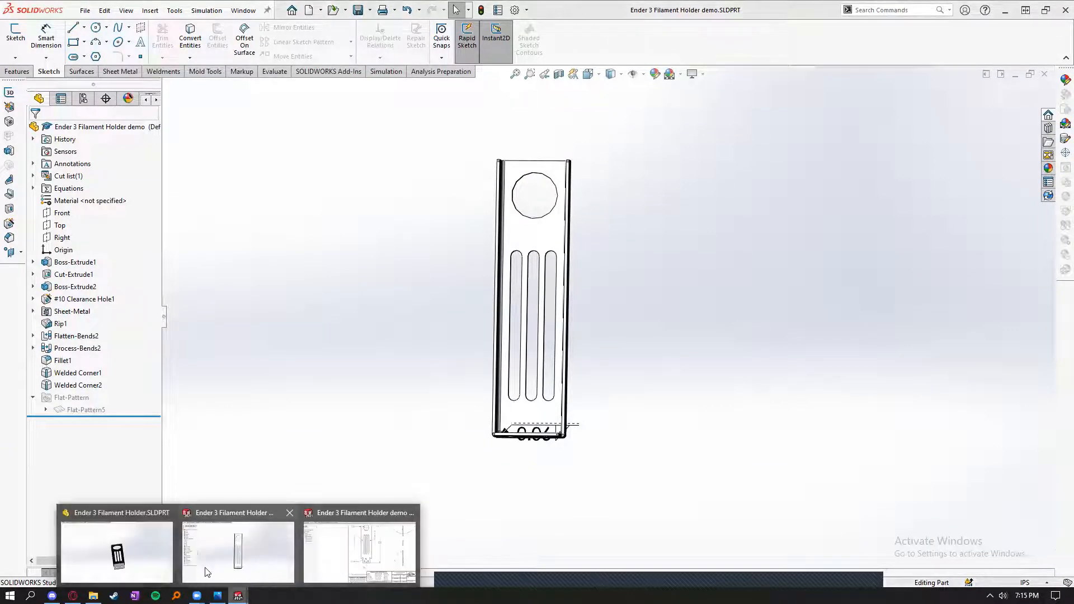
{"action": "left_click", "coordinate": [357, 564]}
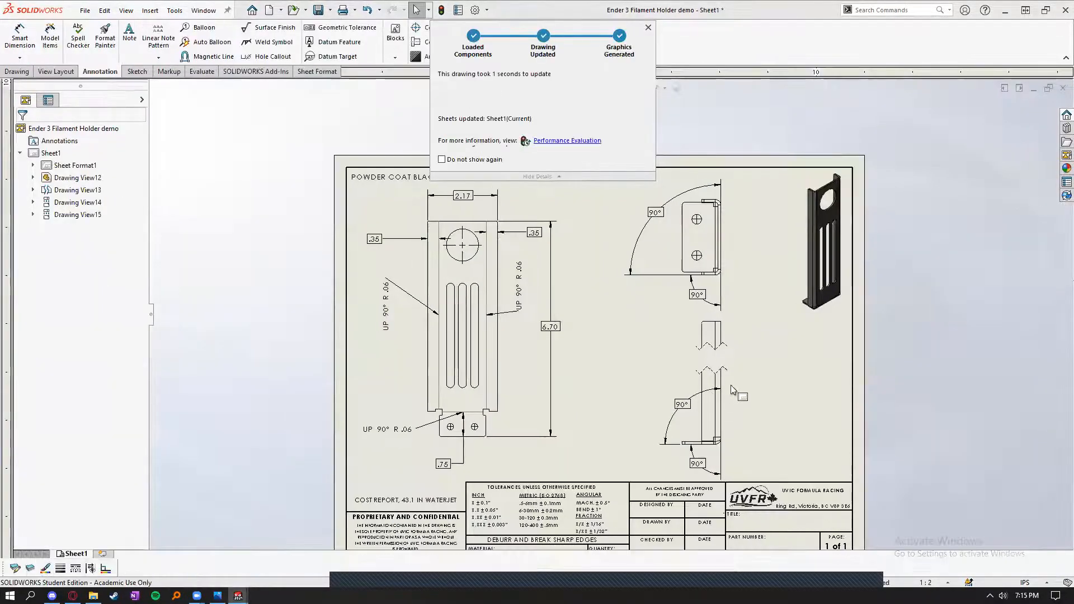
{"action": "scroll", "coordinate": [726, 392], "scroll_direction": "down", "scroll_amount": 2}
{"action": "left_click_drag", "start_coordinate": [723, 393], "coordinate": [680, 386]}
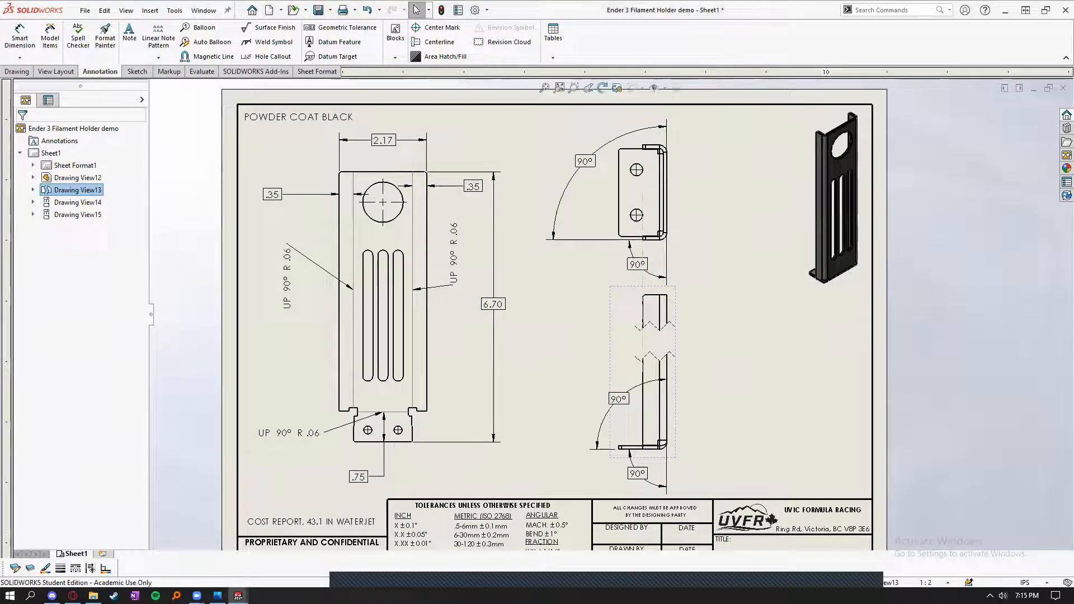
{"action": "left_click", "coordinate": [636, 474]}
{"action": "left_click_drag", "start_coordinate": [650, 478], "coordinate": [648, 478]}
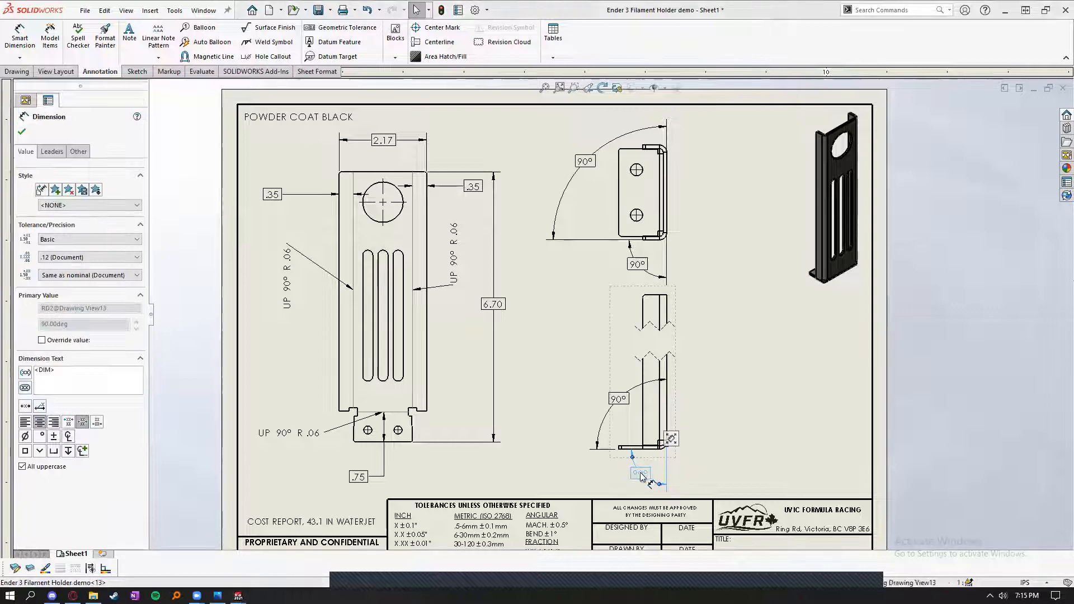
{"action": "left_click", "coordinate": [565, 479]}
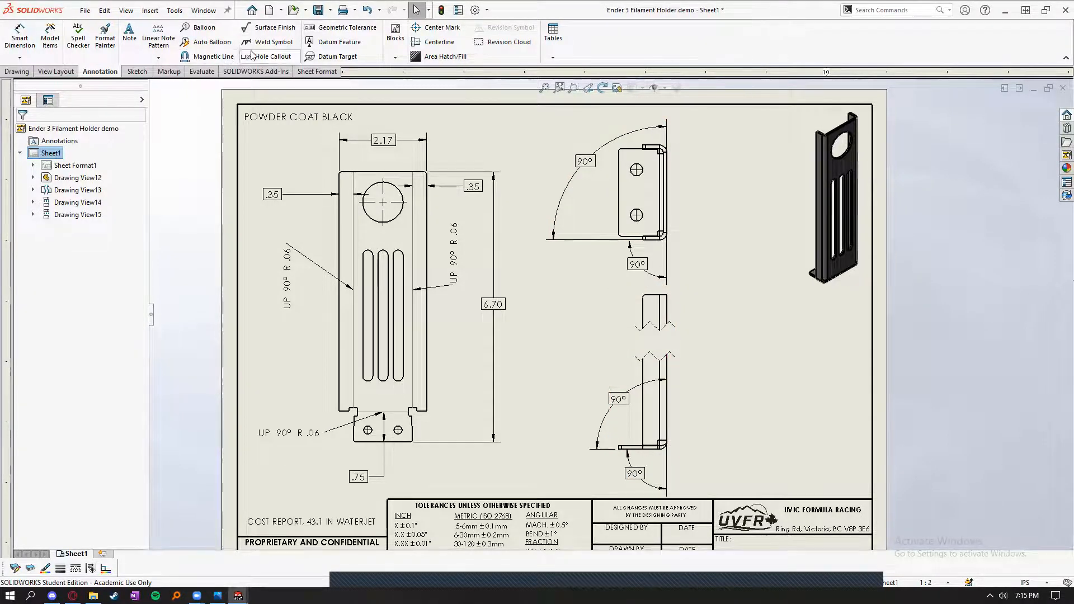
- Define a weld symbol with an arrow-side fillet weld of size 0.06 and length .4
{"action": "left_click", "coordinate": [272, 45]}
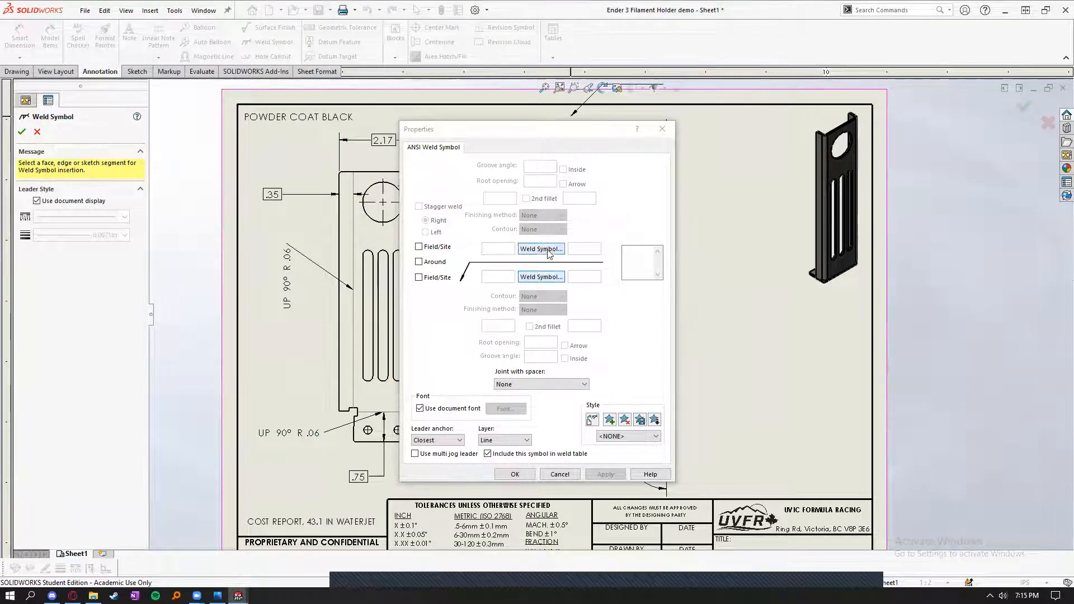
{"action": "left_click", "coordinate": [552, 277]}
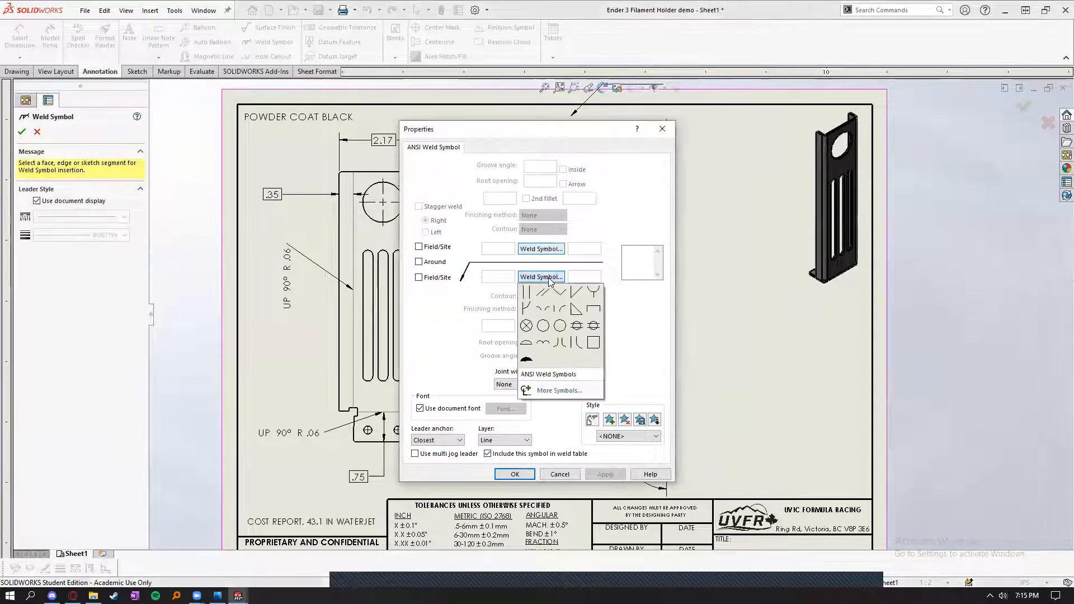
{"action": "left_click", "coordinate": [576, 310]}
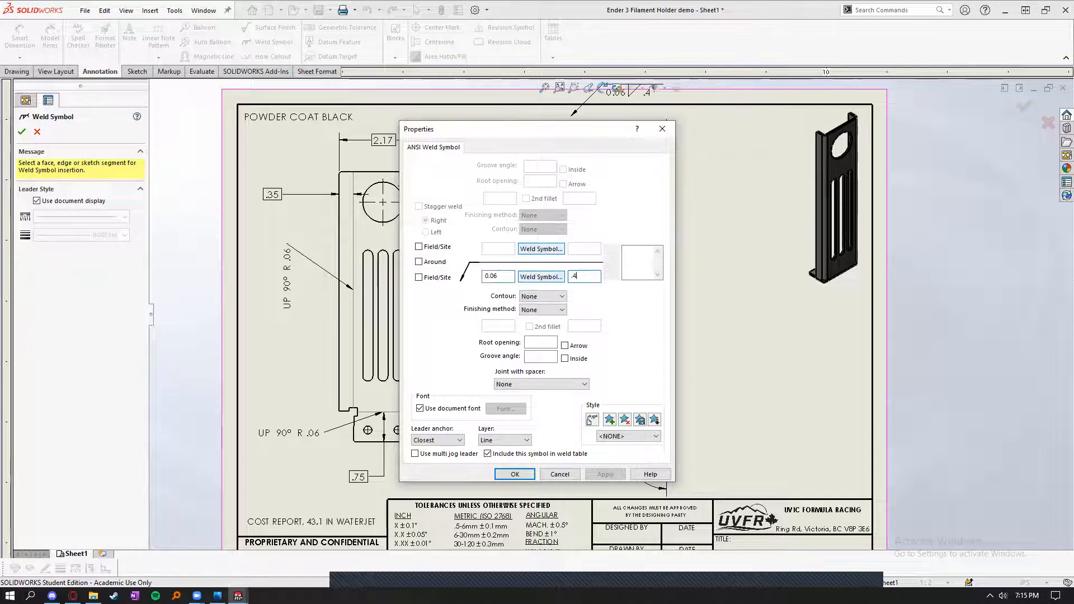
{"action": "left_click", "coordinate": [514, 473]}
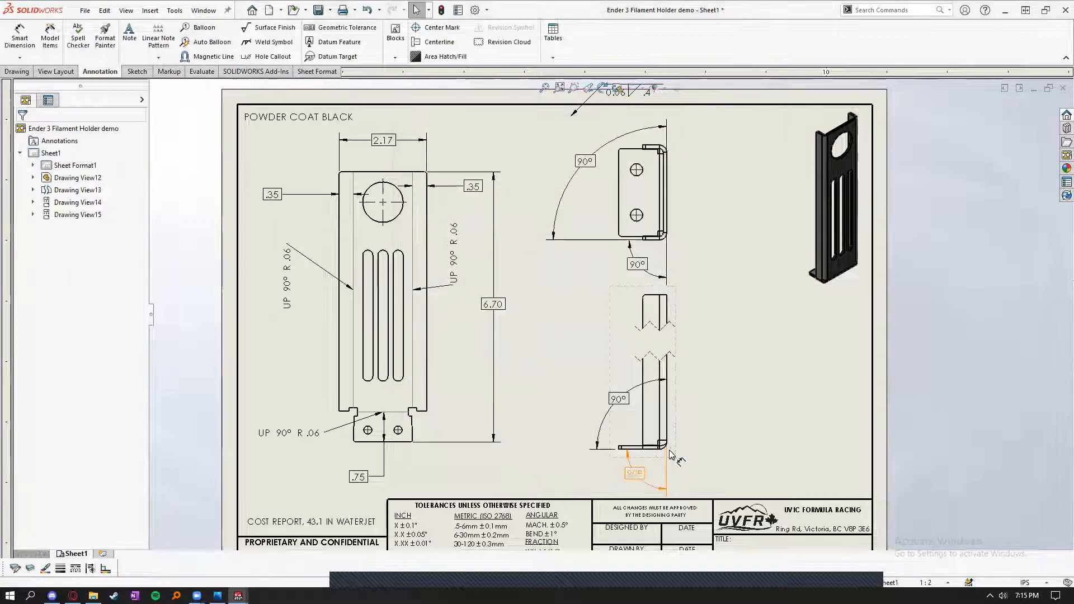
- Attach the weld symbol's leader to the lower side view's bent corner and place its text above the title block
{"action": "key", "text": "f"}
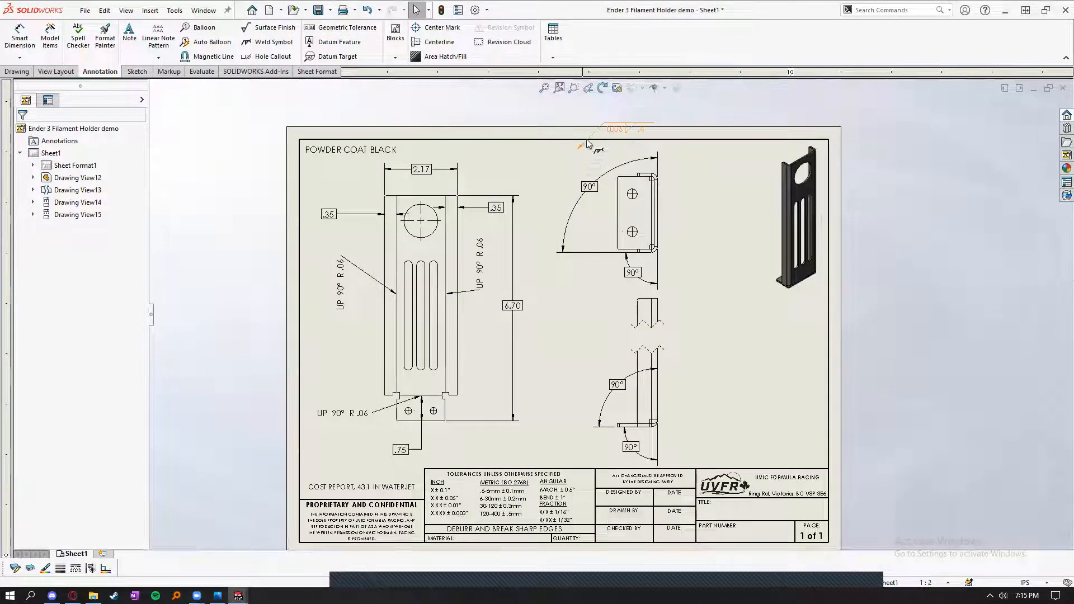
{"action": "left_click", "coordinate": [720, 273]}
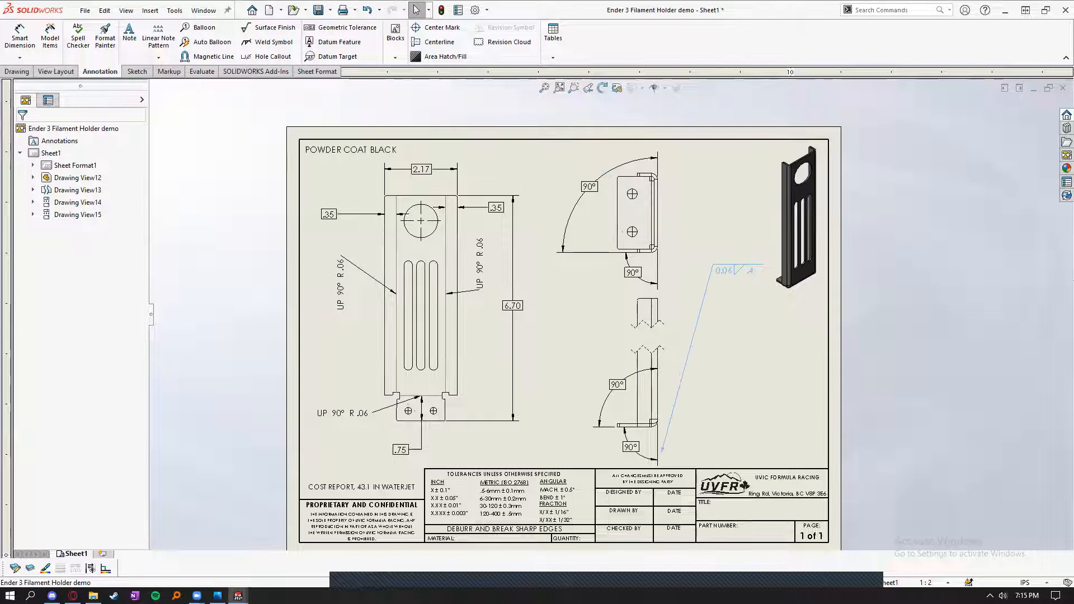
{"action": "left_click", "coordinate": [657, 430]}
{"action": "scroll", "coordinate": [709, 449], "scroll_direction": "down", "scroll_amount": 5}
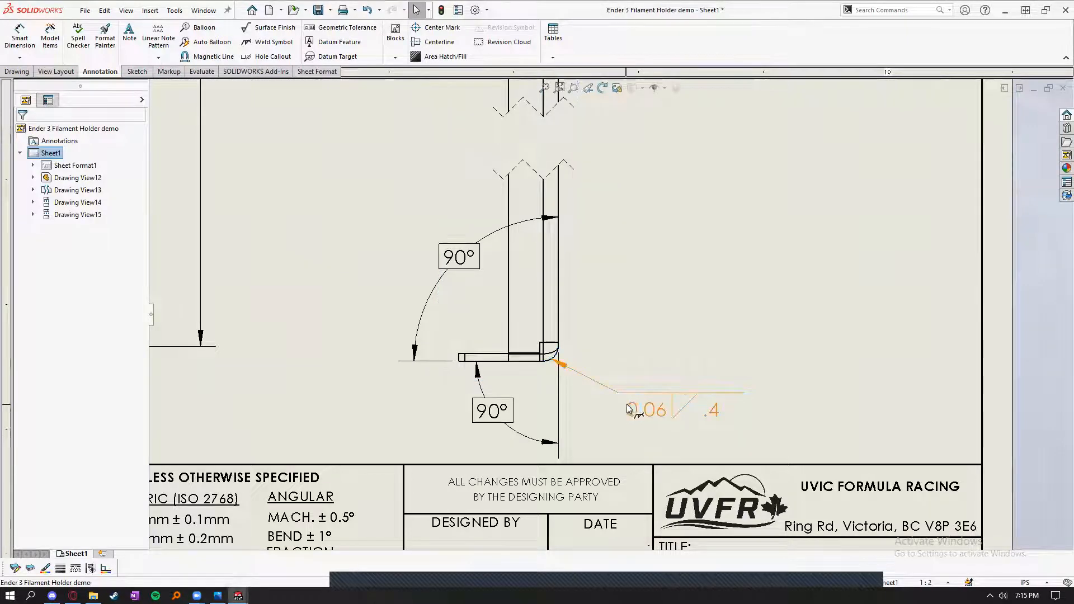
{"action": "left_click", "coordinate": [615, 432]}
{"action": "scroll", "coordinate": [617, 432], "scroll_direction": "up", "scroll_amount": 5}
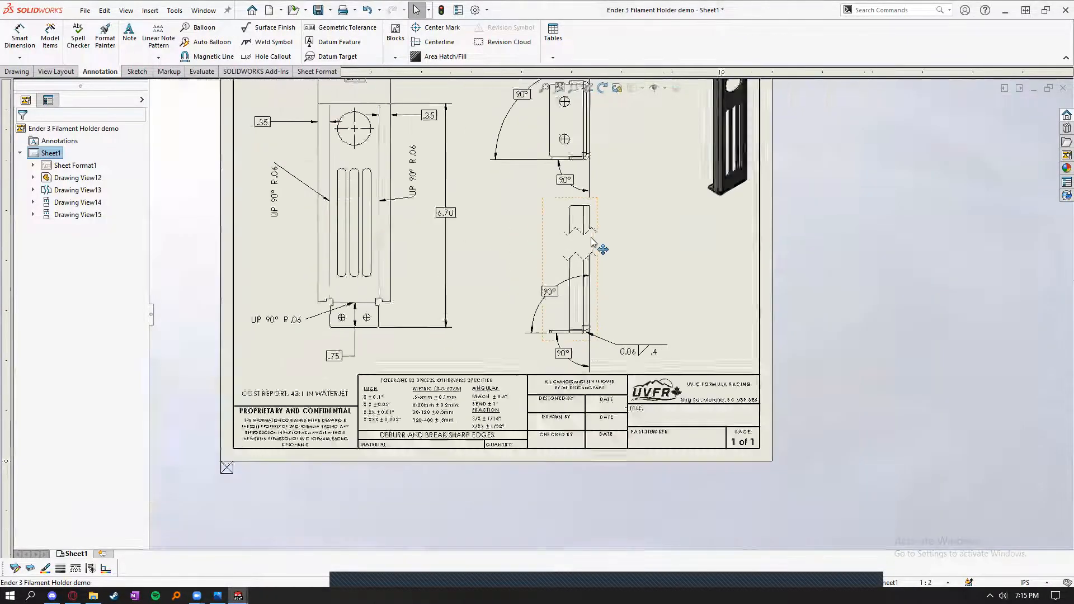
{"action": "scroll", "coordinate": [667, 254], "scroll_direction": "down", "scroll_amount": 1}
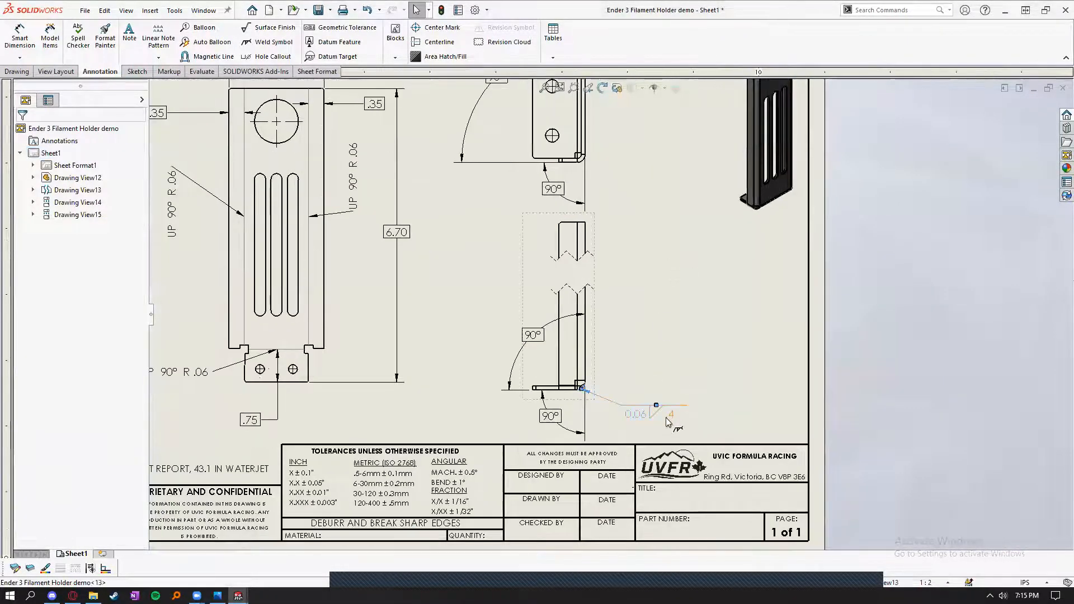
- Add the note "ROUNDED AFTER WELDING" without a leader just above the weld symbol
{"action": "left_click", "coordinate": [136, 49]}
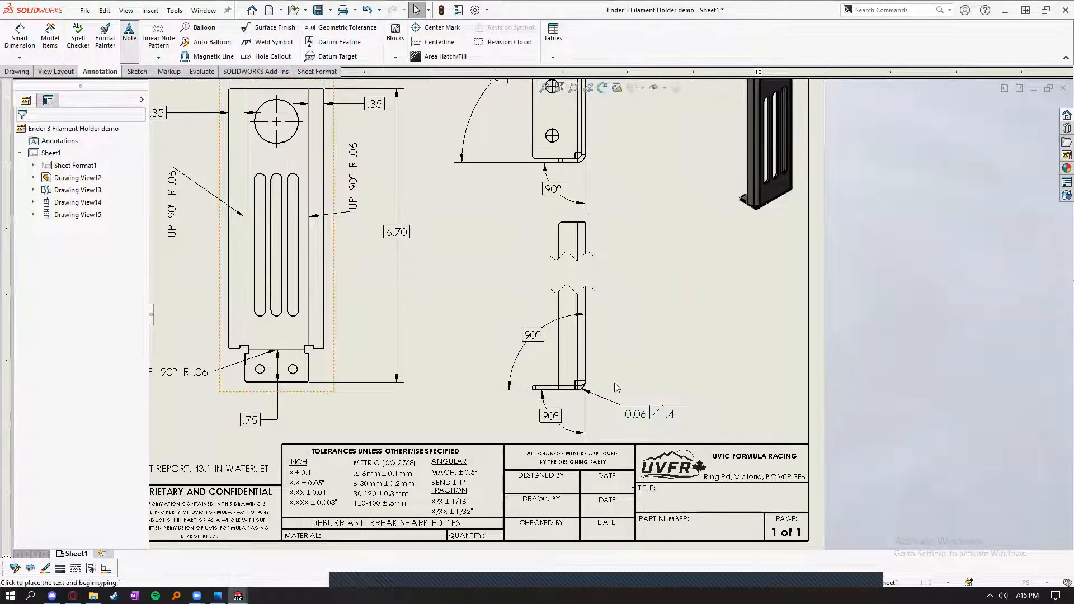
{"action": "key", "text": "Escape"}
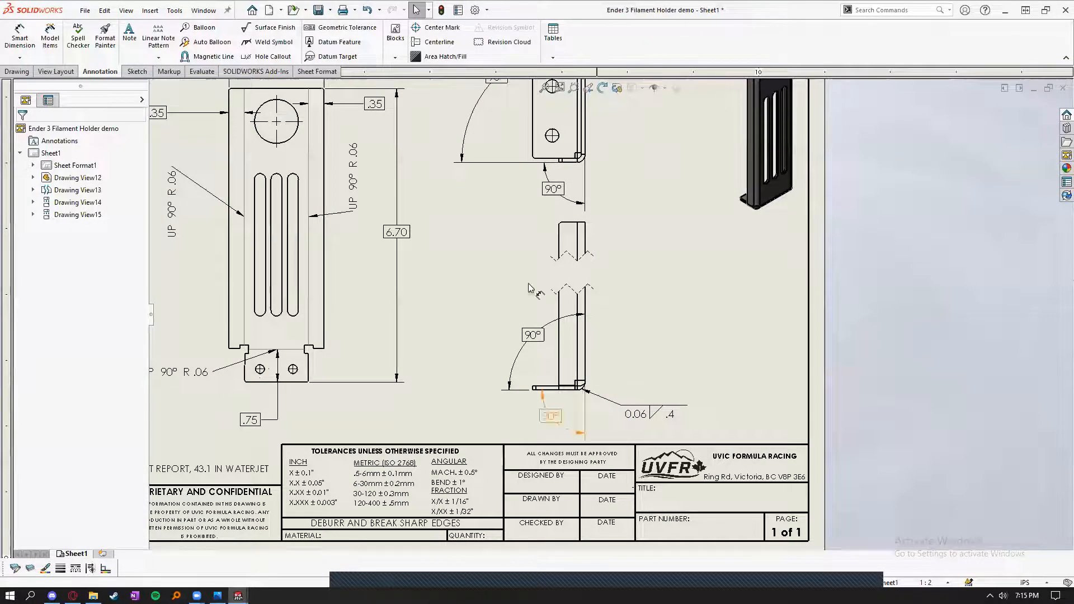
{"action": "key", "text": "Return"}
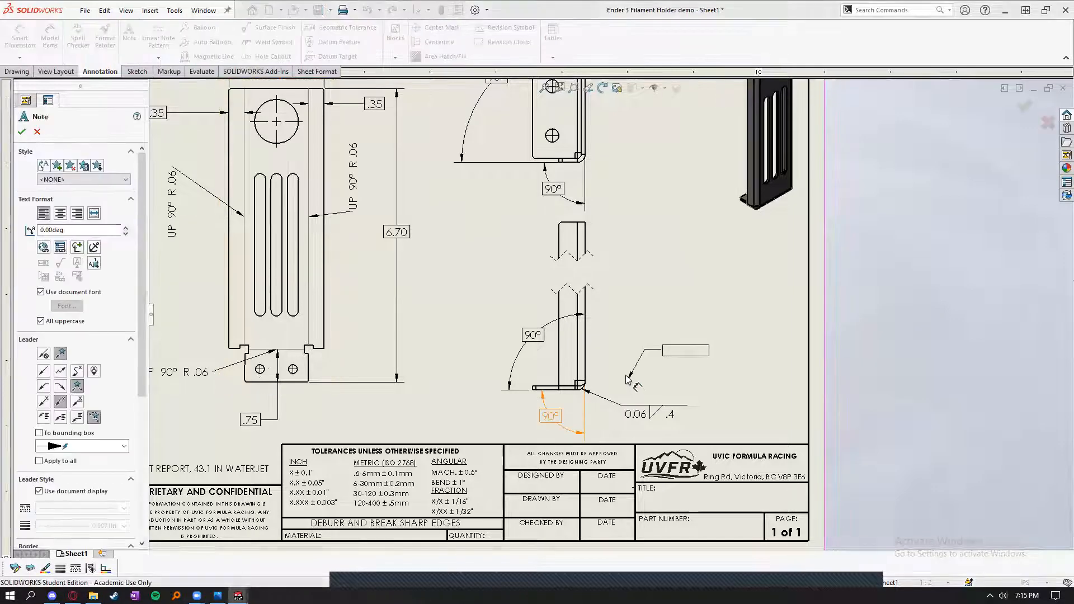
{"action": "left_click", "coordinate": [651, 379]}
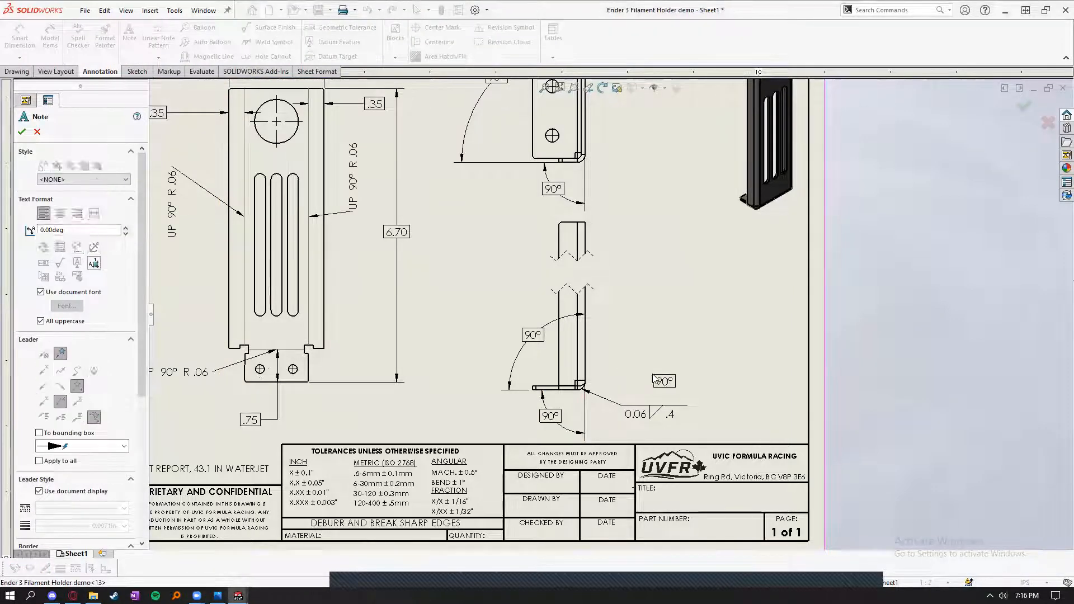
{"action": "type", "text": "ROU"}
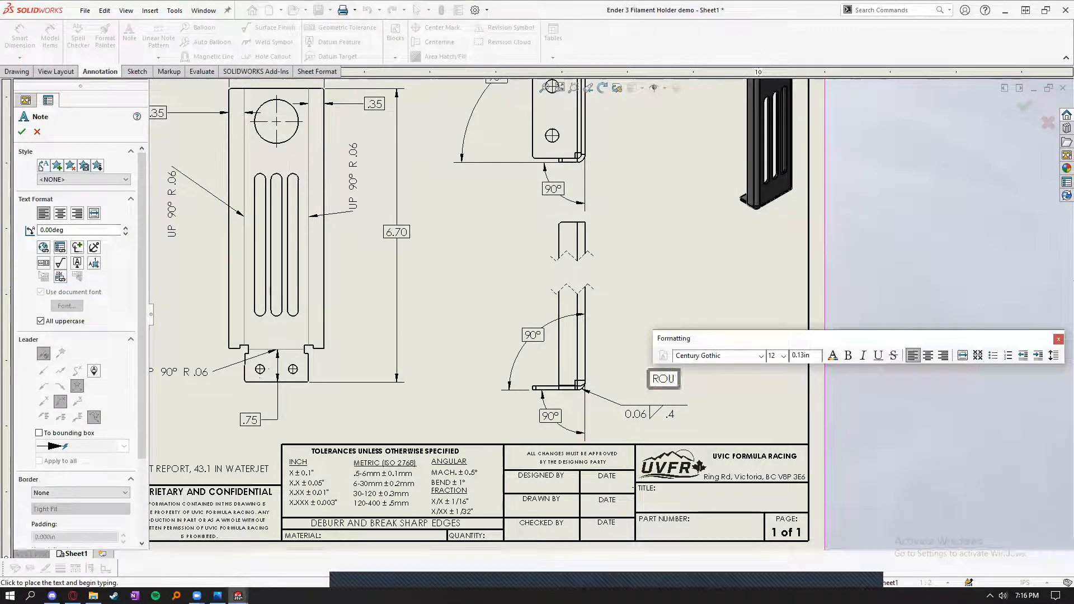
{"action": "type", "text": "NDED AFTER W"}
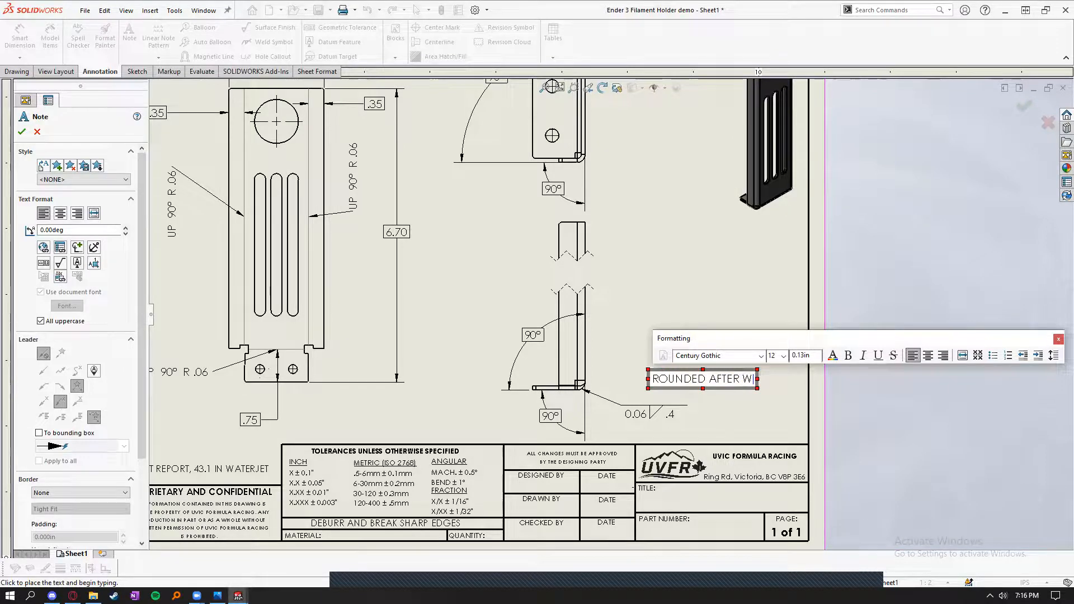
{"action": "type", "text": "ERLLDING"}
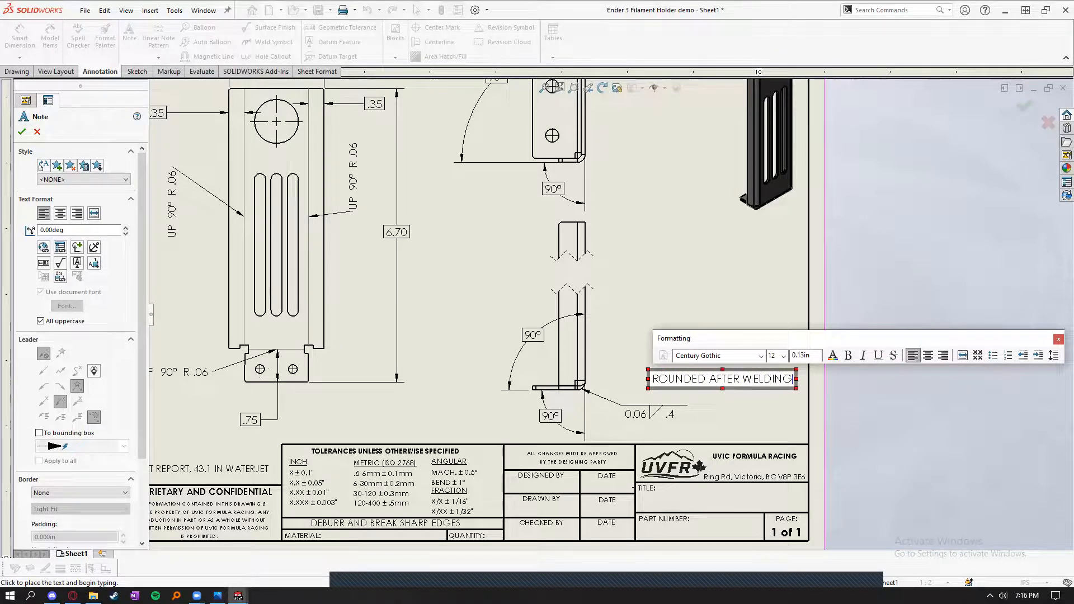
{"action": "left_click", "coordinate": [664, 367]}
{"action": "left_click_drag", "start_coordinate": [689, 377], "coordinate": [644, 385]}
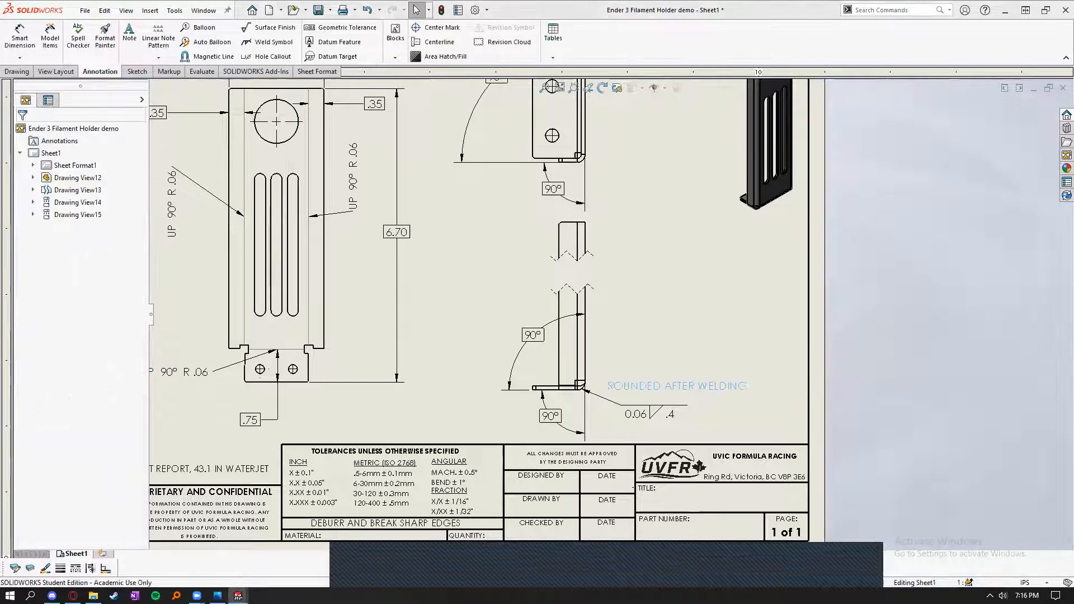
- Nudge the weld symbol slightly toward the bent corner beneath the rounding note
{"action": "left_click", "coordinate": [559, 581]}
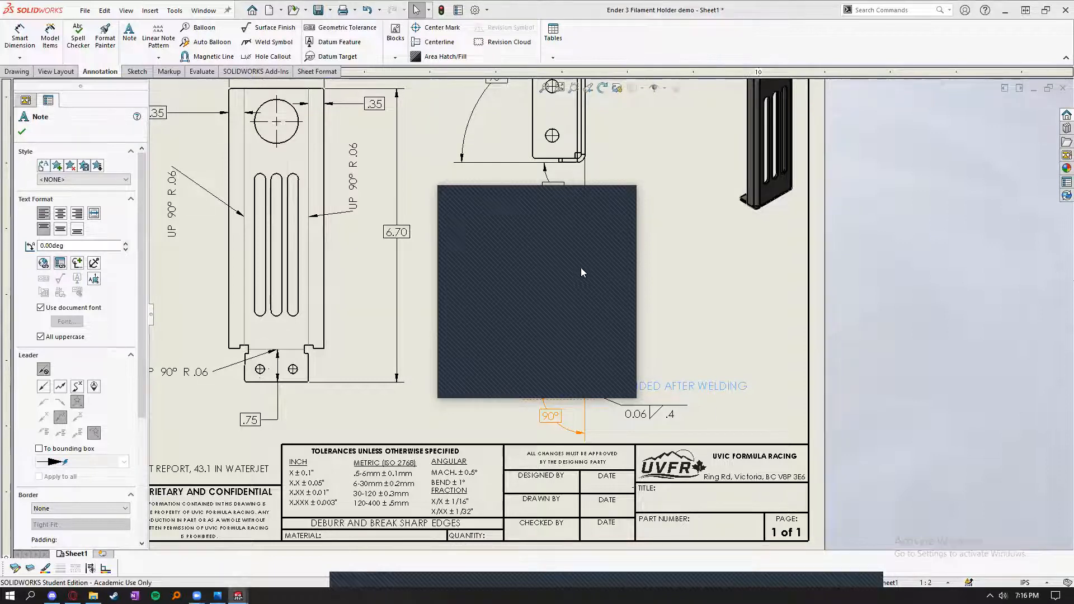
{"action": "left_click", "coordinate": [571, 196]}
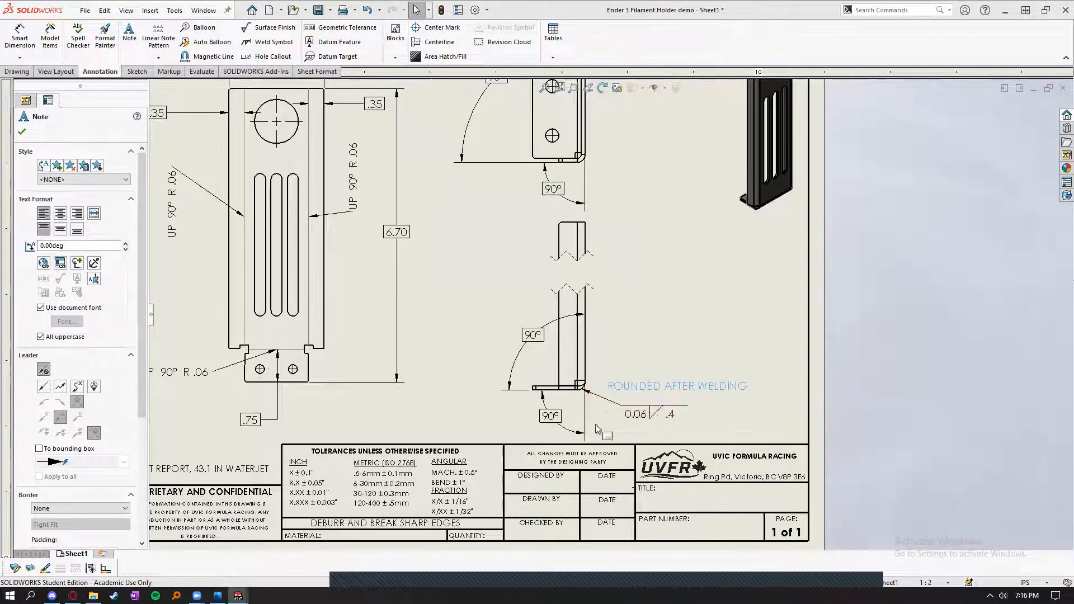
{"action": "scroll", "coordinate": [644, 408], "scroll_direction": "down", "scroll_amount": 2}
{"action": "left_click_drag", "start_coordinate": [638, 400], "coordinate": [641, 397]}
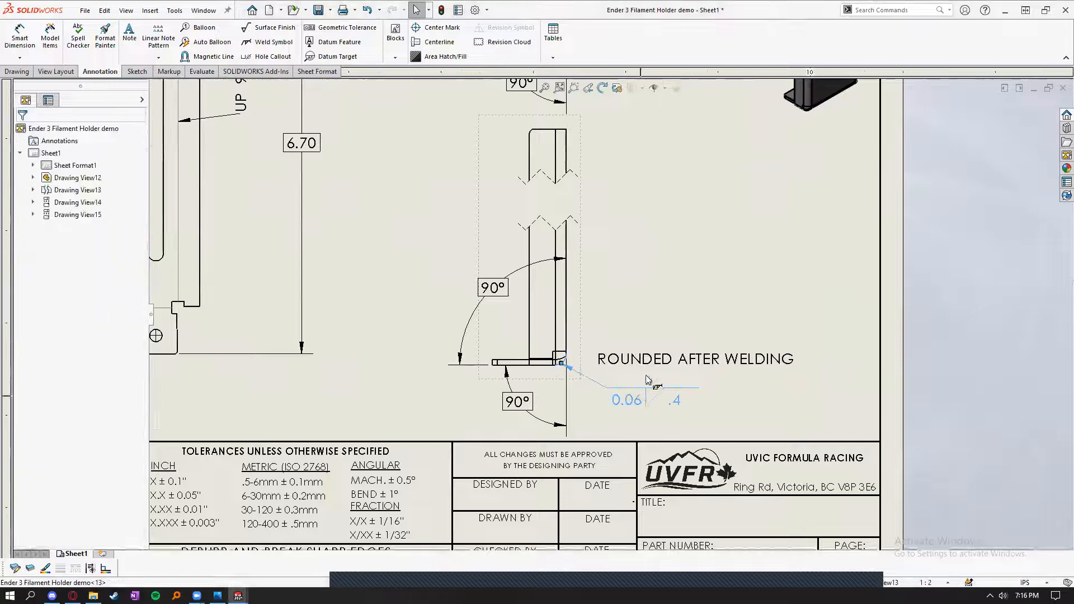
{"action": "scroll", "coordinate": [652, 319], "scroll_direction": "up", "scroll_amount": 3}
{"action": "left_click", "coordinate": [658, 244]}
{"action": "scroll", "coordinate": [669, 273], "scroll_direction": "down", "scroll_amount": 1}
{"action": "scroll", "coordinate": [639, 362], "scroll_direction": "down", "scroll_amount": 3}
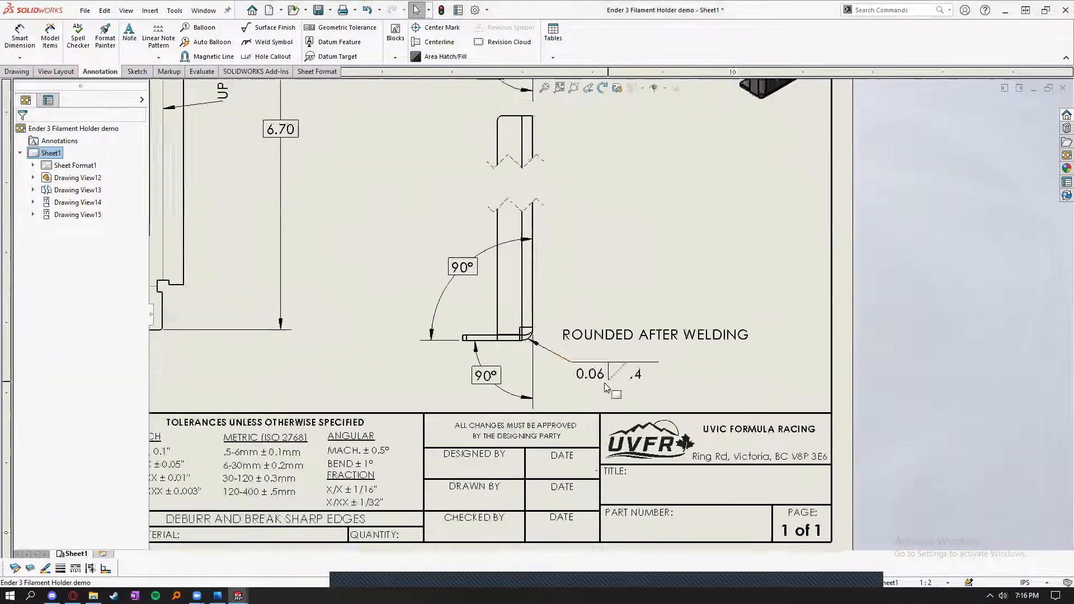
- Append "X 2" to the "ROUNDED AFTER WELDING" note
{"action": "left_click", "coordinate": [665, 326]}
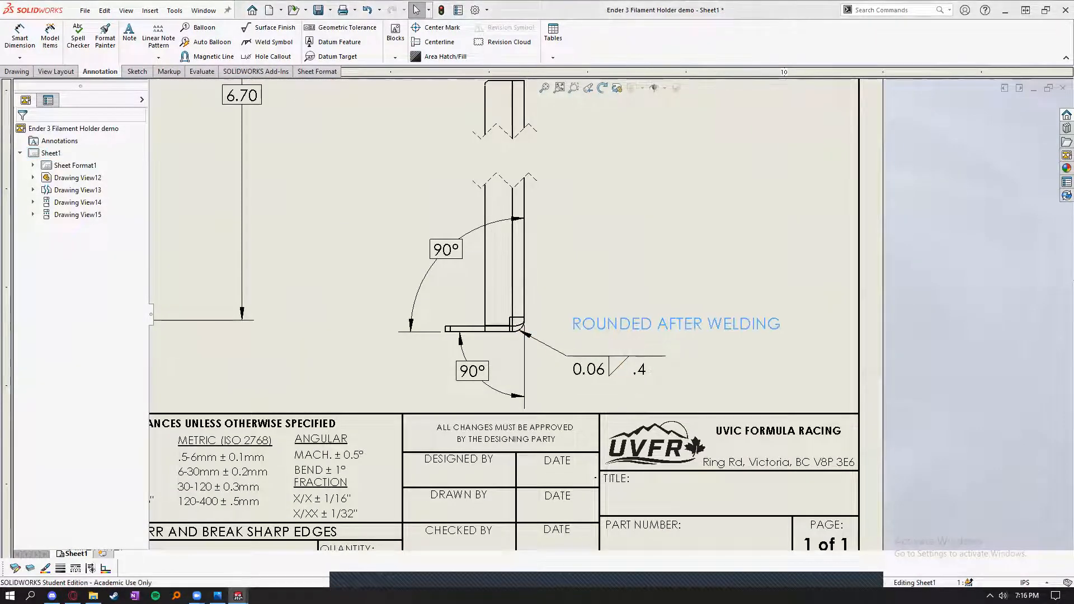
{"action": "double_click", "coordinate": [665, 324]}
{"action": "key", "text": "Right"}
{"action": "type", "text": "X"}
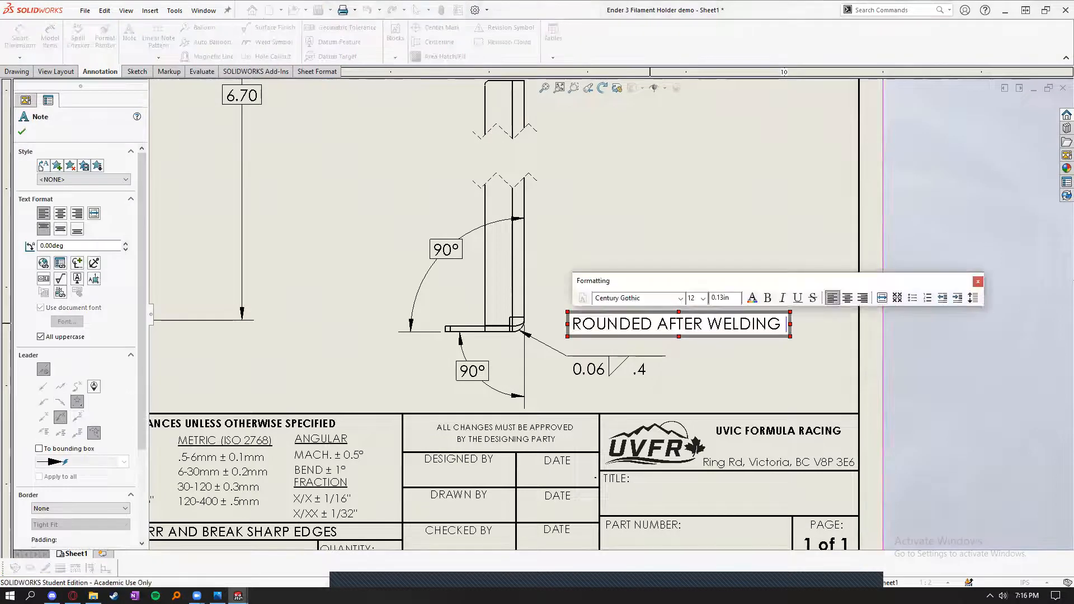
{"action": "type", "text": " 2"}
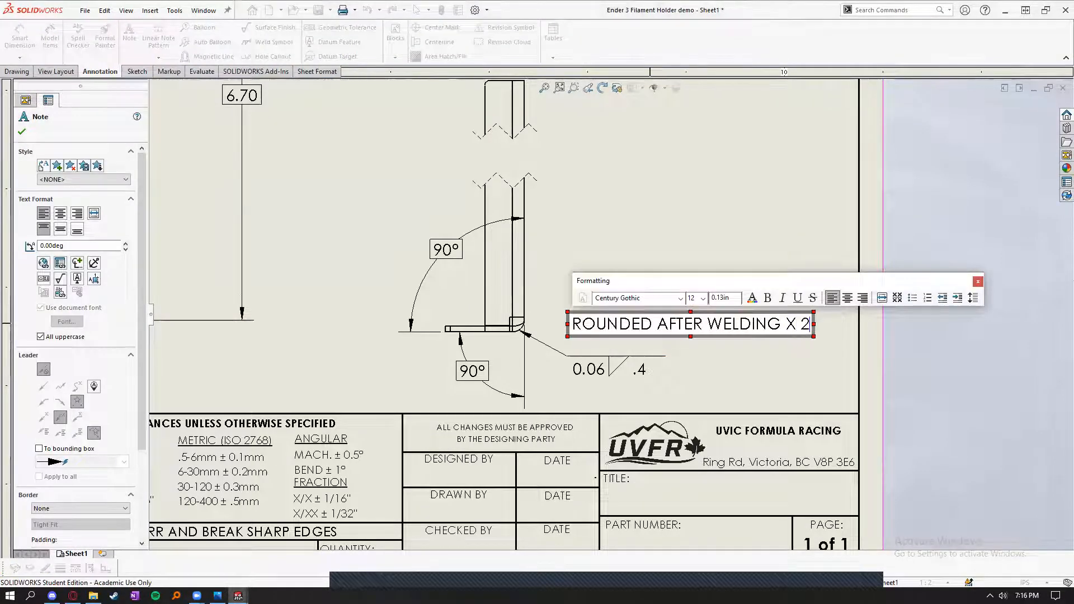
{"action": "key", "text": "Escape"}
- Reposition the extended rounding note so it sits clear of the bent corner and above the weld symbol
{"action": "left_click", "coordinate": [646, 330]}
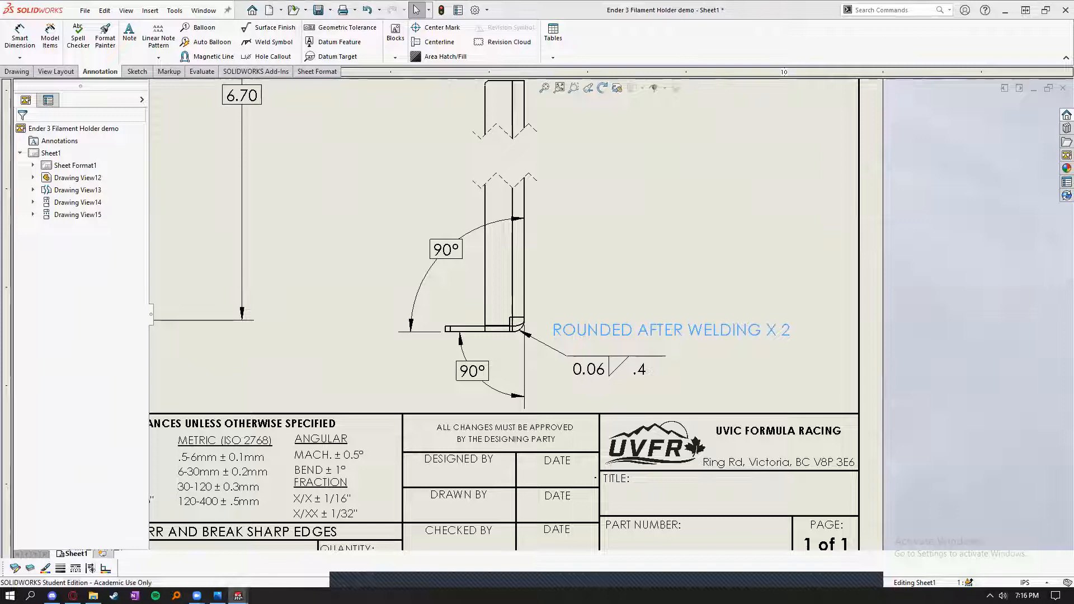
{"action": "left_click", "coordinate": [644, 345]}
{"action": "left_click_drag", "start_coordinate": [639, 335], "coordinate": [658, 331]}
{"action": "left_click", "coordinate": [728, 382]}
- Review the whole sheet, checking the weld symbol, side views and flat pattern annotations for completeness
{"action": "key", "text": "f"}
{"action": "scroll", "coordinate": [539, 250], "scroll_direction": "down", "scroll_amount": 2}
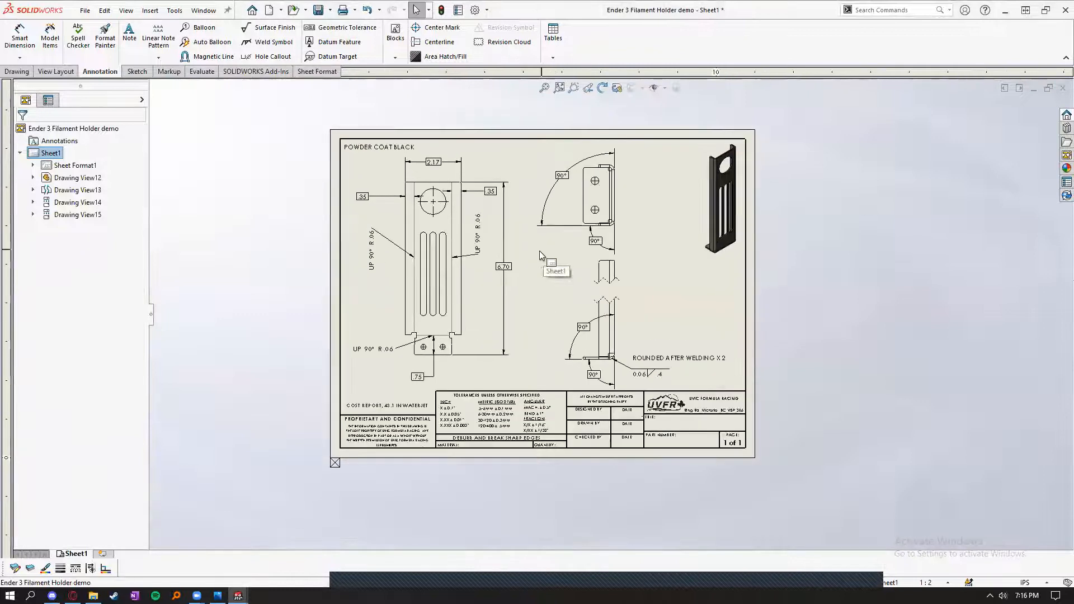
{"action": "scroll", "coordinate": [720, 366], "scroll_direction": "down", "scroll_amount": 2}
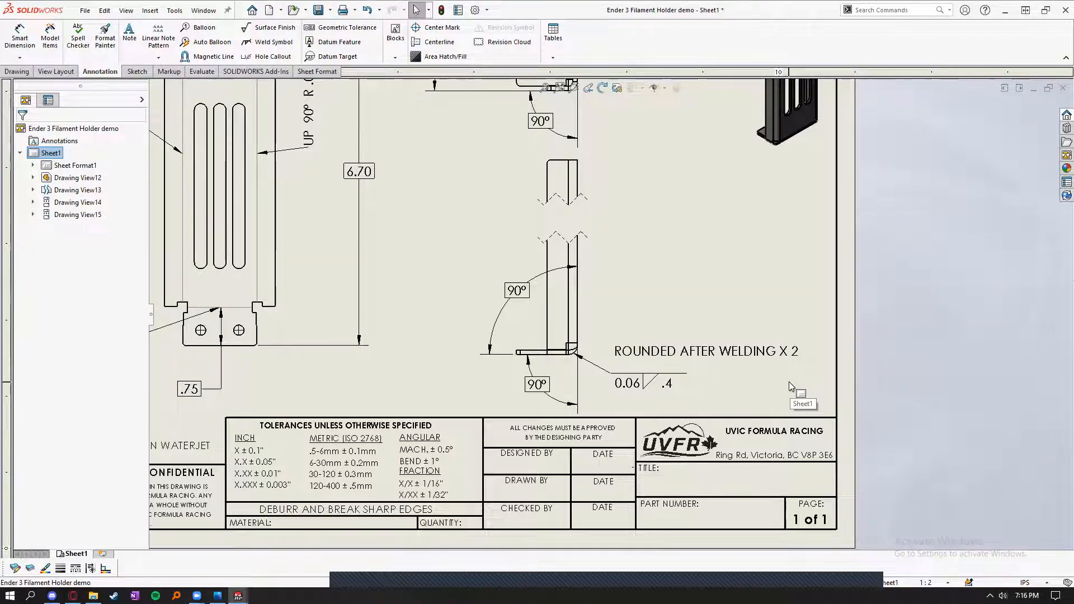
{"action": "scroll", "coordinate": [764, 392], "scroll_direction": "up", "scroll_amount": 4}
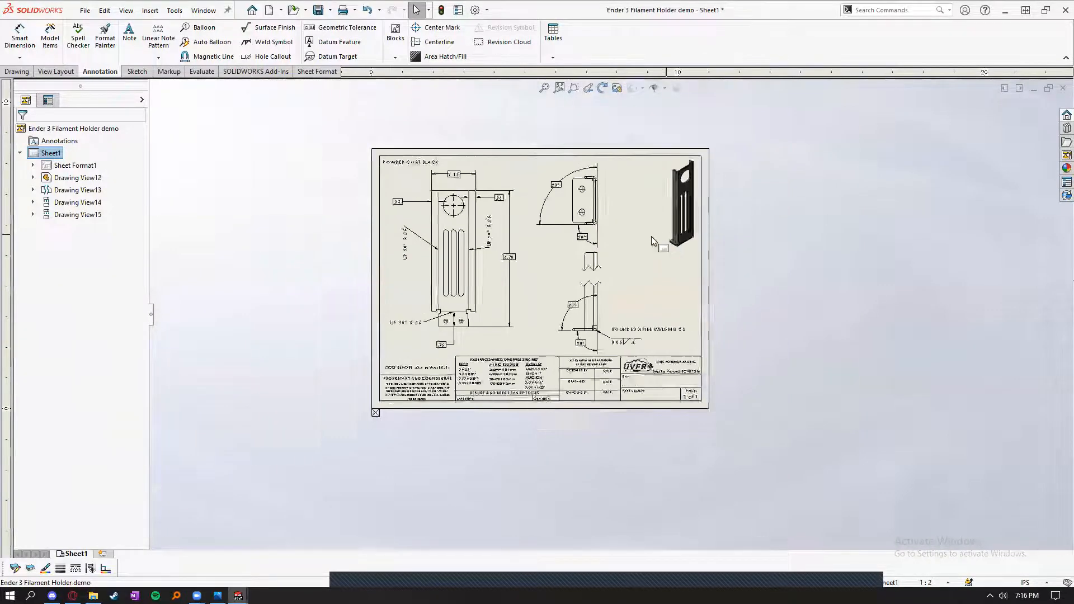
{"action": "scroll", "coordinate": [651, 236], "scroll_direction": "down", "scroll_amount": 2}
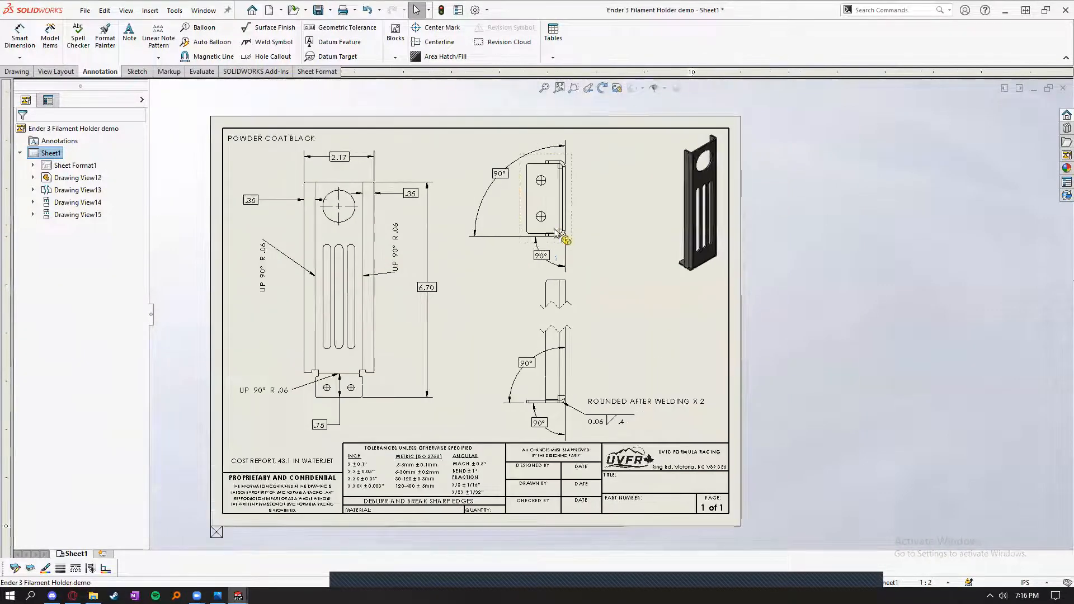
{"action": "left_click", "coordinate": [604, 430]}
{"action": "scroll", "coordinate": [604, 430], "scroll_direction": "down", "scroll_amount": 4}
{"action": "left_click_drag", "start_coordinate": [624, 387], "coordinate": [622, 385]}
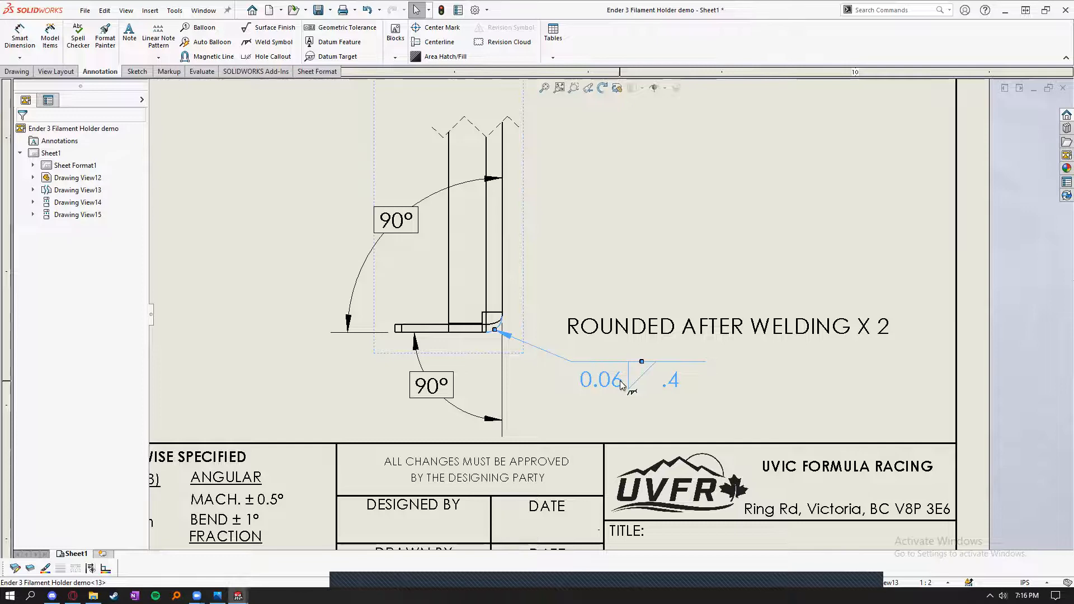
{"action": "key", "text": "Escape"}
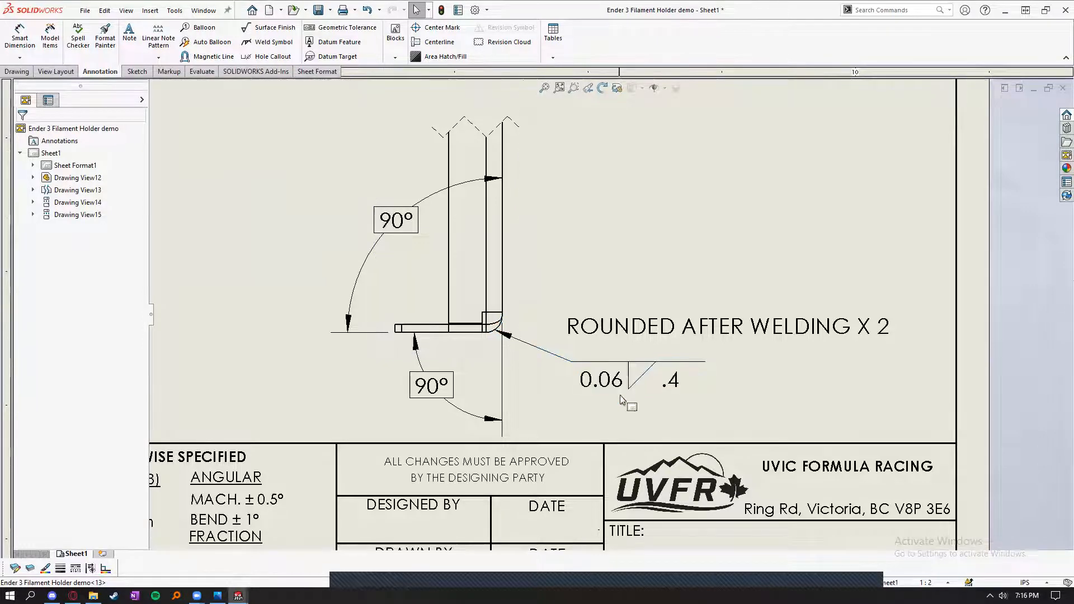
{"action": "scroll", "coordinate": [587, 448], "scroll_direction": "up", "scroll_amount": 8}
{"action": "scroll", "coordinate": [558, 184], "scroll_direction": "down", "scroll_amount": 3}
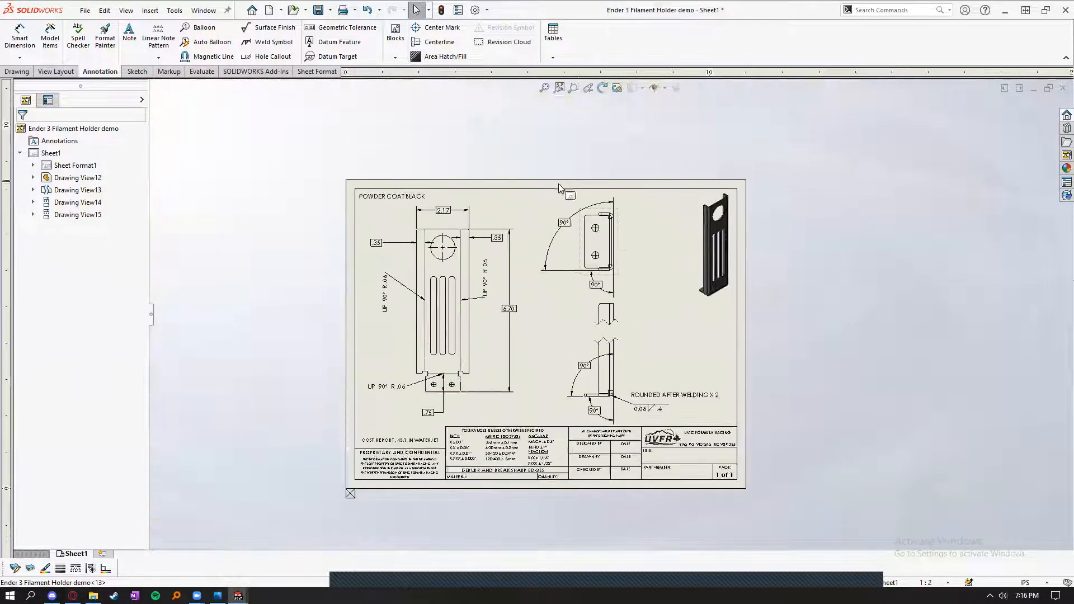
{"action": "scroll", "coordinate": [498, 420], "scroll_direction": "up", "scroll_amount": 2}
{"action": "scroll", "coordinate": [506, 423], "scroll_direction": "down", "scroll_amount": 2}
{"action": "scroll", "coordinate": [697, 456], "scroll_direction": "down", "scroll_amount": 1}
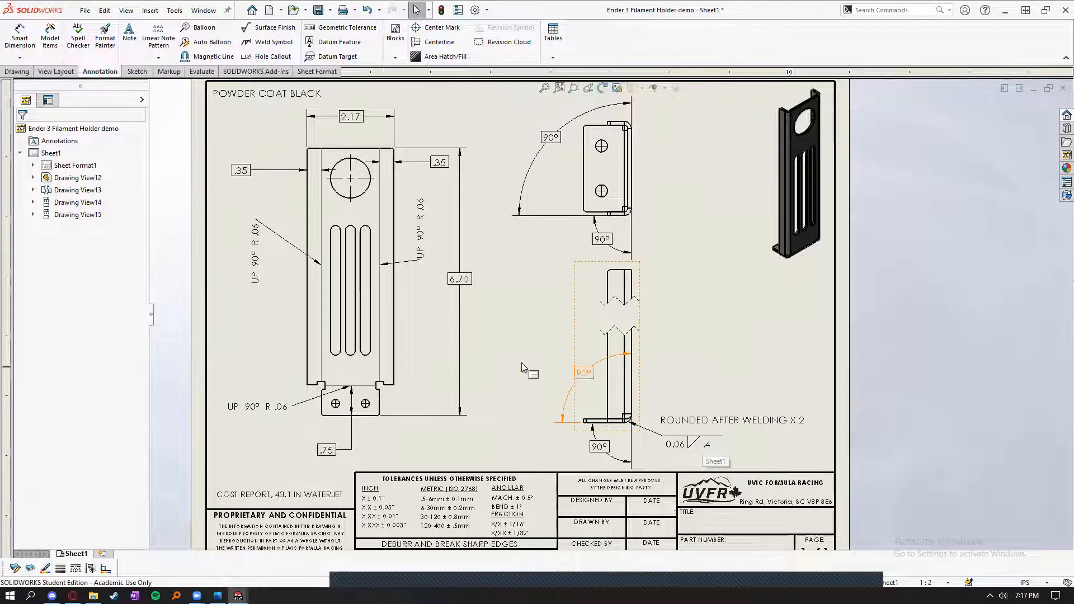
{"action": "scroll", "coordinate": [257, 312], "scroll_direction": "down", "scroll_amount": 1}
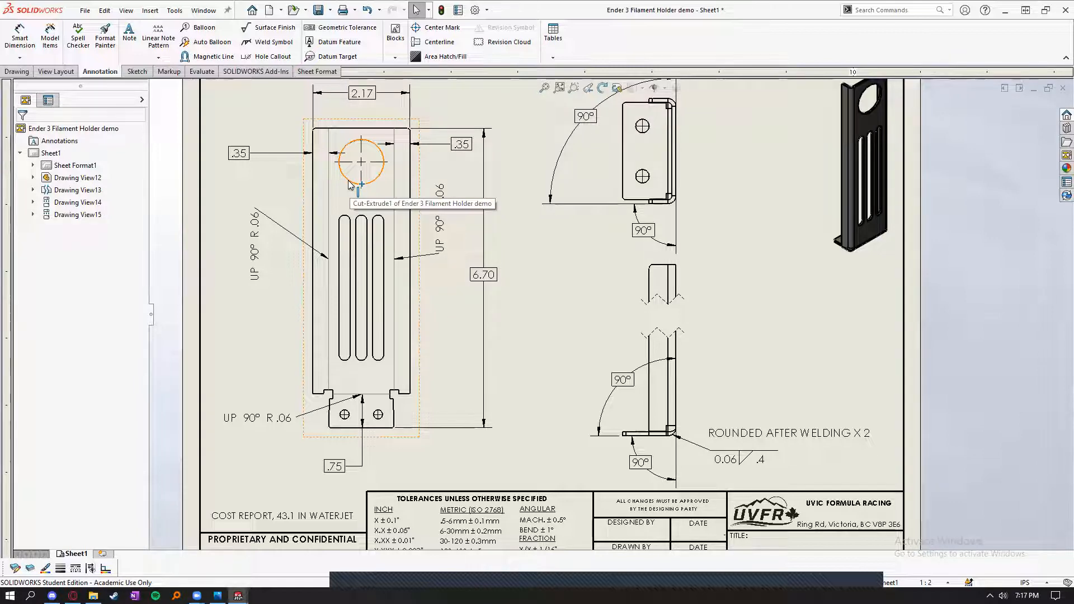
{"action": "scroll", "coordinate": [353, 188], "scroll_direction": "down", "scroll_amount": 1}
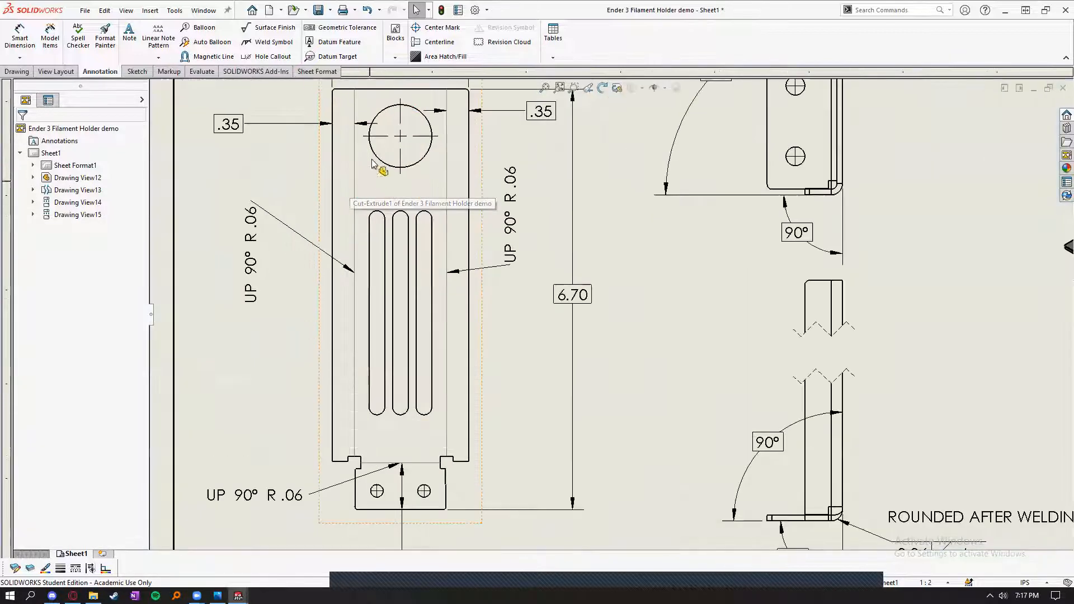
- Review the whole sheet, checking the flat pattern's annotations against the bent views
{"action": "left_click", "coordinate": [382, 174]}
{"action": "left_click", "coordinate": [604, 496]}
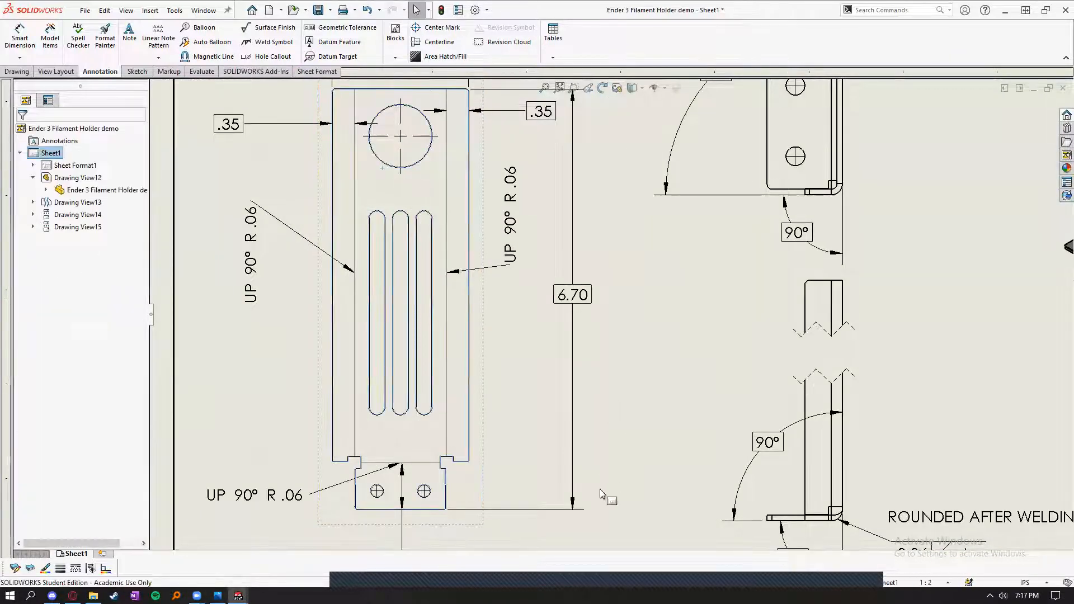
{"action": "scroll", "coordinate": [625, 474], "scroll_direction": "up", "scroll_amount": 2}
{"action": "scroll", "coordinate": [625, 474], "scroll_direction": "up", "scroll_amount": 1}
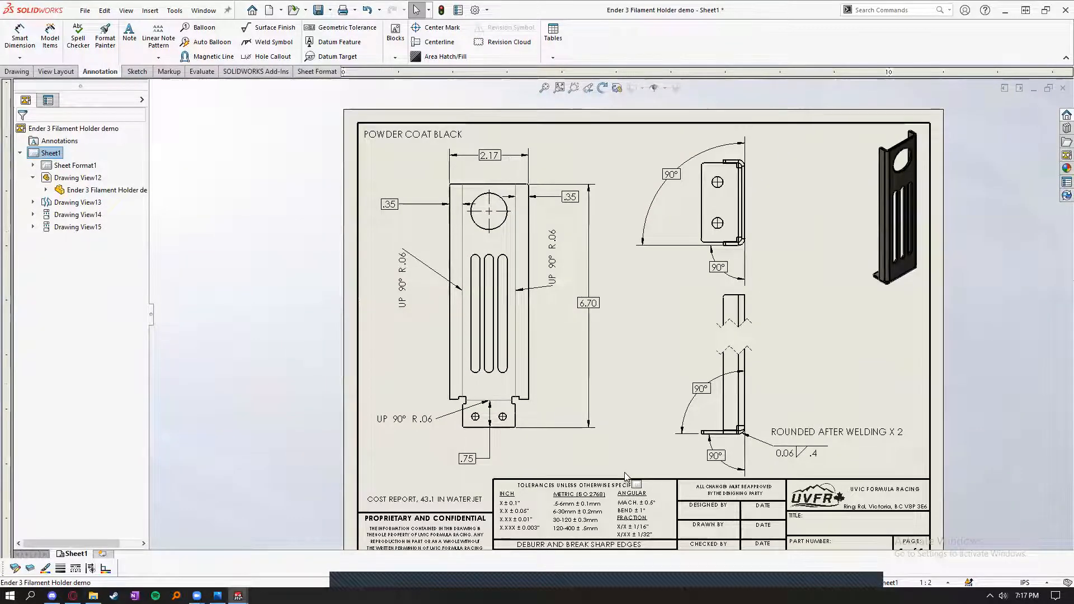
{"action": "scroll", "coordinate": [613, 403], "scroll_direction": "down", "scroll_amount": 3}
{"action": "scroll", "coordinate": [477, 182], "scroll_direction": "up", "scroll_amount": 4}
{"action": "scroll", "coordinate": [582, 213], "scroll_direction": "down", "scroll_amount": 5}
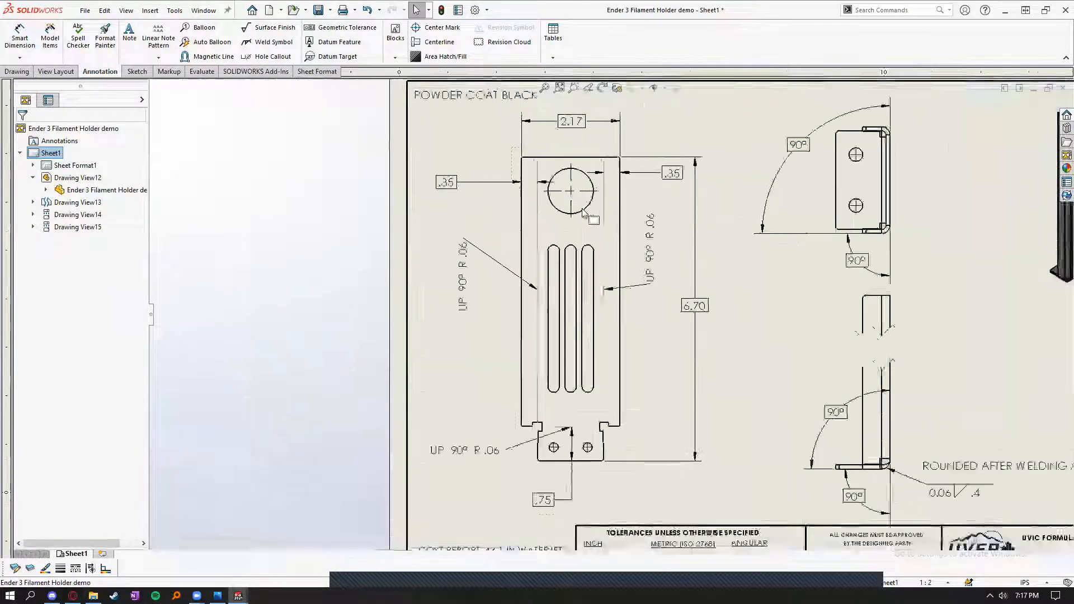
- Examine the large round hole at the flat pattern's upper end and the dimensions around it
{"action": "left_click", "coordinate": [617, 246]}
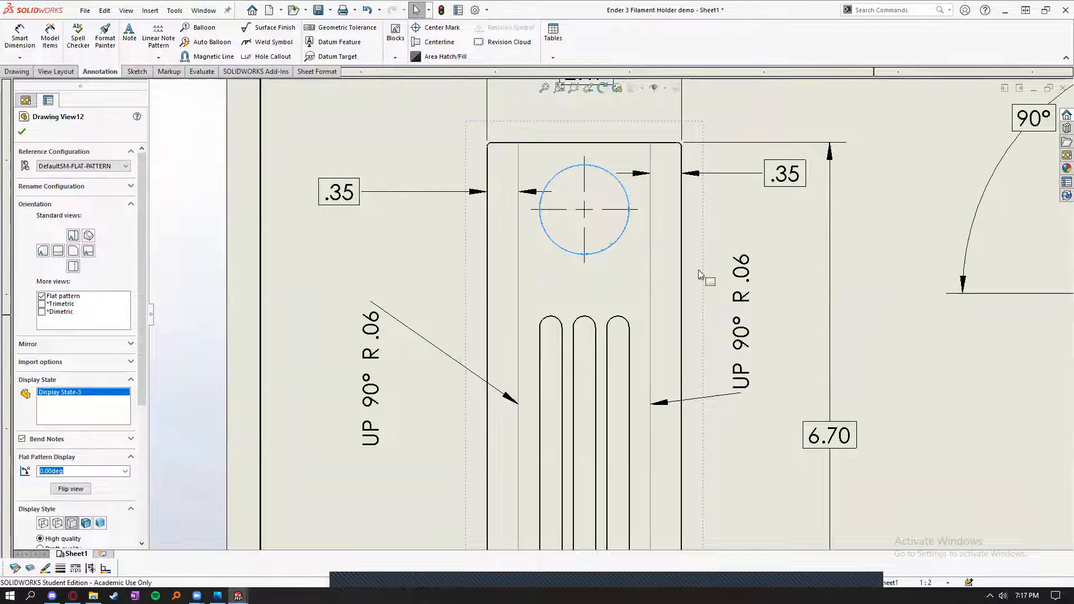
{"action": "key", "text": "Escape"}
{"action": "left_click", "coordinate": [612, 246]}
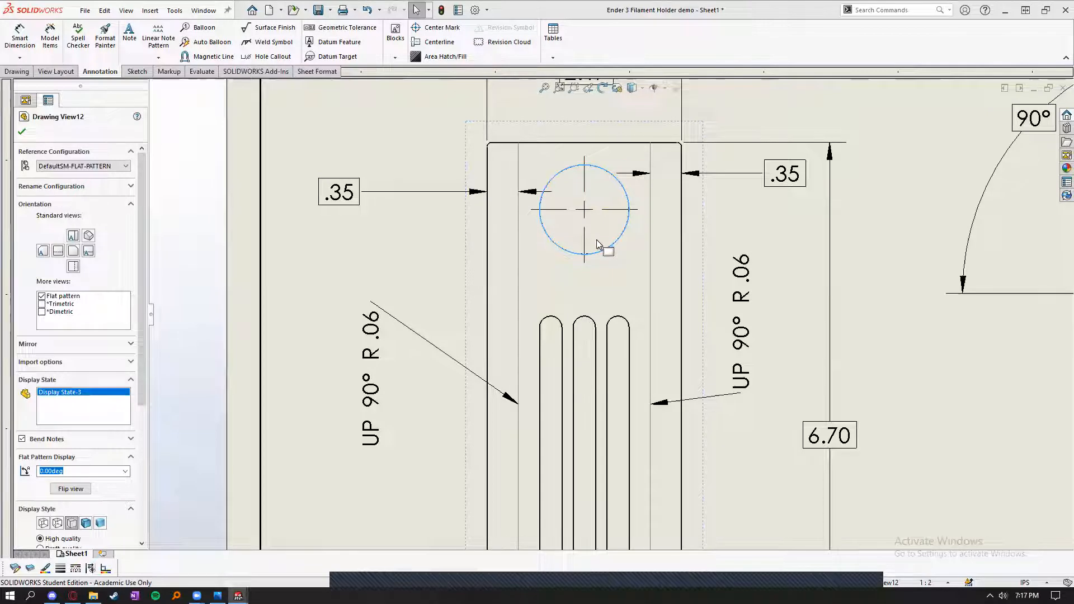
{"action": "scroll", "coordinate": [588, 245], "scroll_direction": "up", "scroll_amount": 1}
{"action": "scroll", "coordinate": [593, 249], "scroll_direction": "down", "scroll_amount": 2}
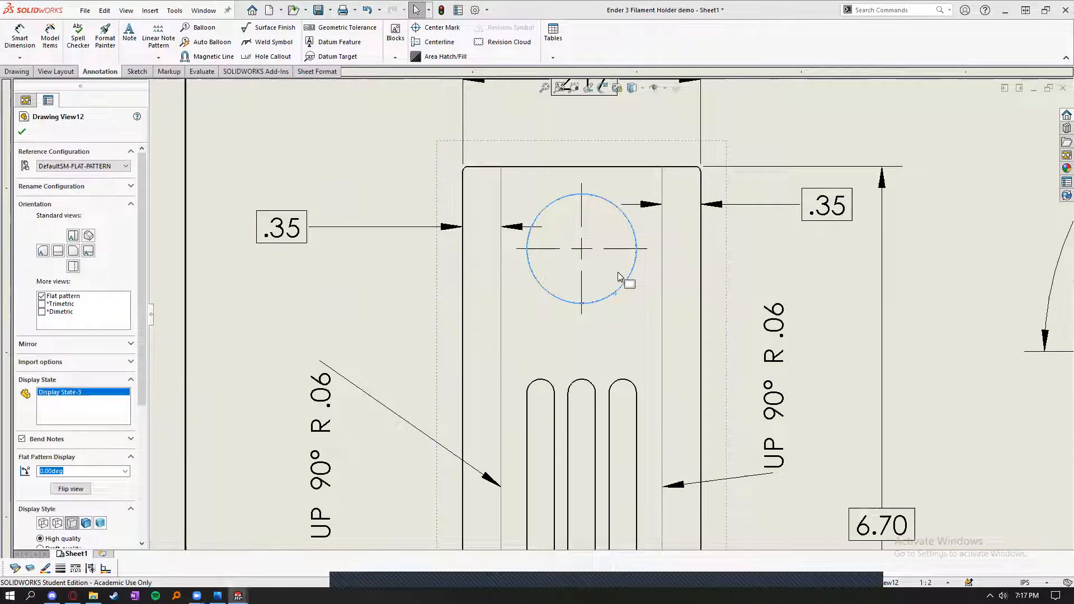
{"action": "scroll", "coordinate": [615, 279], "scroll_direction": "up", "scroll_amount": 4}
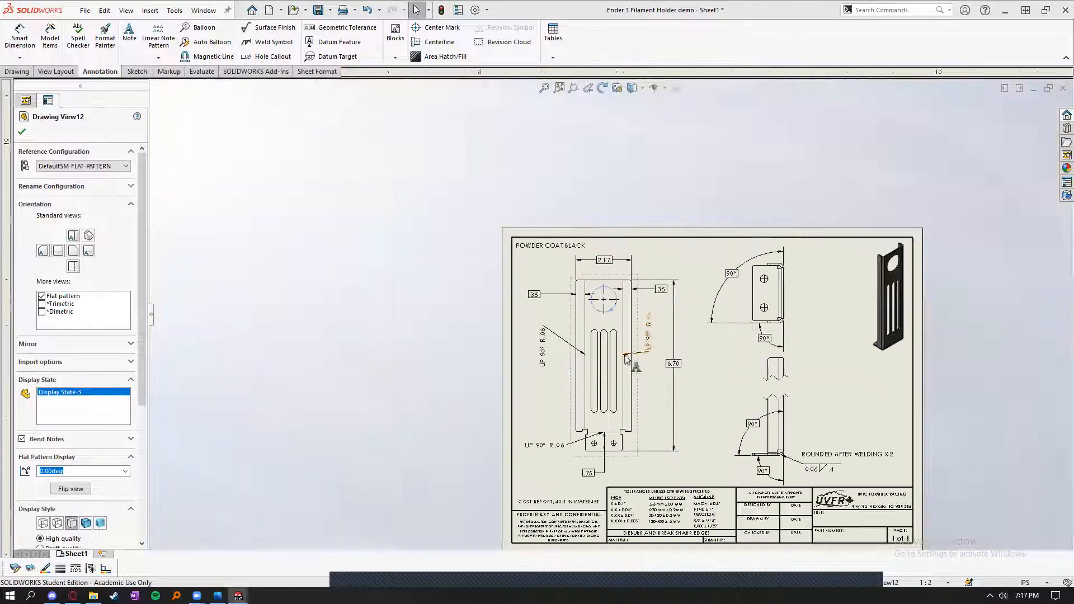
{"action": "left_click", "coordinate": [709, 291]}
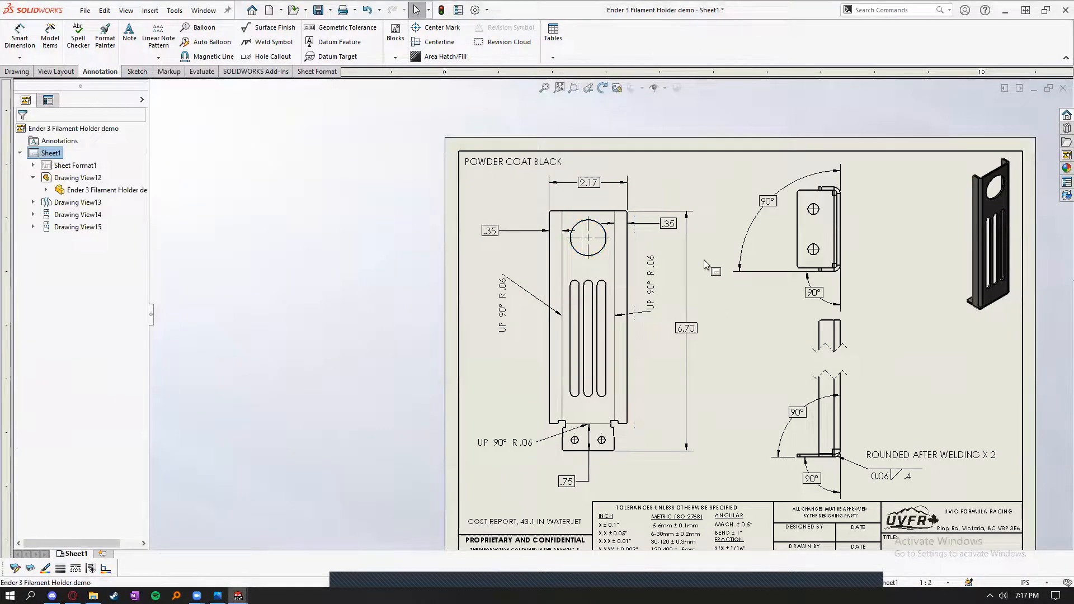
{"action": "scroll", "coordinate": [604, 240], "scroll_direction": "down", "scroll_amount": 2}
{"action": "scroll", "coordinate": [602, 245], "scroll_direction": "down", "scroll_amount": 1}
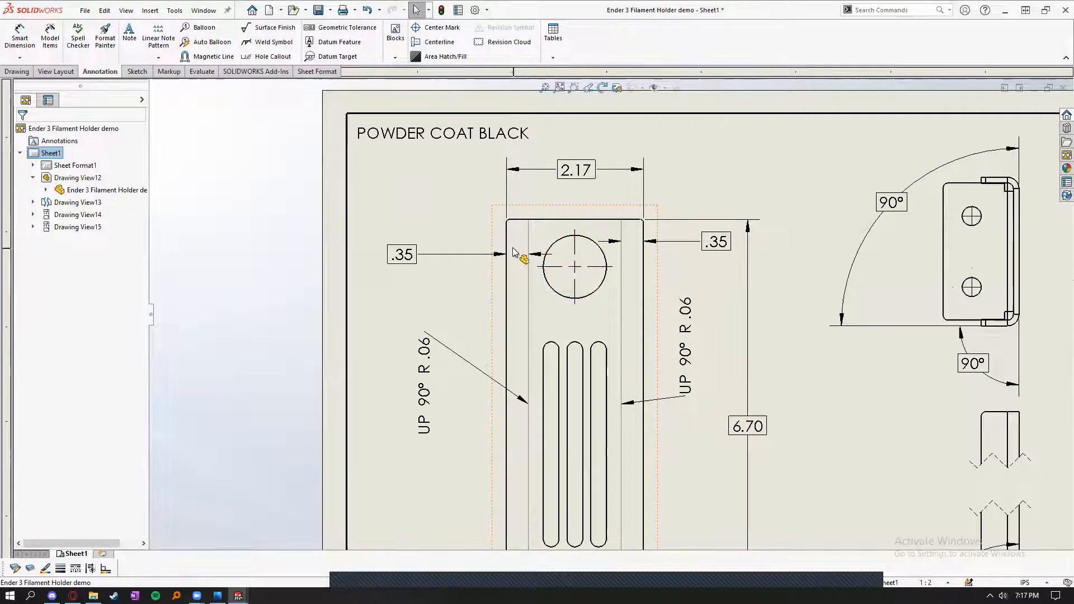
{"action": "left_click", "coordinate": [544, 258]}
{"action": "left_click", "coordinate": [440, 302]}
{"action": "scroll", "coordinate": [601, 288], "scroll_direction": "up", "scroll_amount": 3}
{"action": "scroll", "coordinate": [654, 414], "scroll_direction": "down", "scroll_amount": 3}
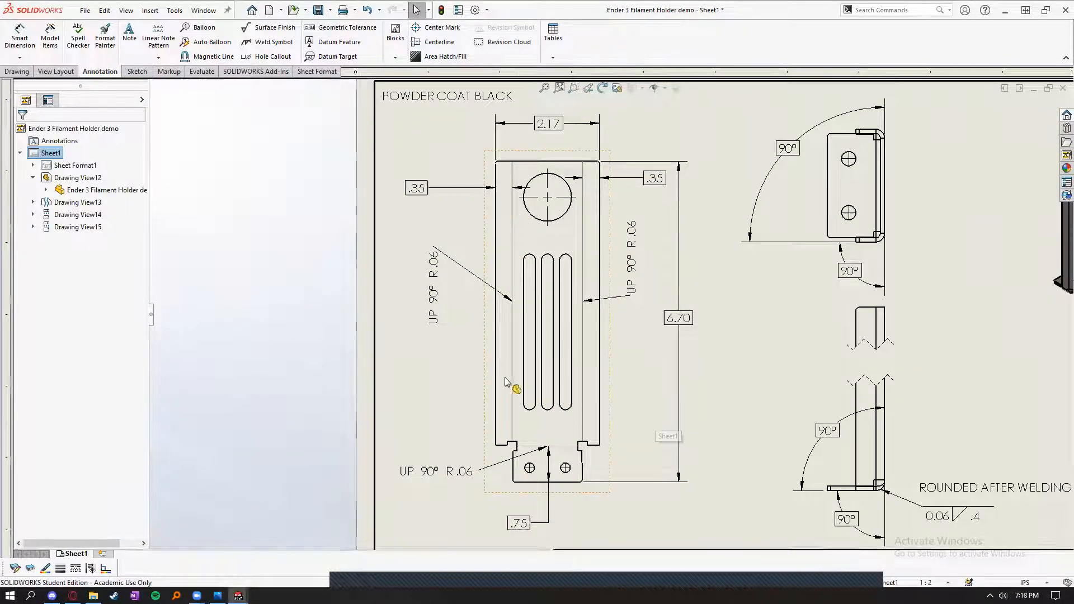
- Dimension the large round hole's diameter, placing the callout above and to the right of the flat pattern
{"action": "left_click", "coordinate": [20, 36]}
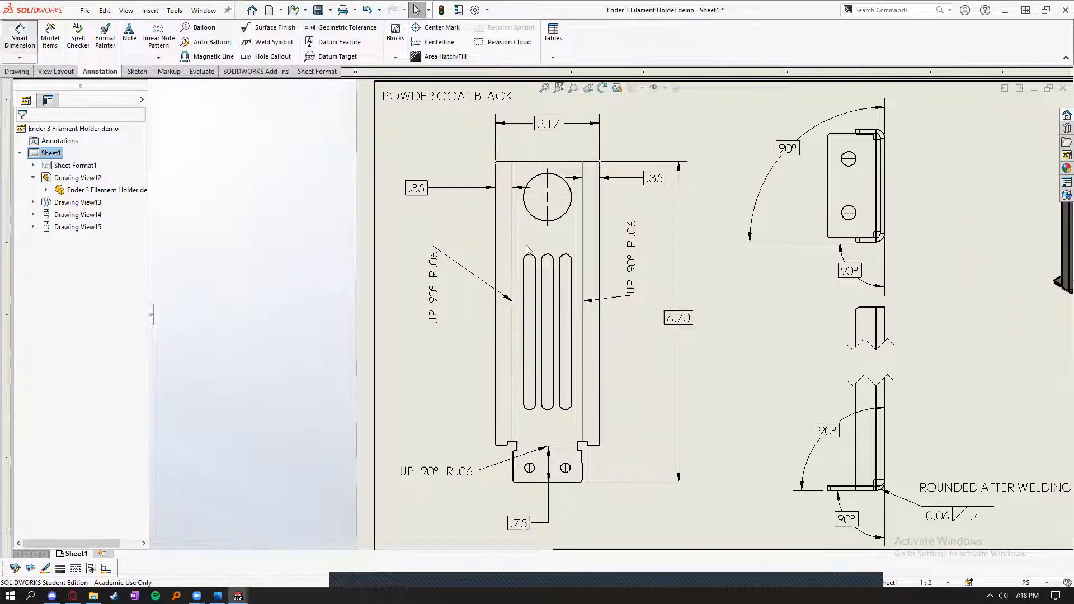
{"action": "left_click", "coordinate": [534, 217]}
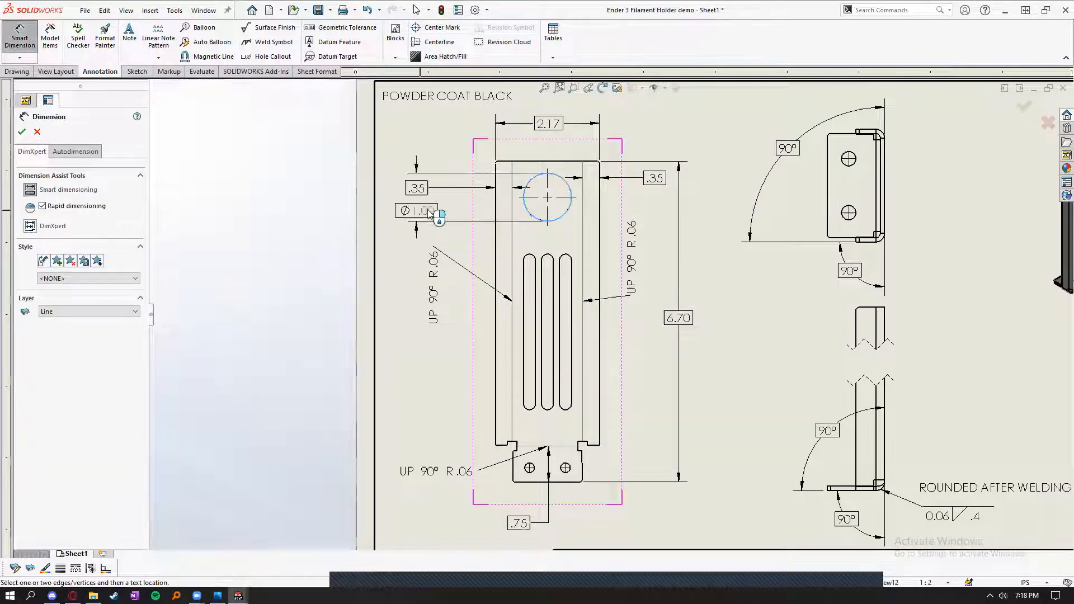
{"action": "key", "text": "Escape"}
{"action": "left_click", "coordinate": [678, 123]}
{"action": "key", "text": "Escape"}
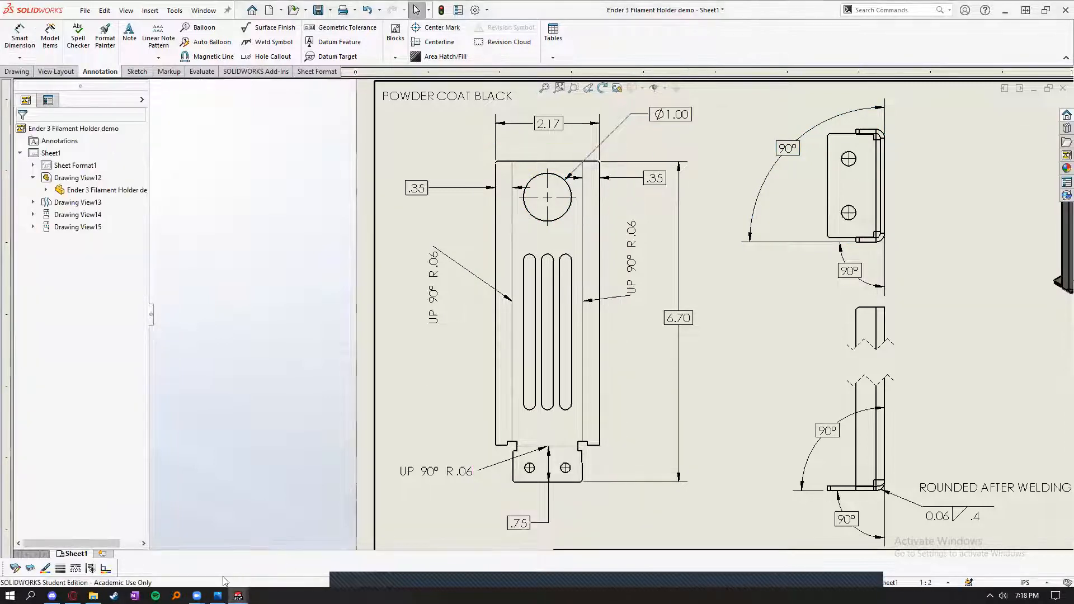
- Append "Reamed" to the large hole's diameter dimension and shift the callout clear of the neighbouring dimensions
{"action": "mouse_move", "coordinate": [238, 595]}
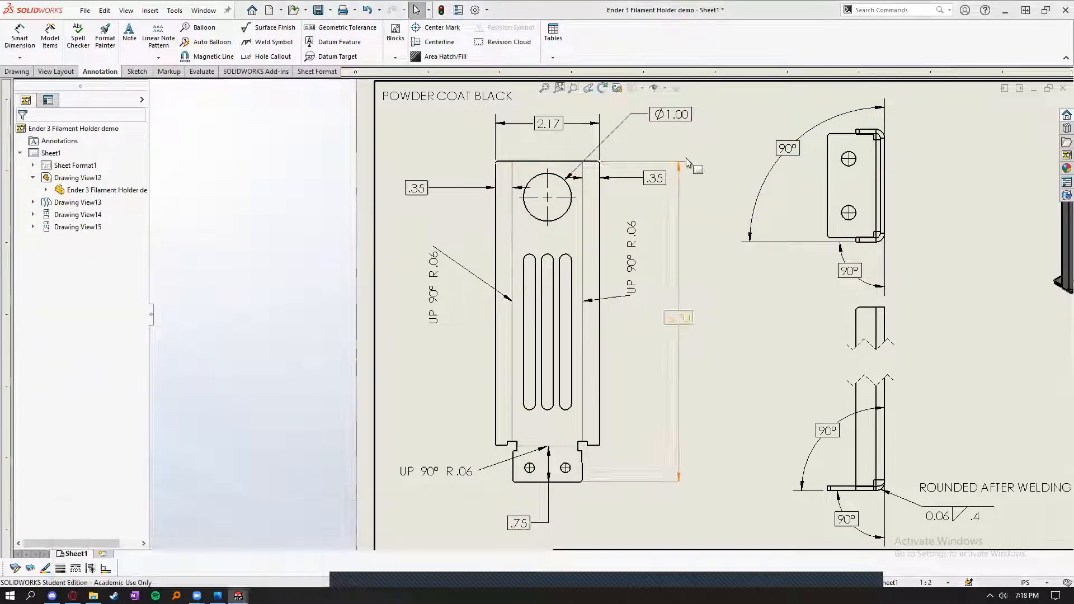
{"action": "scroll", "coordinate": [671, 117], "scroll_direction": "down", "scroll_amount": 1}
{"action": "left_click", "coordinate": [668, 120]}
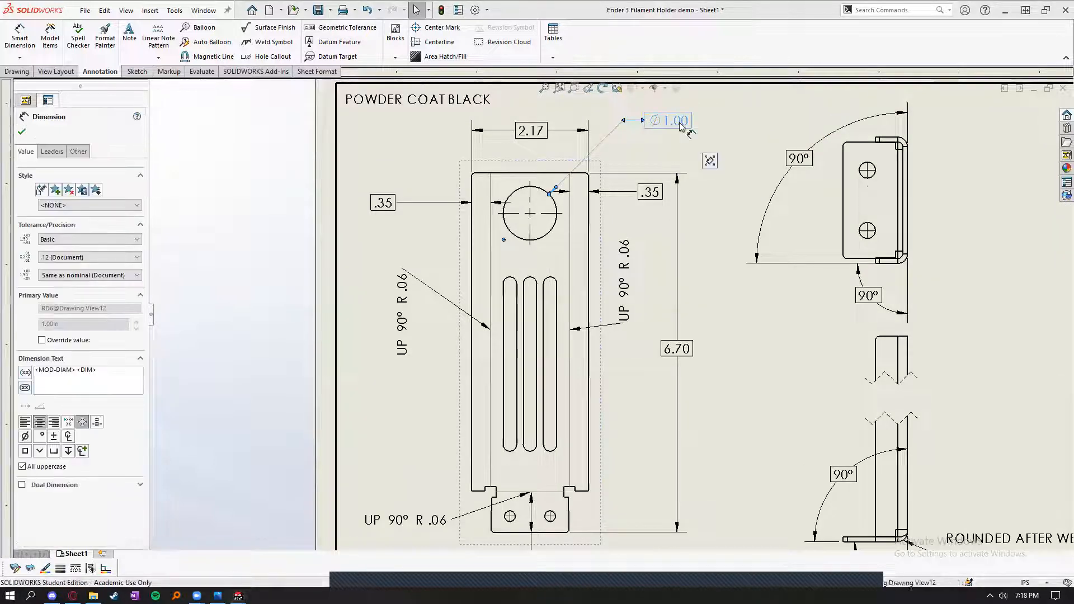
{"action": "type", "text": "Reamed"}
{"action": "left_click", "coordinate": [152, 400]}
{"action": "left_click_drag", "start_coordinate": [698, 127], "coordinate": [723, 132]}
{"action": "left_click", "coordinate": [662, 172]}
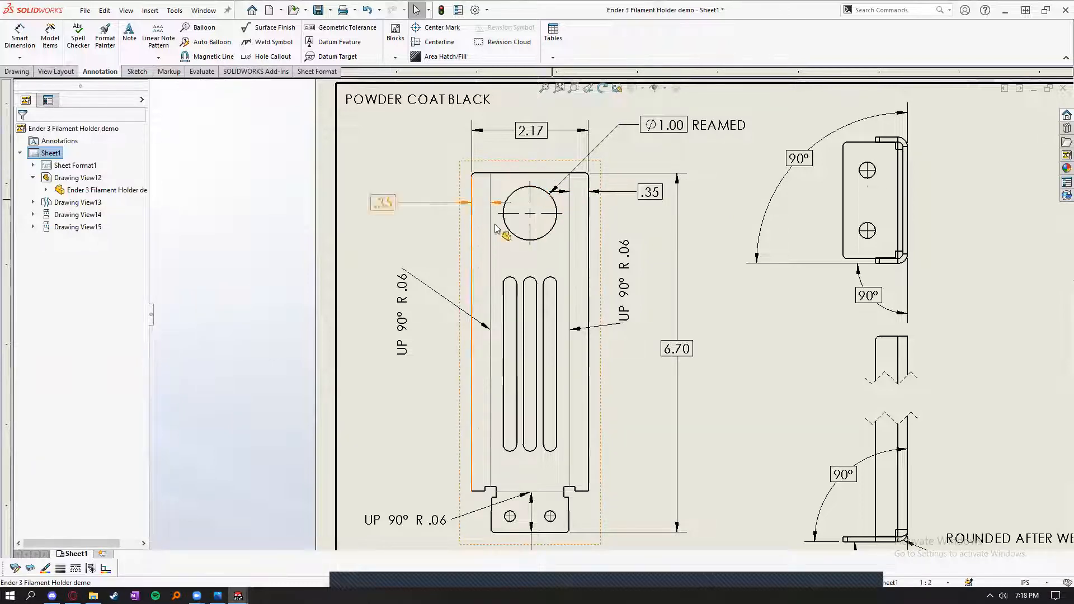
- Nudge the reamed diameter callout slightly upward beside the flat pattern's width dimension
{"action": "scroll", "coordinate": [786, 434], "scroll_direction": "up", "scroll_amount": 3}
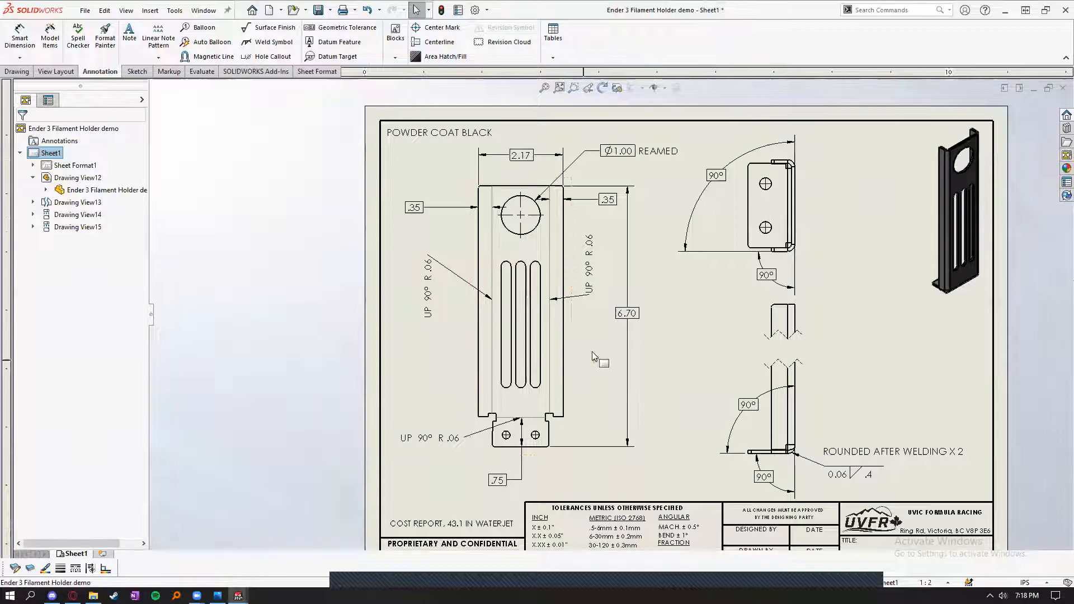
{"action": "left_click_drag", "start_coordinate": [657, 155], "coordinate": [660, 151]}
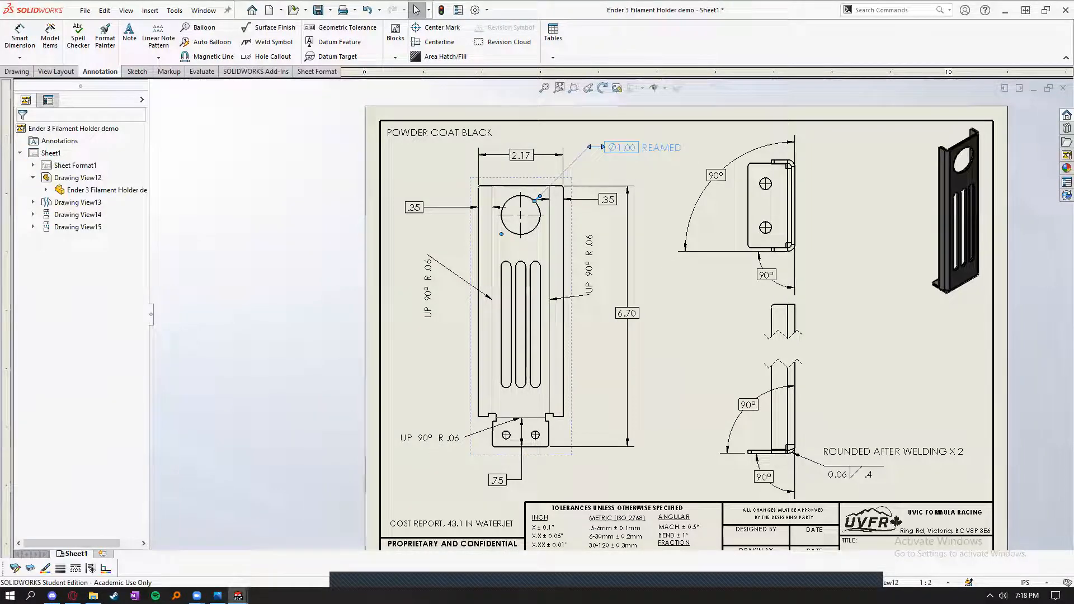
{"action": "left_click", "coordinate": [602, 341]}
- Save the finished filament holder drawing
{"action": "scroll", "coordinate": [736, 356], "scroll_direction": "up", "scroll_amount": 1}
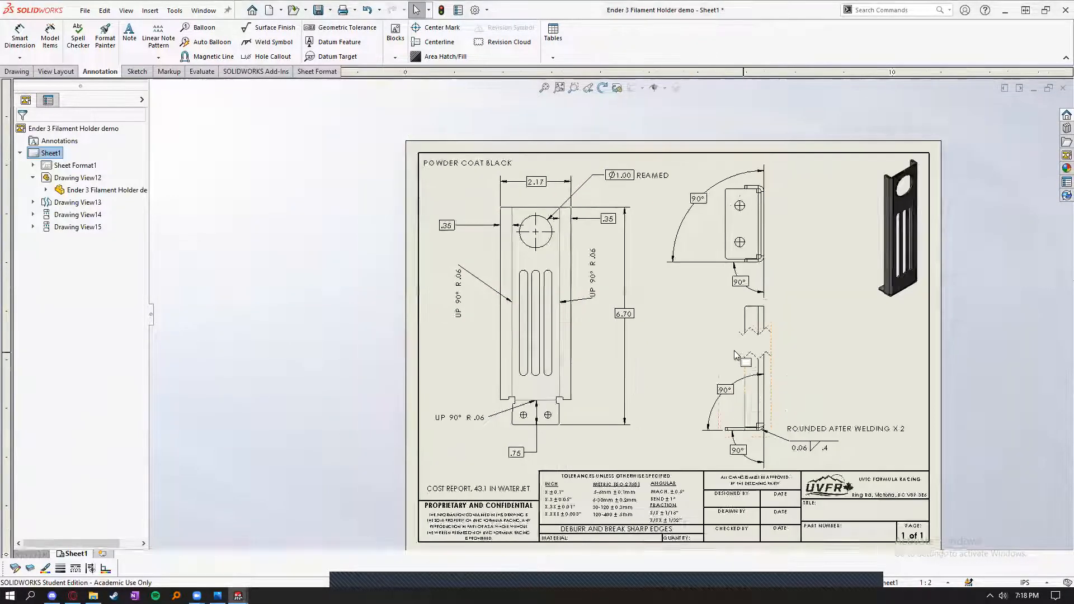
{"action": "scroll", "coordinate": [736, 356], "scroll_direction": "up", "scroll_amount": 1}
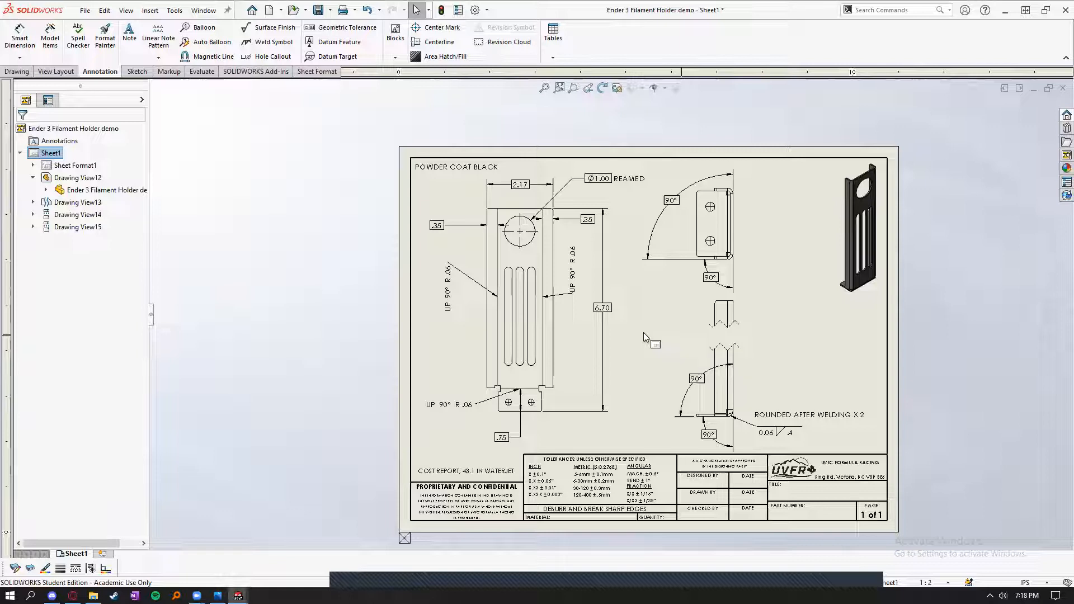
{"action": "scroll", "coordinate": [654, 347], "scroll_direction": "up", "scroll_amount": 1}
{"action": "scroll", "coordinate": [655, 348], "scroll_direction": "down", "scroll_amount": 2}
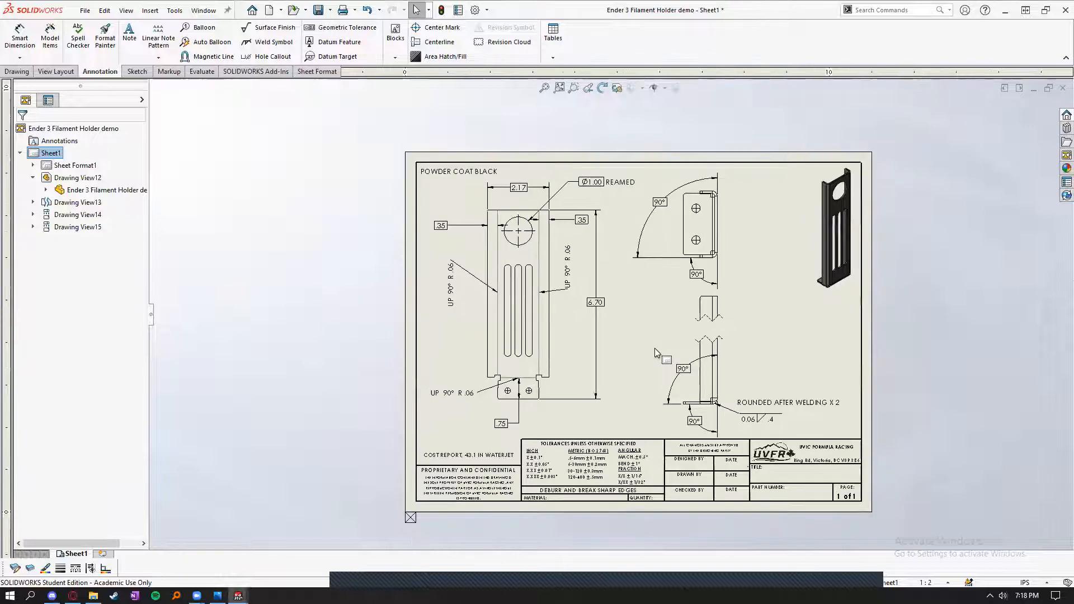
{"action": "scroll", "coordinate": [764, 328], "scroll_direction": "down", "scroll_amount": 2}
{"action": "scroll", "coordinate": [750, 315], "scroll_direction": "up", "scroll_amount": 1}
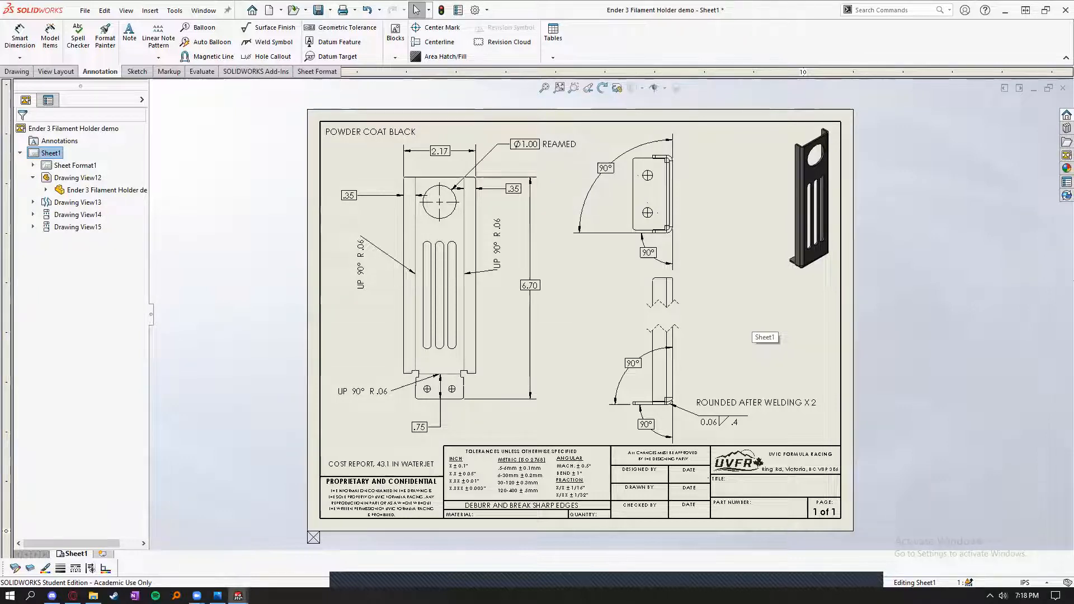
{"action": "key", "text": "ctrl+s"}
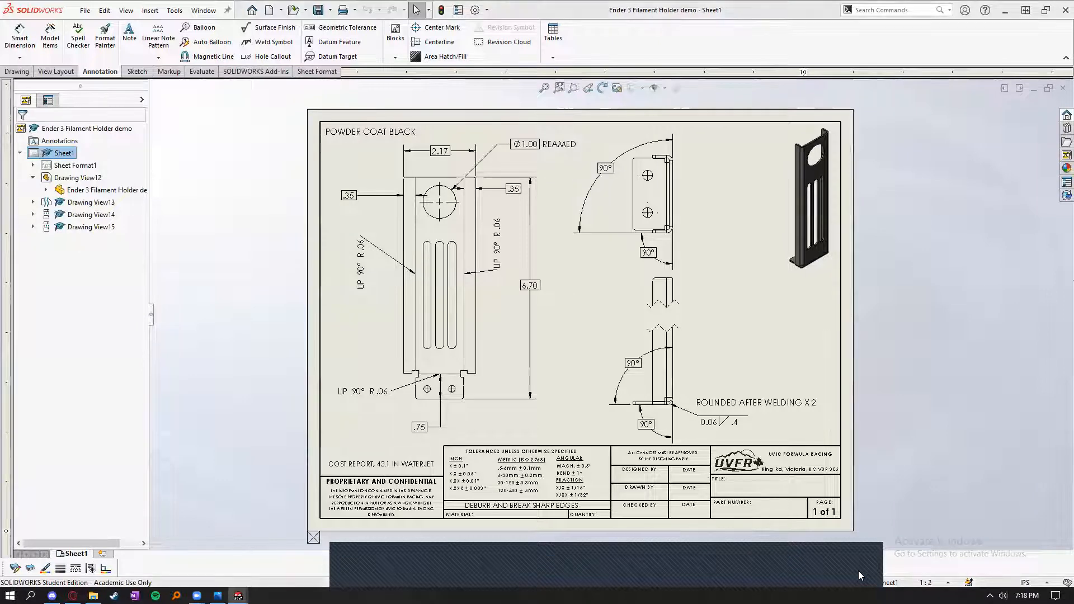
{"action": "left_click", "coordinate": [859, 571]}
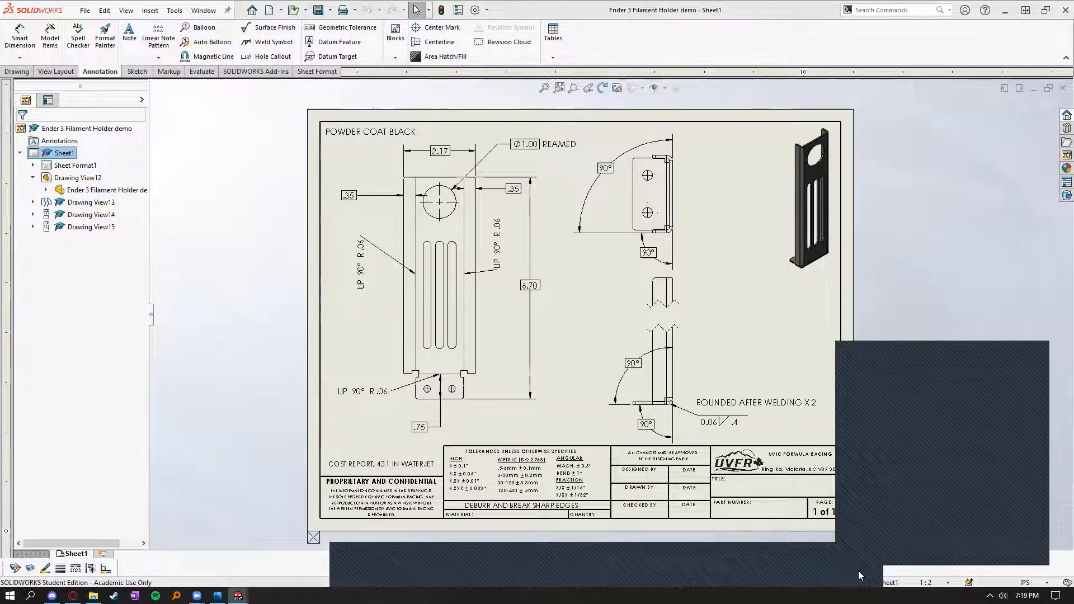